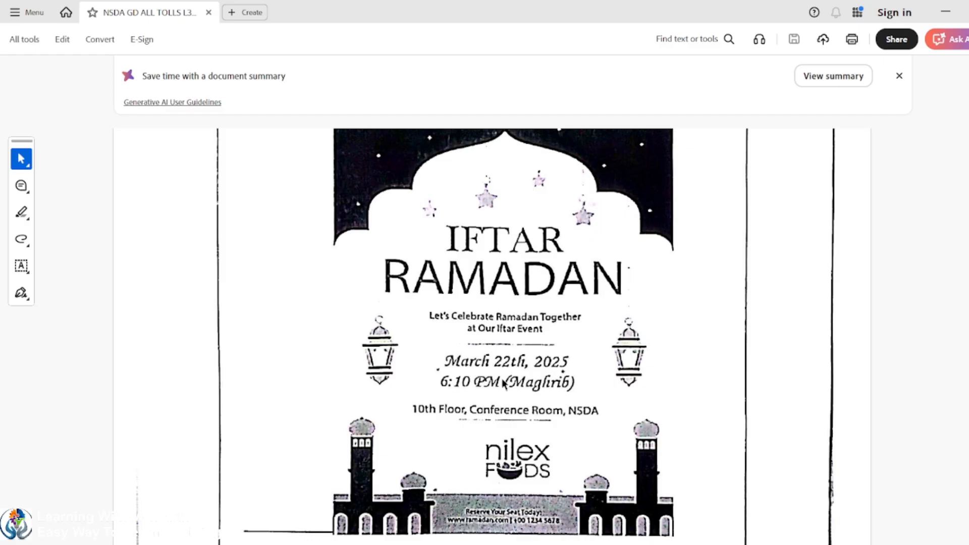
# Step: Review the invitation card task requirements and sample design in the PDF
pyautogui.scroll(-2, 504, 384)
pyautogui.scroll(10, 510, 384)
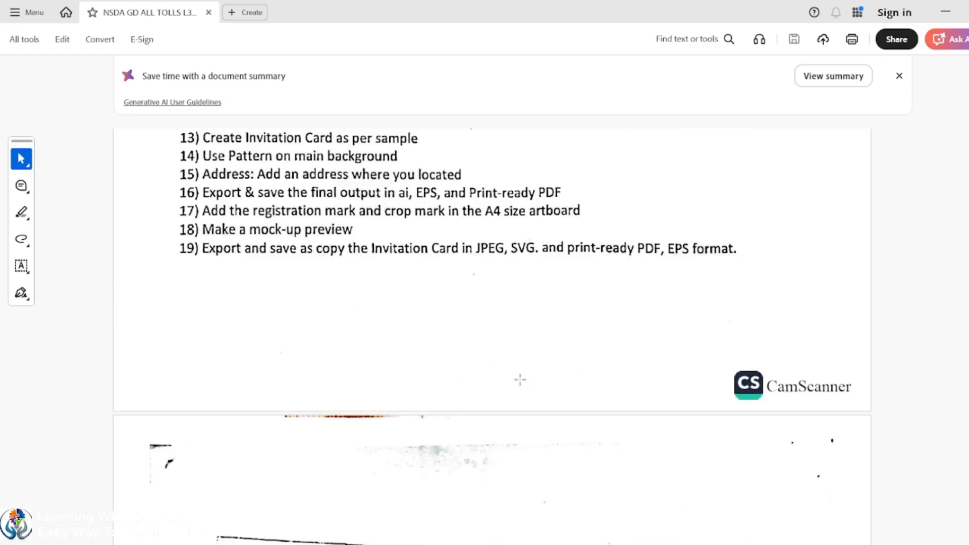
pyautogui.scroll(5, 520, 380)
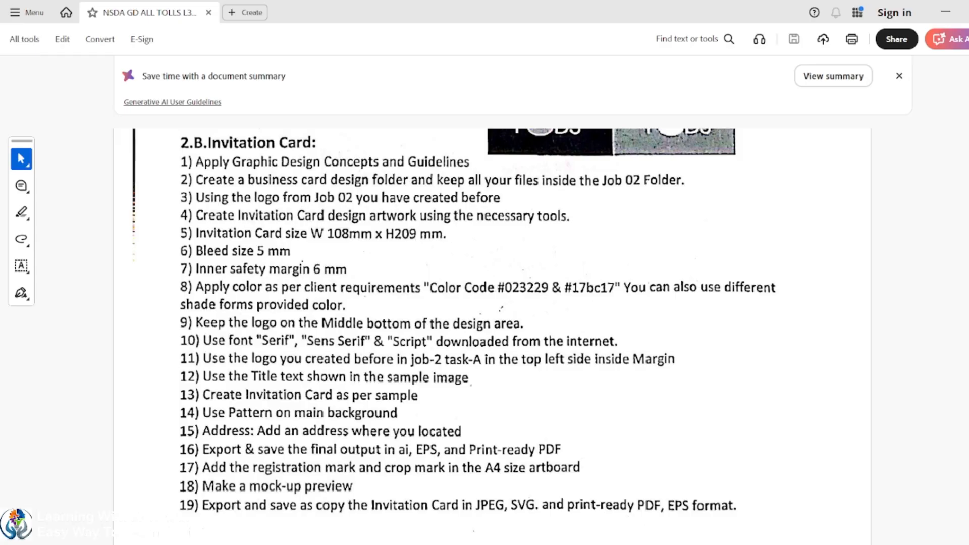
pyautogui.click(751, 544)
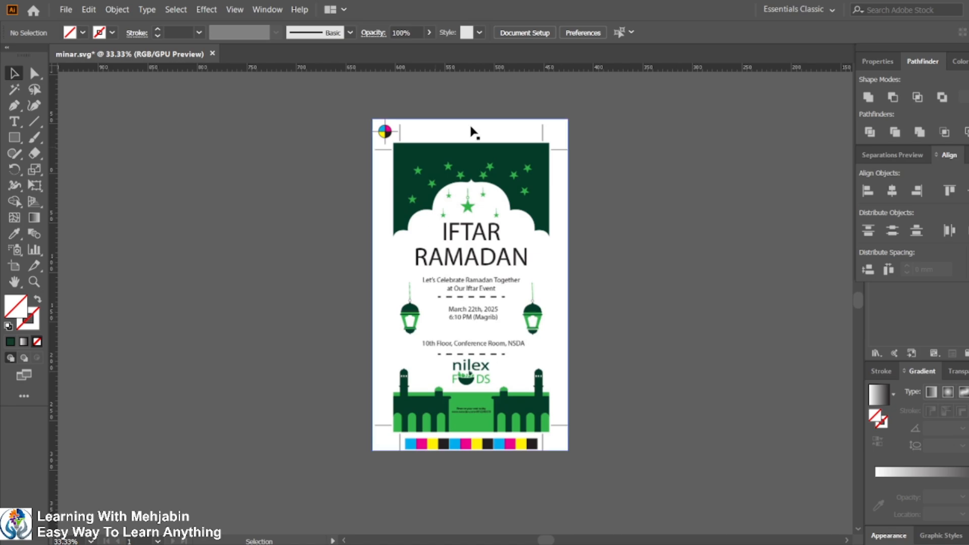
# Step: Create a new document 108 mm wide by 209 mm high in millimeters with 5 mm bleed on all sides
pyautogui.click(66, 9)
pyautogui.click(97, 28)
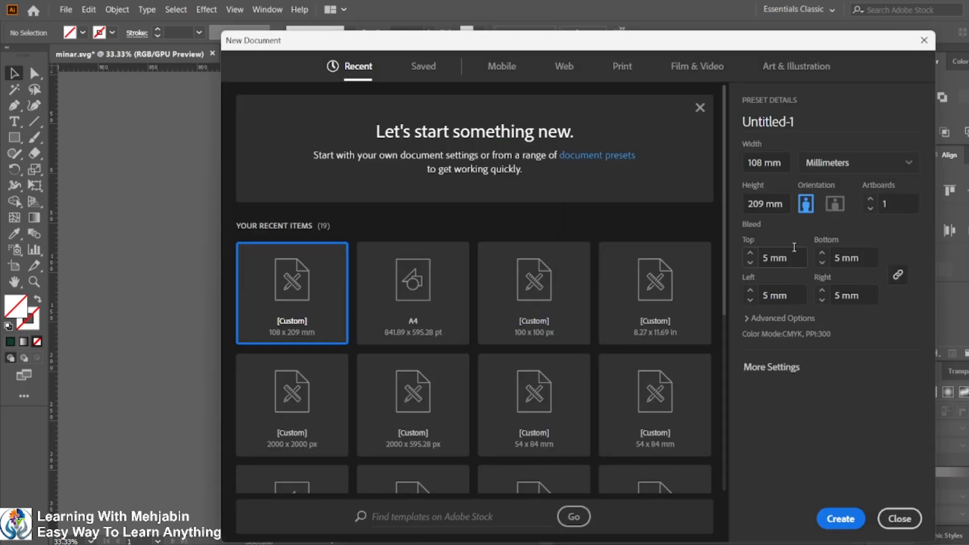
pyautogui.click(836, 164)
pyautogui.click(836, 164)
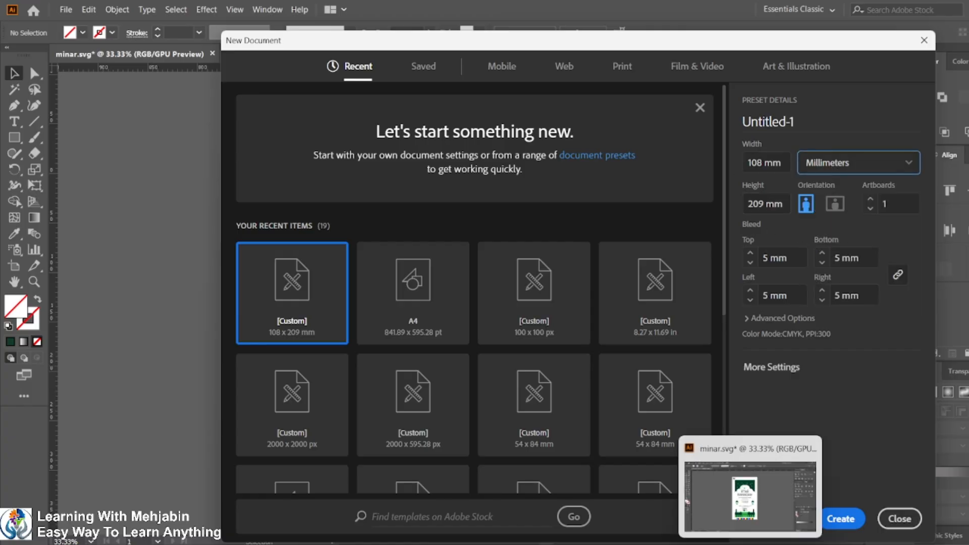
pyautogui.hotkey('alt', 'Tab')
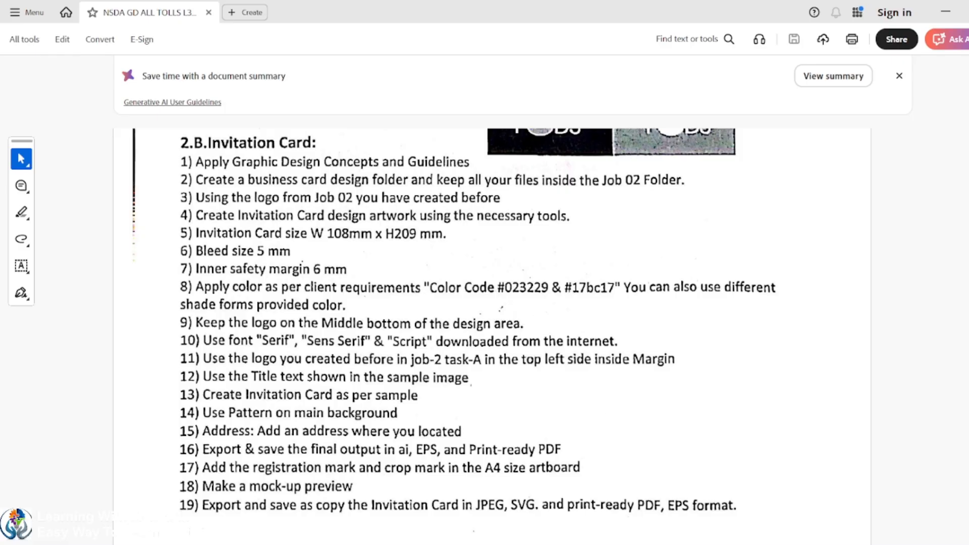
pyautogui.moveTo(750, 544)
pyautogui.click(687, 501)
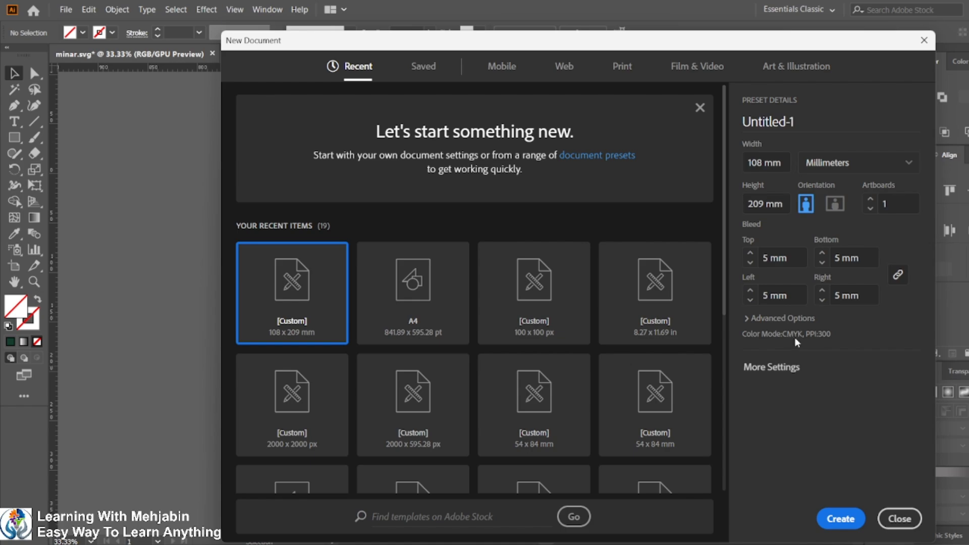
pyautogui.click(840, 519)
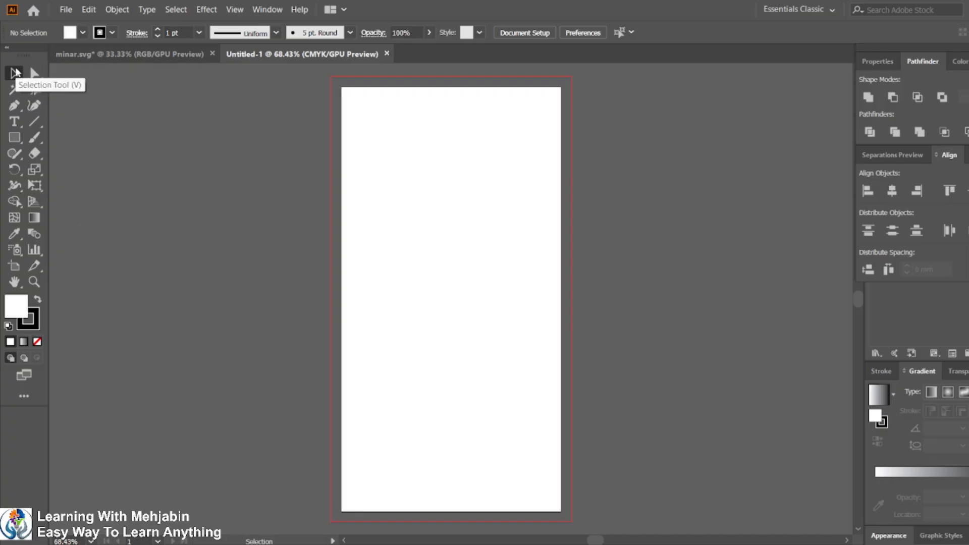
# Step: Draw a rectangle covering the whole bleed area, about 118 mm by 219 mm
pyautogui.click(15, 137)
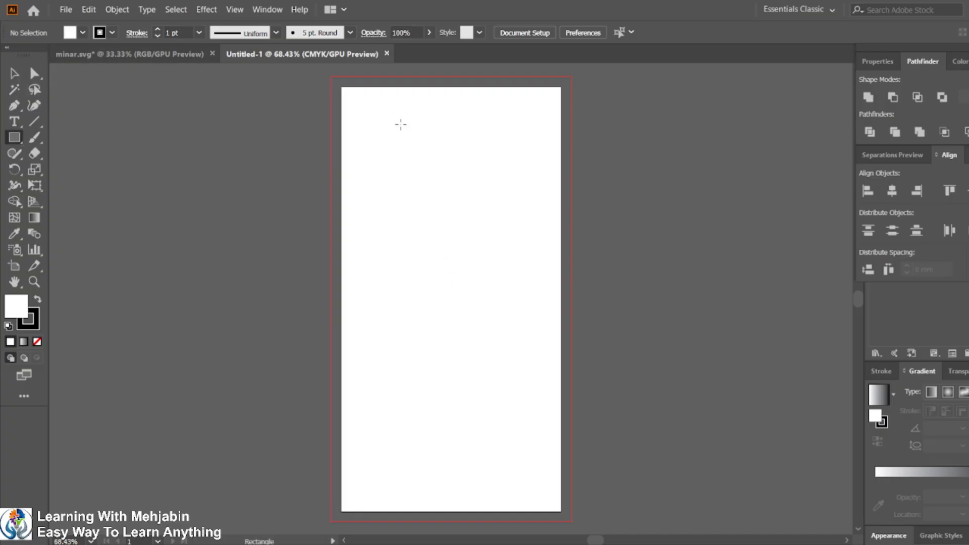
pyautogui.moveTo(331, 76); pyautogui.dragTo(573, 522)
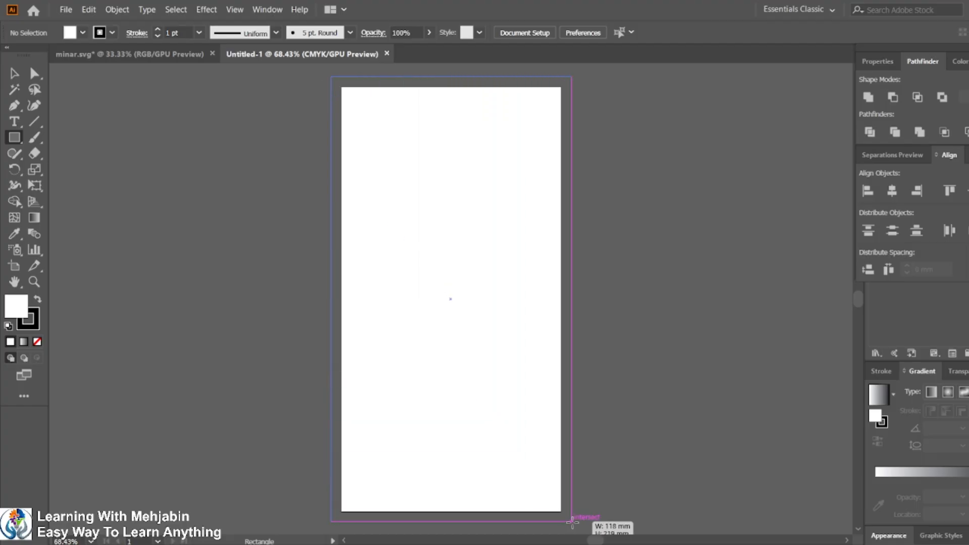
pyautogui.moveTo(572, 522); pyautogui.dragTo(572, 522)
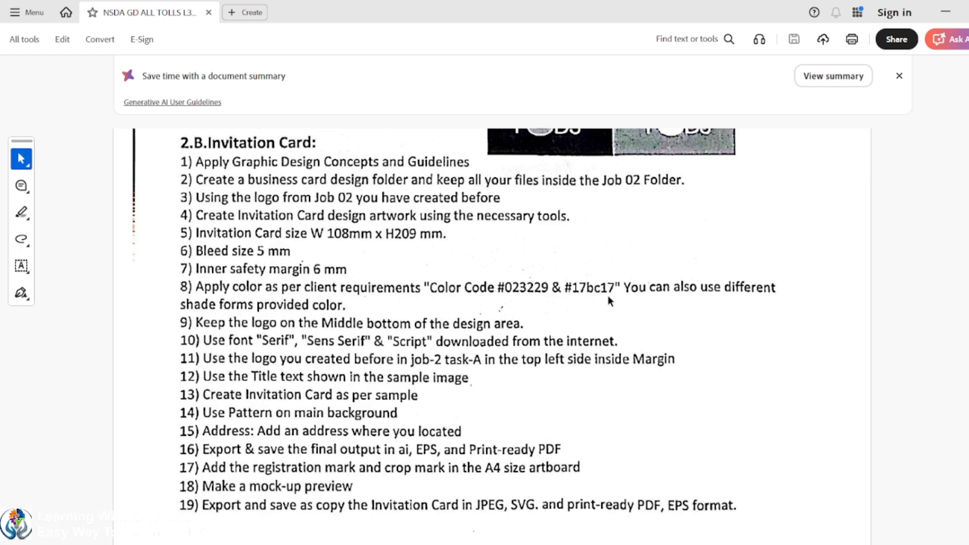
# Step: Zoom into the task PDF to read the required color codes
pyautogui.scroll(1, 607, 297)
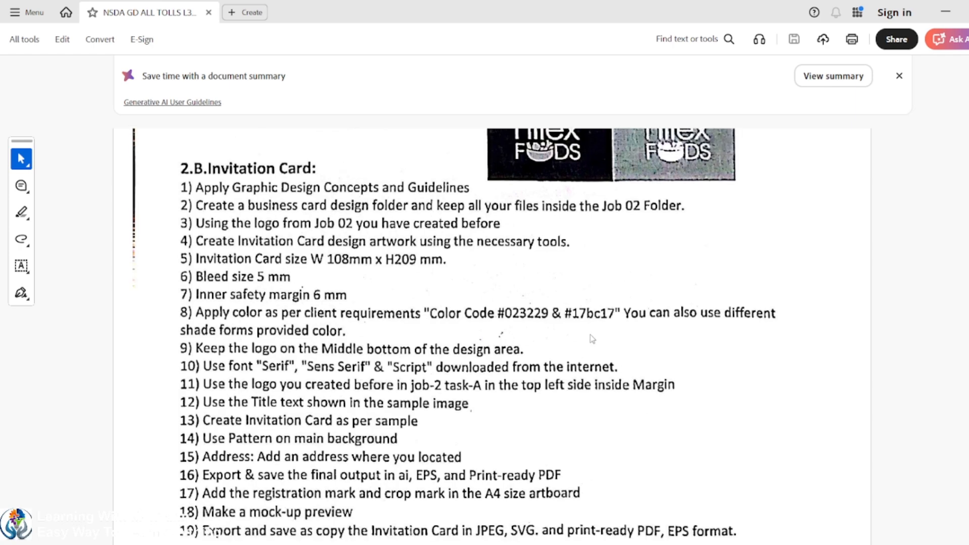
pyautogui.click(899, 75)
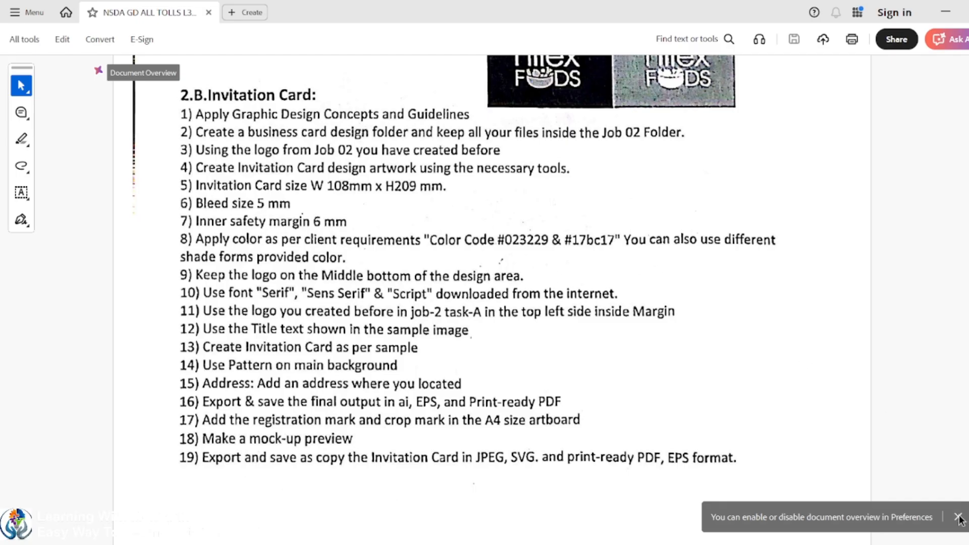
pyautogui.click(959, 517)
pyautogui.scroll(5, 514, 240)
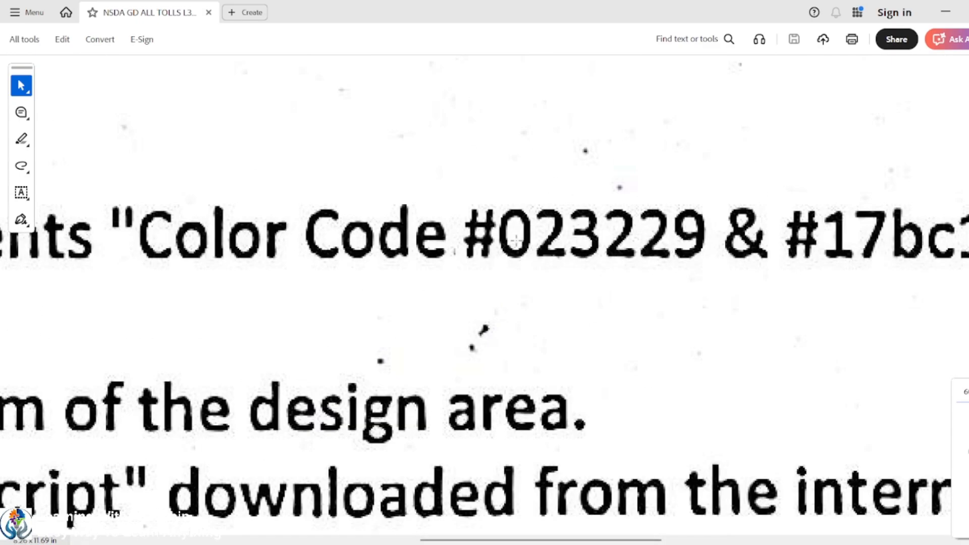
pyautogui.scroll(-2, 515, 240)
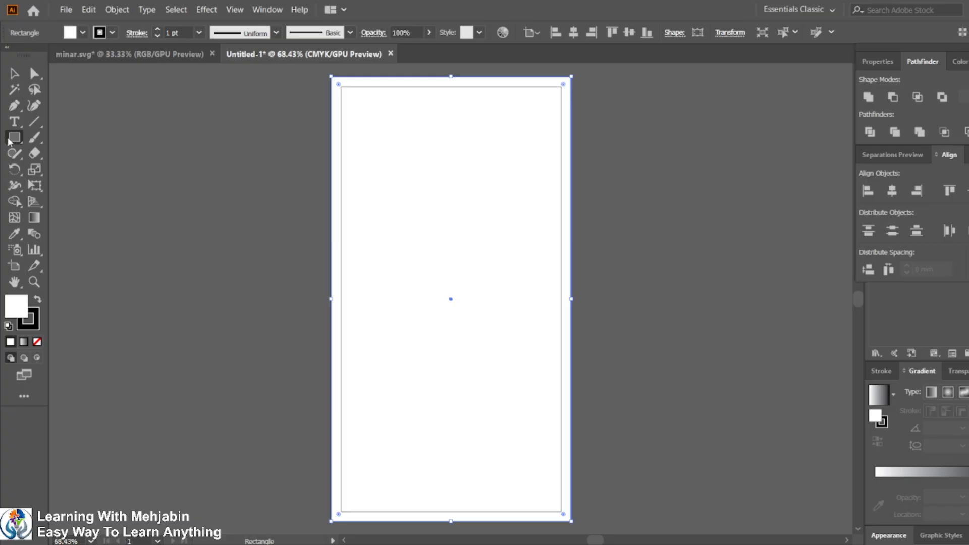
# Step: Draw a small square swatch beside the artboard with no stroke and fill it with #023229
pyautogui.moveTo(146, 149)
pyautogui.mouseDown()
pyautogui.moveTo(173, 188)
pyautogui.moveTo(173, 175)
pyautogui.mouseUp()
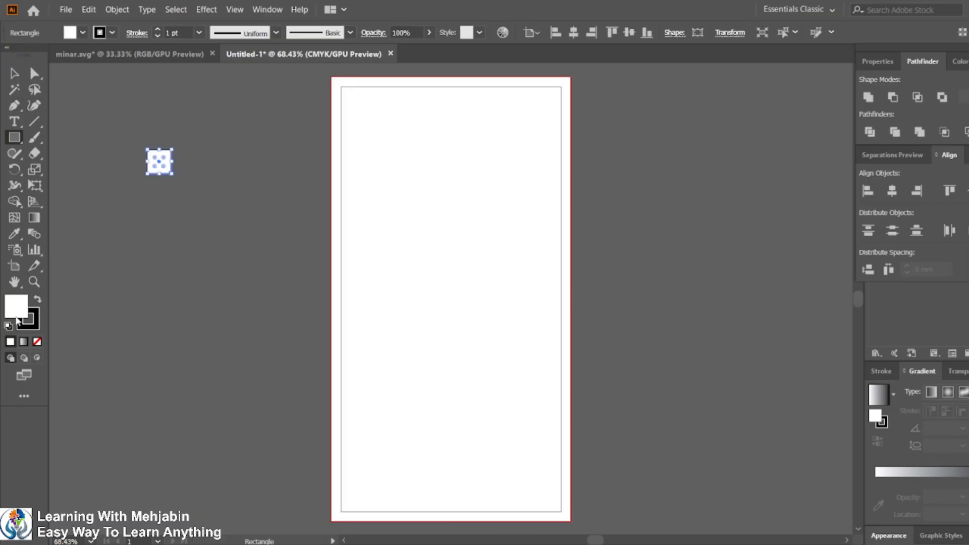
pyautogui.click(30, 325)
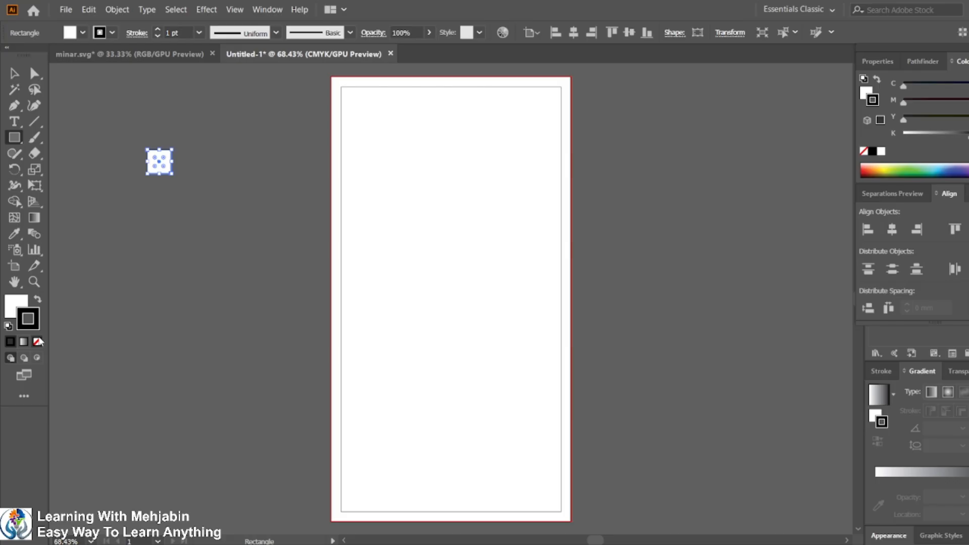
pyautogui.click(37, 342)
pyautogui.click(22, 302)
pyautogui.doubleClick(23, 302)
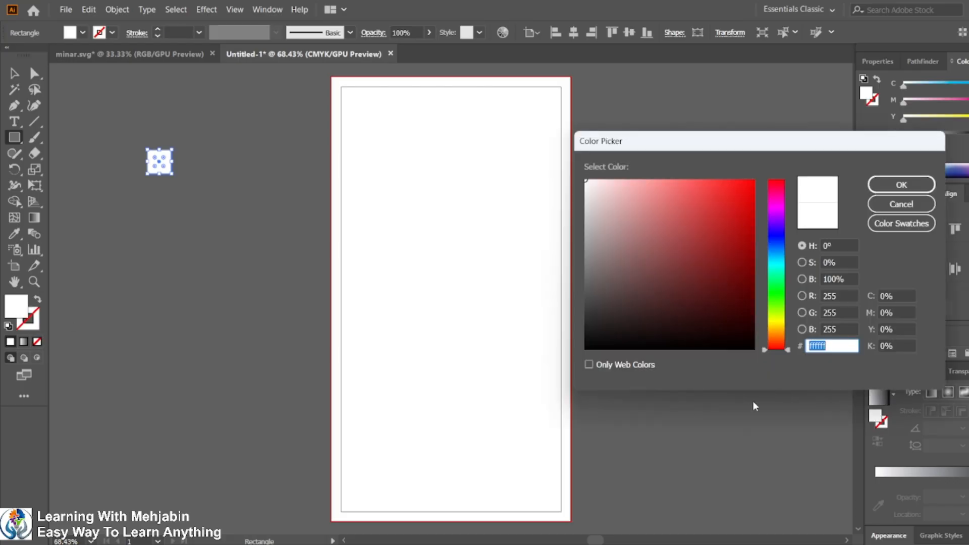
pyautogui.write('023229')
pyautogui.press('Return')
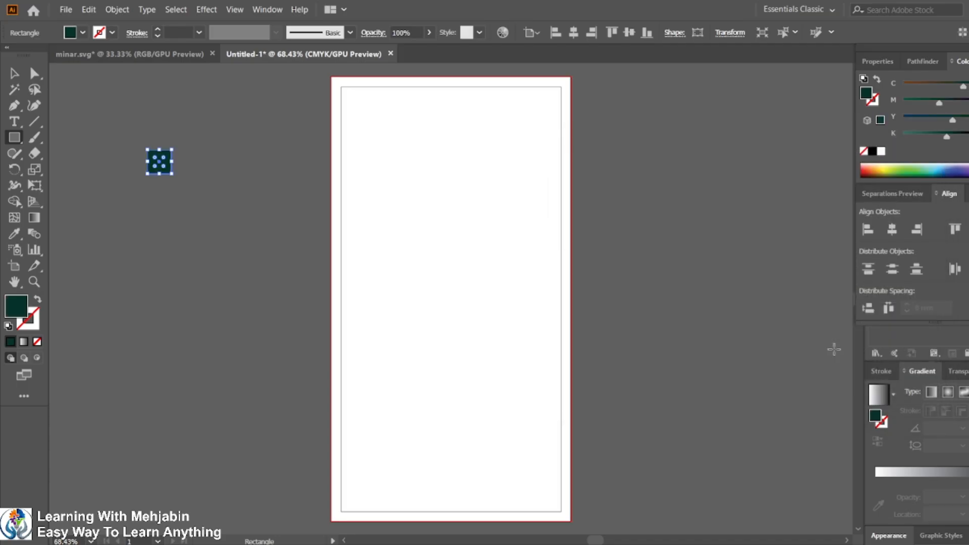
# Step: Duplicate the swatch square below itself and set the copy's fill to #17bc17
pyautogui.hotkey('alt', 'Tab')
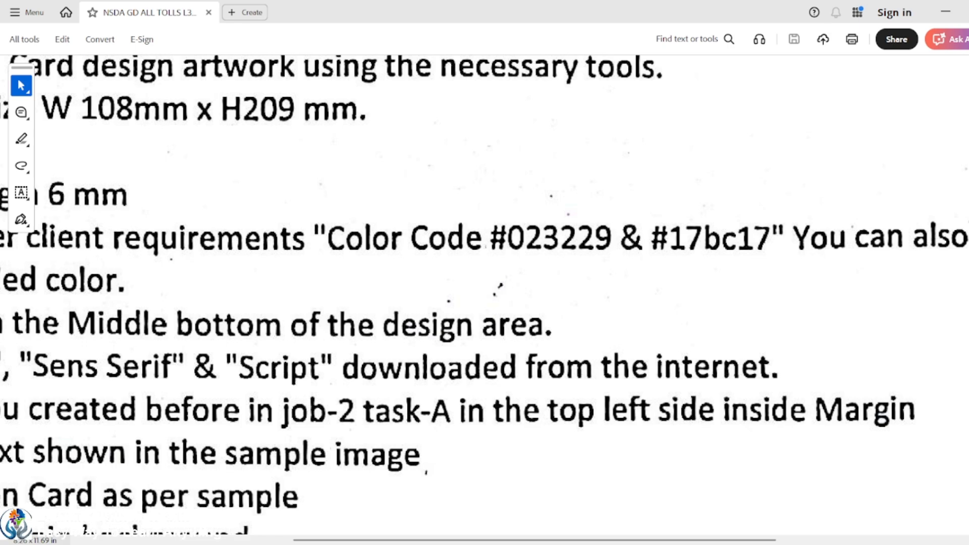
pyautogui.hotkey('alt', 'Tab')
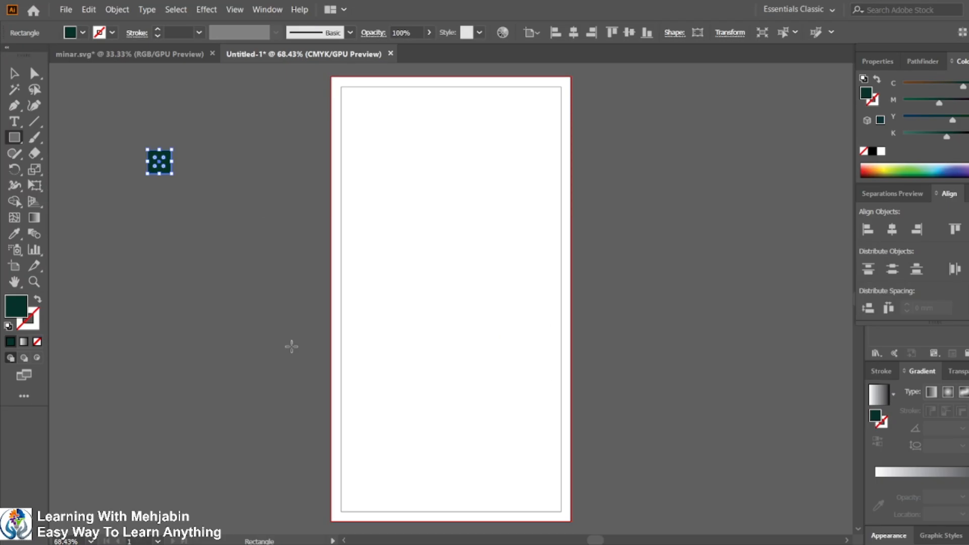
pyautogui.click(70, 95)
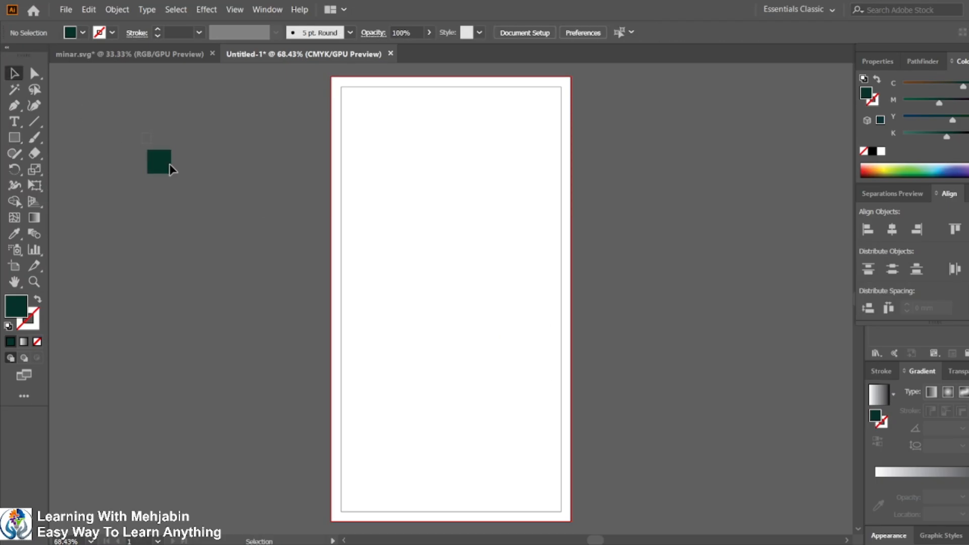
pyautogui.click(165, 161)
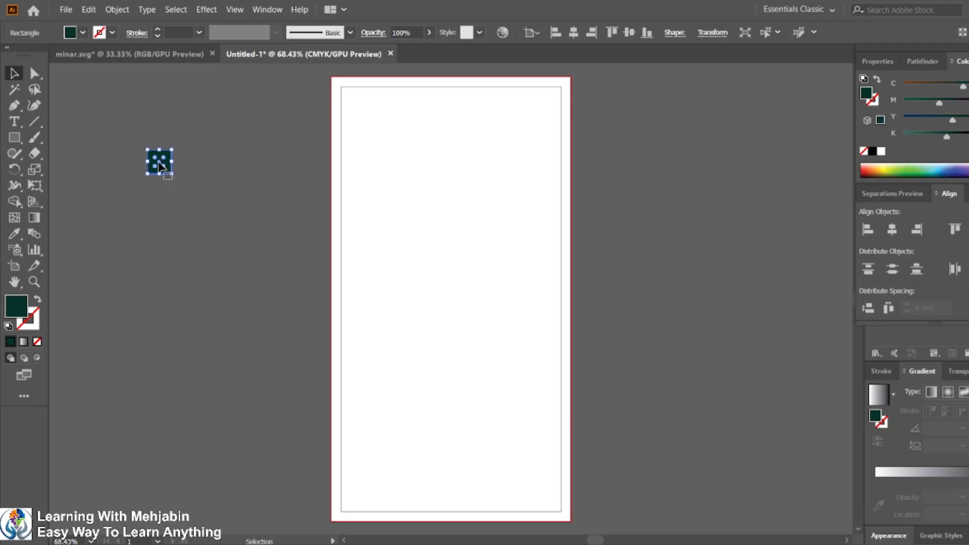
pyautogui.moveTo(160, 166); pyautogui.dragTo(157, 221)
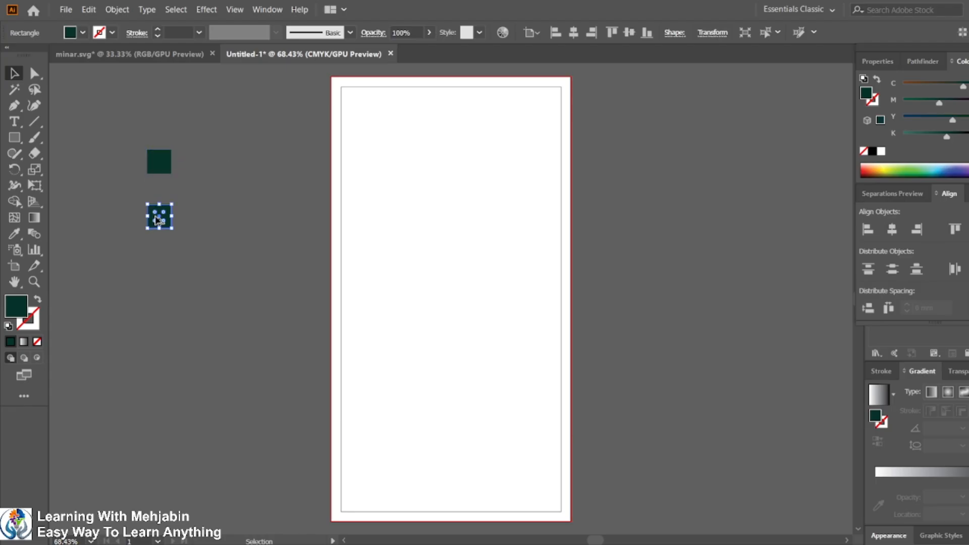
pyautogui.doubleClick(22, 305)
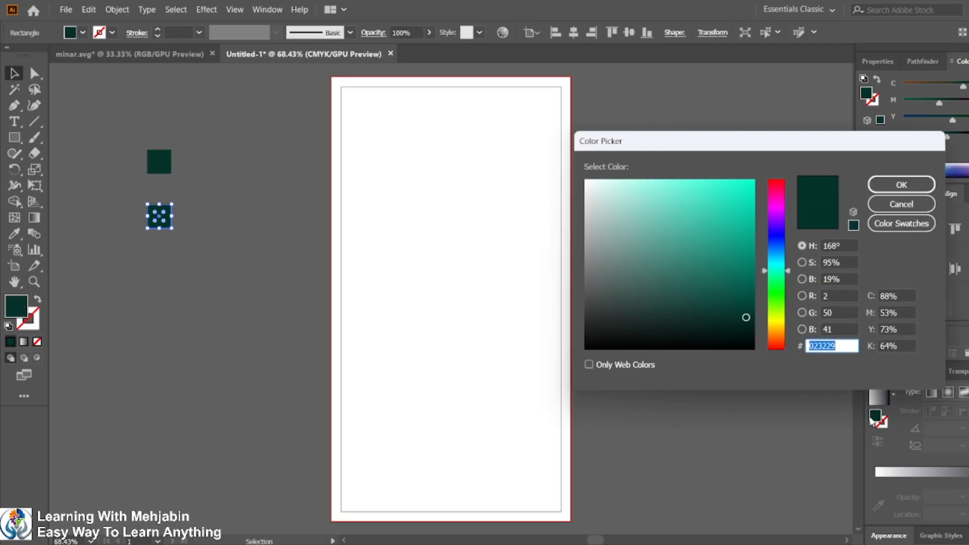
pyautogui.write('17bc17')
pyautogui.press('Return')
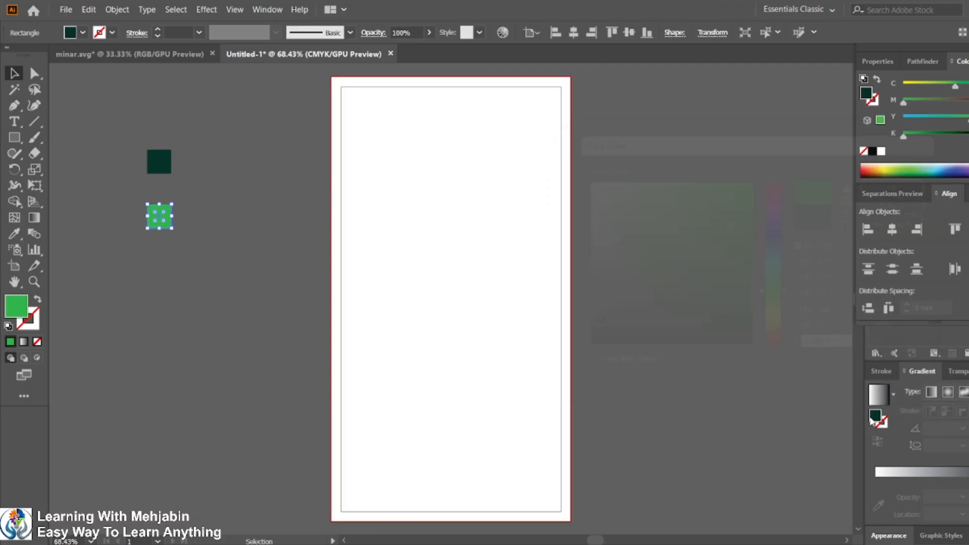
pyautogui.click(568, 225)
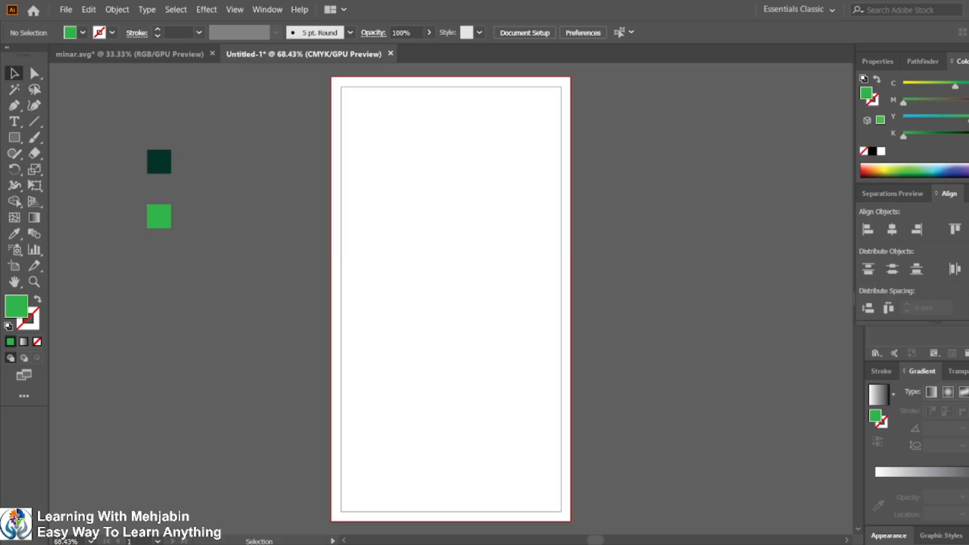
# Step: Examine the sample Iftar Ramadan invitation card design in the task PDF
pyautogui.moveTo(721, 544)
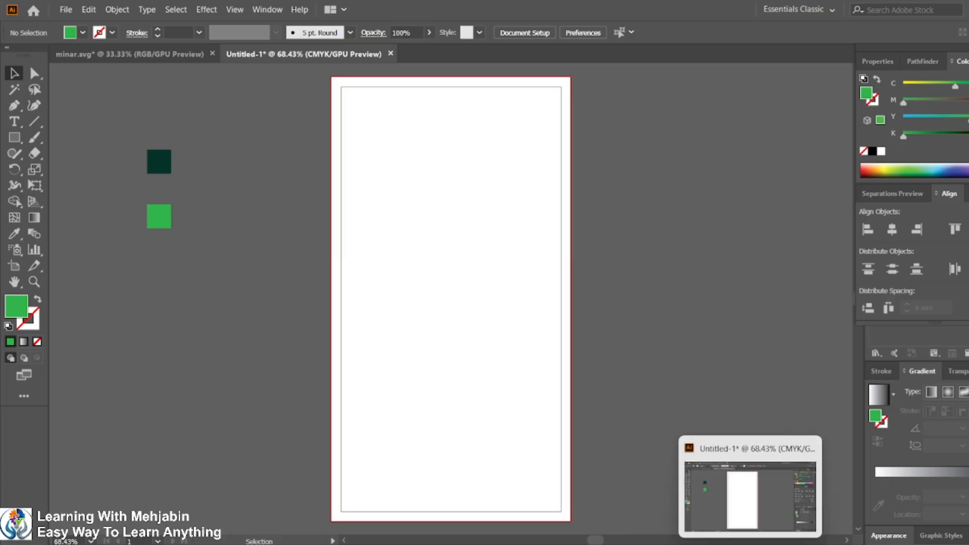
pyautogui.click(721, 544)
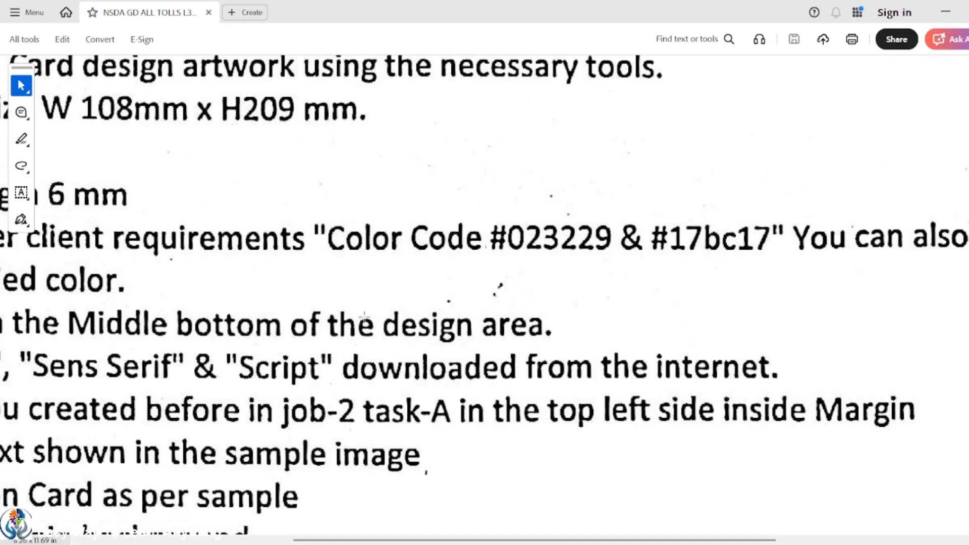
pyautogui.scroll(-5, 364, 317)
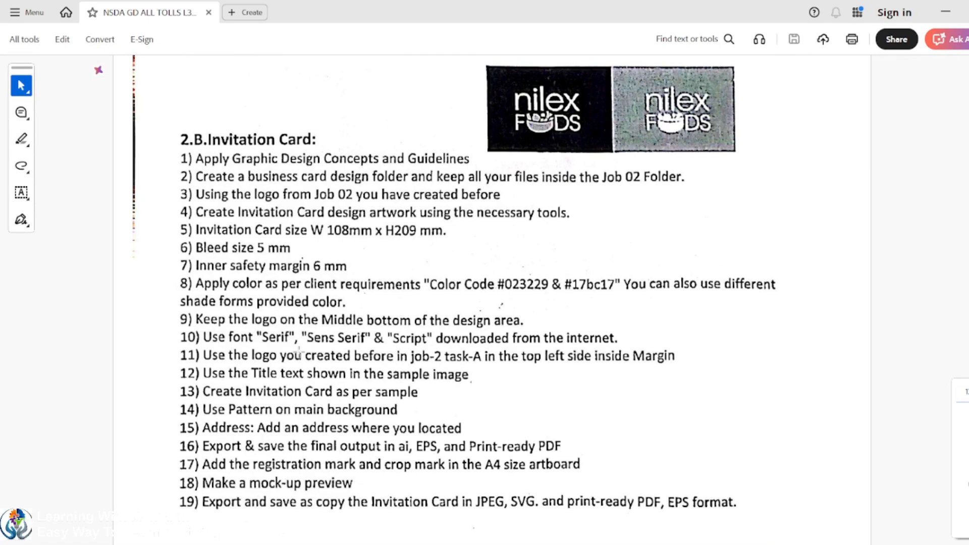
pyautogui.scroll(-5, 403, 297)
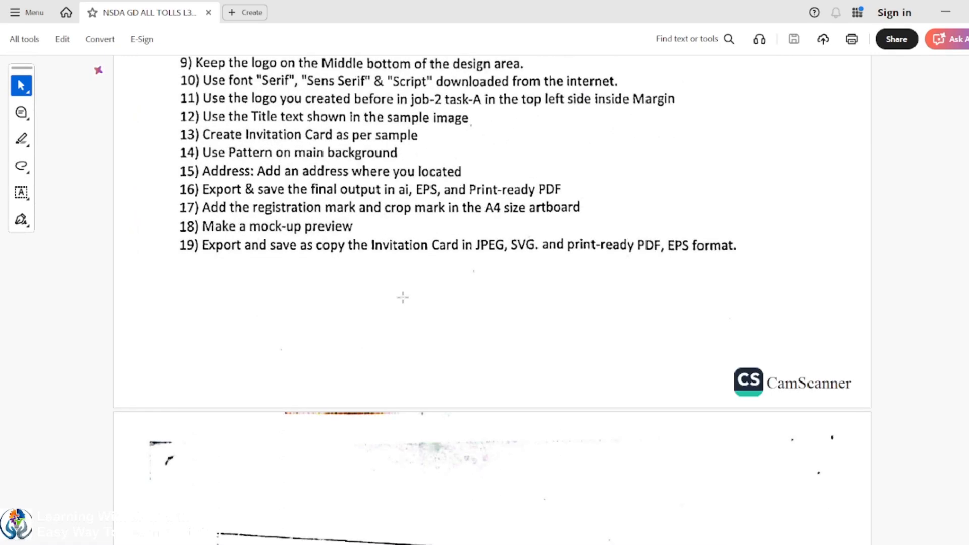
pyautogui.scroll(-7, 403, 298)
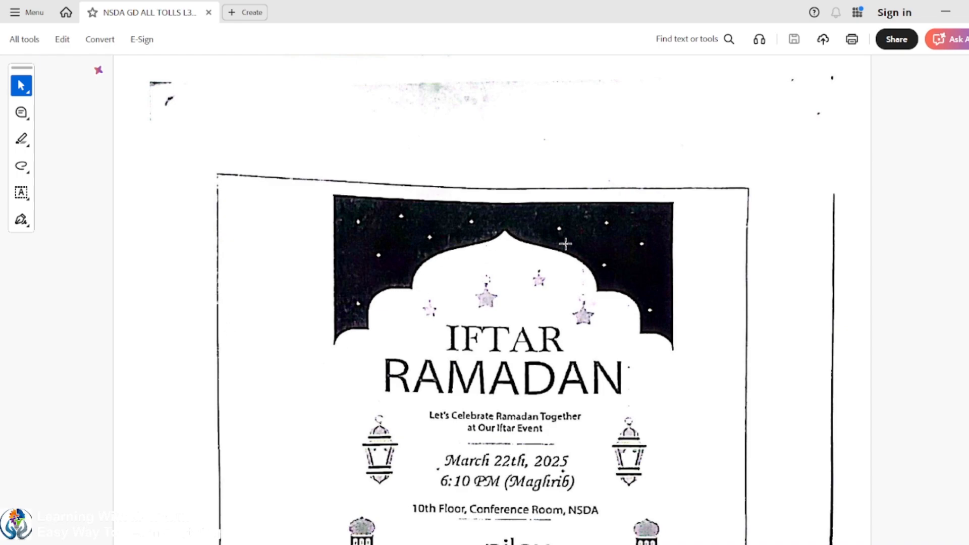
pyautogui.keyDown('ctrl'); pyautogui.scroll(-2, 566, 244); pyautogui.keyUp('ctrl')
pyautogui.keyDown('ctrl'); pyautogui.scroll(2, 571, 272); pyautogui.keyUp('ctrl')
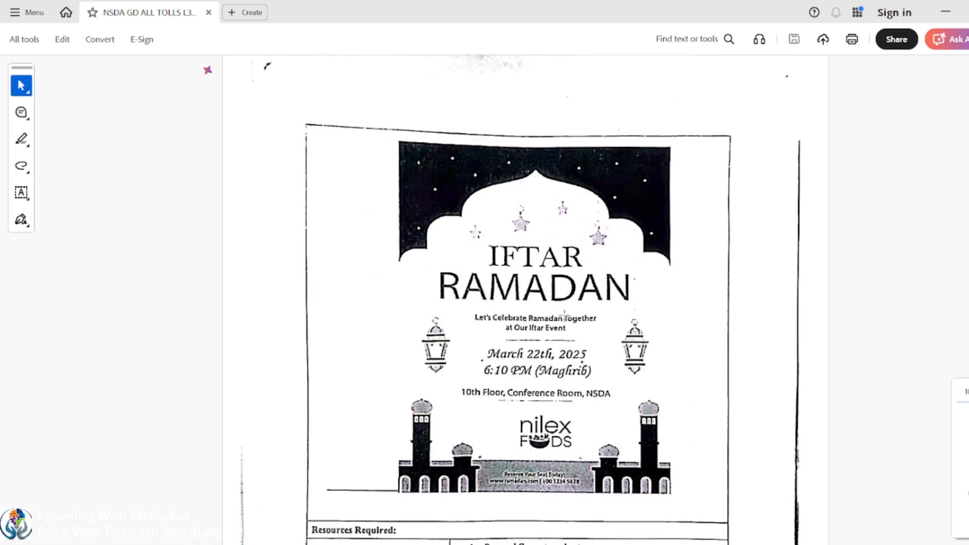
pyautogui.keyDown('ctrl'); pyautogui.scroll(1, 565, 316); pyautogui.keyUp('ctrl')
pyautogui.scroll(-1, 601, 239)
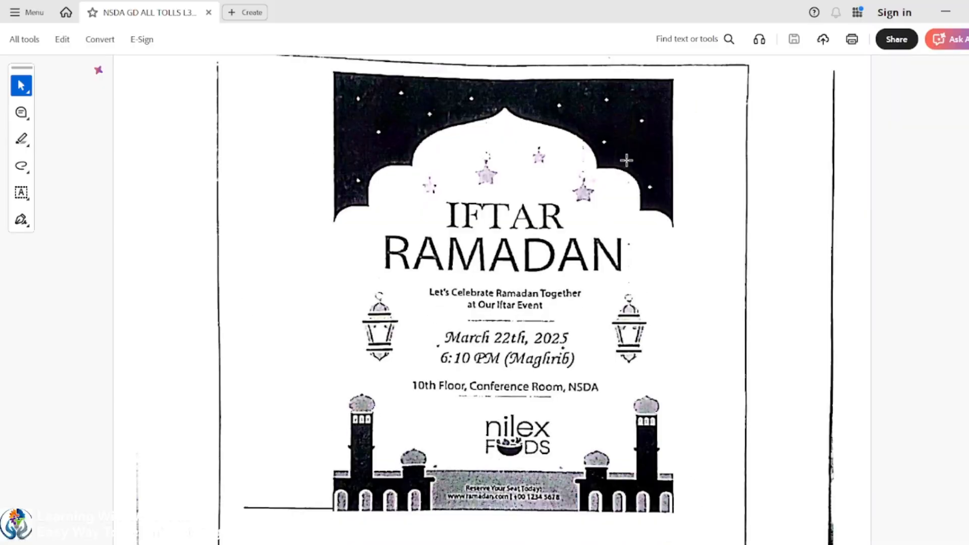
pyautogui.moveTo(751, 544)
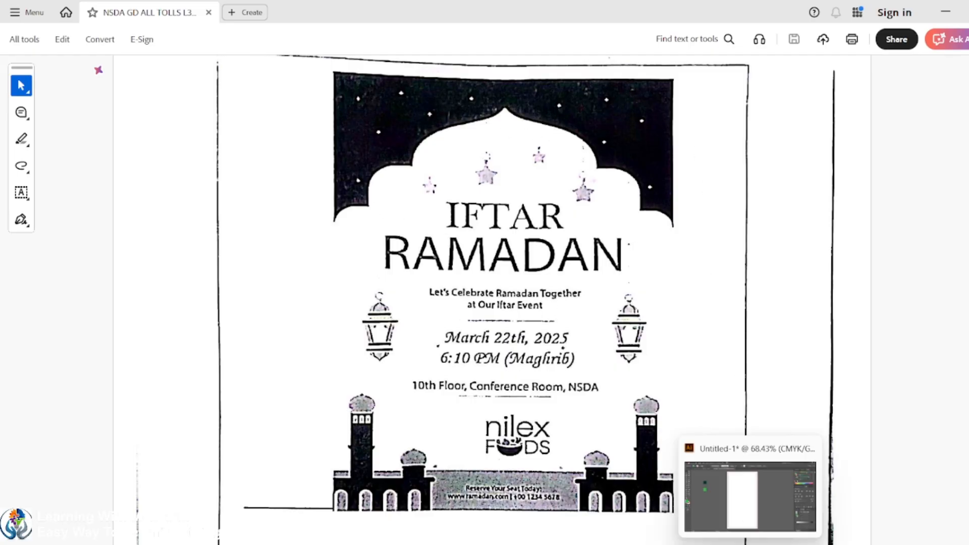
# Step: Fill the card's background rectangle with the dark green #023229 by sampling the swatch square
pyautogui.click(748, 544)
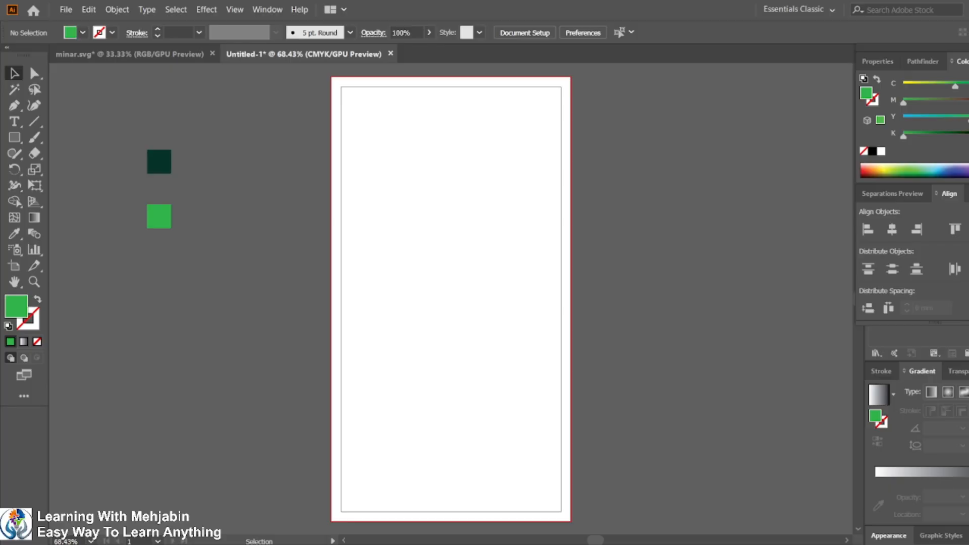
pyautogui.click(341, 89)
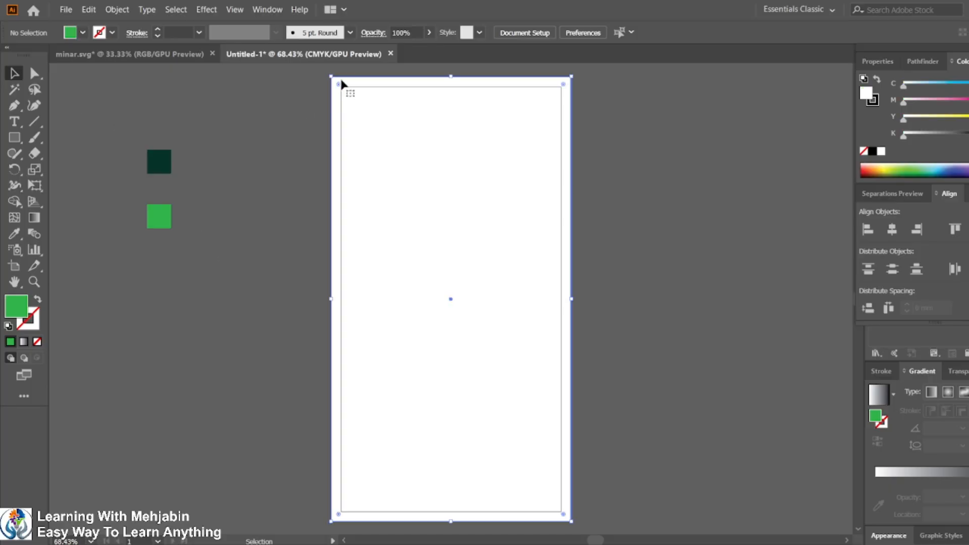
pyautogui.click(12, 235)
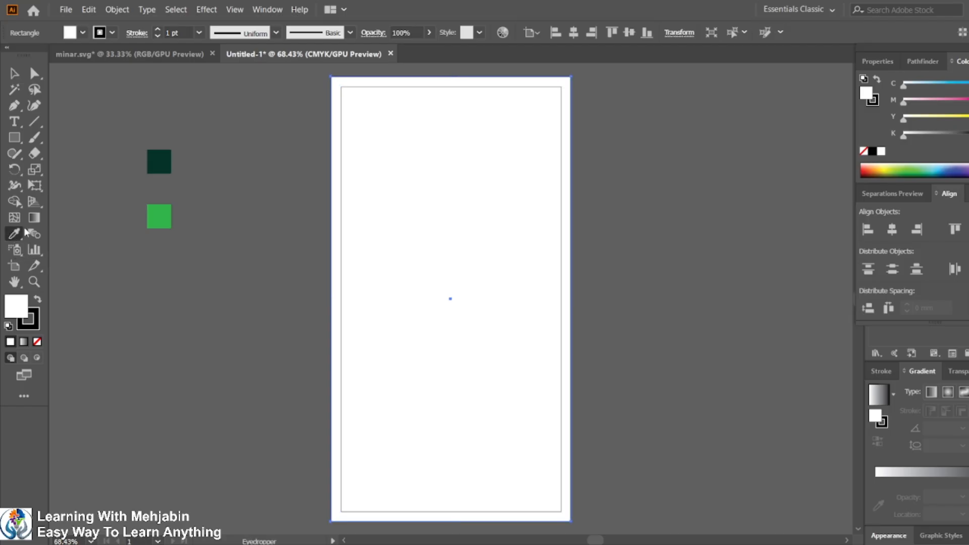
pyautogui.click(159, 161)
pyautogui.click(15, 75)
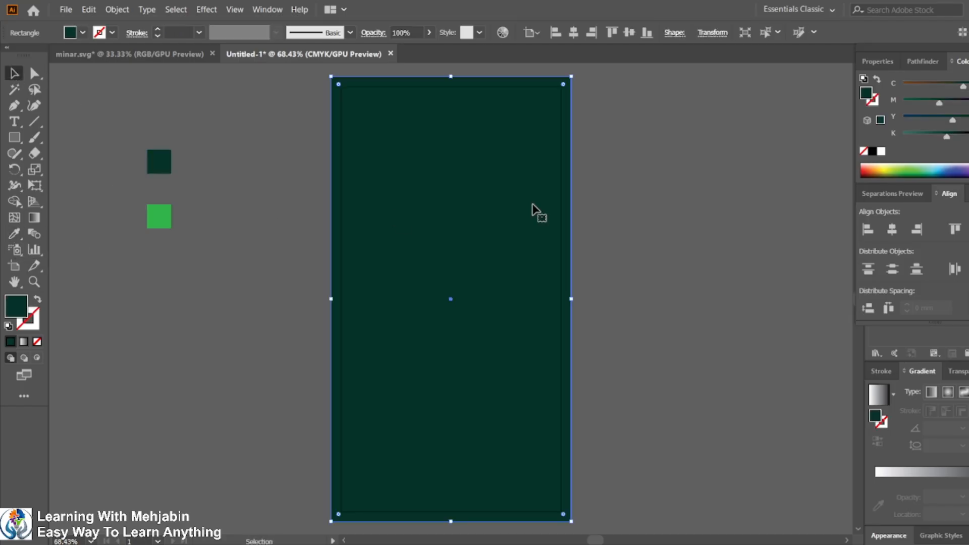
pyautogui.click(582, 191)
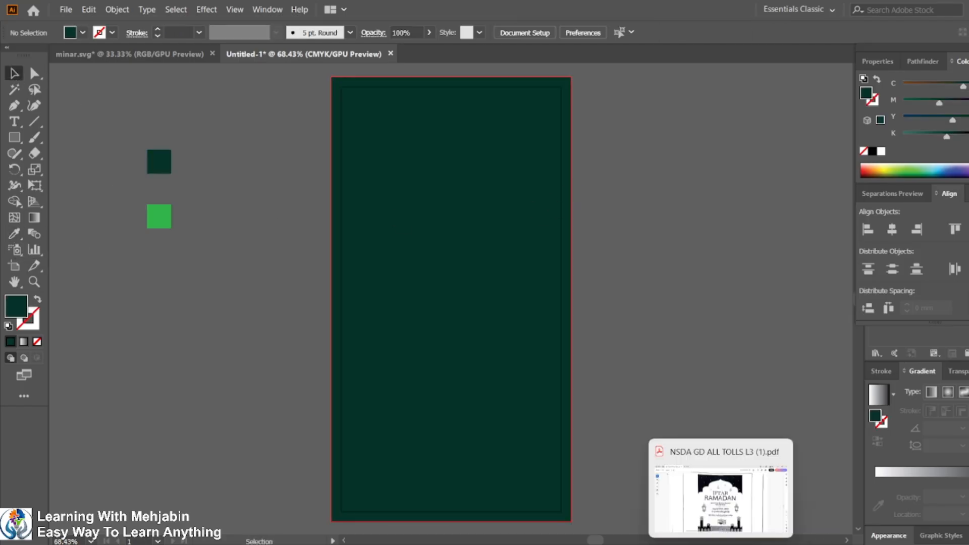
# Step: Review the sample card layout in the task PDF
pyautogui.click(721, 544)
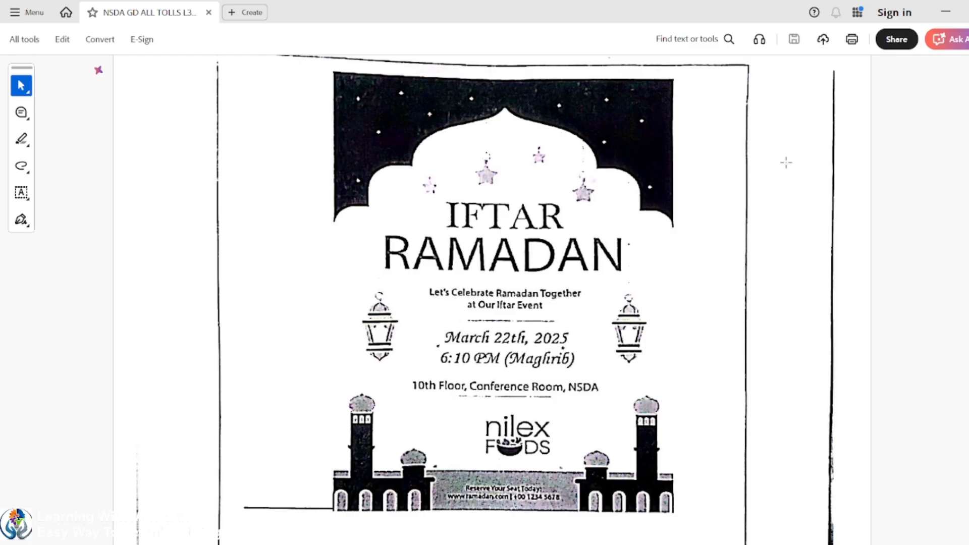
pyautogui.click(947, 12)
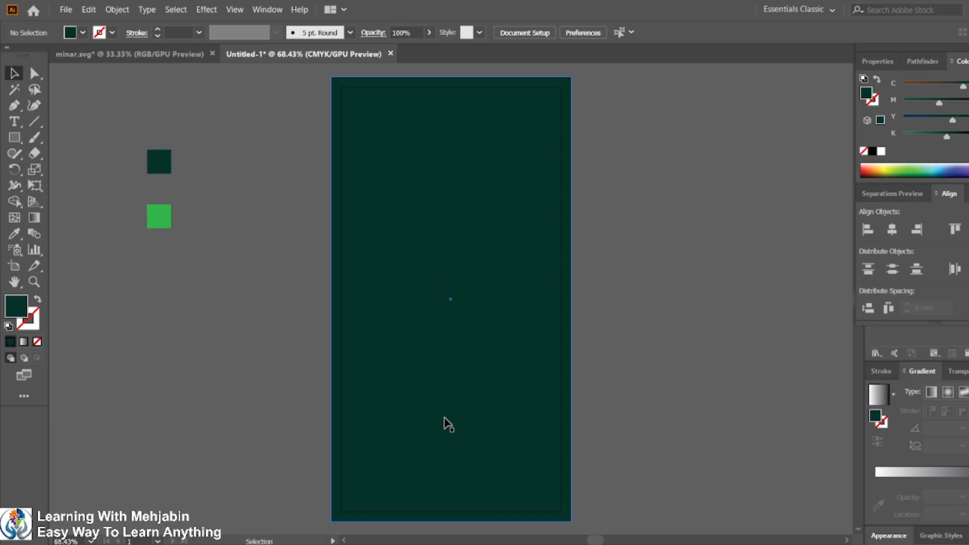
# Step: Show the rulers and place a vertical guide centered horizontally on the card
pyautogui.hotkey('ctrl', 'r')
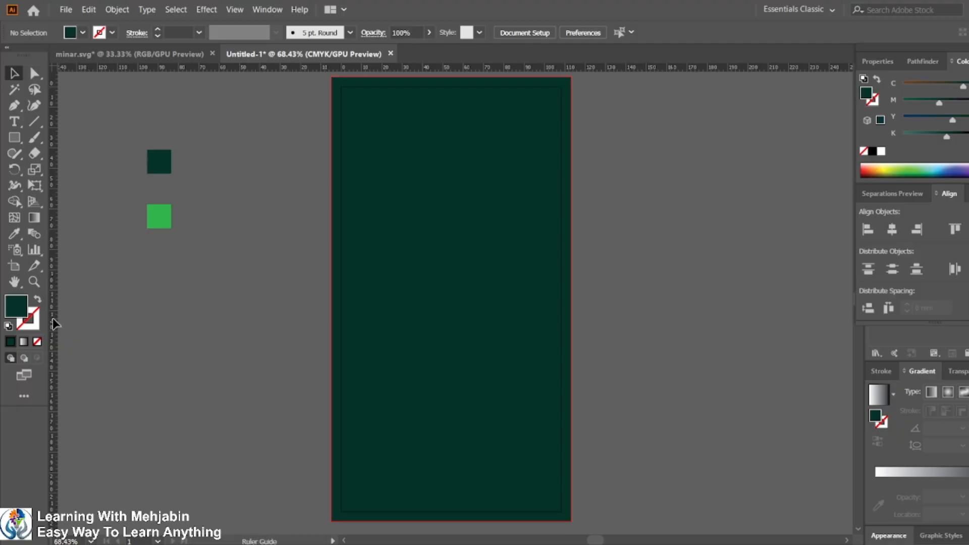
pyautogui.moveTo(52, 325); pyautogui.dragTo(210, 332)
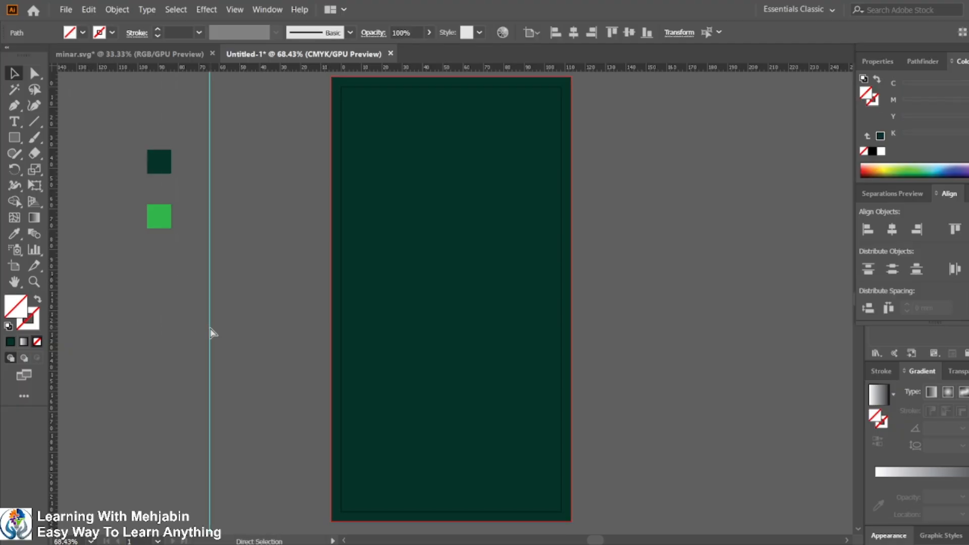
pyautogui.hotkey('ctrl', 'z')
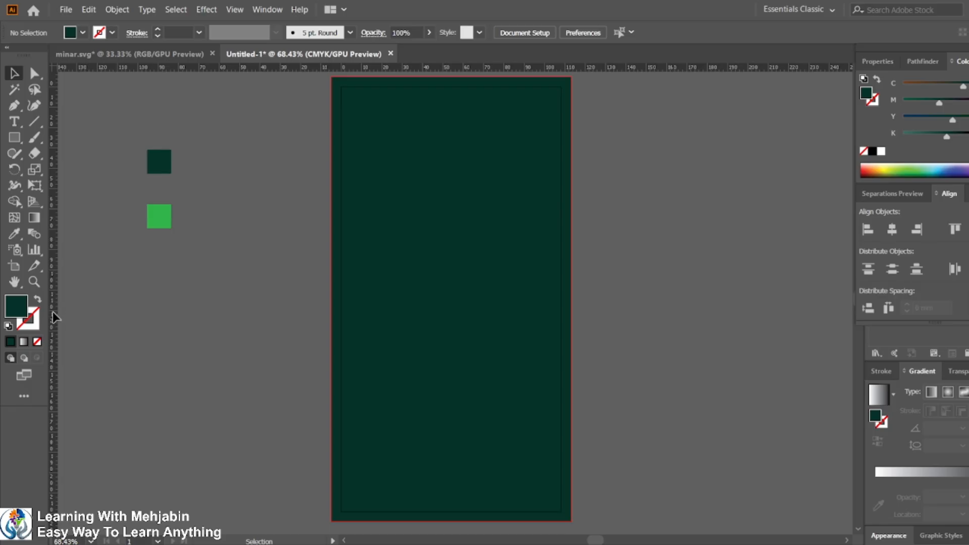
pyautogui.hscroll(-1, 54, 318)
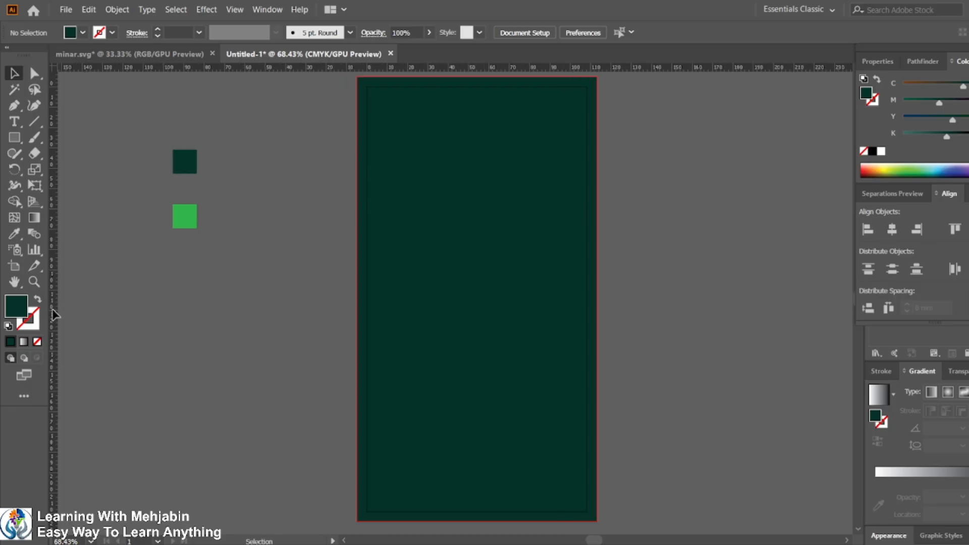
pyautogui.moveTo(53, 315); pyautogui.dragTo(411, 340)
pyautogui.click(365, 251)
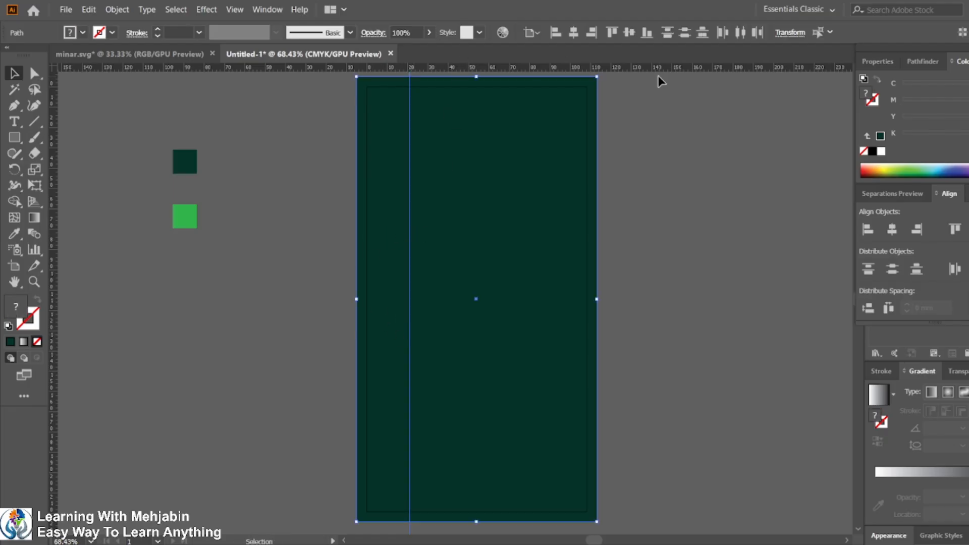
pyautogui.click(443, 177)
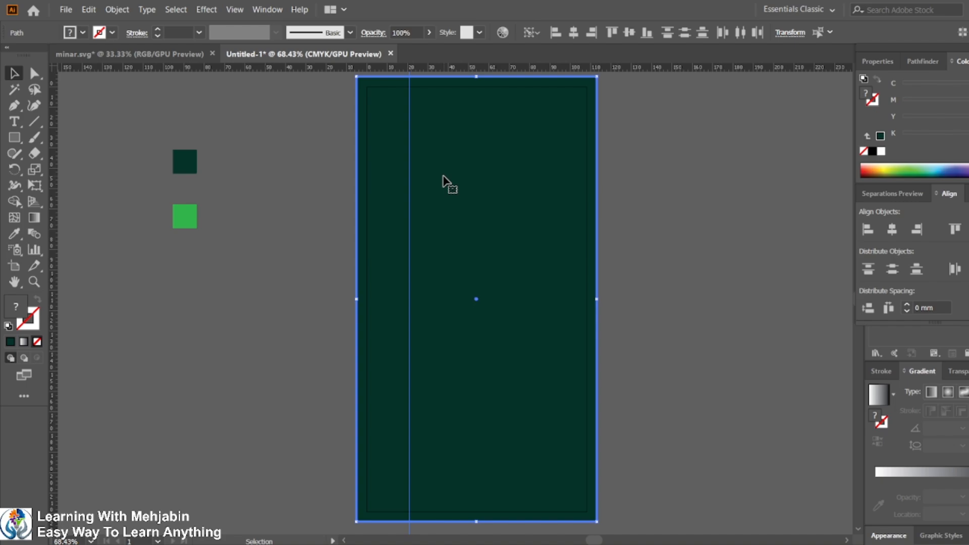
pyautogui.click(574, 33)
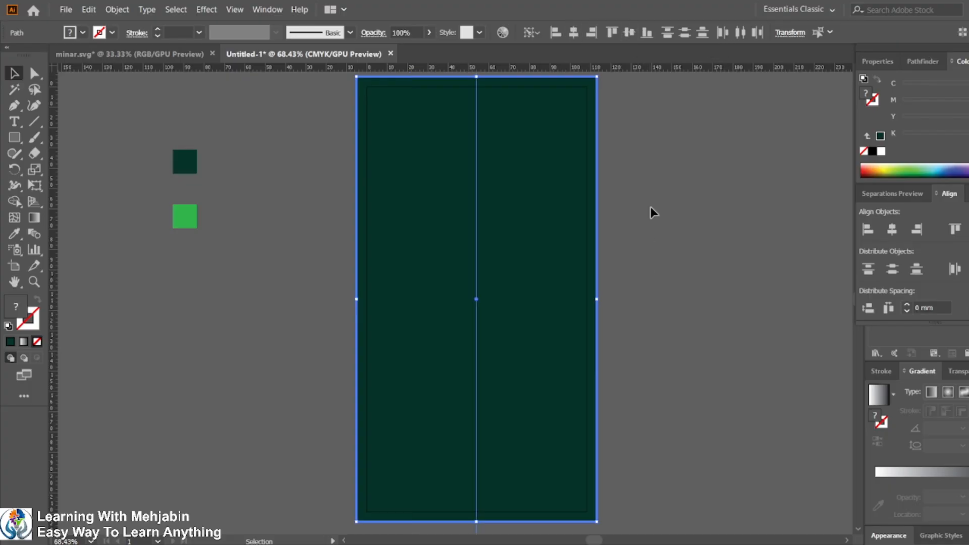
pyautogui.click(636, 166)
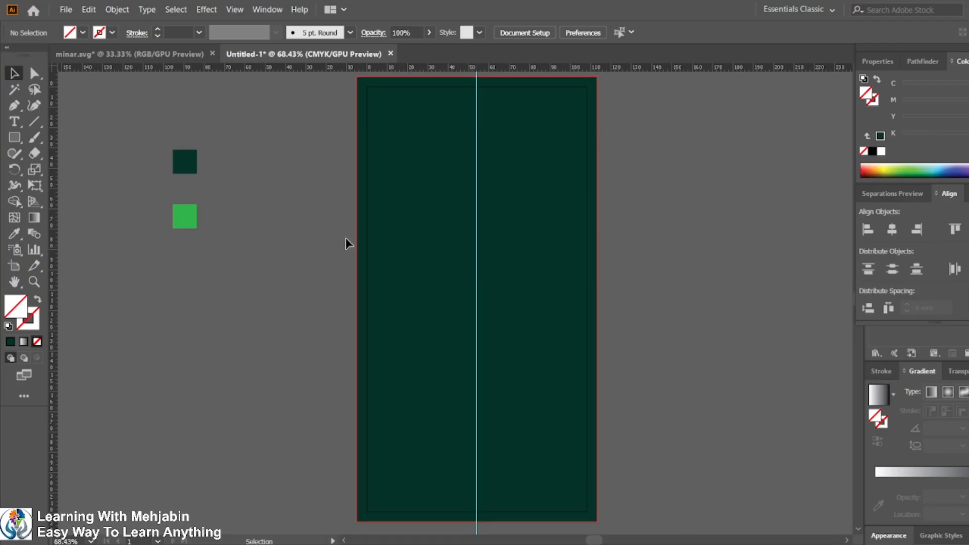
# Step: With a white fill, draw a stepped Pen path from the card's left edge up to the center guide
pyautogui.click(14, 107)
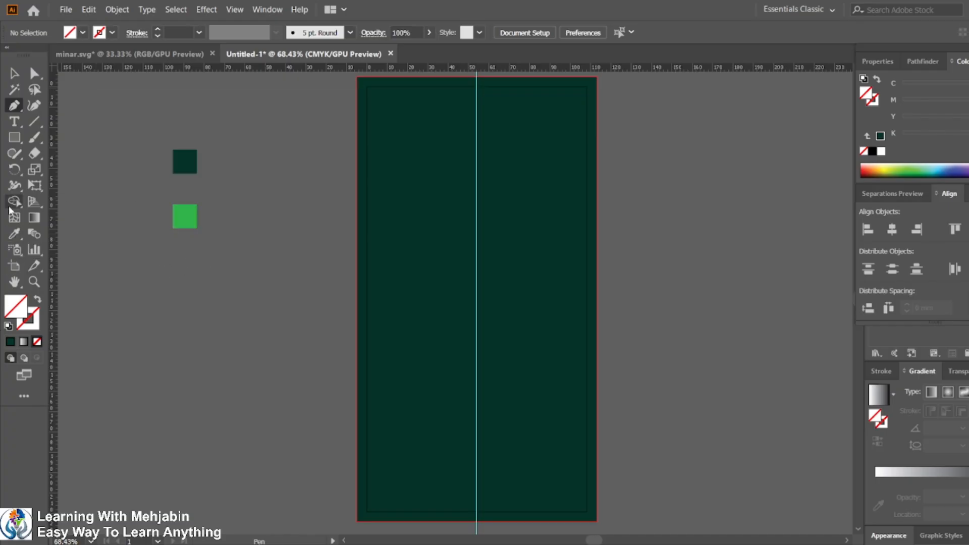
pyautogui.click(82, 32)
pyautogui.click(28, 56)
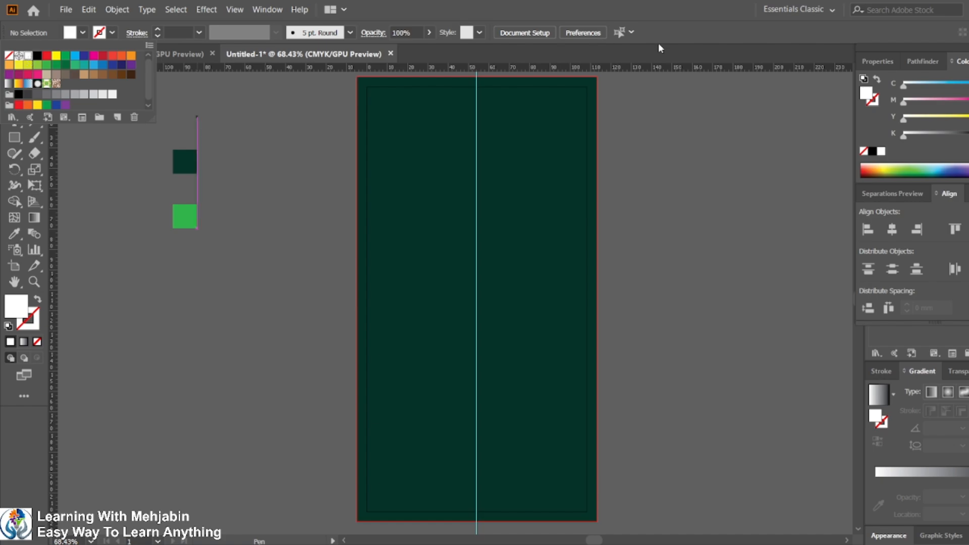
pyautogui.click(657, 146)
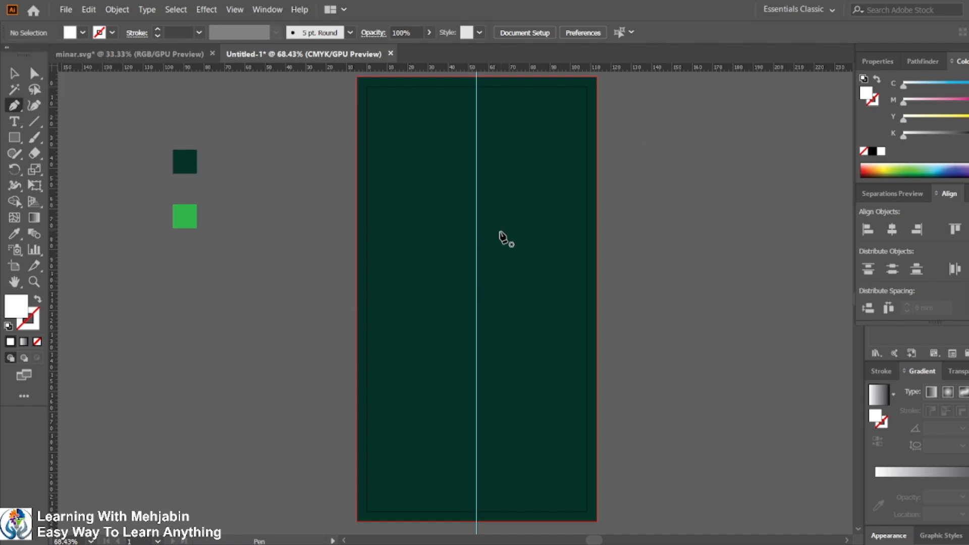
pyautogui.scroll(1, 500, 235)
pyautogui.scroll(1, 480, 297)
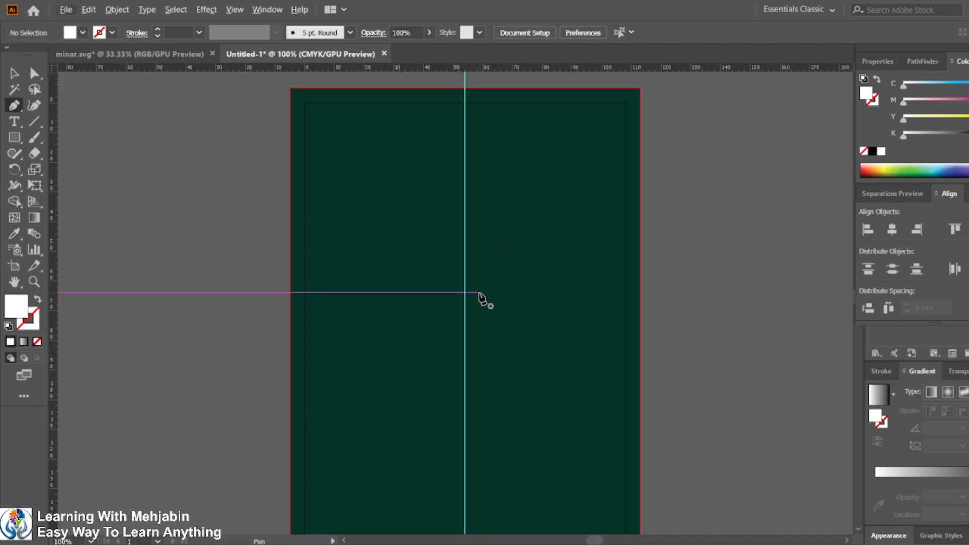
pyautogui.click(290, 331)
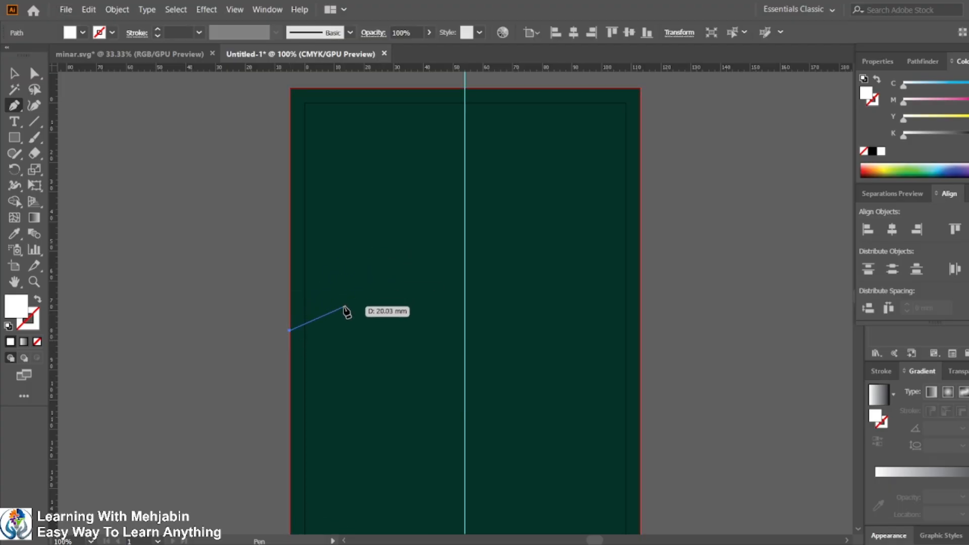
pyautogui.click(343, 292)
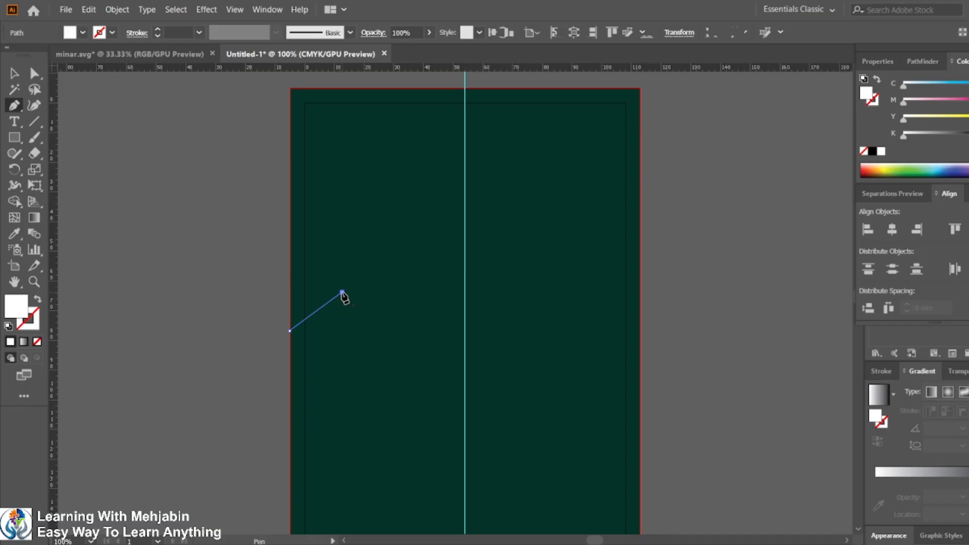
pyautogui.click(388, 257)
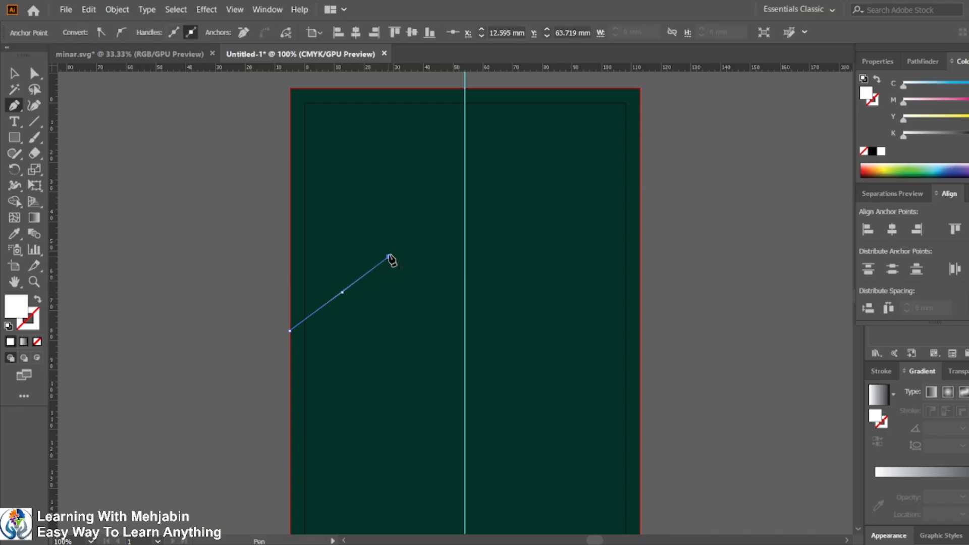
pyautogui.click(458, 208)
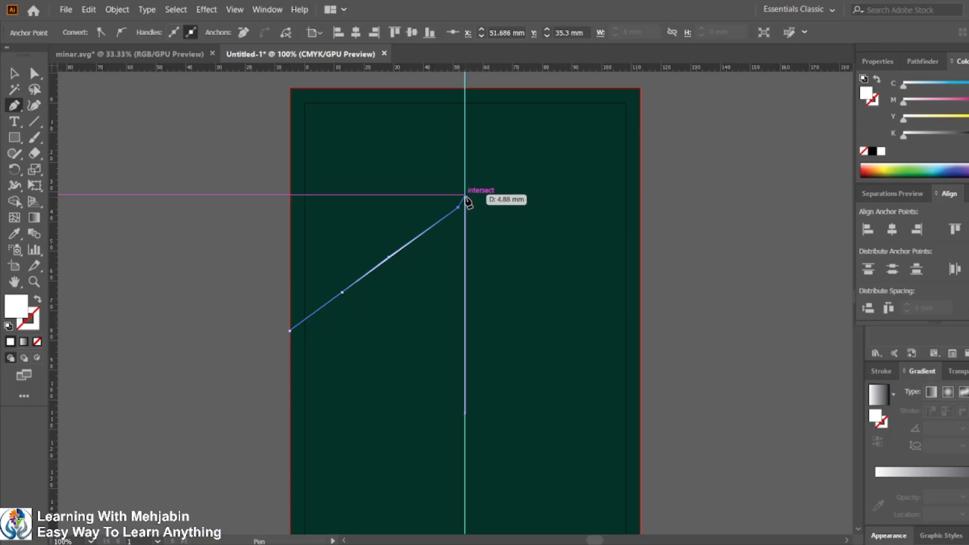
pyautogui.click(465, 195)
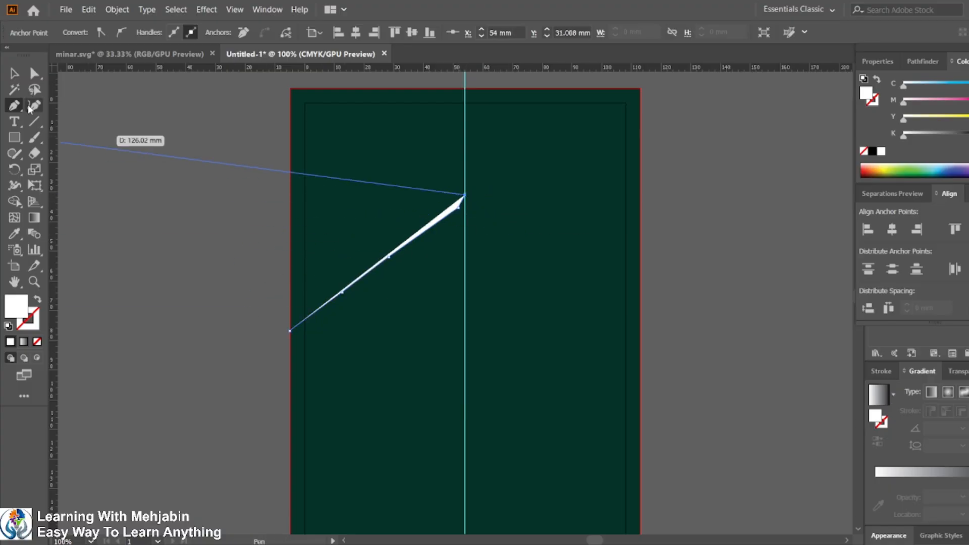
# Step: Bend the path's segments into scalloped arch curves with the Curvature tool
pyautogui.hotkey('shift', '`')
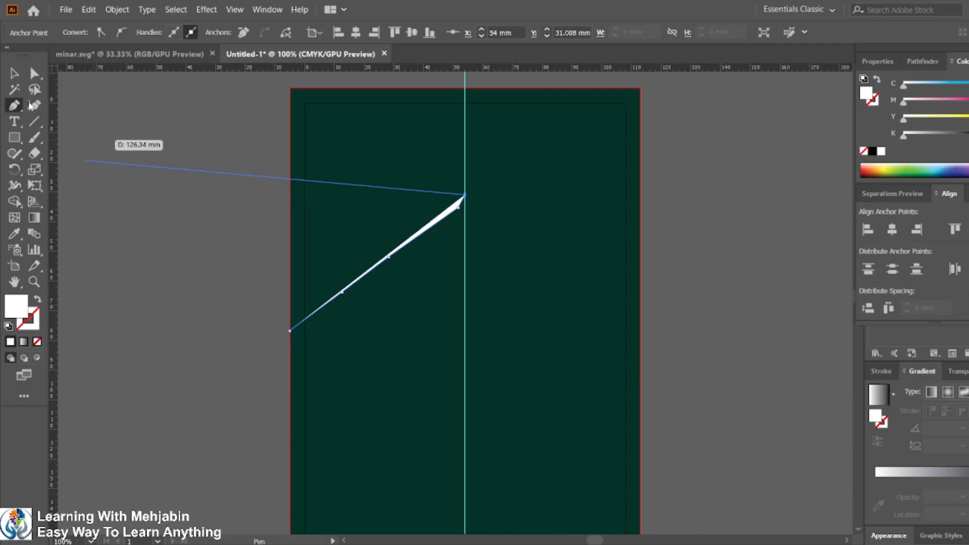
pyautogui.moveTo(319, 309); pyautogui.dragTo(305, 303)
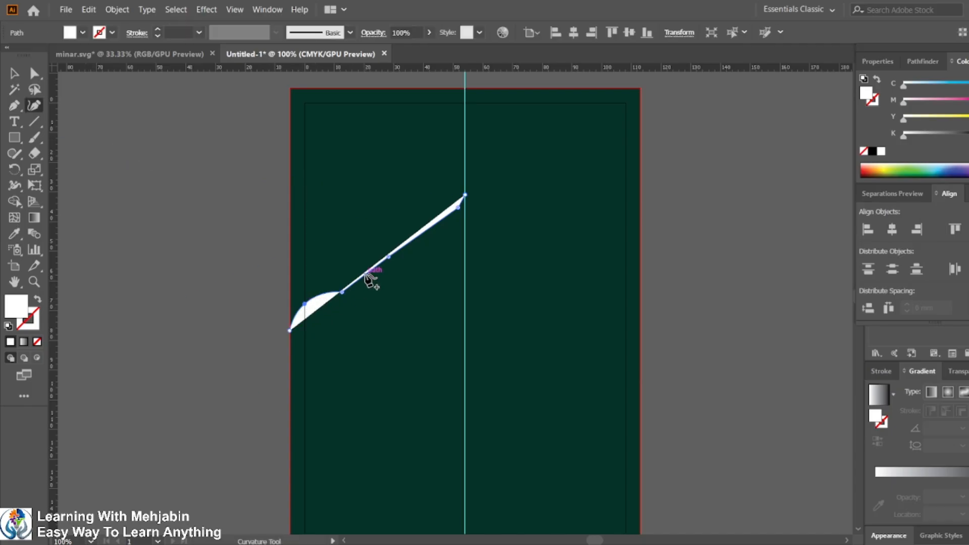
pyautogui.moveTo(371, 272)
pyautogui.mouseDown()
pyautogui.moveTo(346, 264)
pyautogui.moveTo(355, 270)
pyautogui.mouseUp()
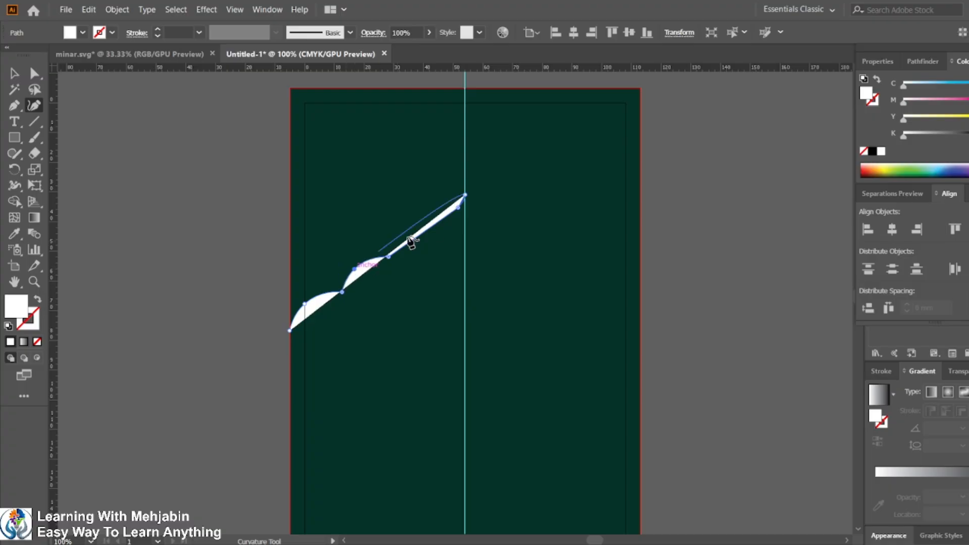
pyautogui.moveTo(427, 227); pyautogui.dragTo(409, 223)
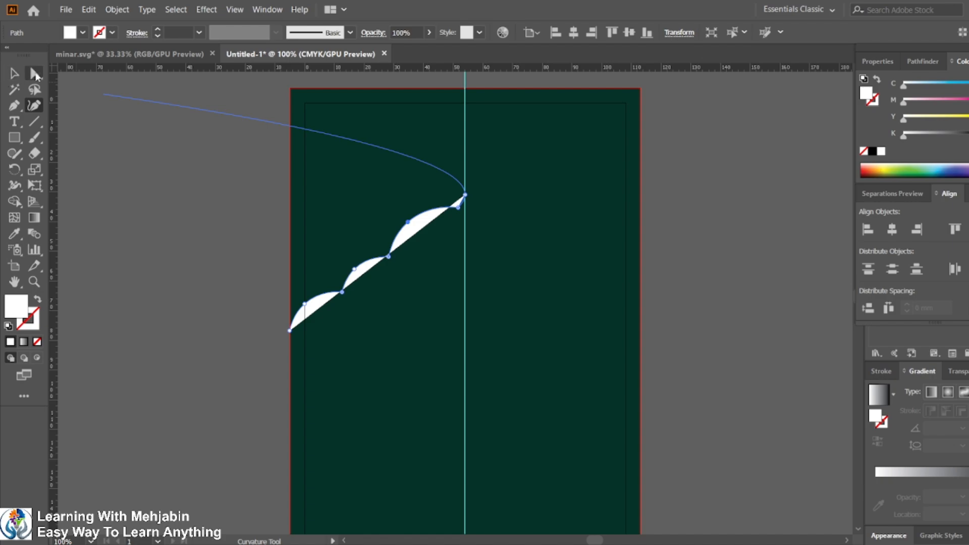
# Step: Swap the arch path's fill and stroke colors and select its top anchor point
pyautogui.click(34, 74)
pyautogui.click(37, 300)
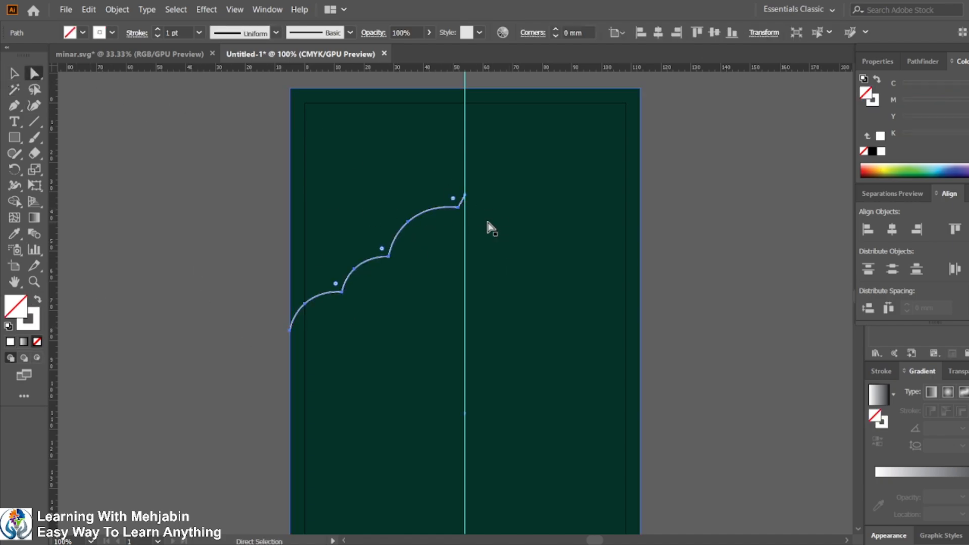
pyautogui.click(459, 208)
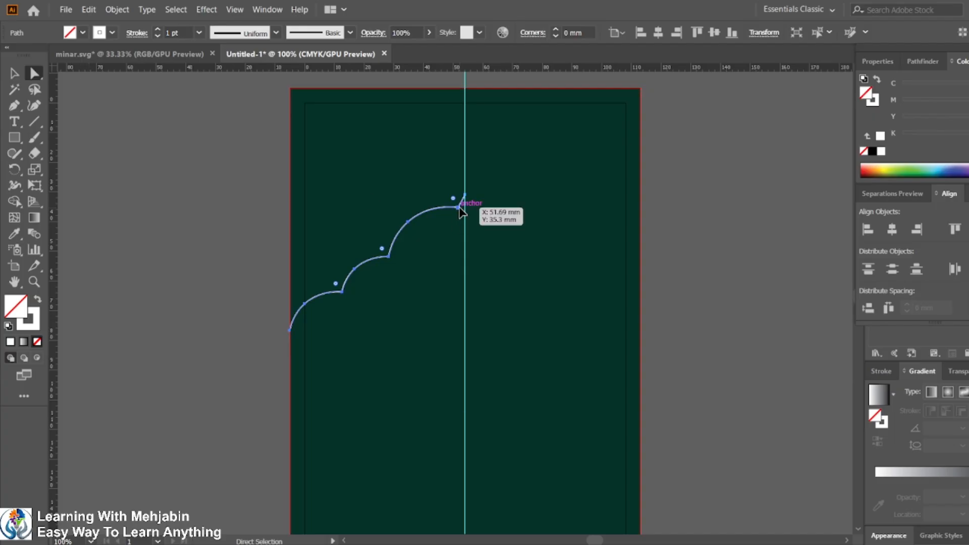
pyautogui.moveTo(750, 544)
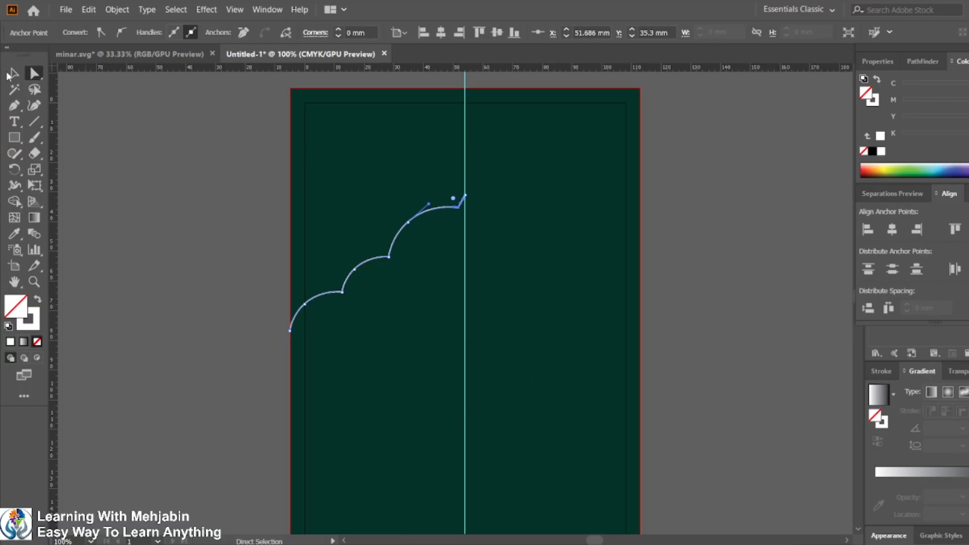
# Step: Refine the scallop curves of the arch path with the Curvature tool
pyautogui.click(33, 105)
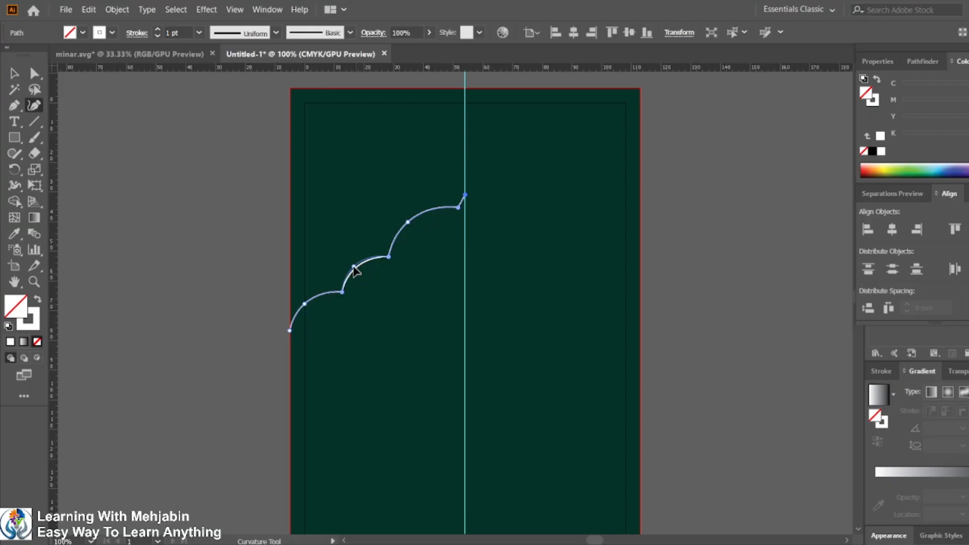
pyautogui.moveTo(353, 266); pyautogui.dragTo(348, 268)
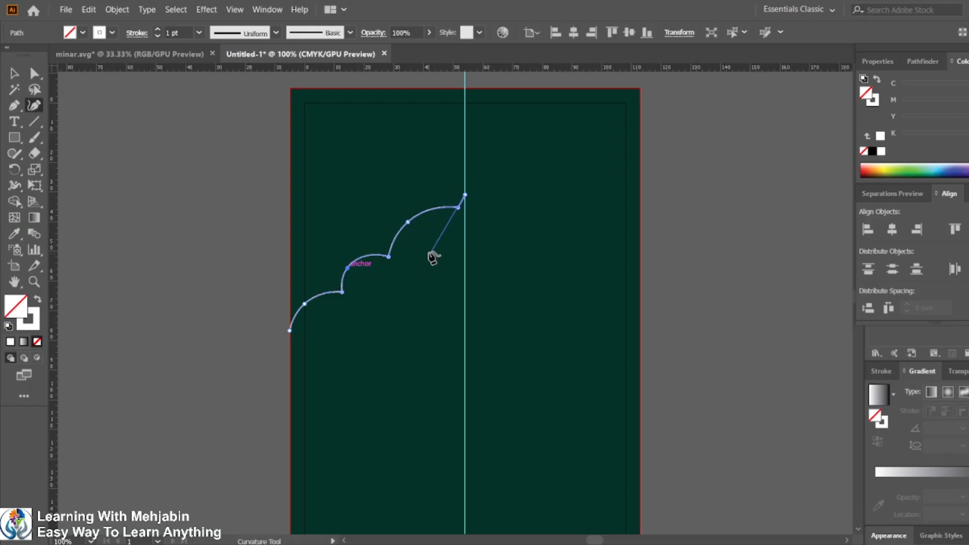
pyautogui.moveTo(409, 222); pyautogui.dragTo(402, 219)
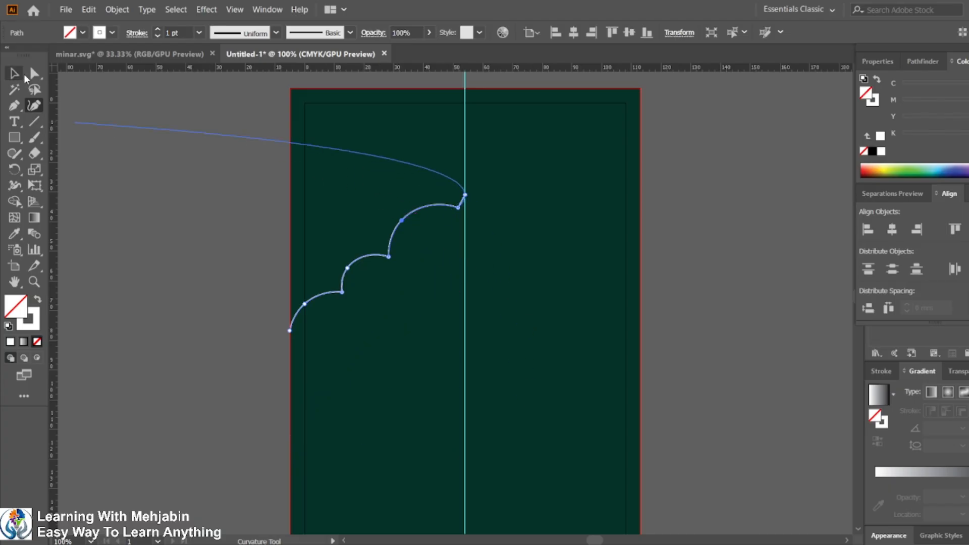
pyautogui.click(34, 73)
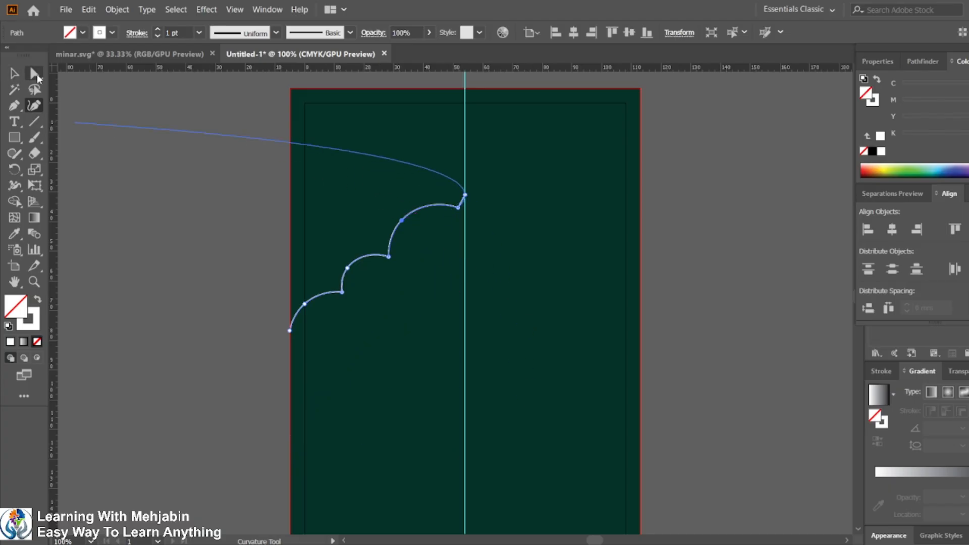
# Step: Drag the top anchor's handle to round the peak of the scalloped arch path
pyautogui.click(458, 206)
pyautogui.moveTo(457, 201); pyautogui.dragTo(447, 180)
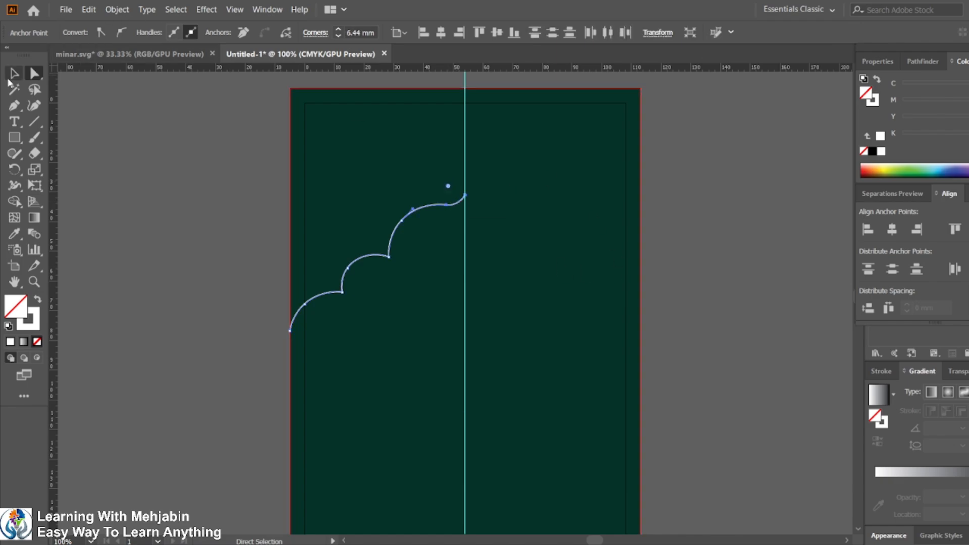
pyautogui.click(15, 73)
# Step: Close the arch path with the Pen tool down the center guide to the bottom-left bleed corner, then swap its fill and stroke
pyautogui.click(14, 105)
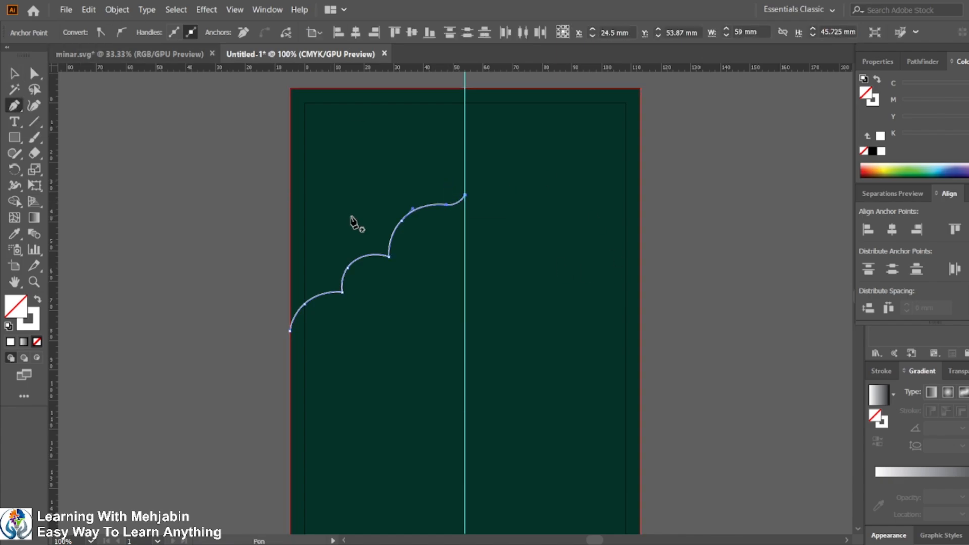
pyautogui.click(465, 195)
pyautogui.scroll(-3, 460, 368)
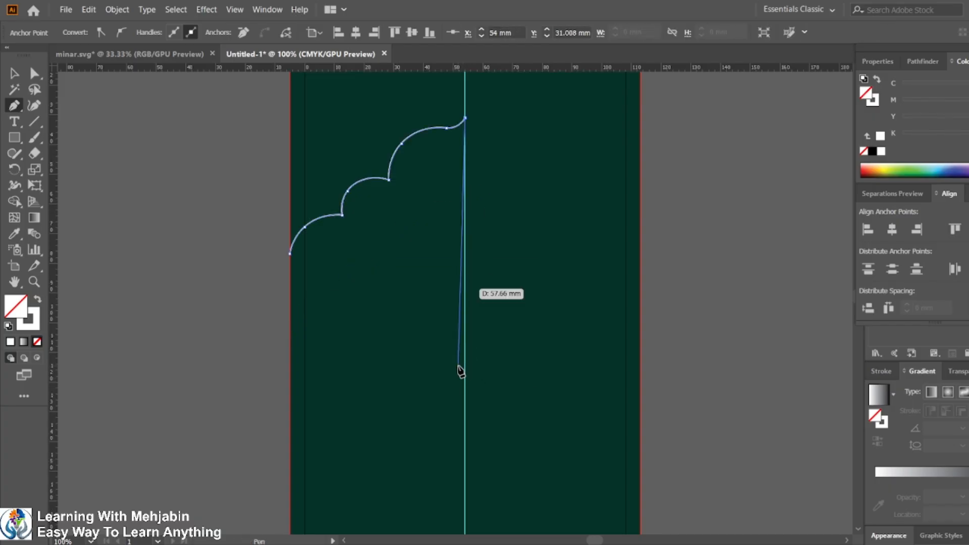
pyautogui.scroll(-3, 459, 370)
pyautogui.scroll(1, 460, 404)
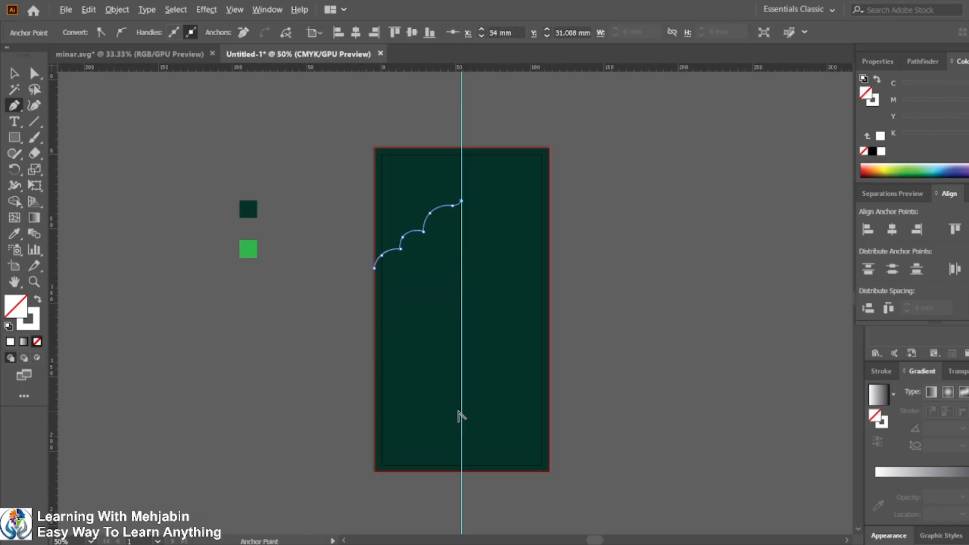
pyautogui.click(462, 472)
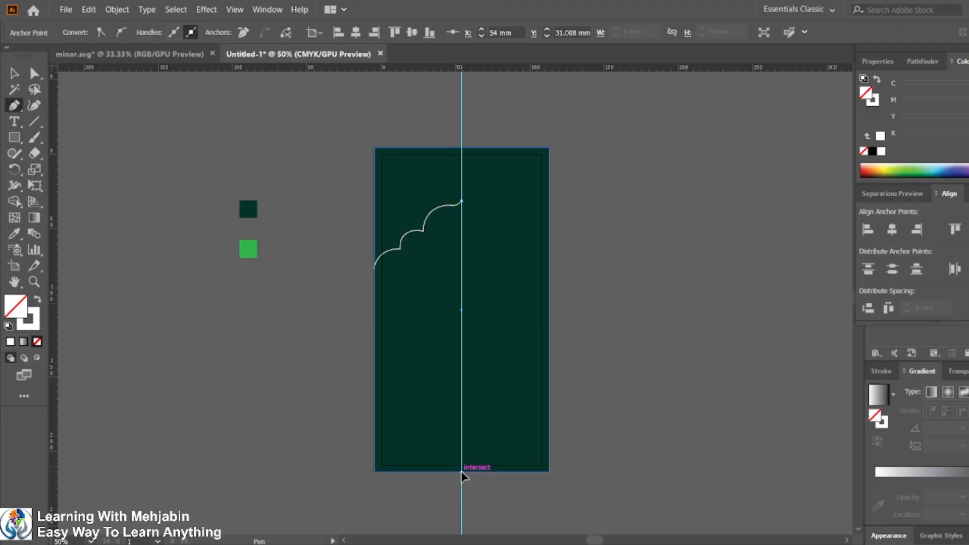
pyautogui.click(374, 472)
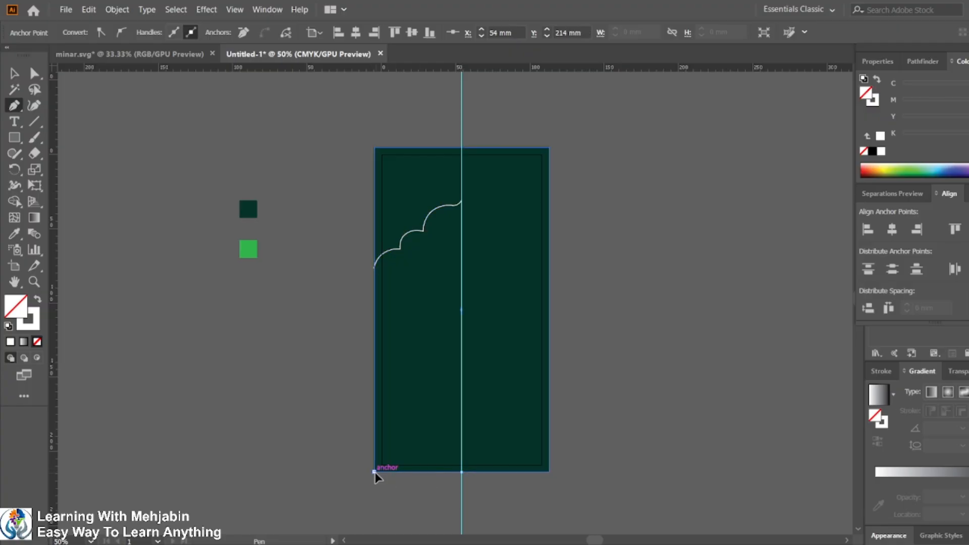
pyautogui.click(373, 269)
pyautogui.click(38, 300)
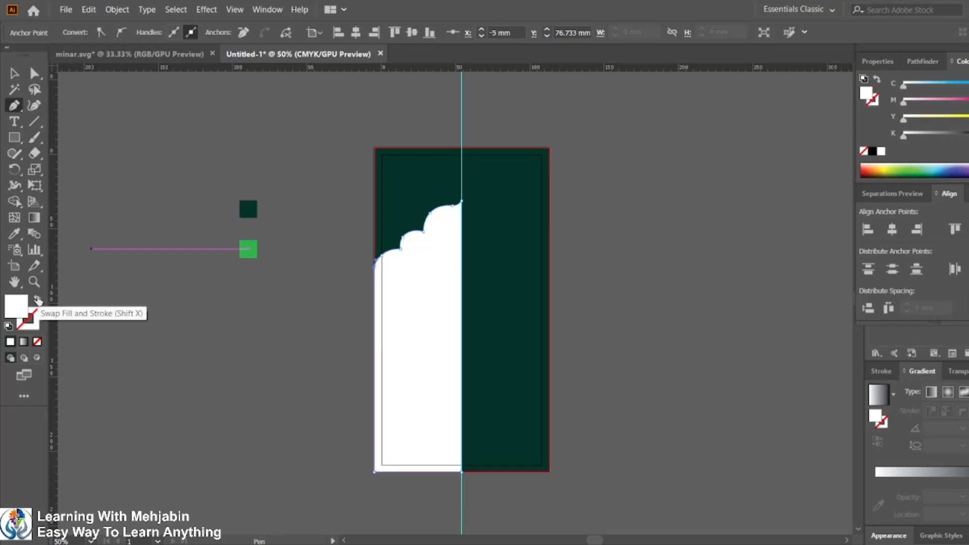
# Step: Reflect a copy of the half-arch shape vertically across the bottom-center point on the guide
pyautogui.click(14, 74)
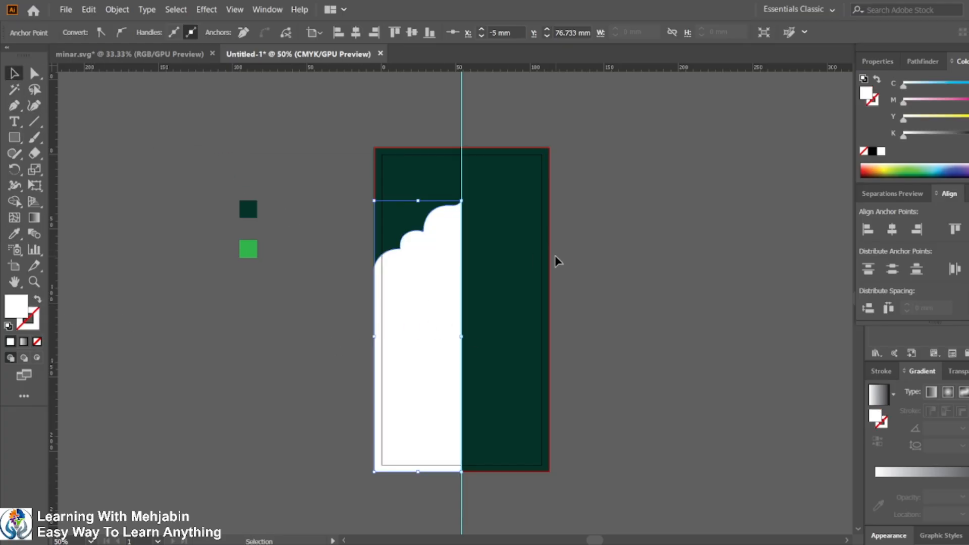
pyautogui.click(584, 266)
pyautogui.click(455, 331)
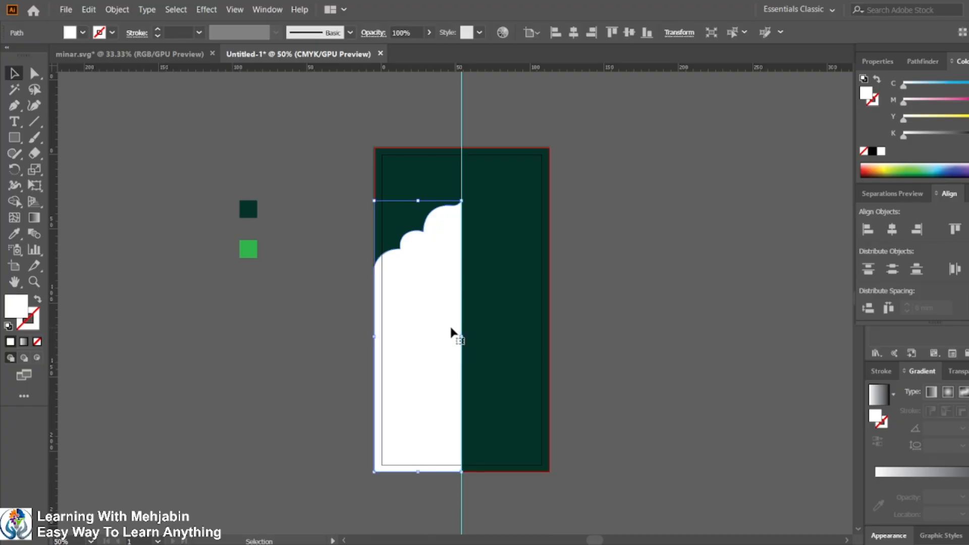
pyautogui.click(14, 171)
pyautogui.click(50, 186)
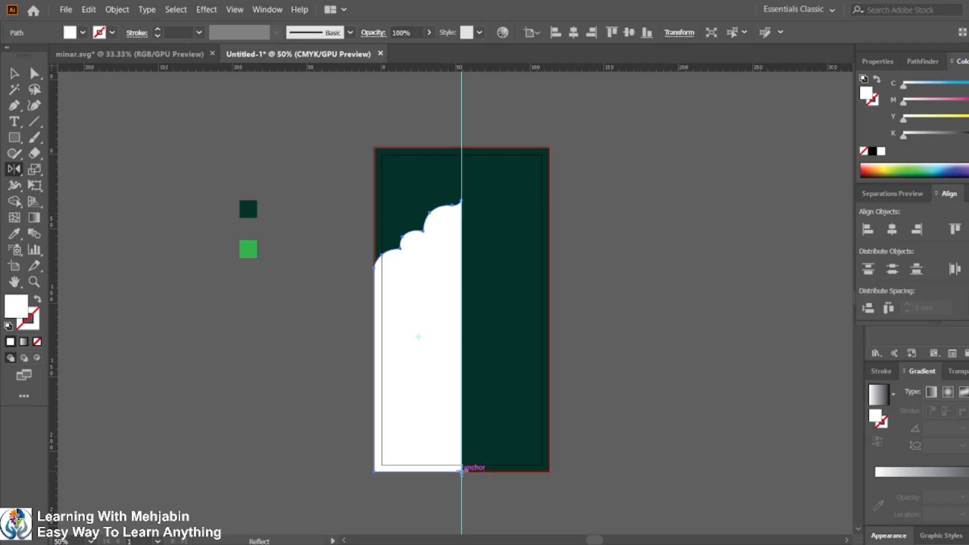
pyautogui.keyDown('alt'); pyautogui.click(461, 472); pyautogui.keyUp('alt')
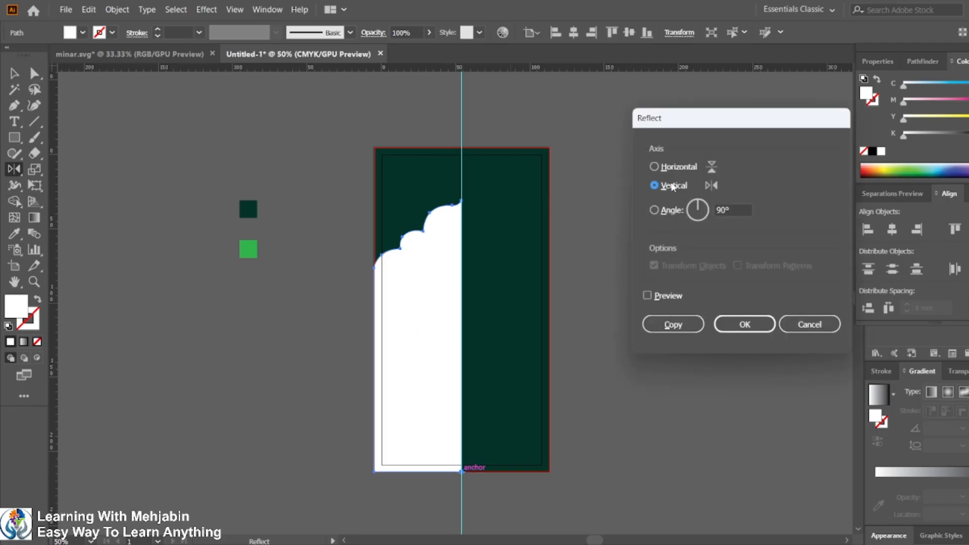
pyautogui.click(658, 296)
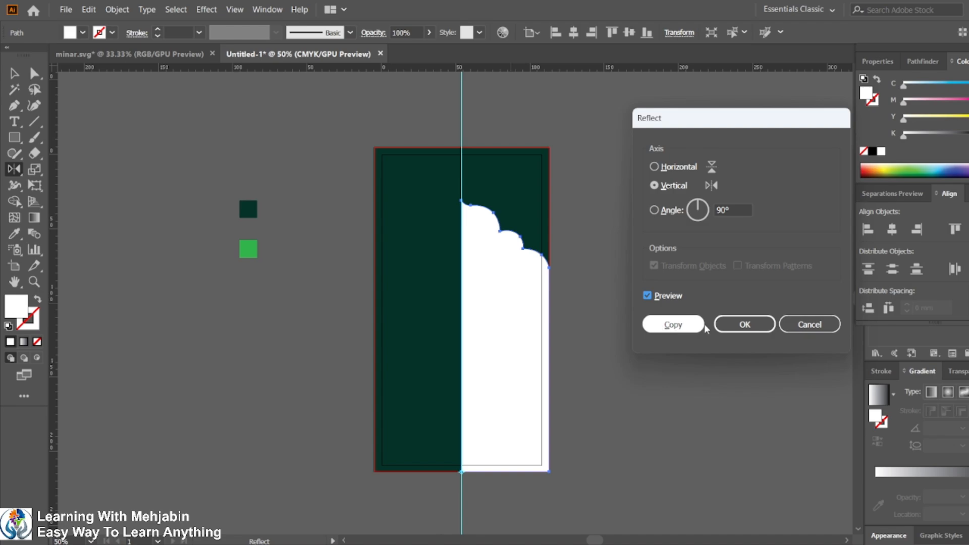
pyautogui.click(673, 325)
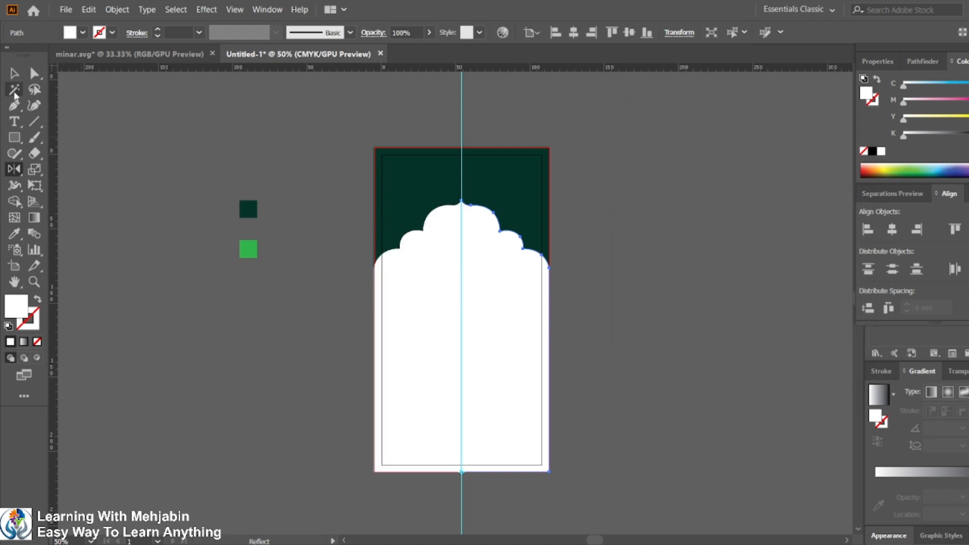
# Step: Select both arch halves and unite them into a single shape with Pathfinder
pyautogui.click(14, 73)
pyautogui.keyDown('shift'); pyautogui.click(427, 327); pyautogui.keyUp('shift')
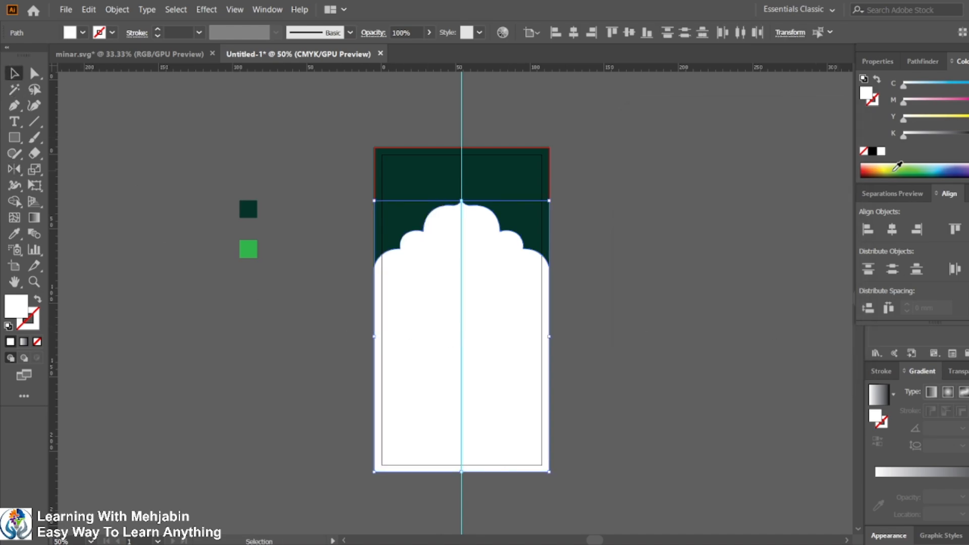
pyautogui.click(922, 61)
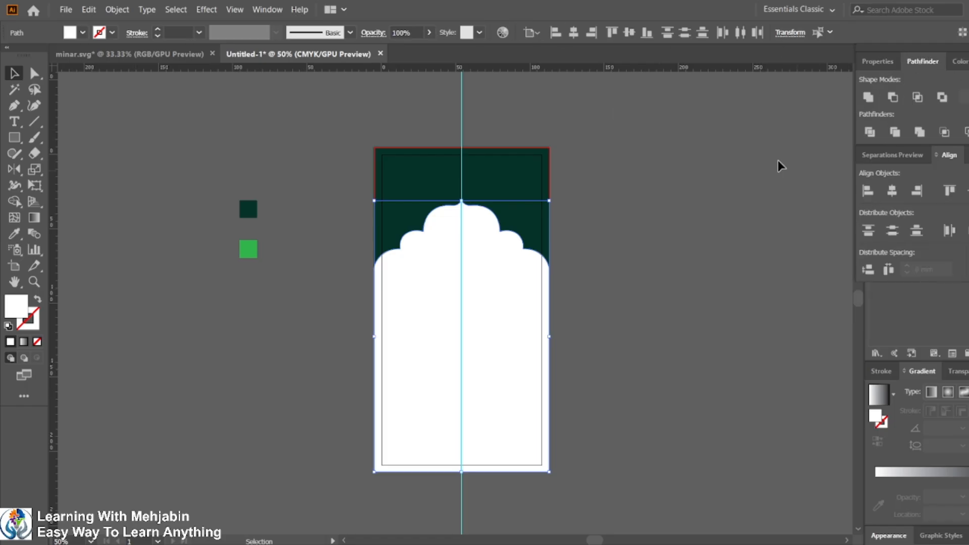
pyautogui.click(261, 14)
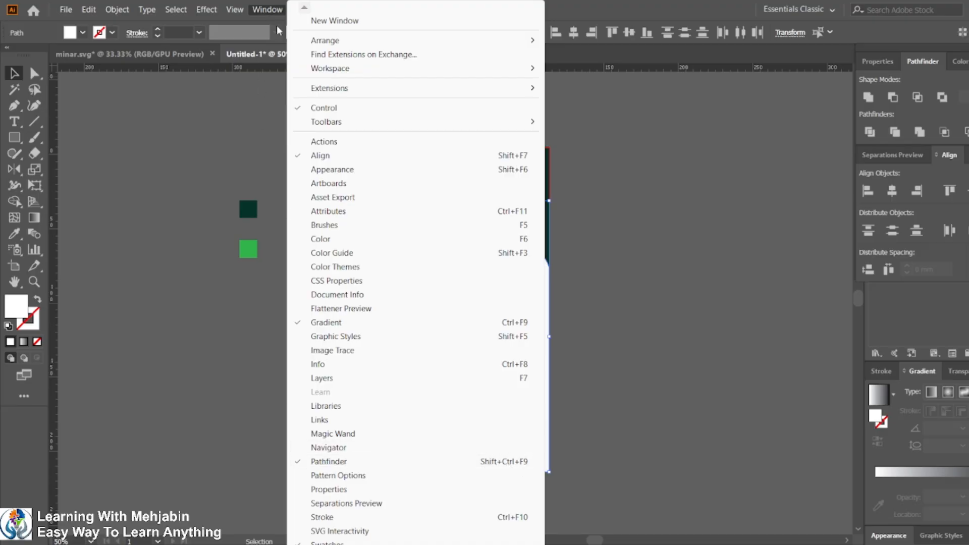
pyautogui.click(674, 5)
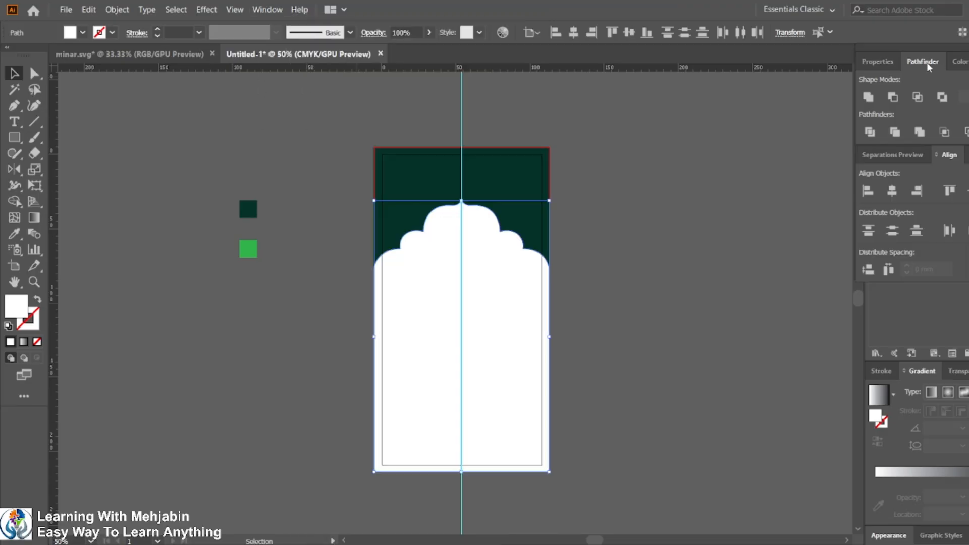
pyautogui.click(873, 100)
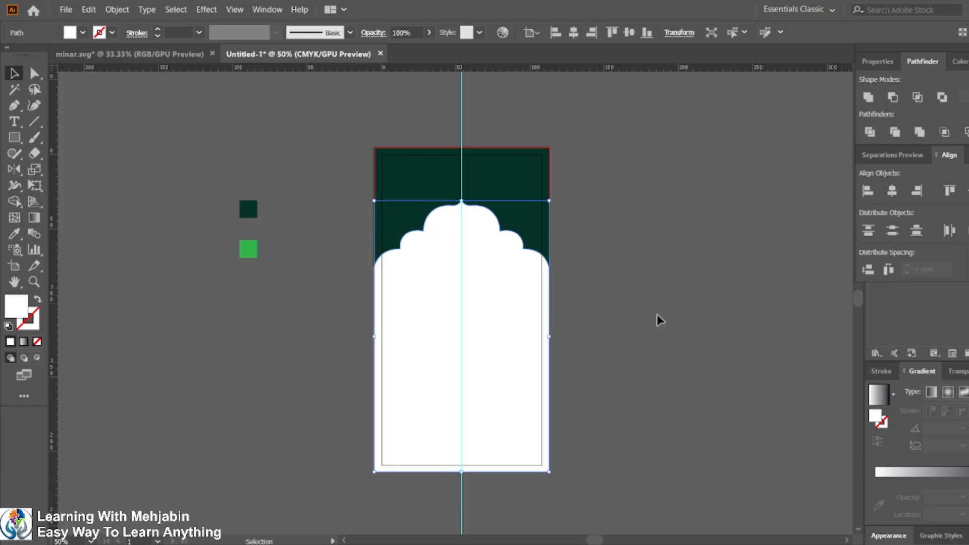
# Step: Inspect the united arch shape in Outline view and return to Preview
pyautogui.click(628, 340)
pyautogui.hotkey('ctrl', 'y')
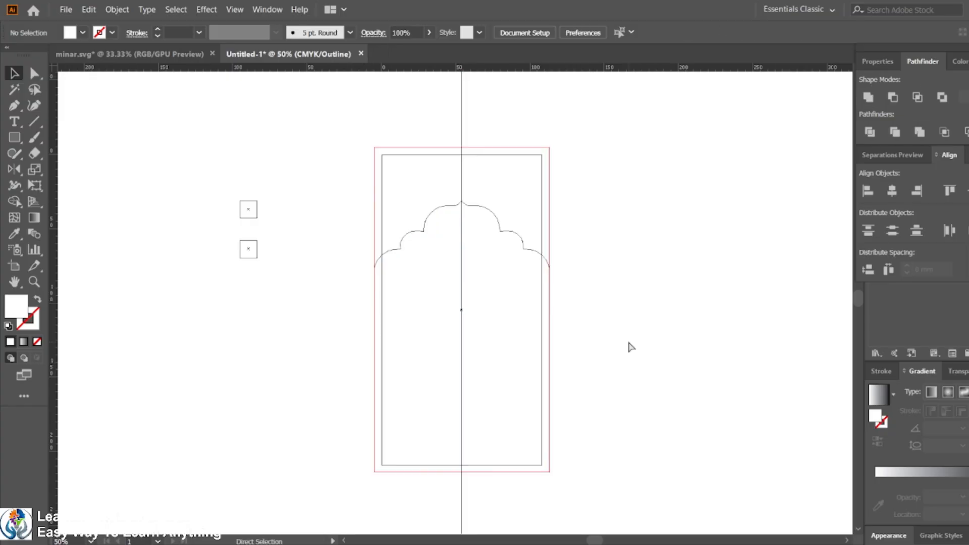
pyautogui.hotkey('ctrl', 'y')
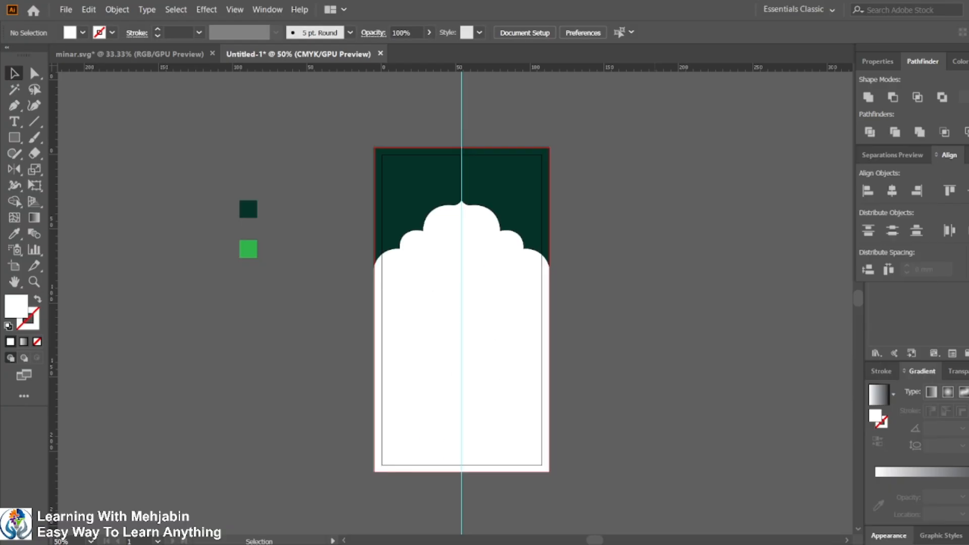
# Step: Copy the reference design image from minar.svg and paste it beside the artboard in the card document
pyautogui.click(175, 54)
pyautogui.click(445, 203)
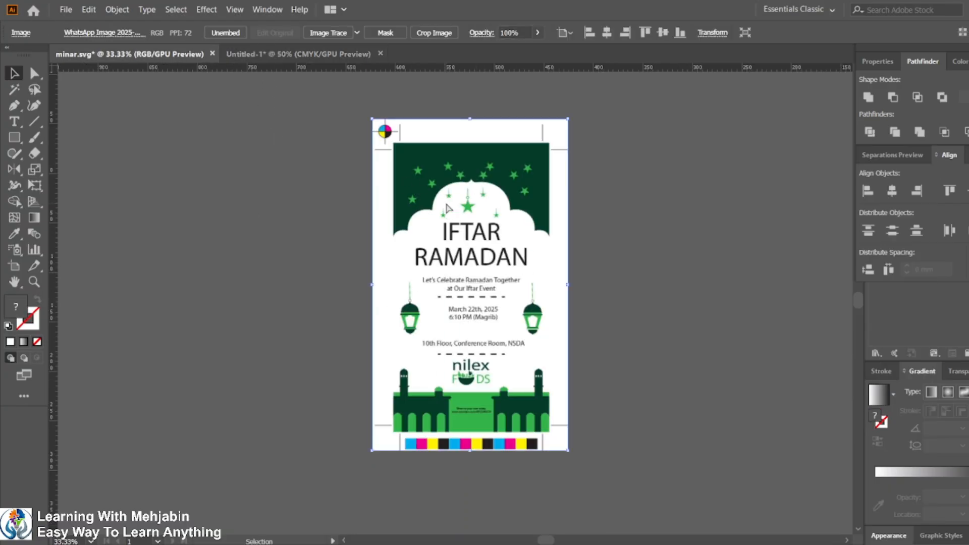
pyautogui.press('a')
pyautogui.click(248, 55)
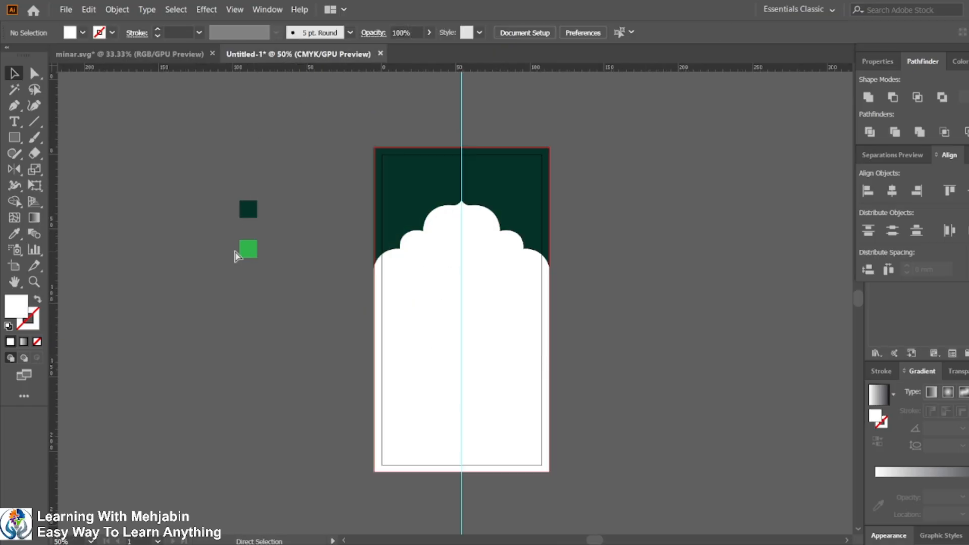
pyautogui.hotkey('ctrl', 'v')
pyautogui.moveTo(482, 268); pyautogui.dragTo(215, 289)
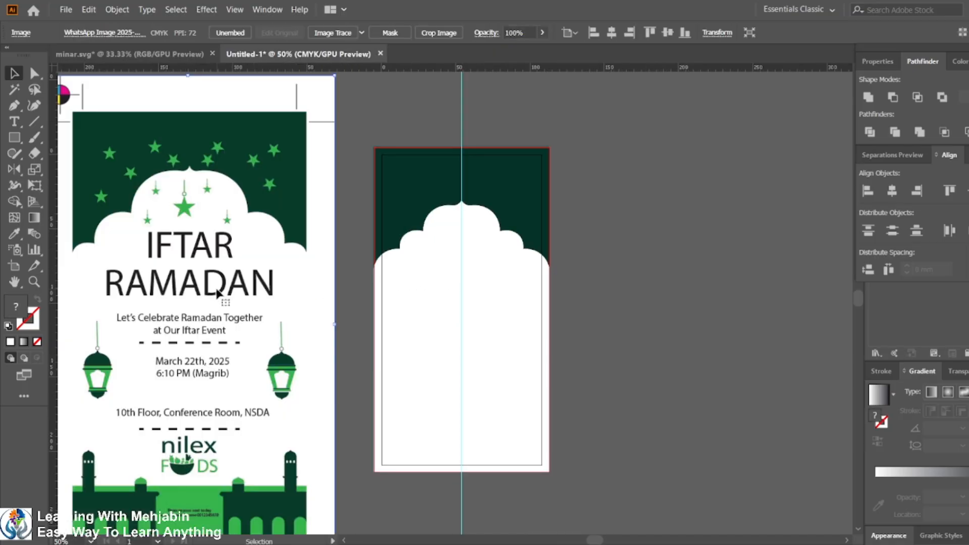
pyautogui.scroll(-2, 216, 290)
pyautogui.moveTo(129, 183); pyautogui.dragTo(154, 225)
pyautogui.moveTo(213, 306); pyautogui.dragTo(515, 289)
pyautogui.click(437, 435)
pyautogui.scroll(2, 253, 357)
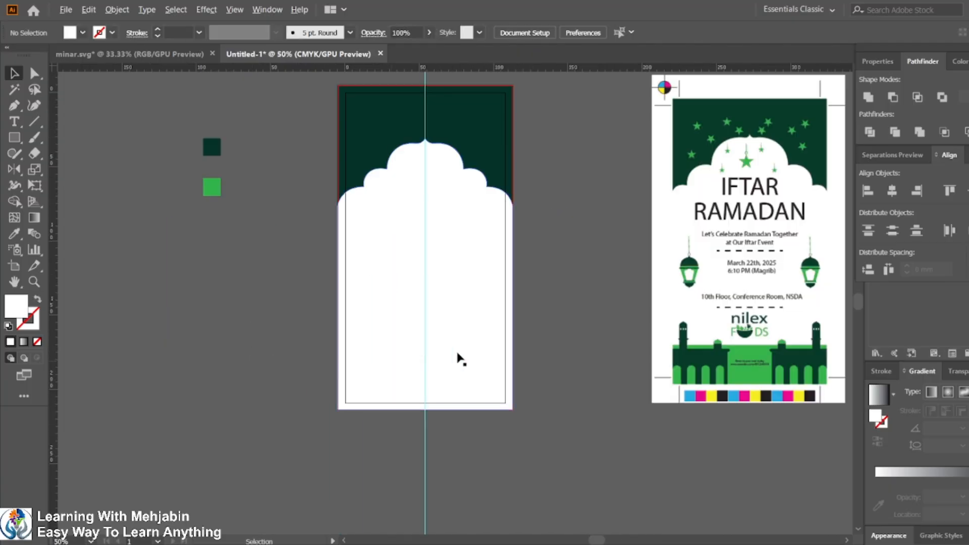
# Step: Draw a rectangle across the card's bottom edge and fill it with the light green swatch using the Eyedropper
pyautogui.scroll(-1, 480, 353)
pyautogui.scroll(1, 433, 402)
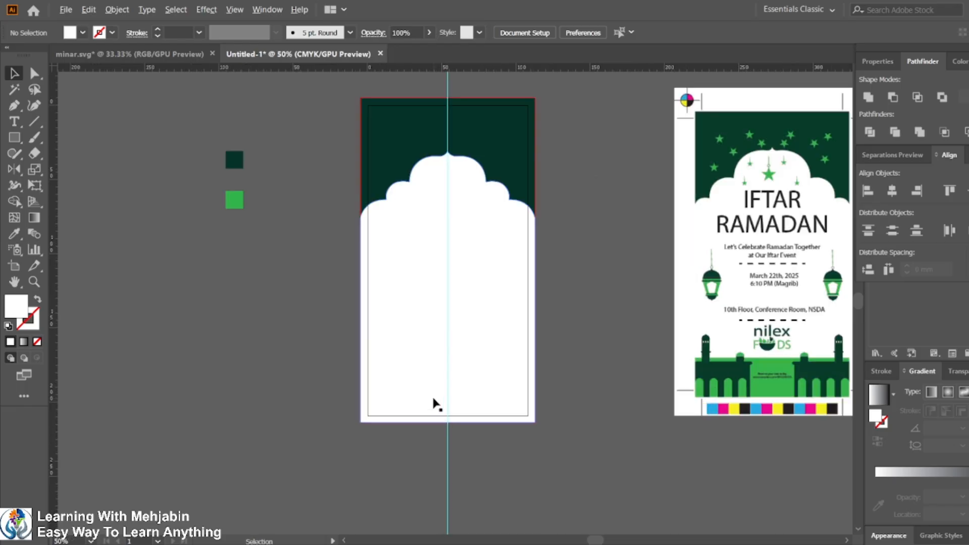
pyautogui.scroll(1, 449, 322)
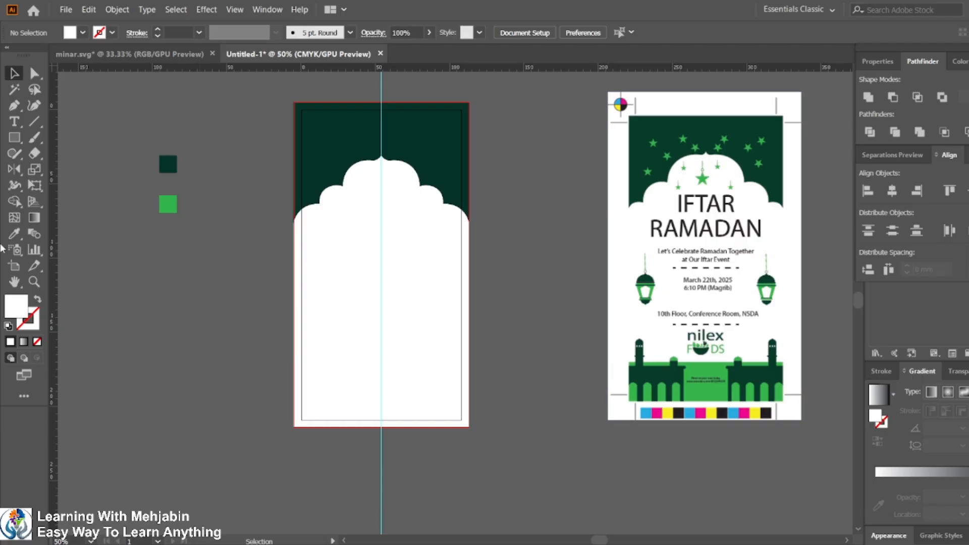
pyautogui.click(15, 138)
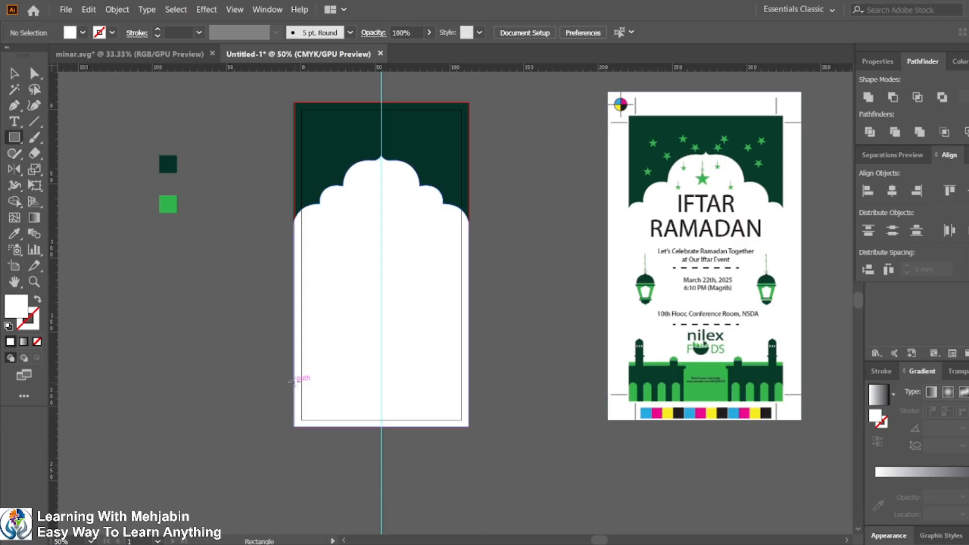
pyautogui.moveTo(294, 385)
pyautogui.mouseDown()
pyautogui.moveTo(326, 419)
pyautogui.moveTo(469, 426)
pyautogui.mouseUp()
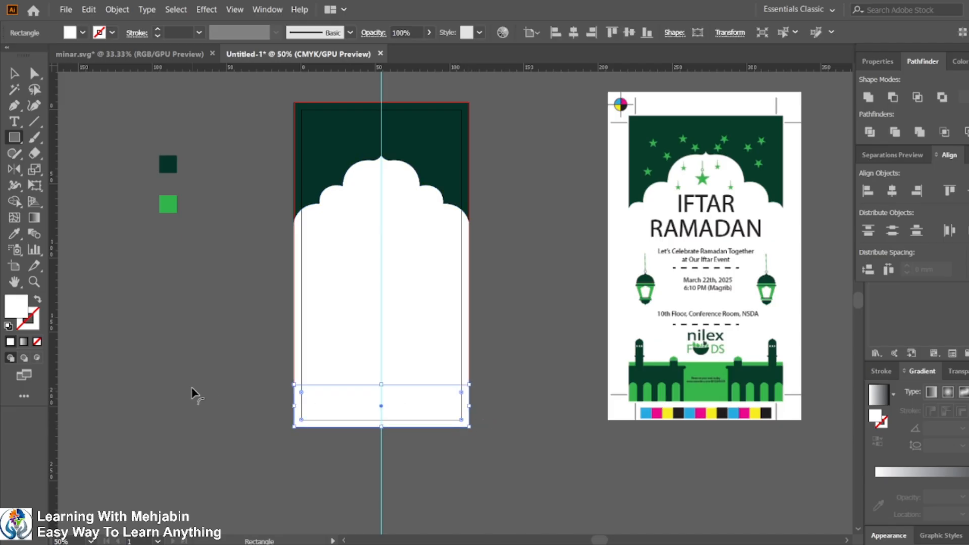
pyautogui.click(14, 233)
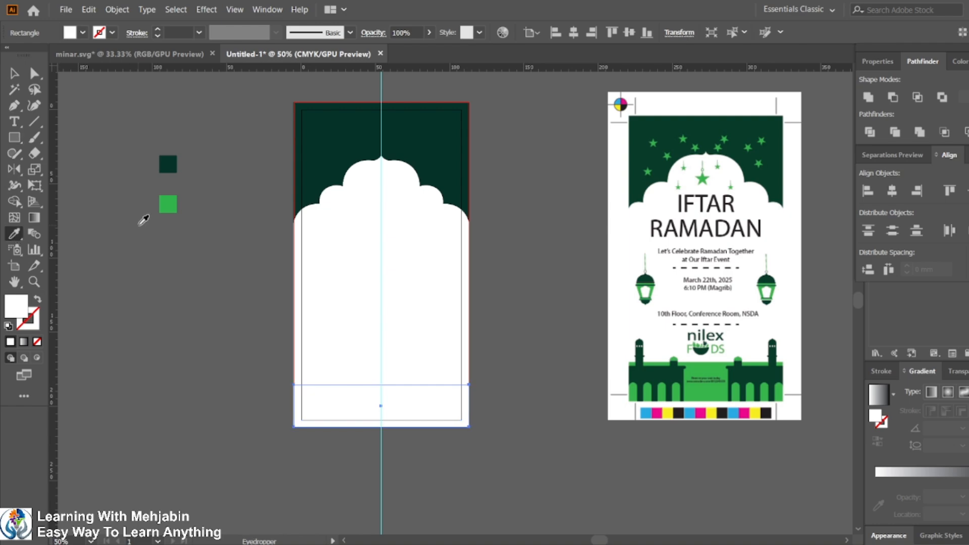
pyautogui.click(170, 205)
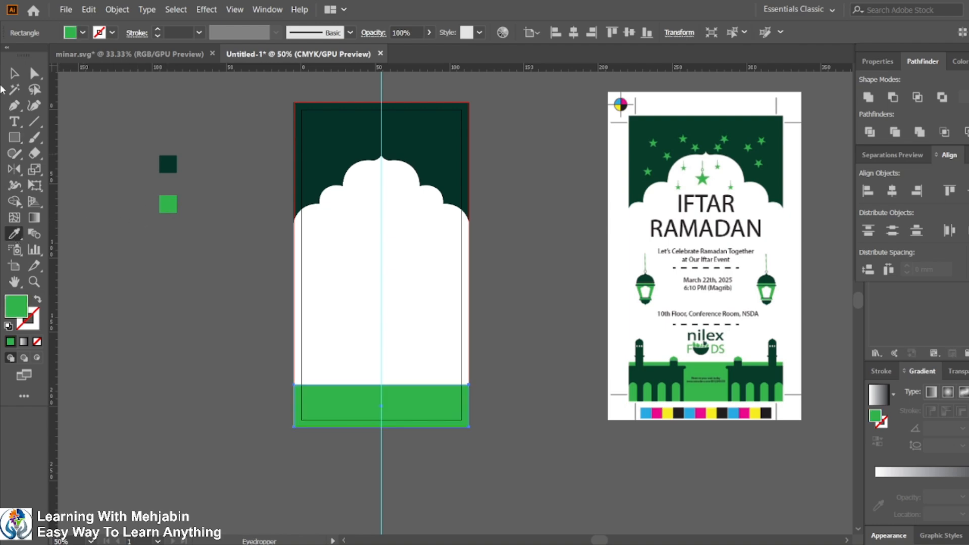
# Step: Raise the top edge of the green bottom rectangle slightly
pyautogui.click(14, 74)
pyautogui.click(306, 445)
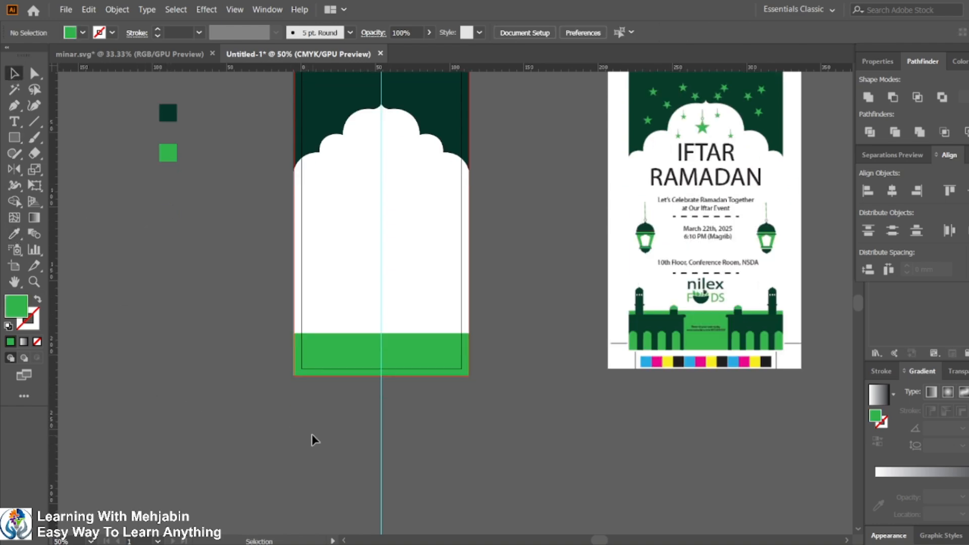
pyautogui.scroll(3, 324, 404)
pyautogui.scroll(-2, 323, 455)
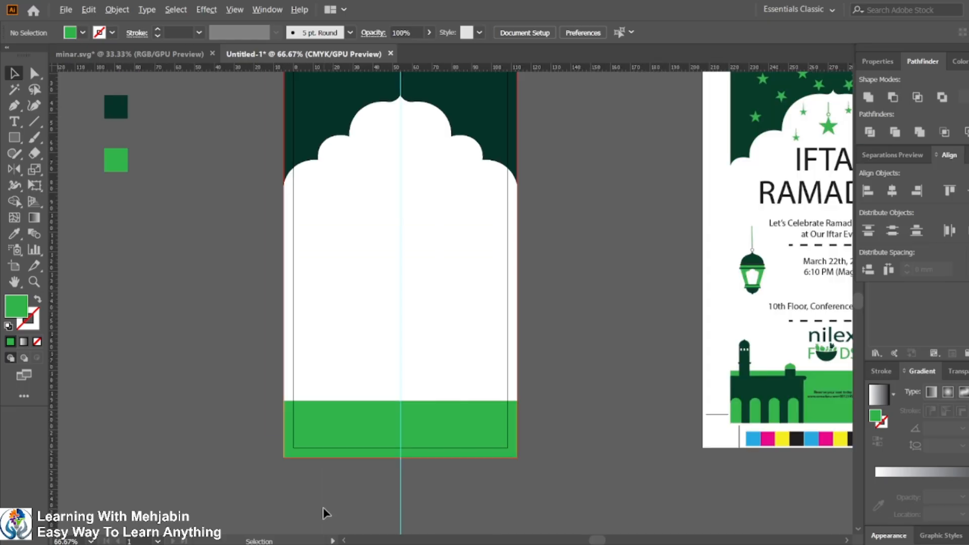
pyautogui.click(343, 364)
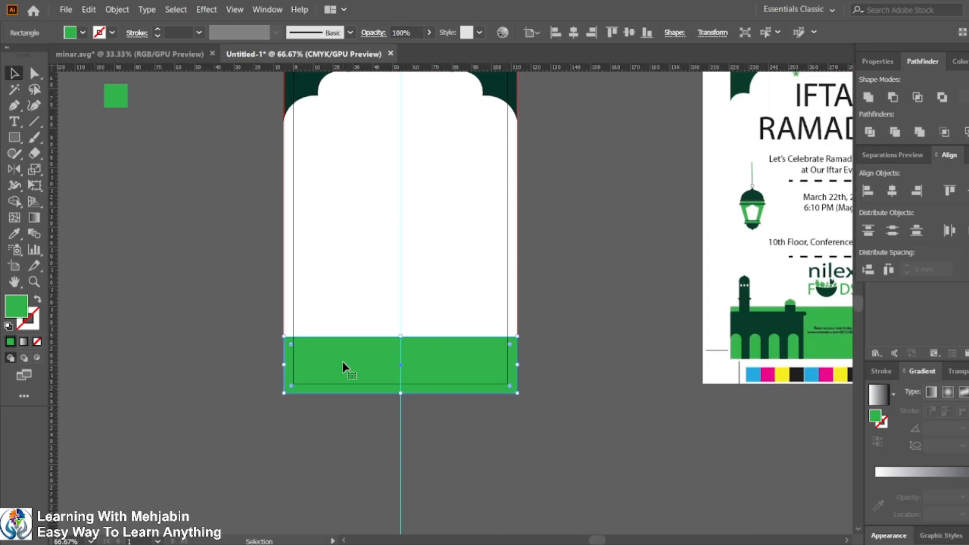
pyautogui.scroll(-1, 385, 387)
pyautogui.scroll(-1, 384, 386)
pyautogui.scroll(2, 385, 386)
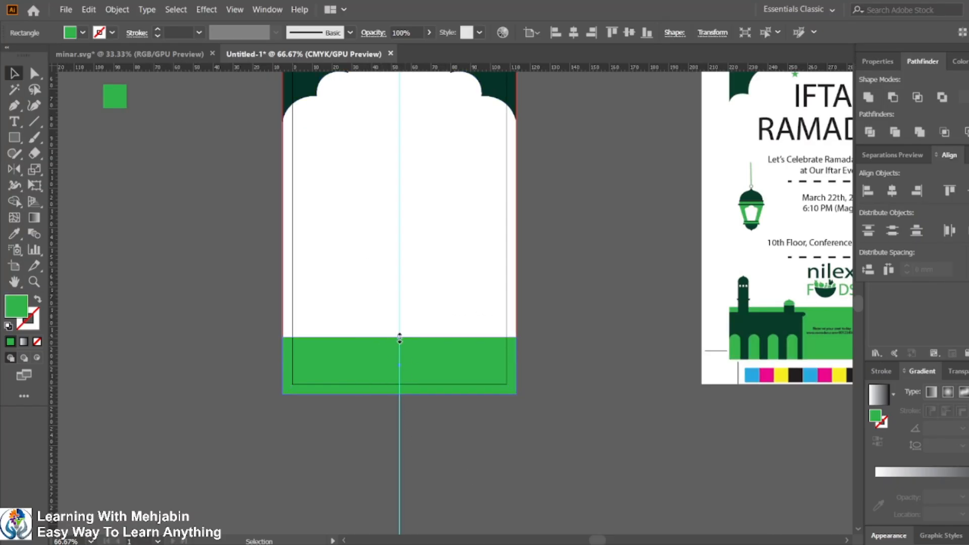
pyautogui.moveTo(399, 338); pyautogui.dragTo(400, 329)
pyautogui.click(587, 412)
pyautogui.scroll(3, 587, 412)
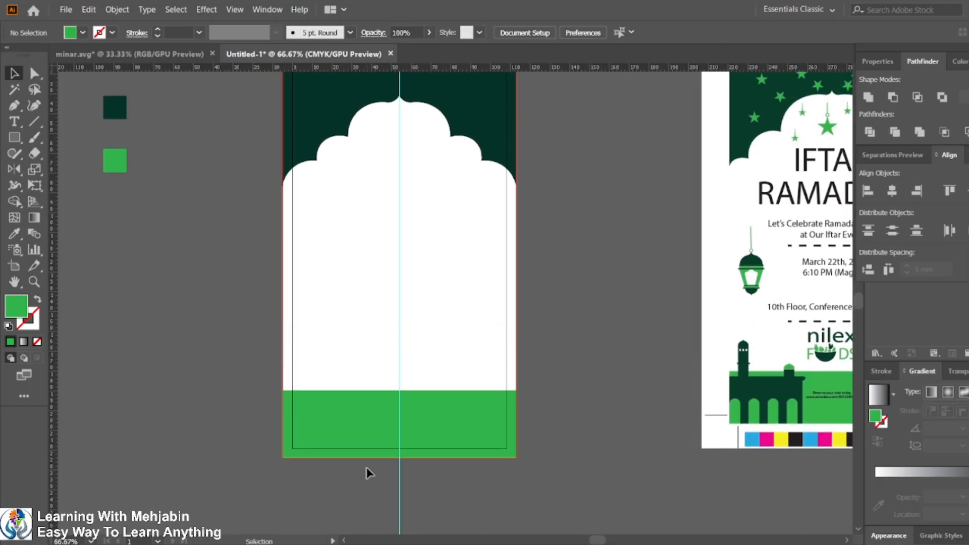
# Step: Create a smaller rectangle over the bottom-left part of the green band and fill it with the dark green swatch using the Eyedropper
pyautogui.scroll(-3, 443, 422)
pyautogui.scroll(2, 283, 411)
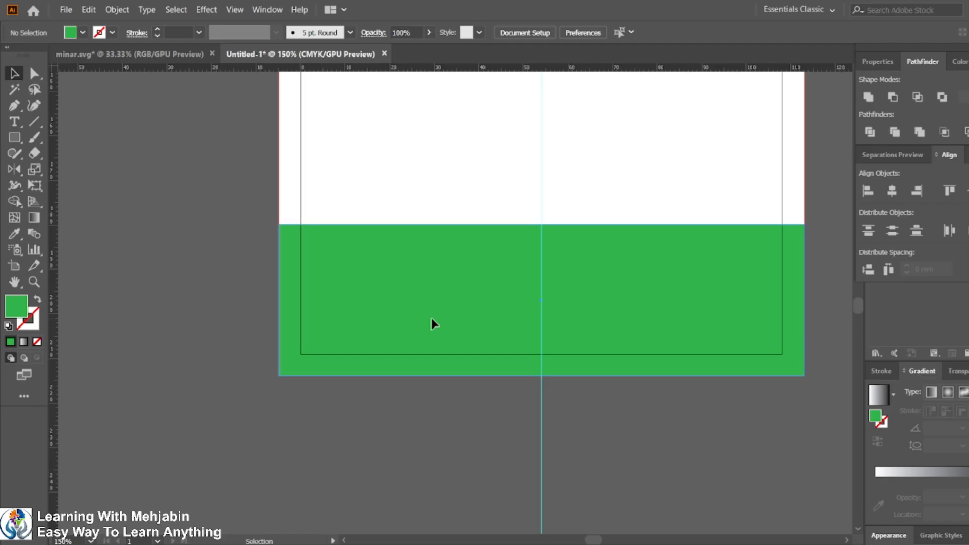
pyautogui.click(431, 319)
pyautogui.press('a')
pyautogui.press('v')
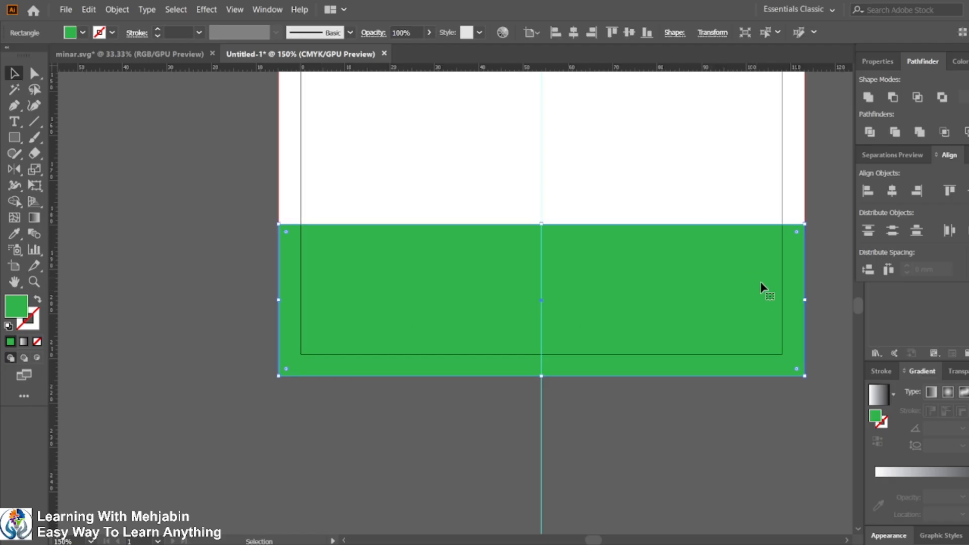
pyautogui.moveTo(806, 301); pyautogui.dragTo(468, 301)
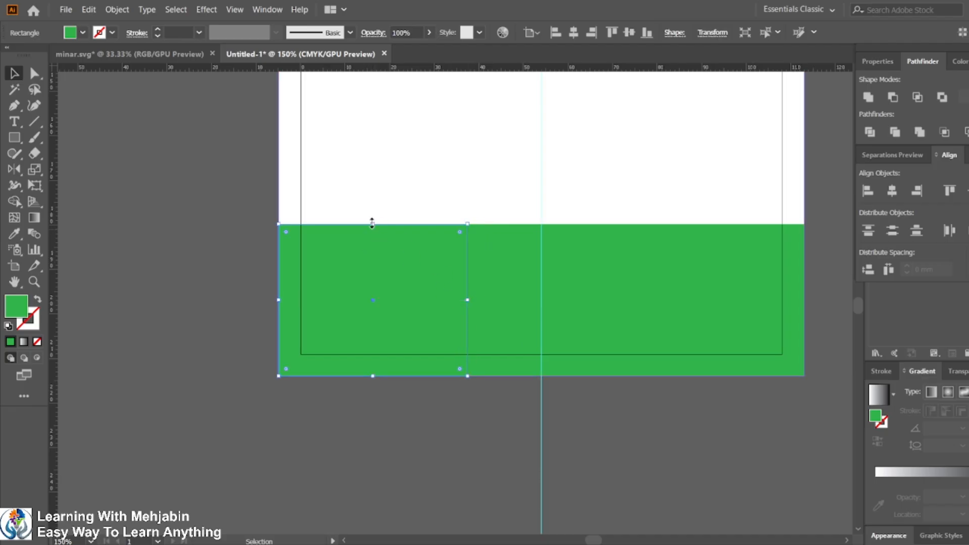
pyautogui.moveTo(373, 224); pyautogui.dragTo(376, 256)
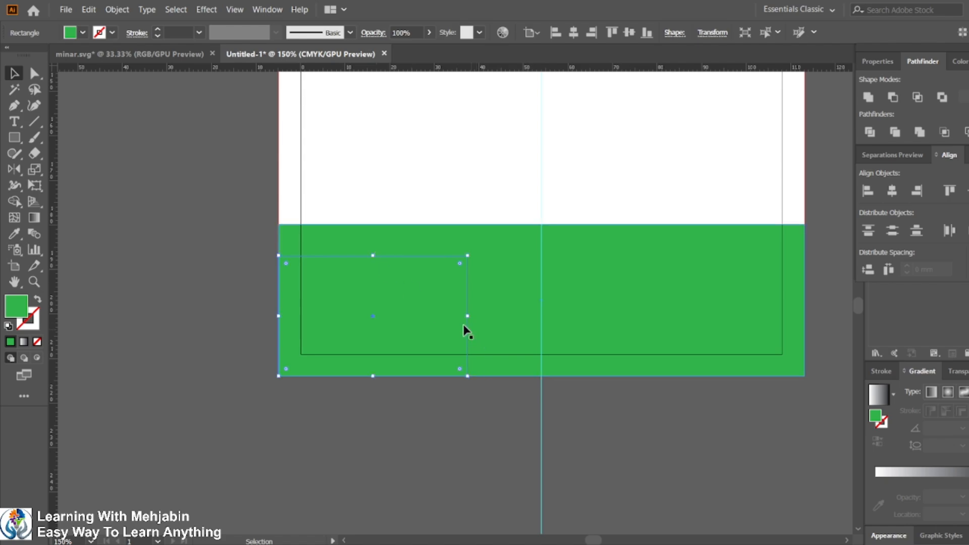
pyautogui.click(15, 233)
pyautogui.scroll(-2, 349, 313)
pyautogui.scroll(-2, 350, 313)
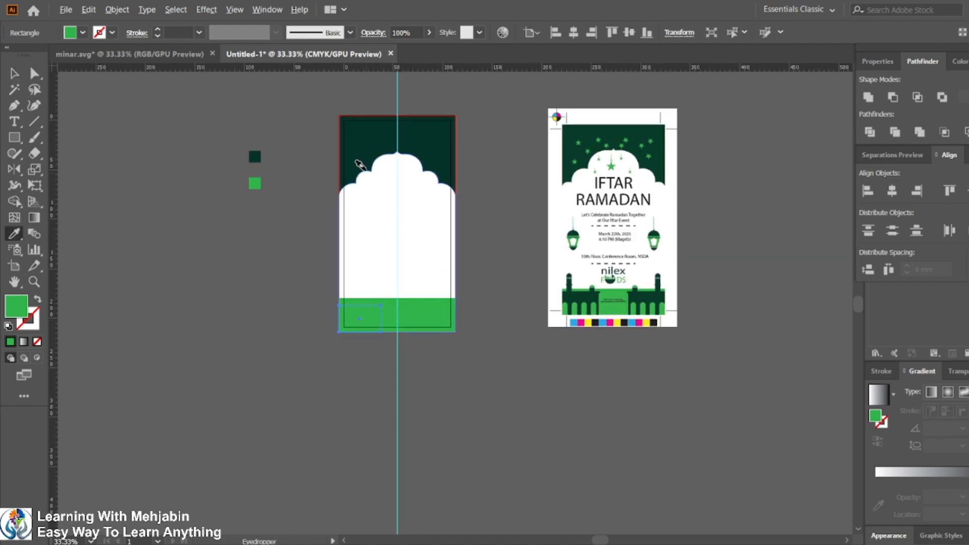
pyautogui.click(255, 157)
pyautogui.press('v')
# Step: Draw a narrow rectangle about 5.7 × 12 mm at the dark block's bottom-left corner
pyautogui.scroll(2, 391, 334)
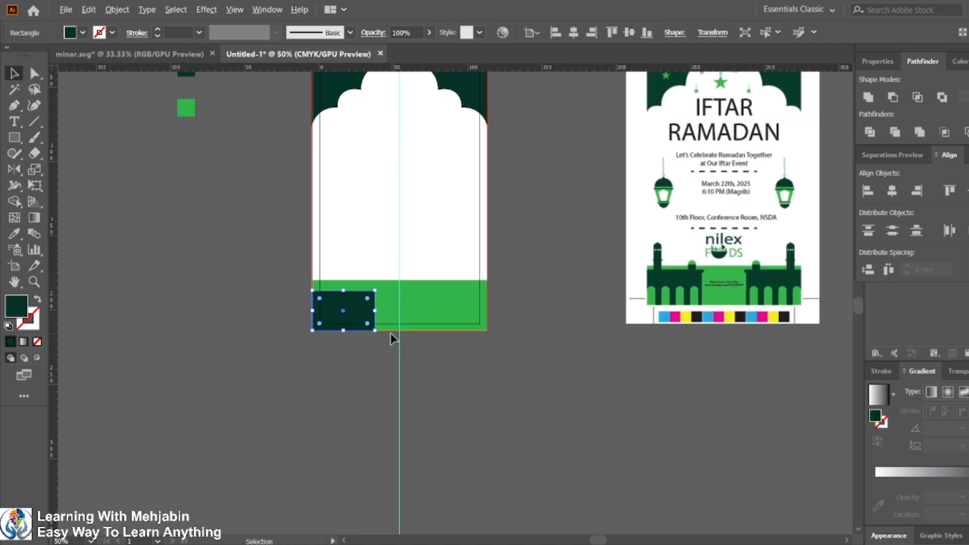
pyautogui.scroll(1, 388, 332)
pyautogui.scroll(-2, 388, 334)
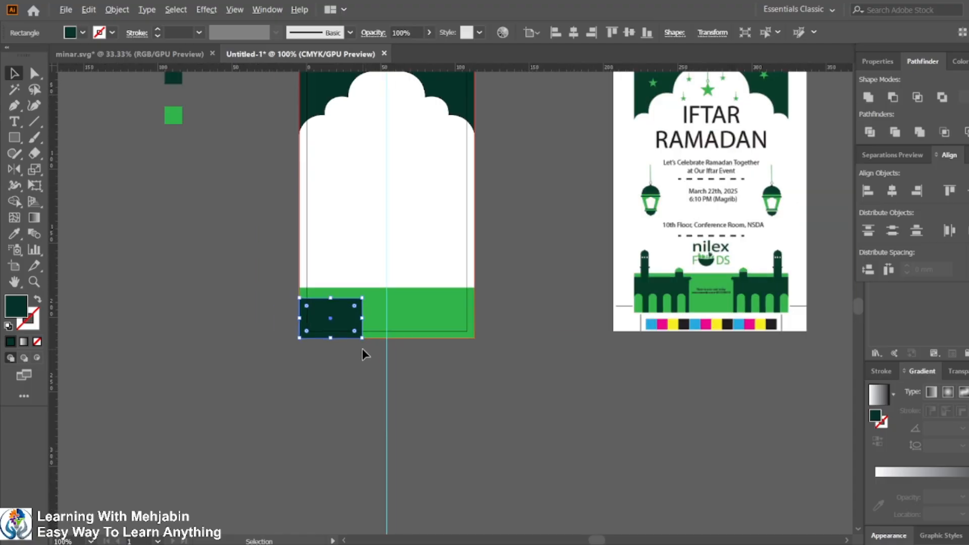
pyautogui.scroll(1, 313, 351)
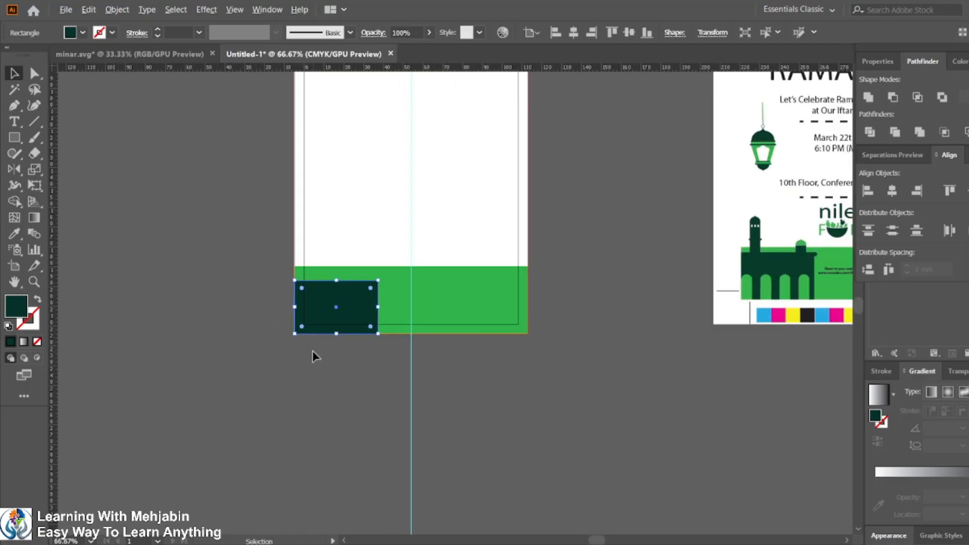
pyautogui.click(277, 418)
pyautogui.click(325, 309)
pyautogui.click(251, 352)
pyautogui.click(14, 139)
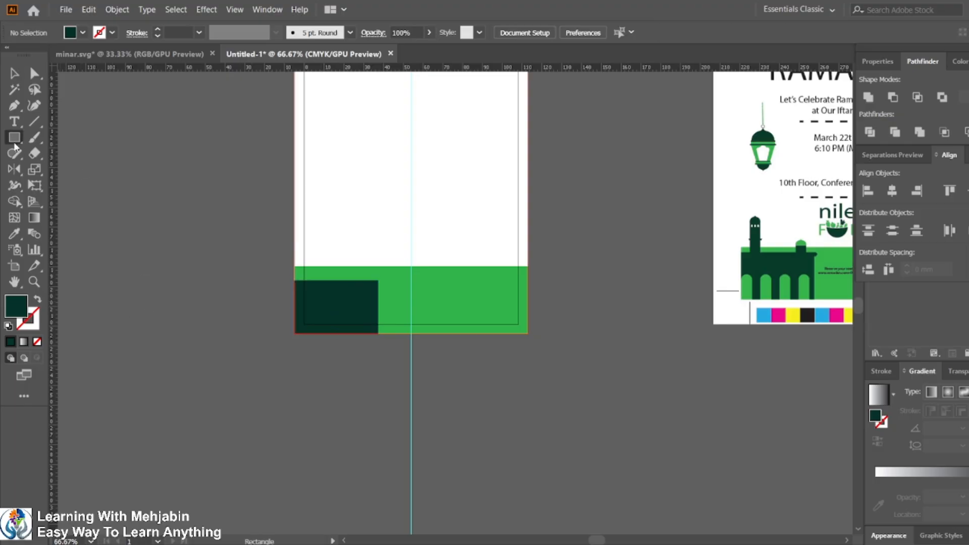
pyautogui.scroll(3, 290, 325)
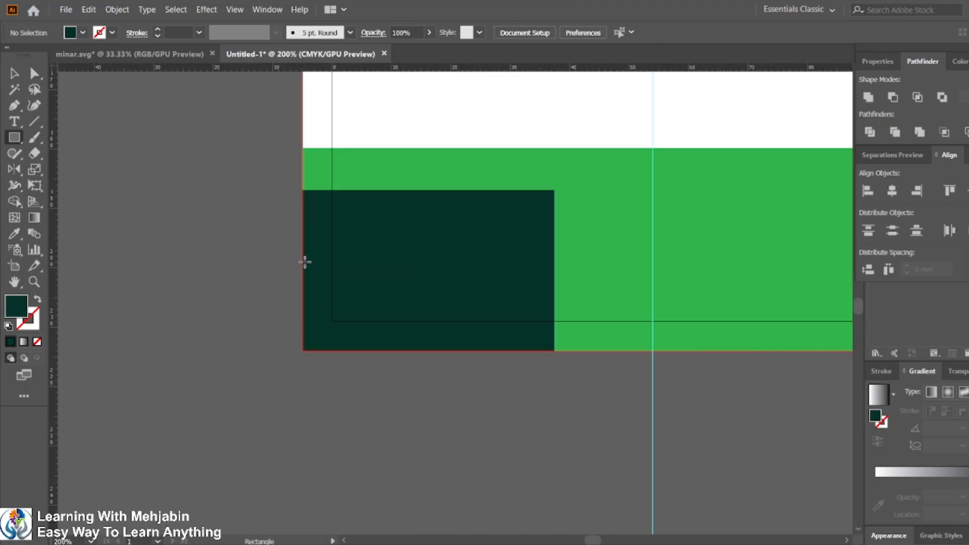
pyautogui.moveTo(304, 261); pyautogui.dragTo(336, 350)
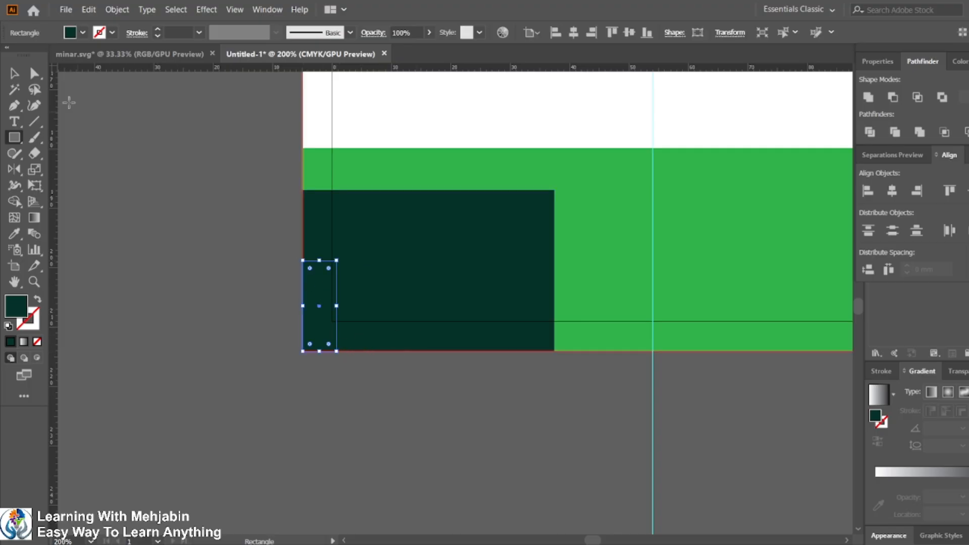
pyautogui.click(14, 73)
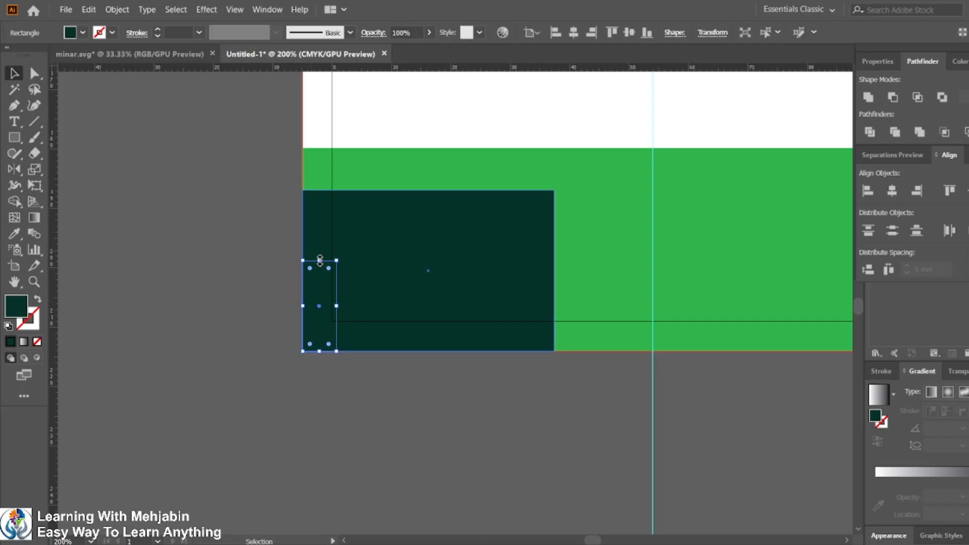
pyautogui.moveTo(320, 260); pyautogui.dragTo(320, 281)
# Step: Round the narrow rectangle's top corners fully into an arch and fill it white with the Eyedropper
pyautogui.click(34, 73)
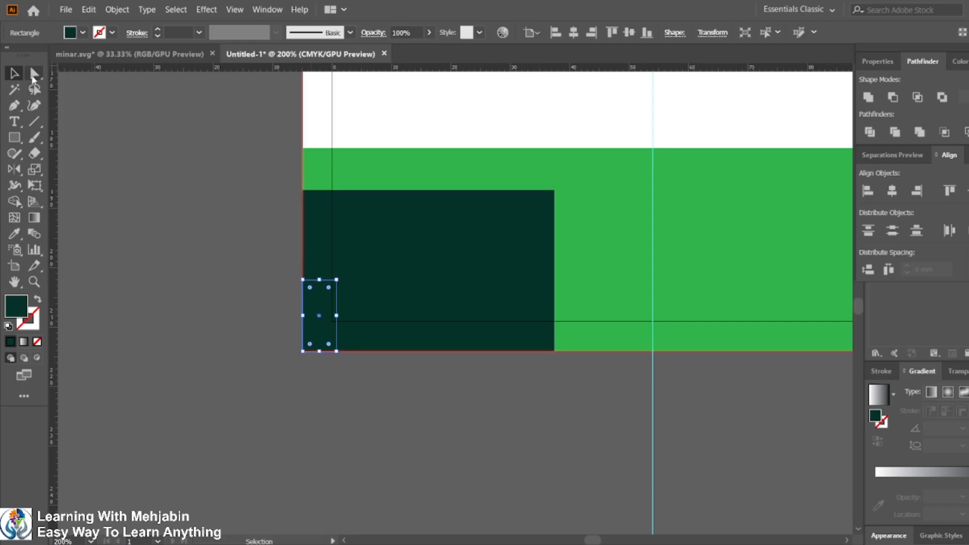
pyautogui.click(302, 280)
pyautogui.keyDown('shift'); pyautogui.click(336, 280); pyautogui.keyUp('shift')
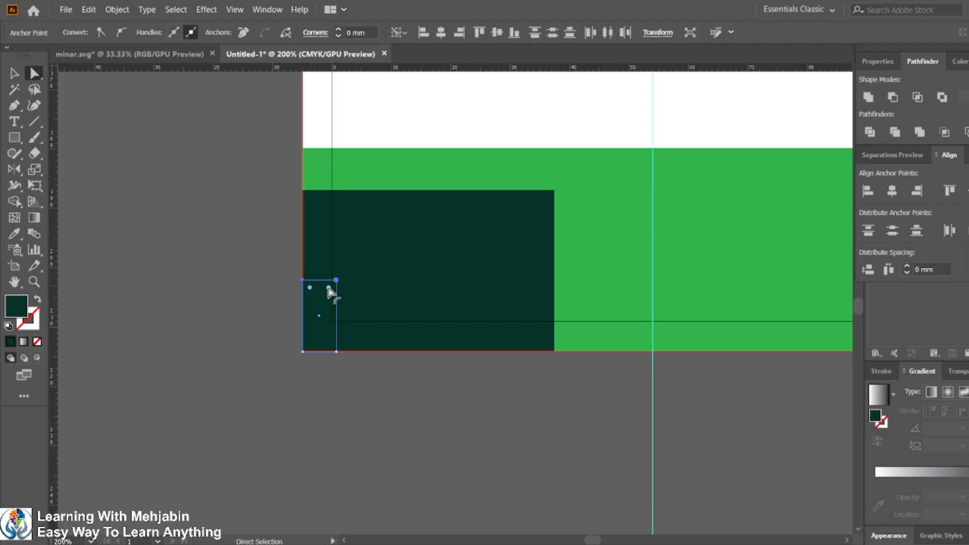
pyautogui.moveTo(328, 287); pyautogui.dragTo(316, 340)
pyautogui.click(14, 74)
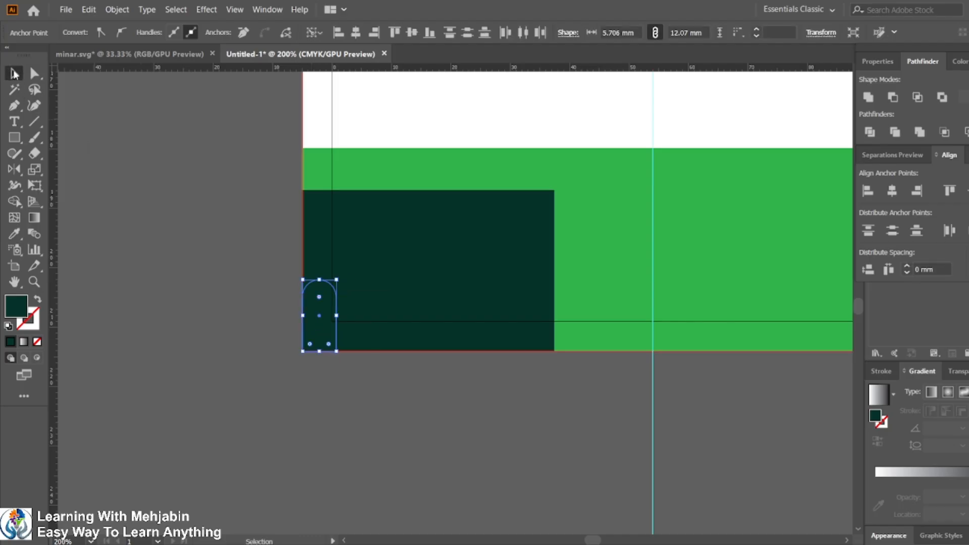
pyautogui.click(14, 234)
pyautogui.click(356, 139)
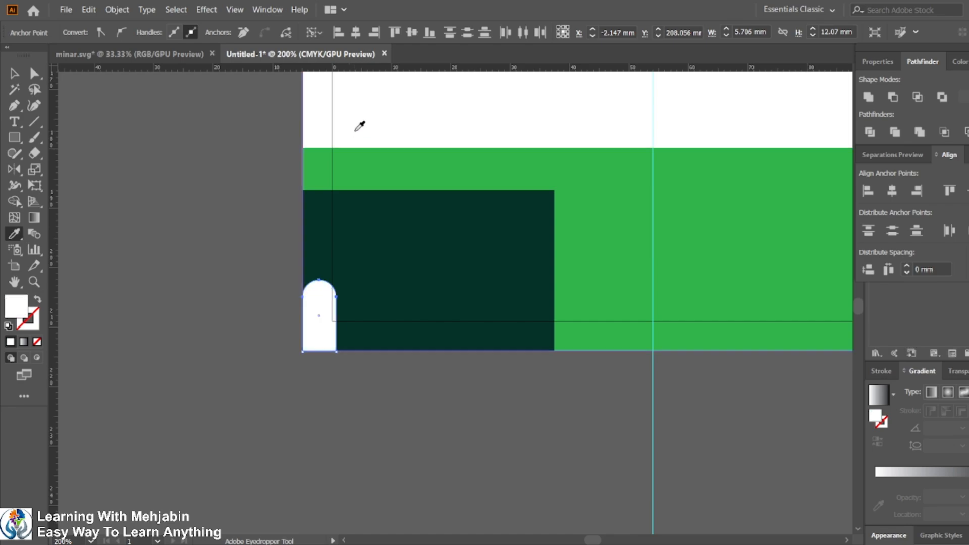
pyautogui.click(16, 73)
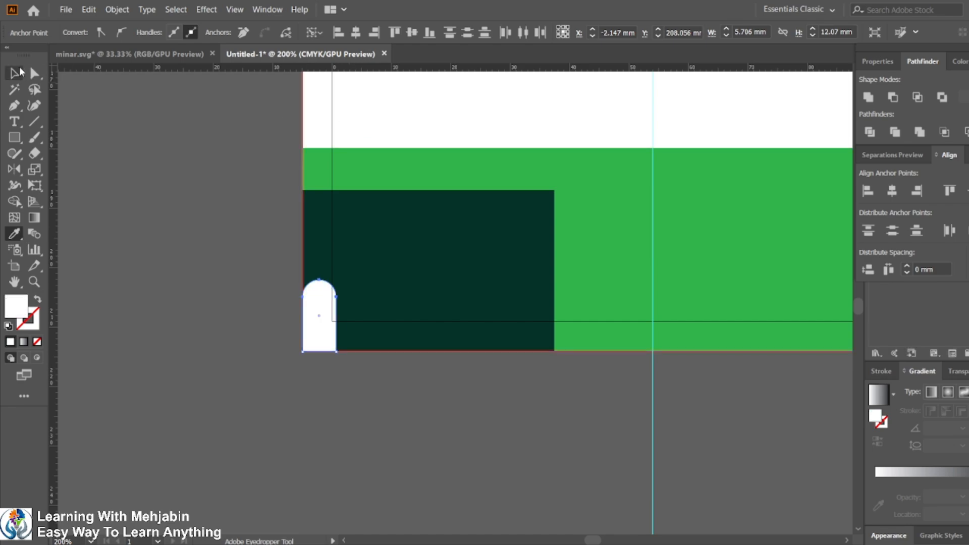
# Step: Place a spare copy of the white arch window beside the artboard
pyautogui.click(224, 363)
pyautogui.moveTo(324, 329); pyautogui.dragTo(197, 289)
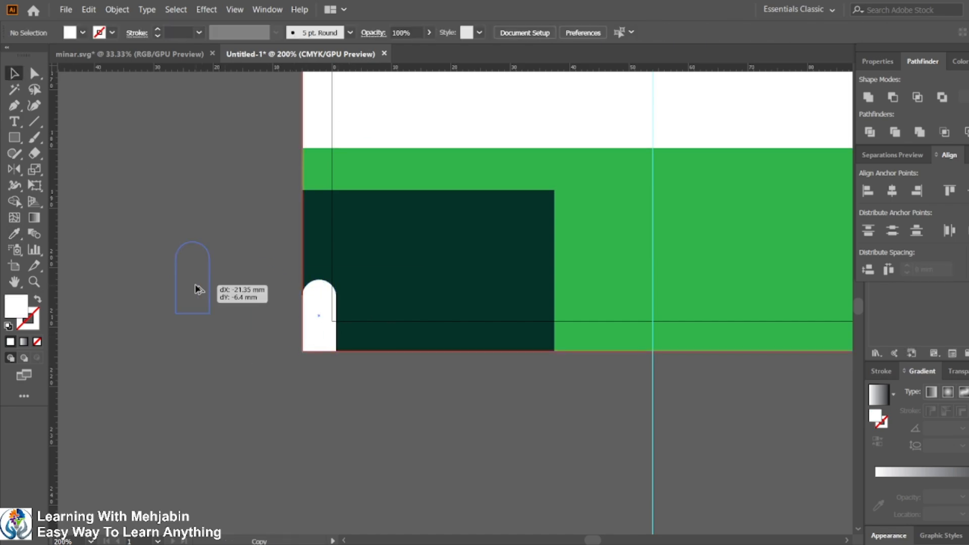
pyautogui.click(311, 323)
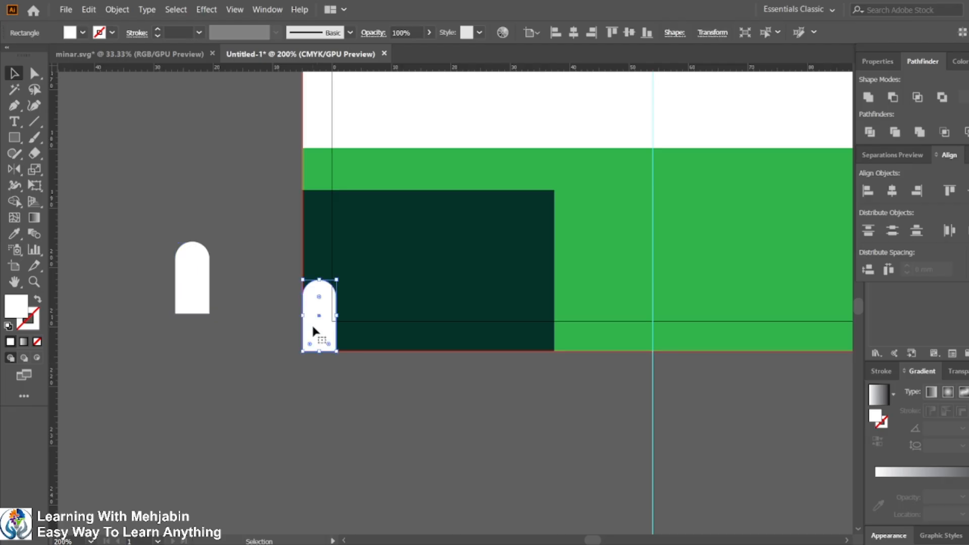
# Step: Duplicate the arch window three more times at equal spacing along the dark block's bottom edge
pyautogui.moveTo(319, 329); pyautogui.dragTo(380, 329)
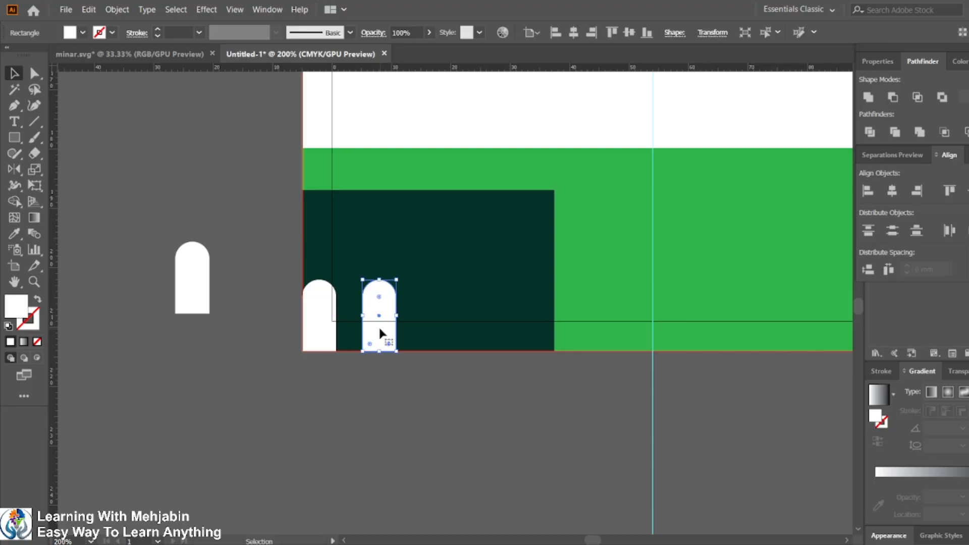
pyautogui.hotkey('ctrl', 'd')
pyautogui.hotkey('ctrl', 'd')
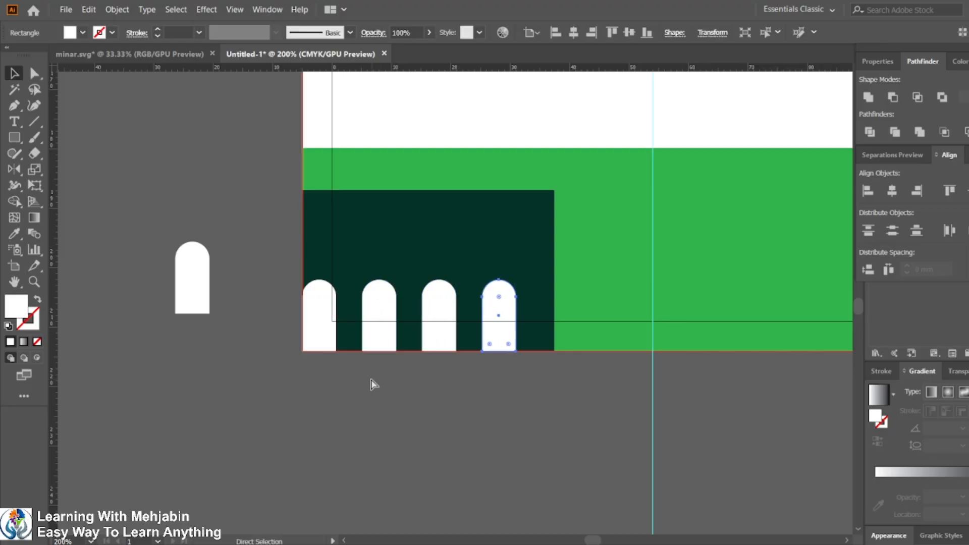
# Step: Center the four arch windows horizontally on the dark green block
pyautogui.press('v')
pyautogui.click(372, 411)
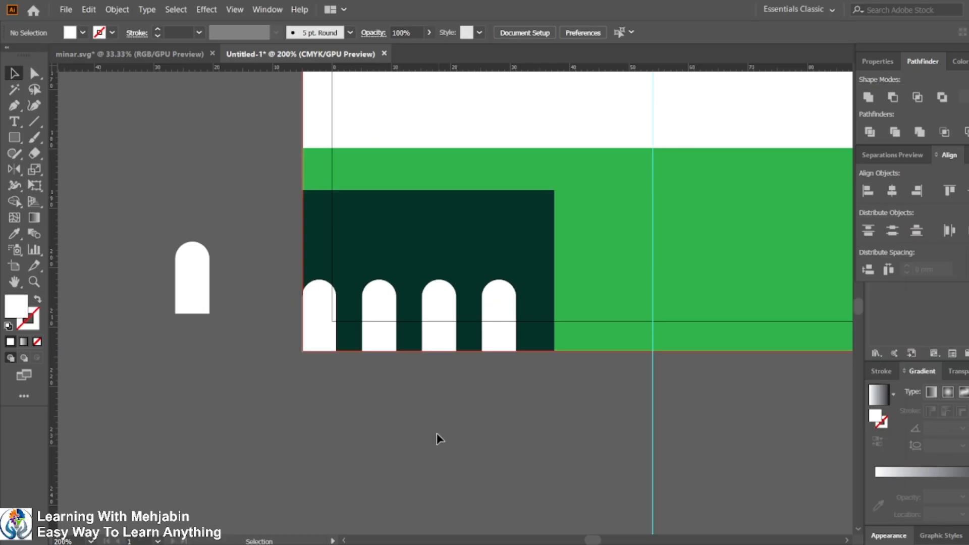
pyautogui.click(318, 329)
pyautogui.keyDown('shift'); pyautogui.click(372, 332); pyautogui.keyUp('shift')
pyautogui.keyDown('shift'); pyautogui.click(448, 324); pyautogui.keyUp('shift')
pyautogui.keyDown('shift'); pyautogui.click(504, 324); pyautogui.keyUp('shift')
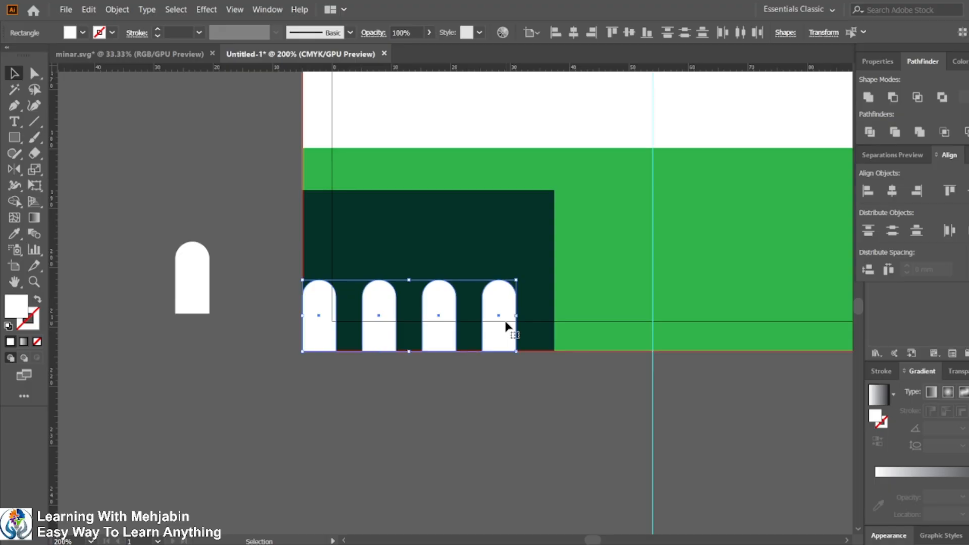
pyautogui.keyDown('shift'); pyautogui.click(539, 315); pyautogui.keyUp('shift')
pyautogui.click(539, 315)
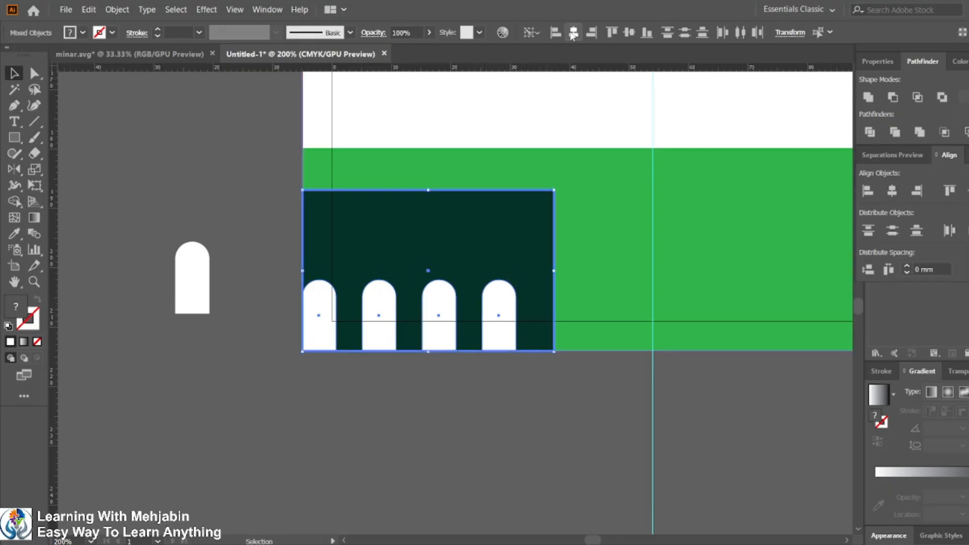
pyautogui.click(573, 33)
pyautogui.click(426, 424)
# Step: Draw a tall narrow minaret rectangle at the dark block's left edge and fill it dark green
pyautogui.scroll(-1, 350, 371)
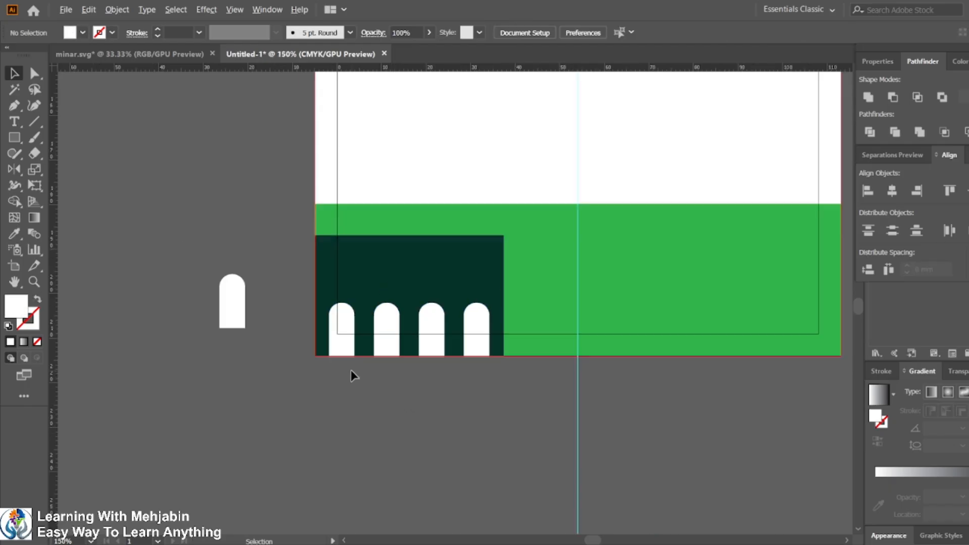
pyautogui.scroll(1, 374, 404)
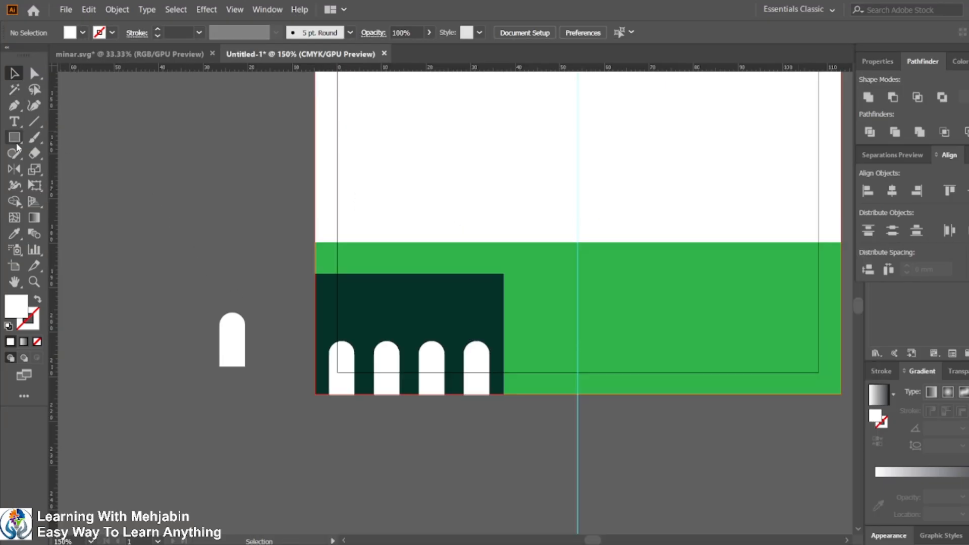
pyautogui.click(14, 137)
pyautogui.moveTo(337, 154); pyautogui.dragTo(370, 291)
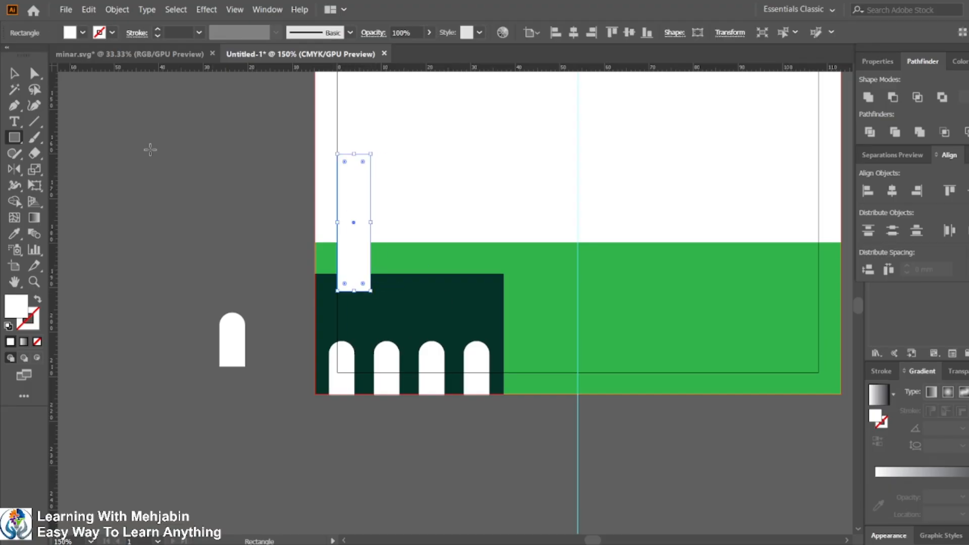
pyautogui.click(15, 234)
pyautogui.click(361, 310)
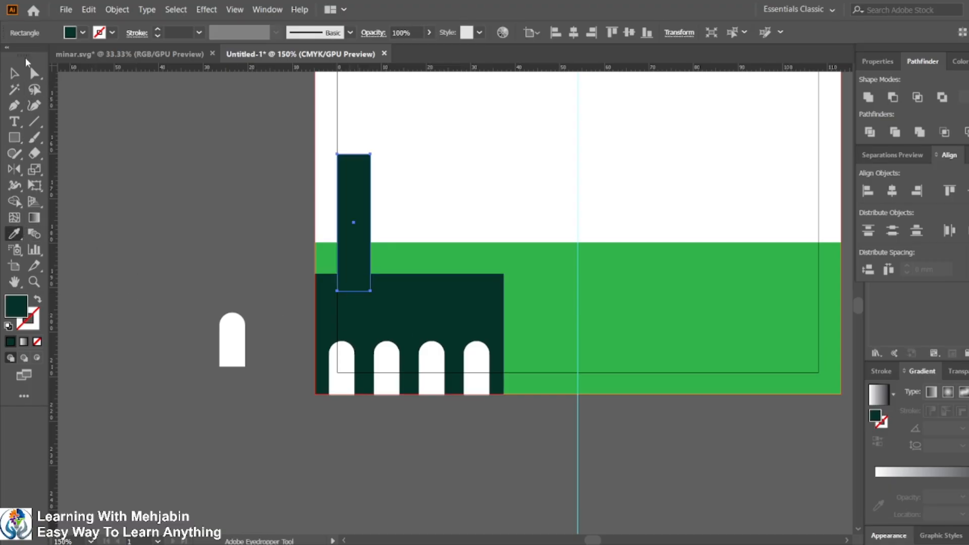
pyautogui.click(14, 73)
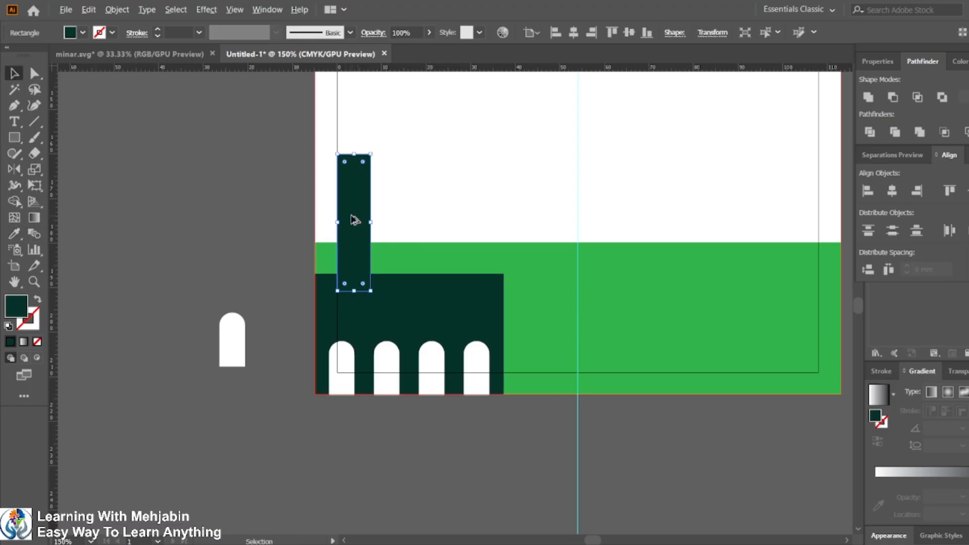
# Step: Duplicate the minaret rectangle toward the block's middle and shorten it into a low turret
pyautogui.moveTo(353, 221); pyautogui.dragTo(451, 251)
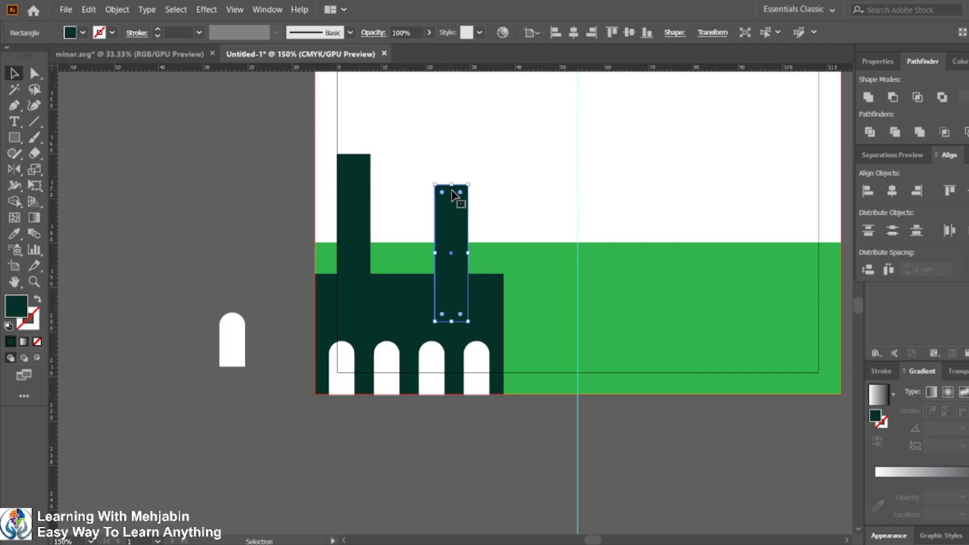
pyautogui.moveTo(451, 184); pyautogui.dragTo(449, 260)
# Step: Copy the spare arch window into the upper minaret and bring it to the front
pyautogui.click(194, 344)
pyautogui.moveTo(241, 379); pyautogui.dragTo(242, 379)
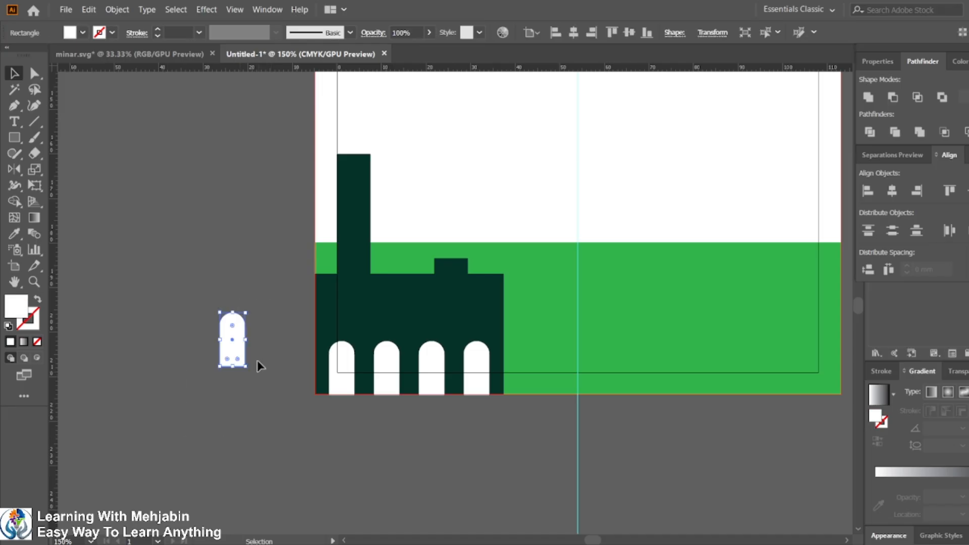
pyautogui.moveTo(230, 335); pyautogui.dragTo(348, 202)
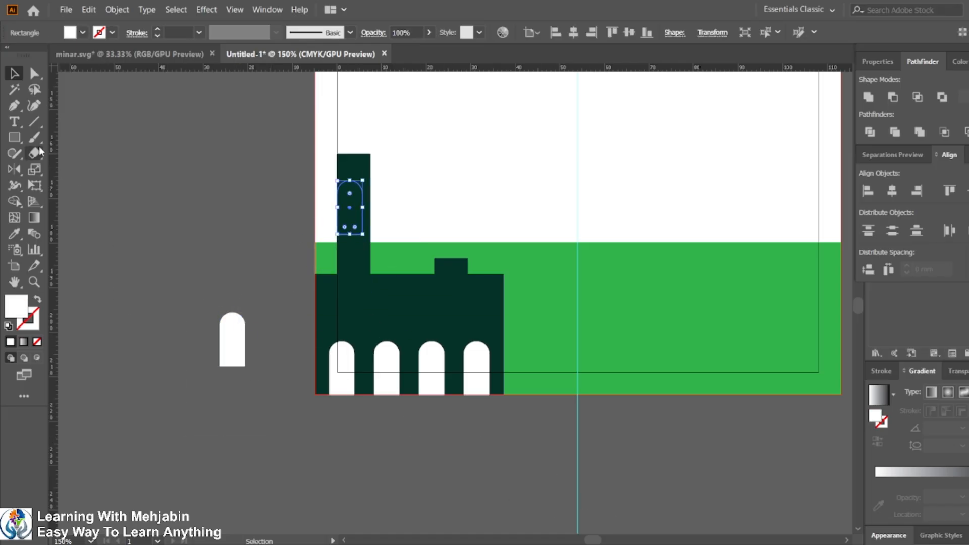
pyautogui.hotkey('ctrl', 'shift')
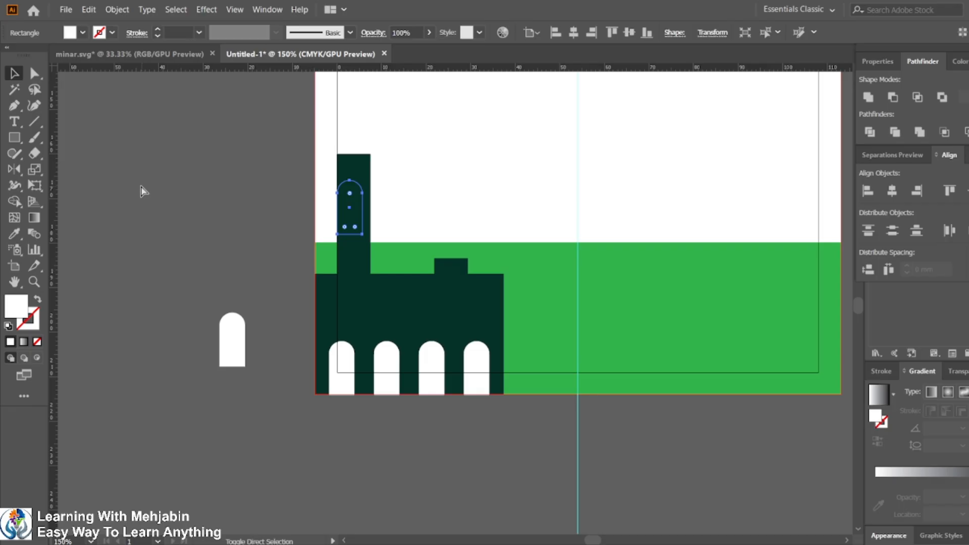
pyautogui.hotkey('ctrl', 'shift', ']')
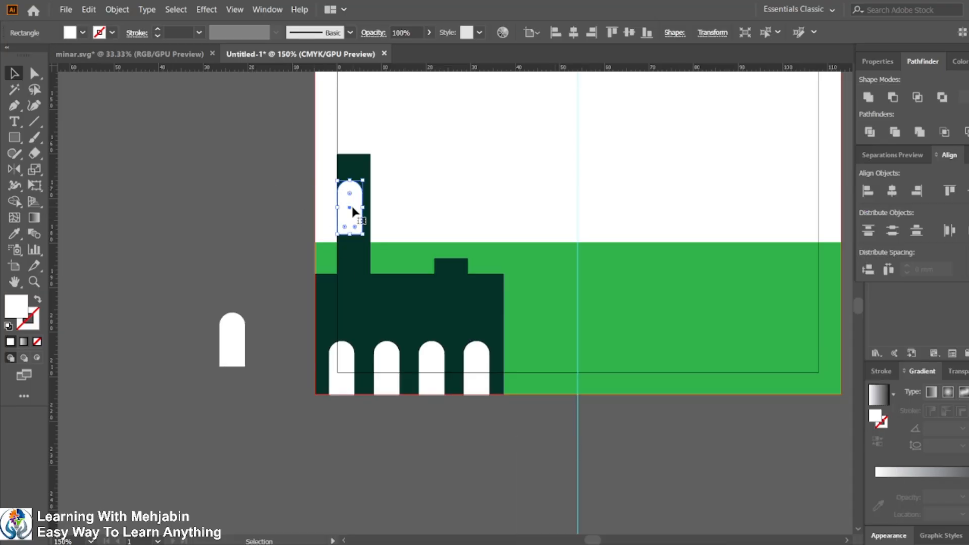
pyautogui.rightClick(347, 209)
pyautogui.moveTo(441, 427)
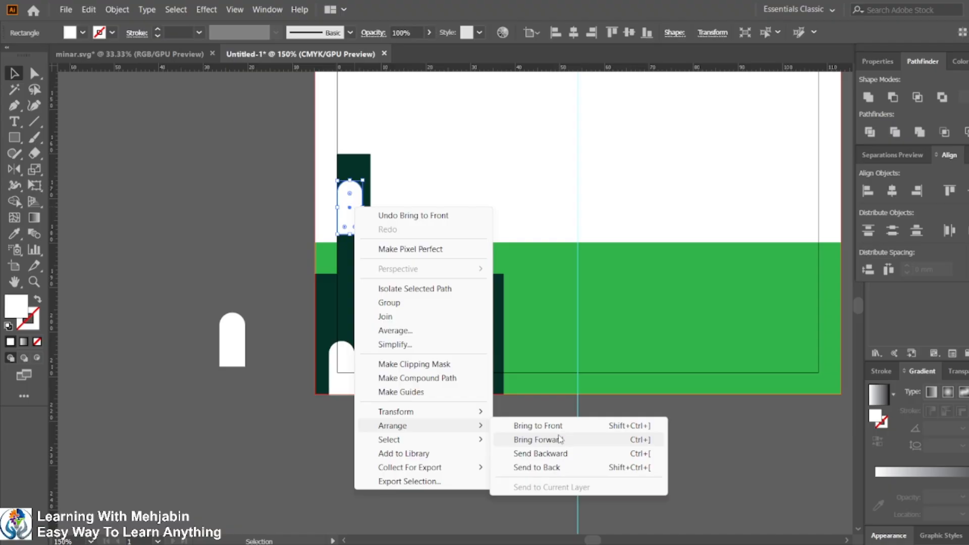
pyautogui.click(323, 432)
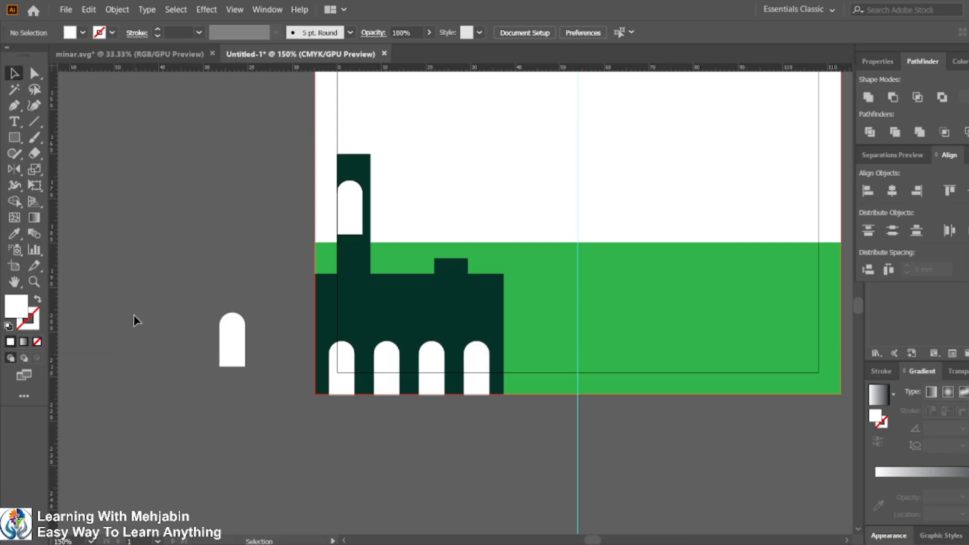
# Step: Scale the arch window down to a small window near the top of the upper minaret
pyautogui.scroll(5, 363, 232)
pyautogui.scroll(3, 356, 294)
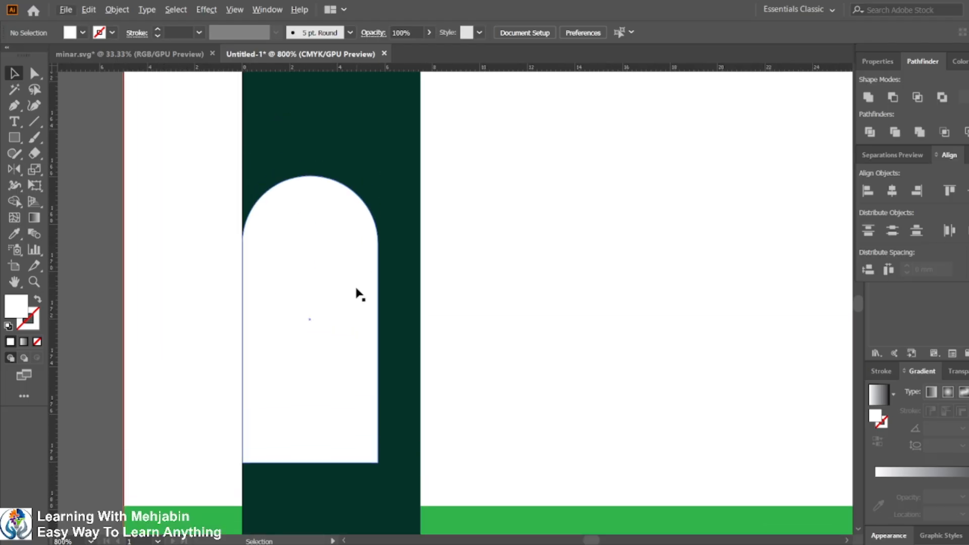
pyautogui.click(323, 278)
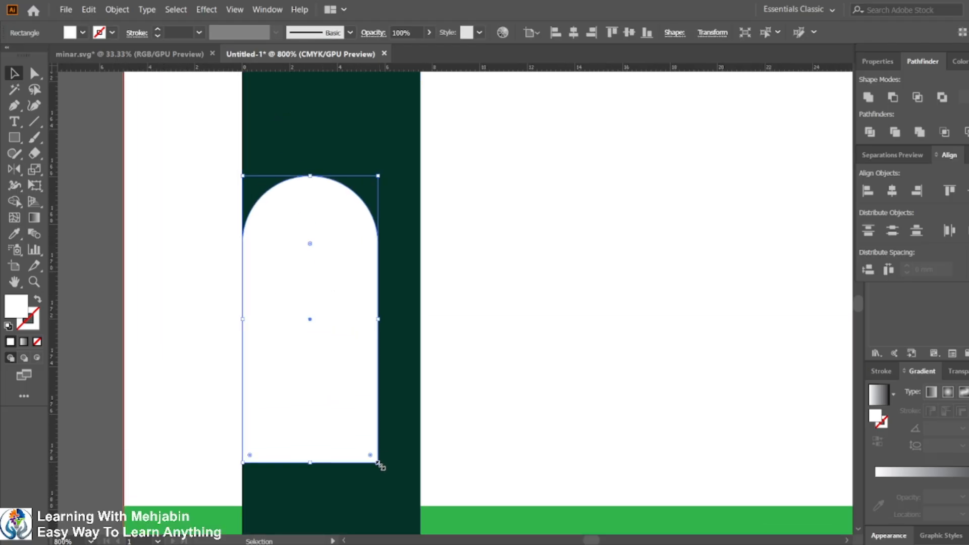
pyautogui.moveTo(380, 464); pyautogui.dragTo(353, 346)
pyautogui.scroll(2, 318, 354)
pyautogui.scroll(-2, 321, 358)
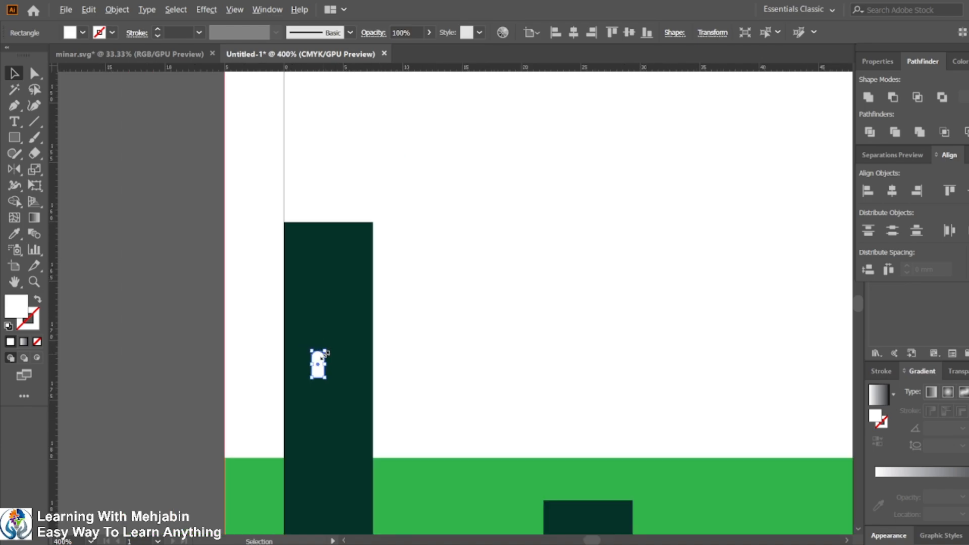
pyautogui.hotkey('ctrl', 'z')
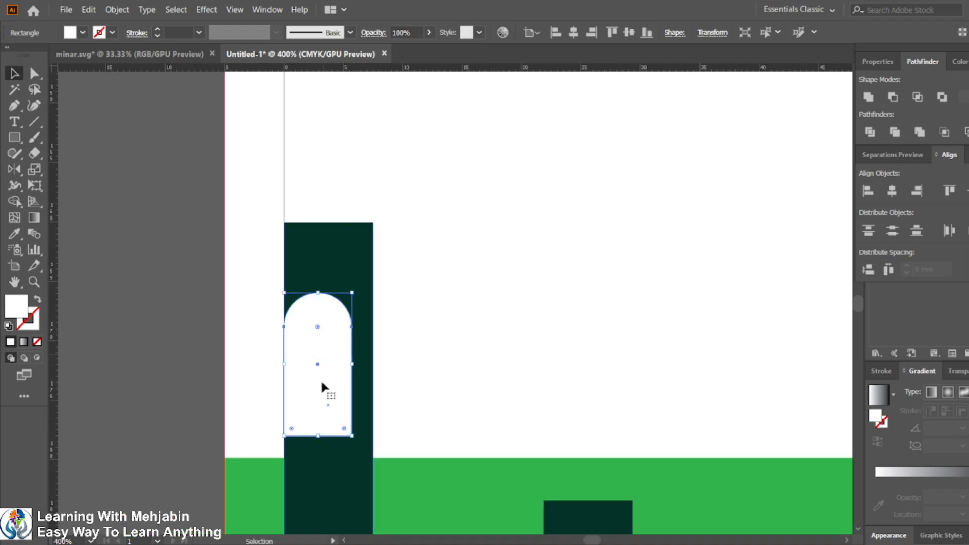
pyautogui.moveTo(353, 438); pyautogui.dragTo(320, 269)
pyautogui.hotkey('ctrl', 'z')
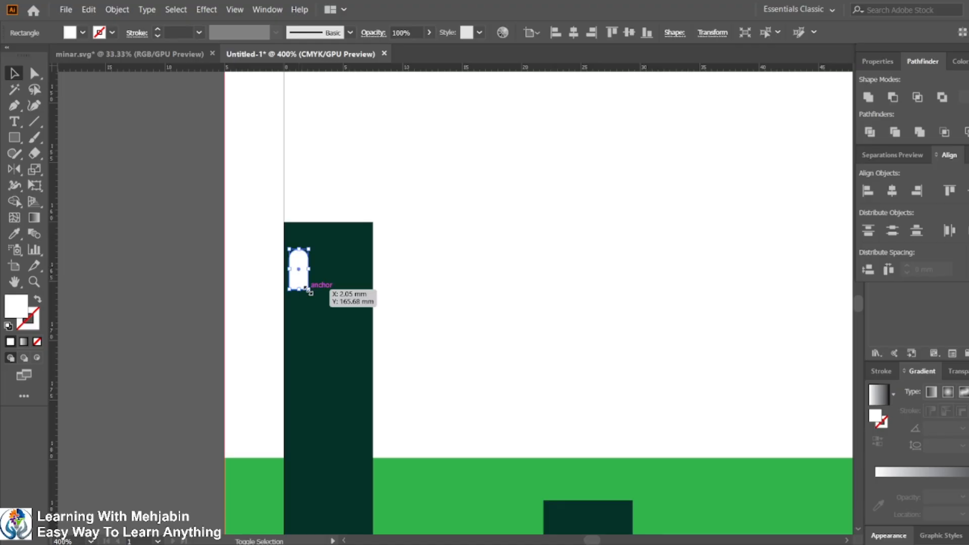
pyautogui.moveTo(308, 290); pyautogui.dragTo(307, 287)
# Step: Duplicate the small window twice to the right, forming a row of three windows on the minaret
pyautogui.click(320, 313)
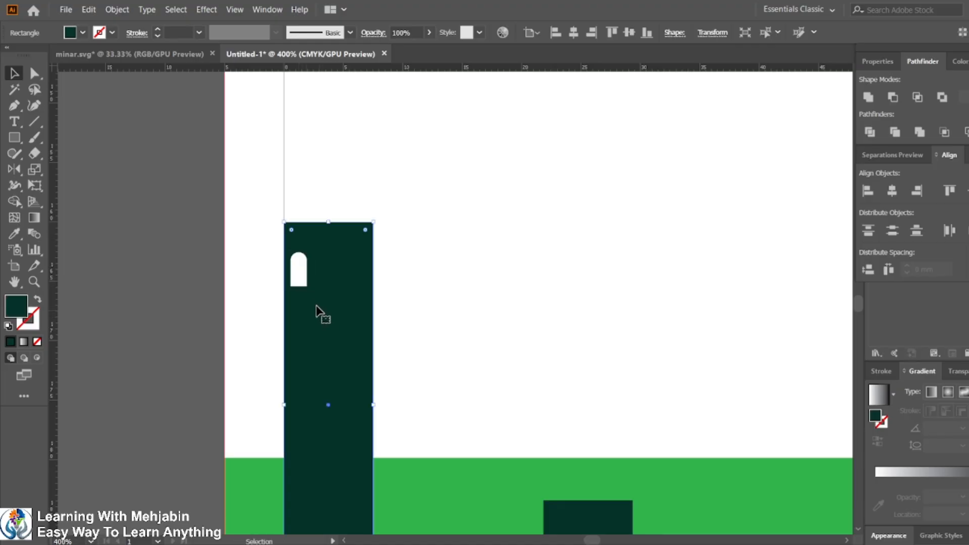
pyautogui.click(299, 279)
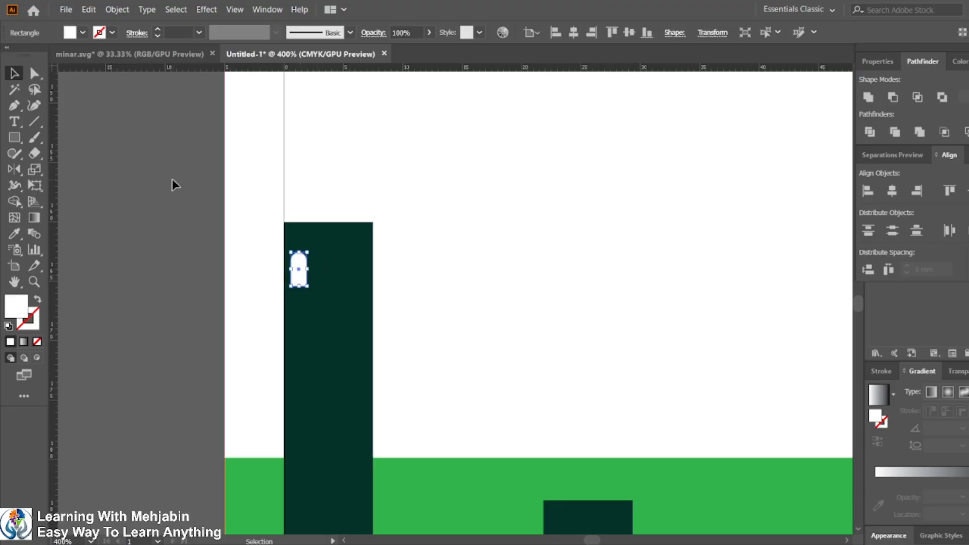
pyautogui.click(292, 299)
pyautogui.click(302, 282)
pyautogui.scroll(3, 299, 268)
pyautogui.moveTo(308, 282); pyautogui.dragTo(388, 283)
pyautogui.hotkey('ctrl', 'd')
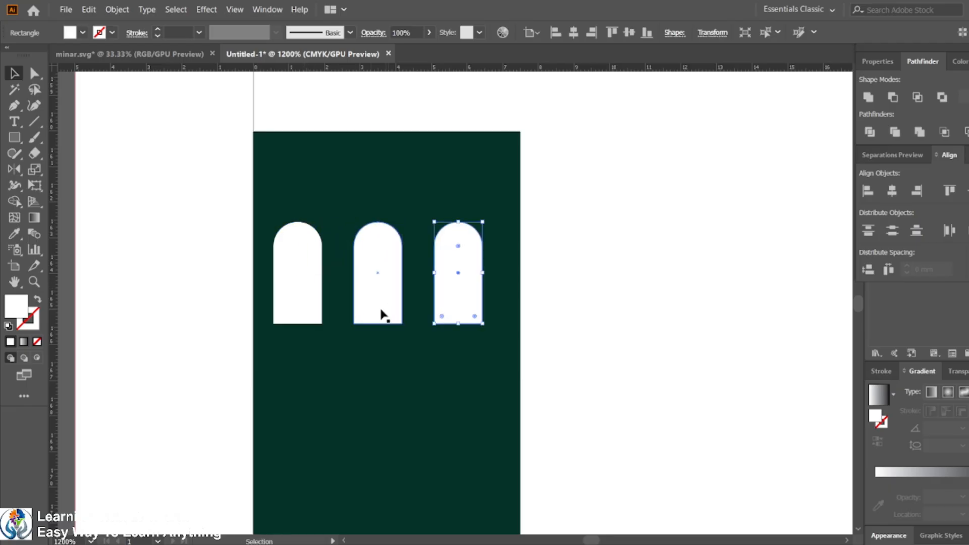
# Step: Center the three small windows horizontally on the minaret rectangle
pyautogui.click(291, 258)
pyautogui.keyDown('shift'); pyautogui.click(389, 273); pyautogui.keyUp('shift')
pyautogui.keyDown('shift'); pyautogui.click(457, 271); pyautogui.keyUp('shift')
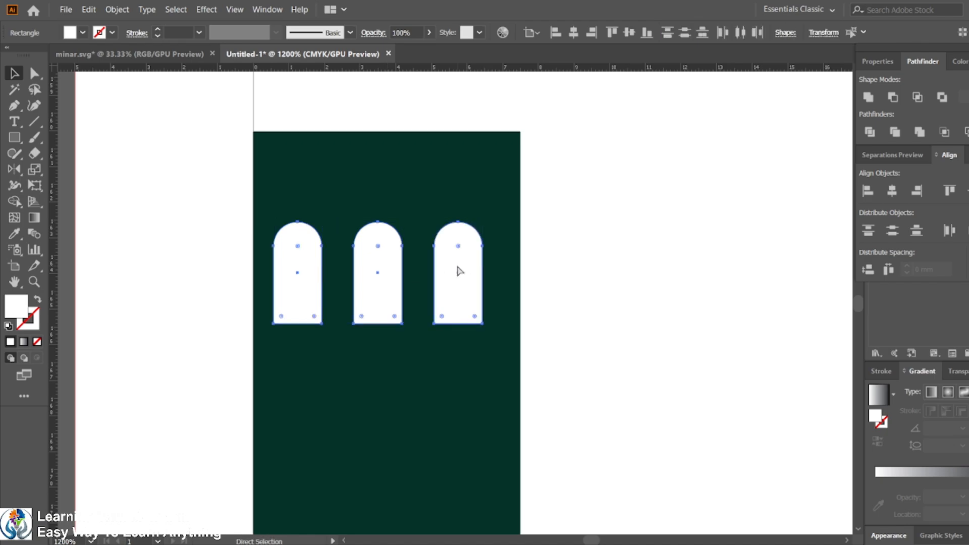
pyautogui.keyDown('shift'); pyautogui.click(503, 207); pyautogui.keyUp('shift')
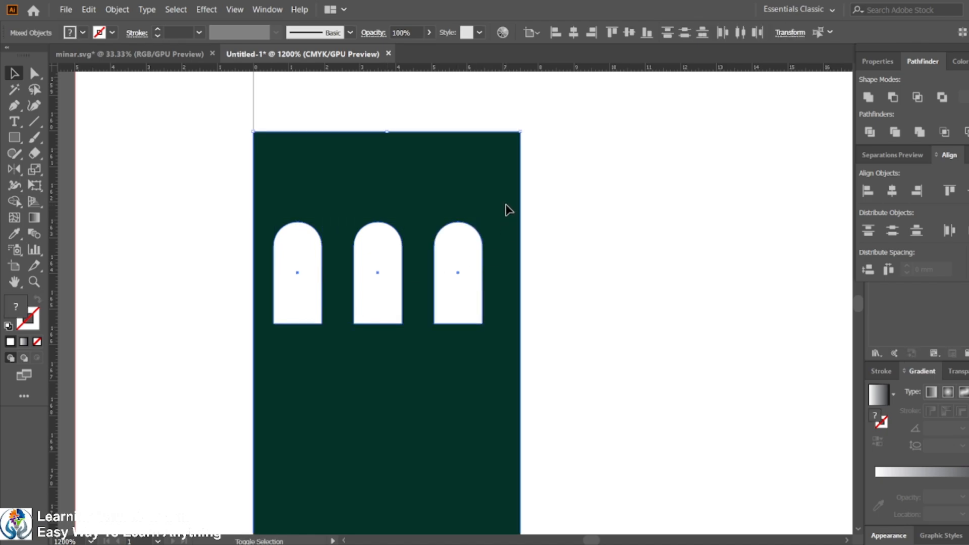
pyautogui.click(499, 201)
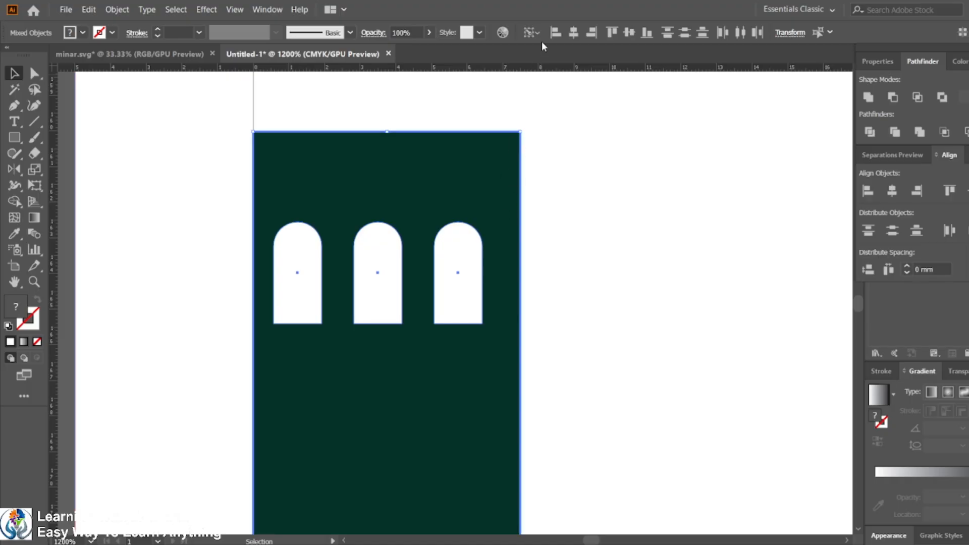
pyautogui.click(574, 32)
pyautogui.click(175, 250)
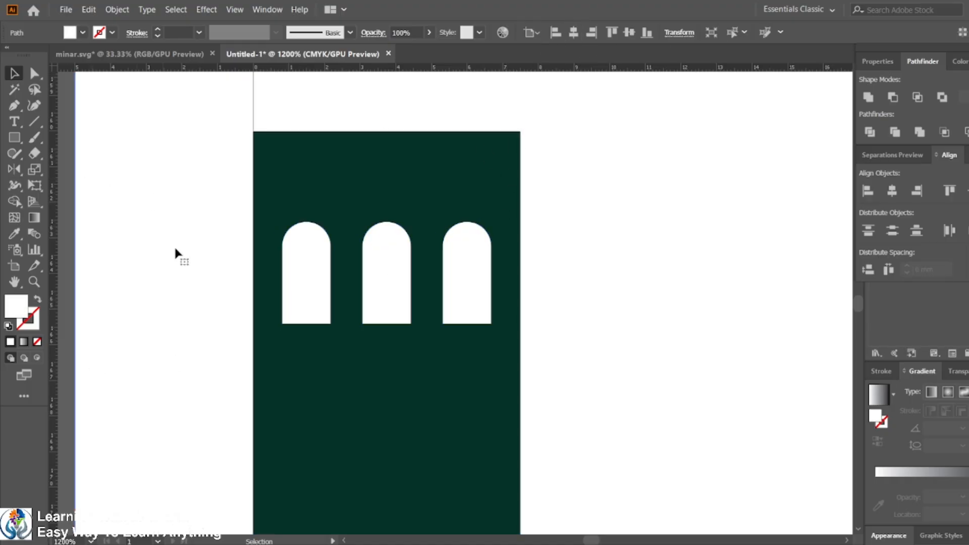
# Step: Copy the spare arch window onto the minaret's top and fill it with the light green background color
pyautogui.keyDown('alt'); pyautogui.scroll(-6, 239, 314); pyautogui.keyUp('alt')
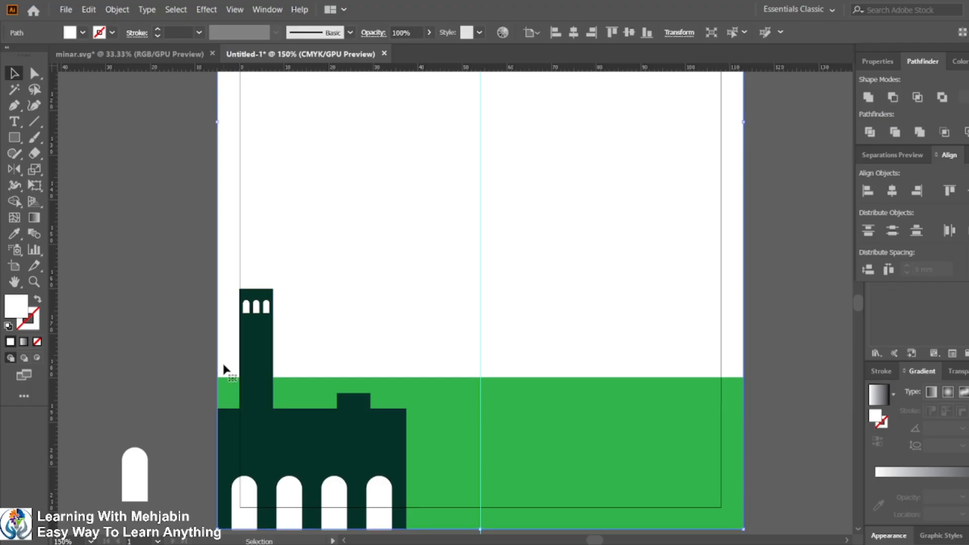
pyautogui.click(128, 308)
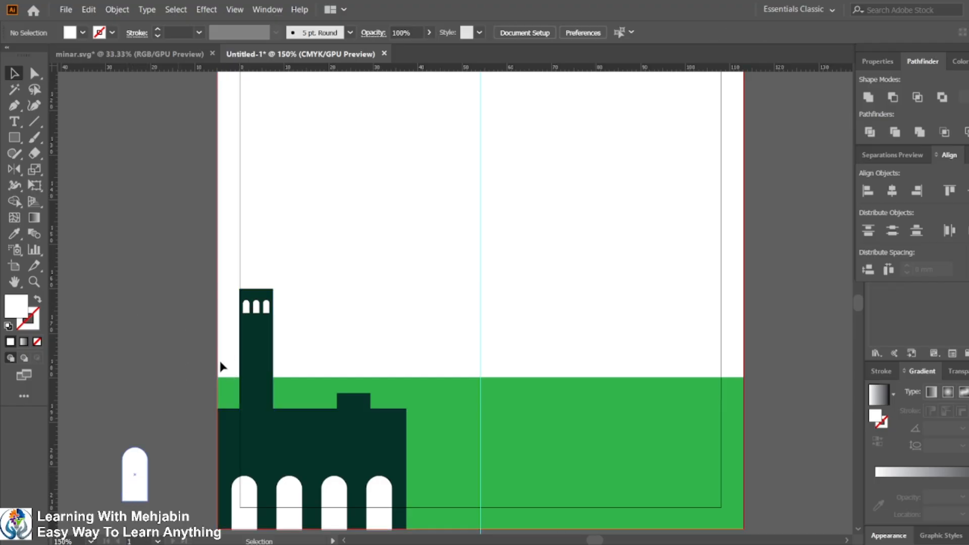
pyautogui.moveTo(721, 544)
pyautogui.moveTo(134, 482); pyautogui.dragTo(259, 286)
pyautogui.click(22, 235)
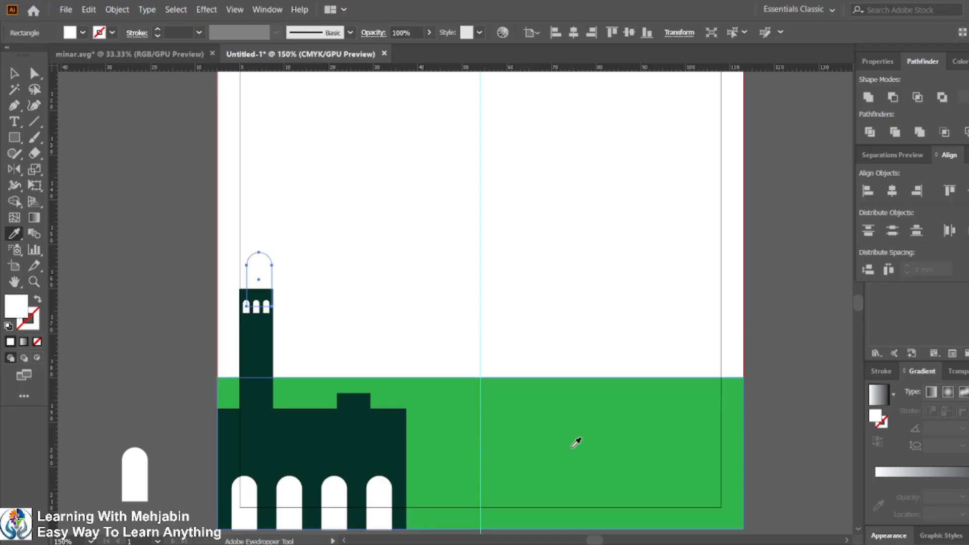
pyautogui.click(575, 441)
pyautogui.click(14, 73)
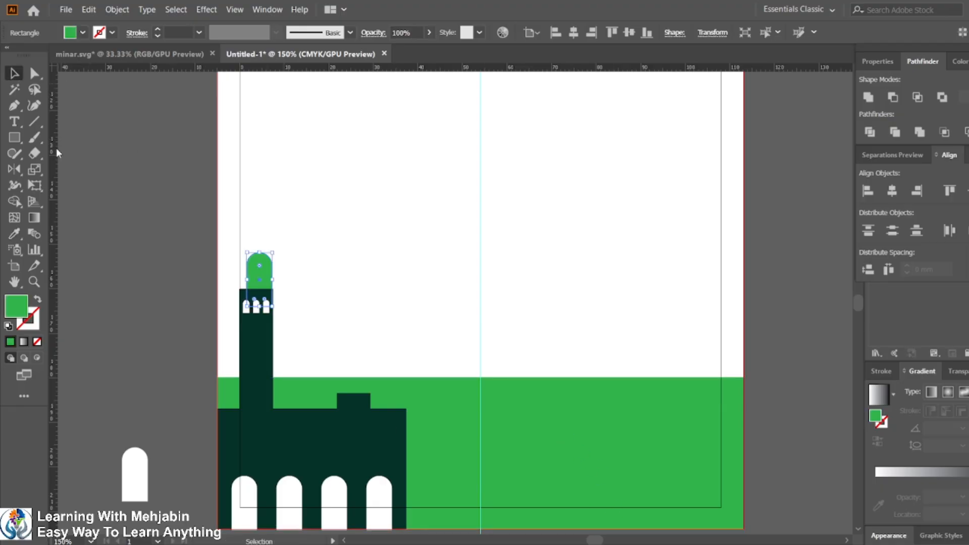
# Step: Bring the green dome shape to the front
pyautogui.rightClick(264, 277)
pyautogui.moveTo(302, 482)
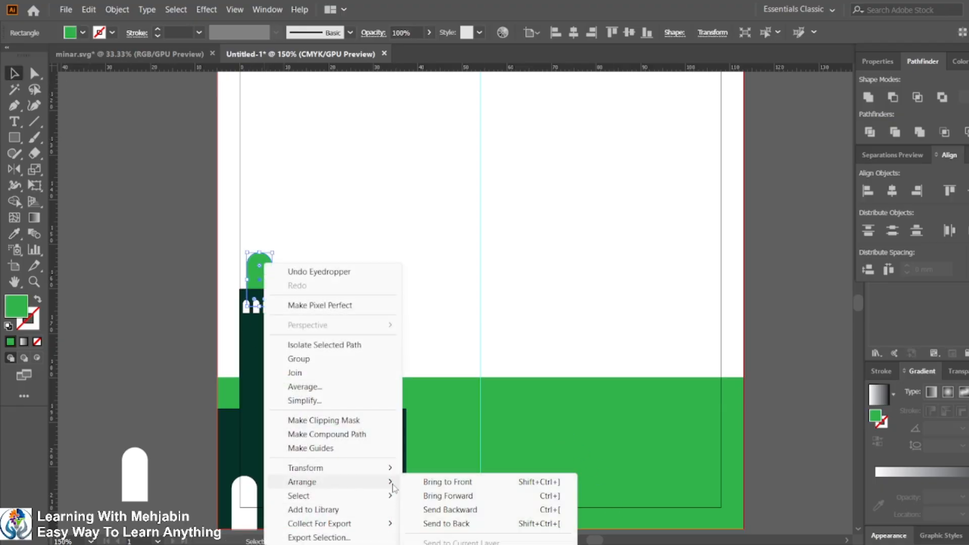
pyautogui.click(514, 483)
pyautogui.click(101, 129)
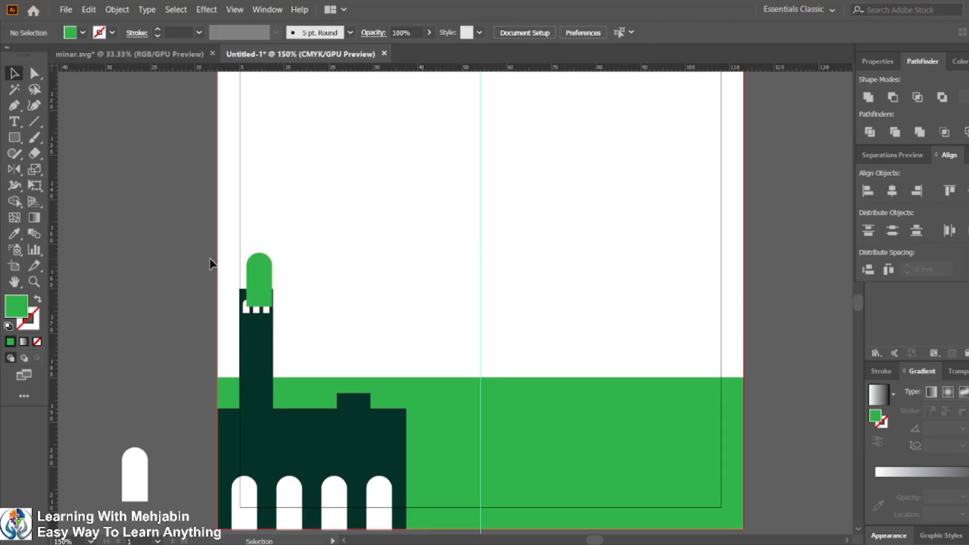
# Step: Widen the green dome so its sides match the minaret's left and right edges
pyautogui.scroll(4, 236, 271)
pyautogui.click(336, 315)
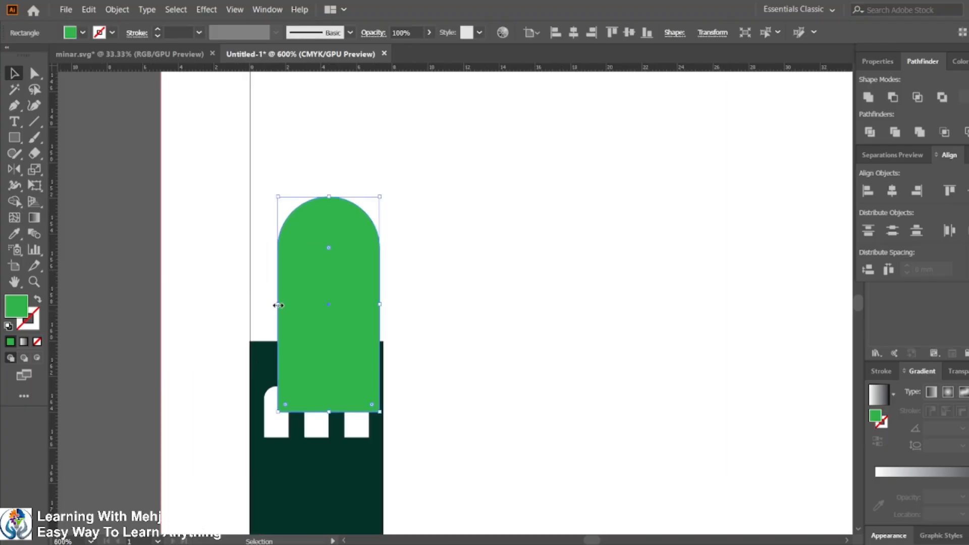
pyautogui.moveTo(278, 305); pyautogui.dragTo(251, 304)
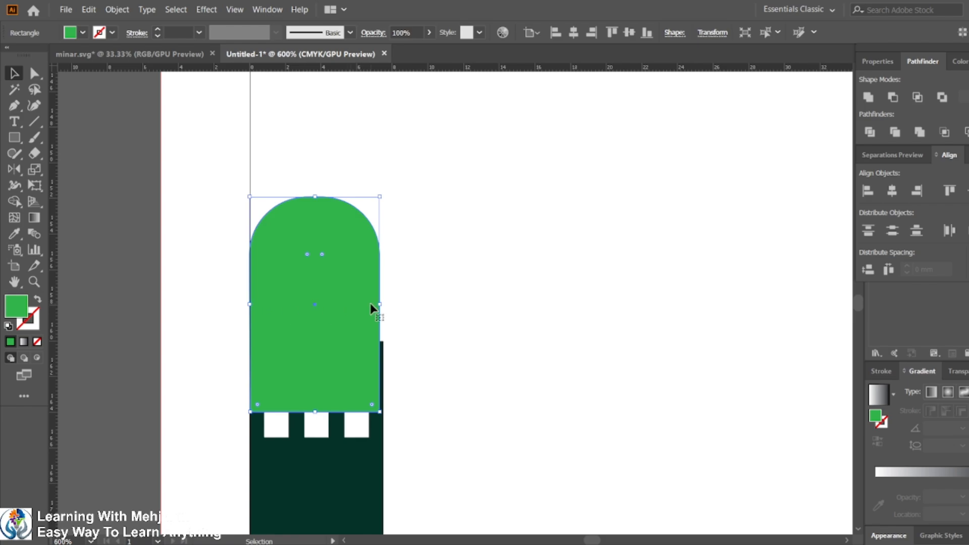
pyautogui.moveTo(380, 305); pyautogui.dragTo(383, 304)
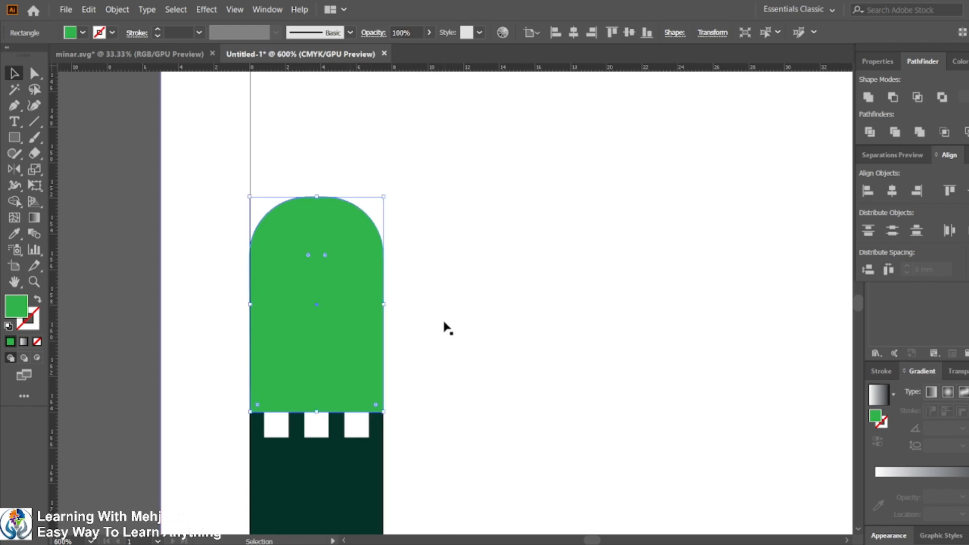
# Step: Move the dome's two bottom anchors up so the dome sits on the minaret's top edge
pyautogui.moveTo(316, 411); pyautogui.dragTo(316, 321)
pyautogui.hotkey('ctrl', 'z')
pyautogui.click(34, 74)
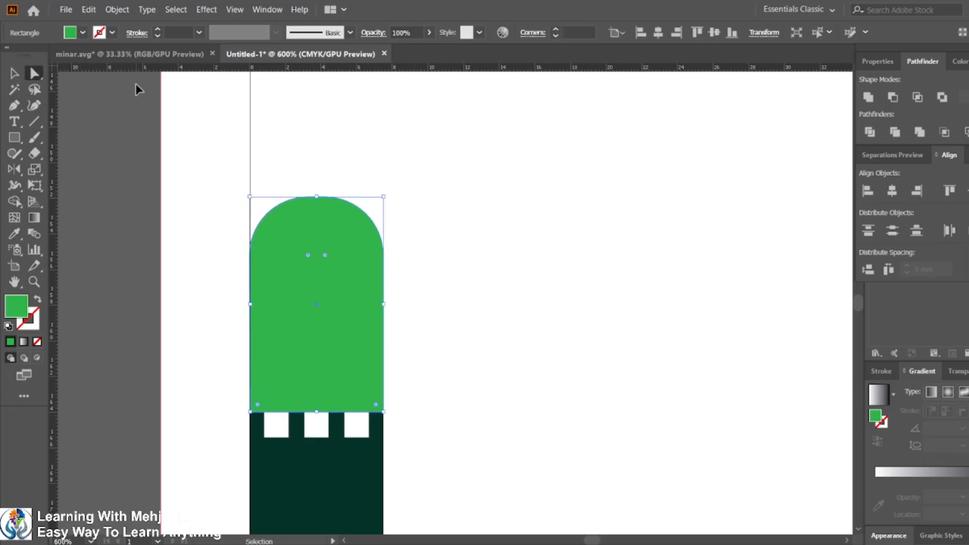
pyautogui.hotkey('ctrl', 'y')
pyautogui.click(251, 412)
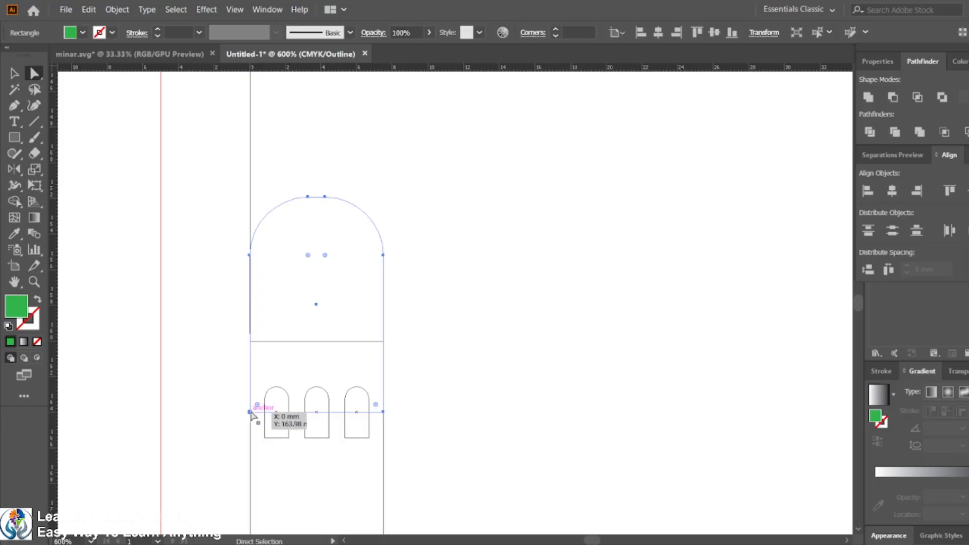
pyautogui.keyDown('shift'); pyautogui.click(384, 412); pyautogui.keyUp('shift')
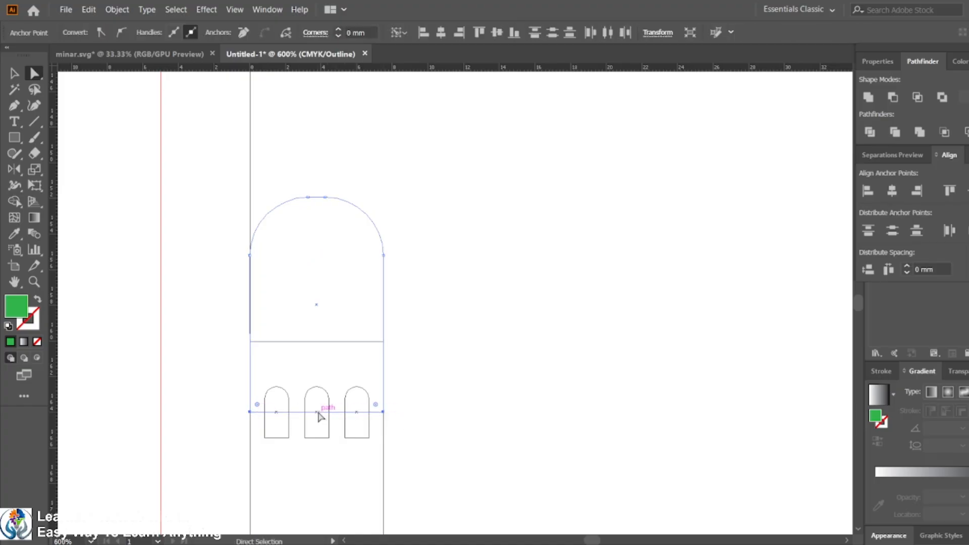
pyautogui.moveTo(318, 415); pyautogui.dragTo(317, 342)
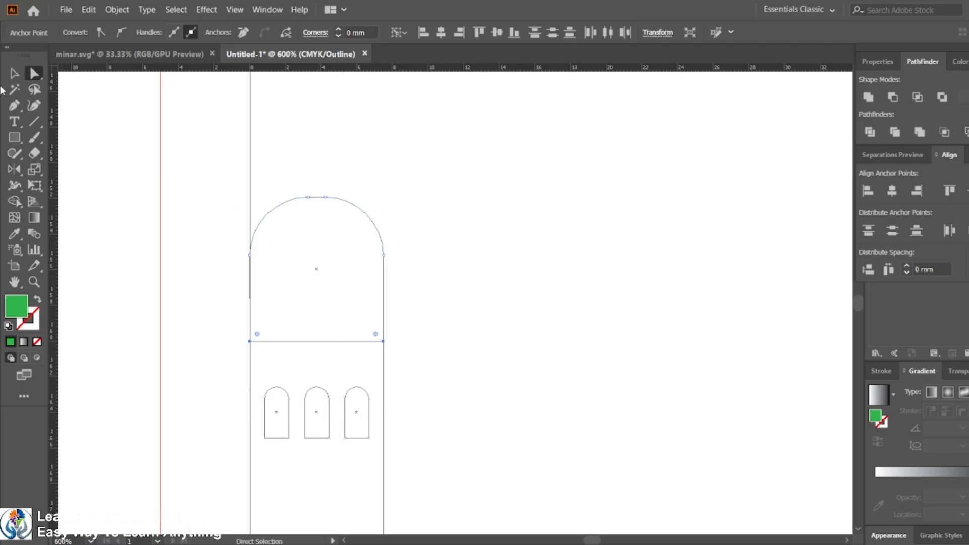
pyautogui.press('v')
pyautogui.click(208, 317)
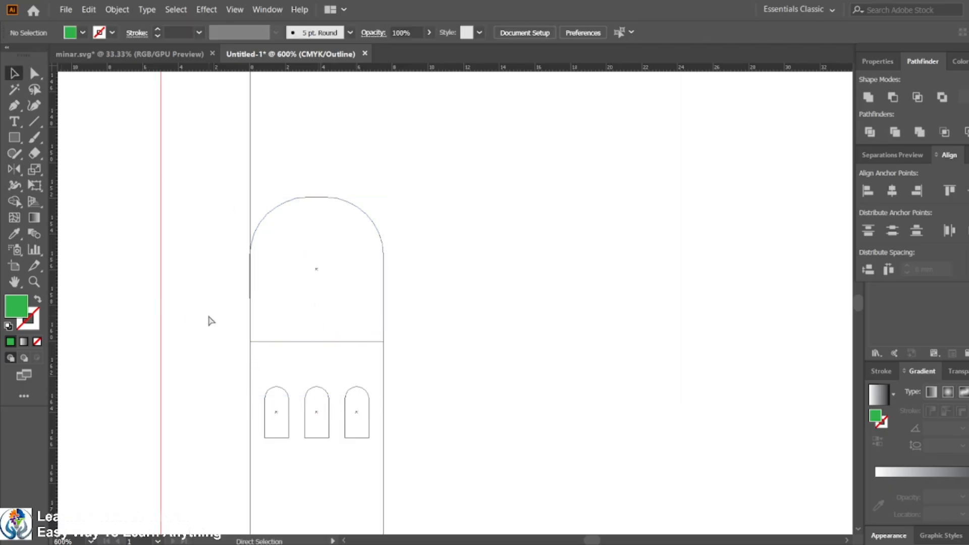
pyautogui.hotkey('ctrl', 'y')
# Step: Round the dome's top corners to a radius of about 3.75 mm
pyautogui.click(327, 256)
pyautogui.click(35, 74)
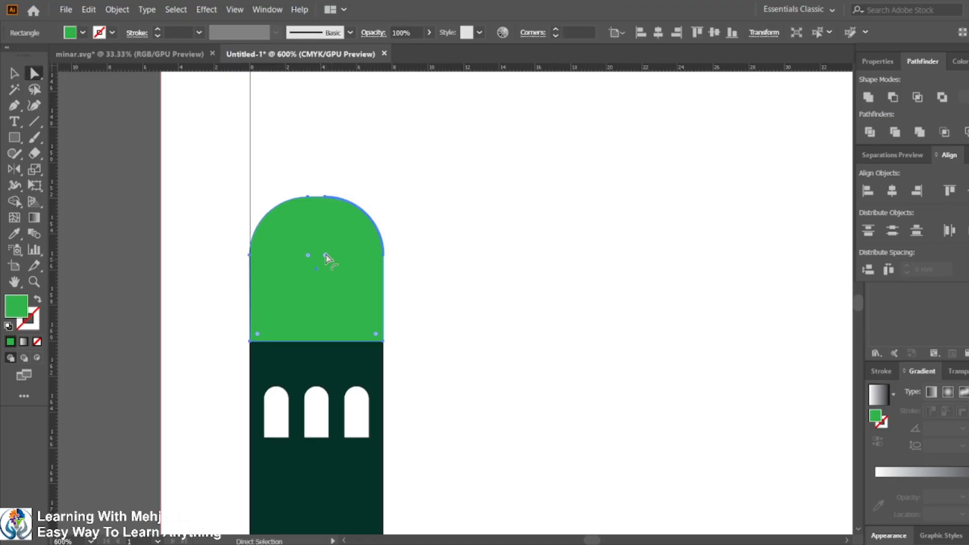
pyautogui.moveTo(325, 255); pyautogui.dragTo(283, 298)
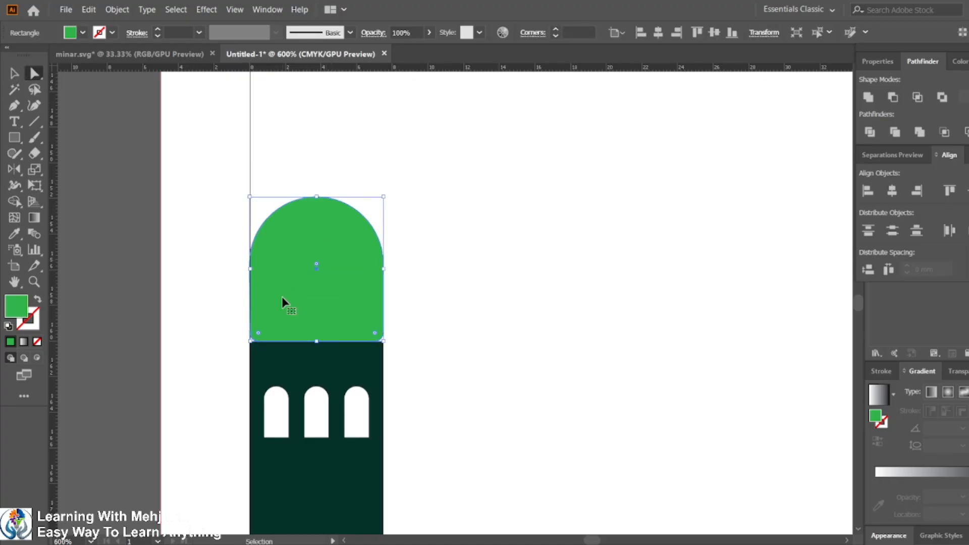
pyautogui.hotkey('ctrl', 'z')
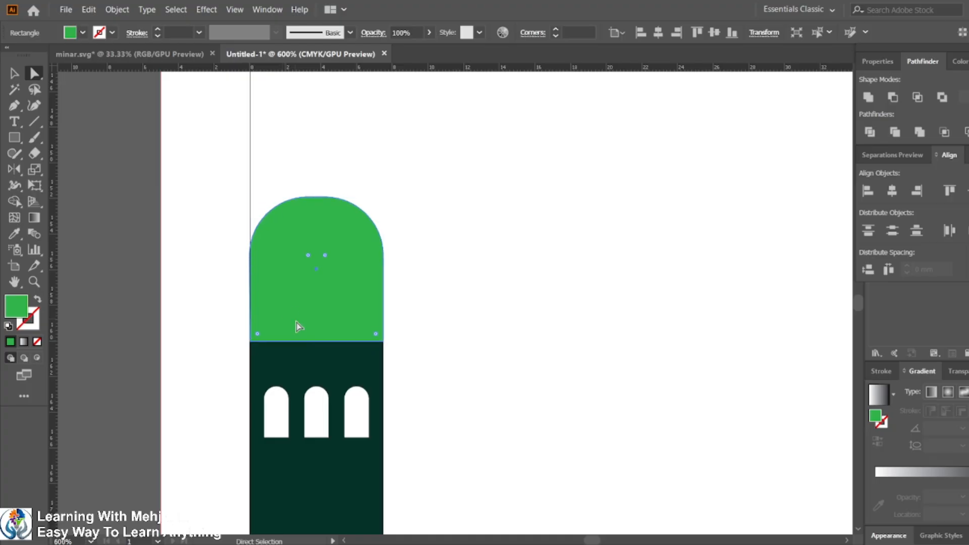
pyautogui.click(251, 344)
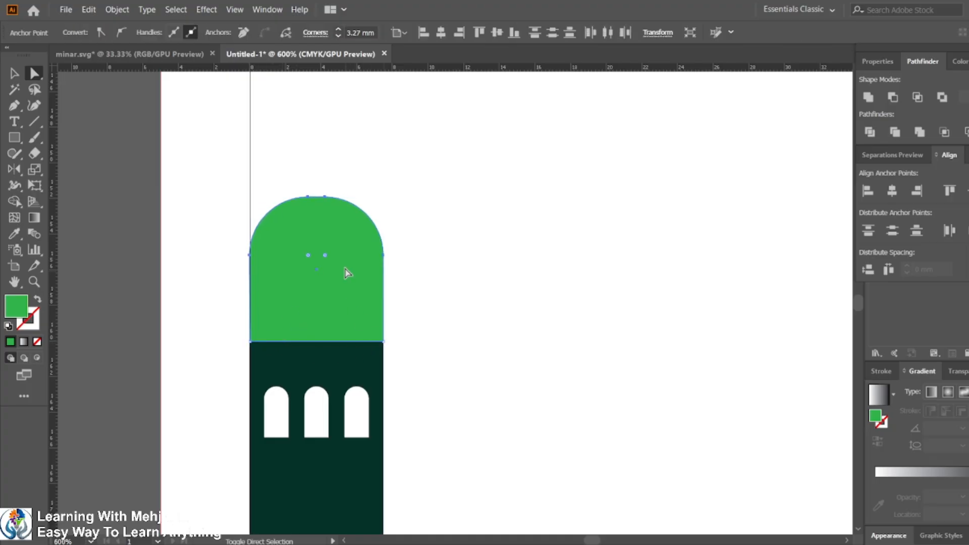
pyautogui.moveTo(324, 256); pyautogui.dragTo(309, 293)
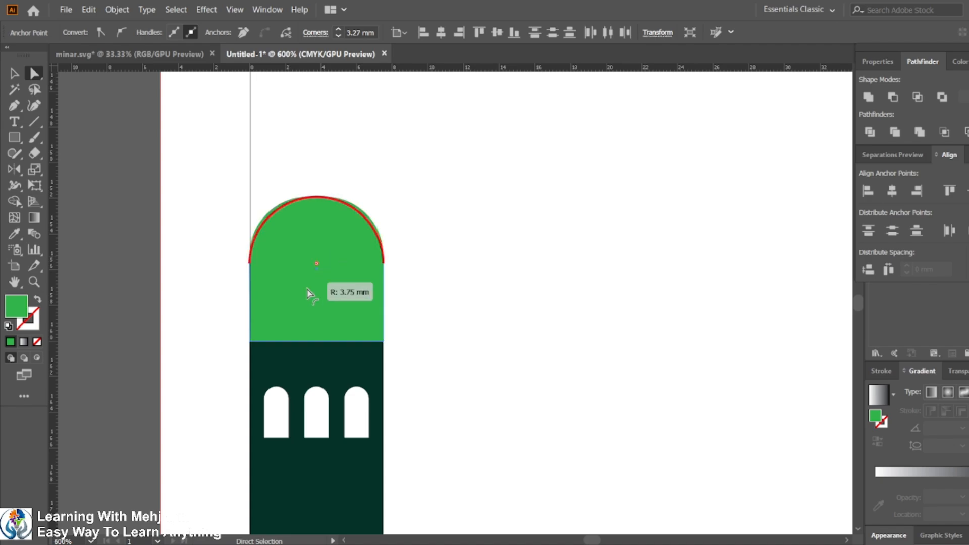
pyautogui.click(14, 73)
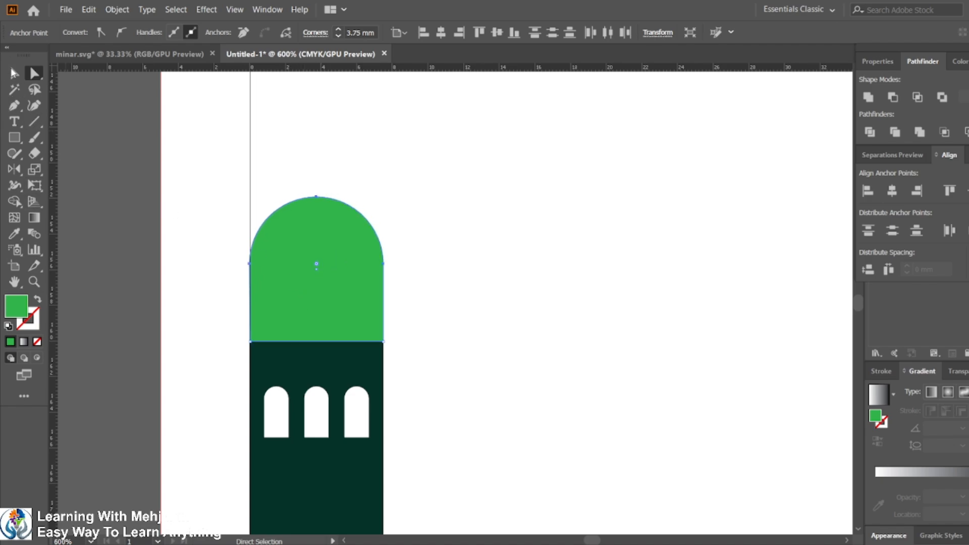
pyautogui.click(174, 245)
pyautogui.scroll(-2, 428, 285)
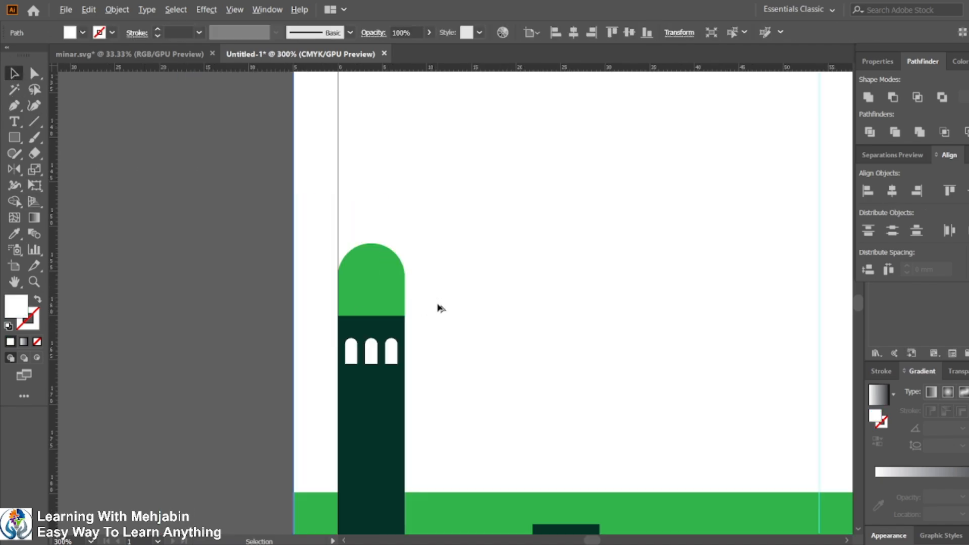
pyautogui.scroll(-2, 442, 308)
pyautogui.scroll(4, 429, 305)
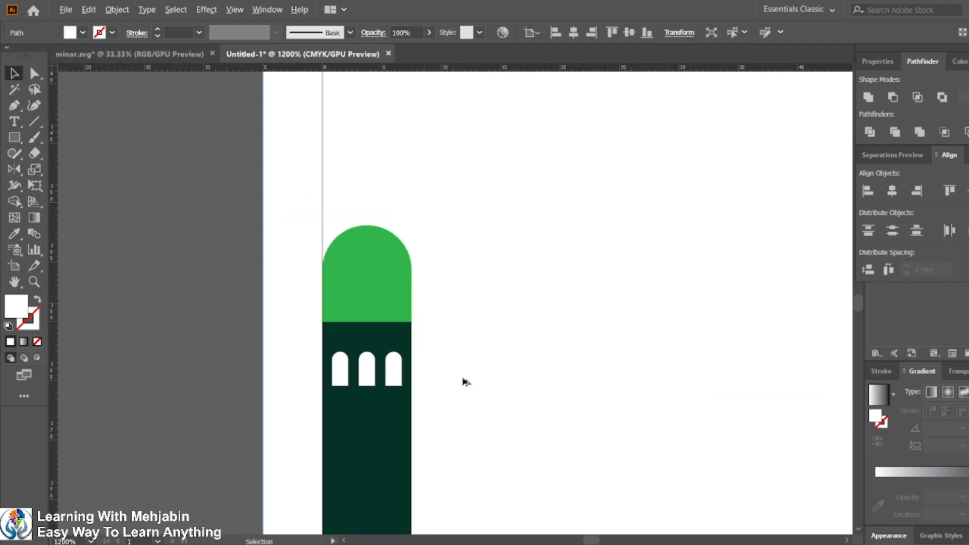
pyautogui.hotkey('ctrl', '1')
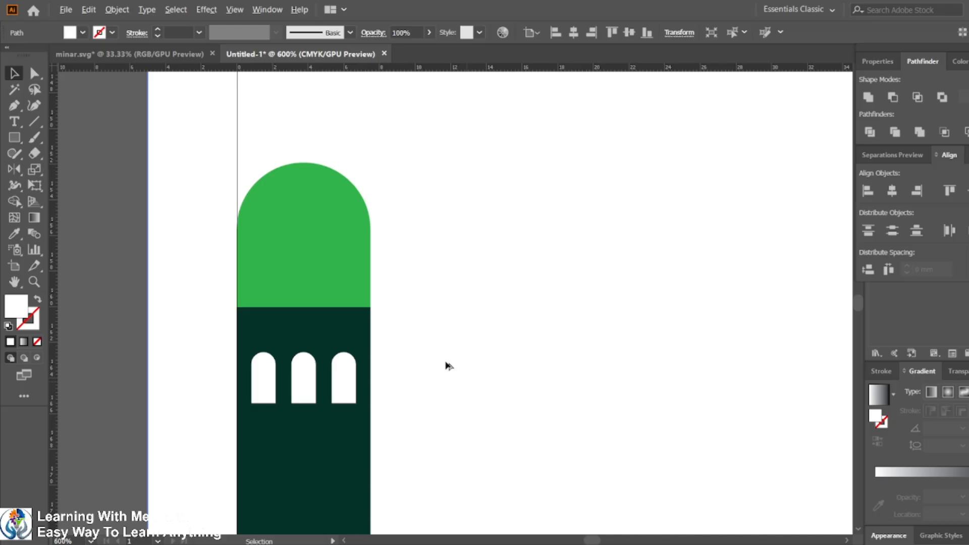
# Step: Shorten the green dome by moving its top edge down toward the minaret
pyautogui.click(327, 223)
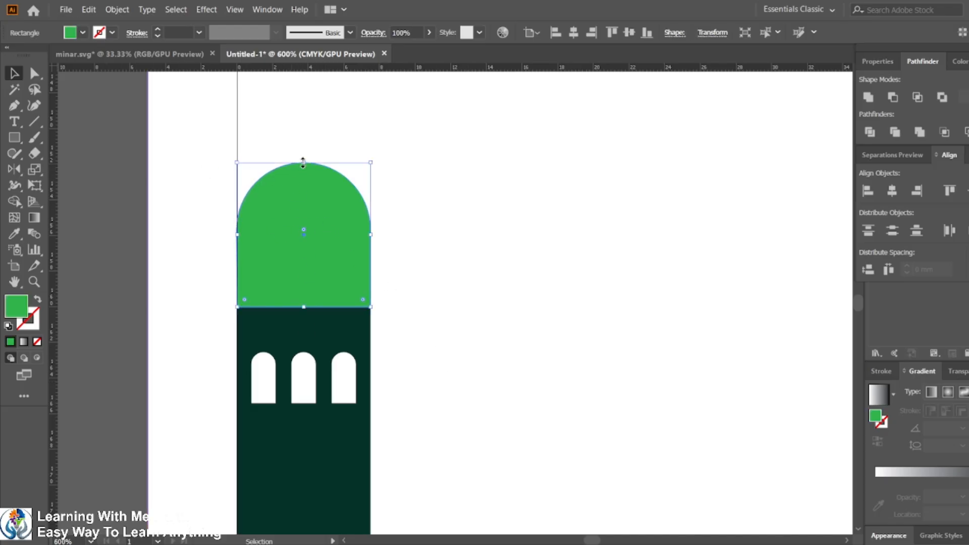
pyautogui.moveTo(303, 162); pyautogui.dragTo(302, 186)
pyautogui.hotkey('ctrl', 'z')
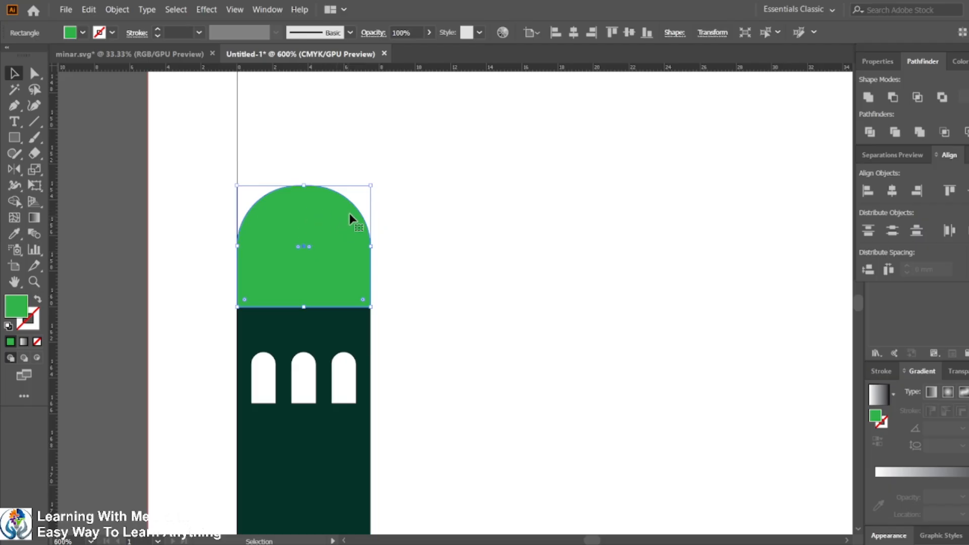
pyautogui.press('a')
pyautogui.press('v')
pyautogui.moveTo(307, 187); pyautogui.dragTo(307, 208)
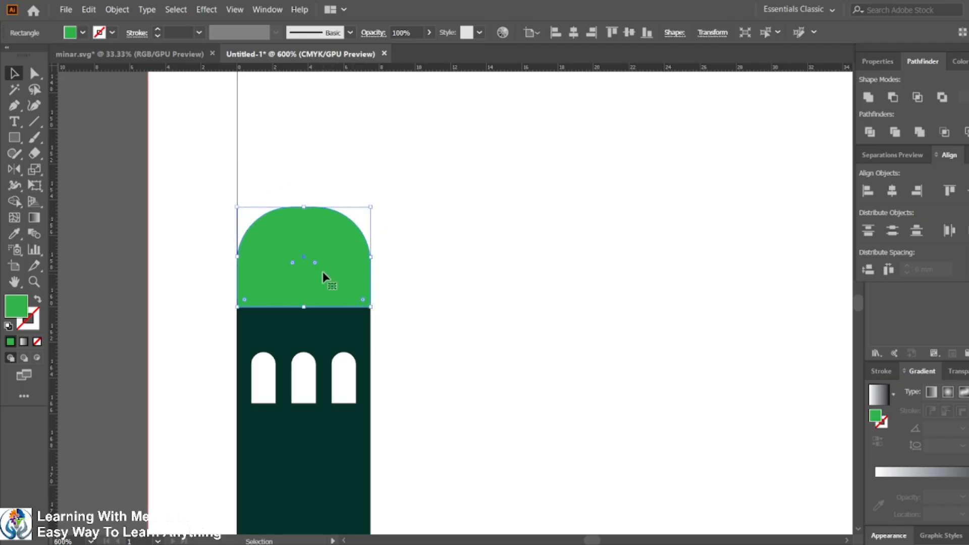
pyautogui.click(114, 231)
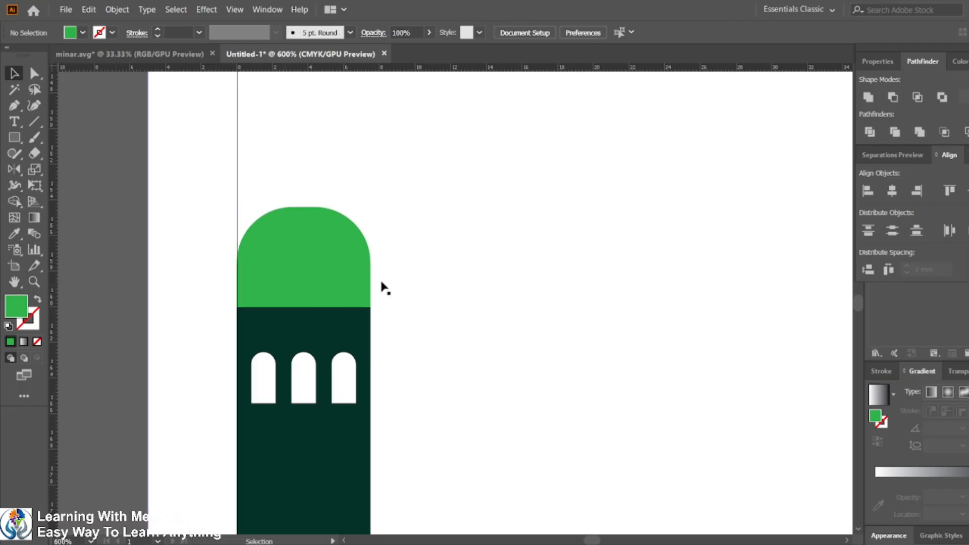
pyautogui.click(309, 257)
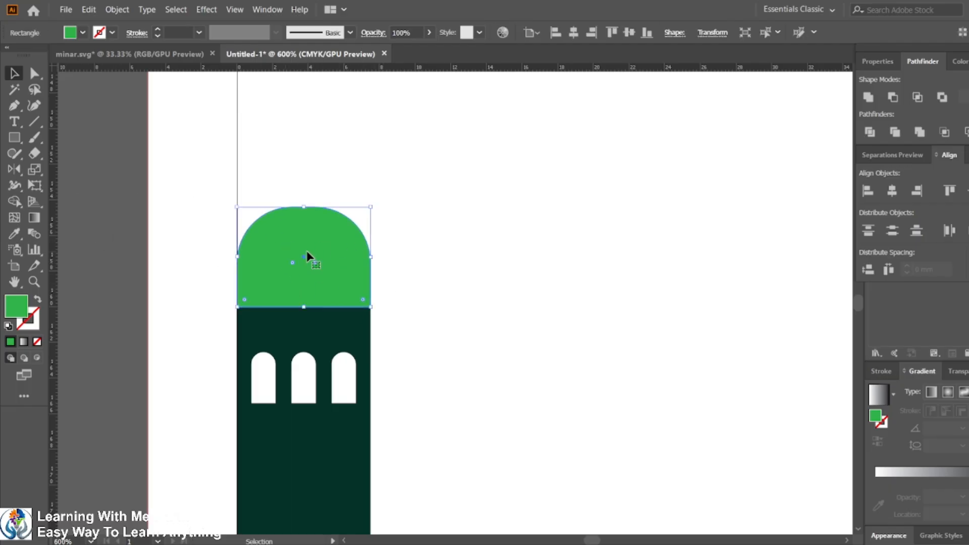
pyautogui.click(37, 74)
pyautogui.click(239, 307)
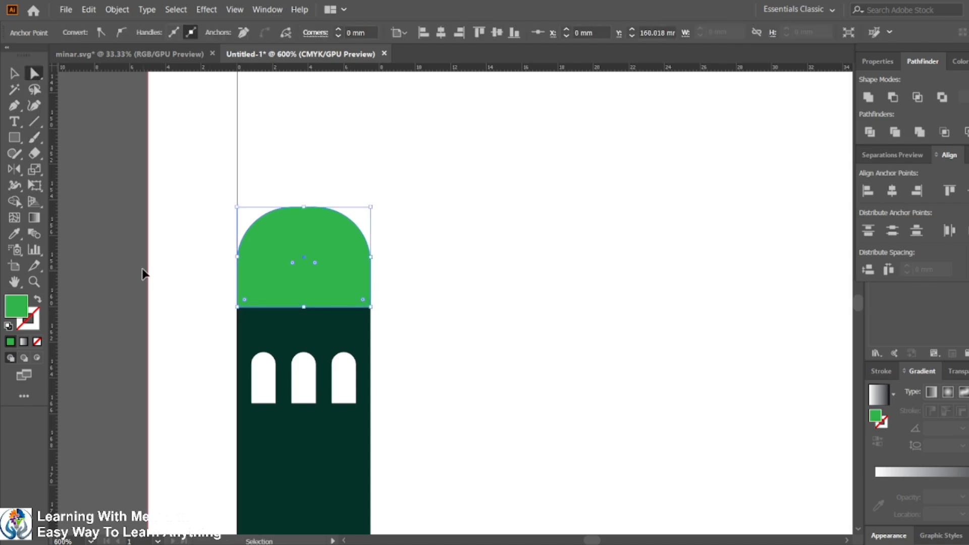
pyautogui.hotkey('ctrl', 'z')
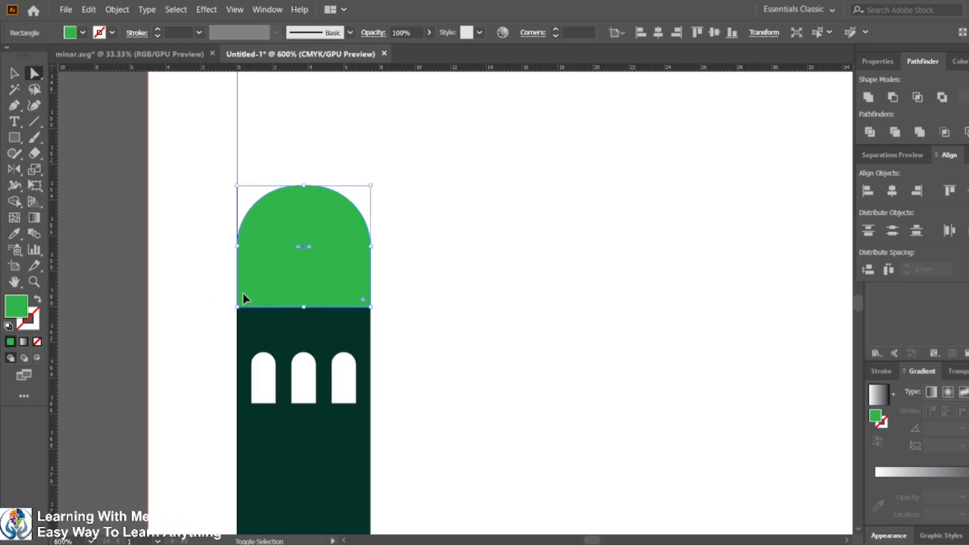
pyautogui.hotkey('ctrl', 'shift', 'z')
pyautogui.click(239, 306)
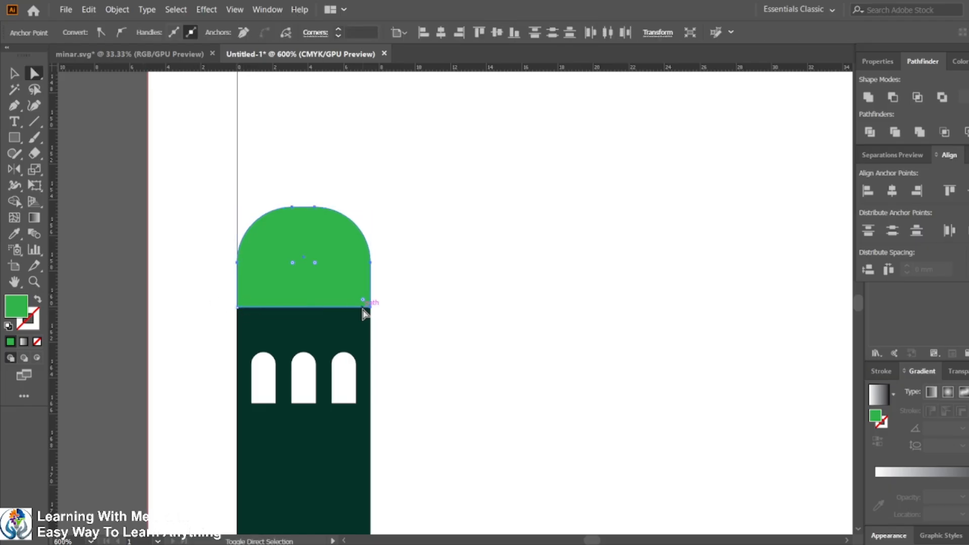
pyautogui.keyDown('shift'); pyautogui.click(370, 307); pyautogui.keyUp('shift')
pyautogui.moveTo(316, 263); pyautogui.dragTo(290, 307)
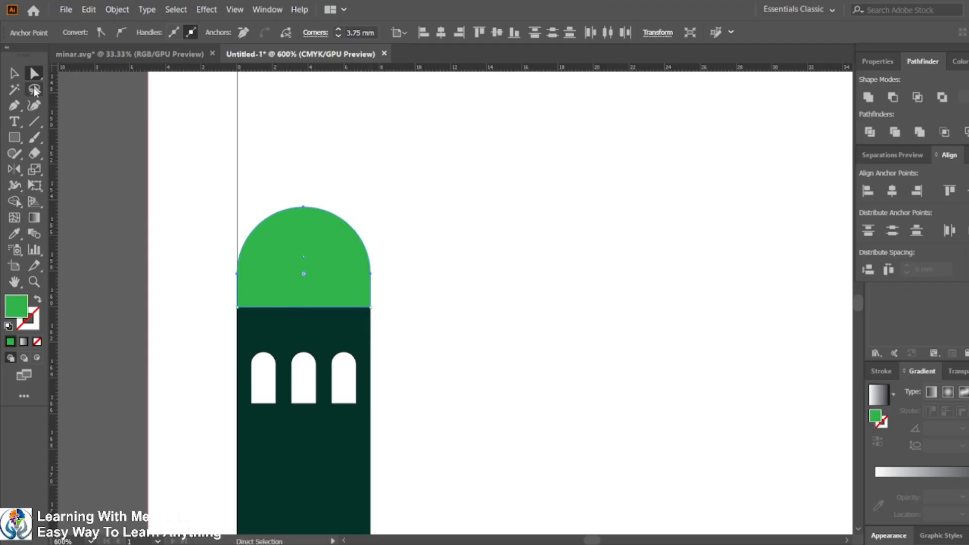
pyautogui.click(15, 74)
pyautogui.click(129, 189)
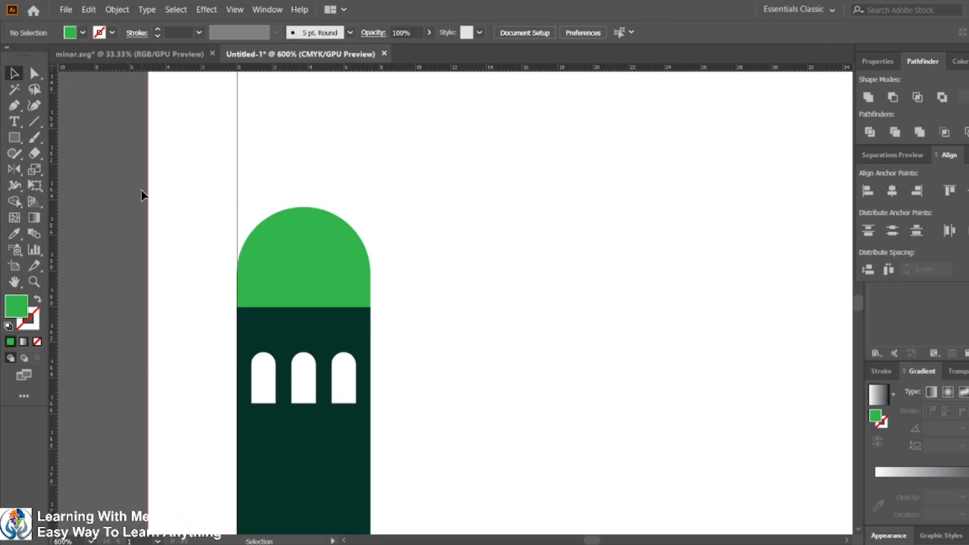
# Step: Draw a small three-point star triangle above the dome with the Star tool
pyautogui.click(19, 143)
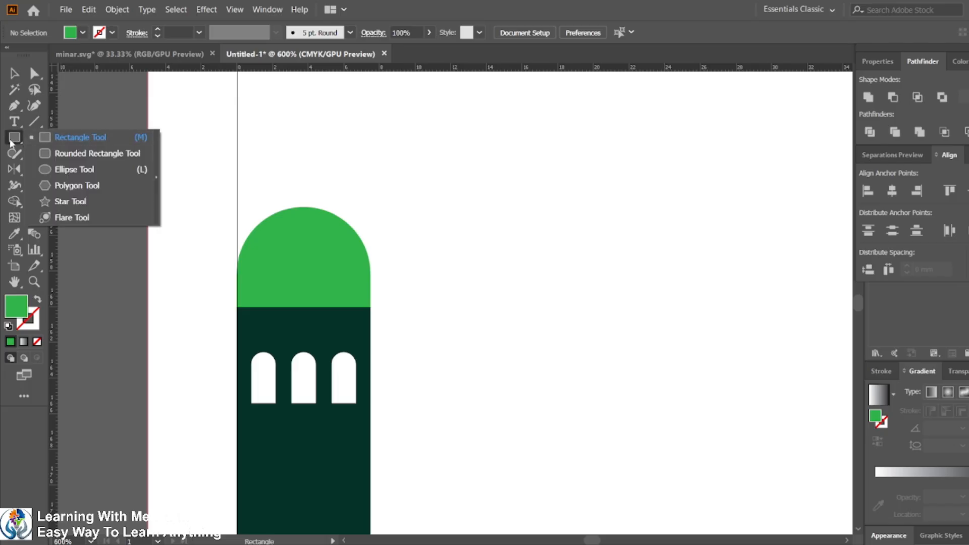
pyautogui.click(72, 202)
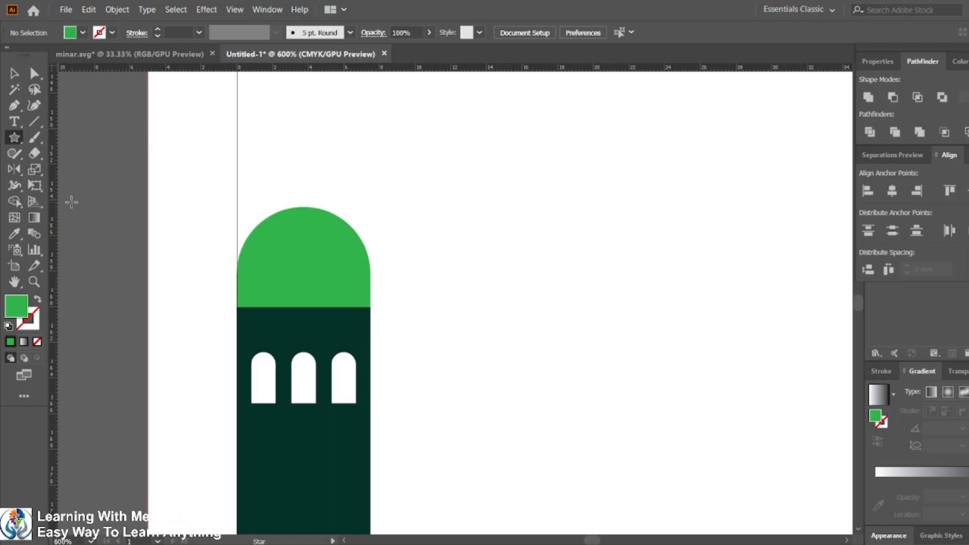
pyautogui.moveTo(272, 146); pyautogui.dragTo(292, 158)
pyautogui.press('Up')
pyautogui.press('Up')
pyautogui.press('Up')
pyautogui.press('Down')
pyautogui.press('Down')
pyautogui.press('Down')
pyautogui.click(15, 74)
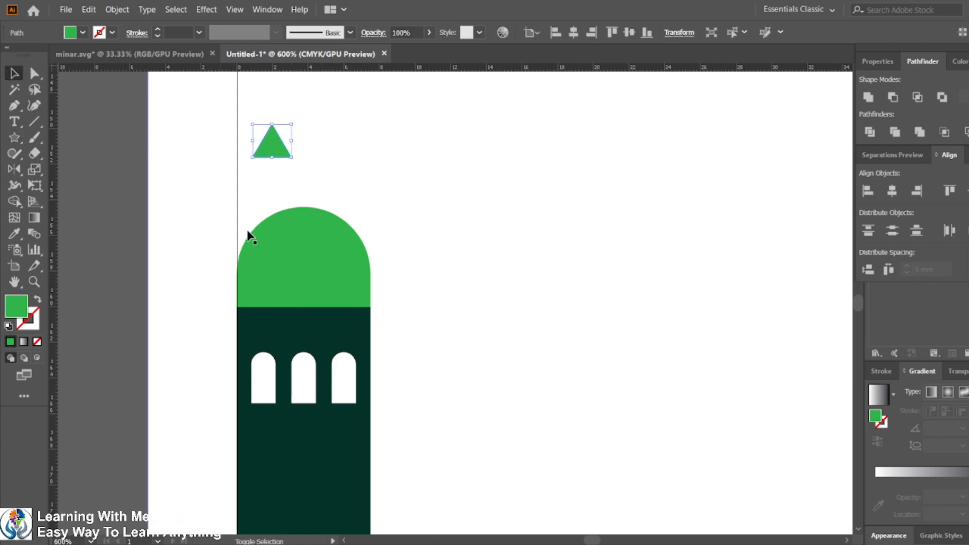
# Step: Center the triangle horizontally over the dome
pyautogui.keyDown('shift'); pyautogui.click(298, 260); pyautogui.keyUp('shift')
pyautogui.click(297, 259)
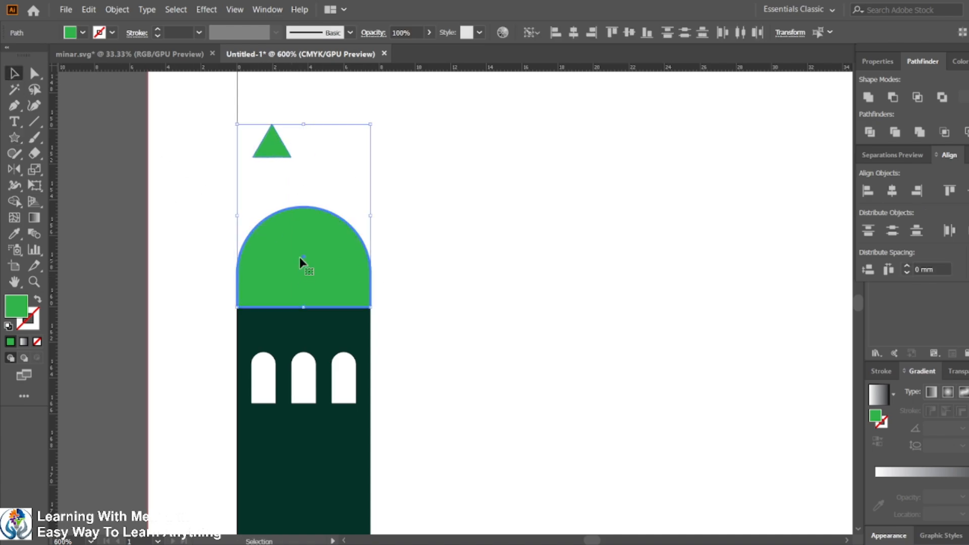
pyautogui.click(573, 33)
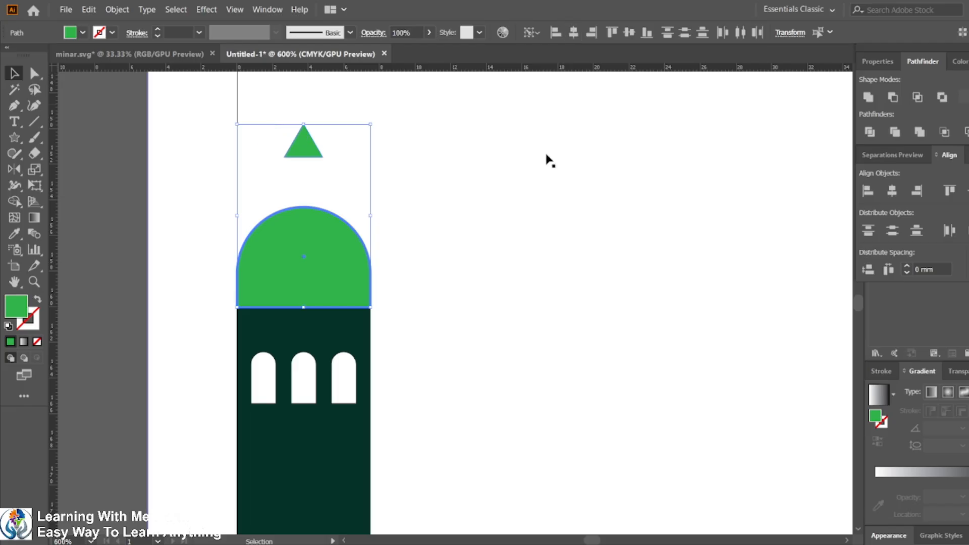
pyautogui.click(506, 200)
# Step: Move the triangle down onto the top of the dome
pyautogui.moveTo(312, 152); pyautogui.dragTo(308, 217)
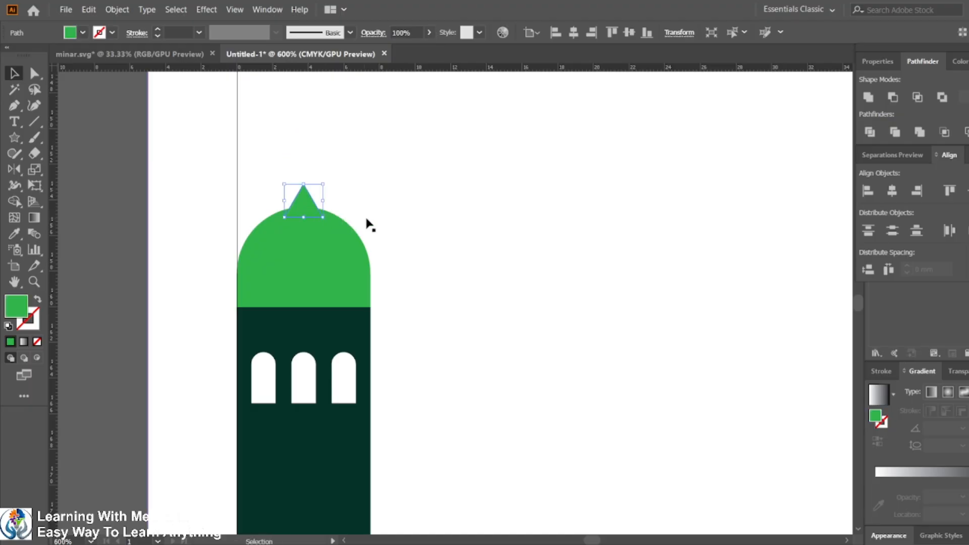
pyautogui.keyDown('shift'); pyautogui.click(338, 243); pyautogui.keyUp('shift')
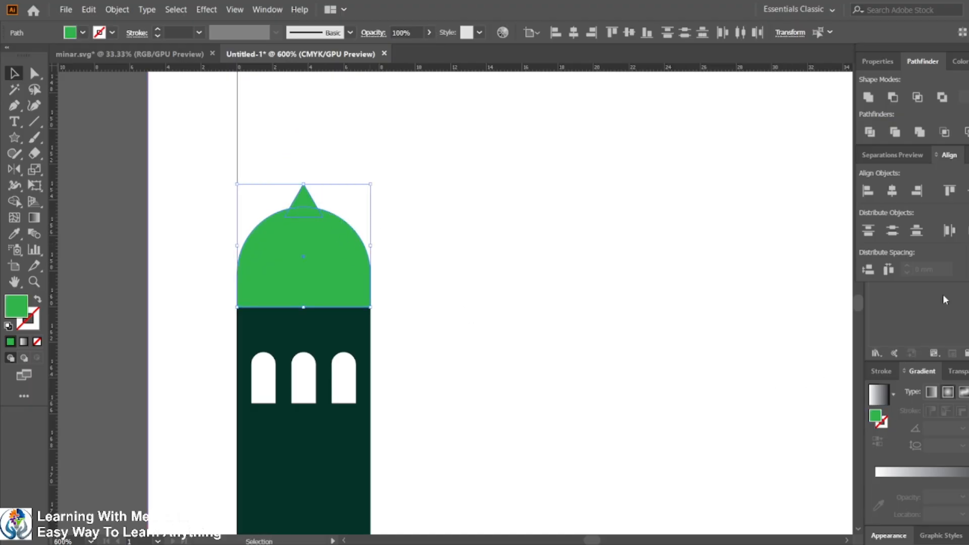
pyautogui.click(868, 97)
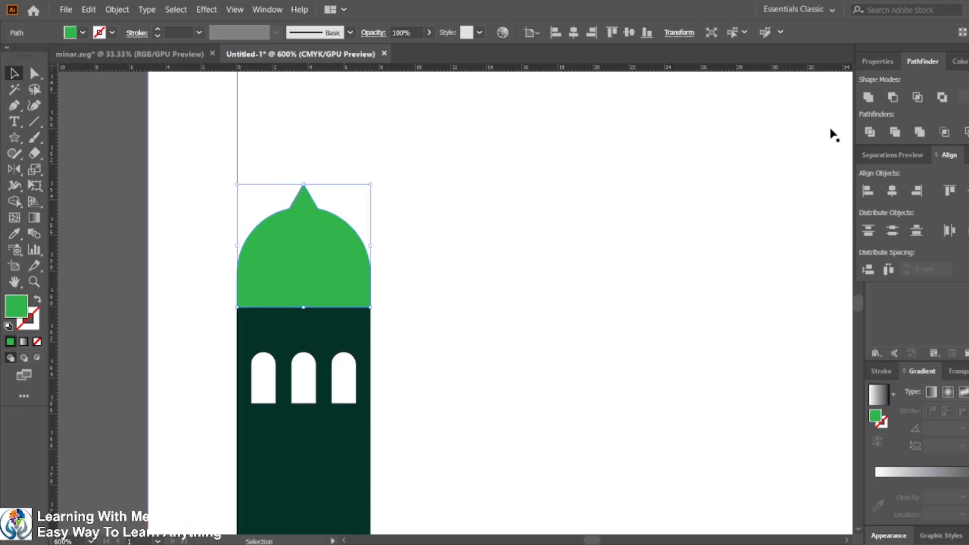
pyautogui.click(490, 328)
pyautogui.hotkey('ctrl', 'z')
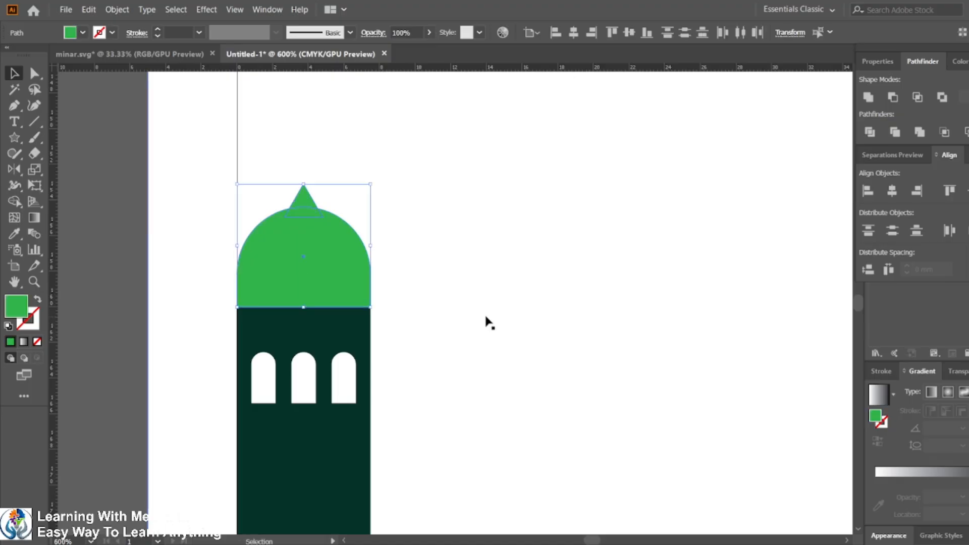
pyautogui.click(485, 318)
# Step: Nudge the triangle lower so its base overlaps the dome's peak
pyautogui.click(301, 196)
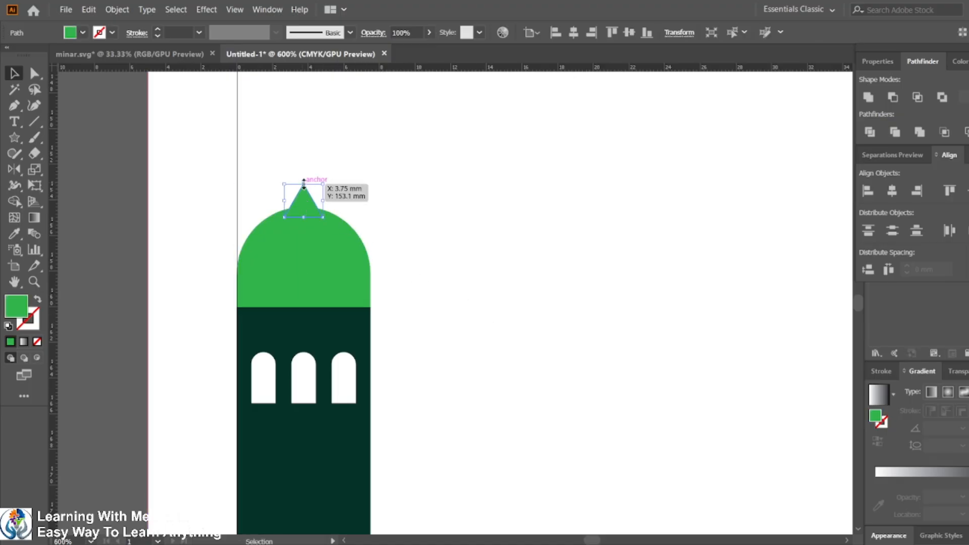
pyautogui.moveTo(304, 185); pyautogui.dragTo(304, 194)
pyautogui.click(406, 233)
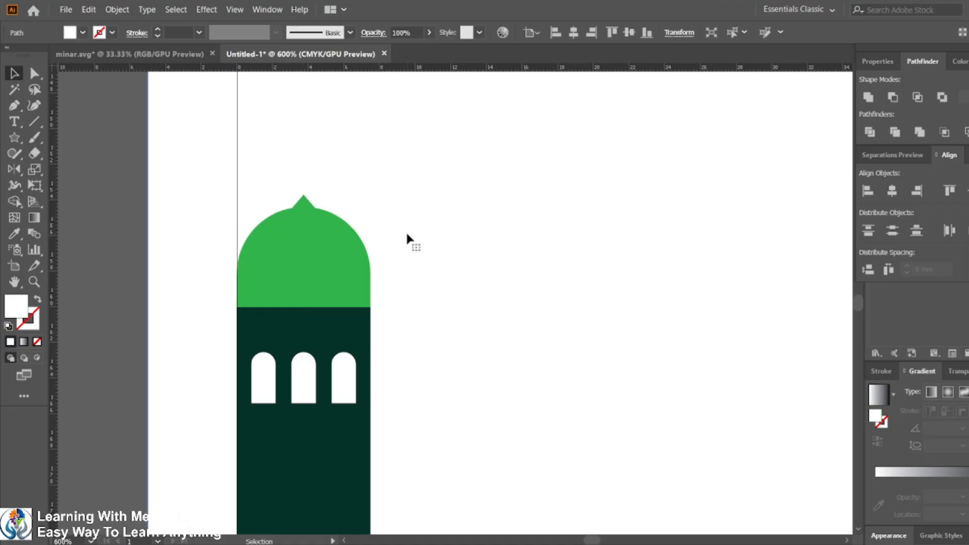
pyautogui.click(304, 209)
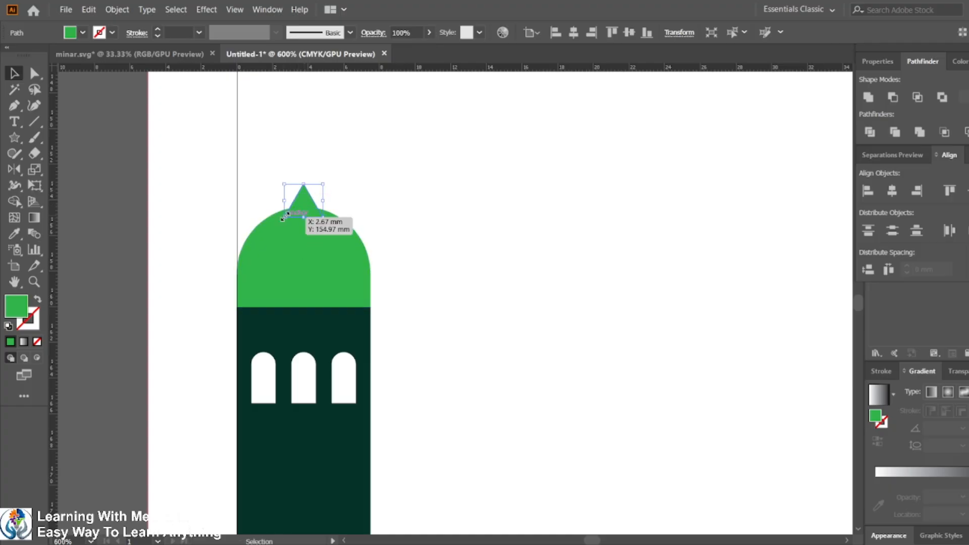
pyautogui.press('shift')
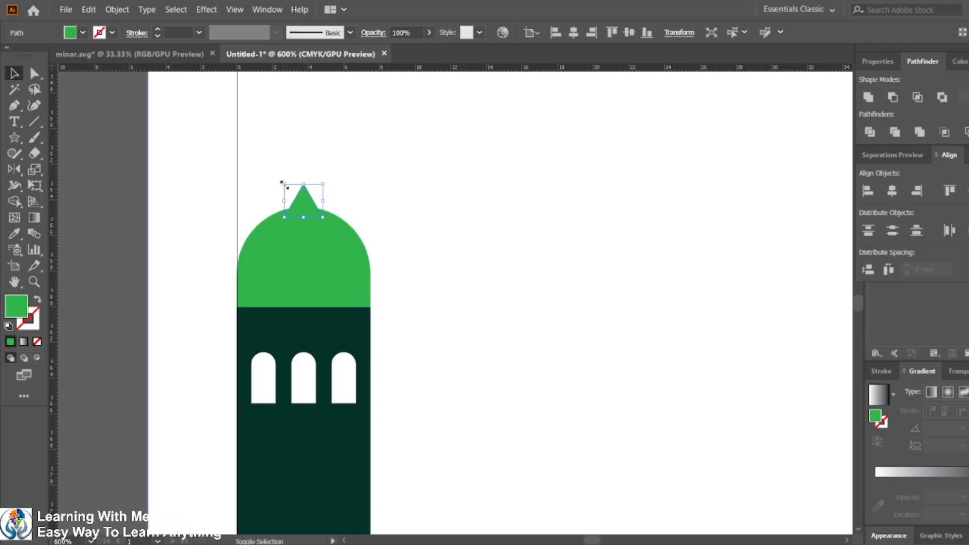
pyautogui.moveTo(281, 182); pyautogui.dragTo(284, 186)
pyautogui.click(406, 235)
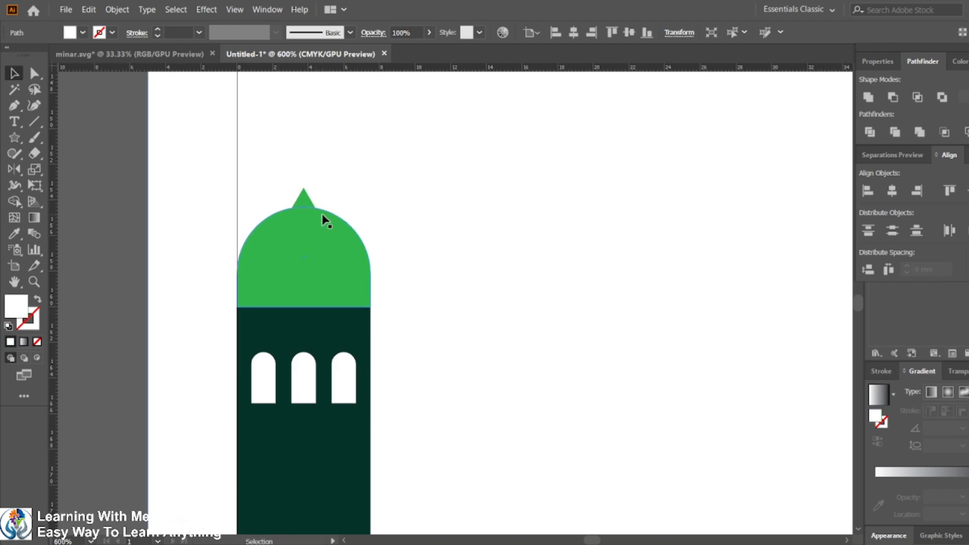
# Step: Unite the triangle and the dome into a single shape
pyautogui.click(304, 202)
pyautogui.keyDown('shift'); pyautogui.click(332, 270); pyautogui.keyUp('shift')
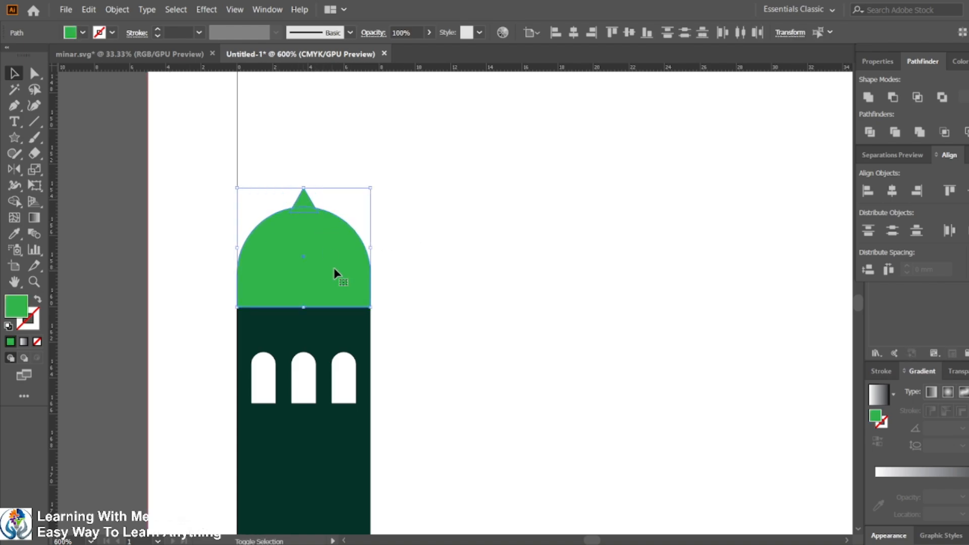
pyautogui.click(868, 97)
pyautogui.click(439, 266)
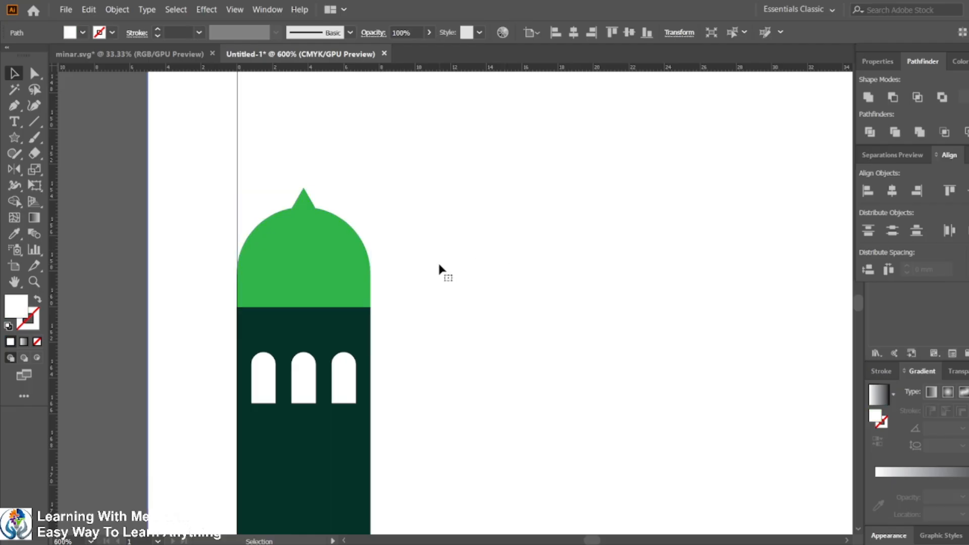
# Step: Adjust a curve handle beside the spike to smooth the dome's outline
pyautogui.click(41, 71)
pyautogui.click(315, 208)
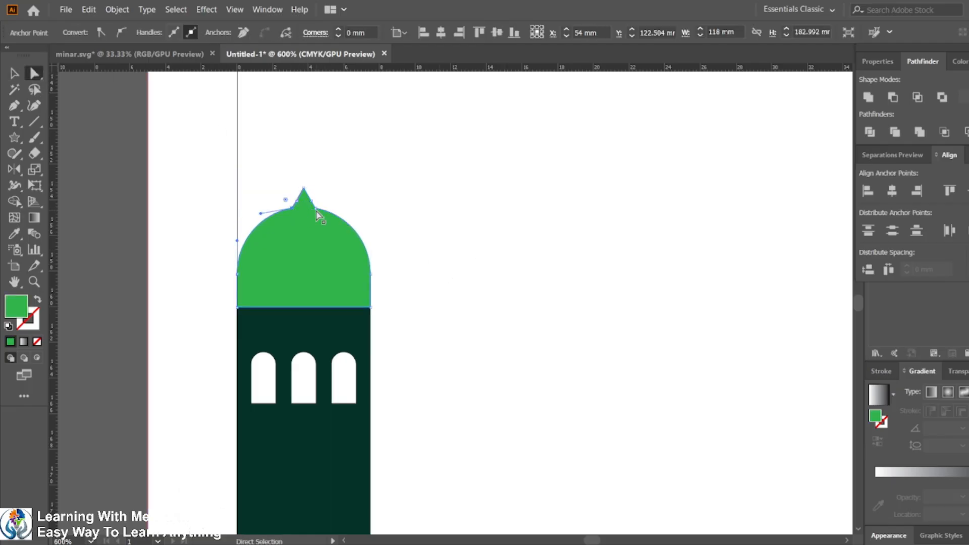
pyautogui.moveTo(322, 199); pyautogui.dragTo(352, 181)
pyautogui.click(392, 226)
# Step: Duplicate the spiked dome beside the artboard
pyautogui.scroll(-3, 392, 226)
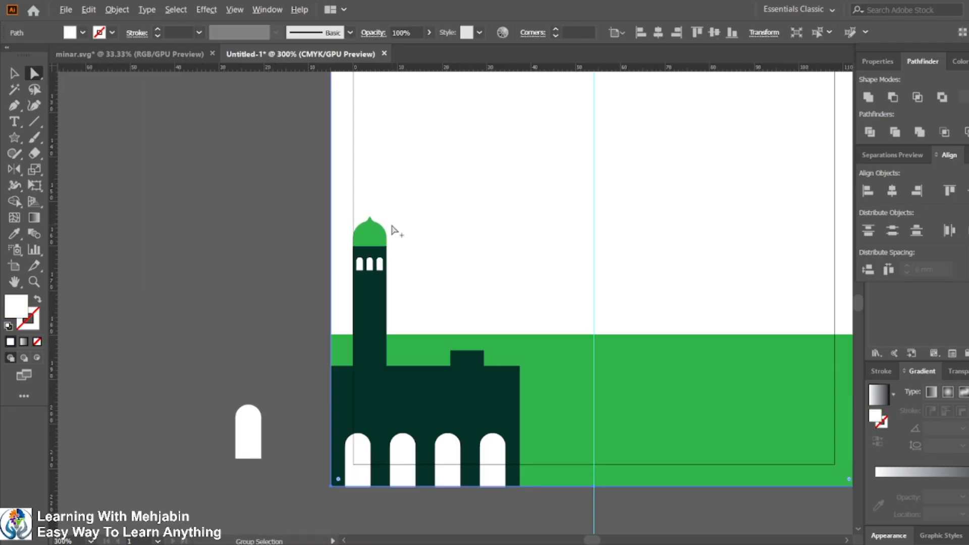
pyautogui.scroll(2, 401, 249)
pyautogui.click(15, 72)
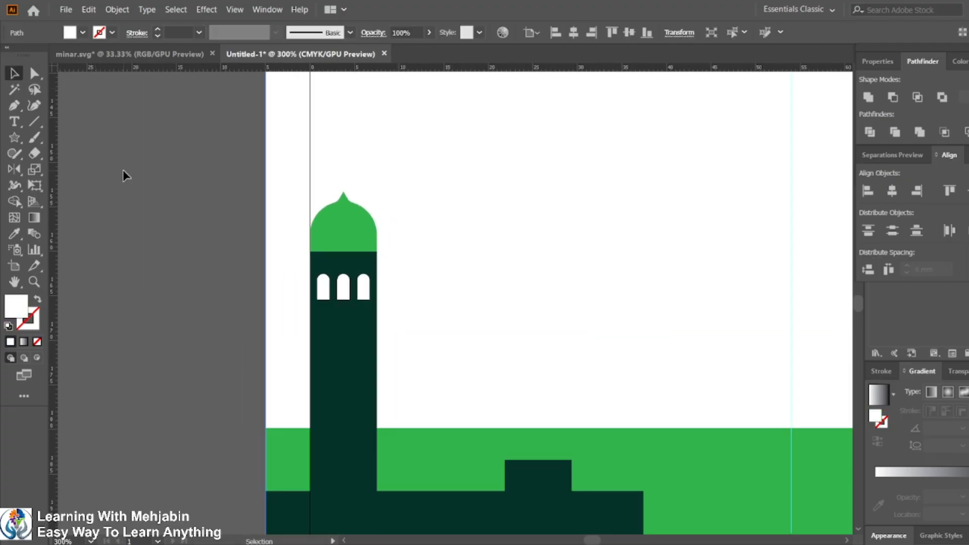
pyautogui.click(346, 231)
pyautogui.moveTo(347, 231); pyautogui.dragTo(175, 238)
pyautogui.click(207, 314)
# Step: Place the dome copy on top of the central raised block of the mosque
pyautogui.scroll(-2, 439, 309)
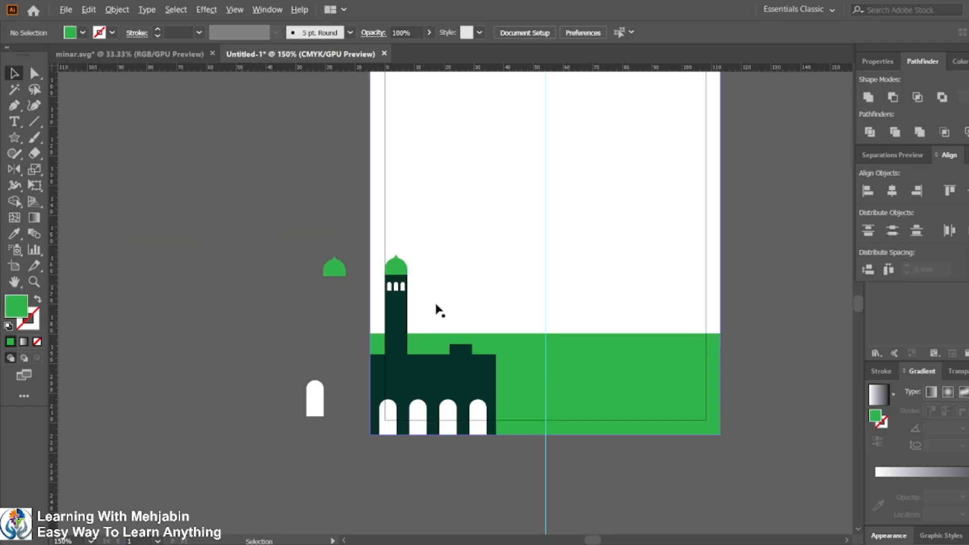
pyautogui.scroll(1, 445, 328)
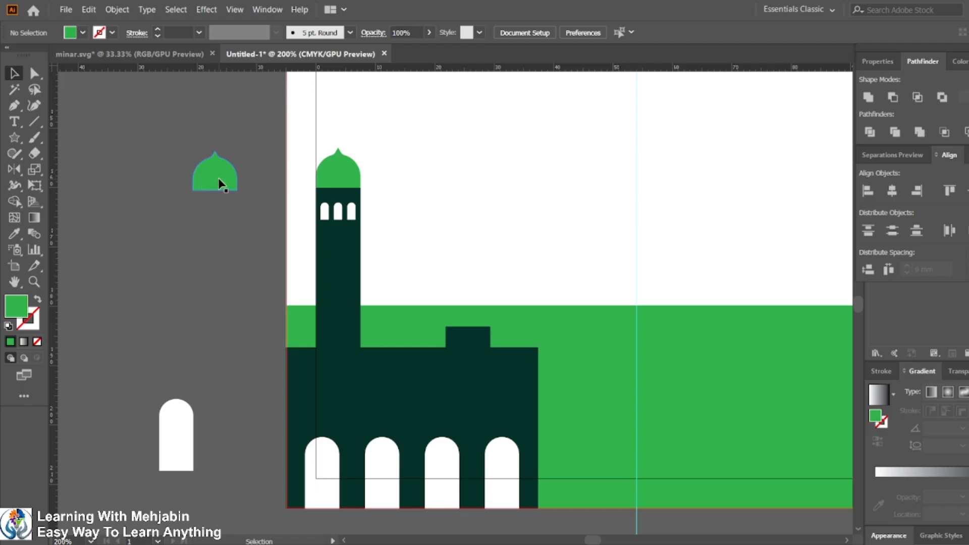
pyautogui.moveTo(218, 179); pyautogui.dragTo(473, 319)
pyautogui.scroll(3, 474, 322)
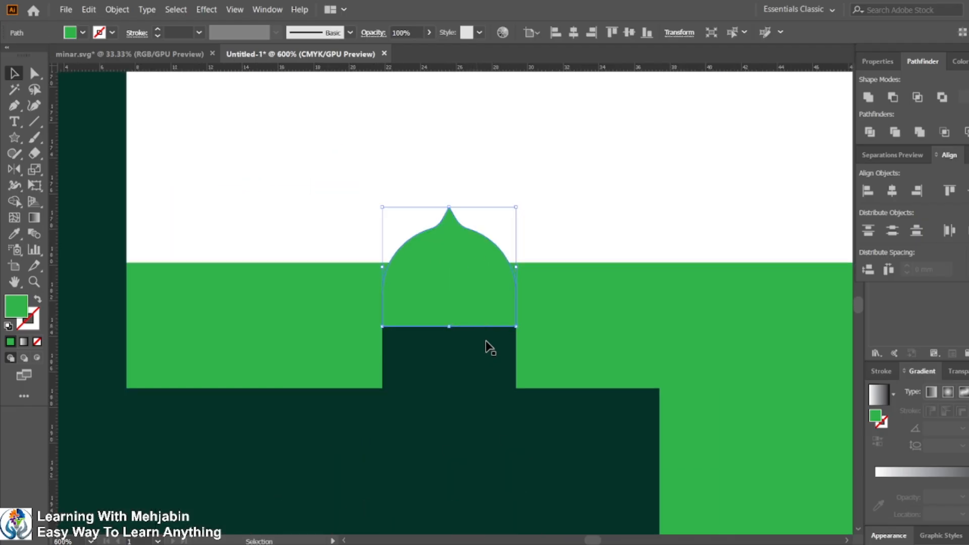
pyautogui.scroll(-1, 605, 358)
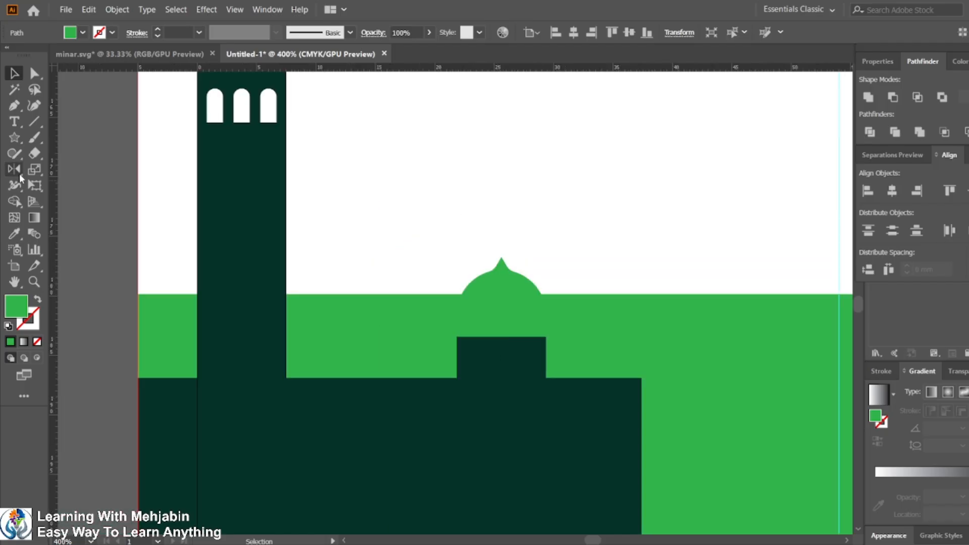
# Step: Apply the dark building color to the copied dome with the Eyedropper
pyautogui.click(14, 234)
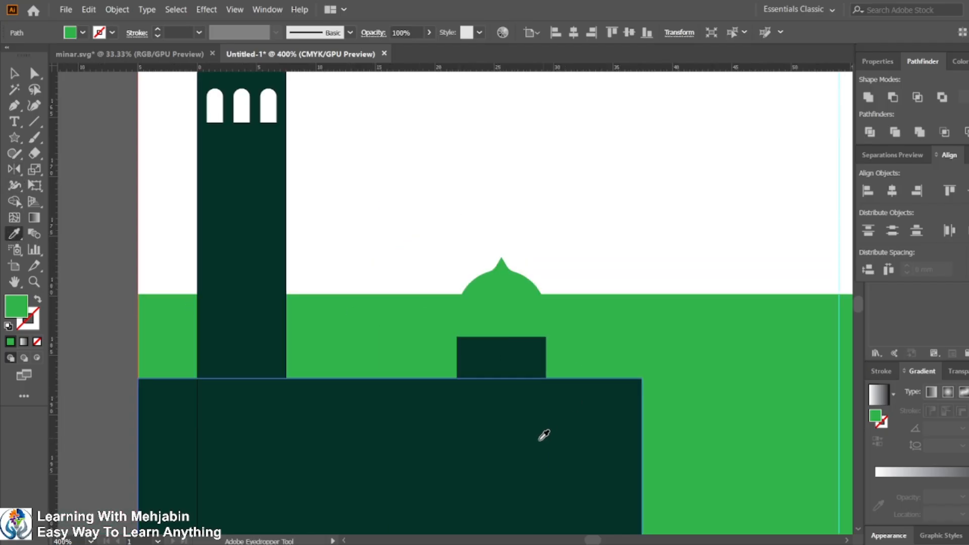
pyautogui.click(578, 441)
pyautogui.click(15, 73)
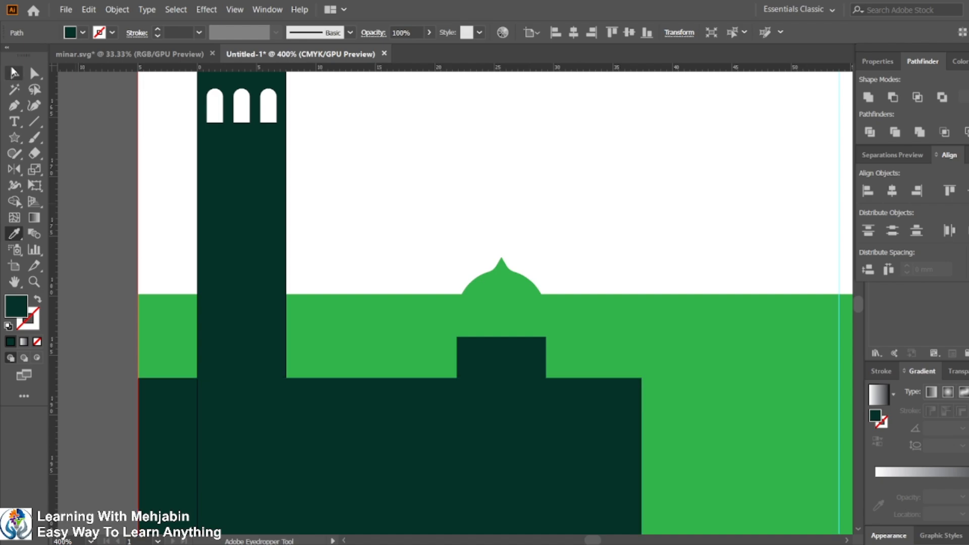
# Step: Select the central dome together with its raised block and nudge both upward
pyautogui.click(467, 323)
pyautogui.click(15, 233)
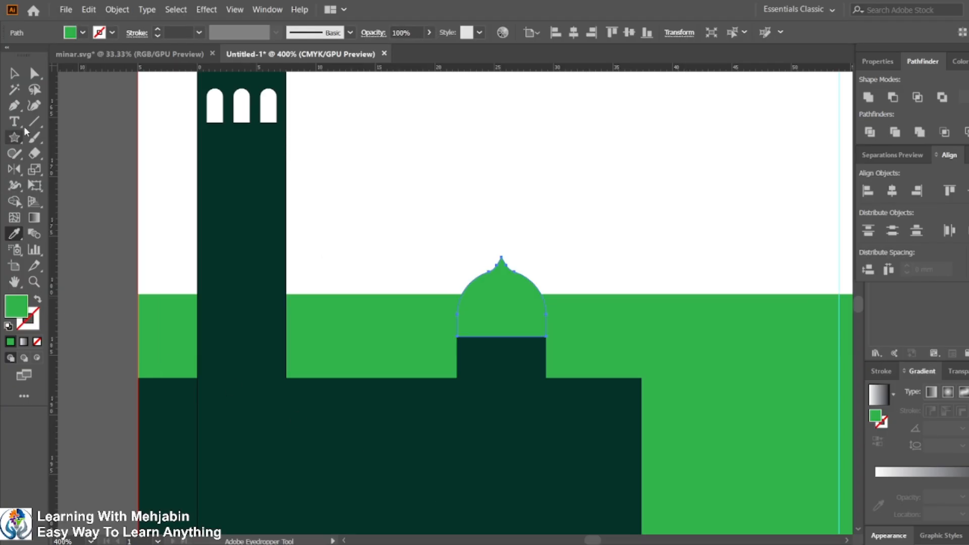
pyautogui.click(501, 283)
pyautogui.keyDown('shift'); pyautogui.click(537, 357); pyautogui.keyUp('shift')
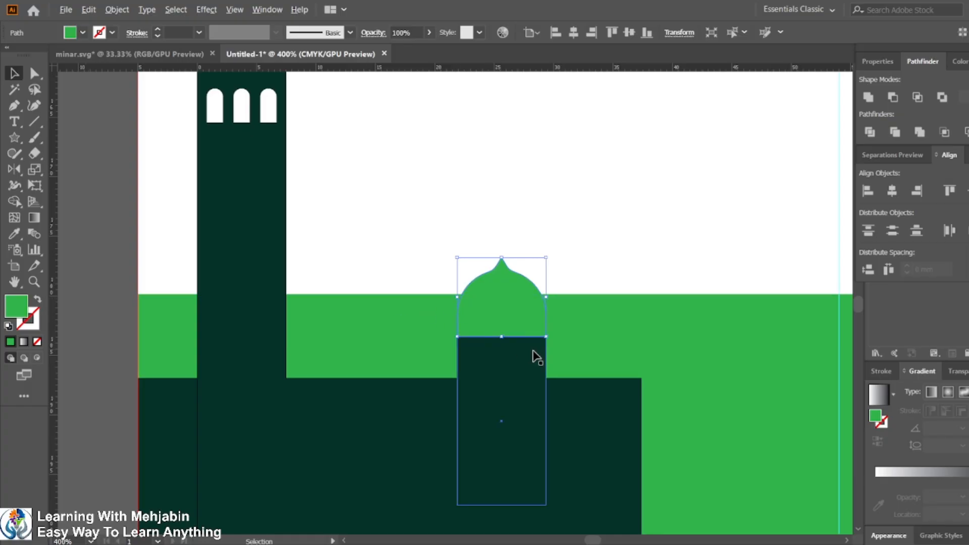
pyautogui.scroll(-3, 536, 357)
pyautogui.keyDown('shift'); pyautogui.click(523, 367); pyautogui.keyUp('shift')
pyautogui.keyDown('shift'); pyautogui.click(519, 331); pyautogui.keyUp('shift')
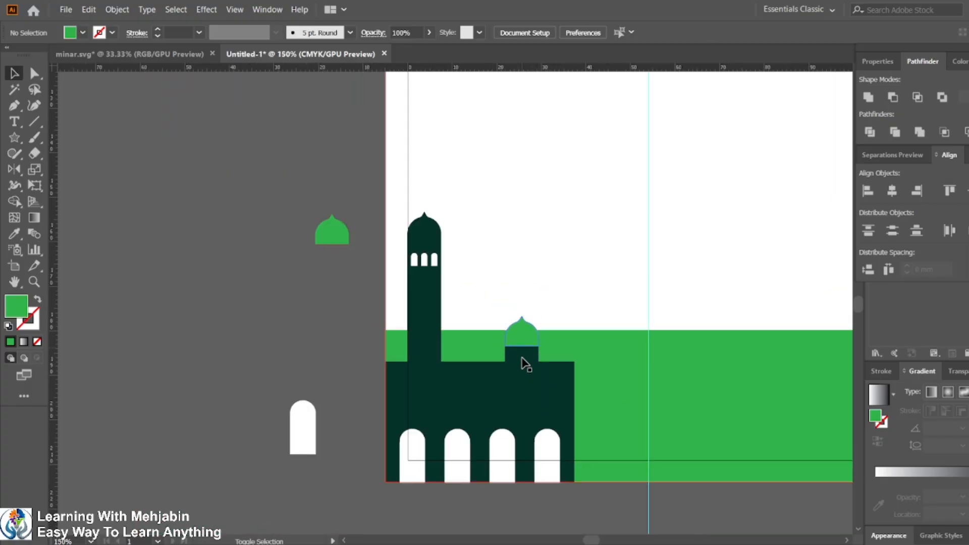
pyautogui.click(522, 359)
pyautogui.keyDown('shift'); pyautogui.click(527, 331); pyautogui.keyUp('shift')
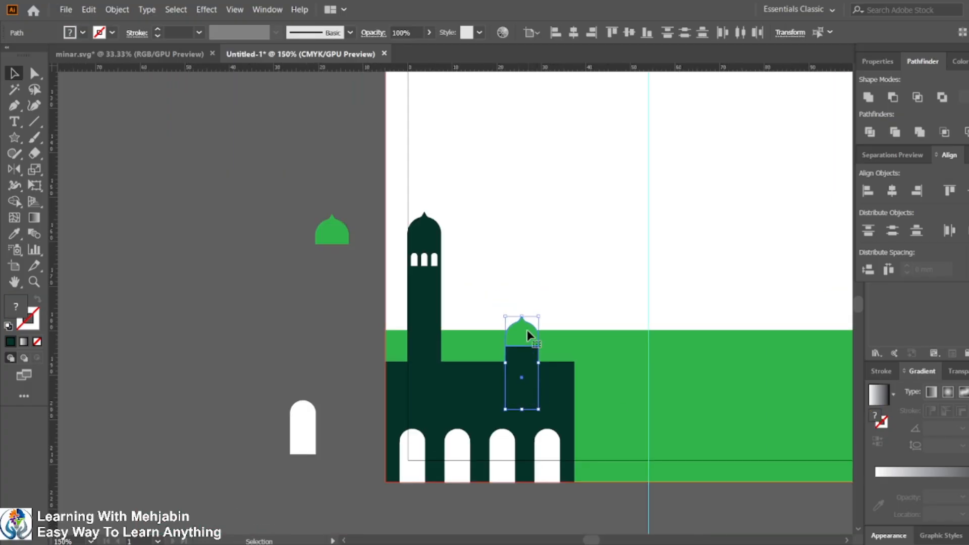
pyautogui.hotkey('shift', 'Up')
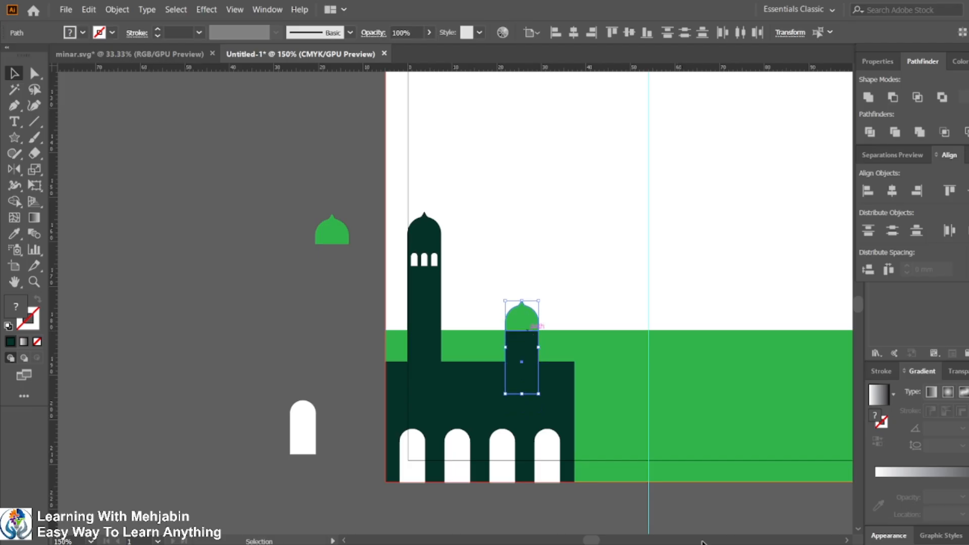
# Step: Compare the mosque's central block and roof edges against the reference design in the PDF
pyautogui.click(721, 544)
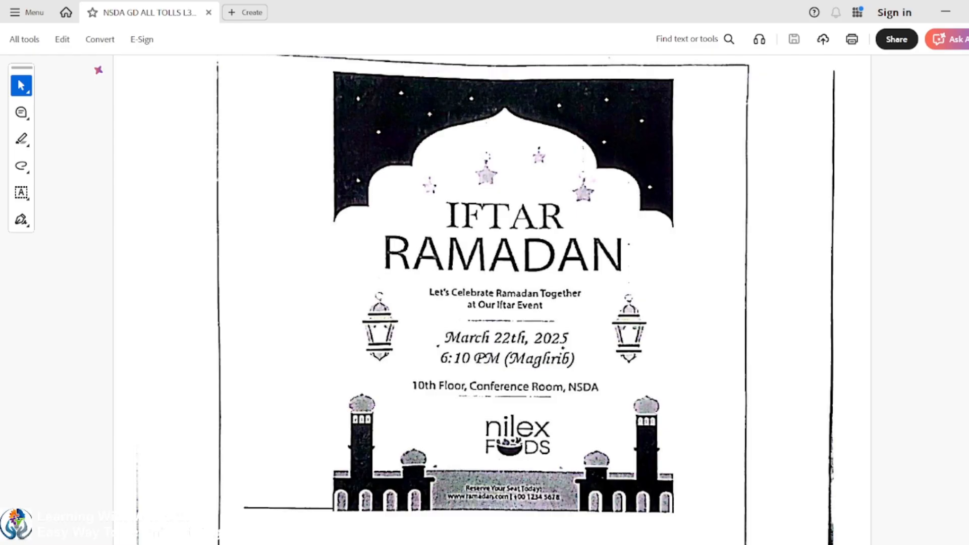
pyautogui.click(721, 544)
pyautogui.scroll(2, 548, 368)
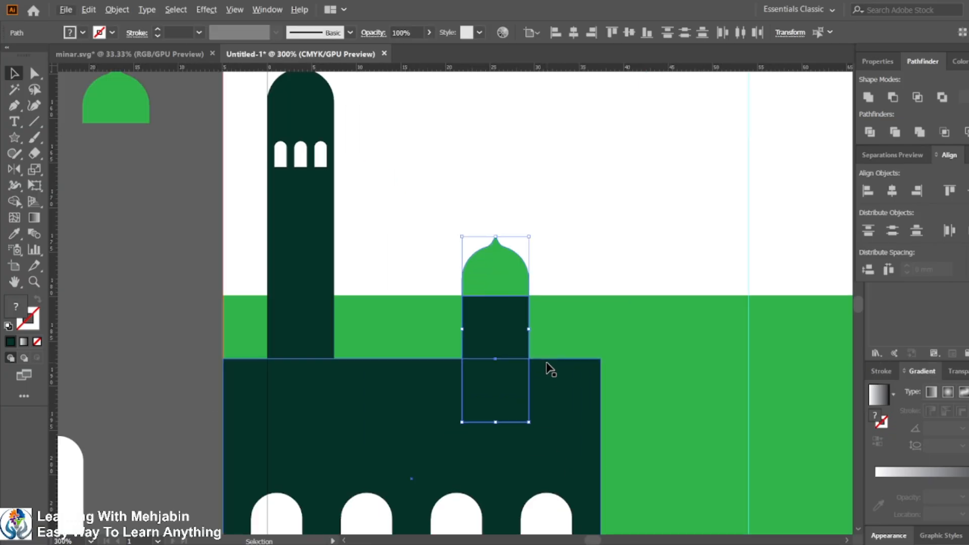
pyautogui.click(569, 412)
pyautogui.click(491, 340)
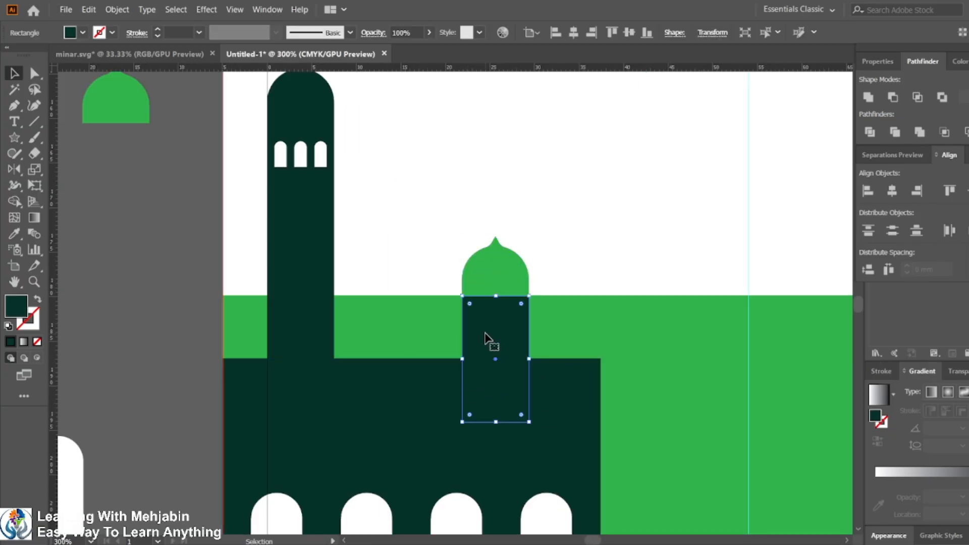
pyautogui.click(568, 409)
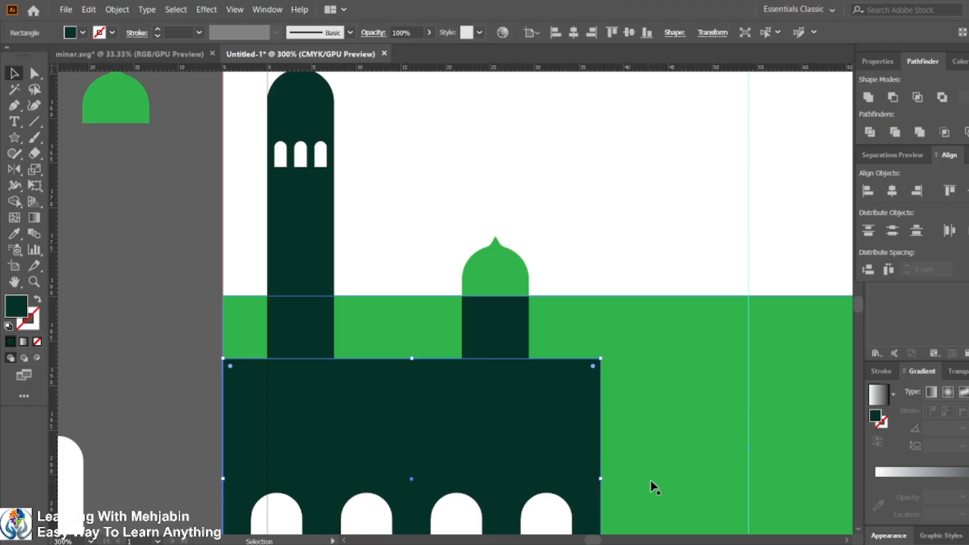
pyautogui.click(721, 544)
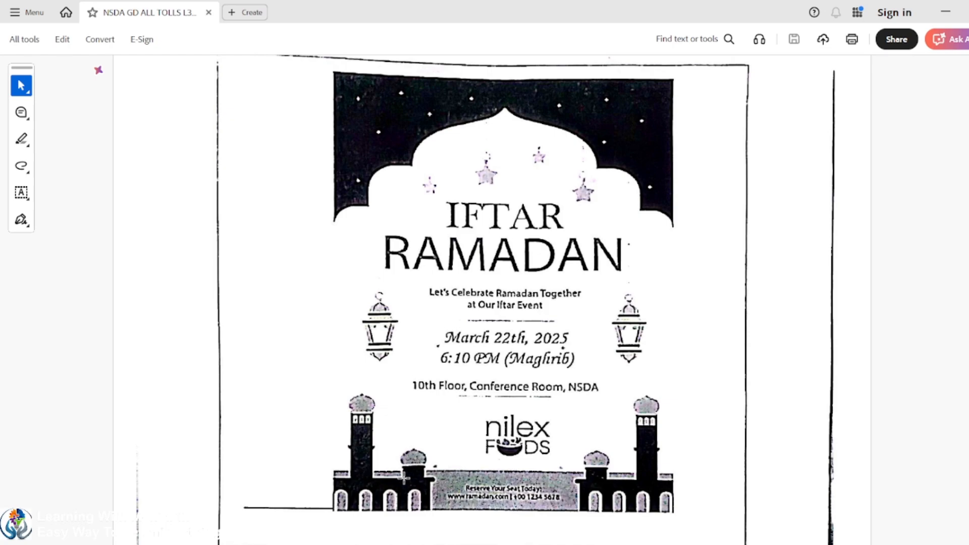
pyautogui.scroll(5, 419, 467)
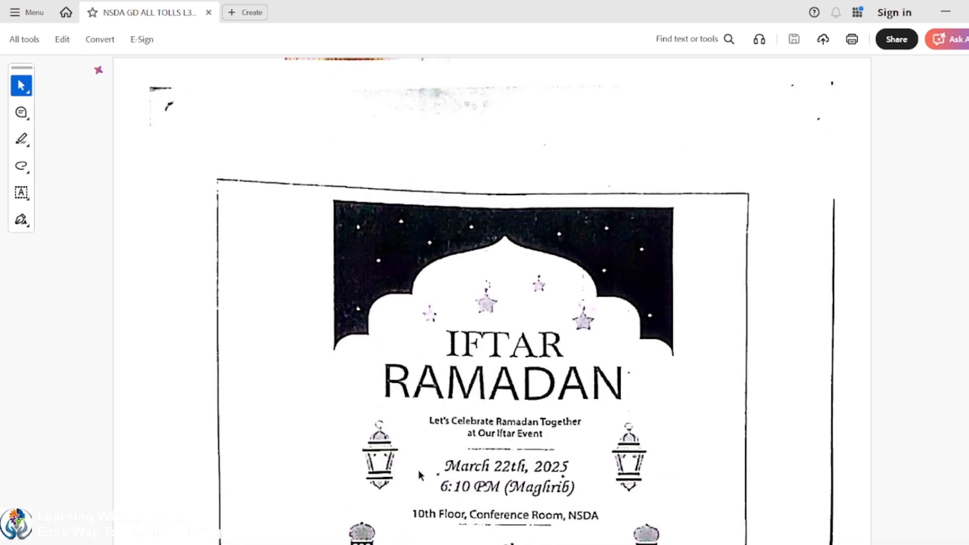
pyautogui.scroll(-4, 422, 471)
pyautogui.scroll(1, 416, 499)
pyautogui.scroll(-1, 417, 498)
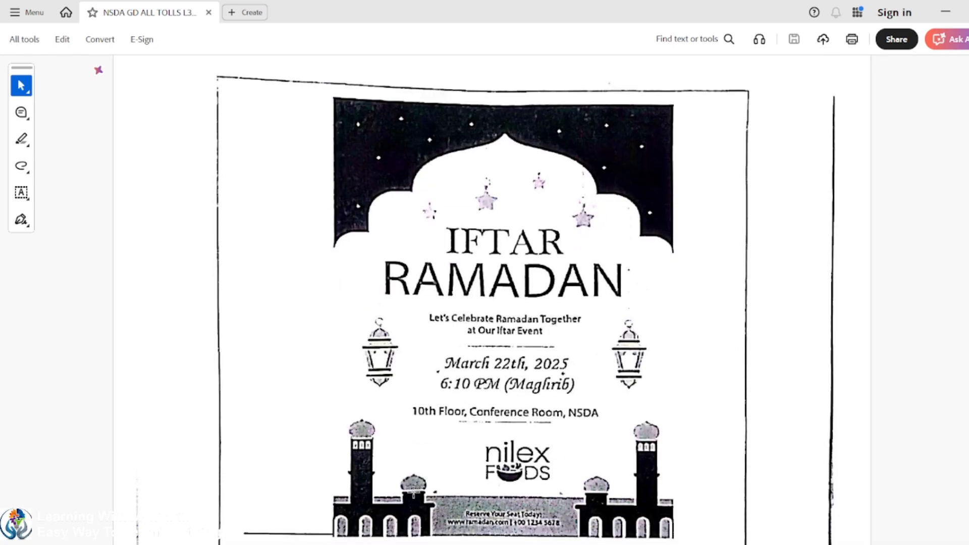
pyautogui.keyDown('ctrl'); pyautogui.scroll(5, 417, 499); pyautogui.keyUp('ctrl')
pyautogui.keyDown('ctrl'); pyautogui.scroll(-2, 413, 491); pyautogui.keyUp('ctrl')
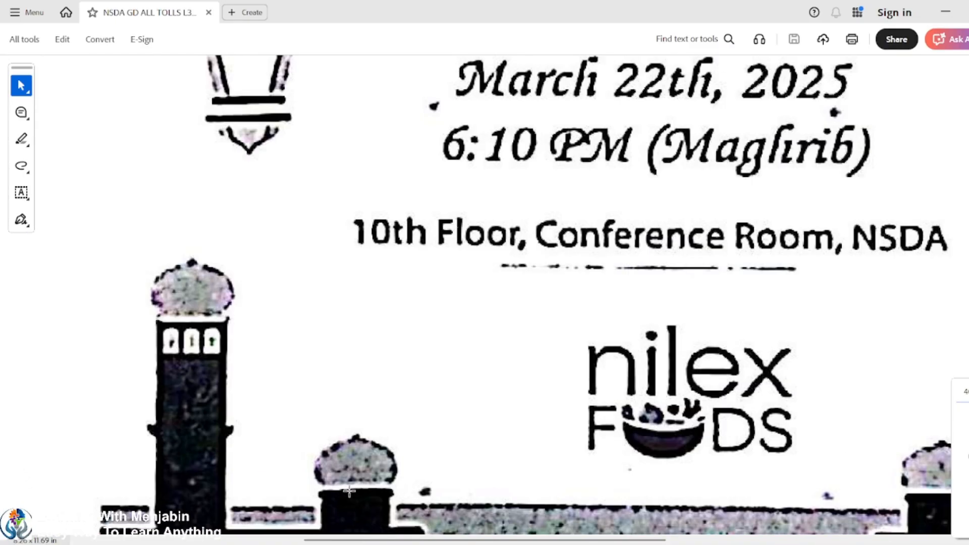
pyautogui.keyDown('ctrl'); pyautogui.scroll(-3, 349, 490); pyautogui.keyUp('ctrl')
pyautogui.keyDown('ctrl'); pyautogui.scroll(5, 349, 489); pyautogui.keyUp('ctrl')
pyautogui.keyDown('ctrl'); pyautogui.scroll(-3, 349, 489); pyautogui.keyUp('ctrl')
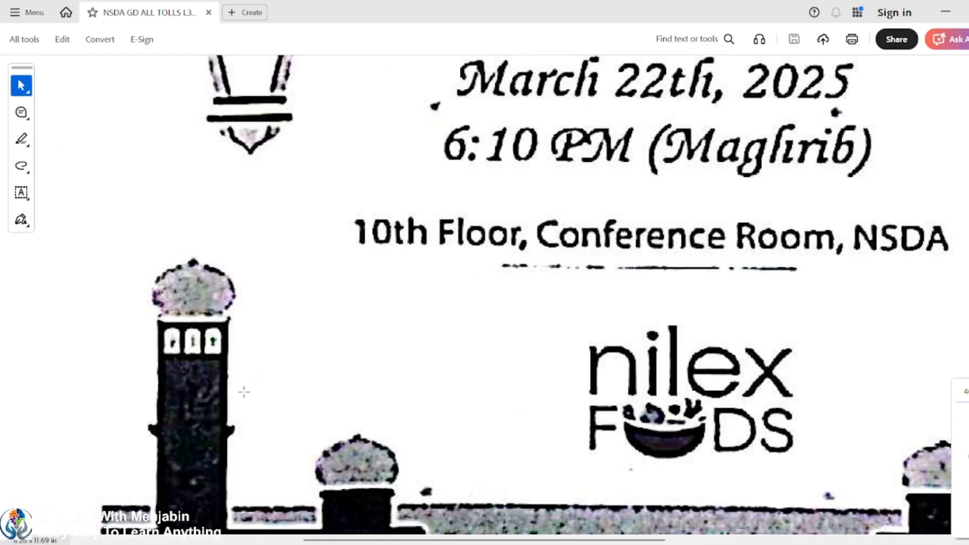
pyautogui.keyDown('ctrl'); pyautogui.scroll(4, 167, 321); pyautogui.keyUp('ctrl')
pyautogui.keyDown('ctrl'); pyautogui.scroll(-4, 167, 322); pyautogui.keyUp('ctrl')
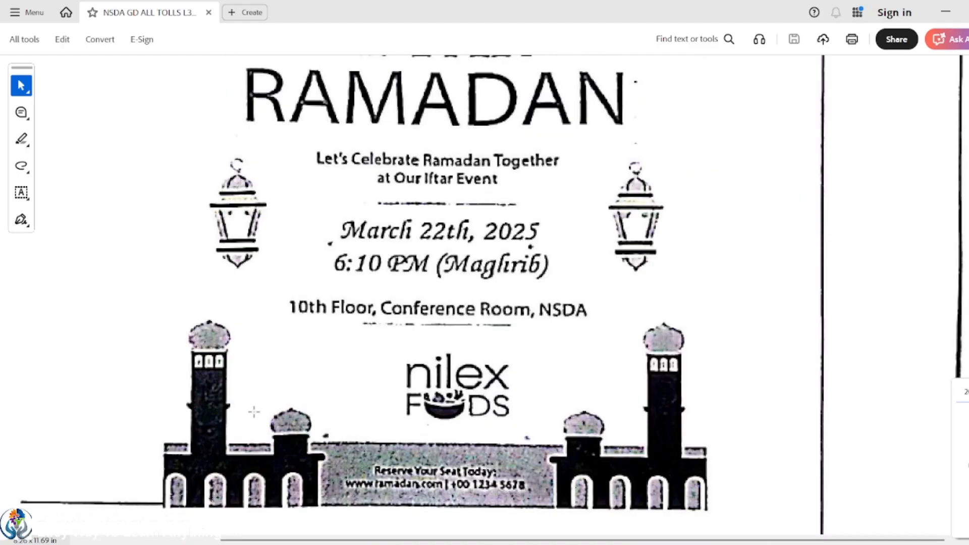
pyautogui.keyDown('ctrl'); pyautogui.scroll(3, 290, 471); pyautogui.keyUp('ctrl')
pyautogui.keyDown('ctrl'); pyautogui.scroll(-1, 861, 100); pyautogui.keyUp('ctrl')
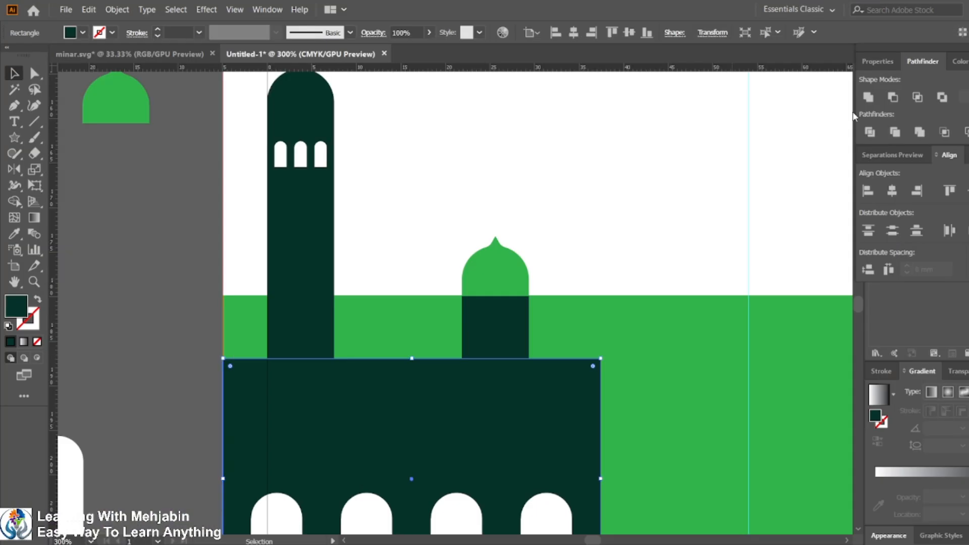
pyautogui.moveTo(461, 418); pyautogui.dragTo(520, 353)
pyautogui.keyDown('alt'); pyautogui.scroll(2, 516, 378); pyautogui.keyUp('alt')
pyautogui.keyDown('alt'); pyautogui.scroll(-1, 516, 378); pyautogui.keyUp('alt')
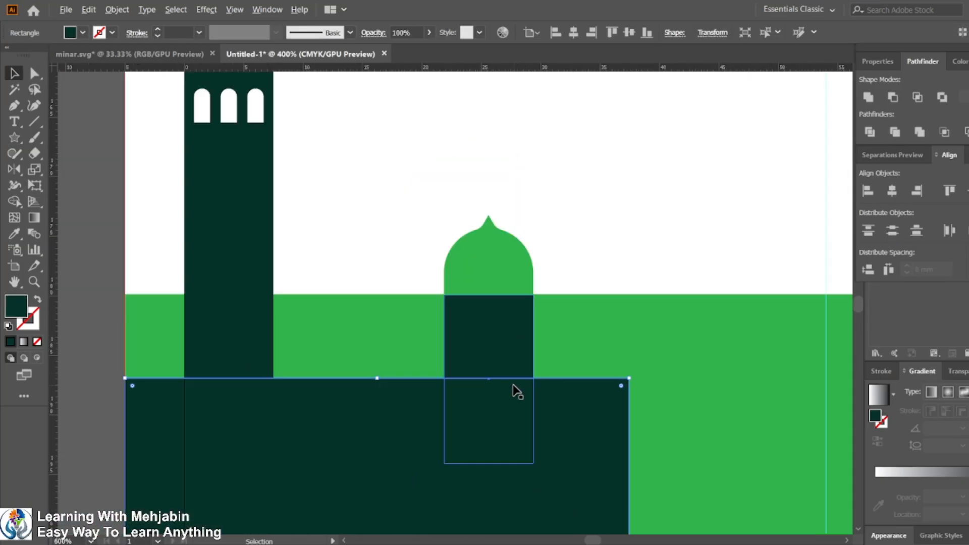
# Step: Draw a thin rectangle about 6.6 × 1.5 mm protruding from the roof's right edge as a ledge
pyautogui.click(15, 137)
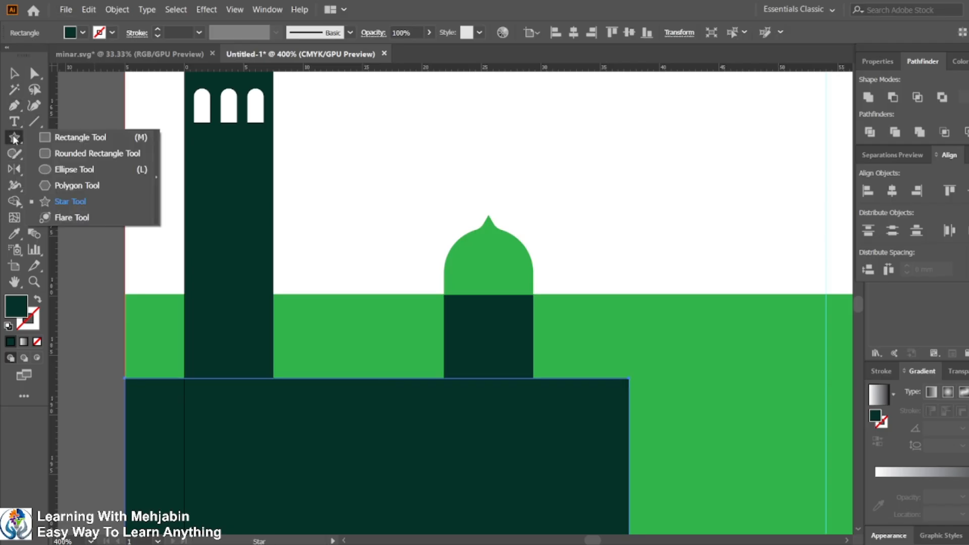
pyautogui.click(94, 136)
pyautogui.moveTo(587, 396)
pyautogui.mouseDown()
pyautogui.moveTo(649, 405)
pyautogui.moveTo(650, 378)
pyautogui.moveTo(665, 378)
pyautogui.mouseUp()
# Step: Round the ledge's right-end corners to 0.75 mm
pyautogui.click(35, 73)
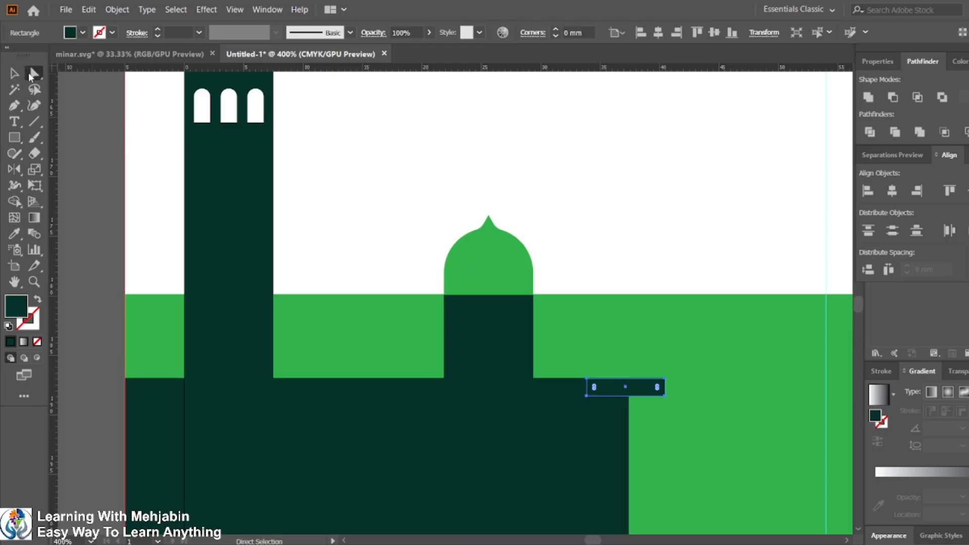
pyautogui.click(664, 378)
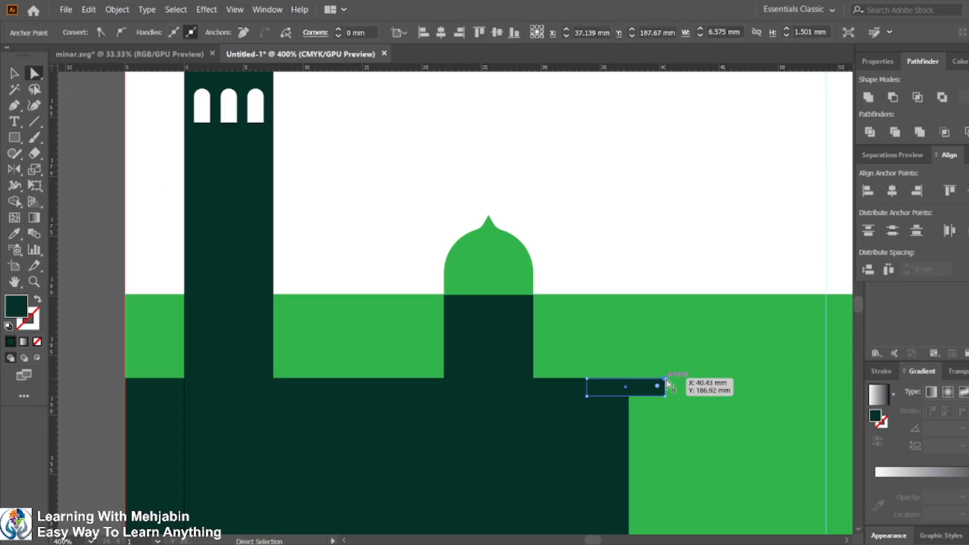
pyautogui.keyDown('shift'); pyautogui.click(665, 395); pyautogui.keyUp('shift')
pyautogui.moveTo(621, 393); pyautogui.dragTo(620, 394)
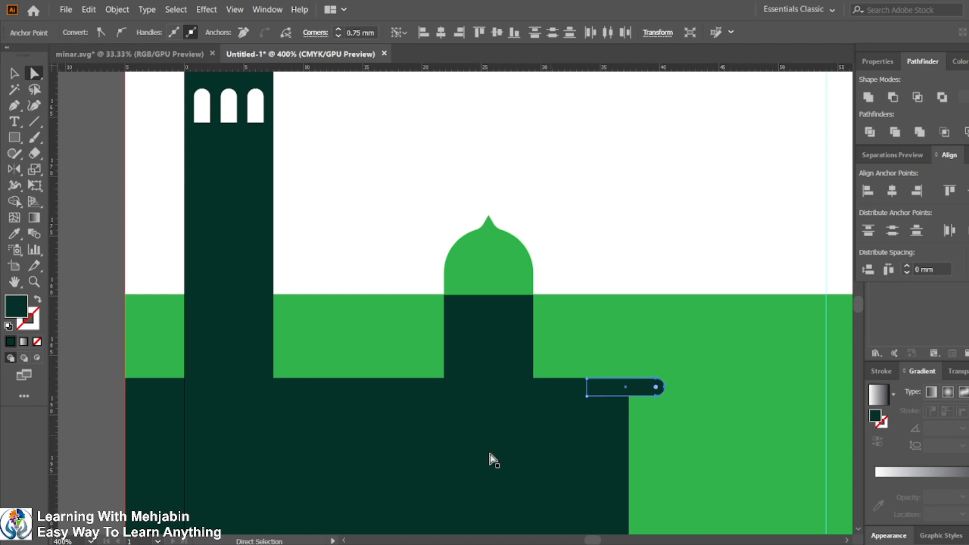
# Step: Unite the ledge with the main building block using Pathfinder
pyautogui.click(19, 74)
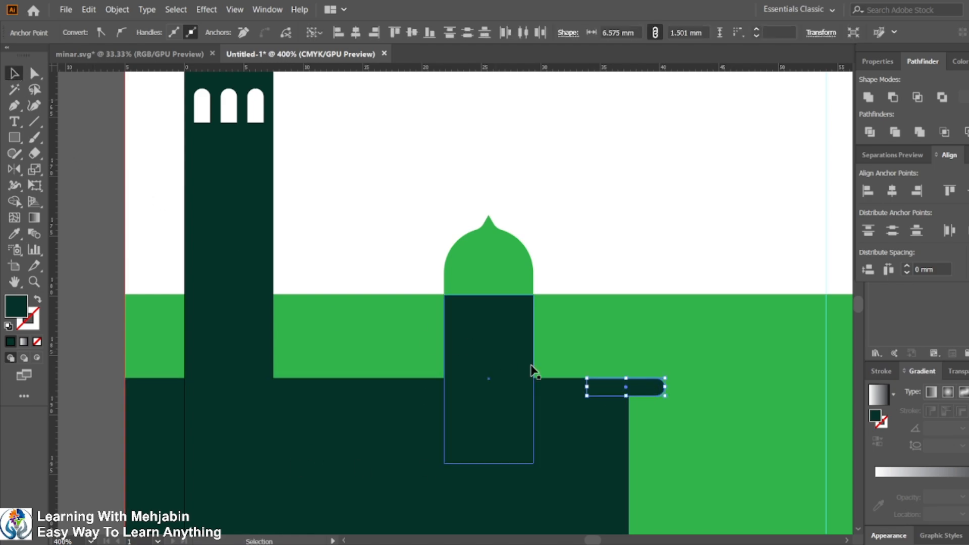
pyautogui.keyDown('shift'); pyautogui.click(593, 437); pyautogui.keyUp('shift')
pyautogui.click(869, 97)
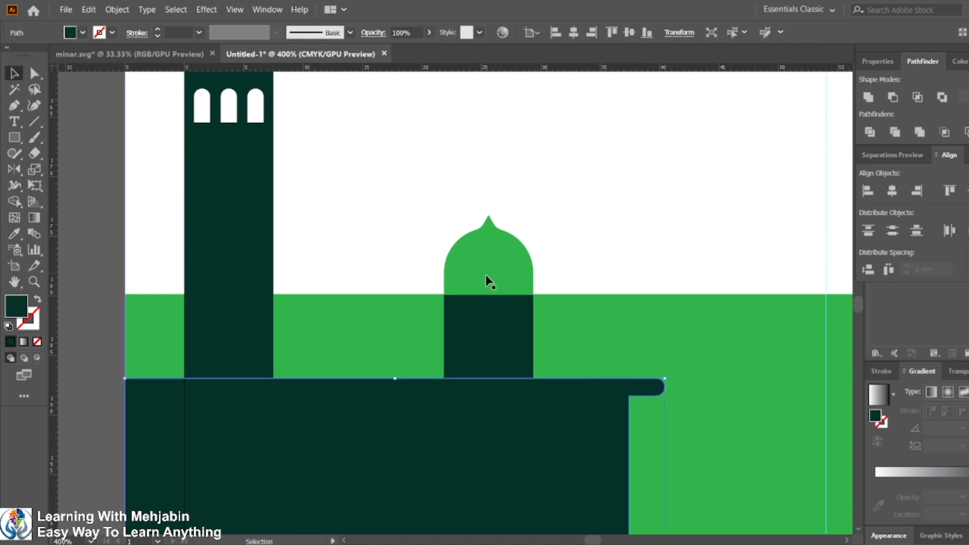
# Step: Draw a thin rectangular band across the base of the central dome
pyautogui.click(485, 331)
pyautogui.scroll(-1, 476, 226)
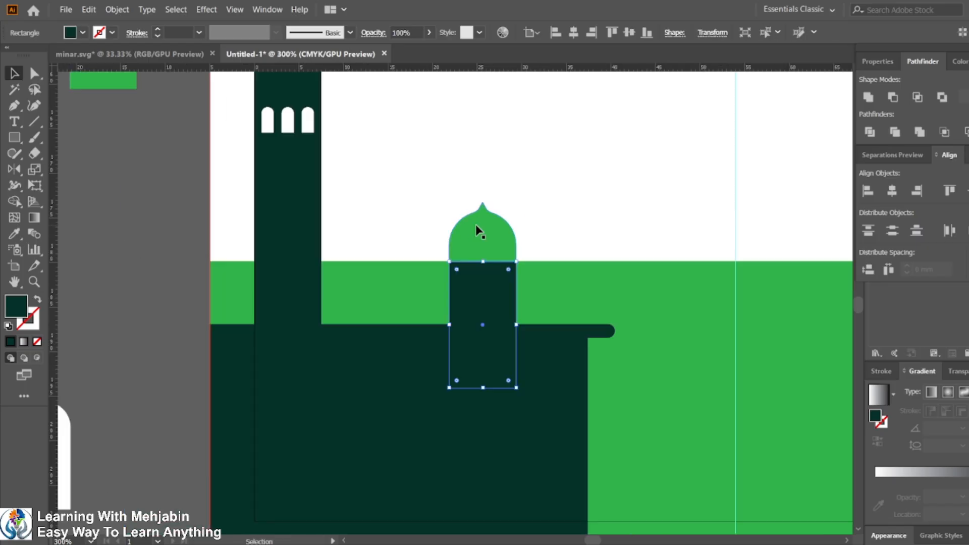
pyautogui.click(14, 140)
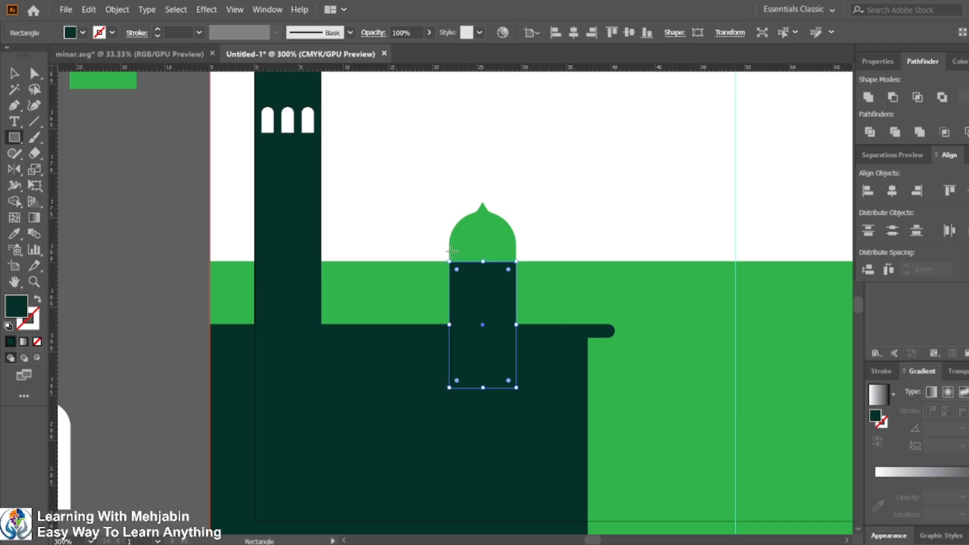
pyautogui.moveTo(449, 252); pyautogui.dragTo(529, 261)
# Step: Center the band horizontally under the dome
pyautogui.click(15, 73)
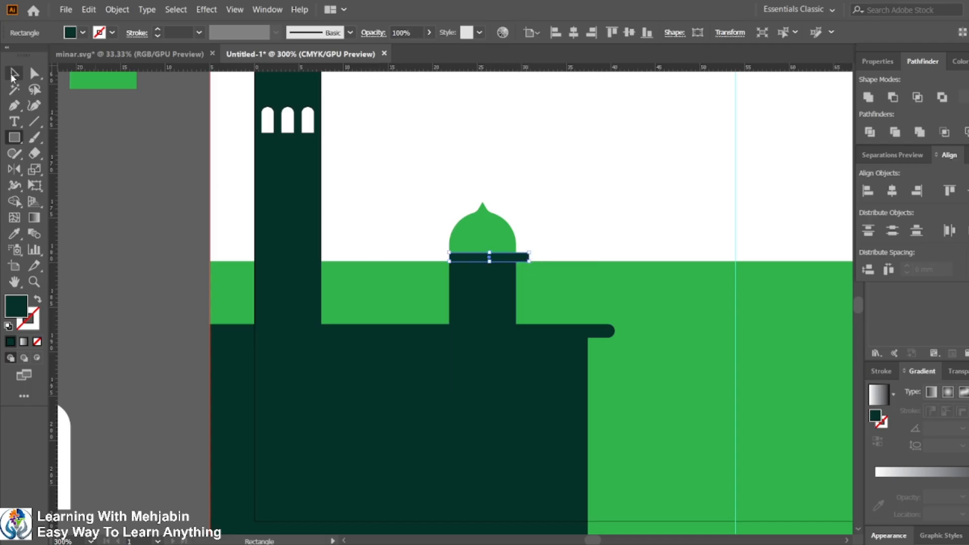
pyautogui.keyDown('shift'); pyautogui.click(483, 233); pyautogui.keyUp('shift')
pyautogui.click(483, 230)
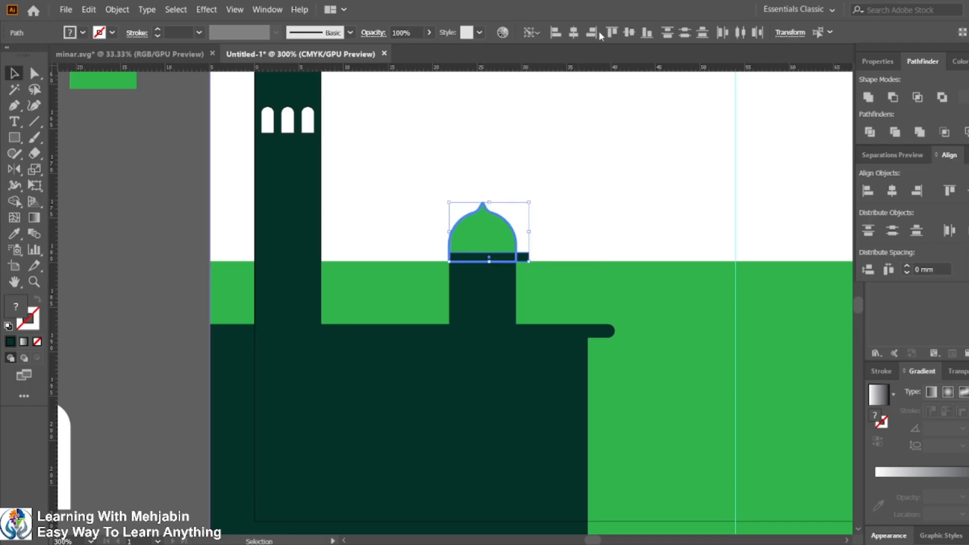
pyautogui.click(574, 33)
pyautogui.click(557, 186)
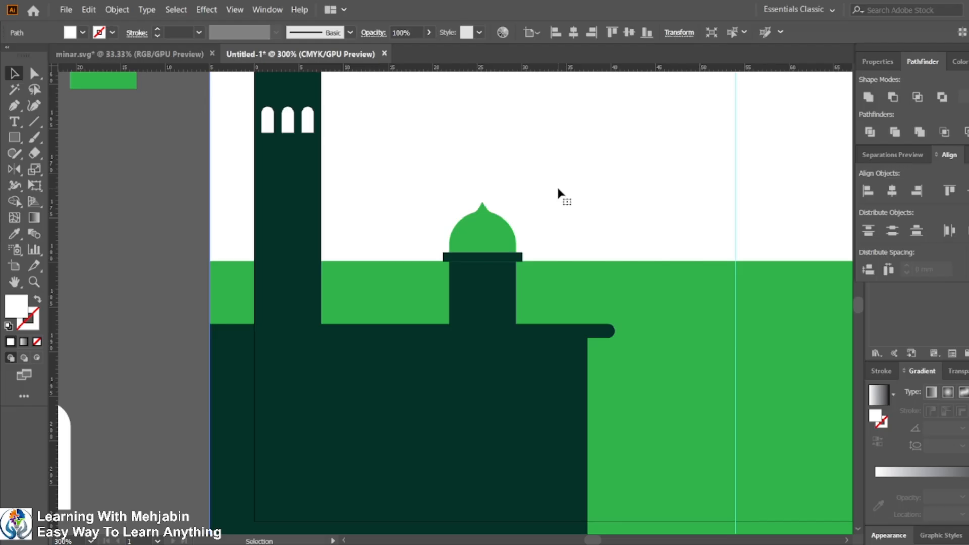
# Step: Subtract the band from the dome with Pathfinder Minus Front to trim the dome's base
pyautogui.click(477, 243)
pyautogui.keyDown('shift'); pyautogui.click(495, 260); pyautogui.keyUp('shift')
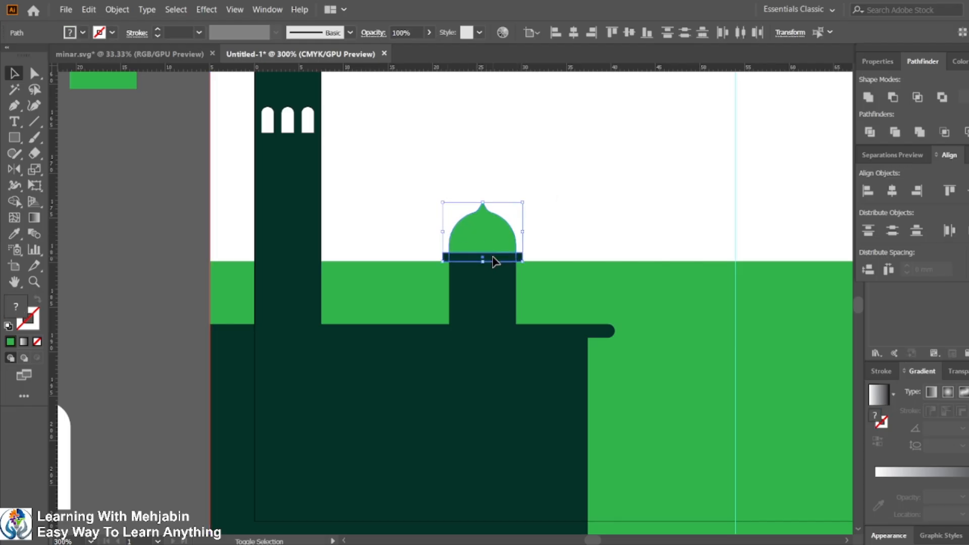
pyautogui.click(893, 97)
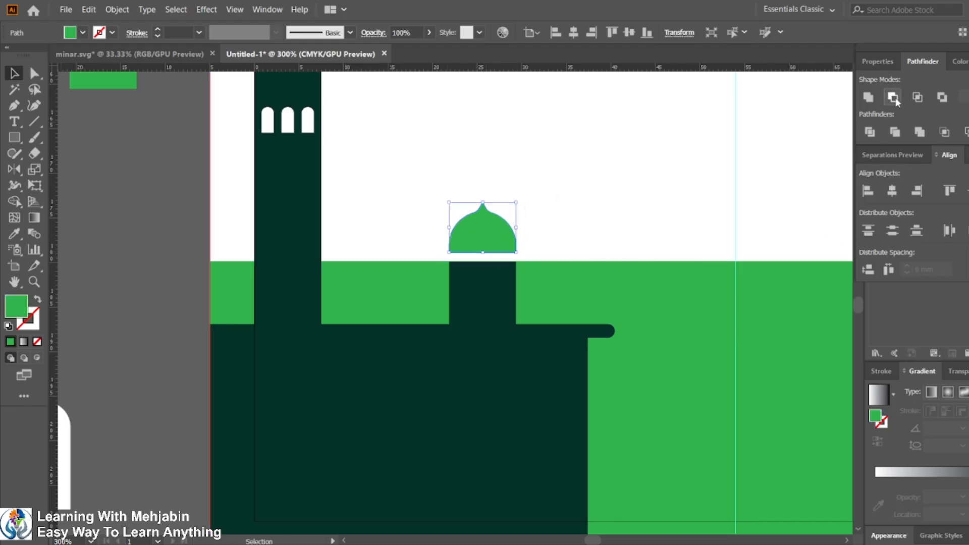
pyautogui.click(119, 238)
pyautogui.scroll(-2, 499, 283)
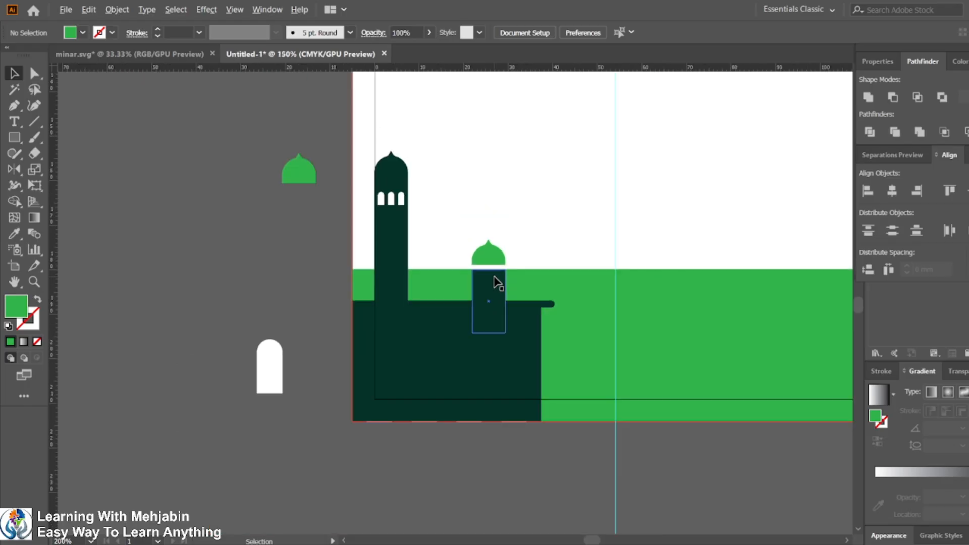
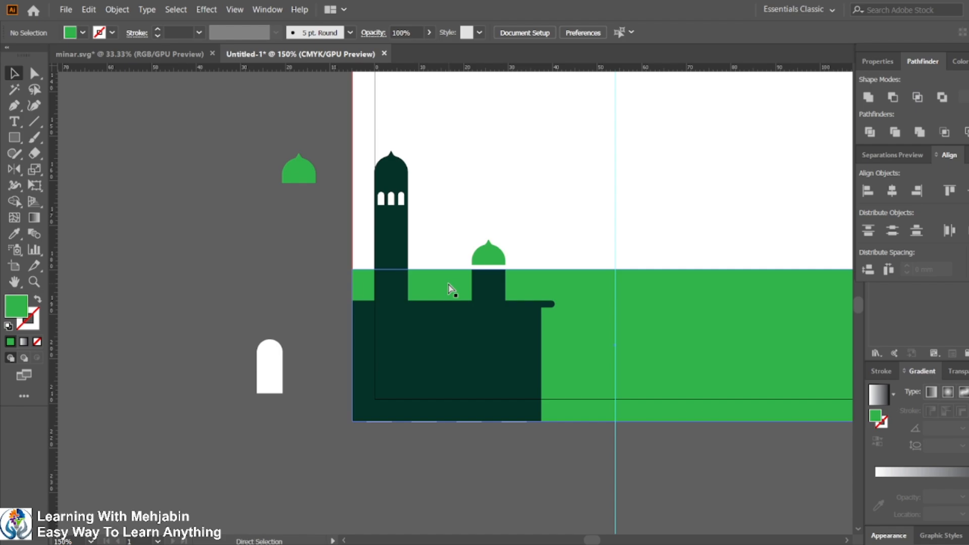
# Step: Undo the dome trim and duplicate its band up onto the minaret, just below the minaret's dome
pyautogui.hotkey('ctrl', 'z')
pyautogui.click(293, 269)
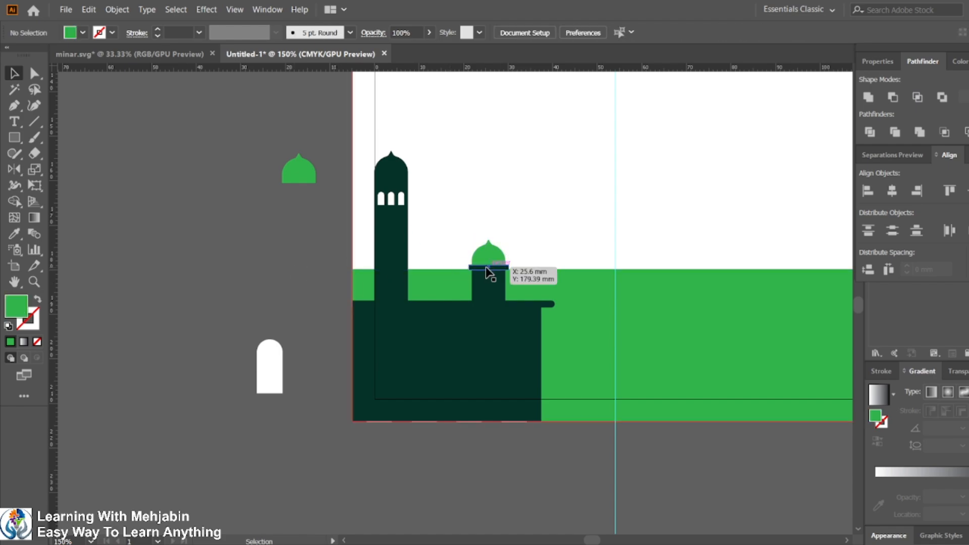
pyautogui.moveTo(489, 273); pyautogui.dragTo(375, 212)
pyautogui.scroll(2, 374, 212)
pyautogui.scroll(3, 401, 276)
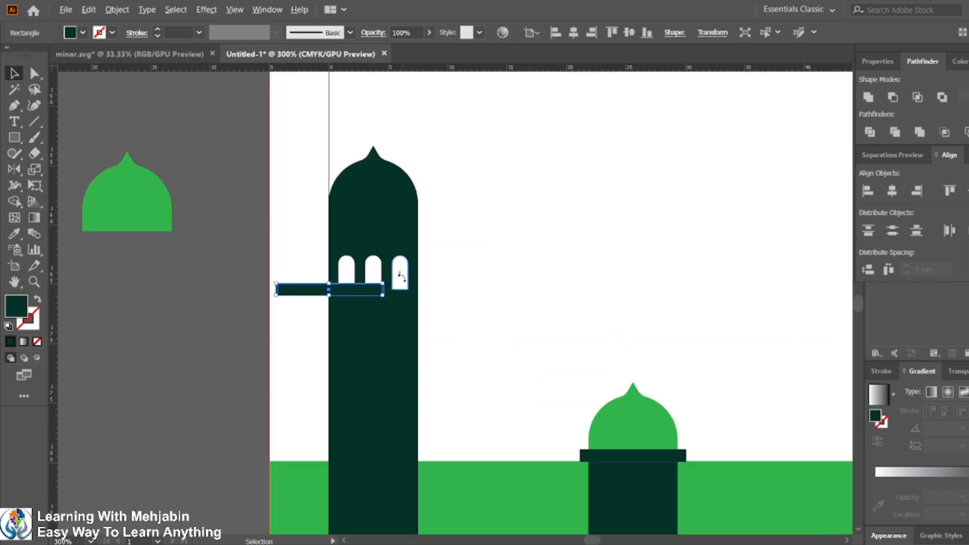
pyautogui.scroll(2, 400, 276)
# Step: Fill the duplicated band white by sampling the white artboard with the Eyedropper
pyautogui.click(15, 233)
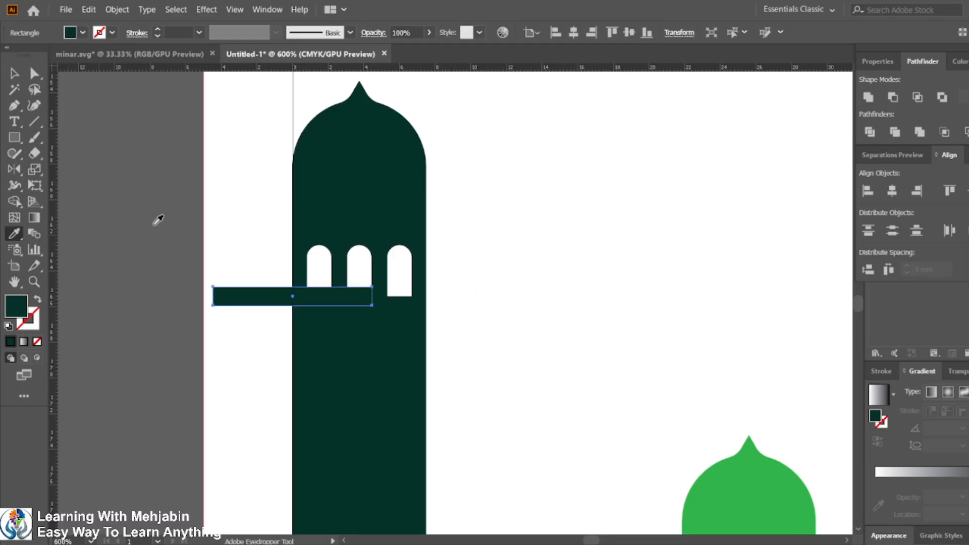
pyautogui.click(227, 201)
pyautogui.click(15, 74)
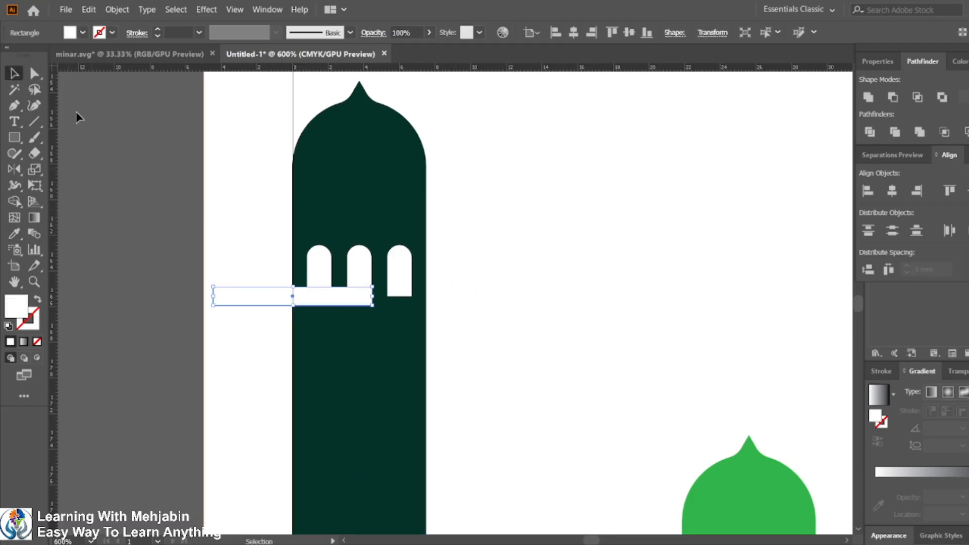
# Step: Align the white band horizontally centered and bottom-aligned with the minaret's dome
pyautogui.keyDown('shift'); pyautogui.click(352, 185); pyautogui.keyUp('shift')
pyautogui.click(353, 187)
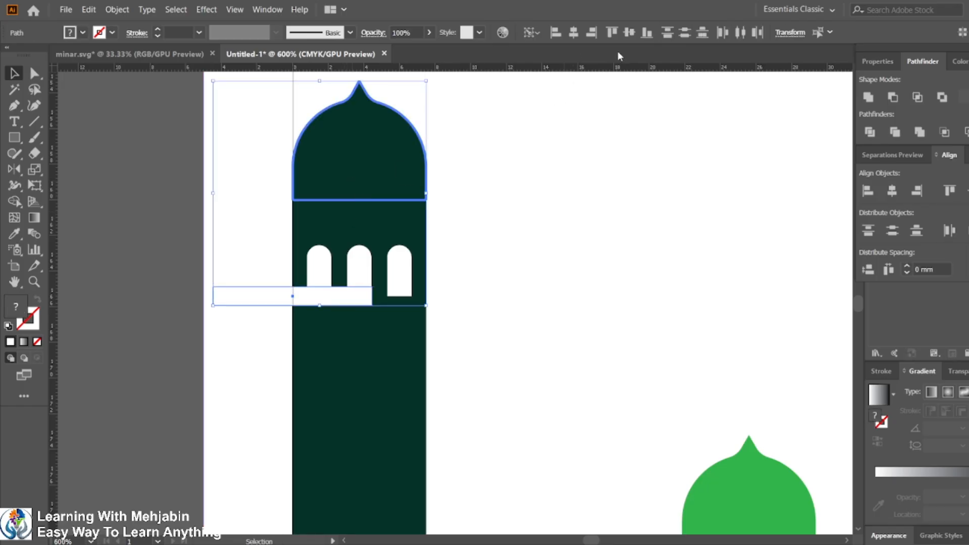
pyautogui.click(573, 33)
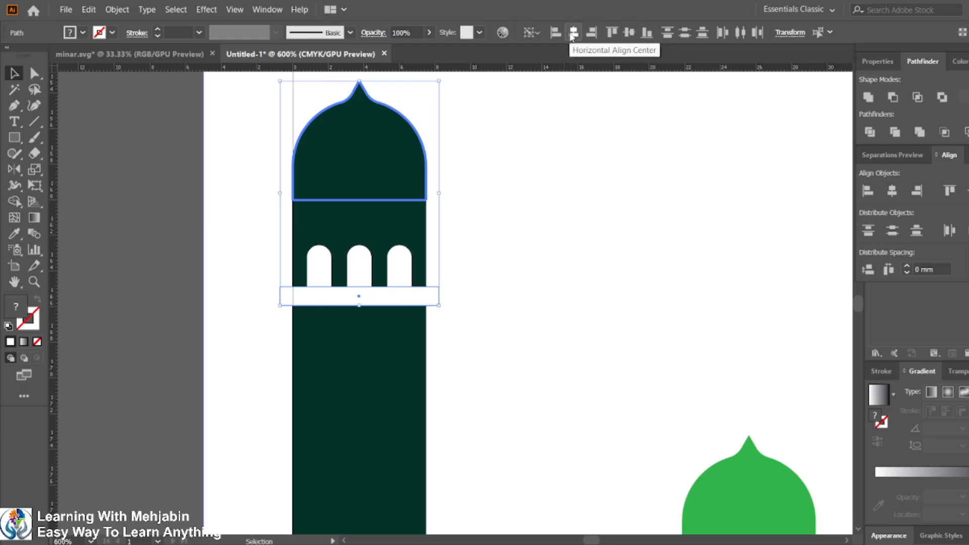
pyautogui.click(646, 33)
# Step: Subtract the band from the minaret's dome with Pathfinder Minus Front to trim its base
pyautogui.click(109, 204)
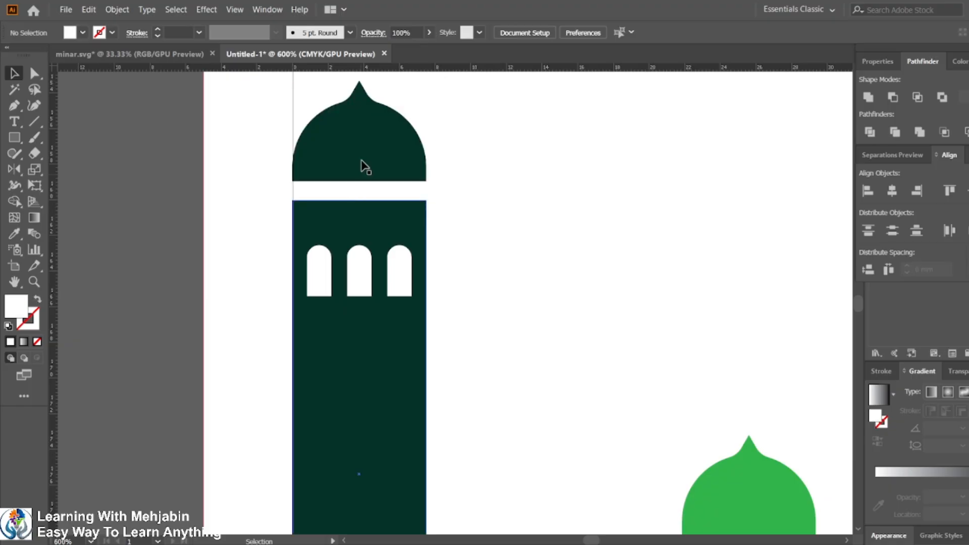
pyautogui.click(362, 160)
pyautogui.keyDown('shift'); pyautogui.click(365, 195); pyautogui.keyUp('shift')
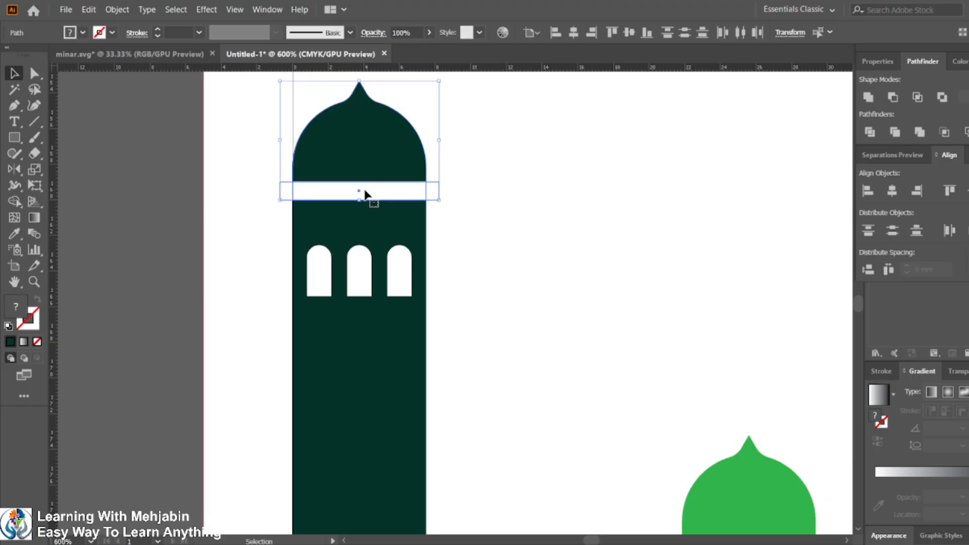
pyautogui.click(893, 97)
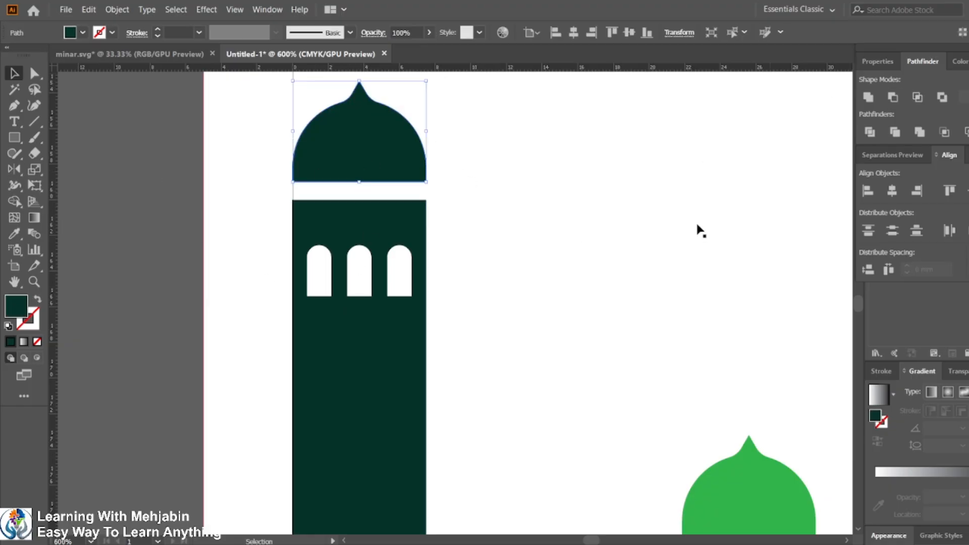
# Step: Cut the three window arches out of the minaret shaft with Pathfinder Minus Front
pyautogui.click(193, 228)
pyautogui.scroll(-3, 421, 225)
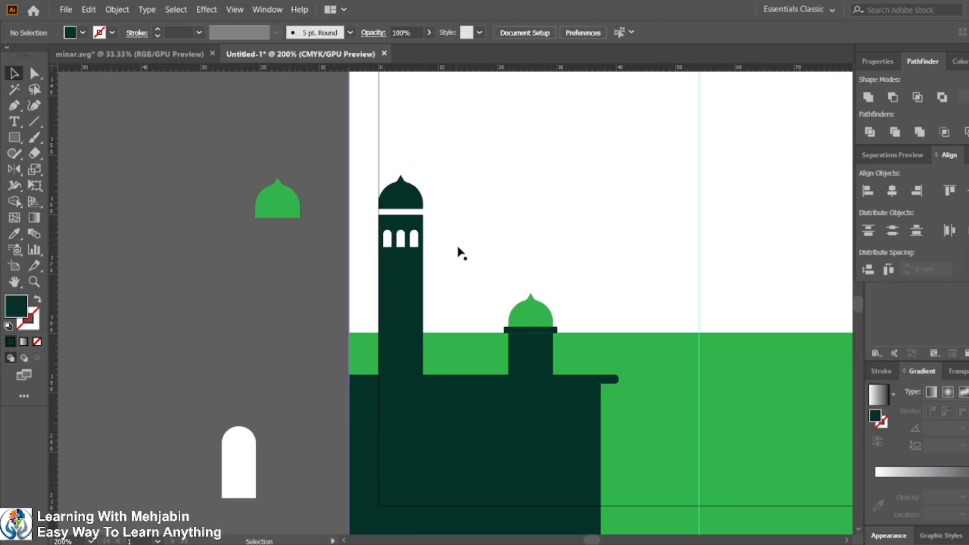
pyautogui.click(403, 269)
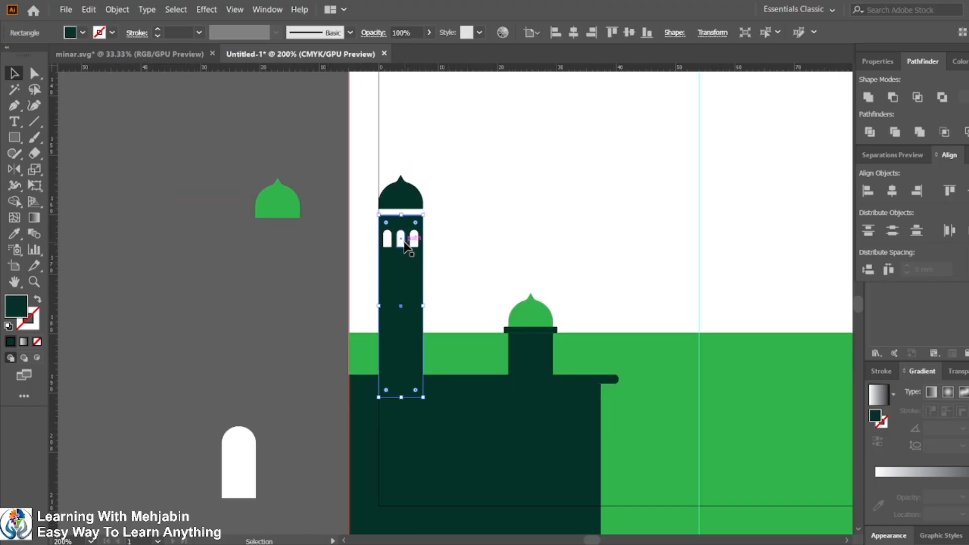
pyautogui.keyDown('shift'); pyautogui.click(405, 245); pyautogui.keyUp('shift')
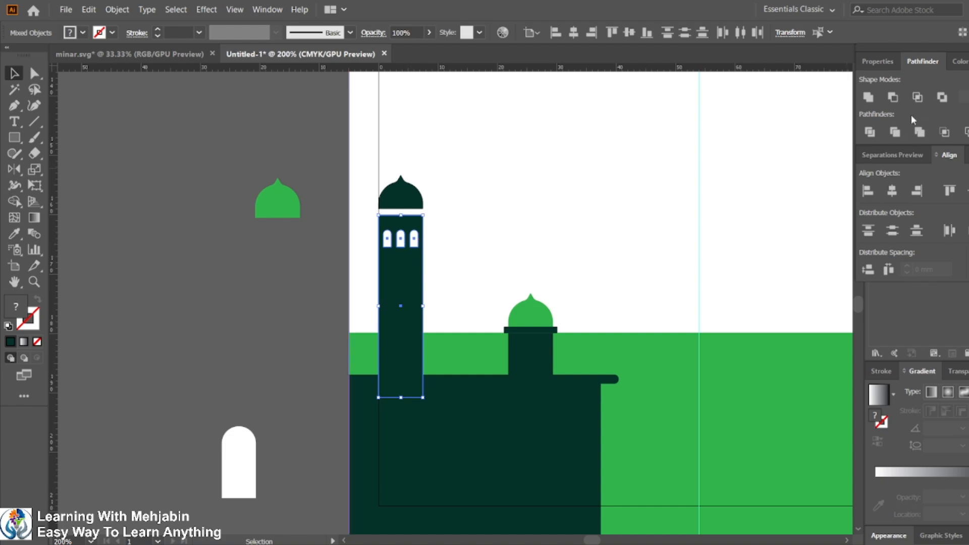
pyautogui.click(893, 97)
pyautogui.click(345, 384)
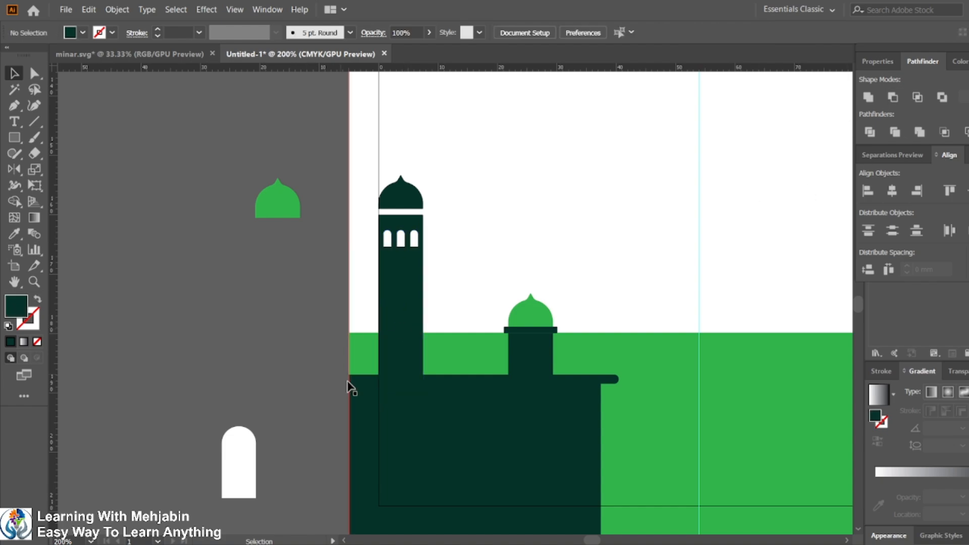
pyautogui.click(407, 333)
pyautogui.keyDown('shift'); pyautogui.click(411, 427); pyautogui.keyUp('shift')
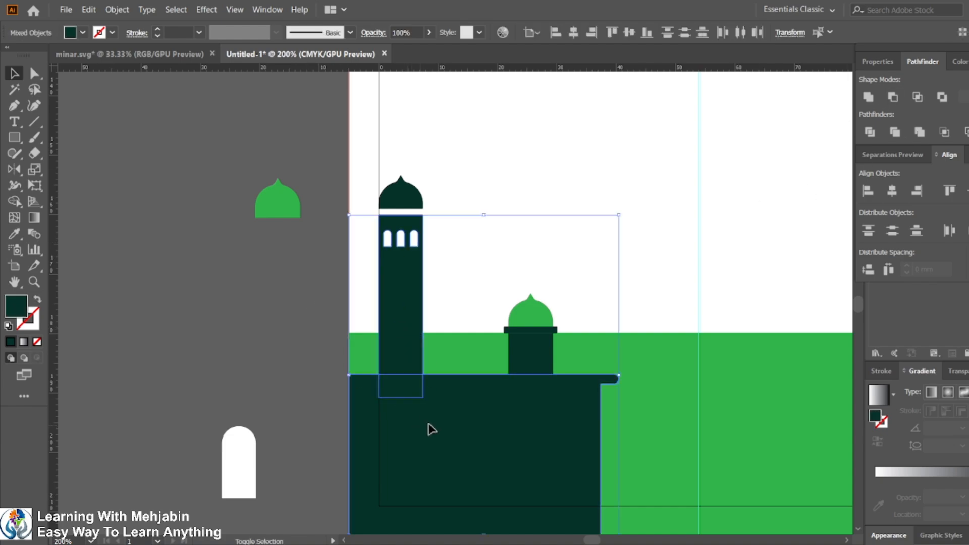
pyautogui.keyDown('shift'); pyautogui.click(526, 396); pyautogui.keyUp('shift')
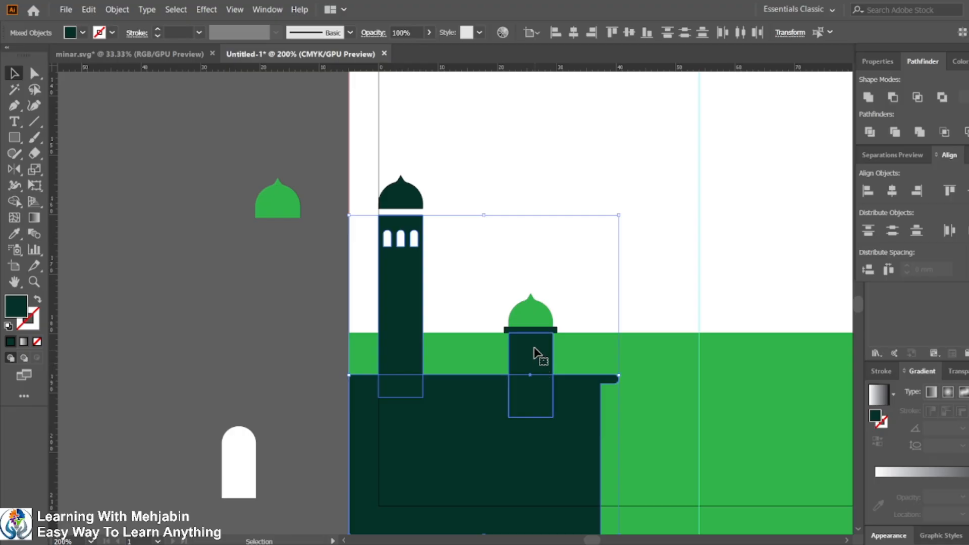
pyautogui.click(216, 336)
# Step: Subtract the band from the small central dome with Pathfinder Minus Front to trim its base again
pyautogui.scroll(-5, 532, 380)
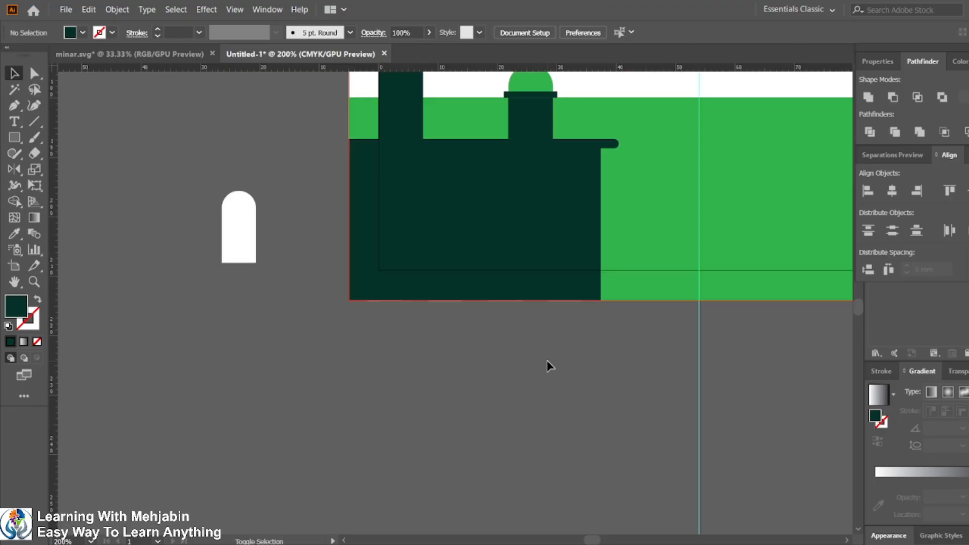
pyautogui.scroll(2, 584, 180)
pyautogui.scroll(1, 550, 255)
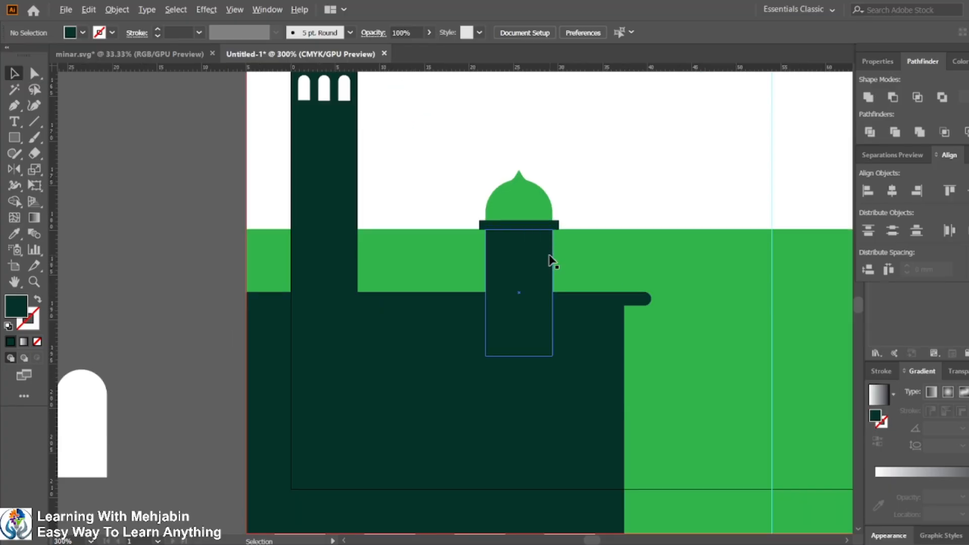
pyautogui.scroll(3, 540, 260)
pyautogui.scroll(1, 480, 234)
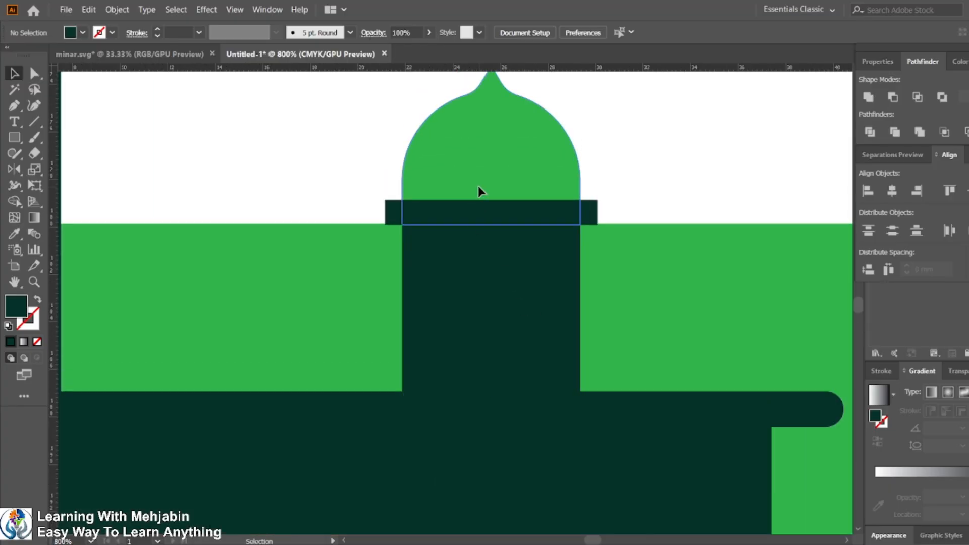
pyautogui.click(477, 187)
pyautogui.keyDown('shift'); pyautogui.click(484, 214); pyautogui.keyUp('shift')
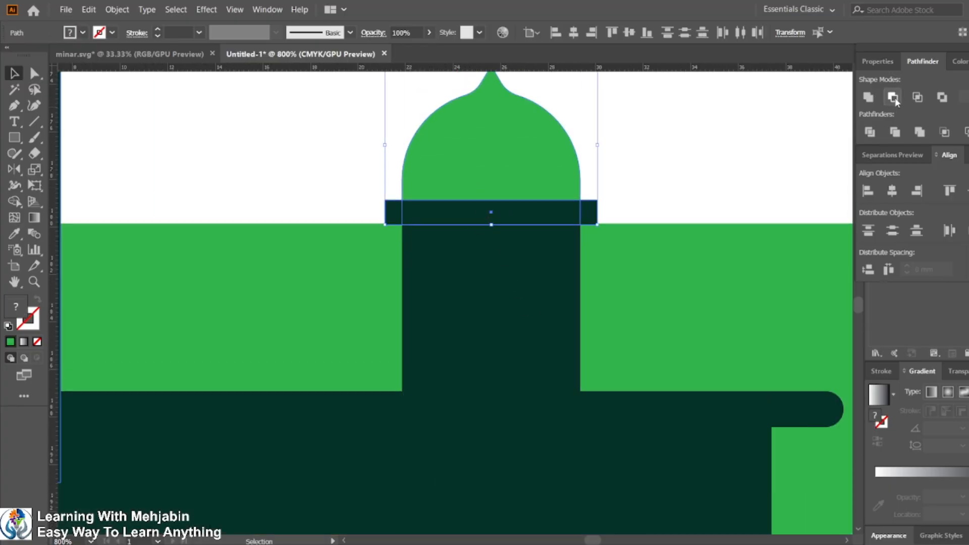
pyautogui.click(895, 101)
# Step: Draw a thin rectangle across the top of the small dome's shaft, slightly wider than the shaft
pyautogui.scroll(-4, 535, 259)
pyautogui.scroll(1, 454, 277)
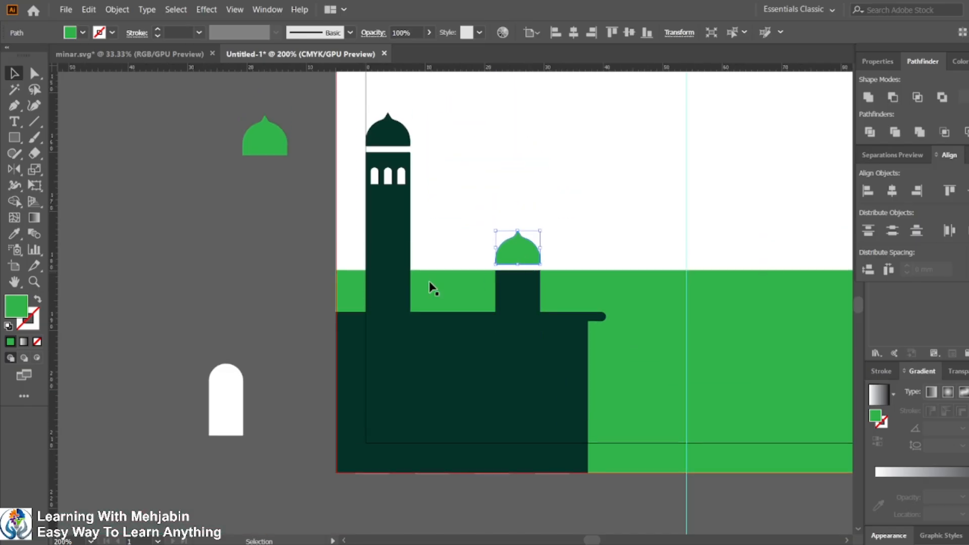
pyautogui.click(288, 250)
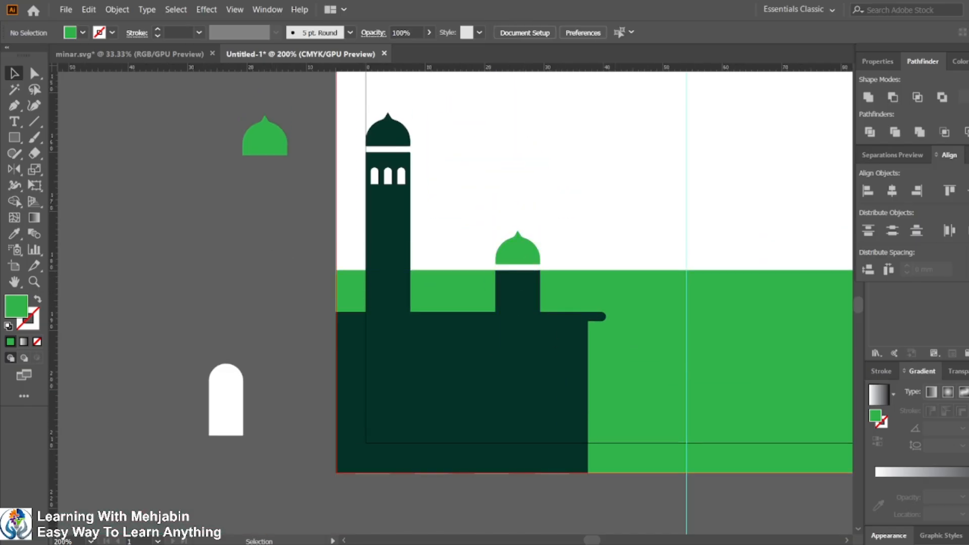
pyautogui.click(721, 543)
pyautogui.click(721, 542)
pyautogui.scroll(3, 525, 279)
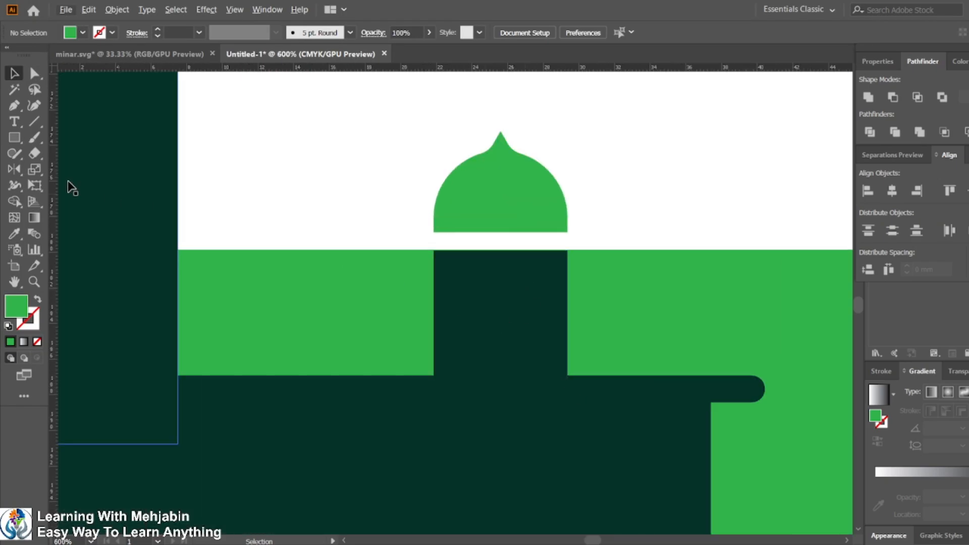
pyautogui.click(19, 137)
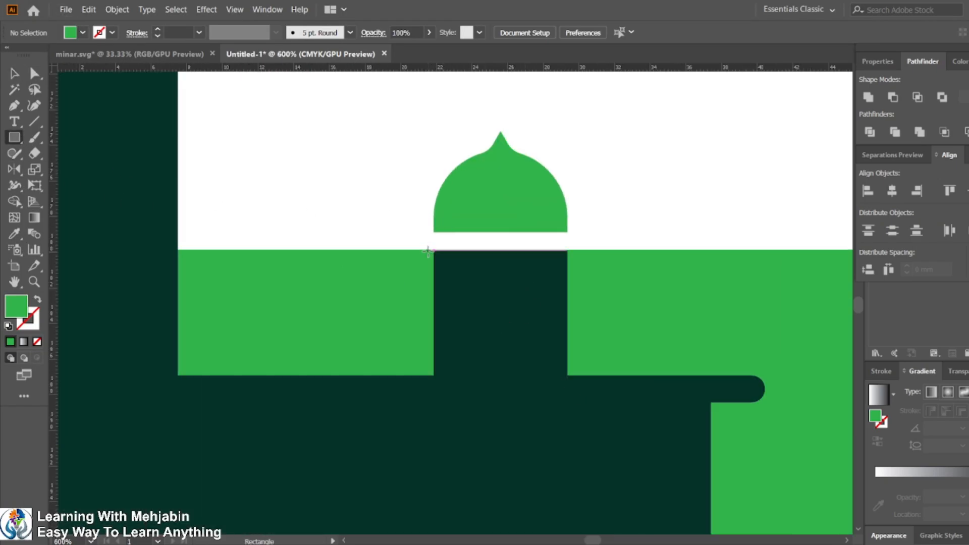
pyautogui.moveTo(428, 251); pyautogui.dragTo(575, 259)
# Step: Fill the new rectangle dark green by sampling the building with the Eyedropper
pyautogui.click(14, 73)
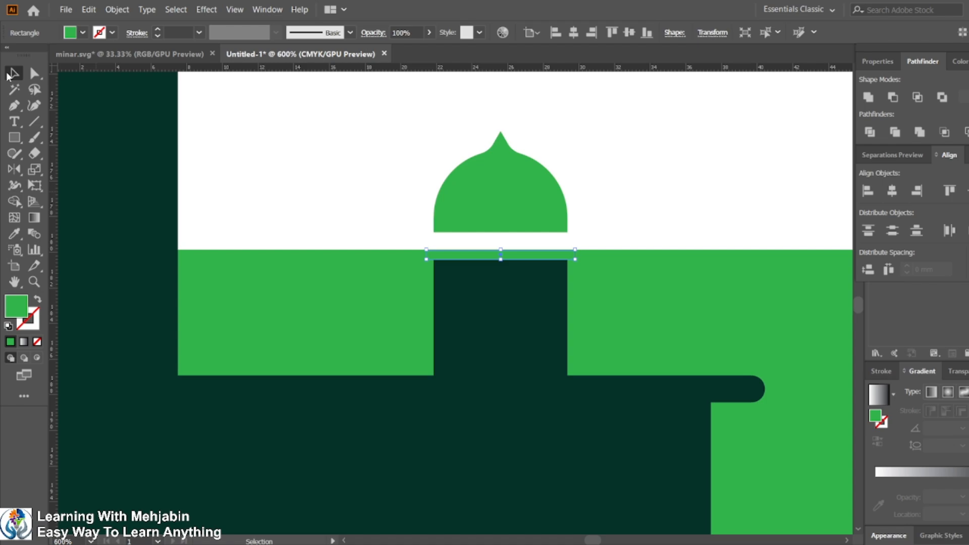
pyautogui.keyDown('shift'); pyautogui.click(495, 338); pyautogui.keyUp('shift')
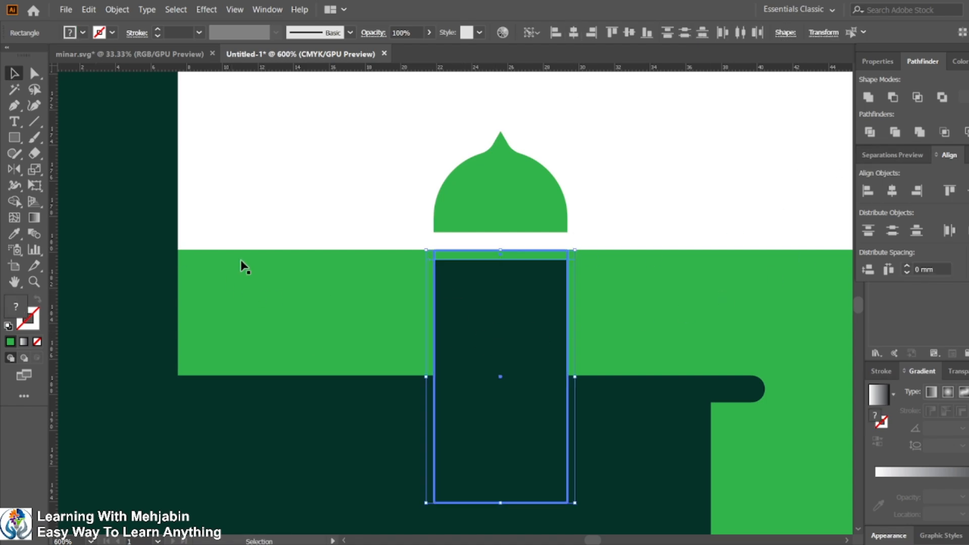
pyautogui.click(14, 233)
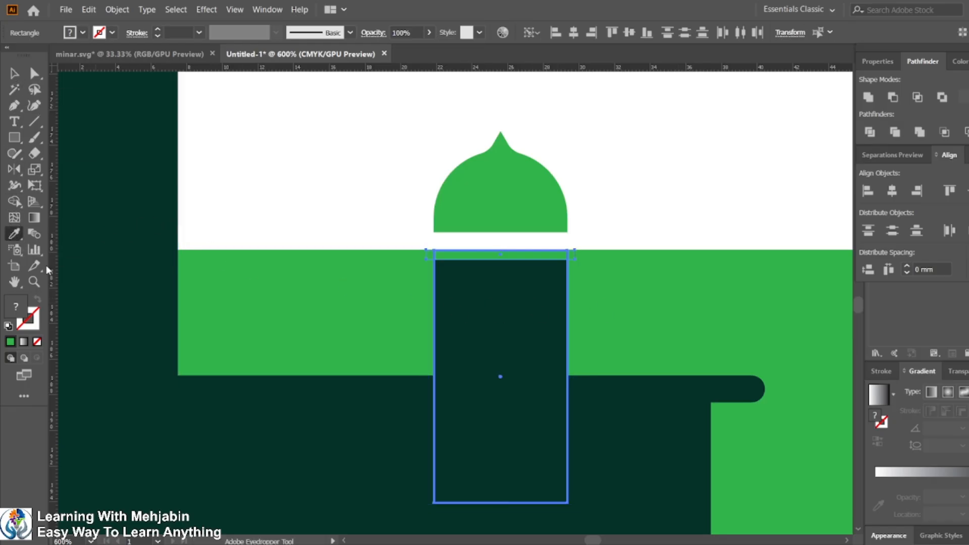
pyautogui.click(333, 428)
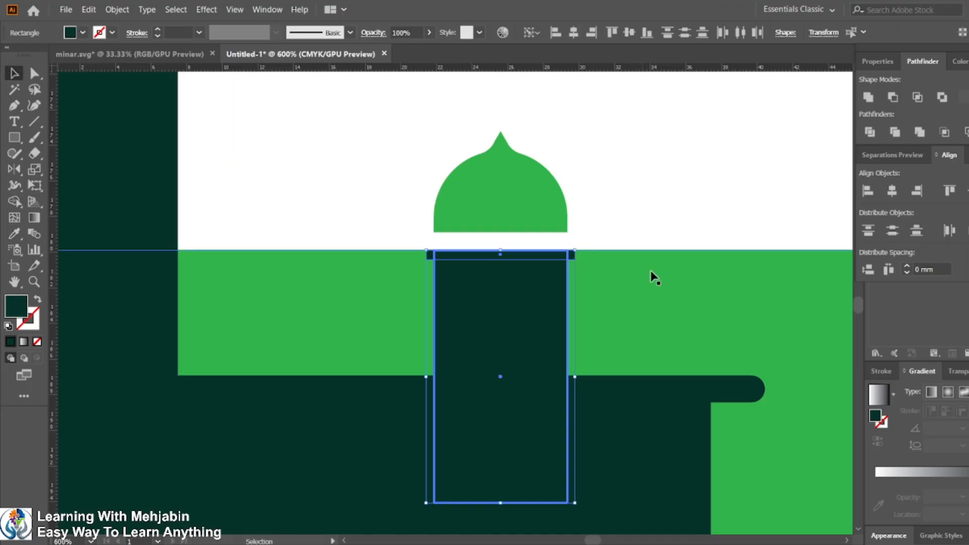
# Step: Round the thin rectangle's corners to about 0.27 mm using the live corner widgets
pyautogui.click(35, 73)
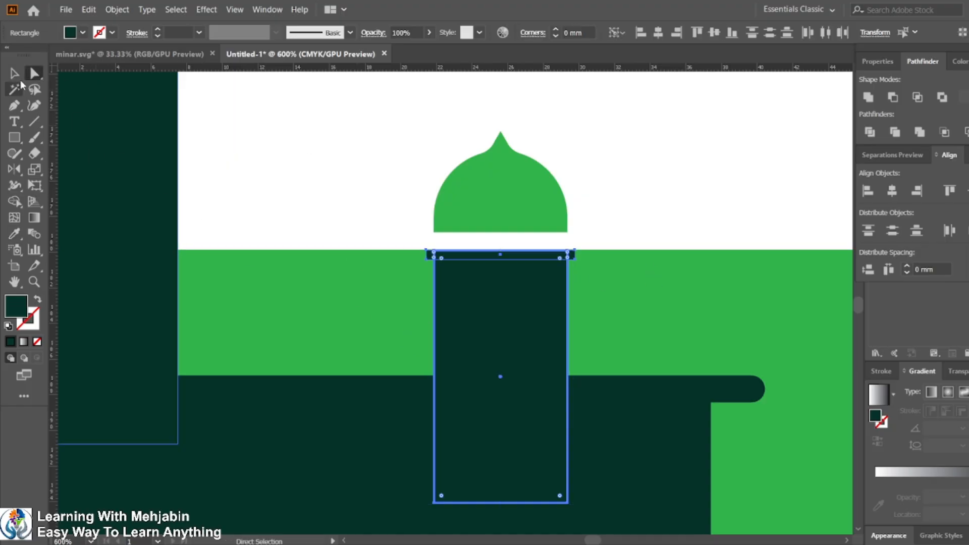
pyautogui.click(15, 74)
pyautogui.click(297, 155)
pyautogui.click(519, 255)
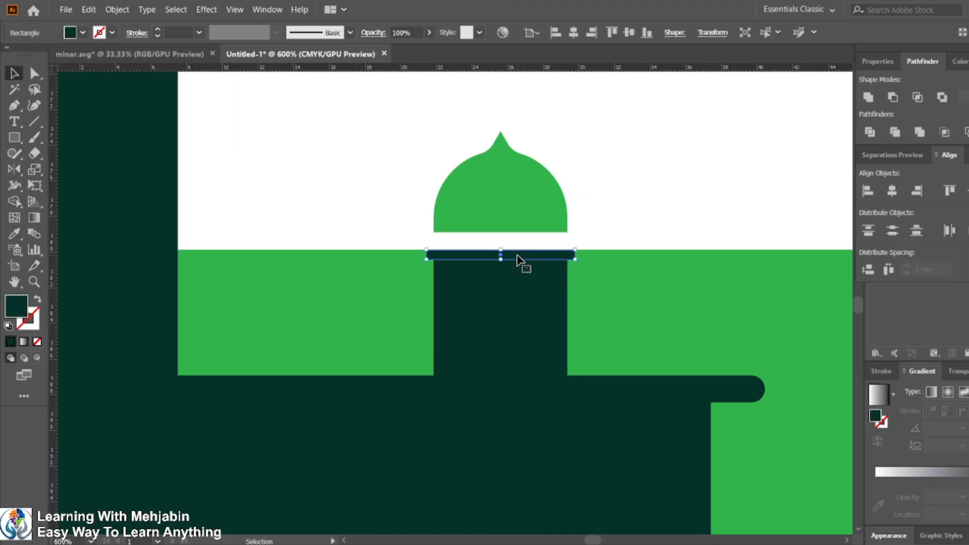
pyautogui.click(35, 74)
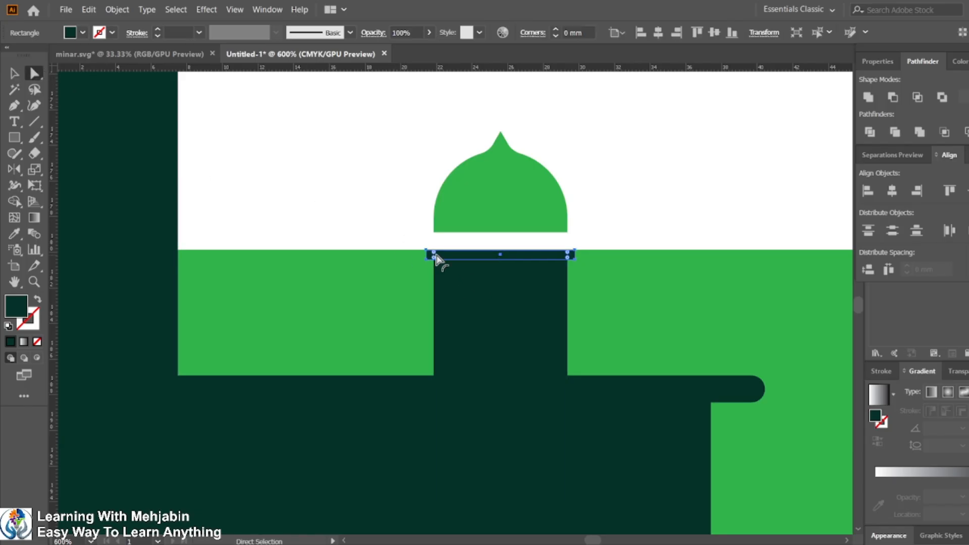
pyautogui.moveTo(433, 258); pyautogui.dragTo(450, 265)
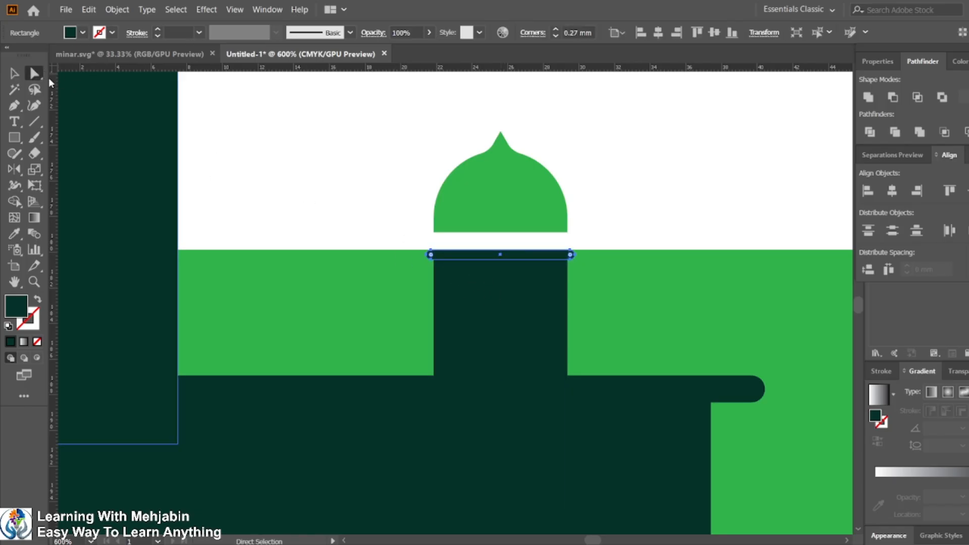
# Step: Unite the rounded rectangle with the small dome's shaft using Pathfinder
pyautogui.click(8, 71)
pyautogui.keyDown('shift'); pyautogui.click(524, 311); pyautogui.keyUp('shift')
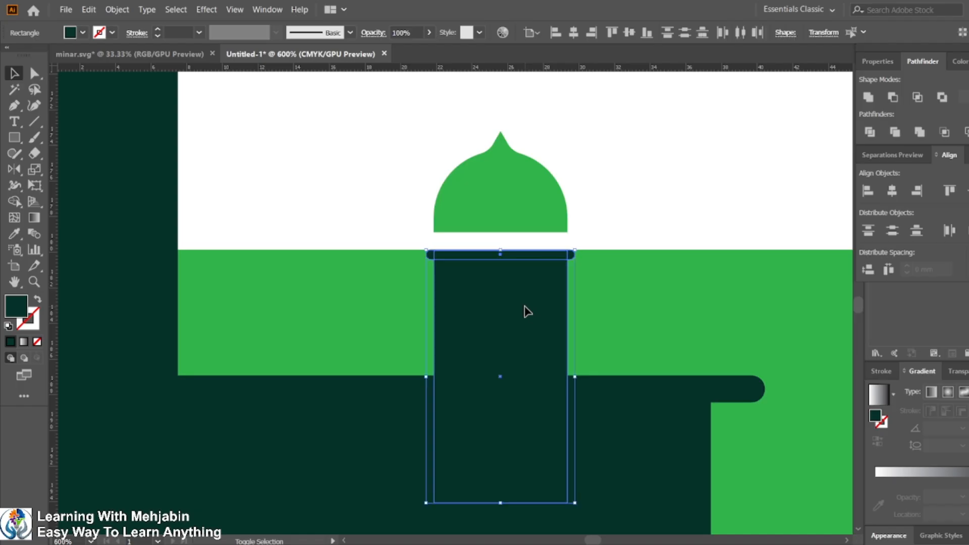
pyautogui.click(895, 98)
pyautogui.scroll(-2, 672, 268)
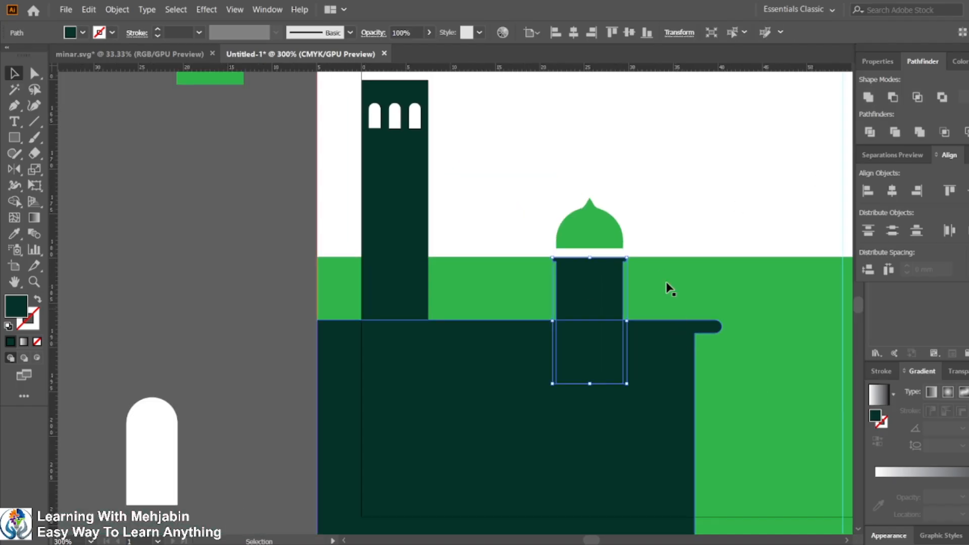
pyautogui.click(659, 208)
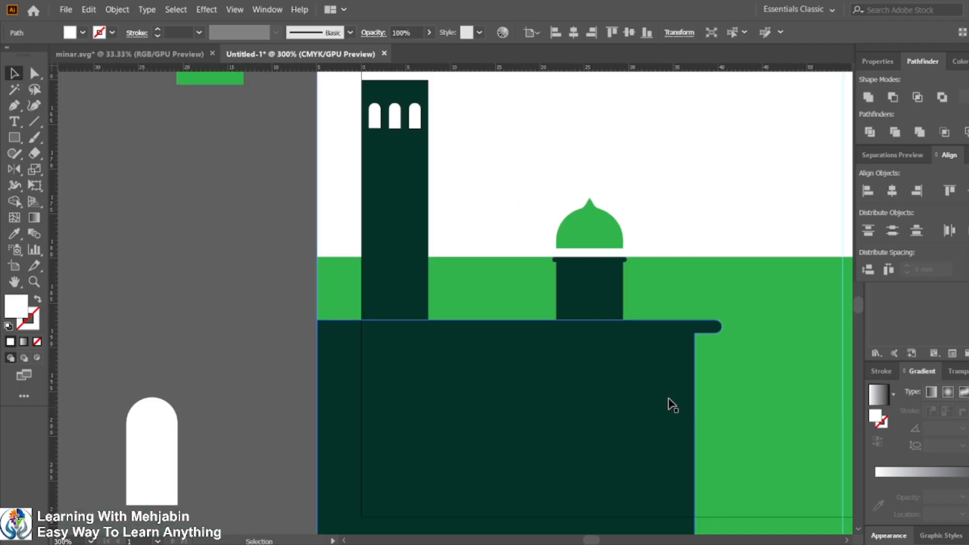
pyautogui.scroll(-2, 671, 369)
pyautogui.moveTo(714, 370); pyautogui.dragTo(584, 357)
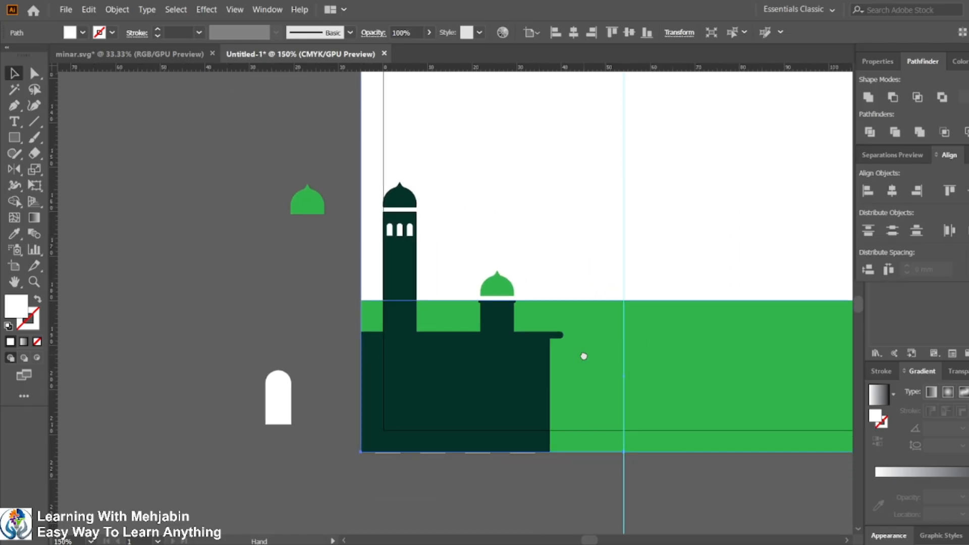
# Step: Unite the small dome's shaft with the building's base using Pathfinder Unite
pyautogui.click(721, 544)
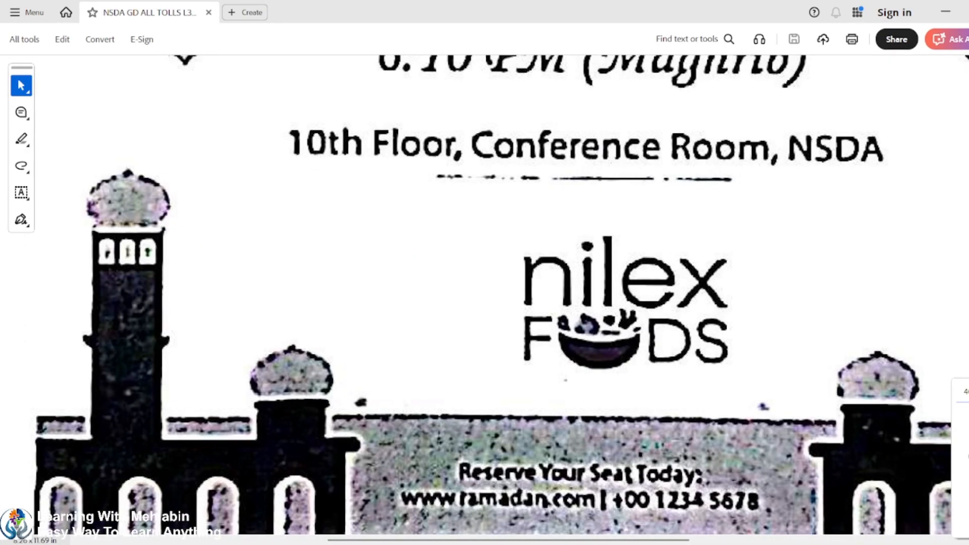
pyautogui.click(720, 544)
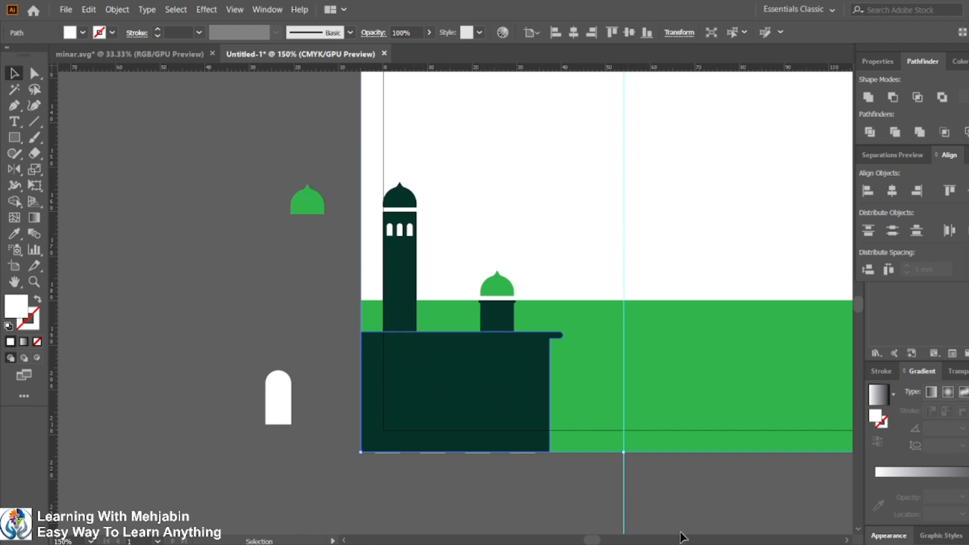
pyautogui.click(729, 544)
pyautogui.click(730, 544)
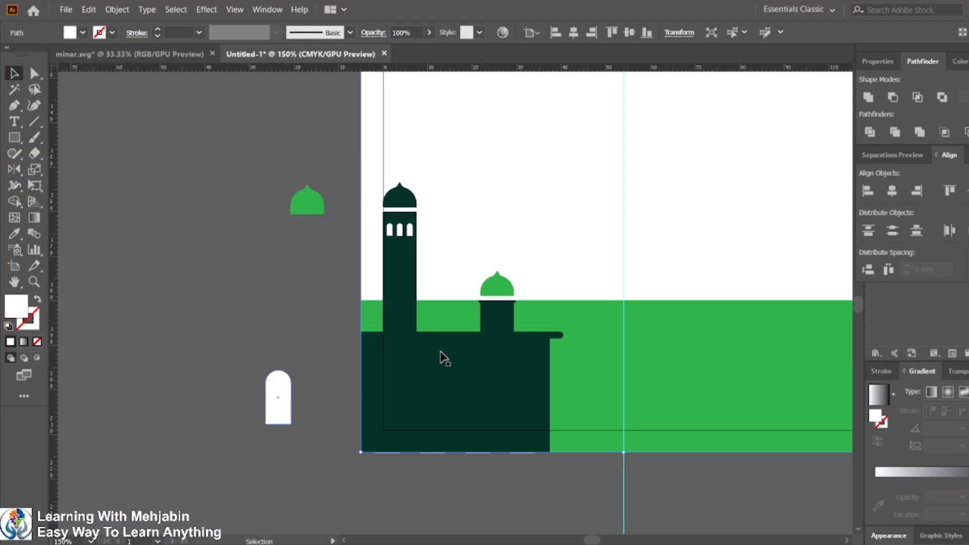
pyautogui.click(506, 341)
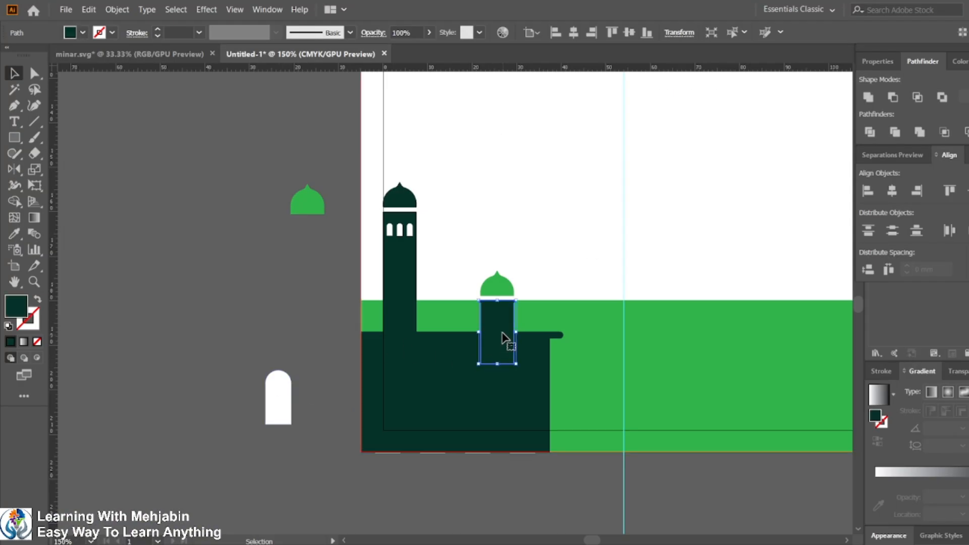
pyautogui.keyDown('shift'); pyautogui.click(528, 404); pyautogui.keyUp('shift')
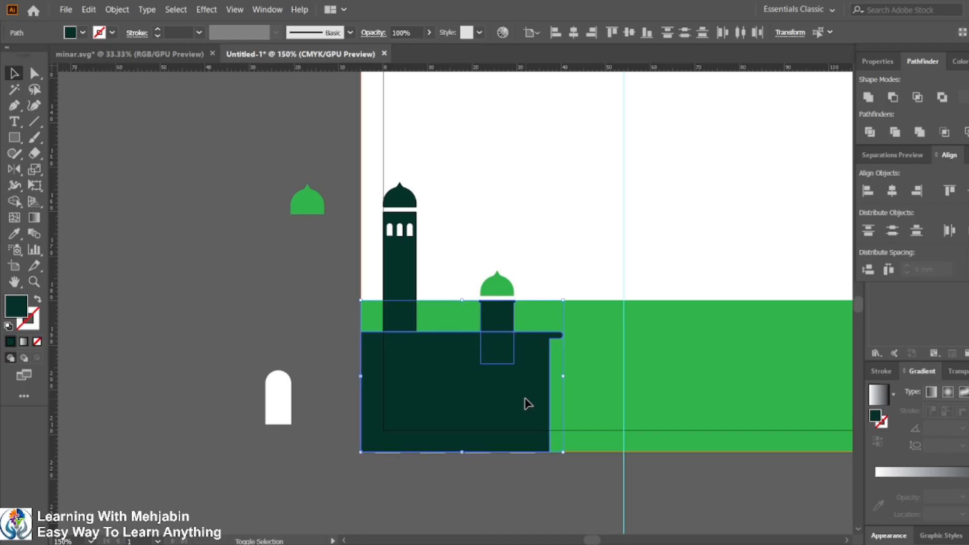
pyautogui.click(869, 97)
# Step: Send the united building to the back and undo the change
pyautogui.press('a')
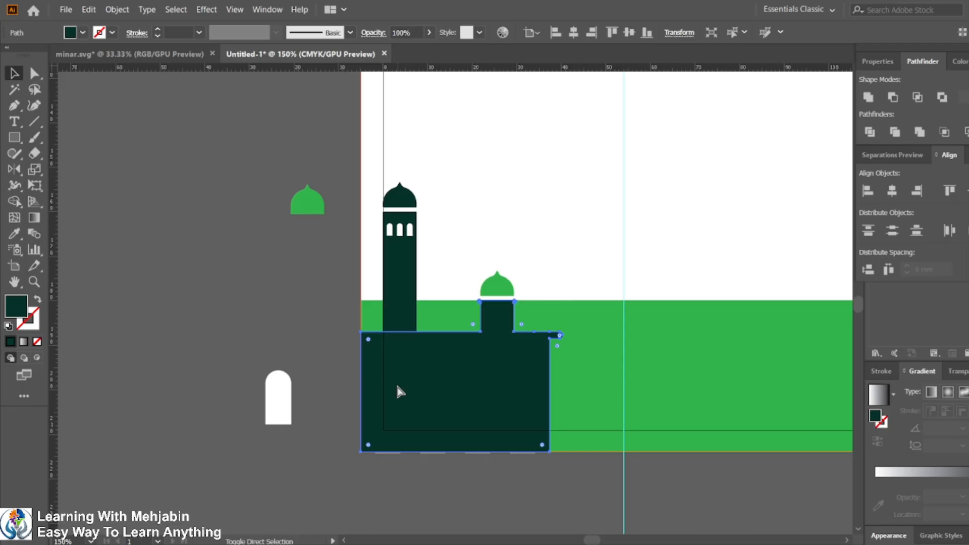
pyautogui.hotkey('ctrl', 'shift', '[')
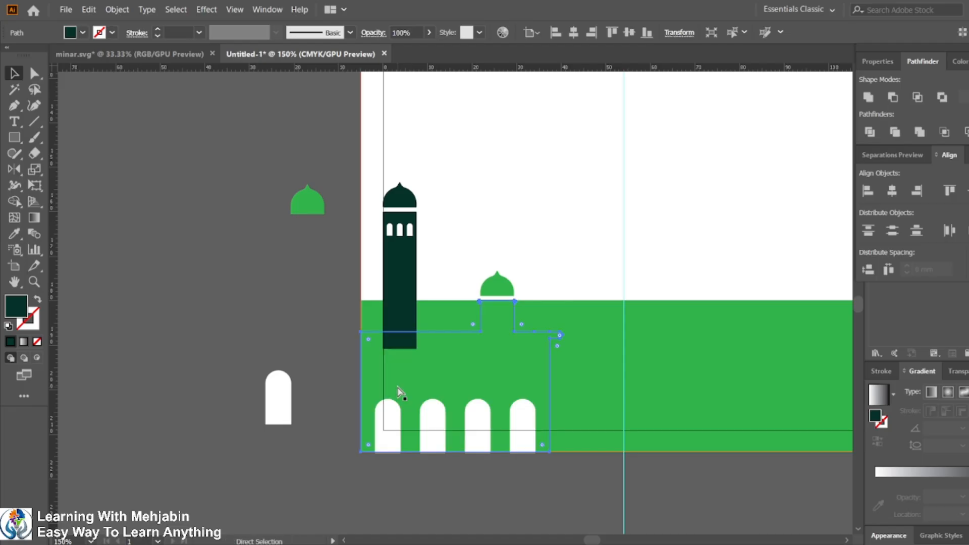
pyautogui.hotkey('ctrl', 'z')
pyautogui.press('v')
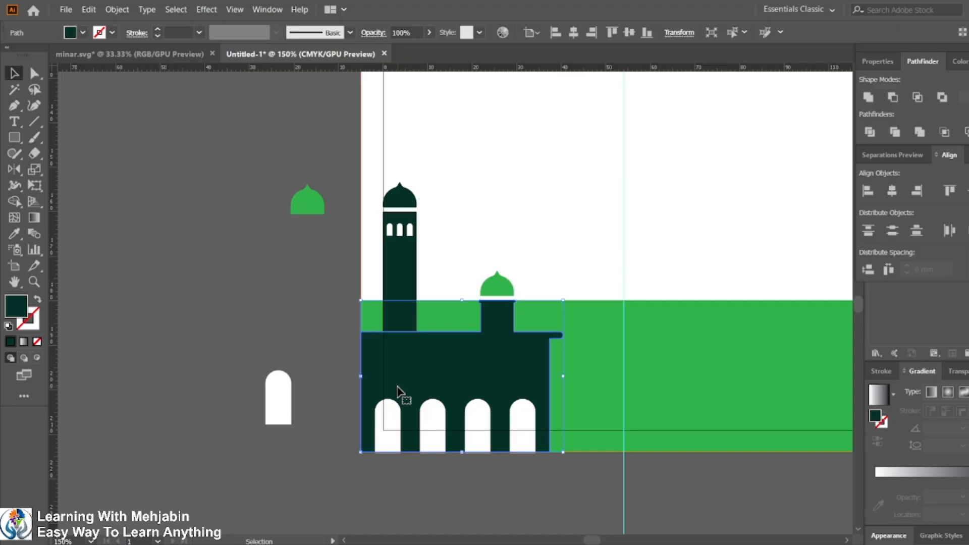
# Step: Unite the tall minaret with the building using Pathfinder Unite
pyautogui.click(407, 298)
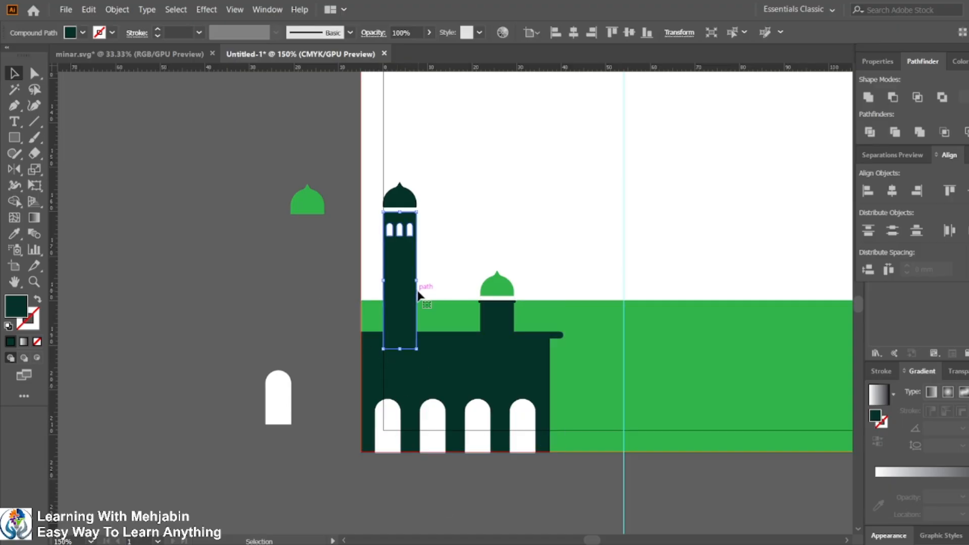
pyautogui.keyDown('shift'); pyautogui.click(477, 356); pyautogui.keyUp('shift')
pyautogui.click(868, 97)
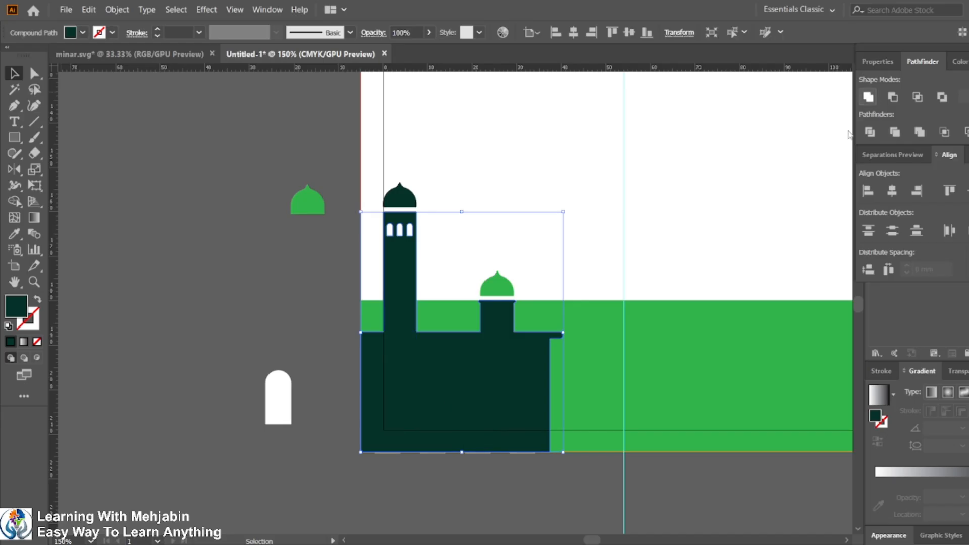
# Step: Bring the four white arches in front of the building and cut them out with Minus Front
pyautogui.click(283, 323)
pyautogui.click(438, 400)
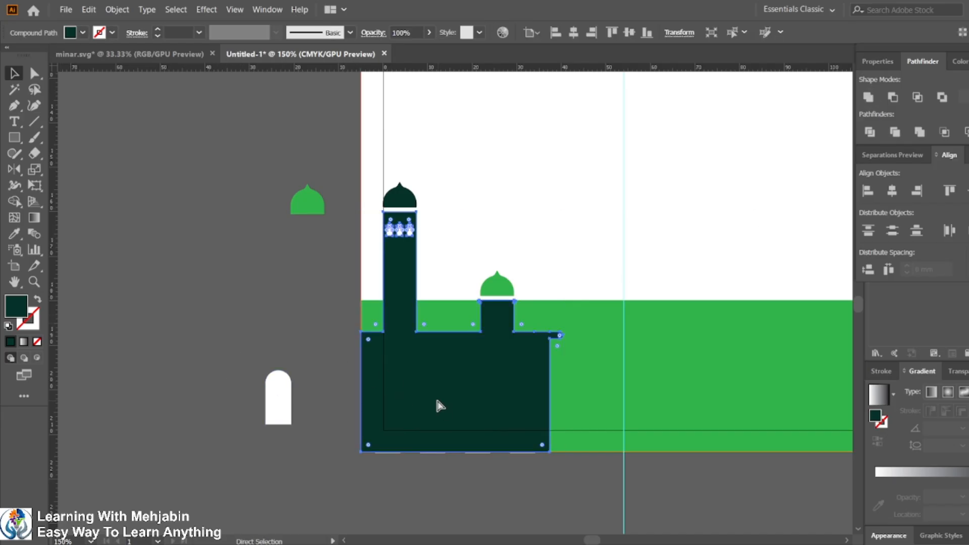
pyautogui.hotkey('ctrl', '[')
pyautogui.hotkey('ctrl', '[')
pyautogui.hotkey('ctrl', '[')
pyautogui.hotkey('ctrl', '[')
pyautogui.hotkey('ctrl', '[')
pyautogui.hotkey('ctrl', ']')
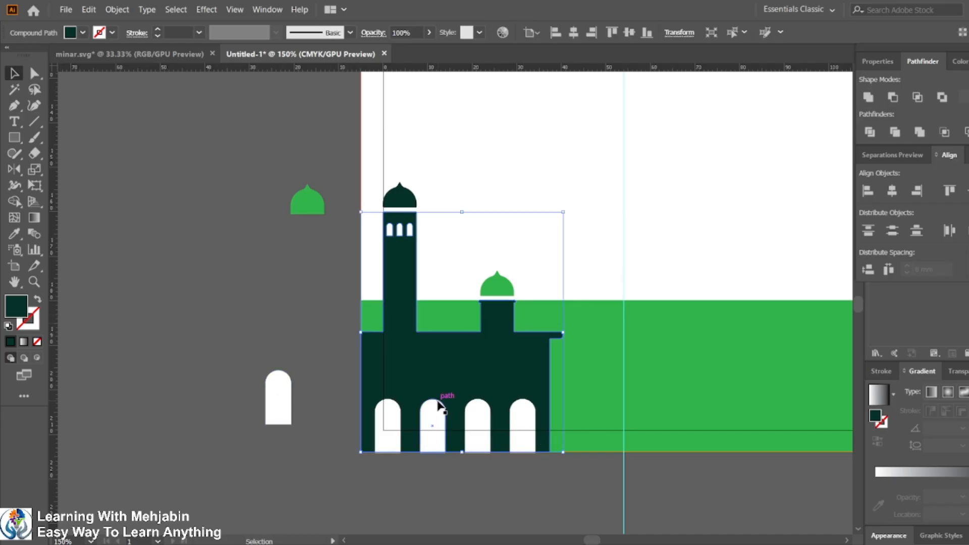
pyautogui.keyDown('shift'); pyautogui.click(441, 427); pyautogui.keyUp('shift')
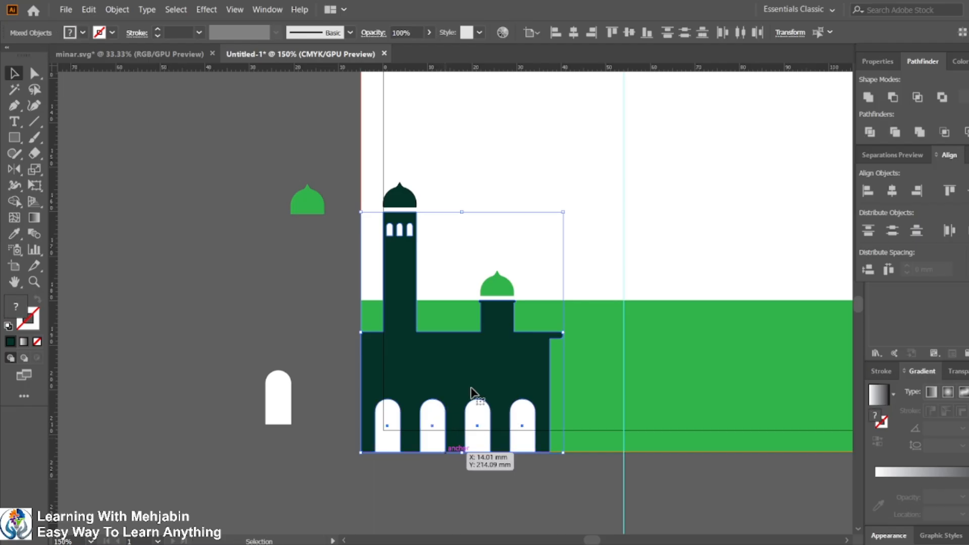
pyautogui.click(893, 97)
pyautogui.hotkey('ctrl', 'shift', 'a')
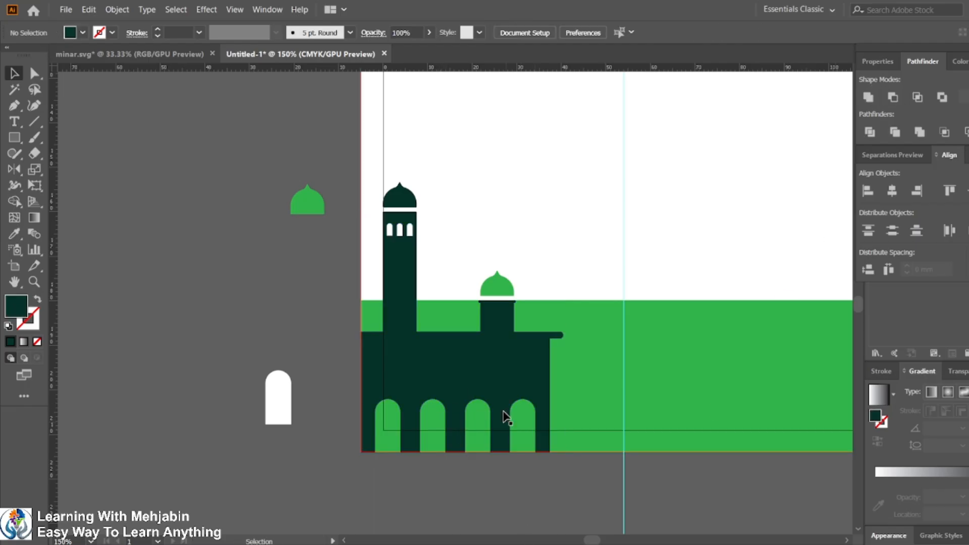
# Step: Compare the mosque silhouette with the reference drawing in the task sheet
pyautogui.hotkey('ctrl', '-')
pyautogui.hotkey('ctrl', '-')
pyautogui.hotkey('ctrl', '+')
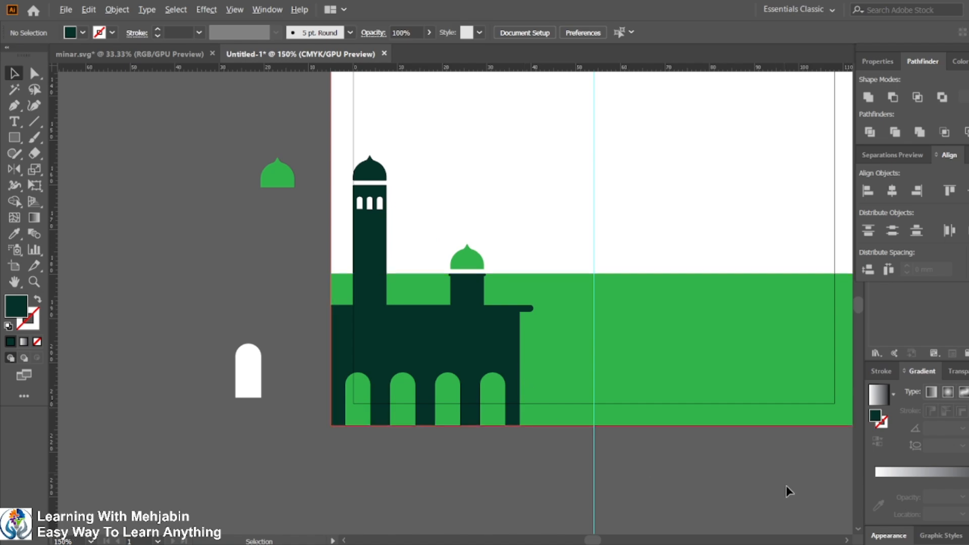
pyautogui.hotkey('ctrl', '+')
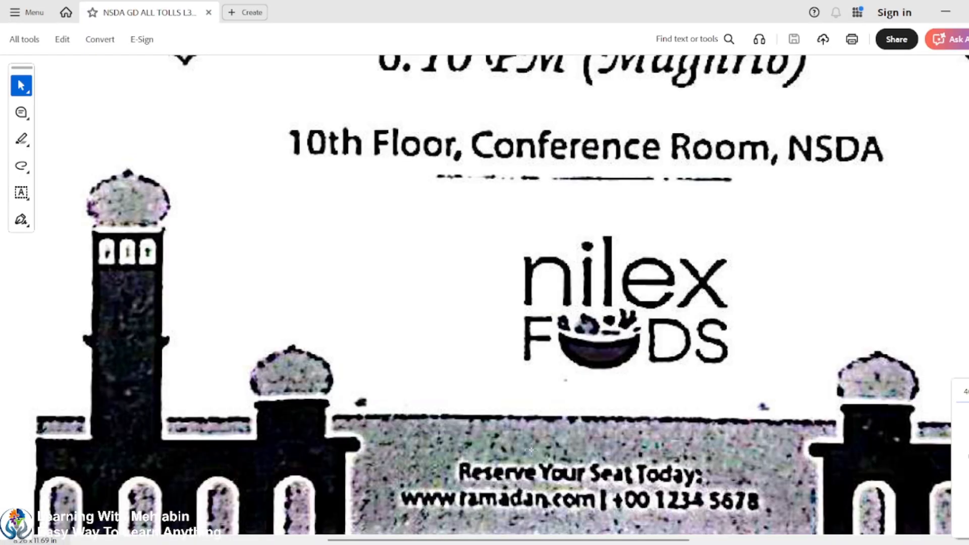
pyautogui.scroll(-2, 438, 395)
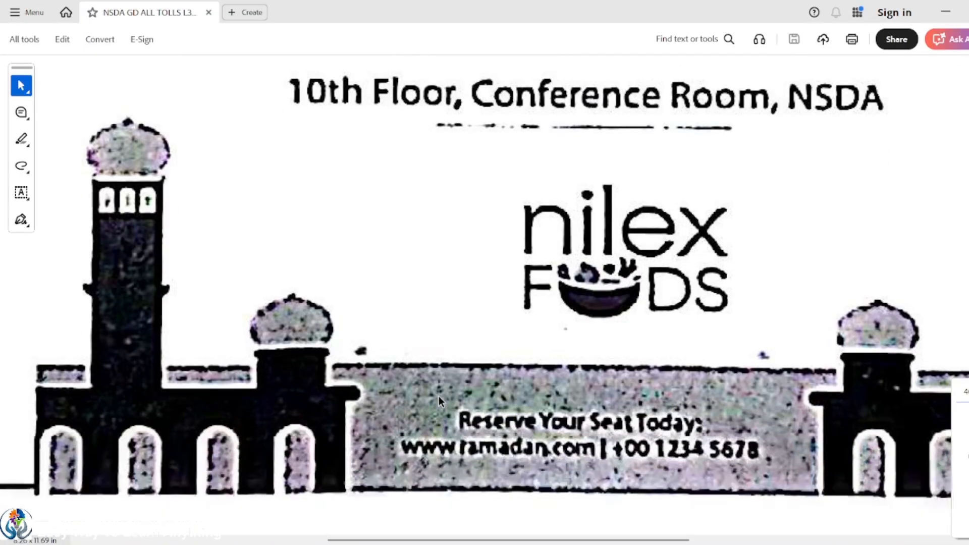
pyautogui.scroll(-1, 438, 396)
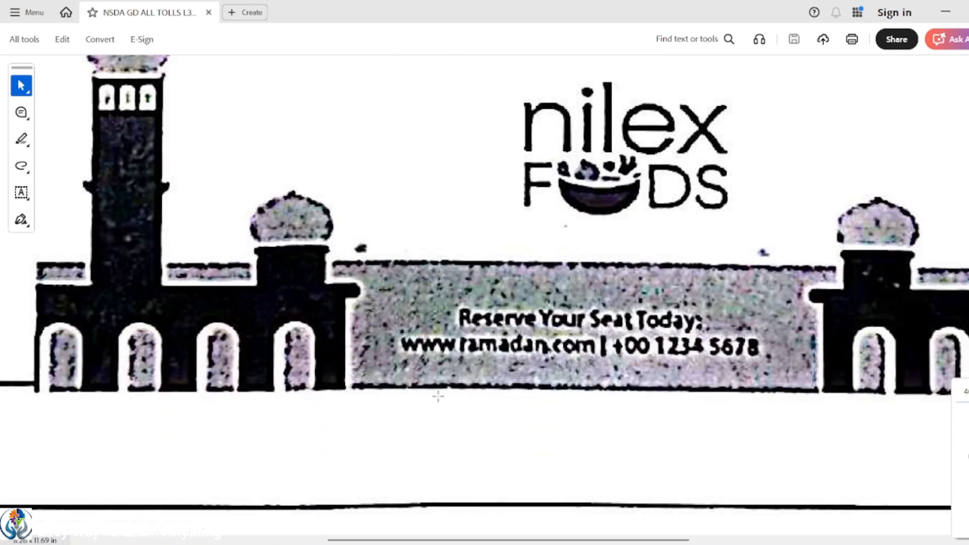
pyautogui.scroll(3, 438, 397)
pyautogui.scroll(-2, 438, 398)
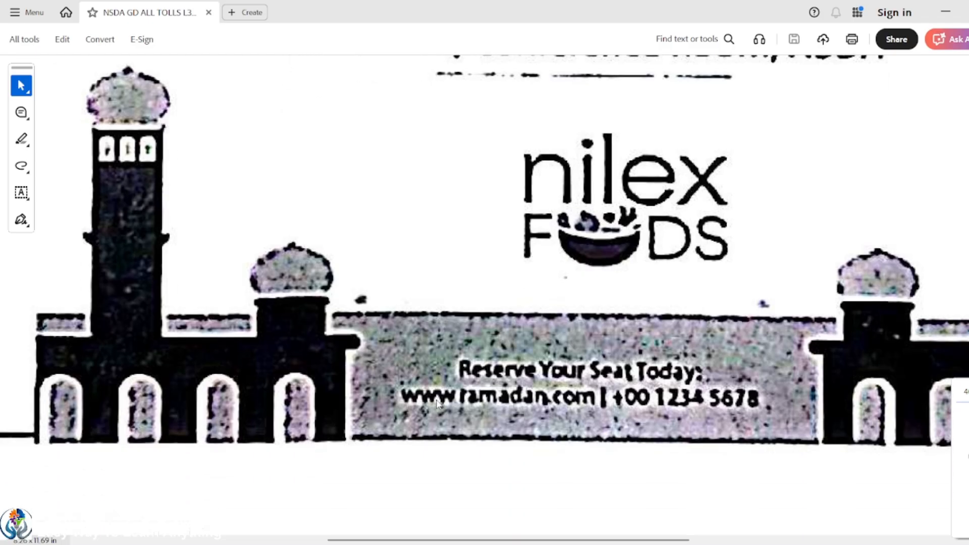
pyautogui.click(440, 257)
pyautogui.scroll(-5, 440, 266)
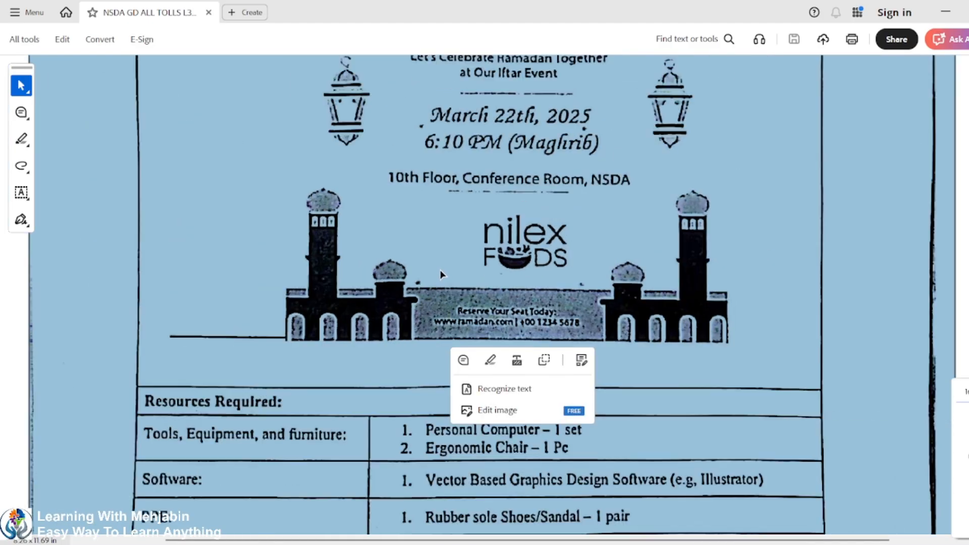
pyautogui.click(440, 270)
pyautogui.scroll(5, 439, 275)
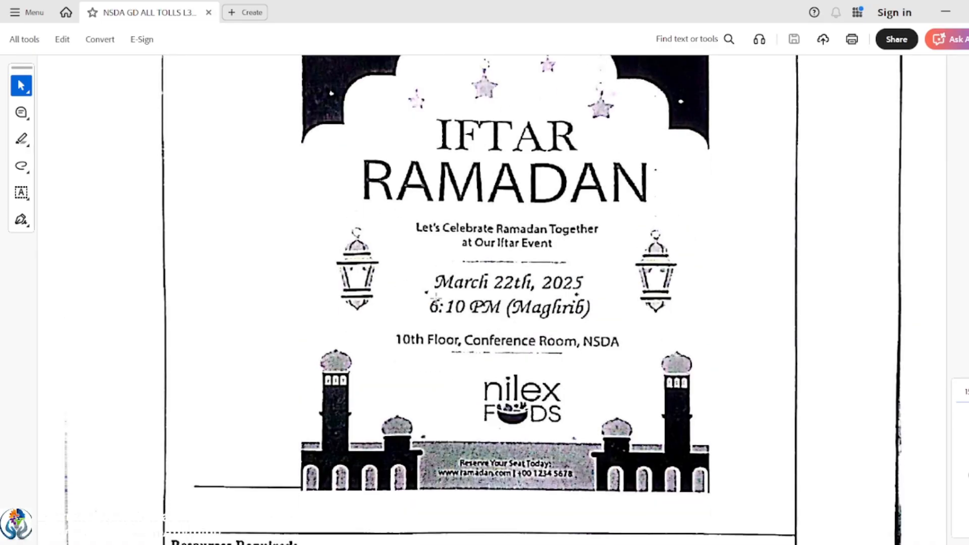
pyautogui.click(946, 19)
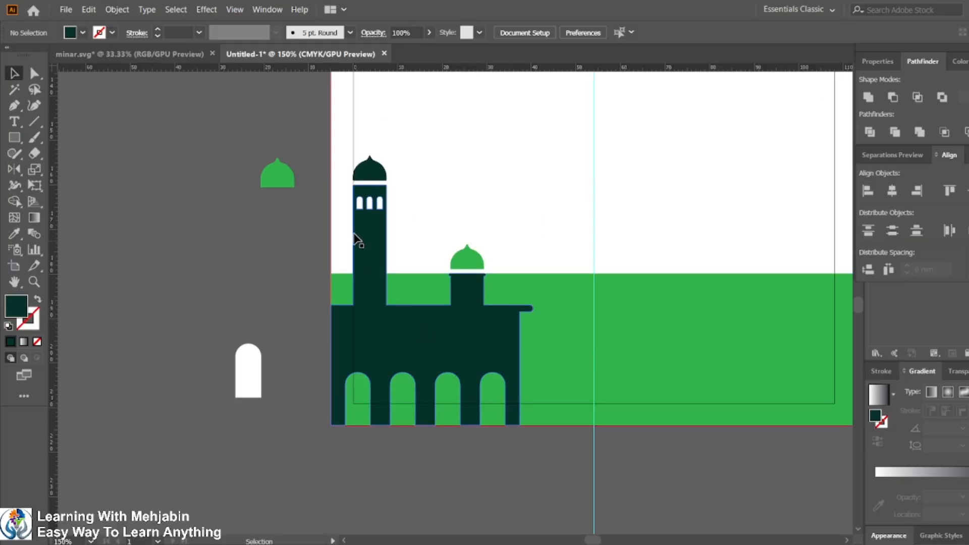
# Step: Lock the white background rectangle of the artboard
pyautogui.click(280, 186)
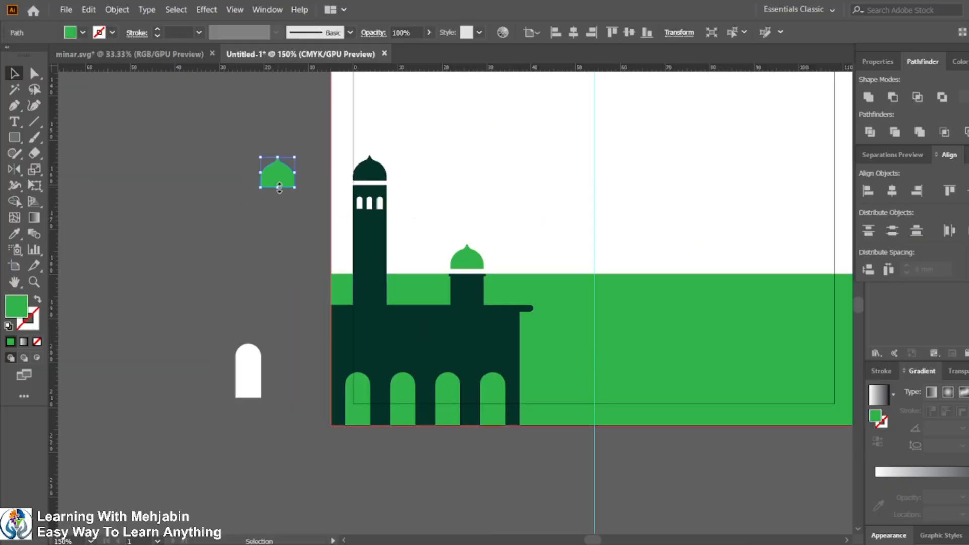
pyautogui.click(288, 292)
pyautogui.scroll(1, 414, 264)
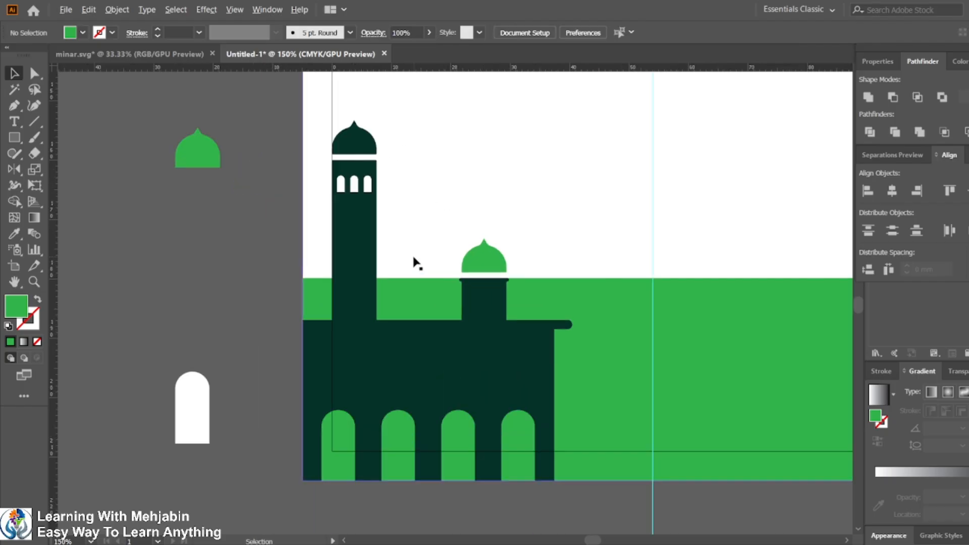
pyautogui.scroll(-2, 470, 305)
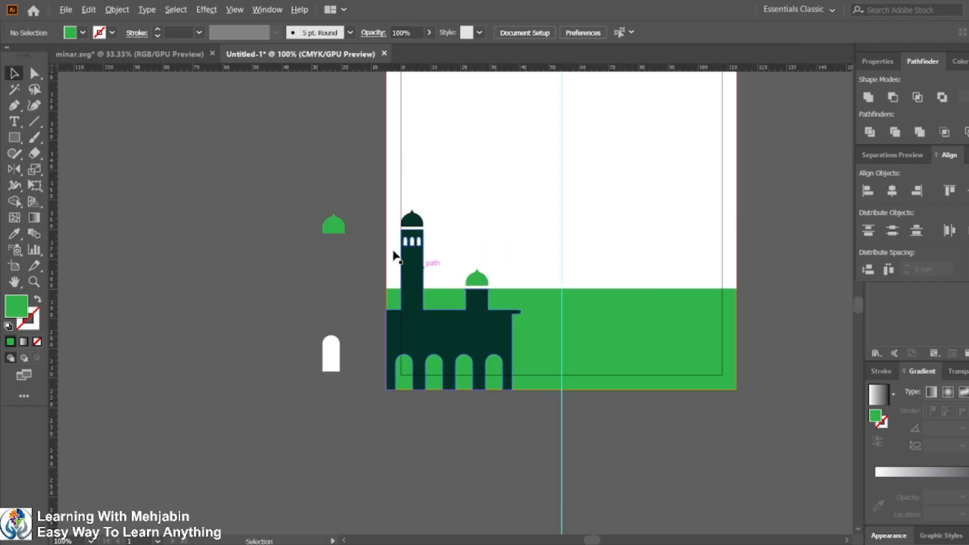
pyautogui.click(414, 177)
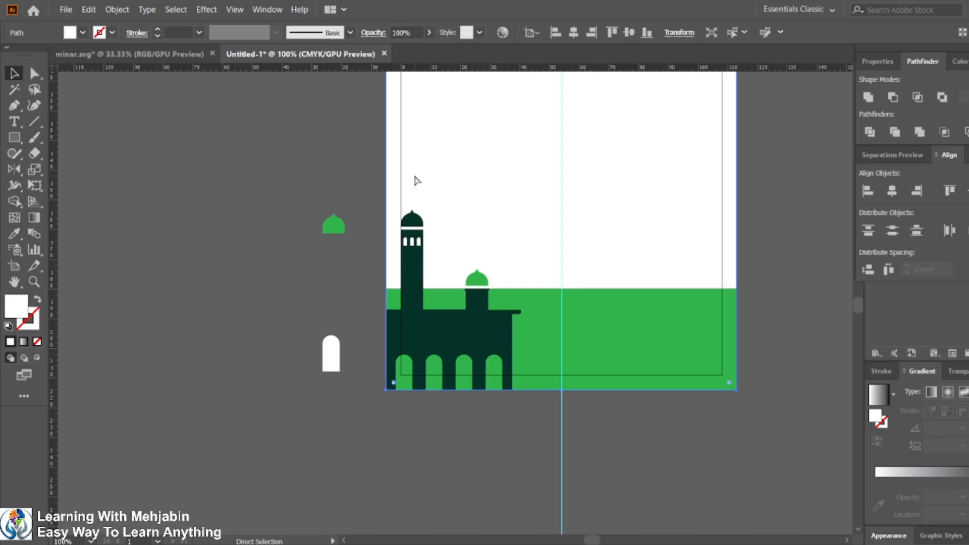
pyautogui.hotkey('ctrl', '2')
# Step: Reflect a vertical copy of the selected mosque building across the artboard
pyautogui.moveTo(371, 212); pyautogui.dragTo(504, 450)
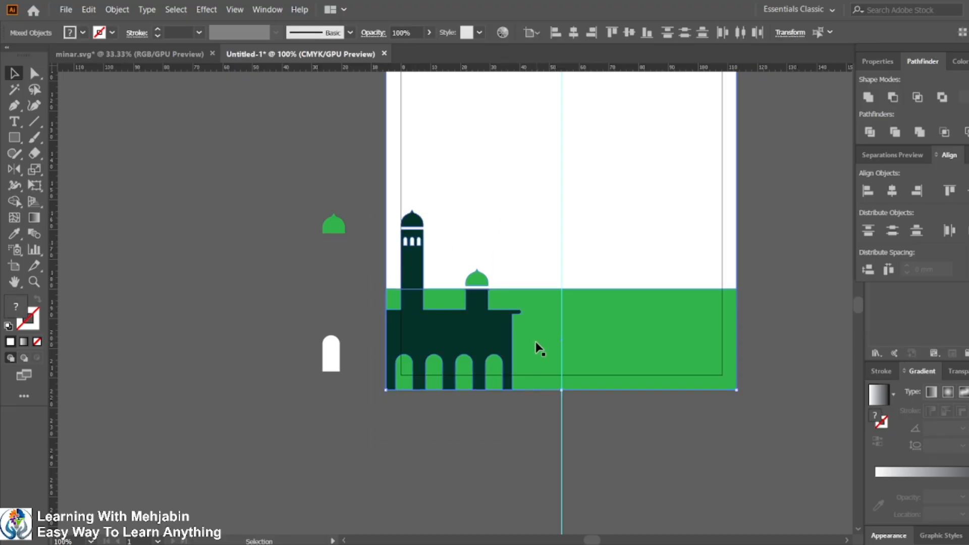
pyautogui.doubleClick(20, 172)
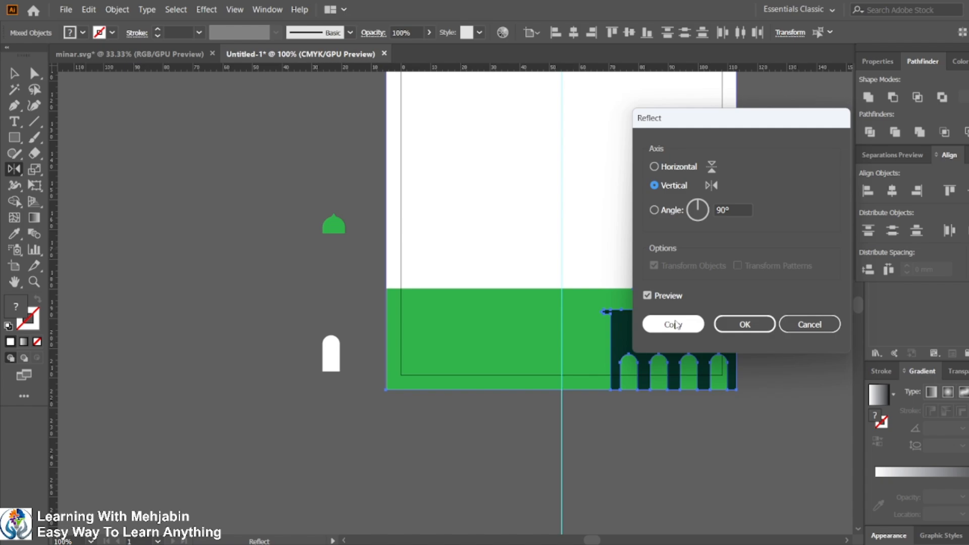
pyautogui.click(674, 324)
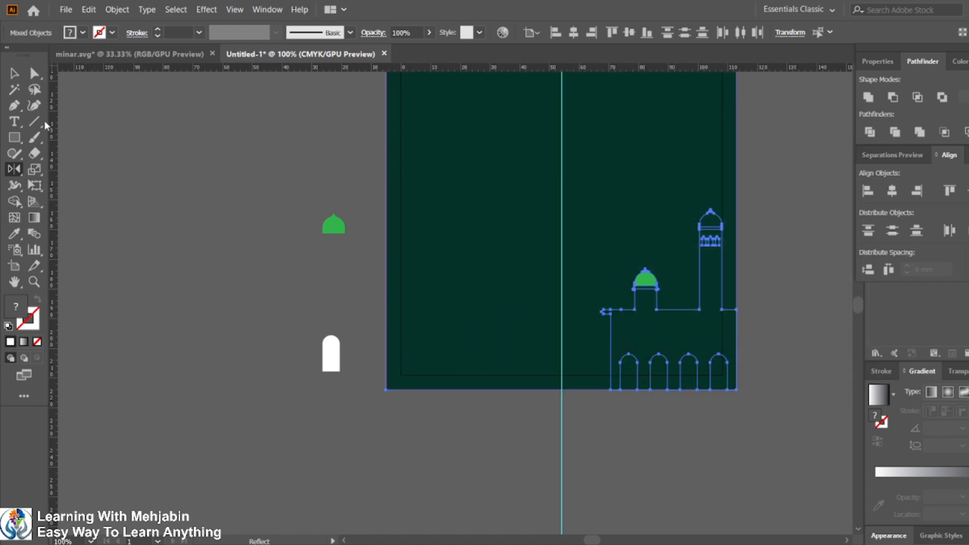
# Step: Delete the reflected building copy
pyautogui.click(14, 74)
pyautogui.click(454, 442)
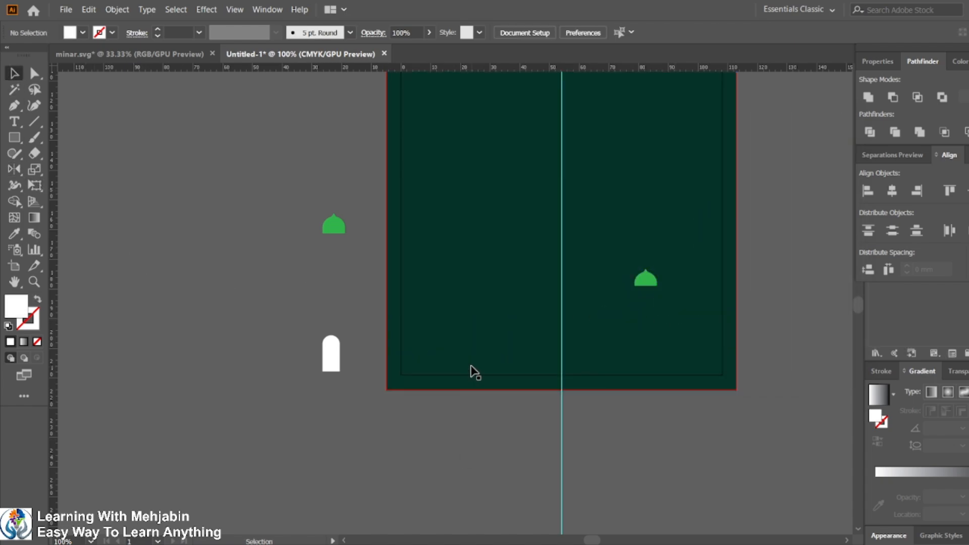
pyautogui.click(677, 342)
pyautogui.press('a')
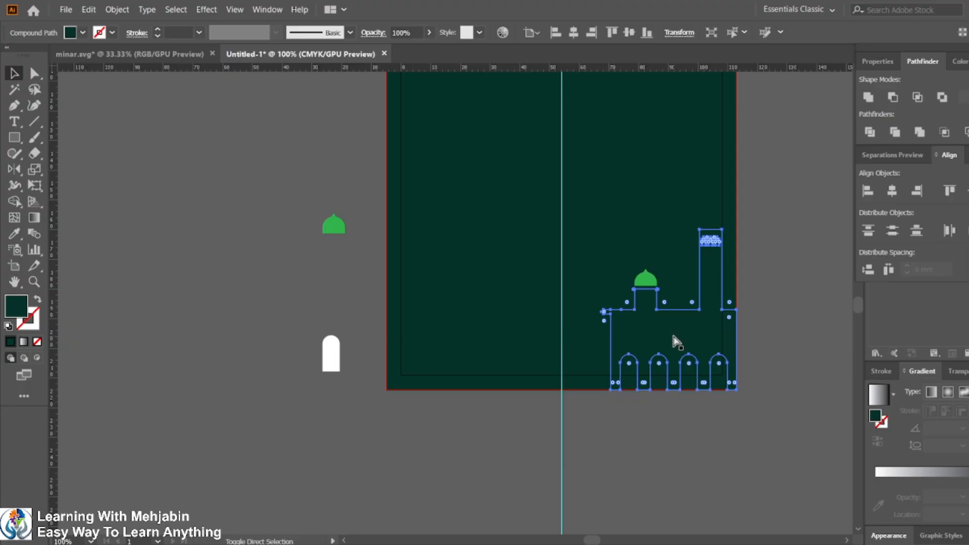
pyautogui.press('Delete')
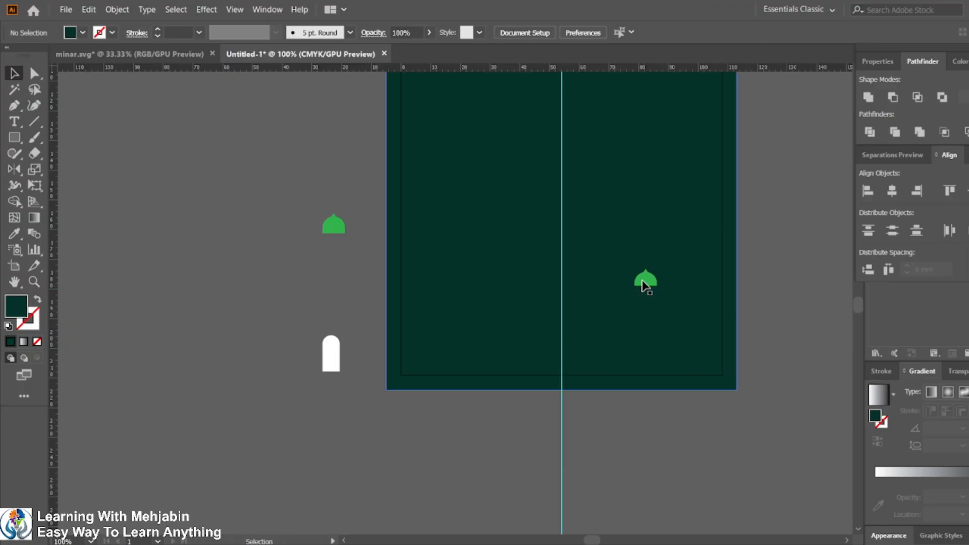
# Step: Send the dark rectangle to the back, then undo the last two changes
pyautogui.click(442, 246)
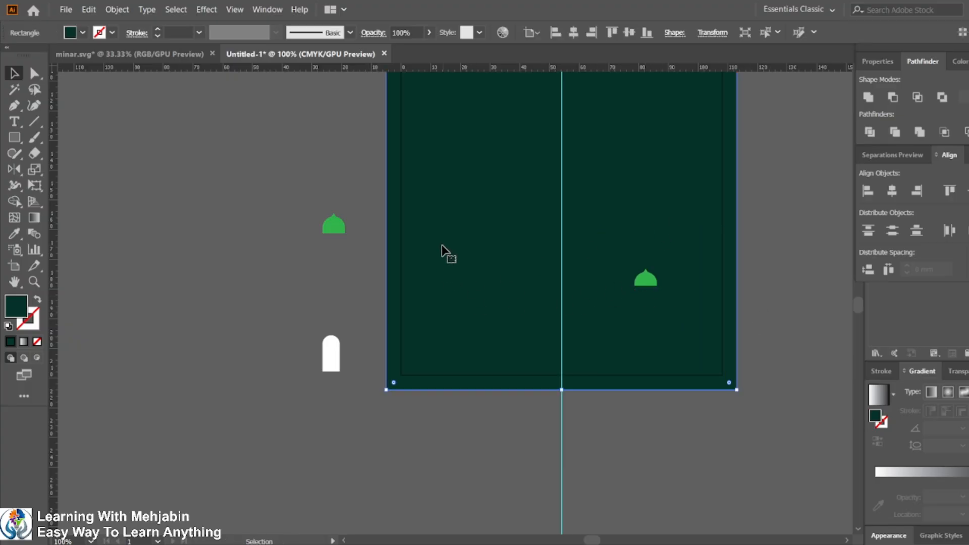
pyautogui.hotkey('ctrl', 'shift', '[')
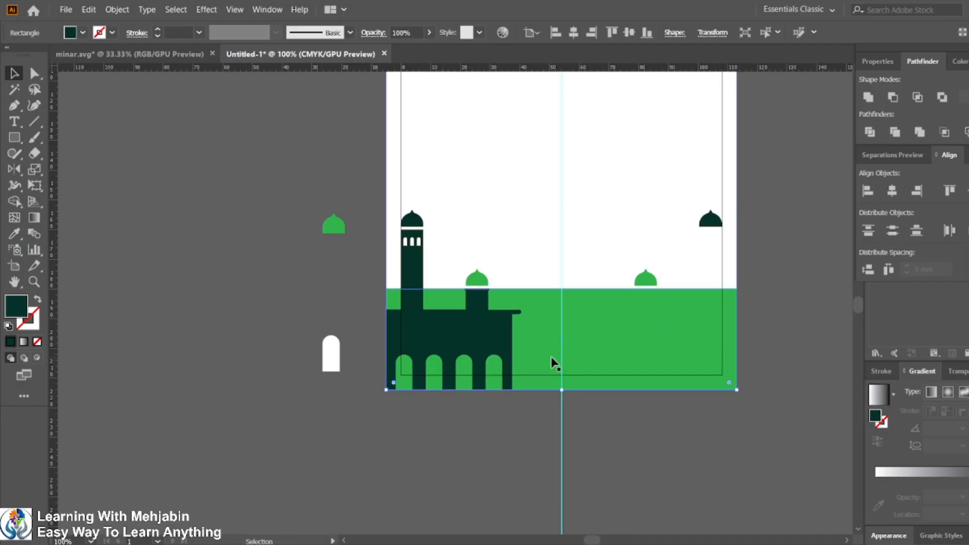
pyautogui.hotkey('ctrl', 'z')
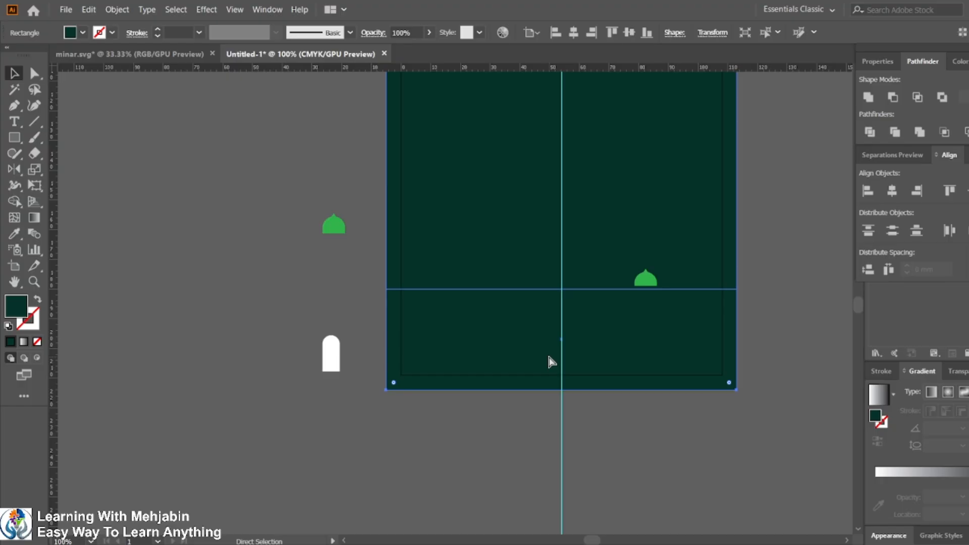
pyautogui.hotkey('ctrl', 'z')
pyautogui.click(485, 447)
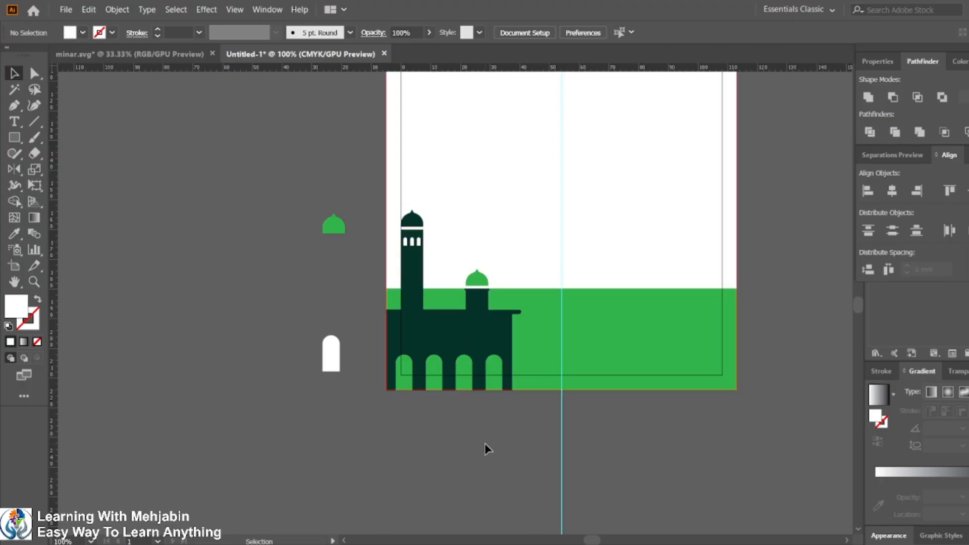
# Step: Group the dark mosque building together with its green domes
pyautogui.click(471, 278)
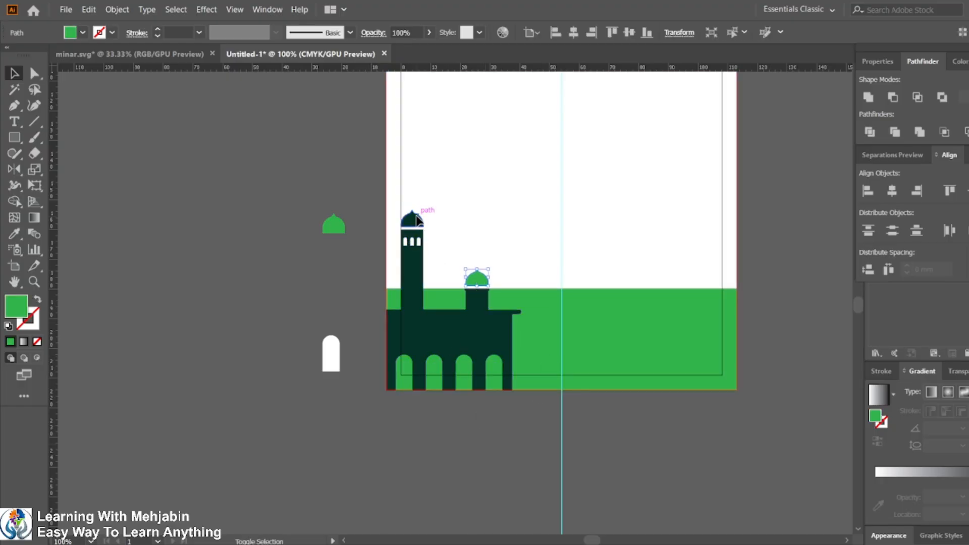
pyautogui.keyDown('shift'); pyautogui.click(418, 217); pyautogui.keyUp('shift')
pyautogui.keyDown('shift'); pyautogui.click(479, 309); pyautogui.keyUp('shift')
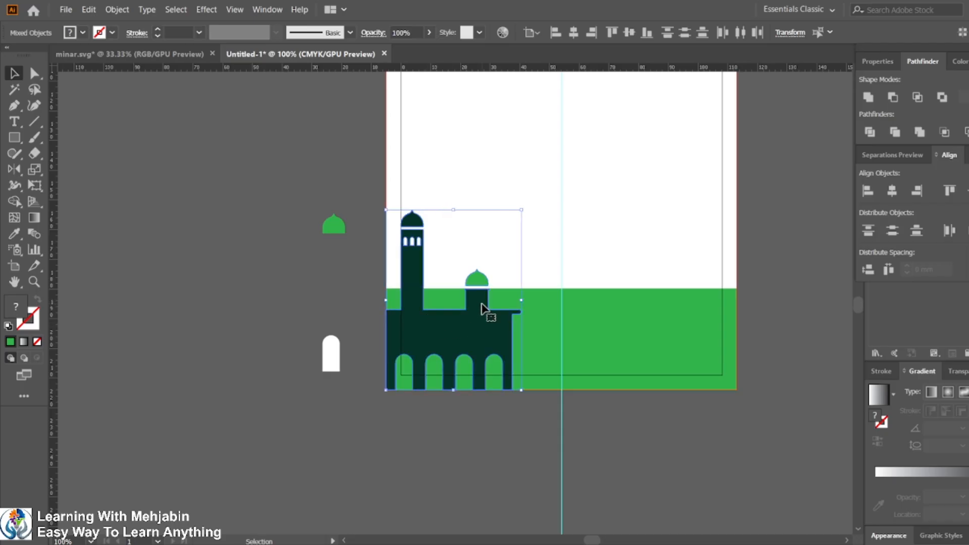
pyautogui.hotkey('ctrl', 'g')
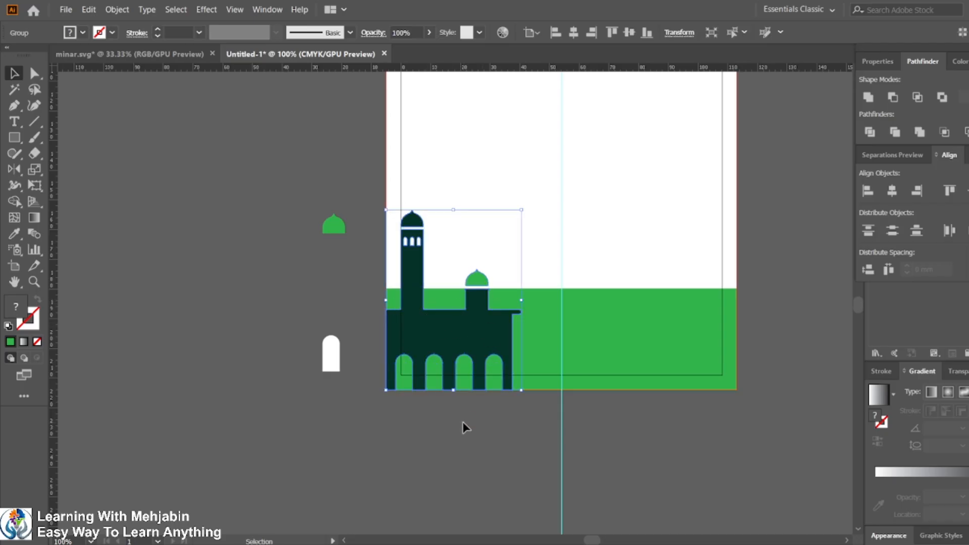
# Step: Reflect a vertical copy of the grouped building about the artboard's bottom-right corner
pyautogui.click(458, 446)
pyautogui.click(482, 324)
pyautogui.click(14, 170)
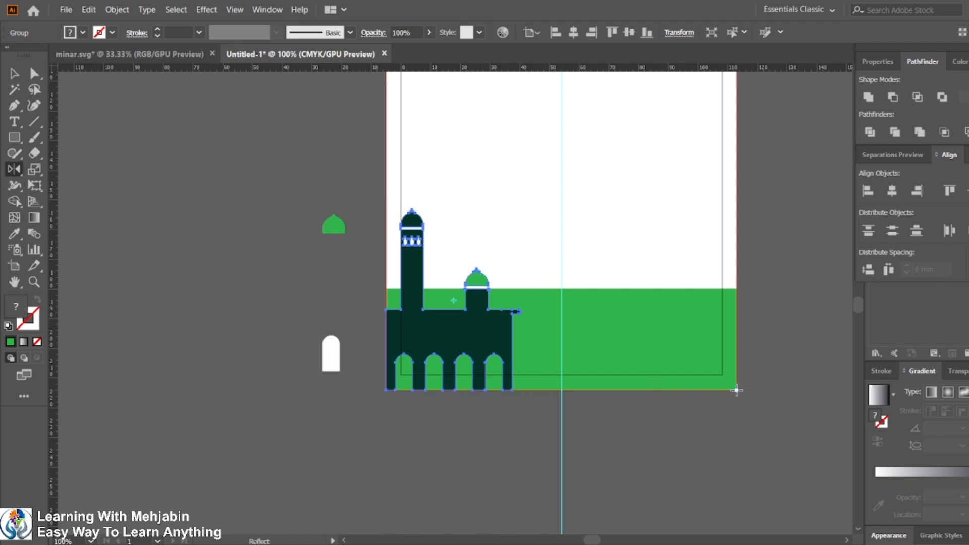
pyautogui.keyDown('alt'); pyautogui.click(737, 390); pyautogui.keyUp('alt')
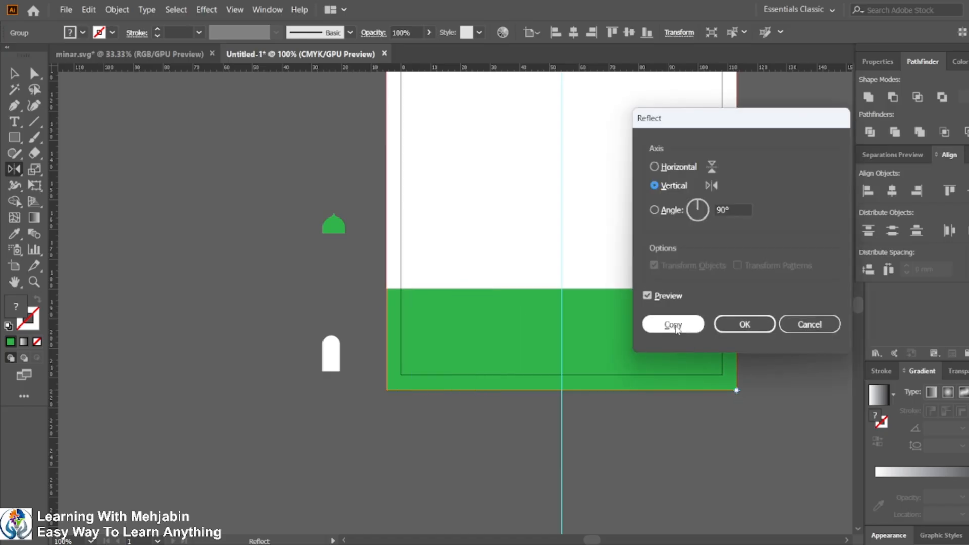
pyautogui.click(674, 325)
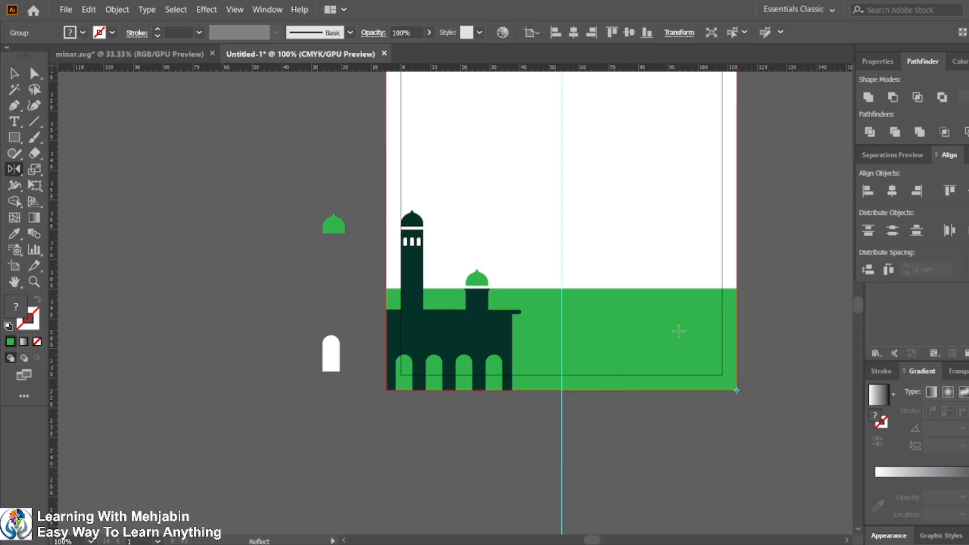
# Step: Reselect the mosque building and reflect a vertical copy of it in place
pyautogui.click(13, 73)
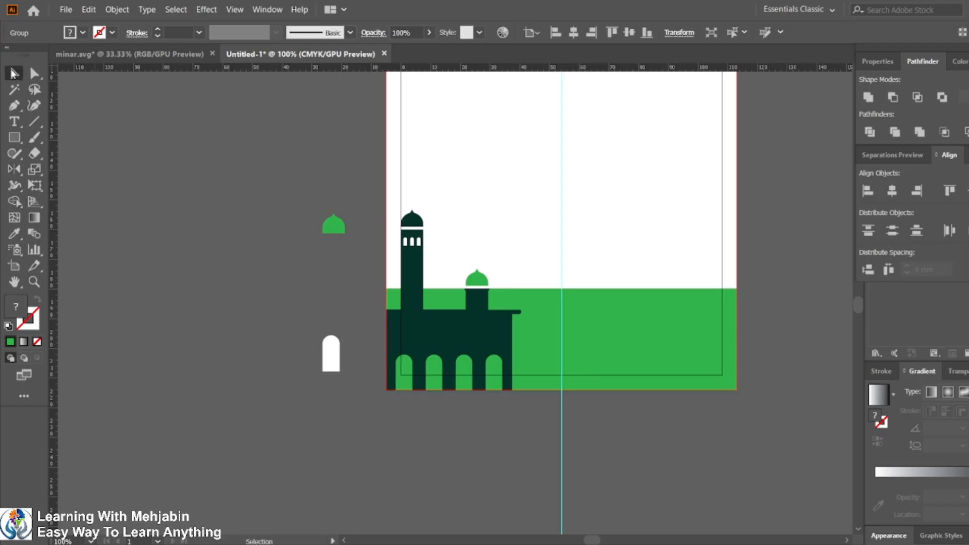
pyautogui.click(238, 297)
pyautogui.click(450, 343)
pyautogui.scroll(-4, 452, 343)
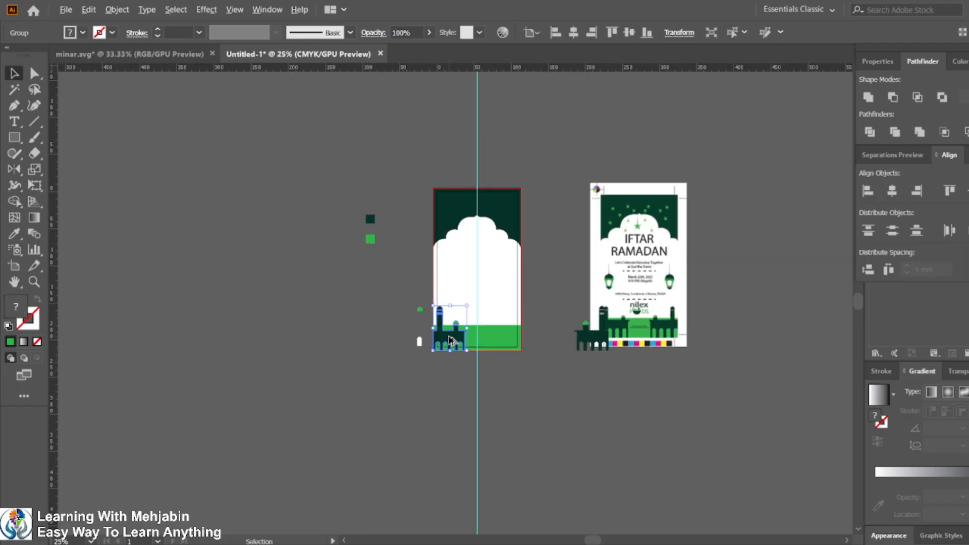
pyautogui.scroll(3, 467, 339)
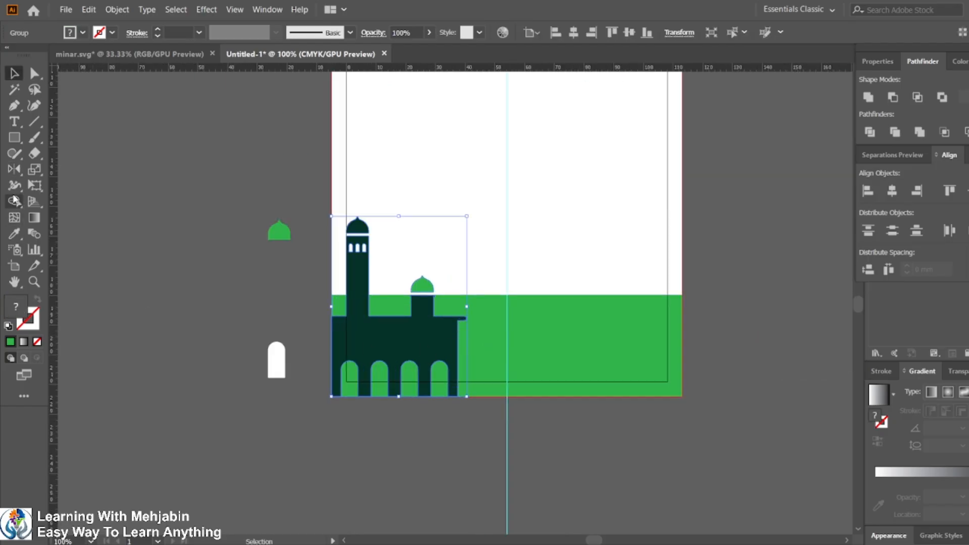
pyautogui.doubleClick(15, 170)
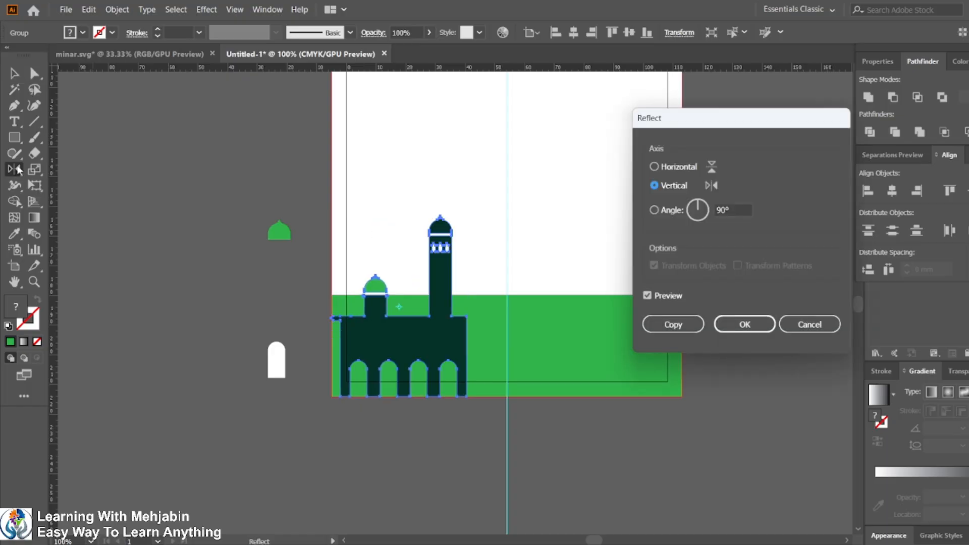
pyautogui.click(684, 328)
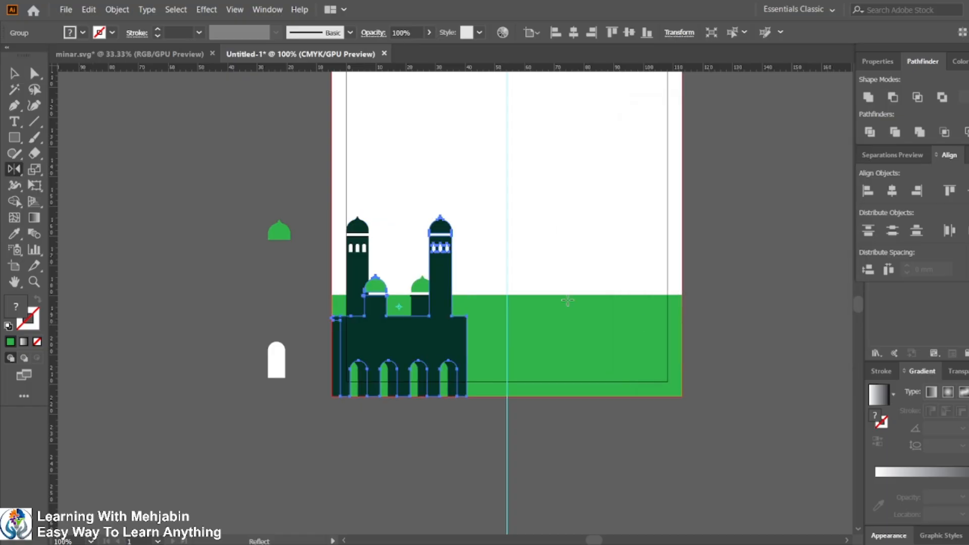
# Step: Align the reflected building copy to the right edge of the green ground rectangle
pyautogui.press('v')
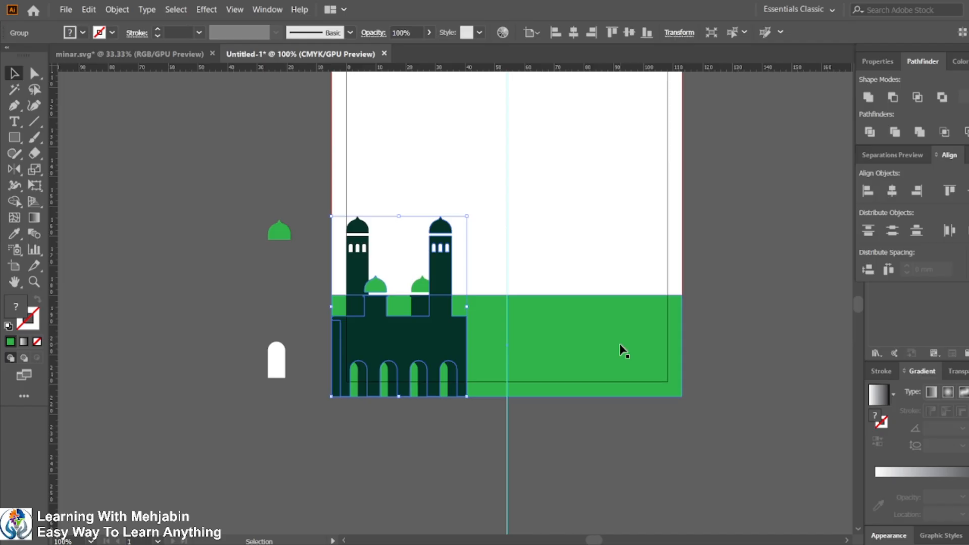
pyautogui.keyDown('shift'); pyautogui.click(619, 344); pyautogui.keyUp('shift')
pyautogui.click(619, 344)
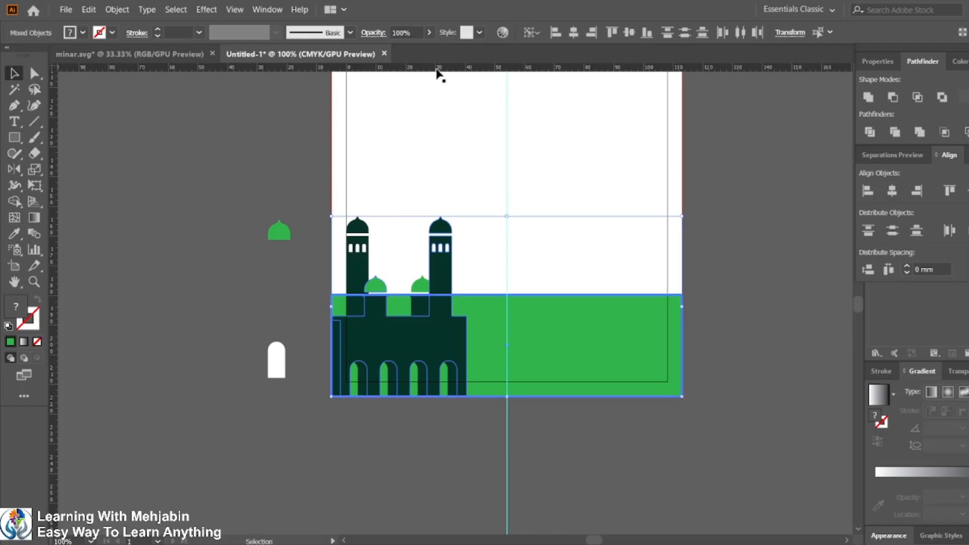
pyautogui.click(591, 33)
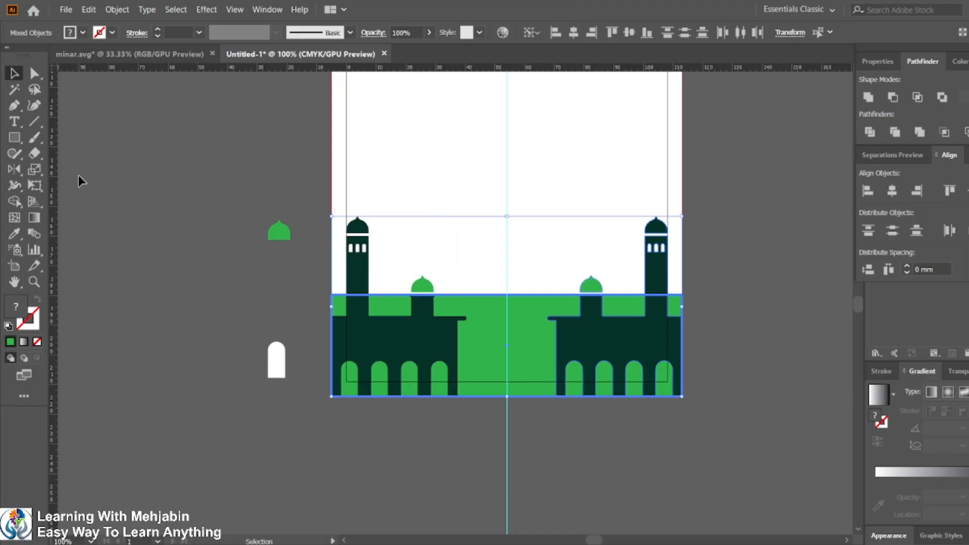
# Step: Compare the card's mosque silhouette with the reference design on the task sheet
pyautogui.click(191, 230)
pyautogui.scroll(-3, 539, 260)
pyautogui.scroll(2, 551, 271)
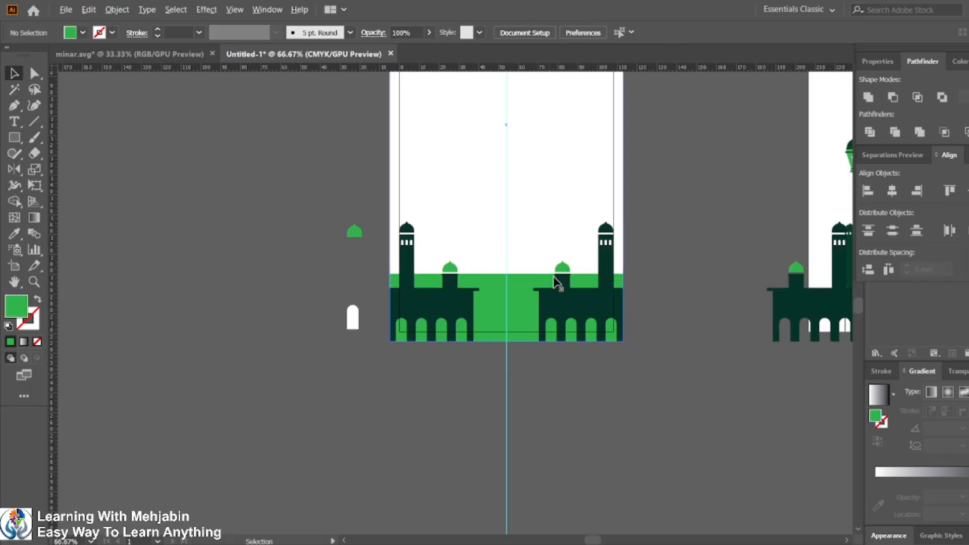
pyautogui.scroll(3, 563, 297)
pyautogui.scroll(2, 575, 331)
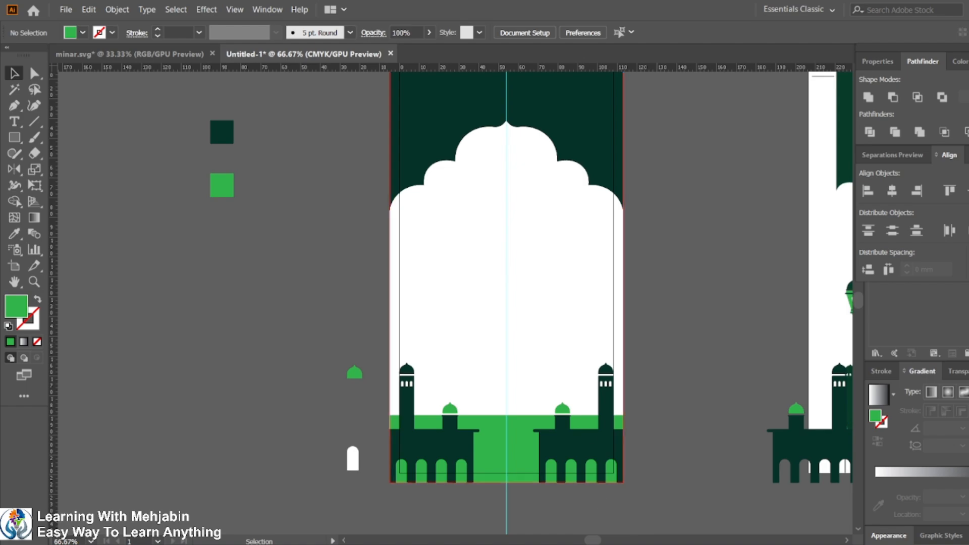
pyautogui.hotkey('alt', 'Tab')
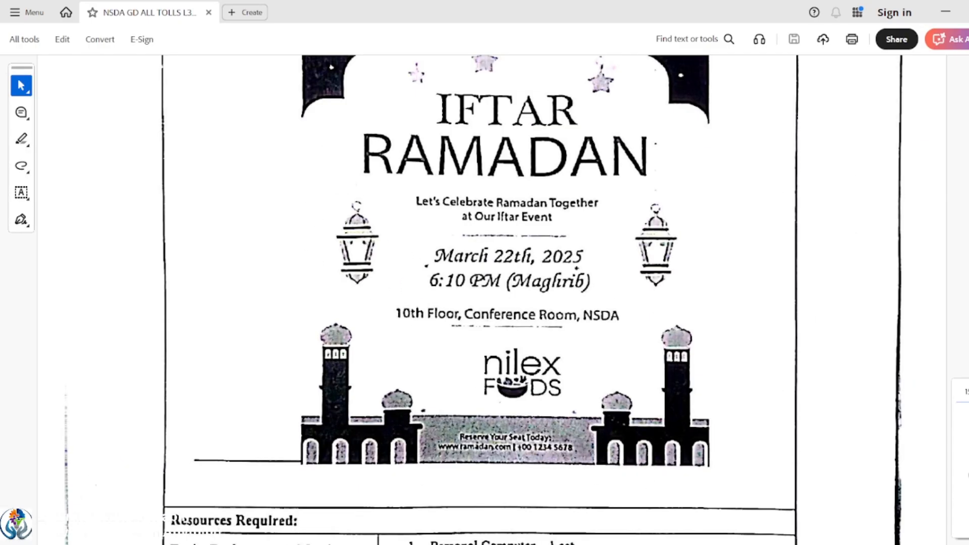
pyautogui.hotkey('alt', 'Tab')
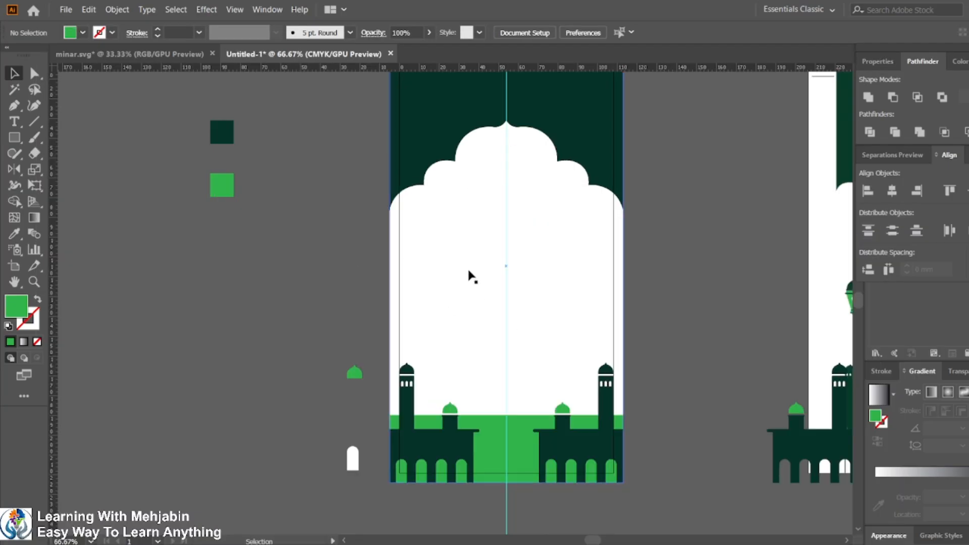
# Step: Move the small green dome onto the pasteboard just right of the card artboard
pyautogui.moveTo(472, 275); pyautogui.dragTo(226, 271)
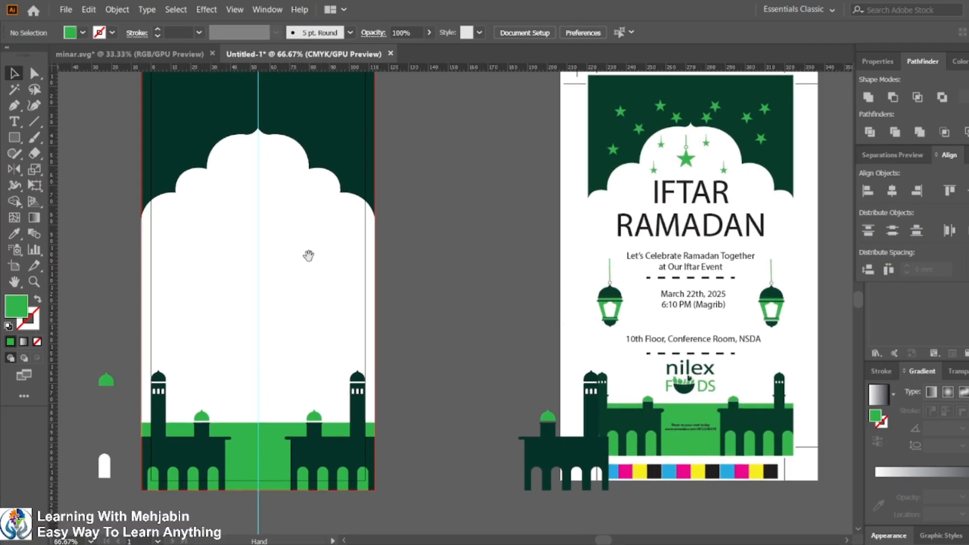
pyautogui.moveTo(309, 256); pyautogui.dragTo(461, 252)
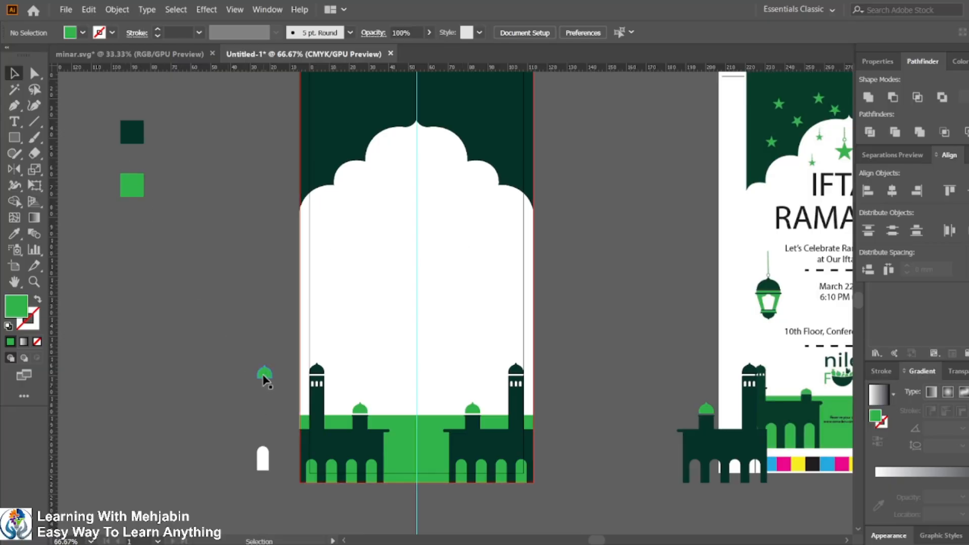
pyautogui.moveTo(263, 379); pyautogui.dragTo(348, 266)
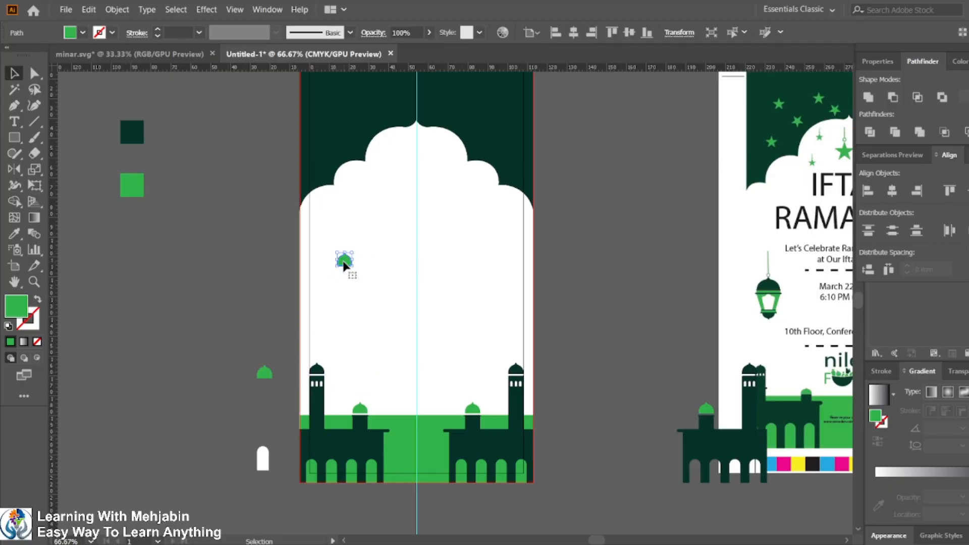
pyautogui.scroll(2, 359, 264)
pyautogui.scroll(-2, 359, 261)
pyautogui.scroll(2, 394, 277)
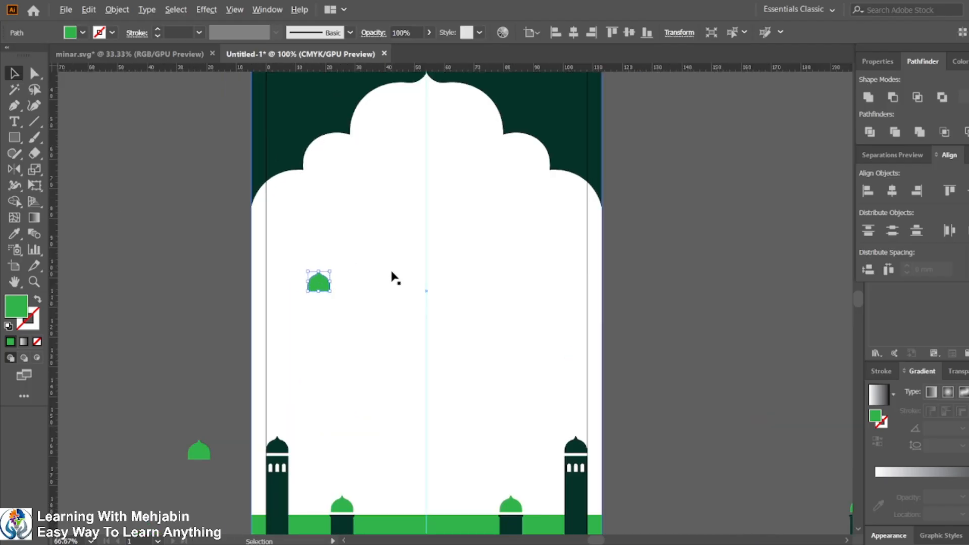
pyautogui.scroll(-2, 407, 296)
pyautogui.moveTo(452, 289); pyautogui.dragTo(418, 299)
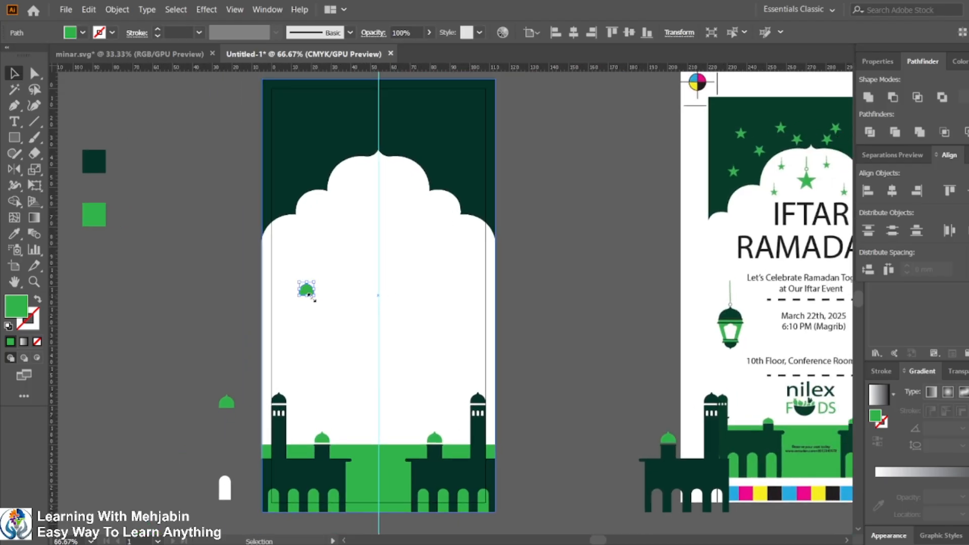
pyautogui.moveTo(306, 290); pyautogui.dragTo(443, 297)
pyautogui.scroll(1, 472, 303)
pyautogui.moveTo(368, 291); pyautogui.dragTo(540, 291)
pyautogui.scroll(1, 559, 295)
pyautogui.scroll(1, 559, 294)
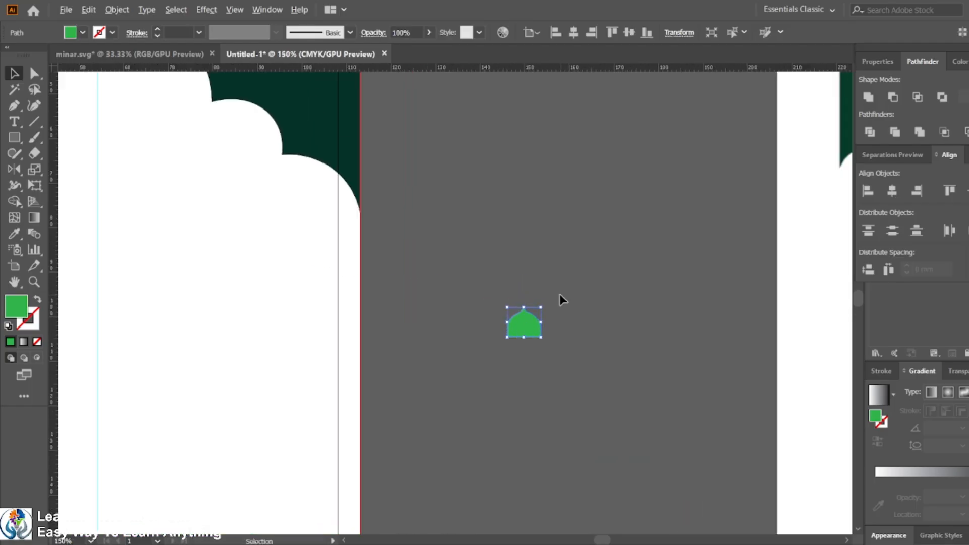
# Step: Scale the small green dome up to enlarge it
pyautogui.moveTo(623, 301); pyautogui.dragTo(444, 291)
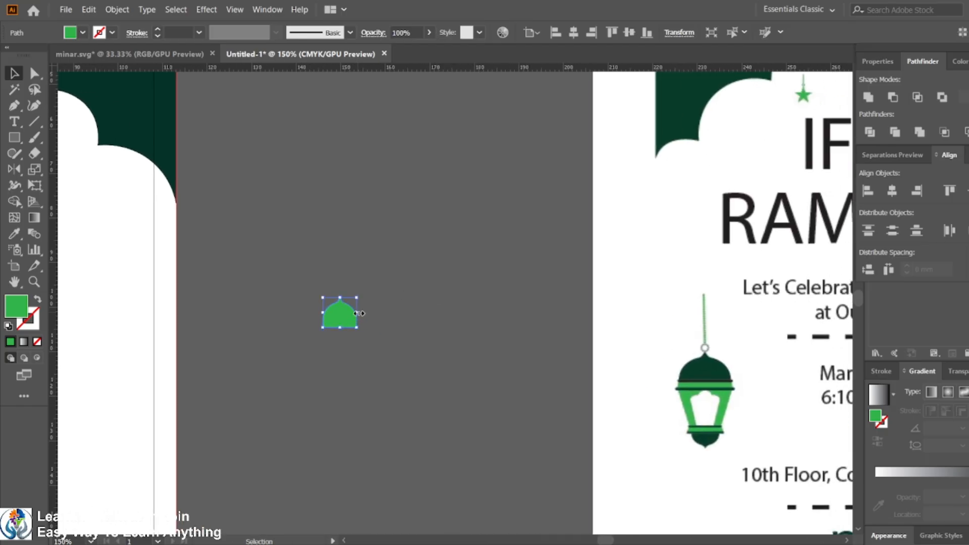
pyautogui.moveTo(359, 313); pyautogui.dragTo(362, 312)
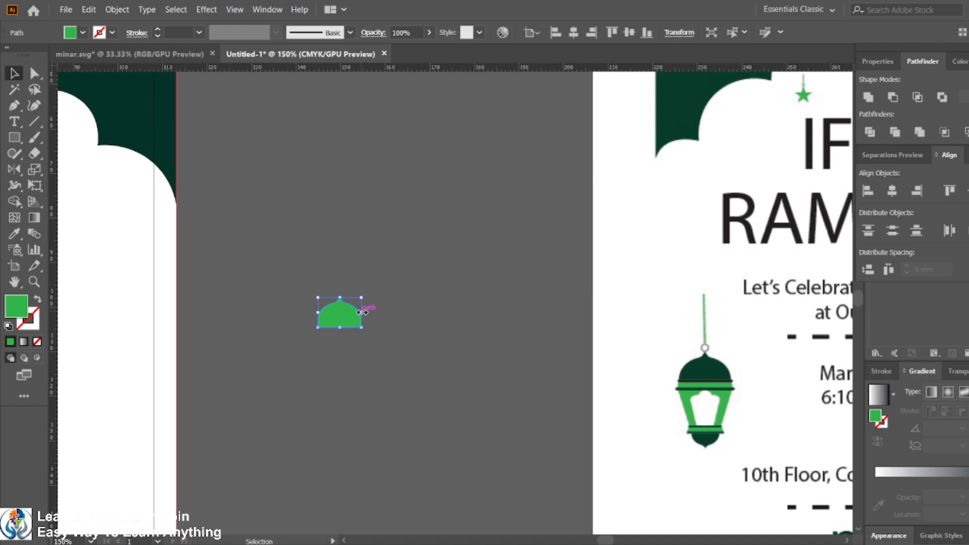
pyautogui.moveTo(362, 313); pyautogui.dragTo(357, 312)
pyautogui.scroll(2, 344, 314)
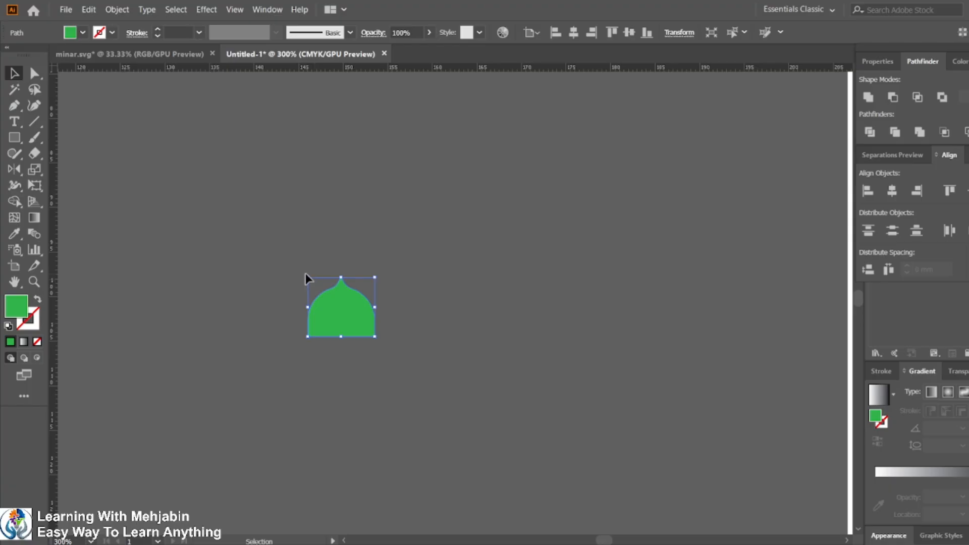
pyautogui.moveTo(305, 276); pyautogui.dragTo(288, 241)
pyautogui.scroll(-4, 368, 318)
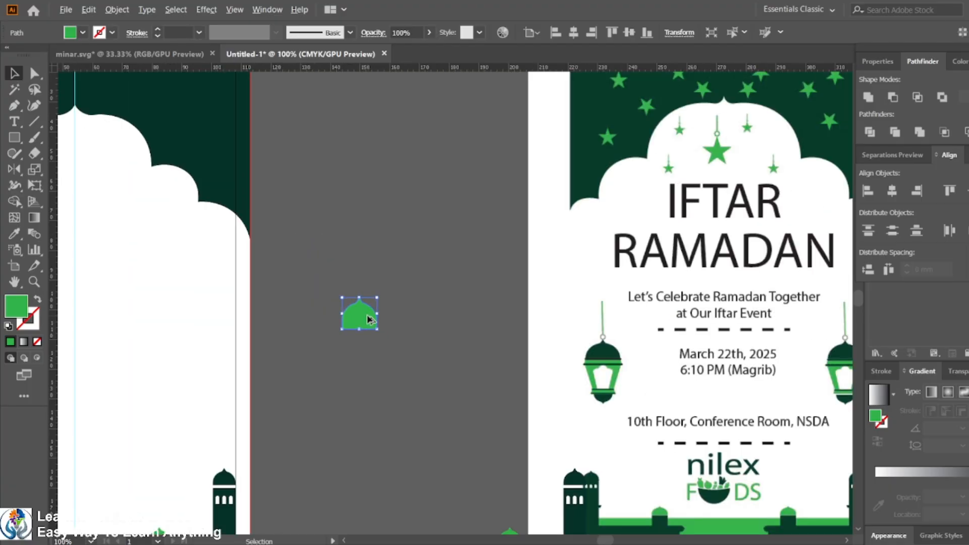
# Step: Fill the dome with the dark green of the card's top area using the Eyedropper
pyautogui.scroll(1, 381, 336)
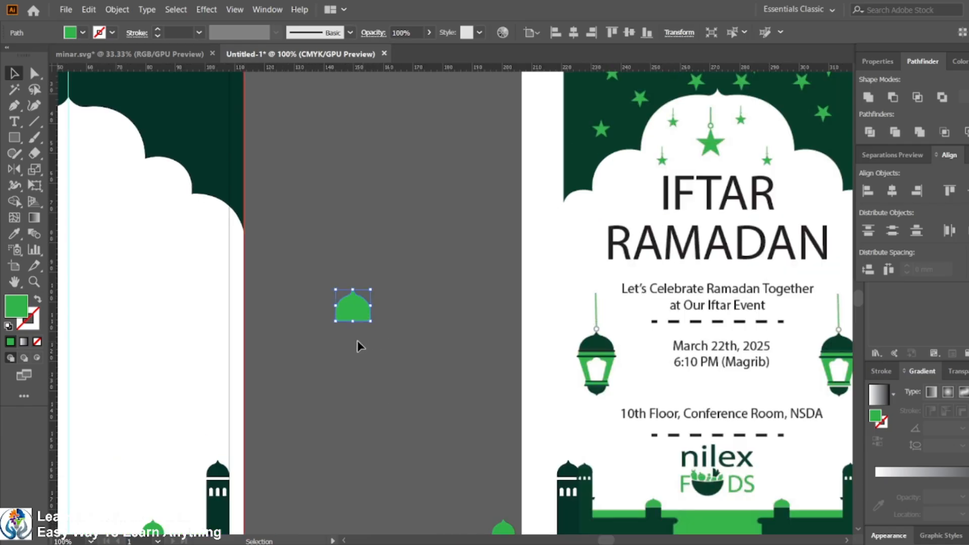
pyautogui.click(334, 345)
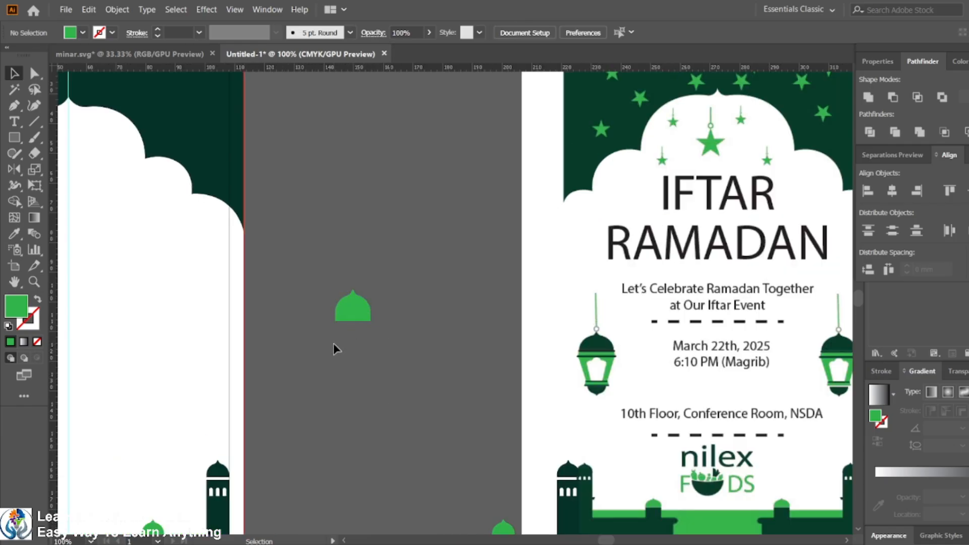
pyautogui.click(352, 318)
pyautogui.click(18, 236)
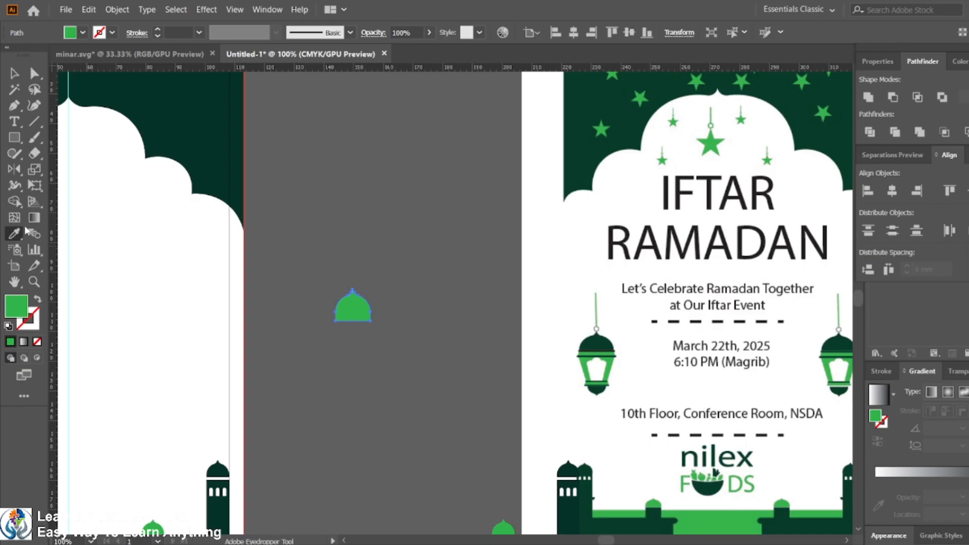
pyautogui.click(200, 127)
pyautogui.click(12, 74)
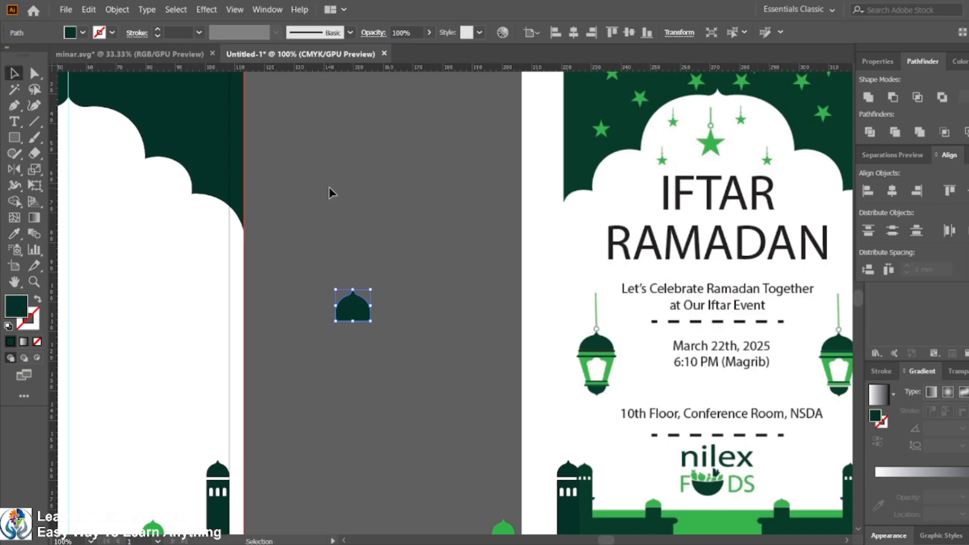
# Step: Flatten the dome by moving its bottom anchor points upward
pyautogui.click(395, 396)
pyautogui.click(363, 318)
pyautogui.click(393, 347)
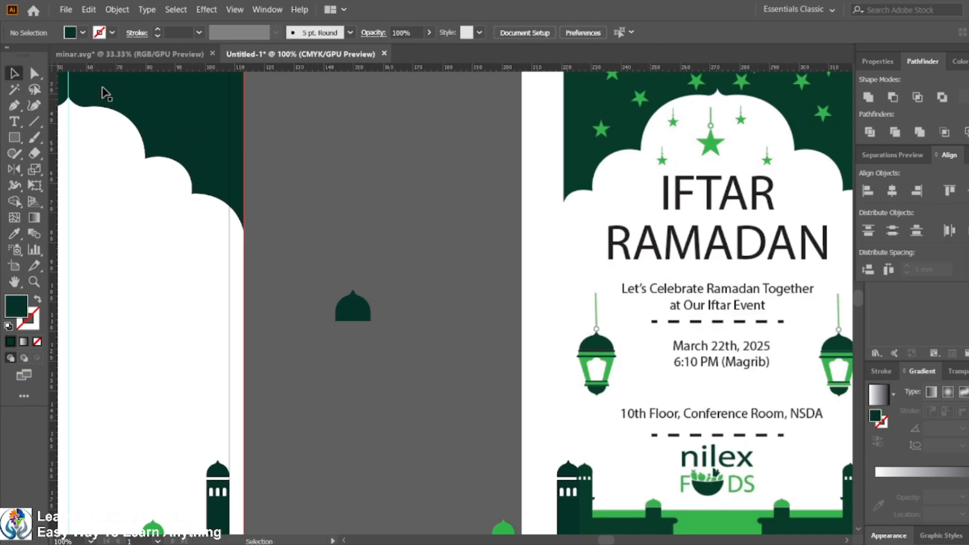
pyautogui.click(34, 74)
pyautogui.moveTo(314, 316); pyautogui.dragTo(382, 335)
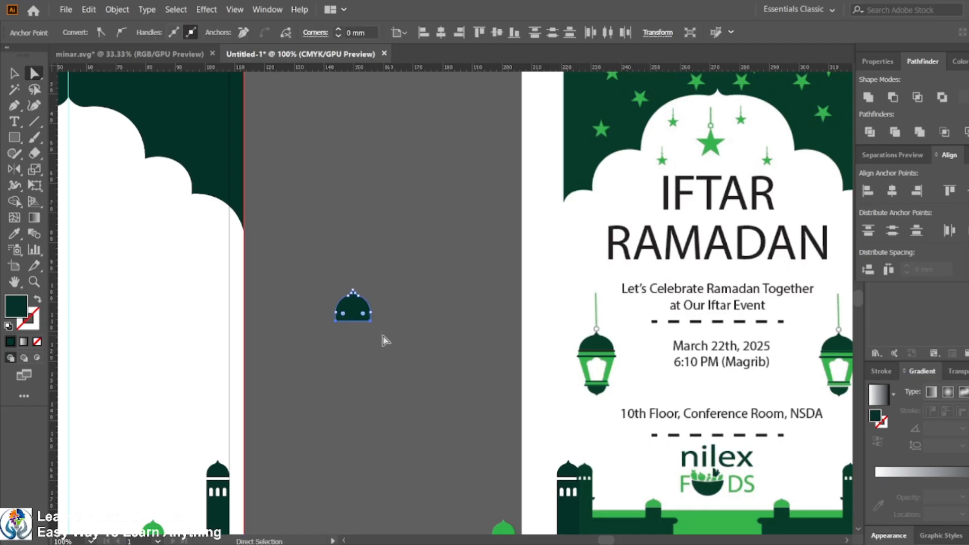
pyautogui.click(336, 321)
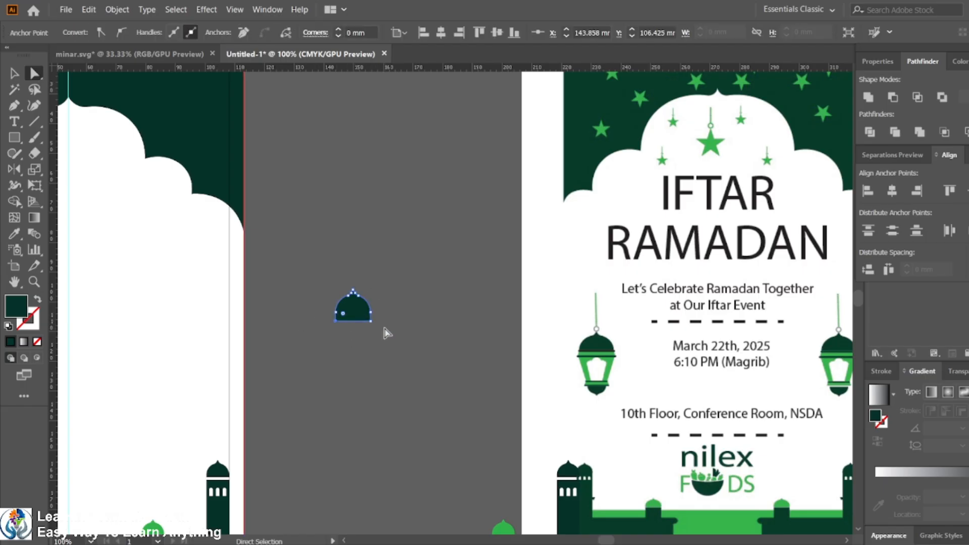
pyautogui.keyDown('shift'); pyautogui.click(371, 321); pyautogui.keyUp('shift')
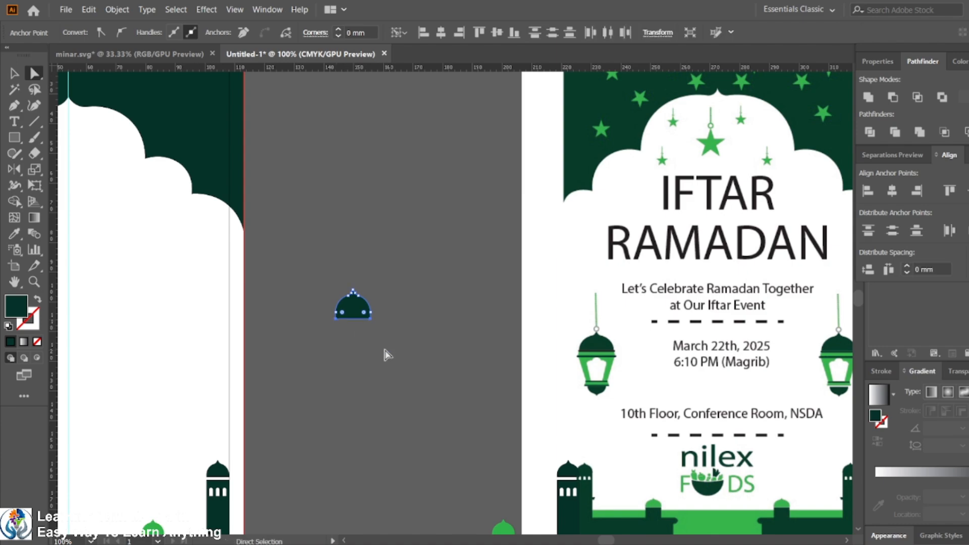
pyautogui.press('Up')
pyautogui.press('Up')
pyautogui.press('Up')
pyautogui.press('Up')
pyautogui.press('Up')
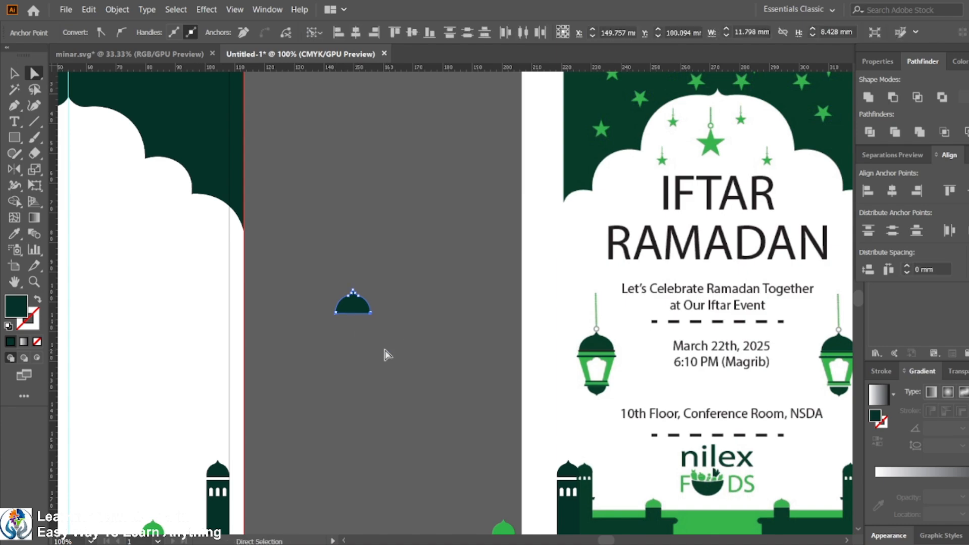
# Step: Enlarge the flattened dome further by scaling it up
pyautogui.click(385, 351)
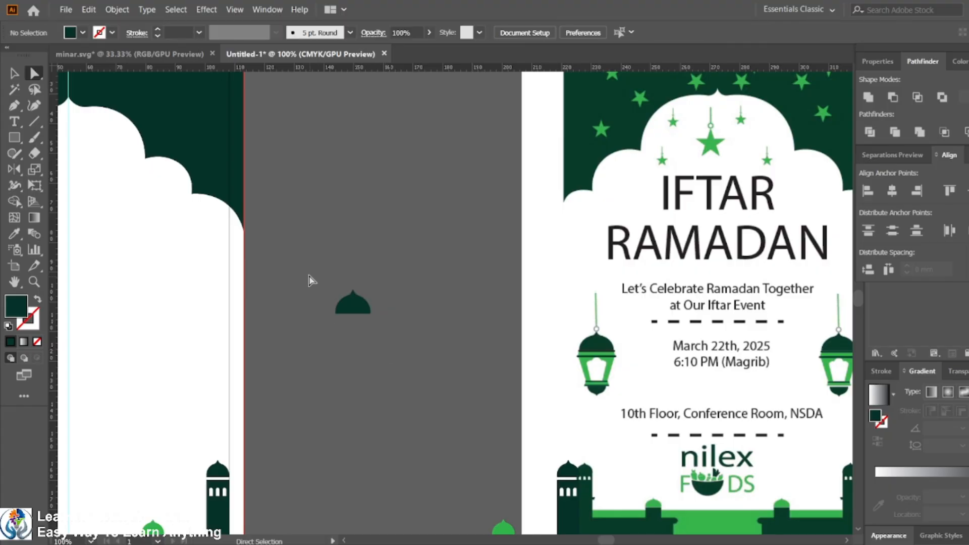
pyautogui.moveTo(309, 276); pyautogui.dragTo(413, 356)
pyautogui.click(12, 73)
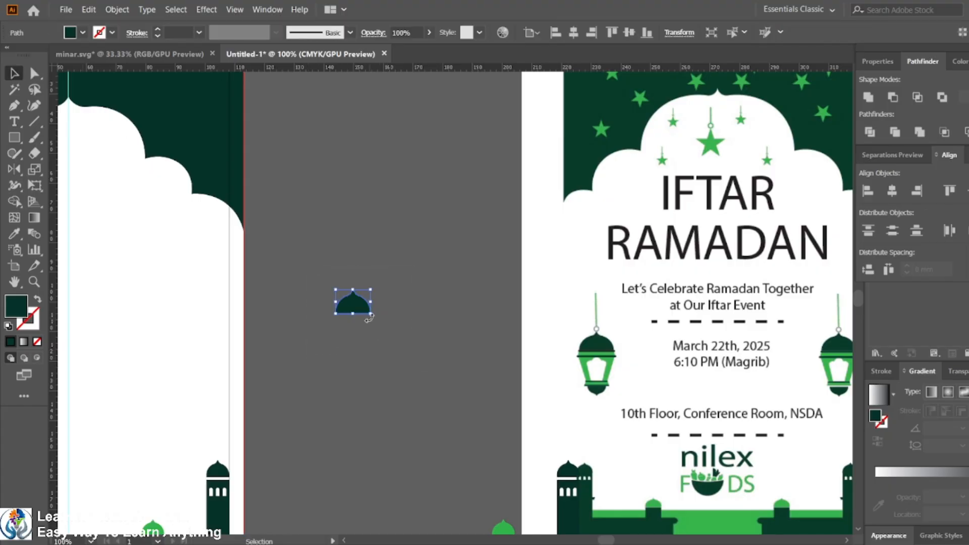
pyautogui.moveTo(370, 313); pyautogui.dragTo(391, 328)
pyautogui.click(394, 367)
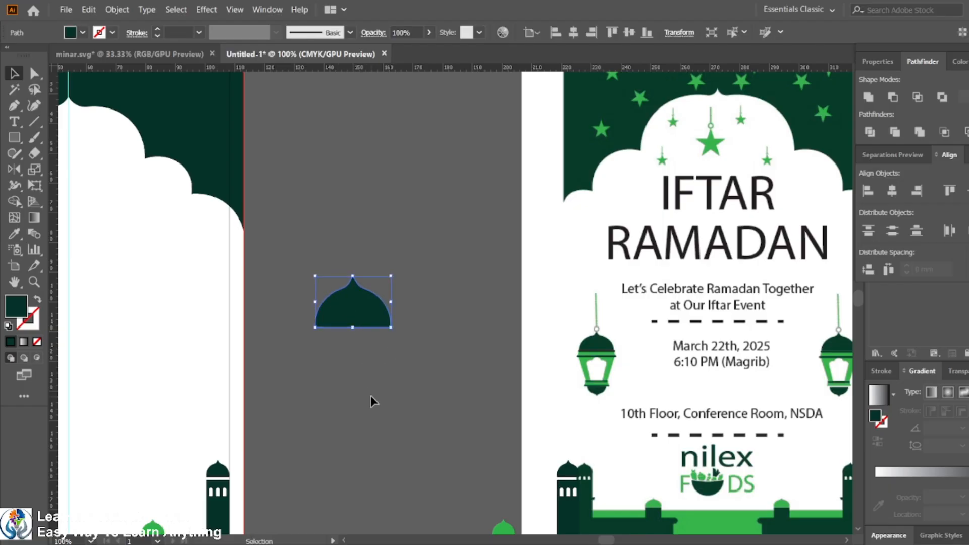
# Step: Draw a thin rectangular band directly beneath the dome's base
pyautogui.click(15, 141)
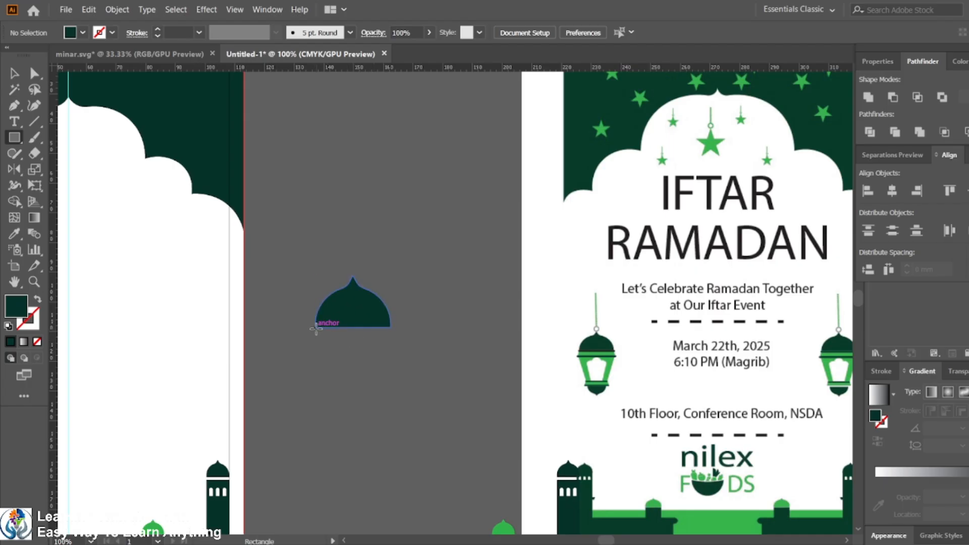
pyautogui.moveTo(316, 328)
pyautogui.mouseDown()
pyautogui.moveTo(361, 346)
pyautogui.moveTo(389, 337)
pyautogui.mouseUp()
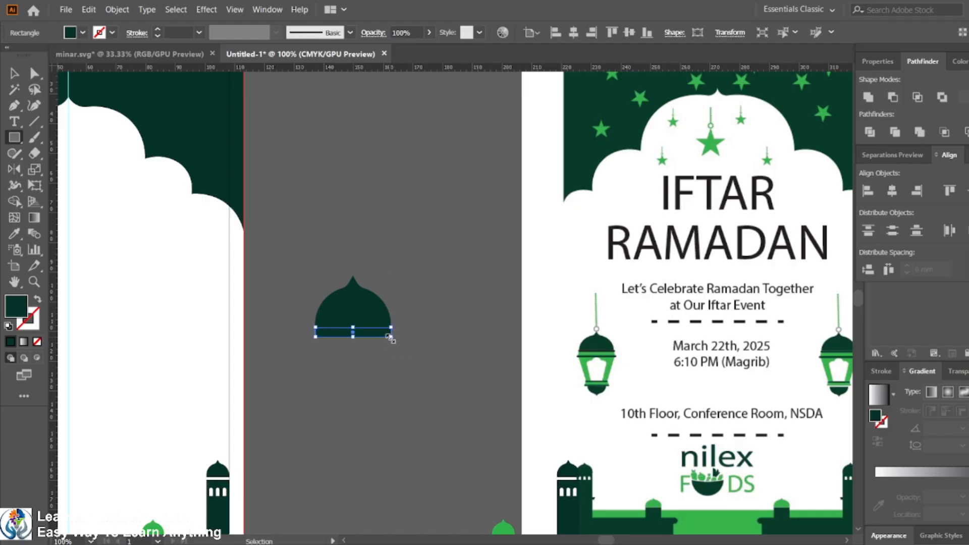
pyautogui.hotkey('ctrl', 'shift', 'a')
pyautogui.scroll(3, 329, 337)
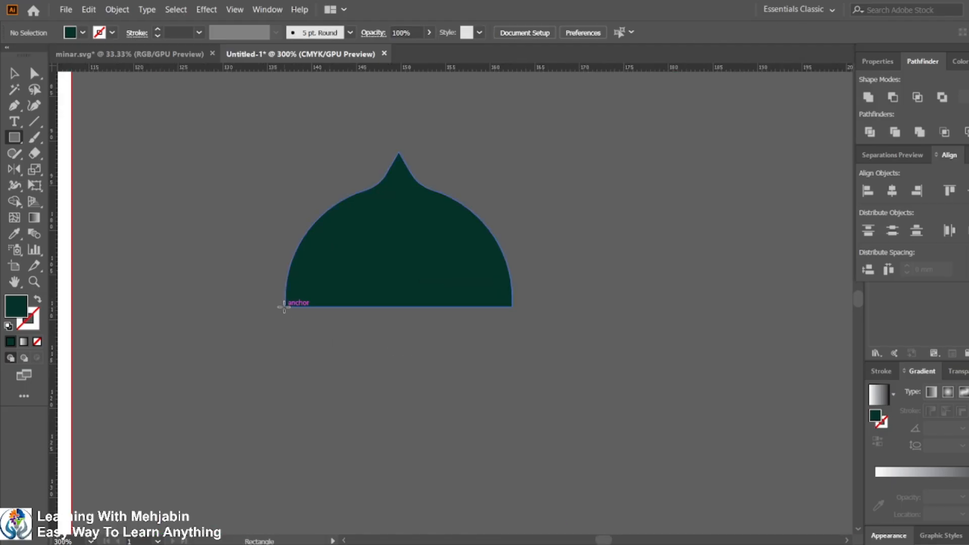
pyautogui.moveTo(285, 307); pyautogui.dragTo(513, 318)
pyautogui.hotkey('ctrl', '1')
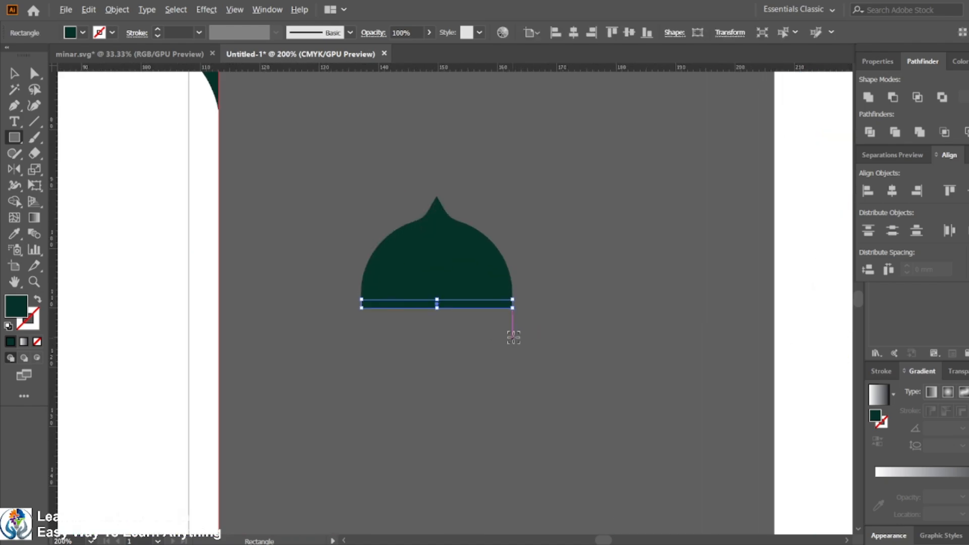
pyautogui.scroll(-1, 514, 337)
pyautogui.moveTo(581, 336); pyautogui.dragTo(528, 350)
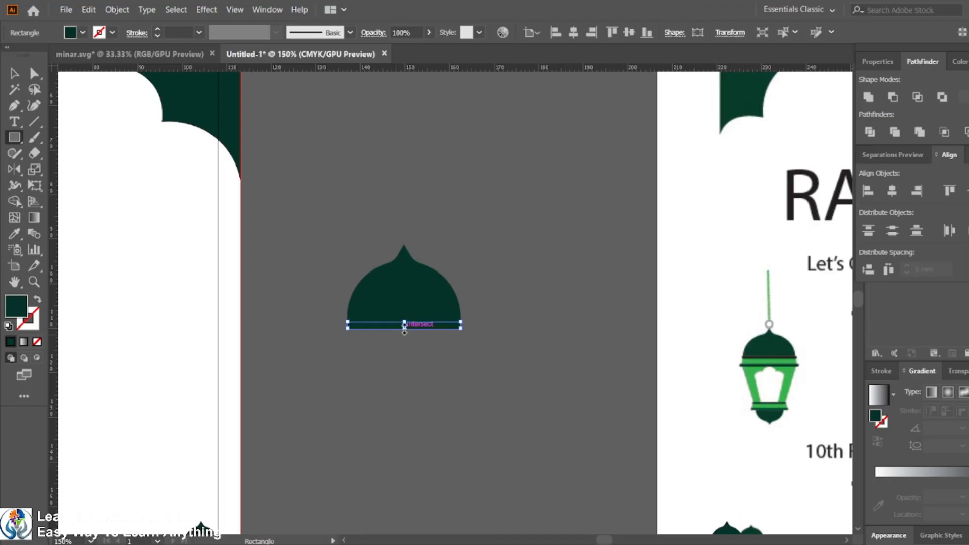
pyautogui.moveTo(405, 328); pyautogui.dragTo(405, 333)
# Step: Widen the band's bottom edge by moving its two bottom corner anchors outward
pyautogui.press('a')
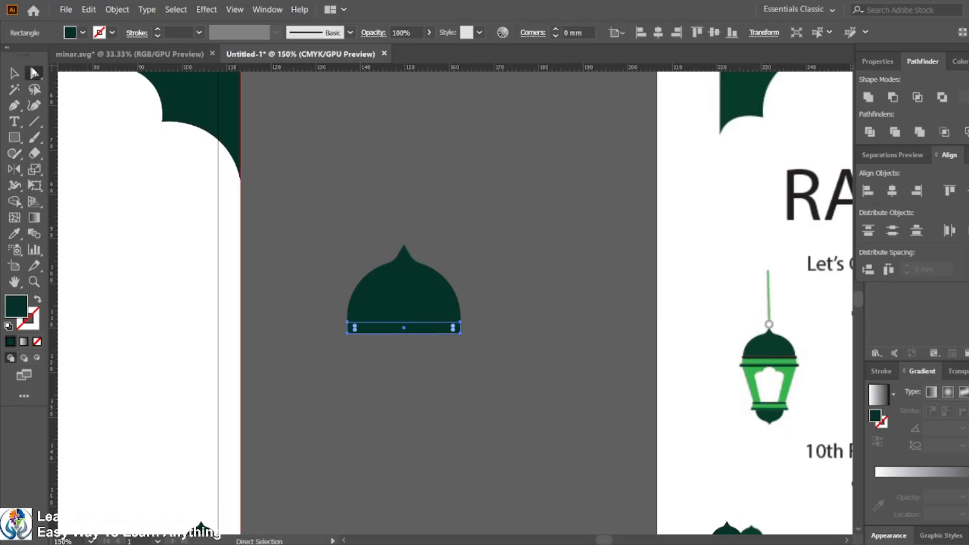
pyautogui.click(347, 332)
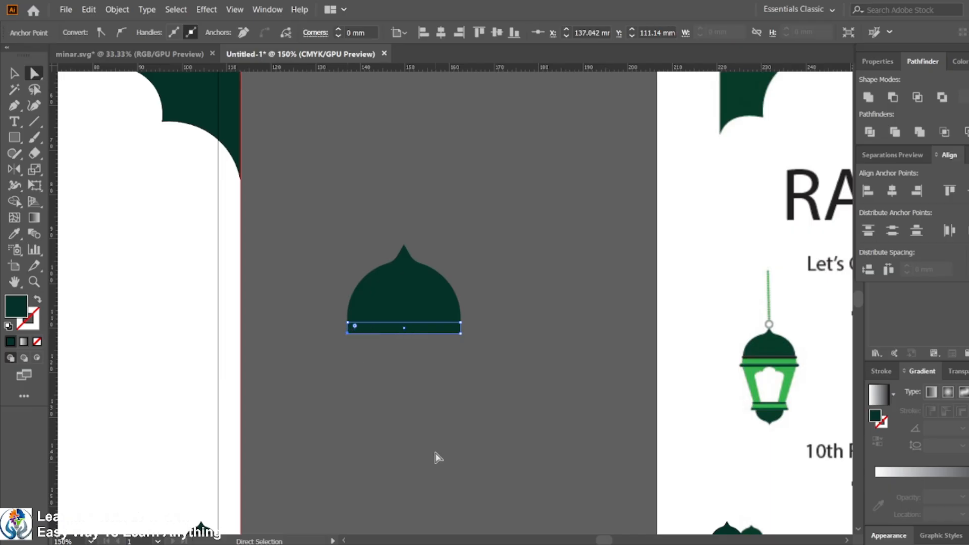
pyautogui.press('Left')
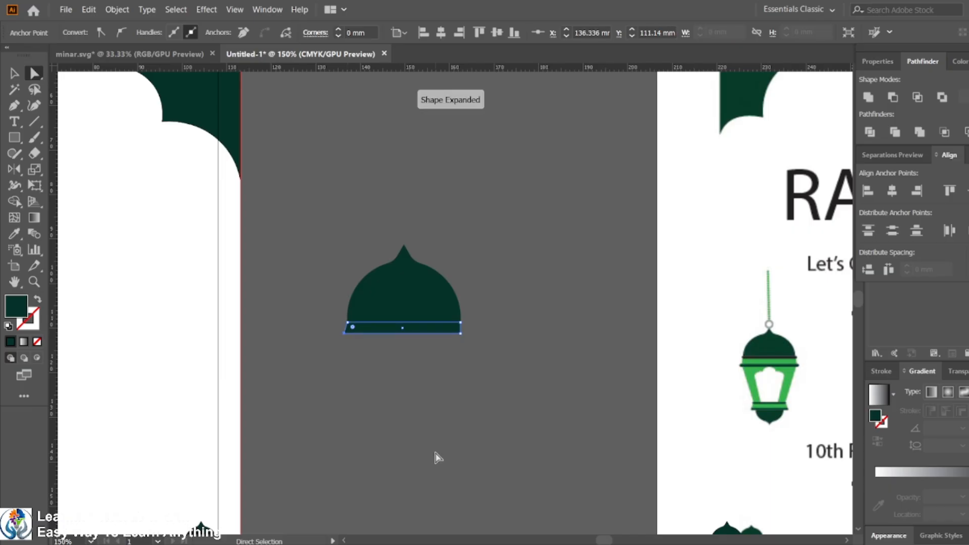
pyautogui.click(460, 334)
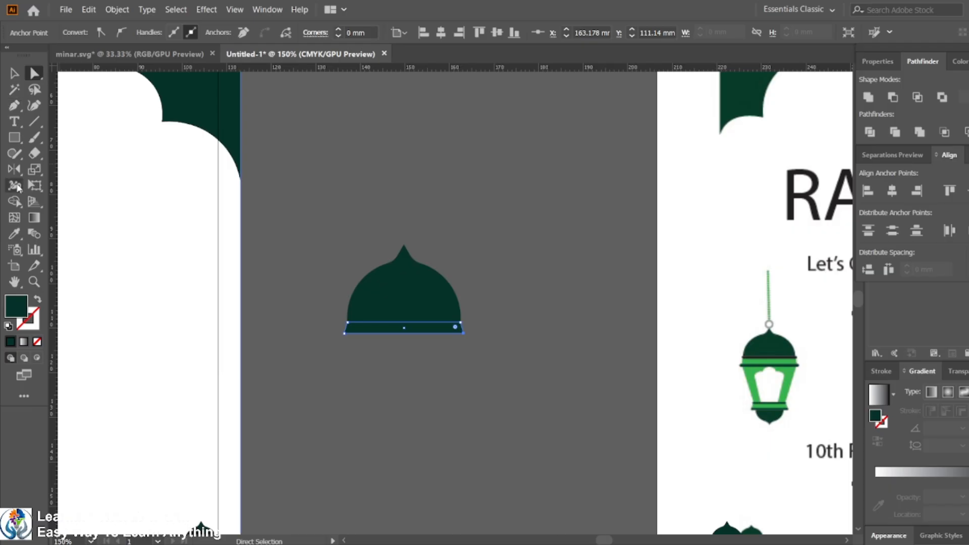
# Step: Fill the band with the lantern's light green using the Eyedropper
pyautogui.click(13, 234)
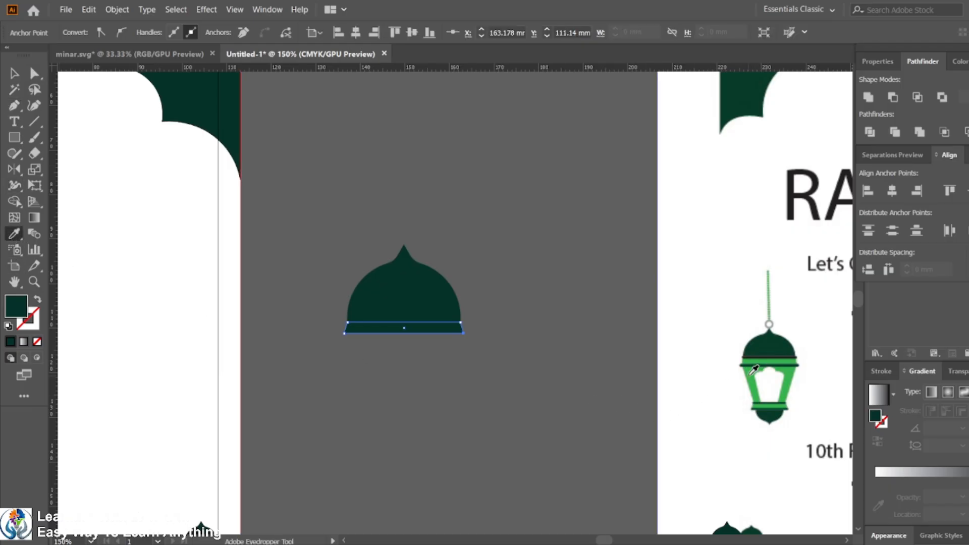
pyautogui.click(752, 374)
pyautogui.click(14, 74)
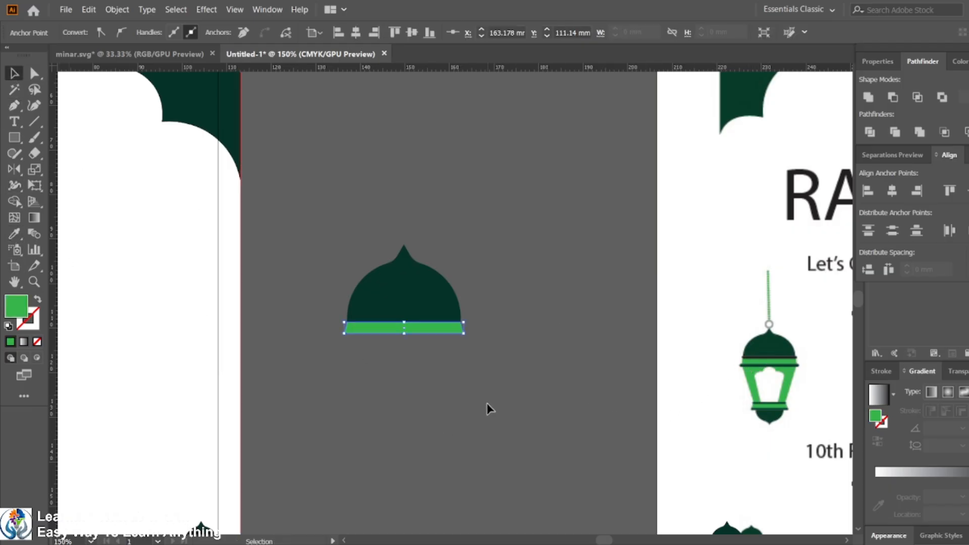
# Step: Draw a large rectangle below the band for the lantern body
pyautogui.click(405, 327)
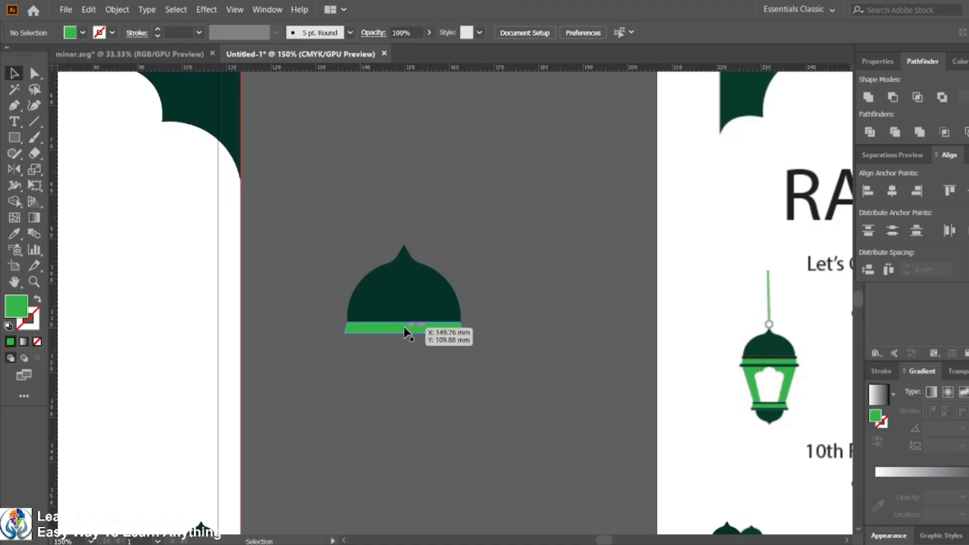
pyautogui.press('m')
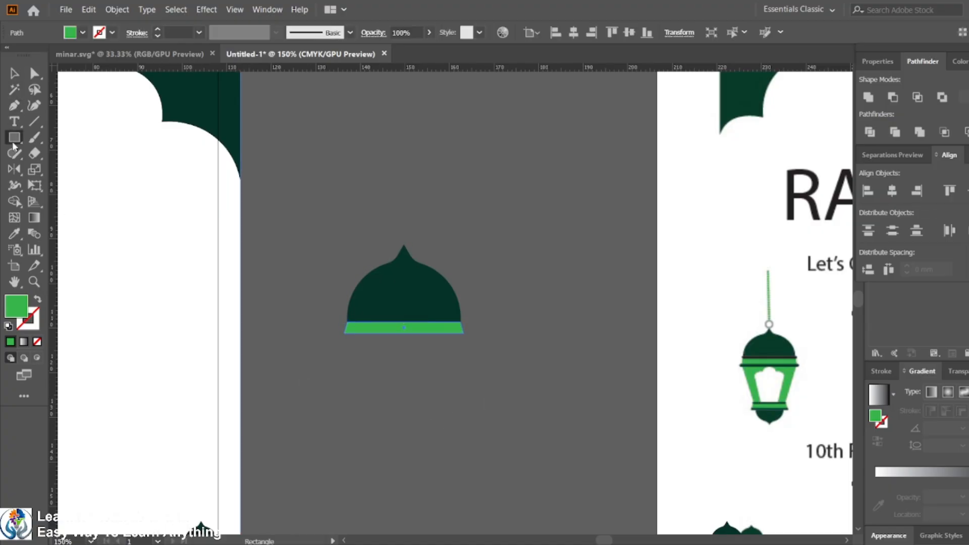
pyautogui.moveTo(344, 333); pyautogui.dragTo(464, 430)
pyautogui.click(35, 73)
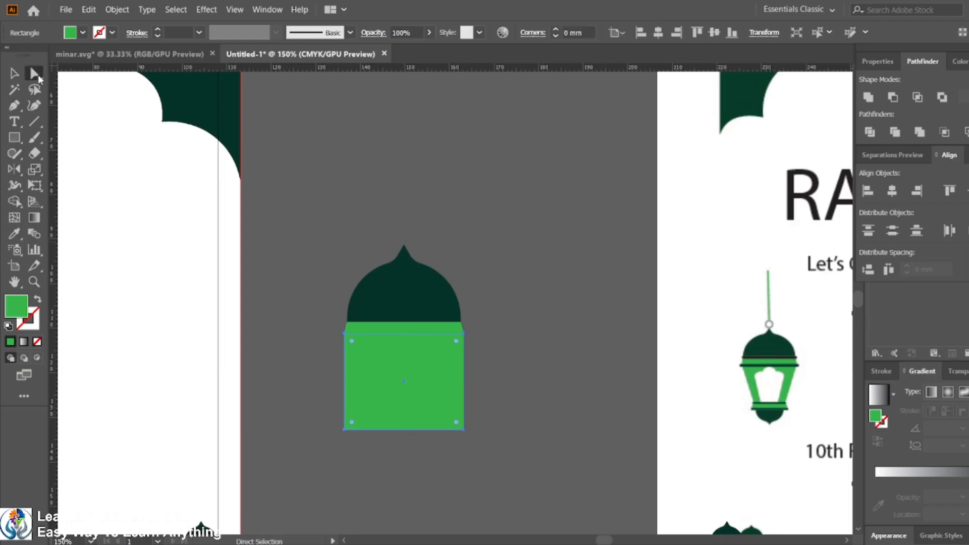
# Step: Taper the lantern body by shifting its bottom corner anchors inward
pyautogui.click(344, 430)
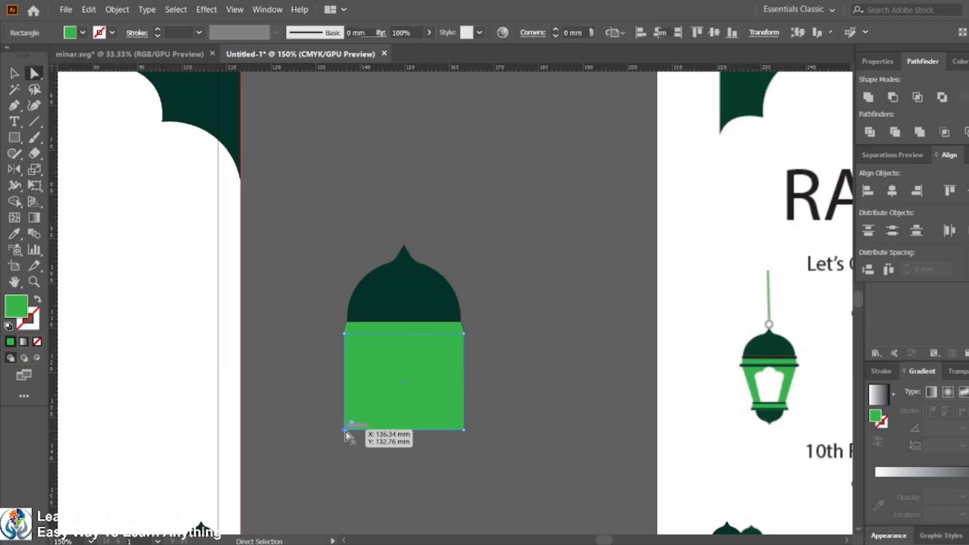
pyautogui.press('shift')
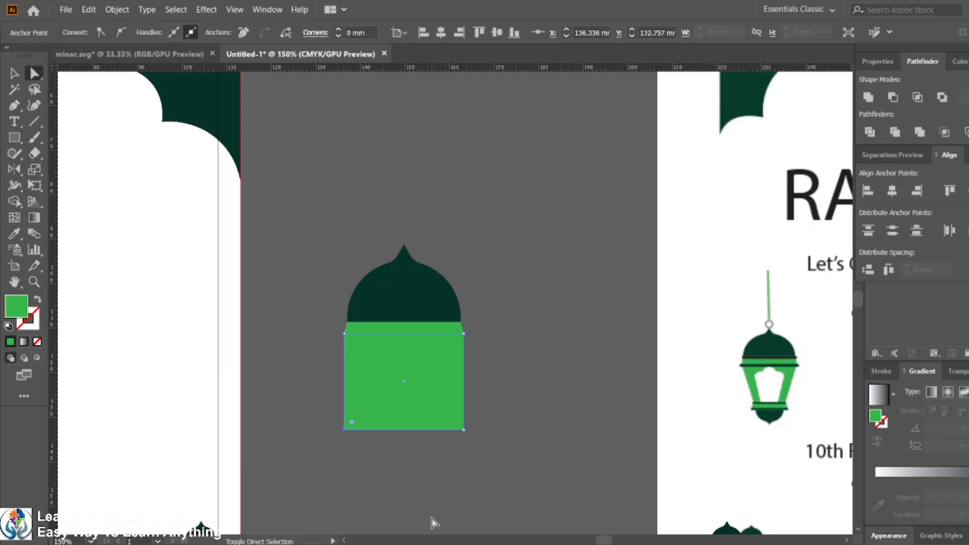
pyautogui.hotkey('shift', 'Right')
pyautogui.hotkey('shift', 'Right')
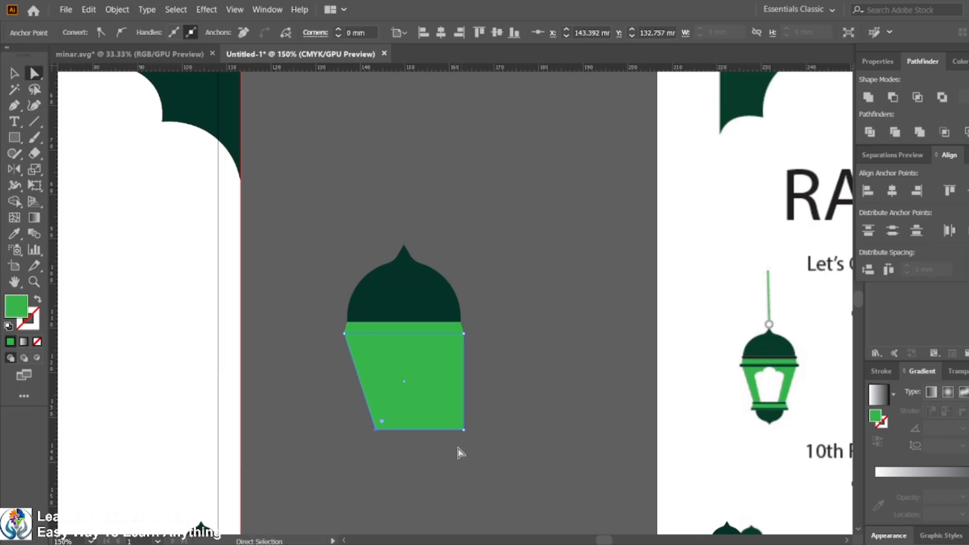
pyautogui.click(464, 429)
pyautogui.hotkey('shift', 'Left')
pyautogui.hotkey('shift', 'Left')
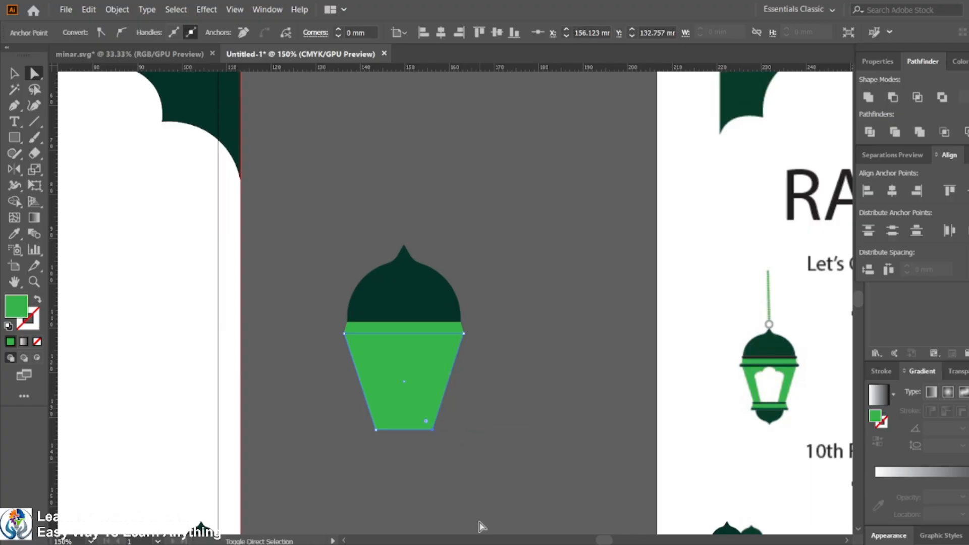
pyautogui.click(15, 73)
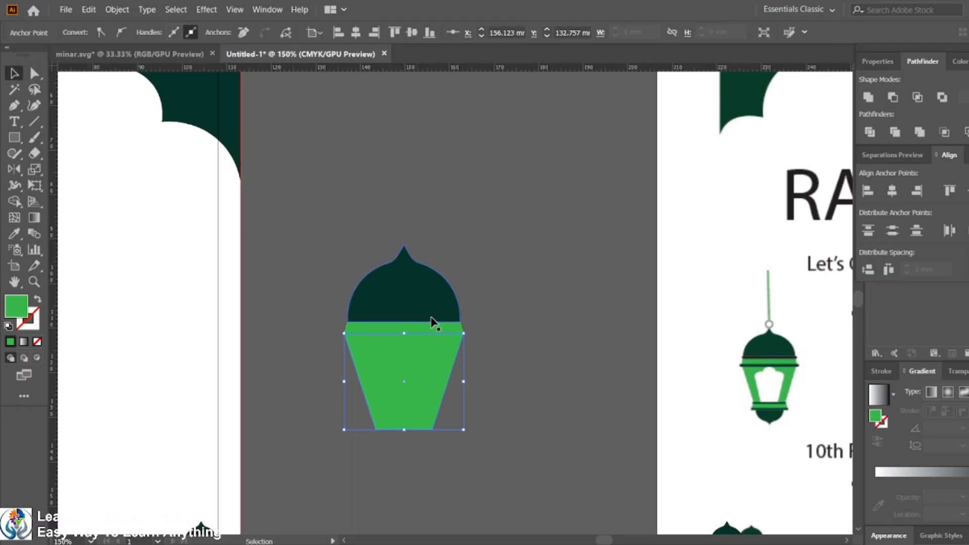
pyautogui.click(518, 342)
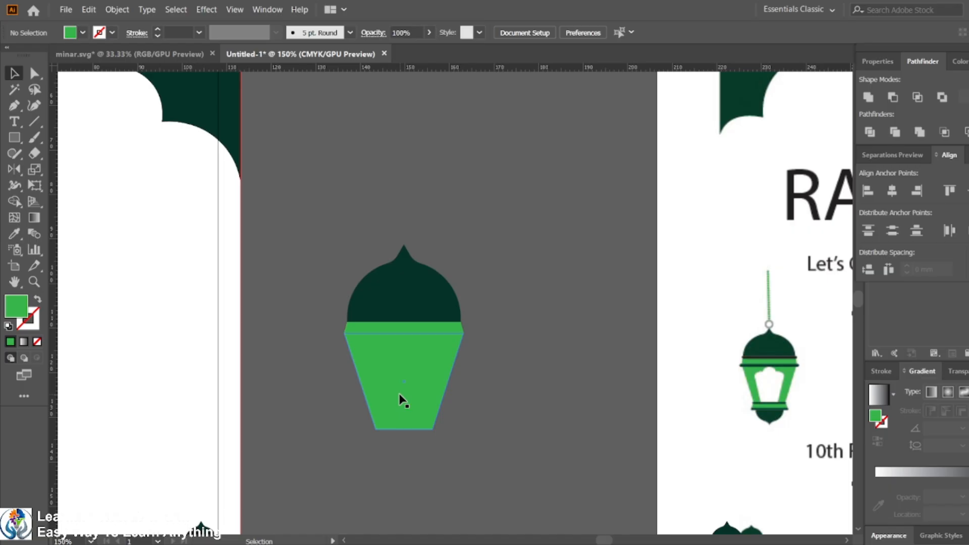
pyautogui.moveTo(401, 398); pyautogui.dragTo(549, 396)
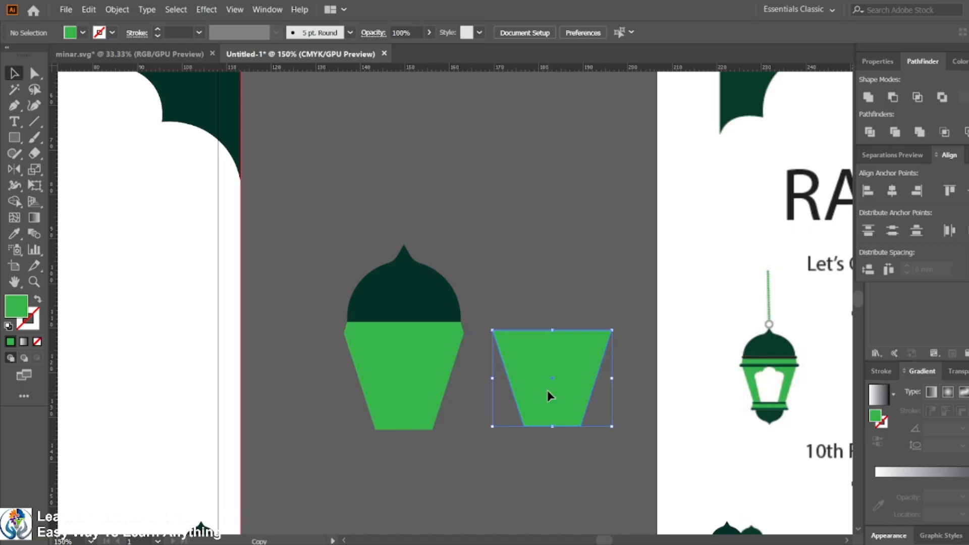
pyautogui.hotkey('ctrl', 'z')
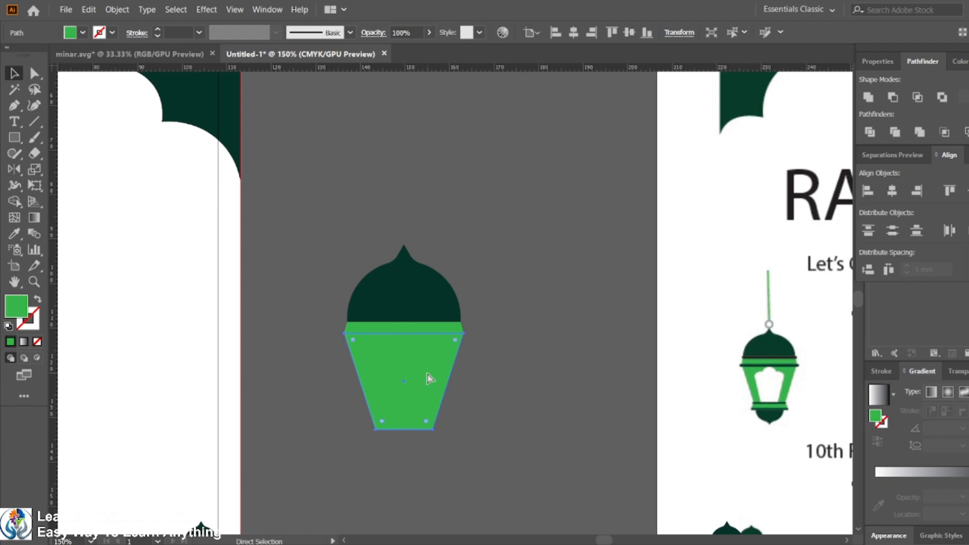
# Step: Make a smaller copy of the body inside it and fill it white with the Eyedropper
pyautogui.click(428, 378)
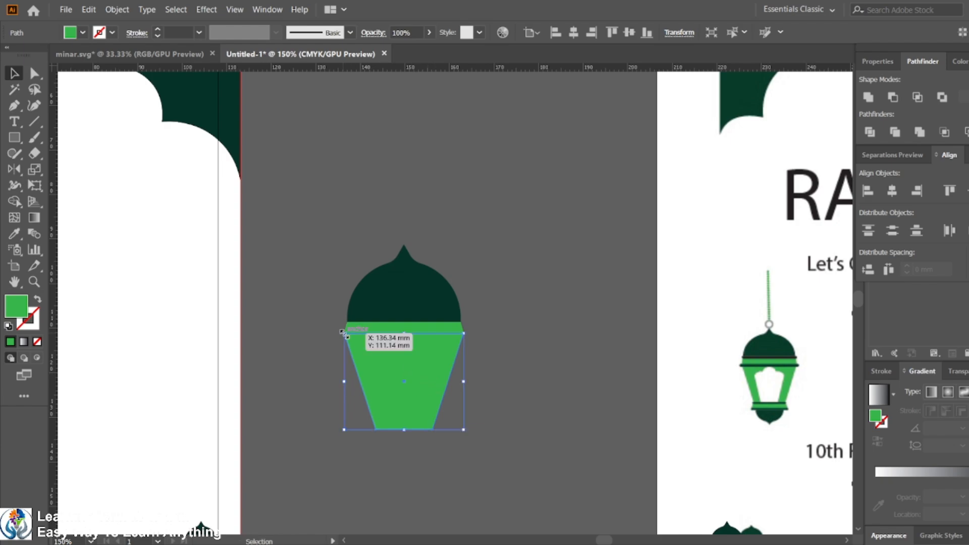
pyautogui.moveTo(345, 333); pyautogui.dragTo(363, 343)
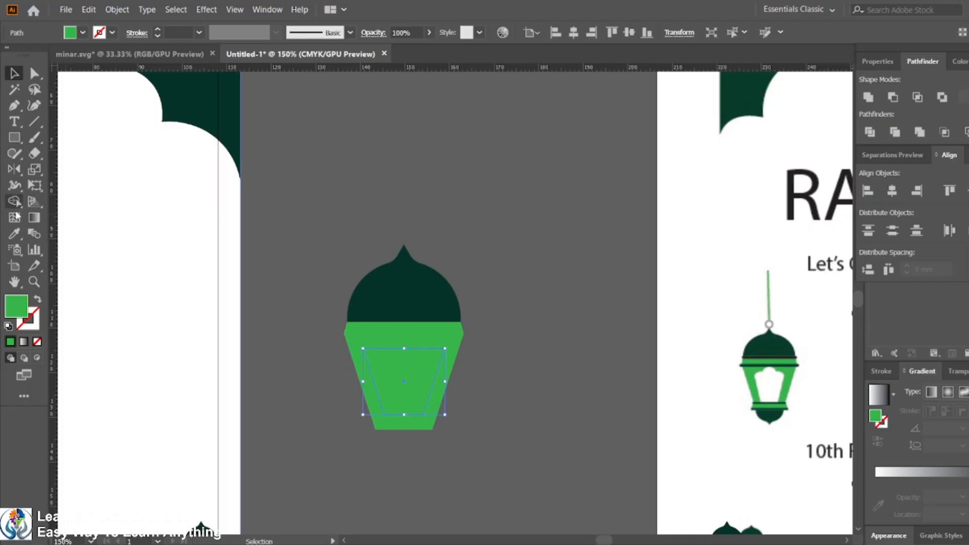
pyautogui.click(14, 233)
pyautogui.click(141, 191)
pyautogui.press('v')
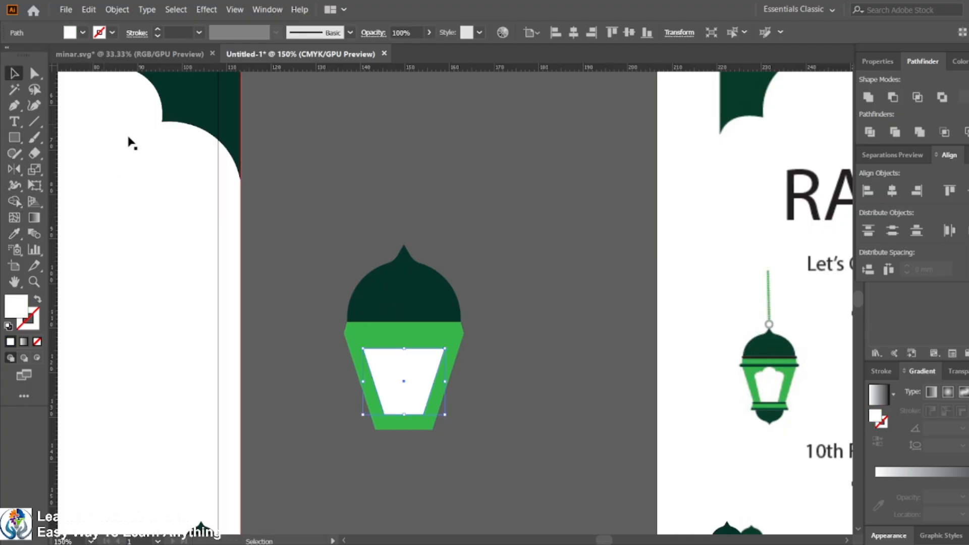
pyautogui.click(422, 329)
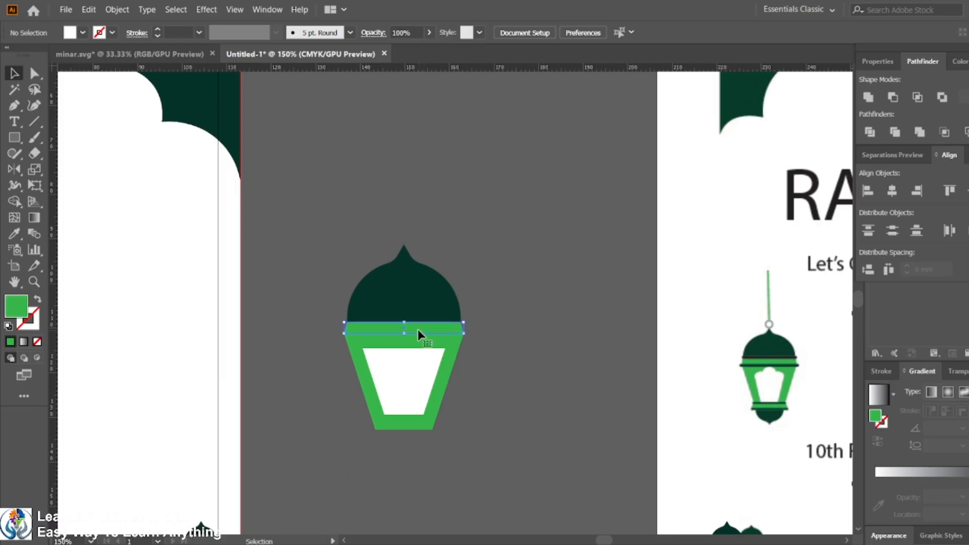
pyautogui.click(14, 233)
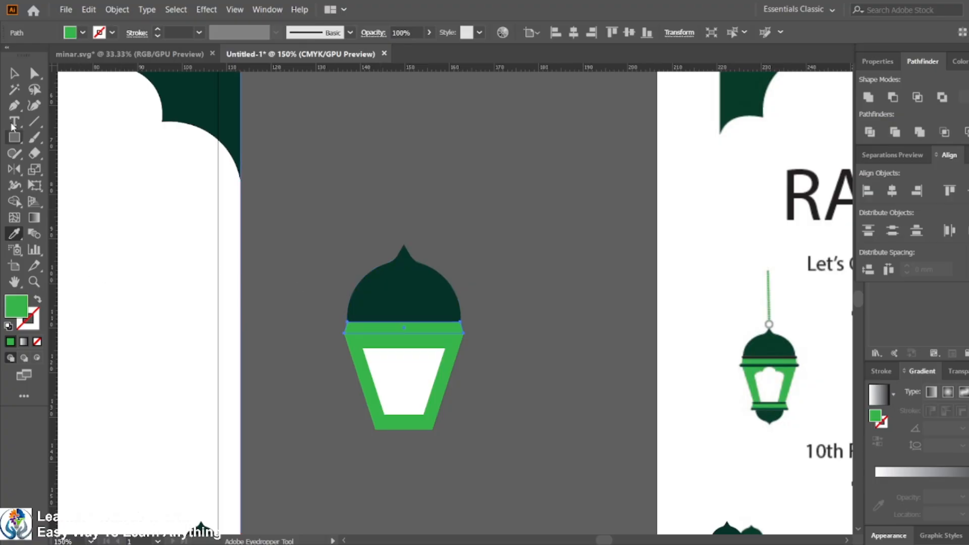
pyautogui.click(14, 73)
pyautogui.click(599, 347)
# Step: Draw a small circle centred on the white window's top edge and unite it with the window shape
pyautogui.click(423, 380)
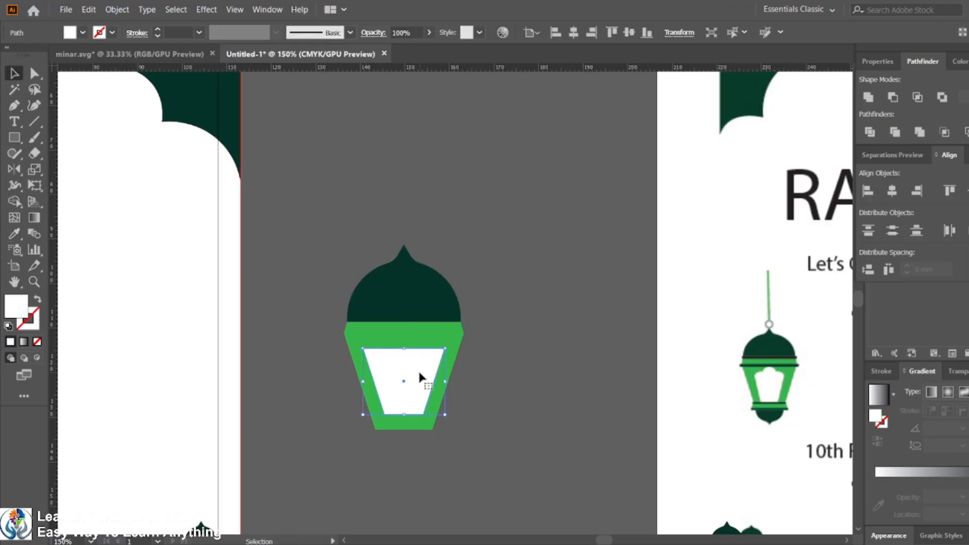
pyautogui.scroll(1, 419, 376)
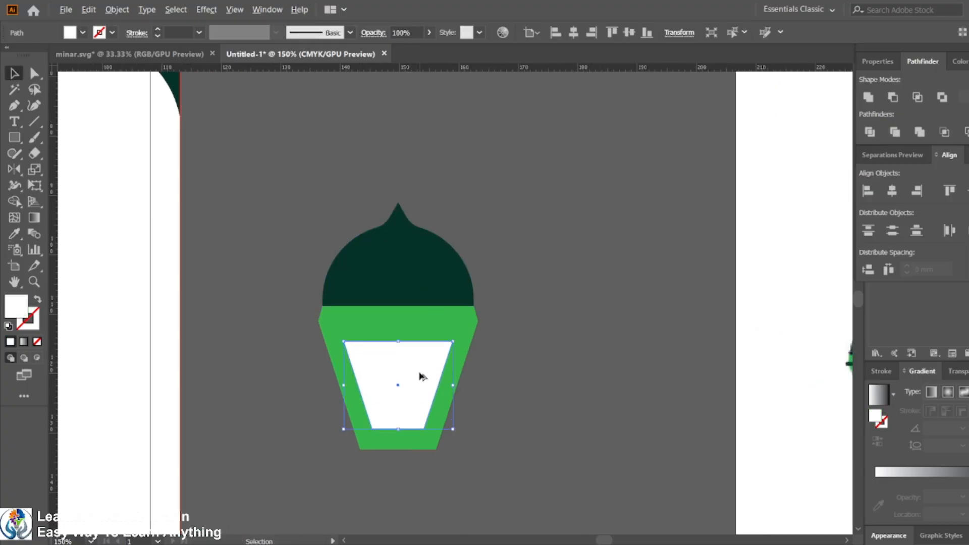
pyautogui.click(15, 137)
pyautogui.moveTo(15, 138); pyautogui.dragTo(73, 168)
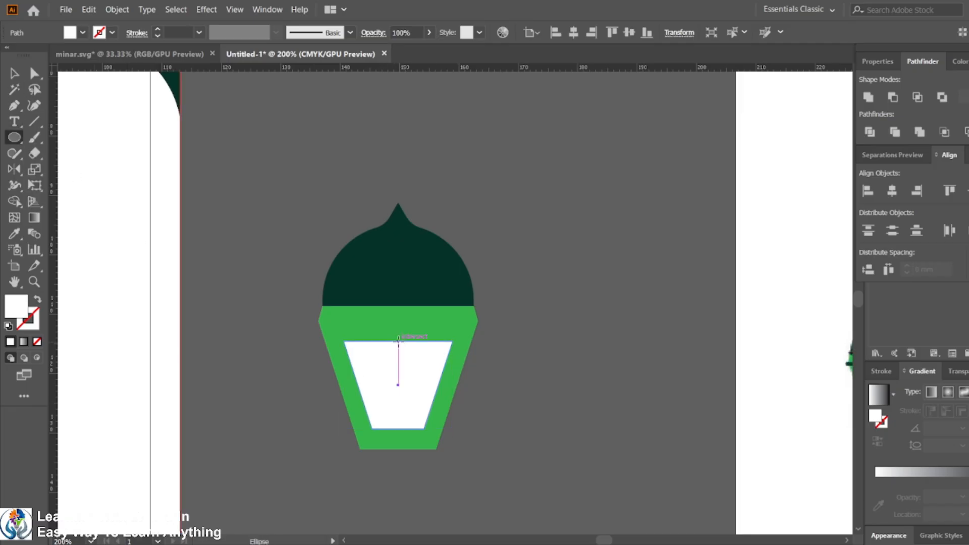
pyautogui.moveTo(399, 342); pyautogui.dragTo(410, 368)
pyautogui.scroll(-1, 406, 369)
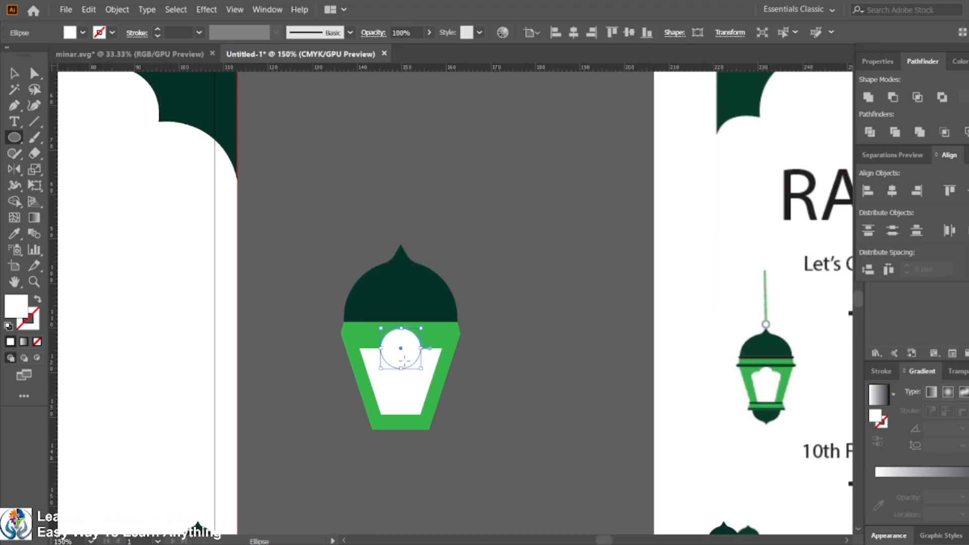
pyautogui.click(14, 73)
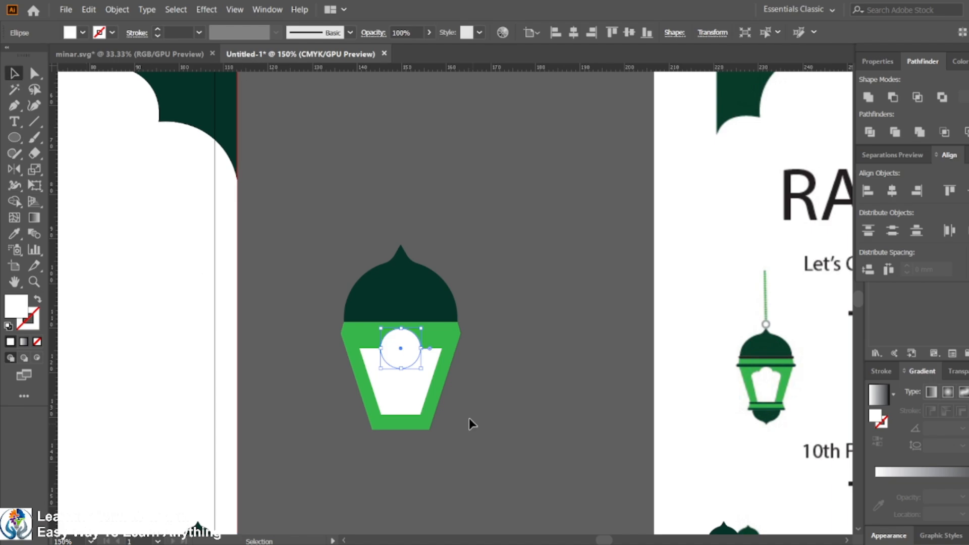
pyautogui.click(404, 389)
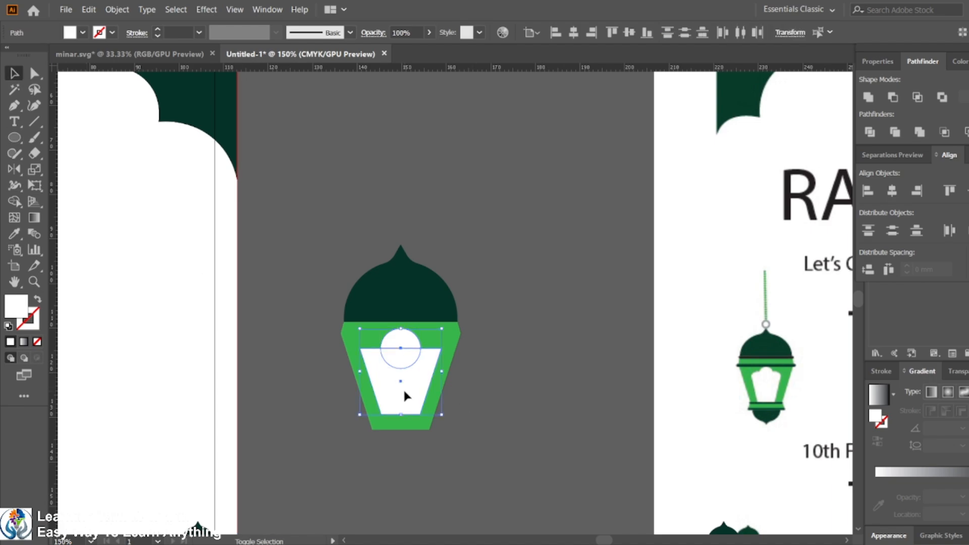
pyautogui.click(867, 98)
pyautogui.click(562, 368)
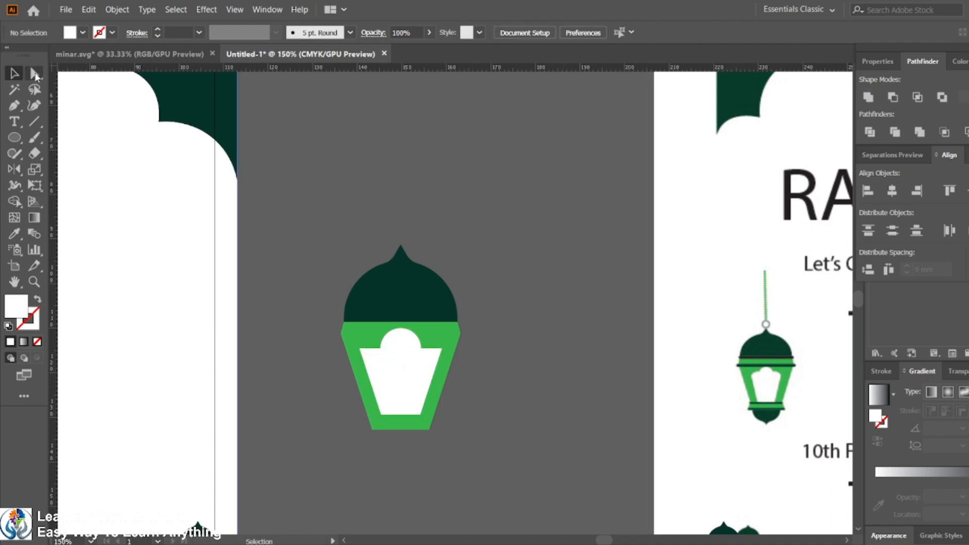
# Step: Pull the window's two upper side anchors down to round its shoulders into an arch
pyautogui.click(36, 75)
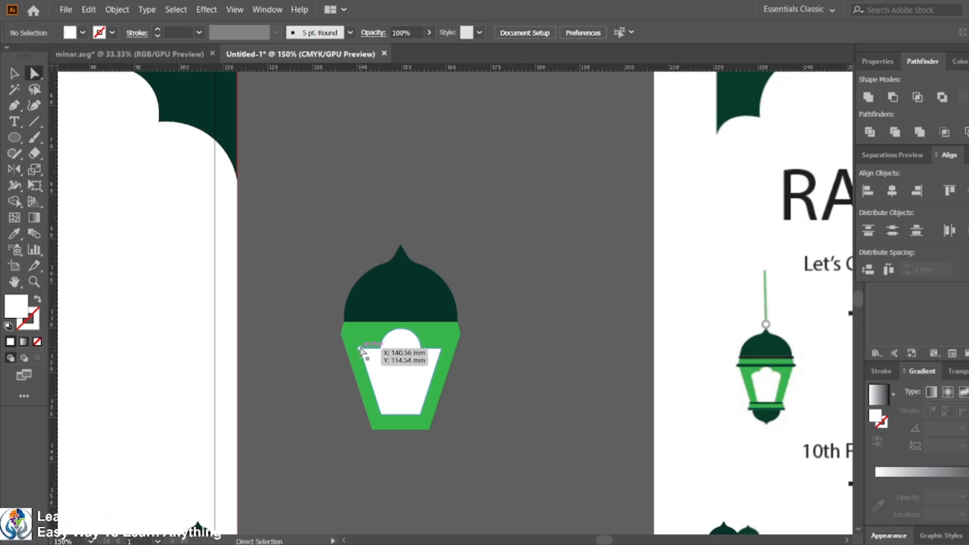
pyautogui.click(414, 364)
pyautogui.keyDown('shift'); pyautogui.click(443, 350); pyautogui.keyUp('shift')
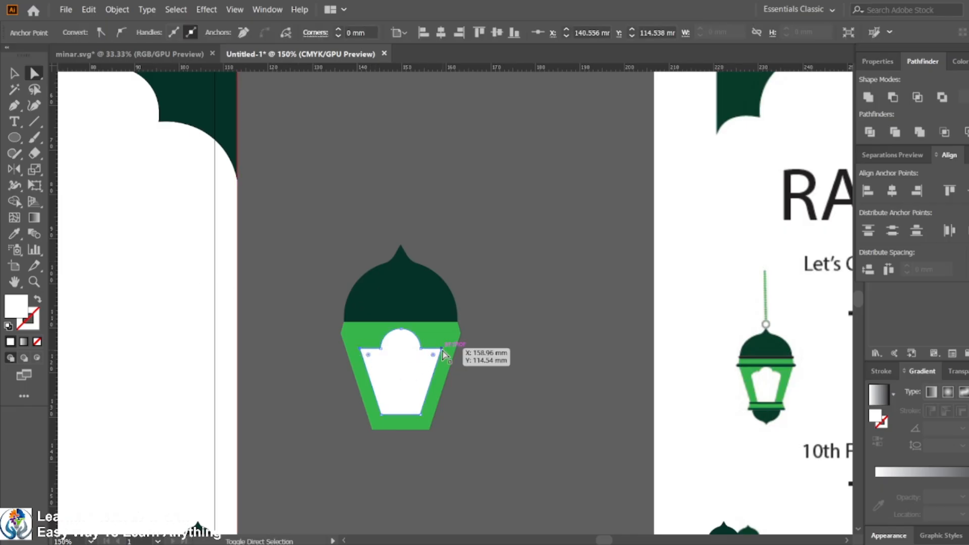
pyautogui.moveTo(432, 357); pyautogui.dragTo(425, 374)
pyautogui.click(495, 379)
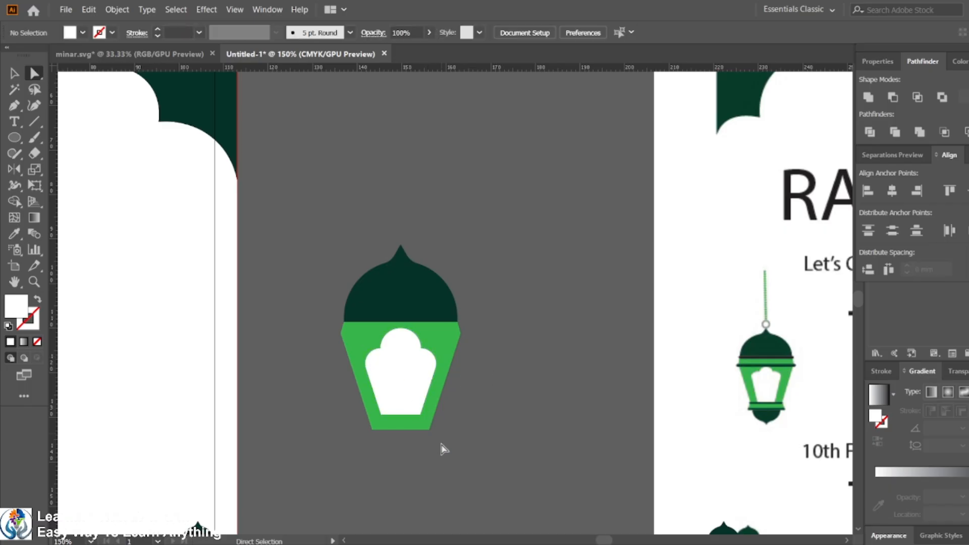
# Step: Try stretching the window down to the lantern's bottom and narrowing it, then undo both changes
pyautogui.click(411, 406)
pyautogui.click(15, 74)
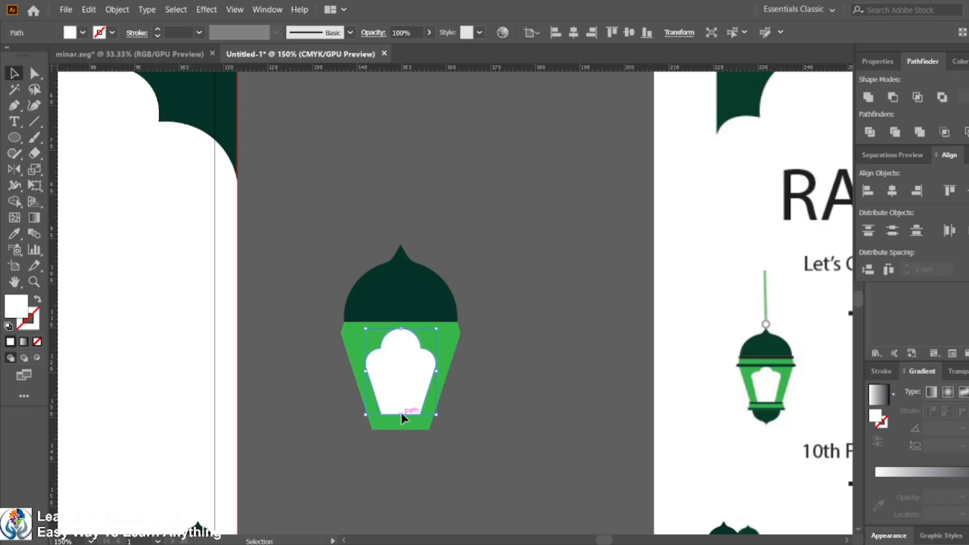
pyautogui.moveTo(400, 415); pyautogui.dragTo(402, 431)
pyautogui.press('a')
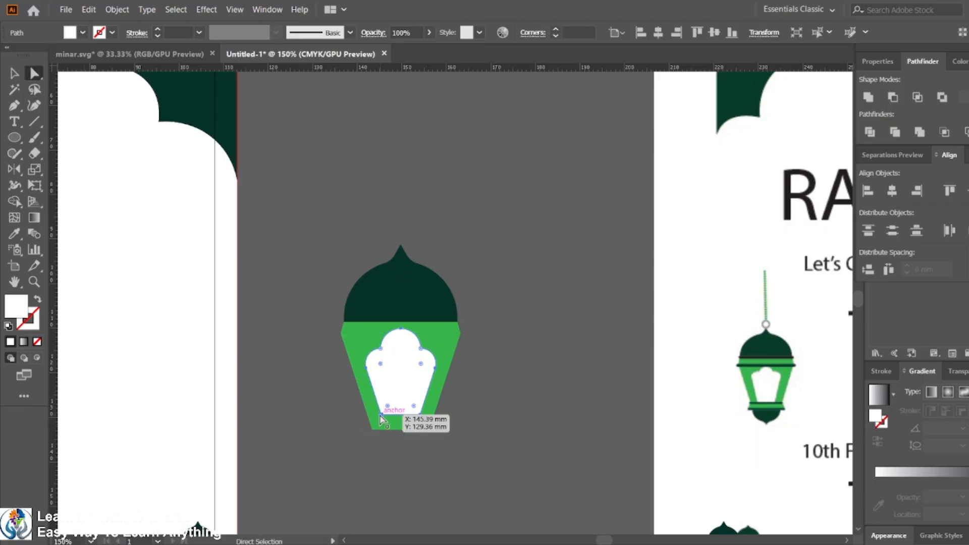
pyautogui.press('v')
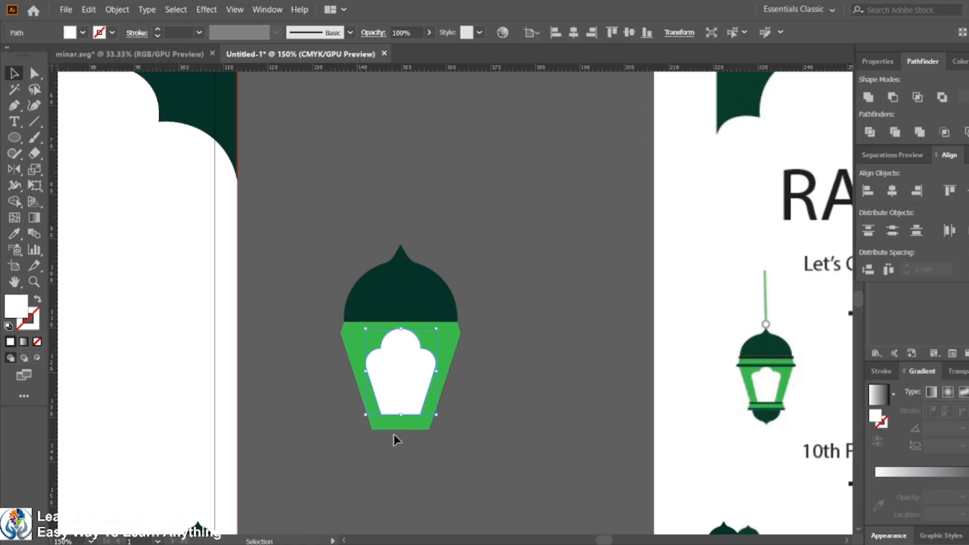
pyautogui.moveTo(401, 415); pyautogui.dragTo(401, 431)
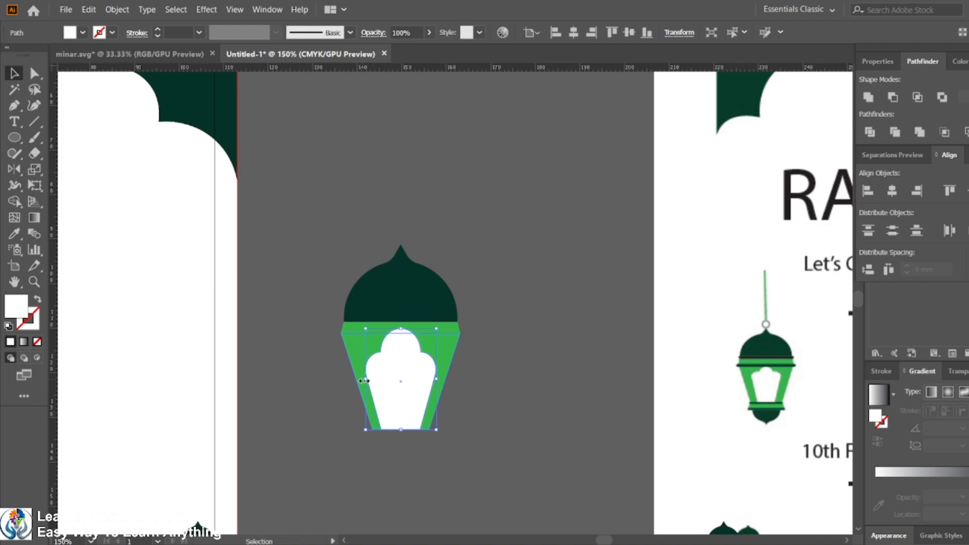
pyautogui.moveTo(364, 381); pyautogui.dragTo(370, 381)
pyautogui.click(489, 395)
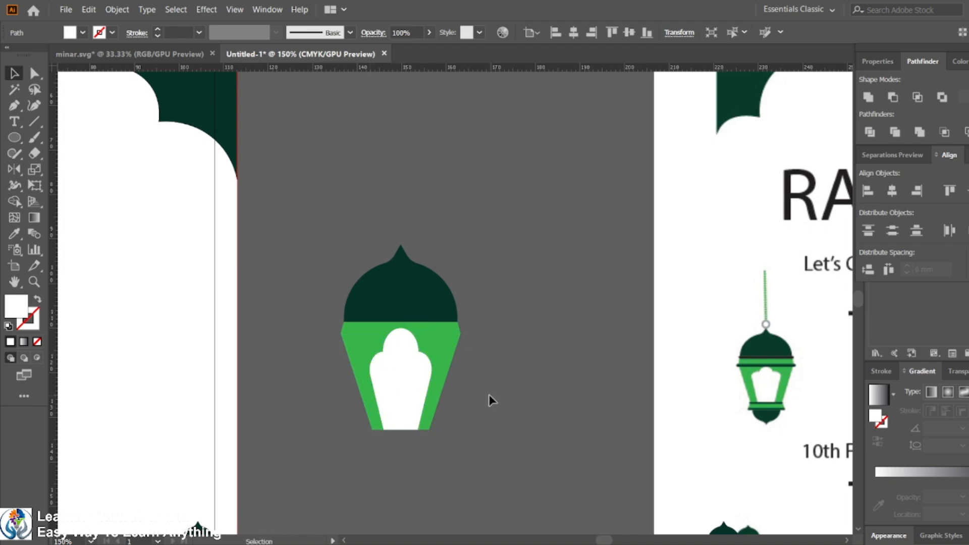
pyautogui.hotkey('ctrl', 'z')
pyautogui.hotkey('ctrl', 'z')
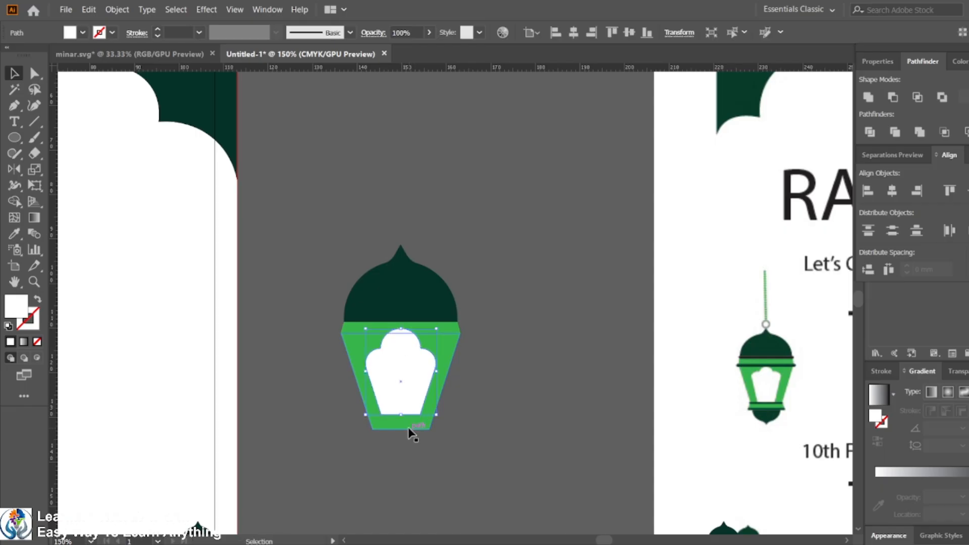
# Step: Move the window's bottom anchors down to the lantern body's bottom edge
pyautogui.press('a')
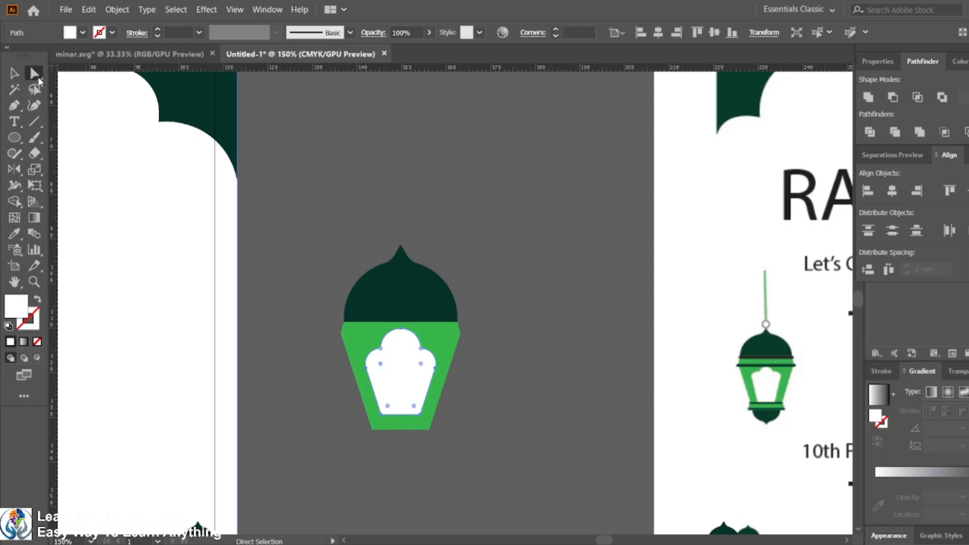
pyautogui.click(381, 413)
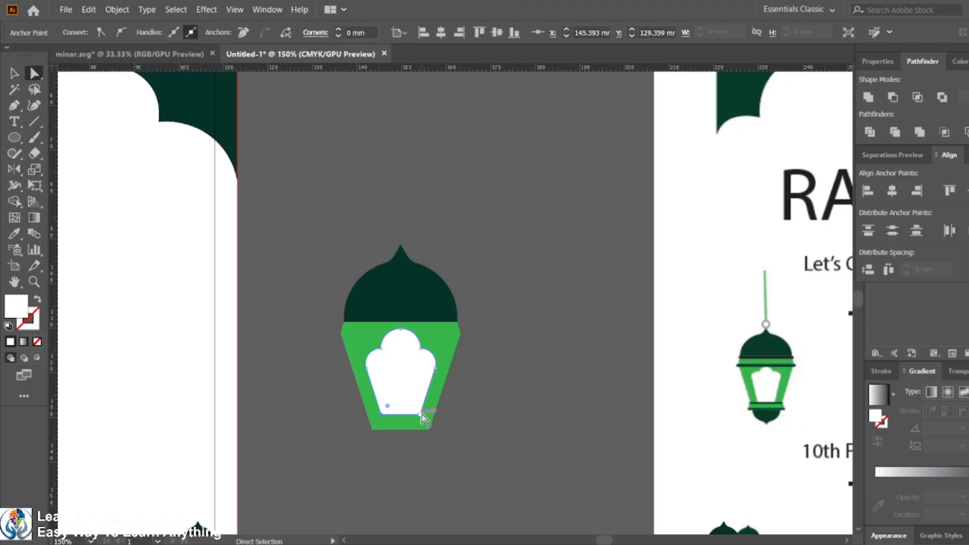
pyautogui.moveTo(406, 416); pyautogui.dragTo(403, 429)
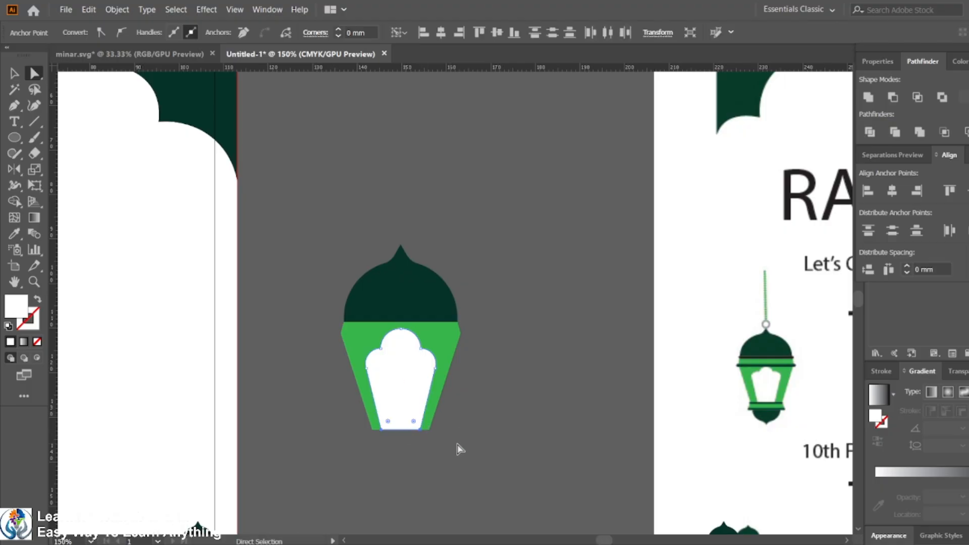
pyautogui.click(470, 448)
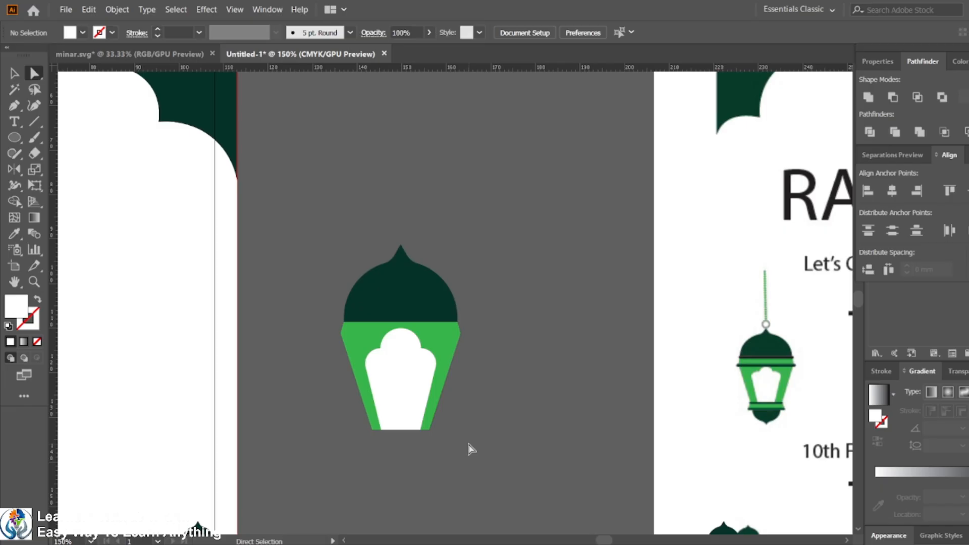
# Step: Recolour the band between dome and body white by sampling the artboard with the Eyedropper
pyautogui.click(417, 328)
pyautogui.click(14, 233)
pyautogui.click(451, 167)
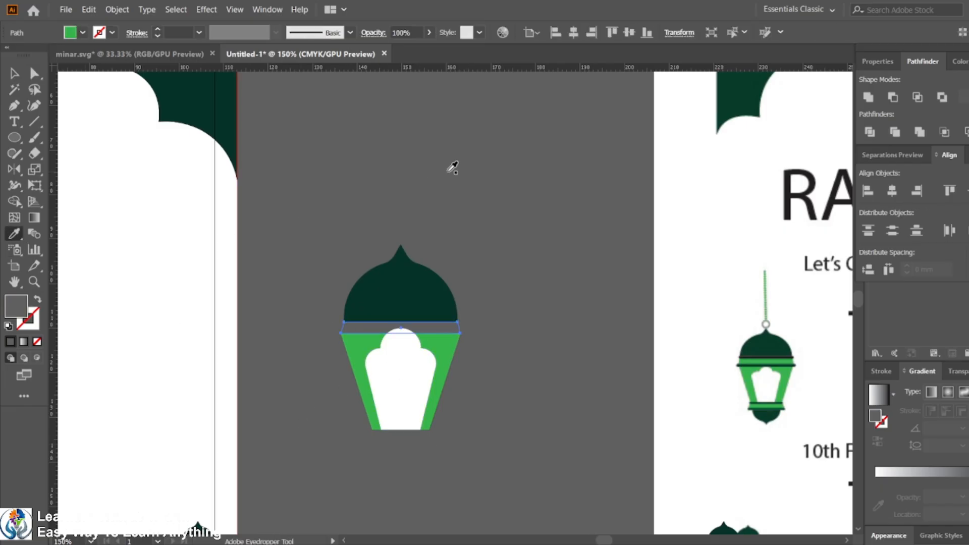
pyautogui.click(664, 231)
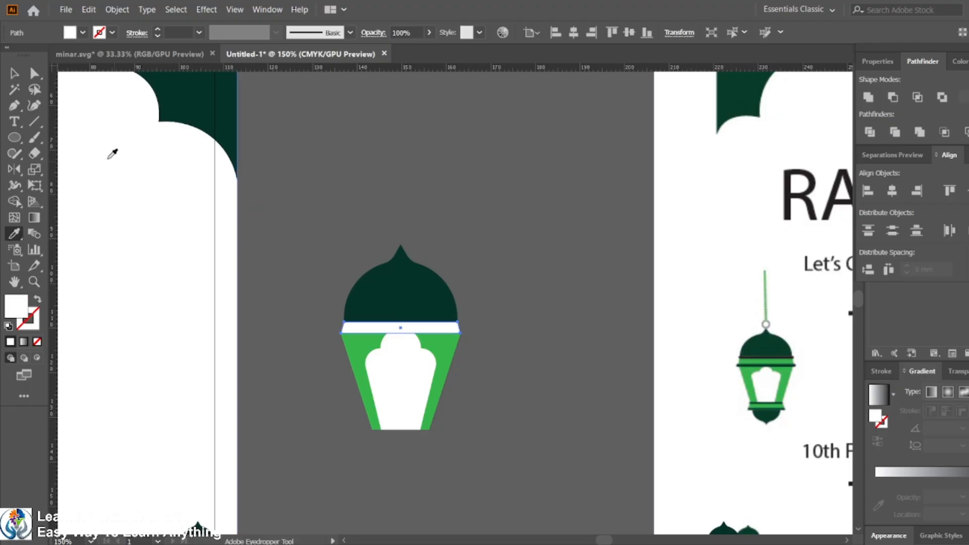
pyautogui.click(15, 74)
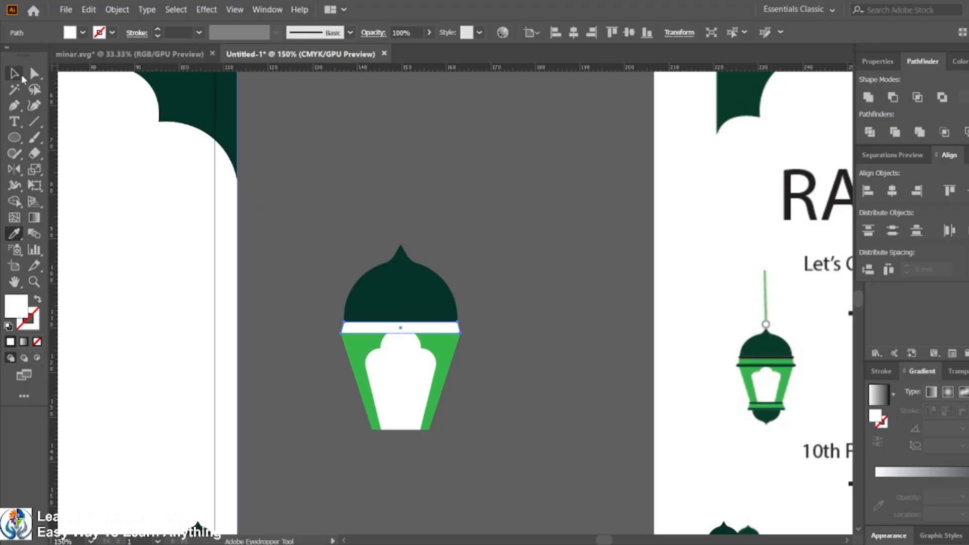
pyautogui.click(575, 361)
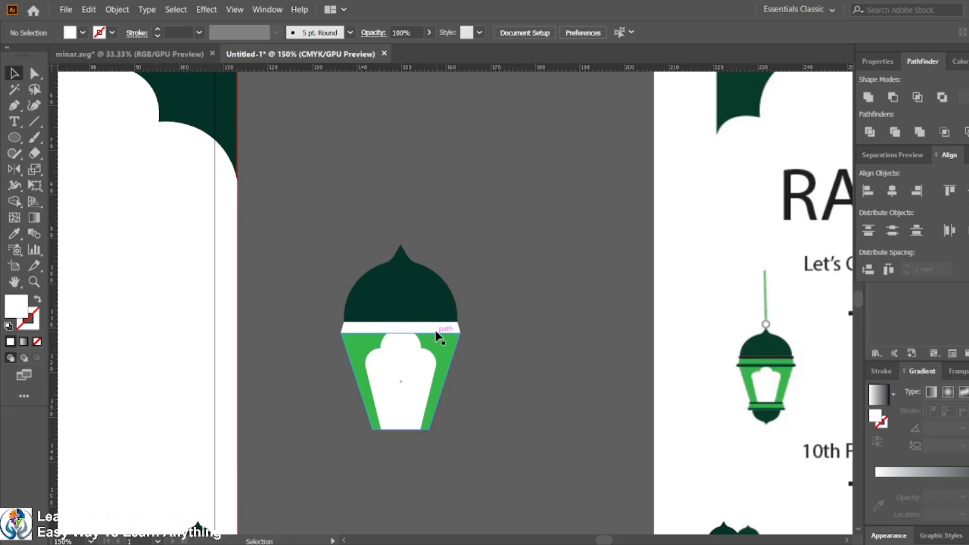
# Step: Shorten the window shape slightly from the top and make it narrower
pyautogui.click(414, 372)
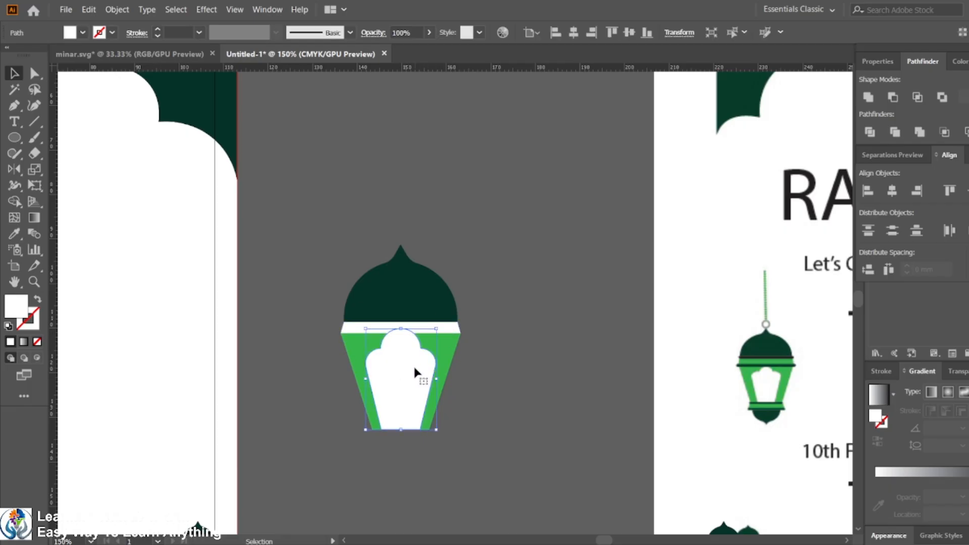
pyautogui.moveTo(400, 328); pyautogui.dragTo(401, 333)
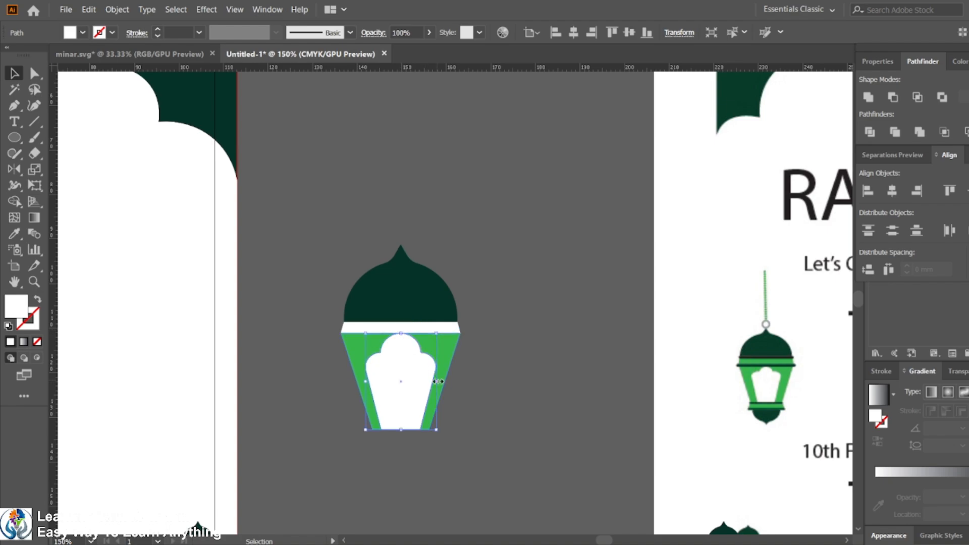
pyautogui.moveTo(438, 382); pyautogui.dragTo(427, 381)
pyautogui.click(496, 384)
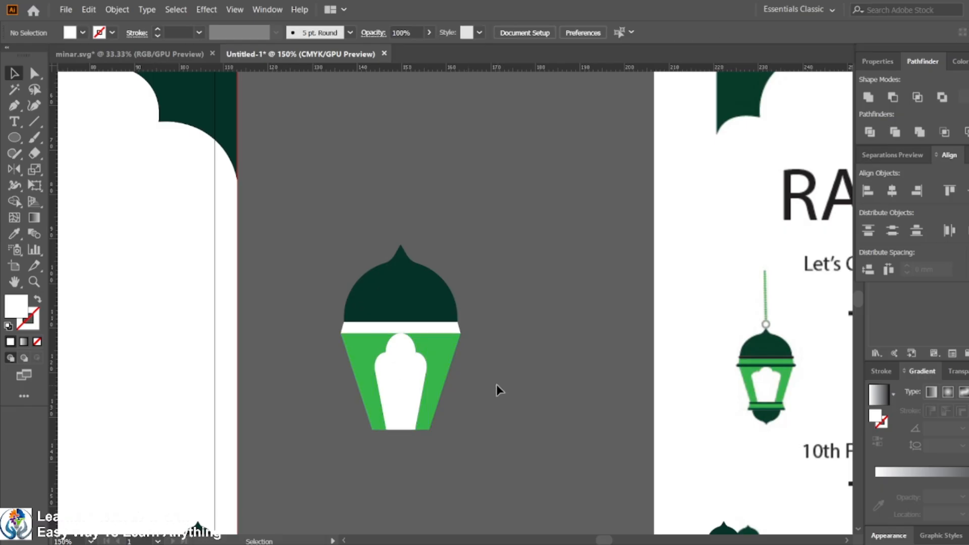
# Step: Draw a thin green strip along the top edge of the lantern body, just under the white band
pyautogui.click(446, 334)
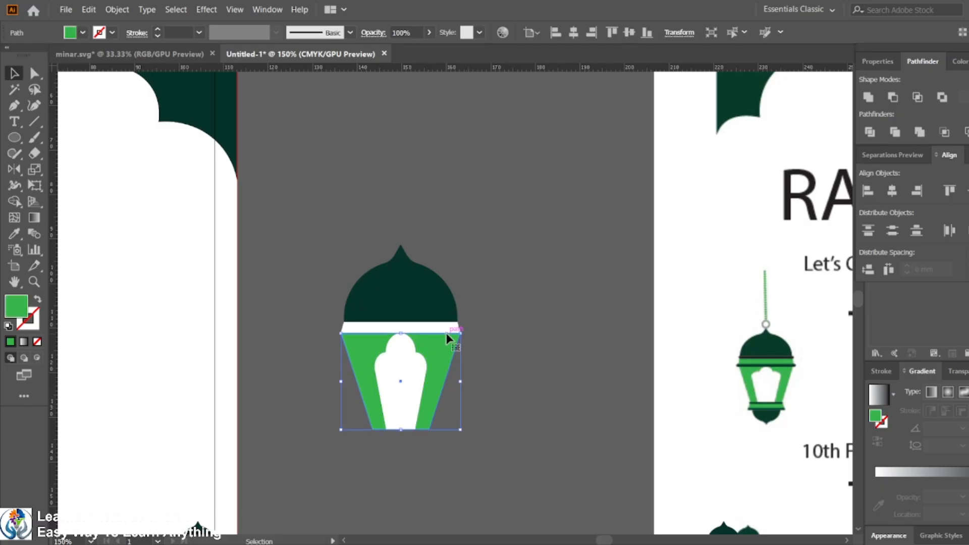
pyautogui.click(547, 334)
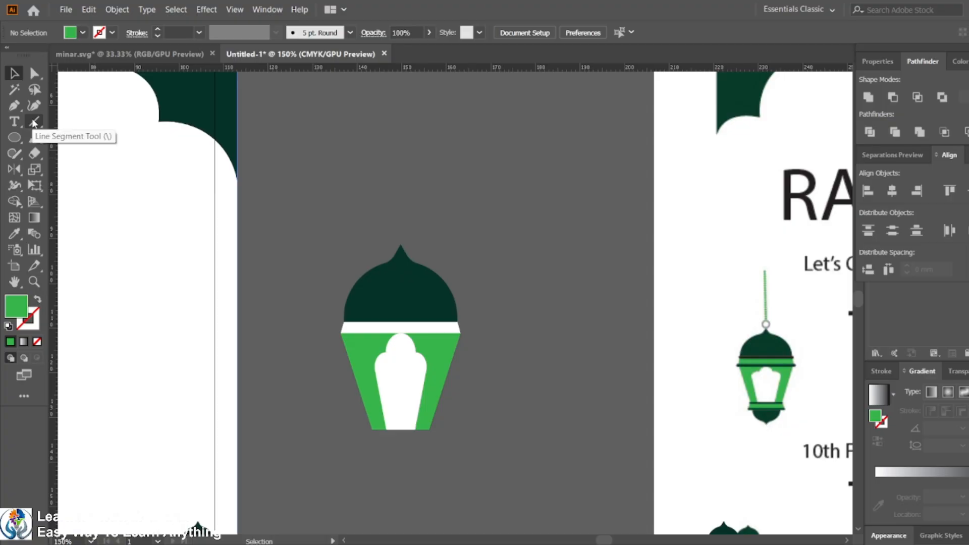
pyautogui.moveTo(14, 137); pyautogui.dragTo(70, 136)
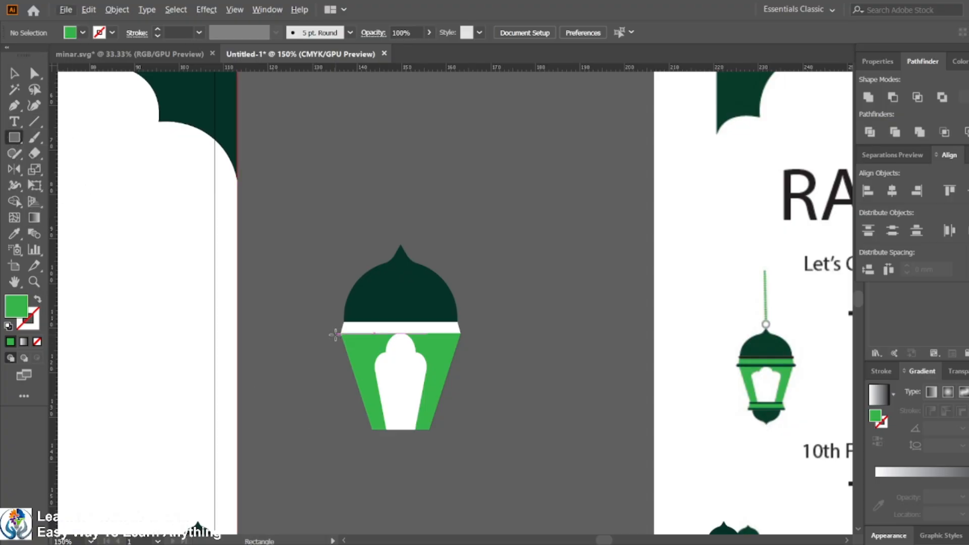
pyautogui.scroll(2, 335, 335)
pyautogui.moveTo(335, 335); pyautogui.dragTo(592, 341)
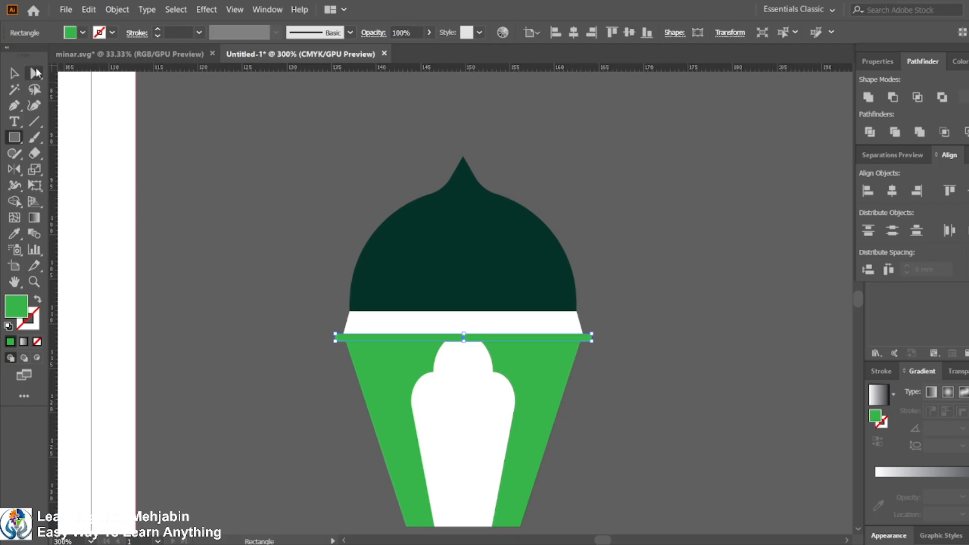
# Step: Round the thin strip's corners to about 0.42 mm
pyautogui.click(36, 73)
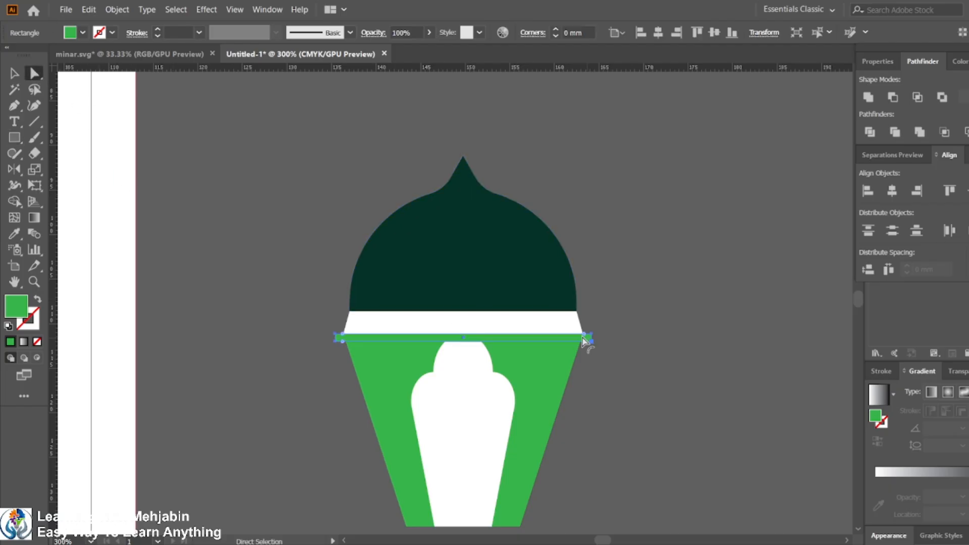
pyautogui.moveTo(584, 342); pyautogui.dragTo(578, 340)
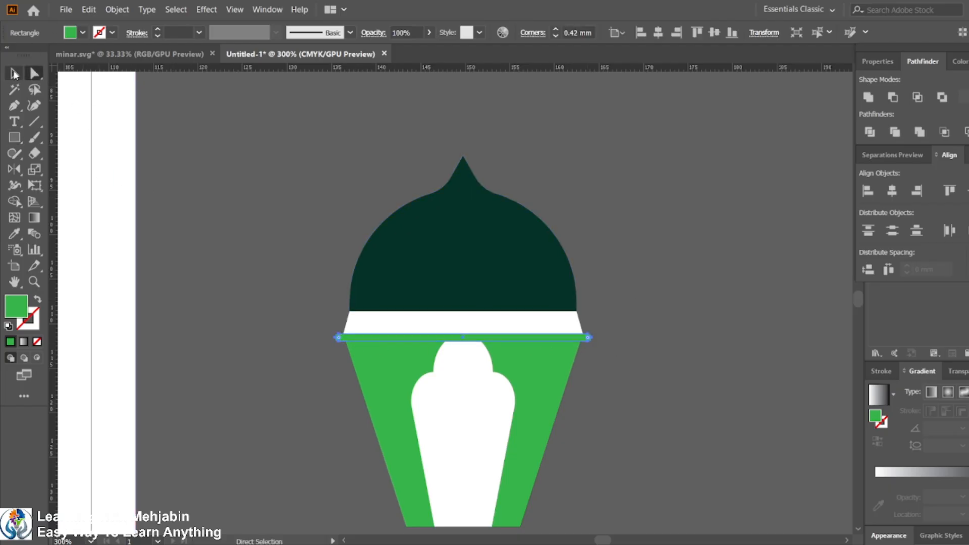
# Step: Recolour the thin strip dark green by sampling the dome with the Eyedropper
pyautogui.click(14, 234)
pyautogui.click(451, 259)
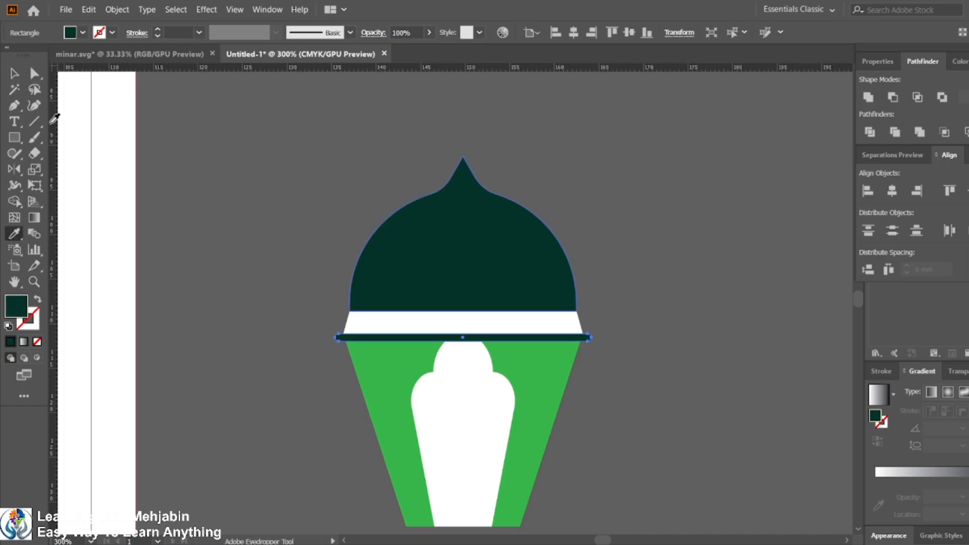
pyautogui.click(14, 73)
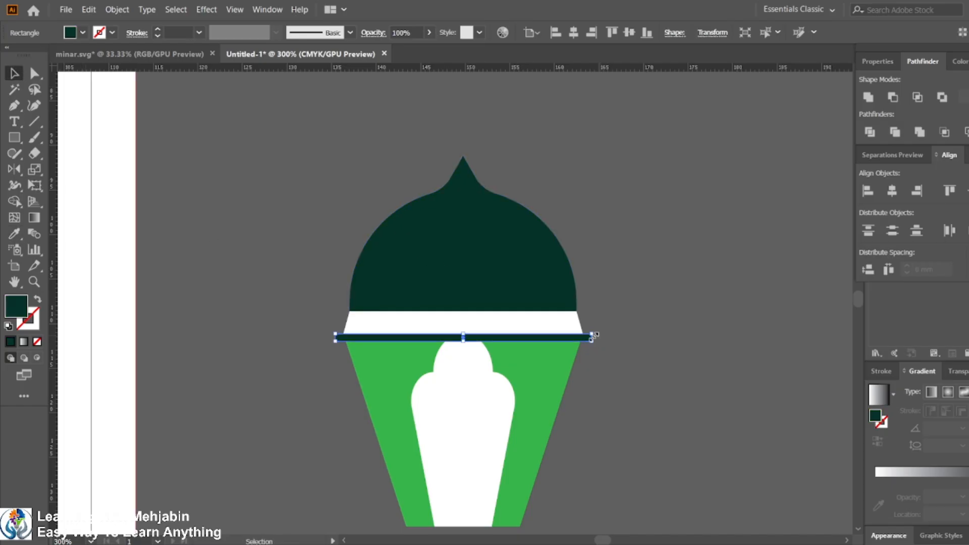
# Step: Duplicate the dark strip and place the copy above the white band, directly under the dome
pyautogui.press('z')
pyautogui.click(560, 378)
pyautogui.click(14, 73)
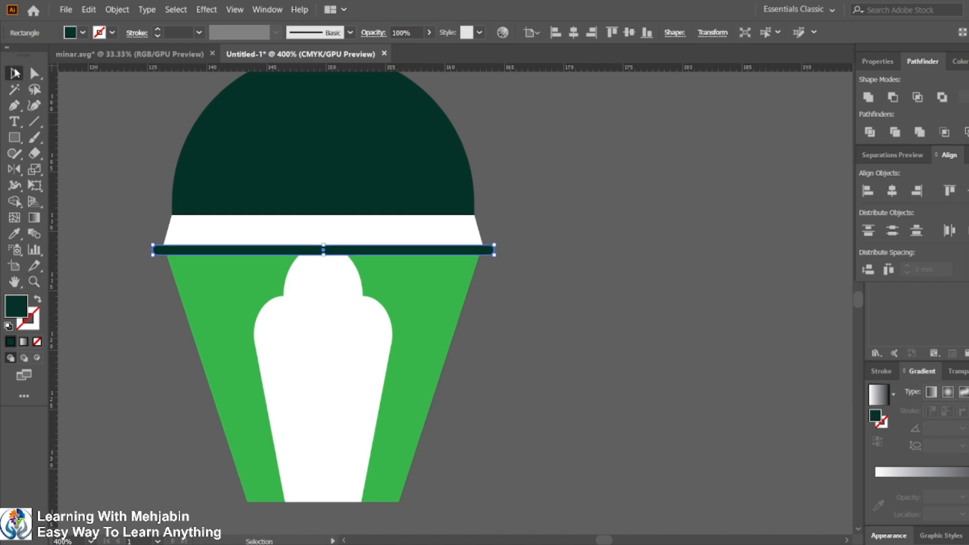
pyautogui.keyDown('shift'); pyautogui.click(442, 299); pyautogui.keyUp('shift')
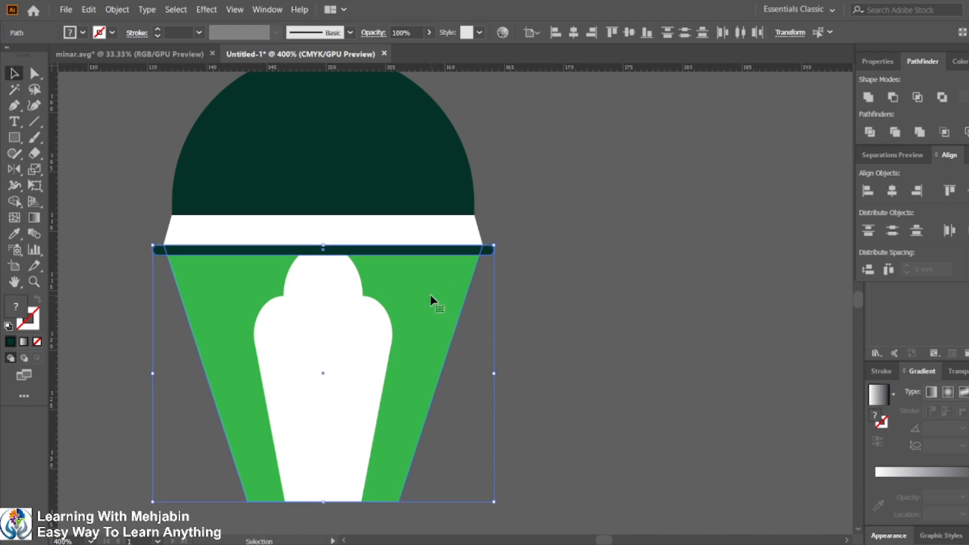
pyautogui.click(430, 295)
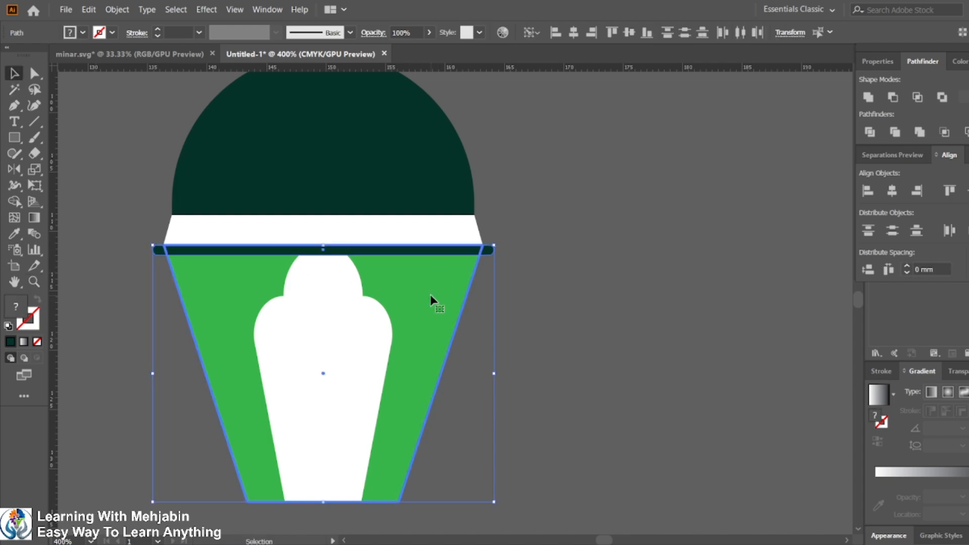
pyautogui.click(542, 232)
pyautogui.click(320, 255)
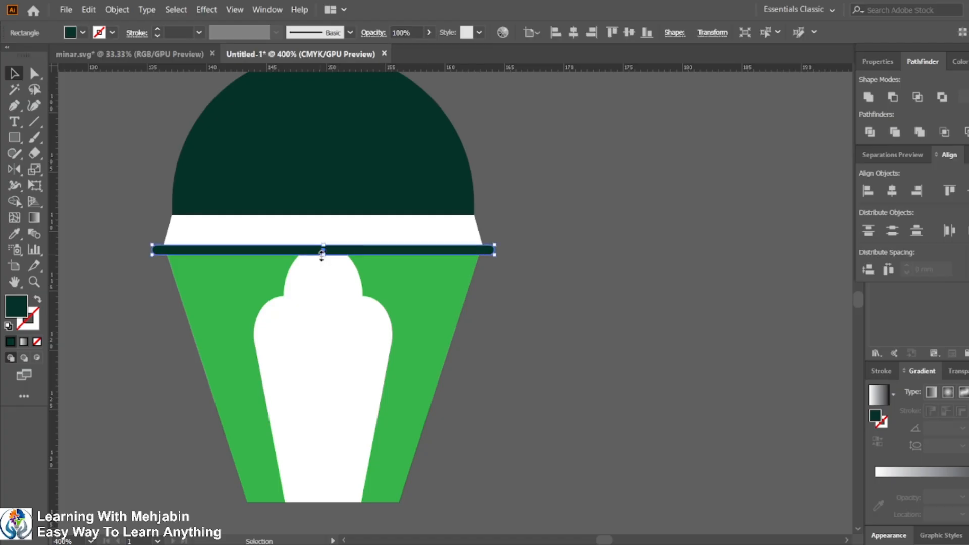
pyautogui.moveTo(359, 249); pyautogui.dragTo(363, 224)
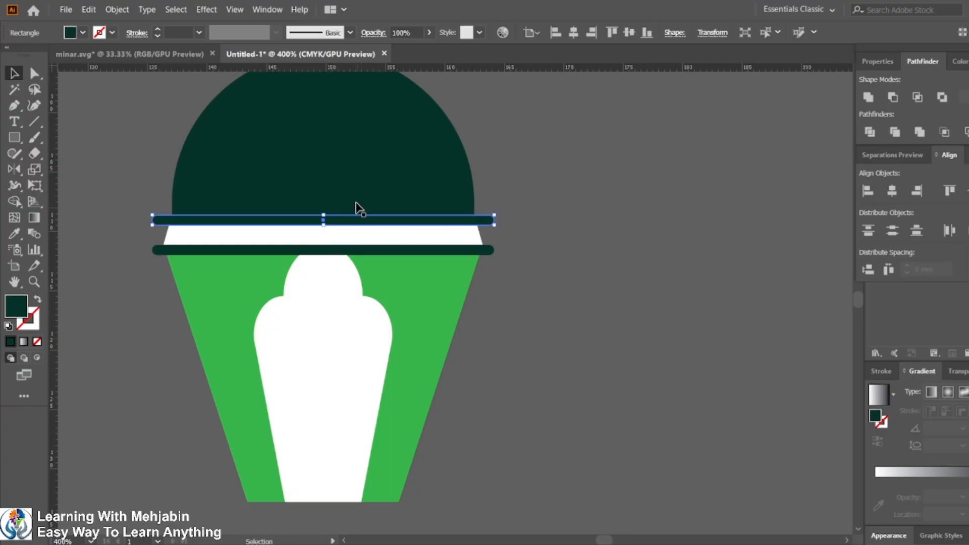
# Step: Narrow the upper strip so it matches the dome's width
pyautogui.click(554, 250)
pyautogui.keyDown('alt'); pyautogui.scroll(-4, 553, 253); pyautogui.keyUp('alt')
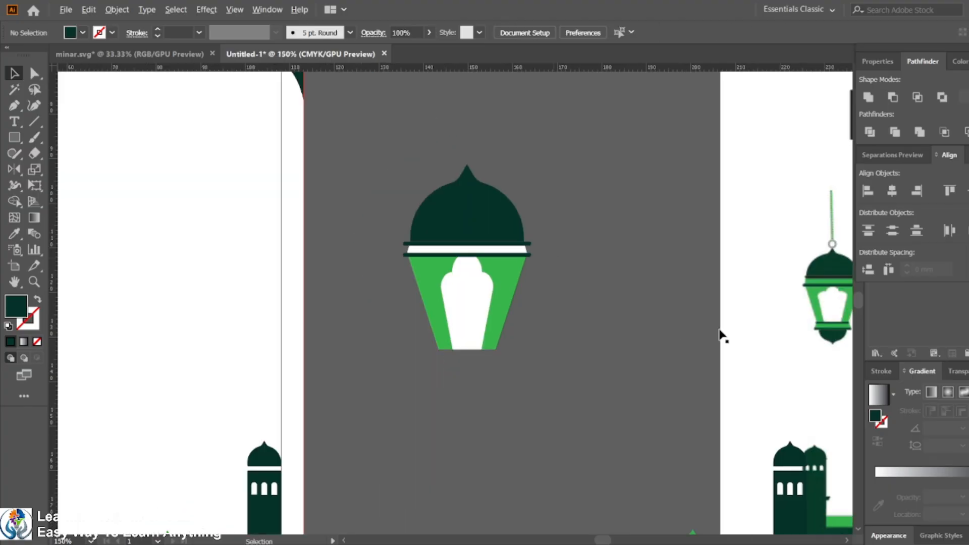
pyautogui.click(525, 248)
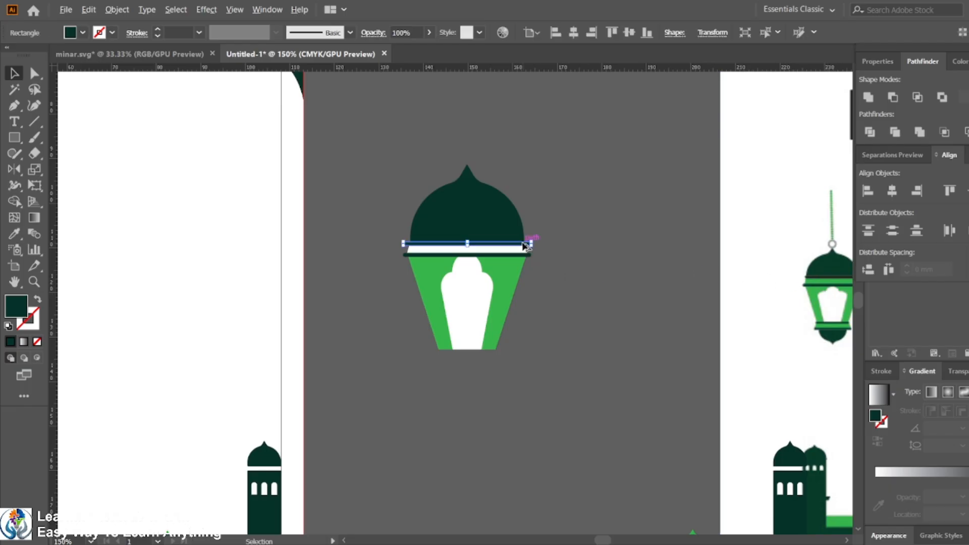
pyautogui.keyDown('alt'); pyautogui.scroll(5, 522, 249); pyautogui.keyUp('alt')
pyautogui.keyDown('alt'); pyautogui.scroll(-1, 519, 253); pyautogui.keyUp('alt')
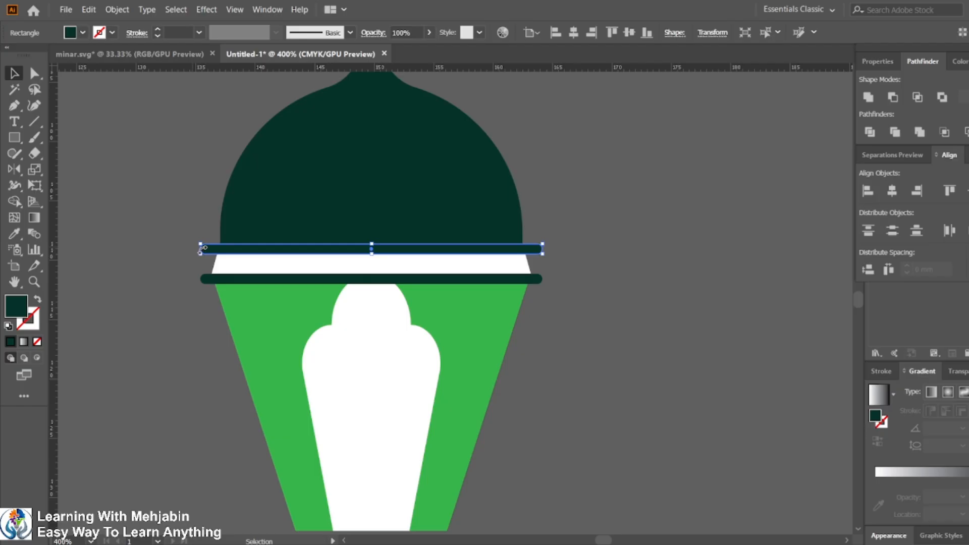
pyautogui.keyDown('alt'); pyautogui.scroll(3, 202, 249); pyautogui.keyUp('alt')
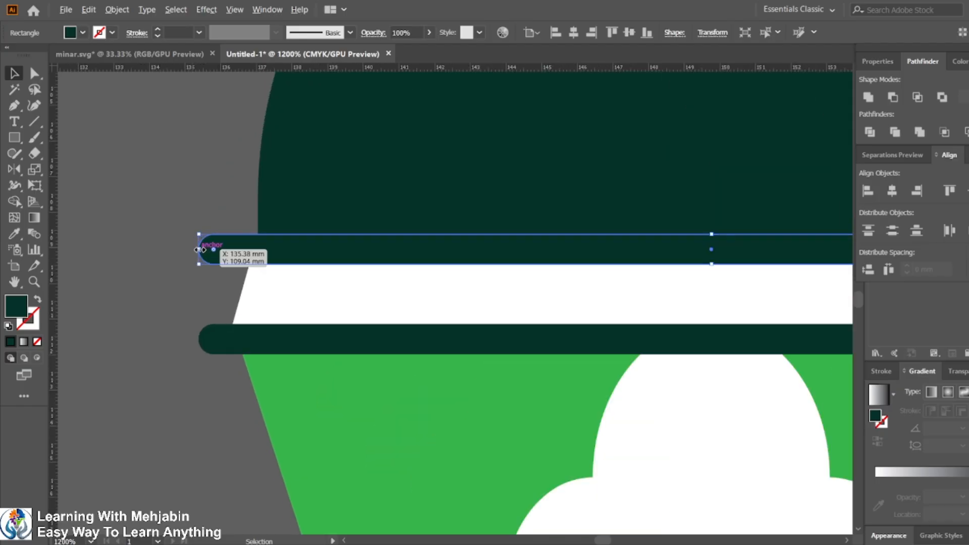
pyautogui.moveTo(198, 249); pyautogui.dragTo(244, 249)
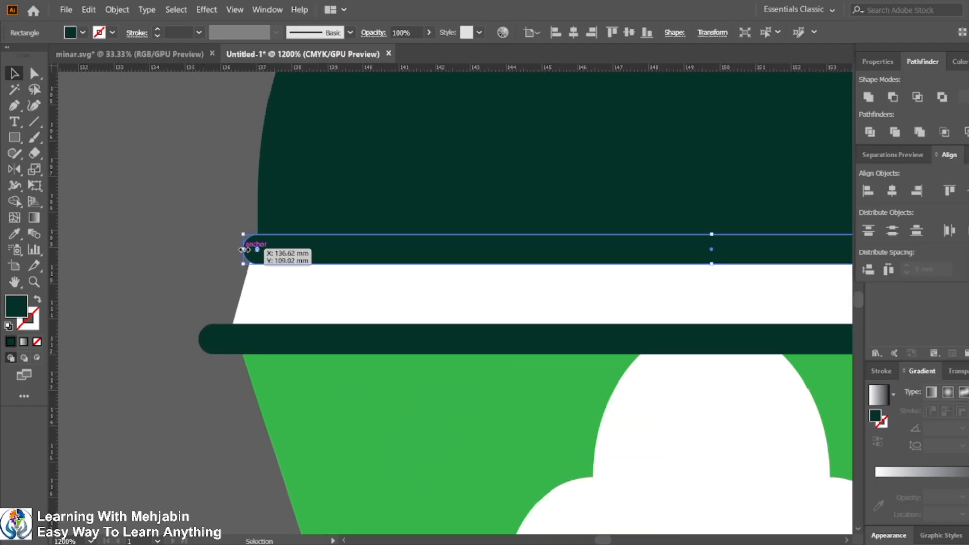
pyautogui.keyDown('alt'); pyautogui.scroll(-2, 356, 250); pyautogui.keyUp('alt')
pyautogui.click(814, 254)
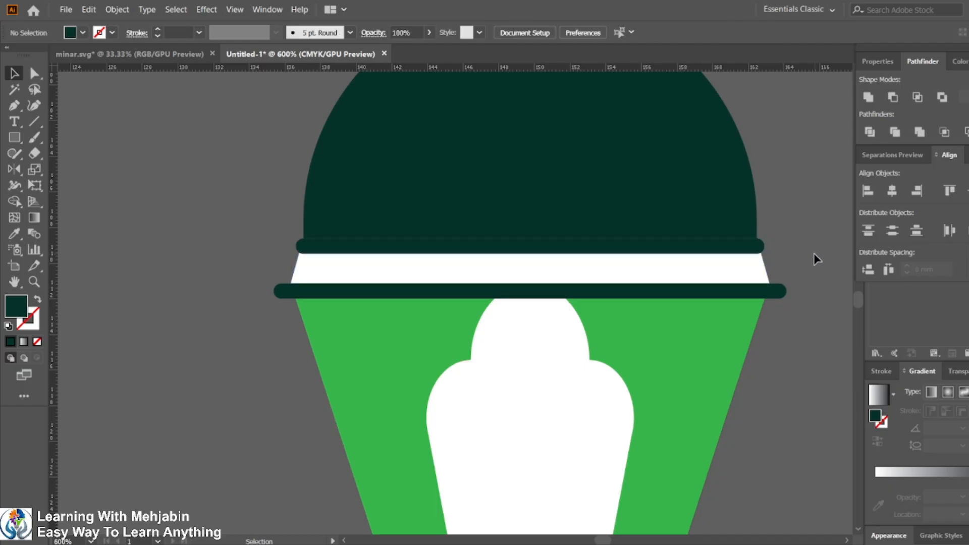
# Step: Reshape the white window shape, lowering its top edge slightly and extending its bottom to the body's base
pyautogui.keyDown('alt'); pyautogui.scroll(-2, 816, 259); pyautogui.keyUp('alt')
pyautogui.moveTo(818, 302); pyautogui.dragTo(556, 303)
pyautogui.keyDown('alt'); pyautogui.scroll(-3, 554, 299); pyautogui.keyUp('alt')
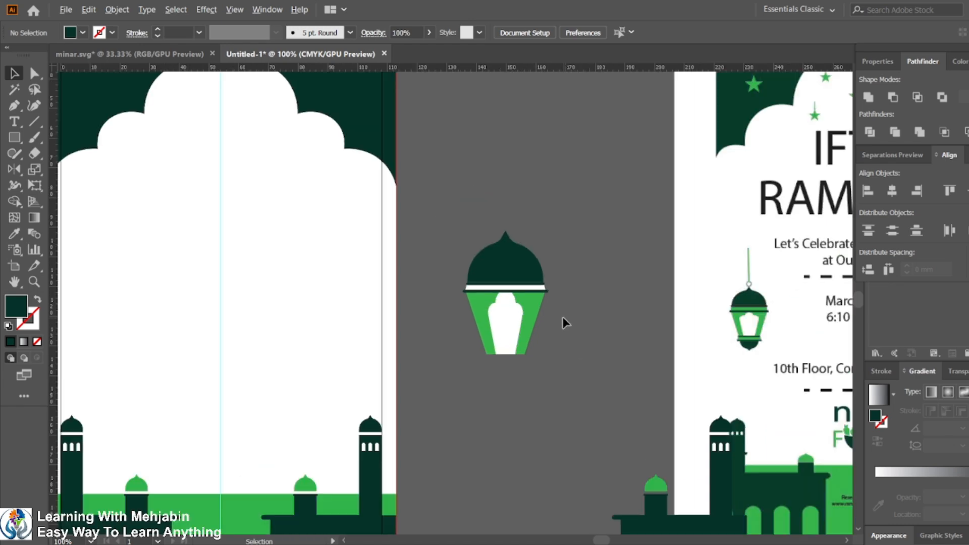
pyautogui.click(517, 324)
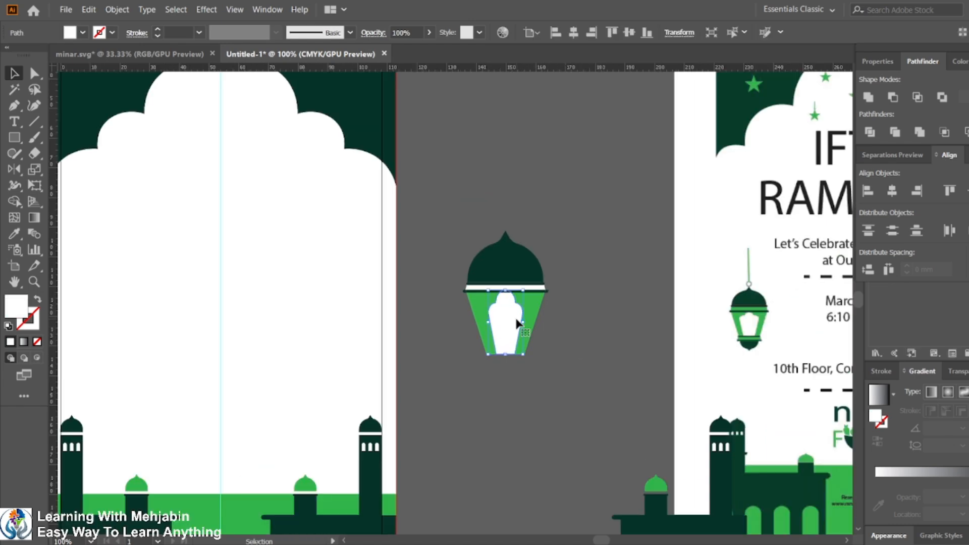
pyautogui.moveTo(524, 322); pyautogui.dragTo(530, 321)
pyautogui.hotkey('ctrl', 'z')
pyautogui.click(520, 324)
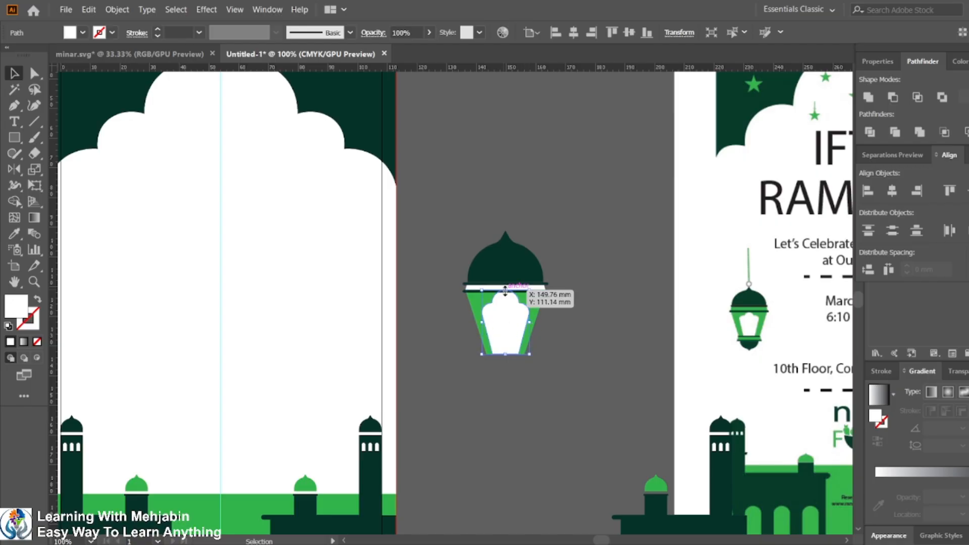
pyautogui.moveTo(505, 291); pyautogui.dragTo(506, 296)
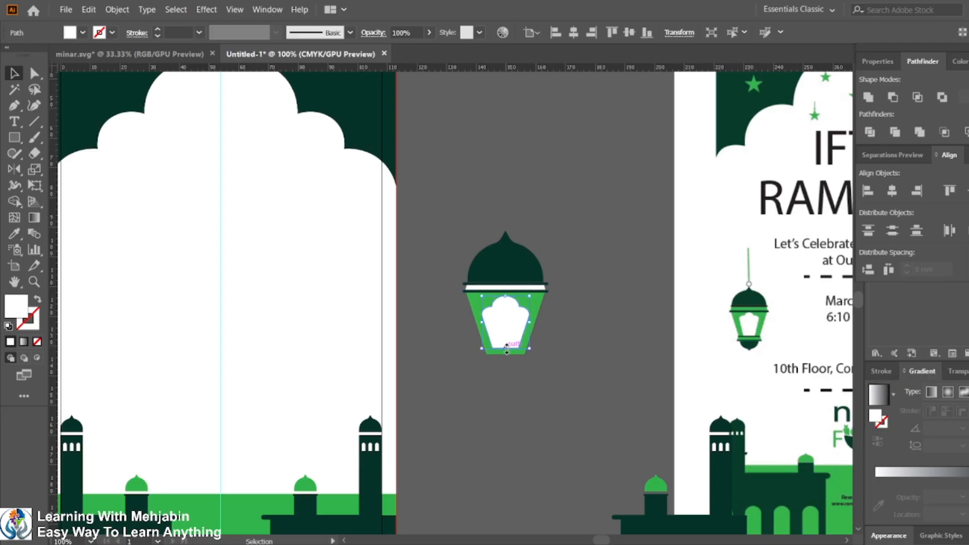
pyautogui.moveTo(506, 348); pyautogui.dragTo(506, 353)
pyautogui.click(558, 342)
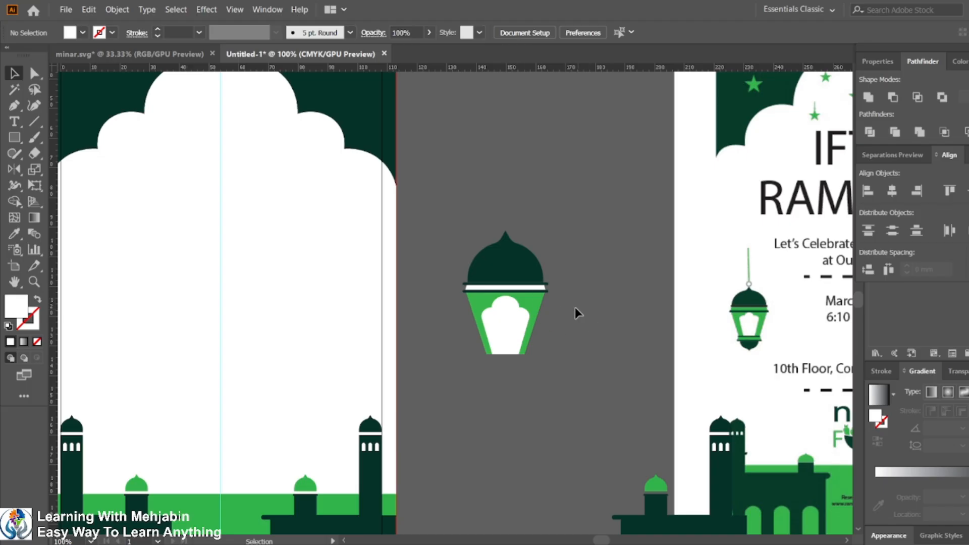
# Step: Recolour the white band between the two strips dark green by sampling the dome with the Eyedropper
pyautogui.click(514, 284)
pyautogui.scroll(2, 516, 286)
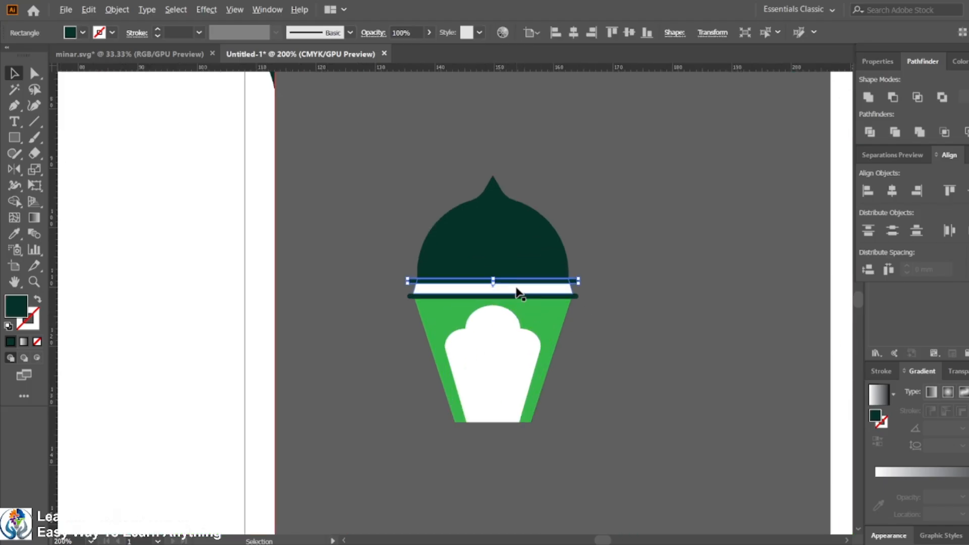
pyautogui.click(668, 299)
pyautogui.click(569, 291)
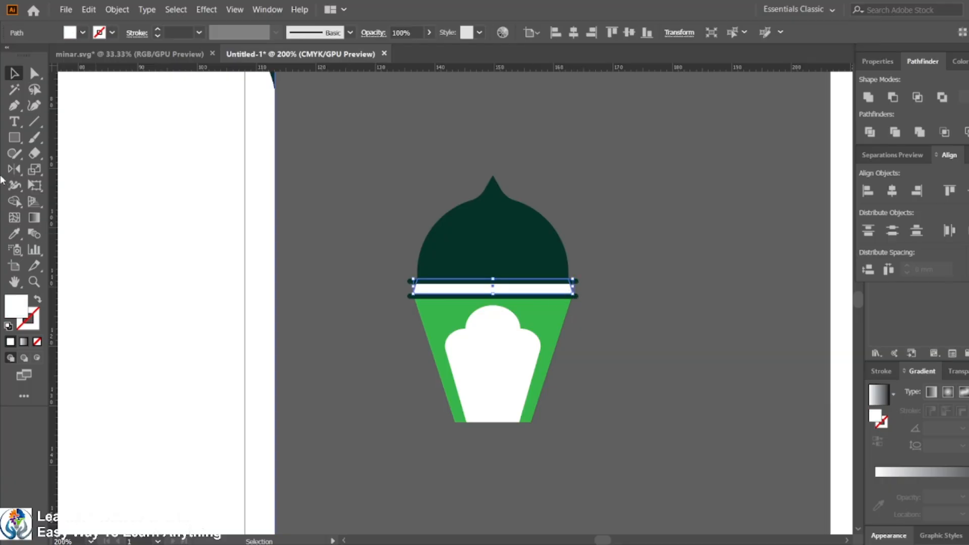
pyautogui.click(14, 233)
pyautogui.click(444, 222)
pyautogui.press('v')
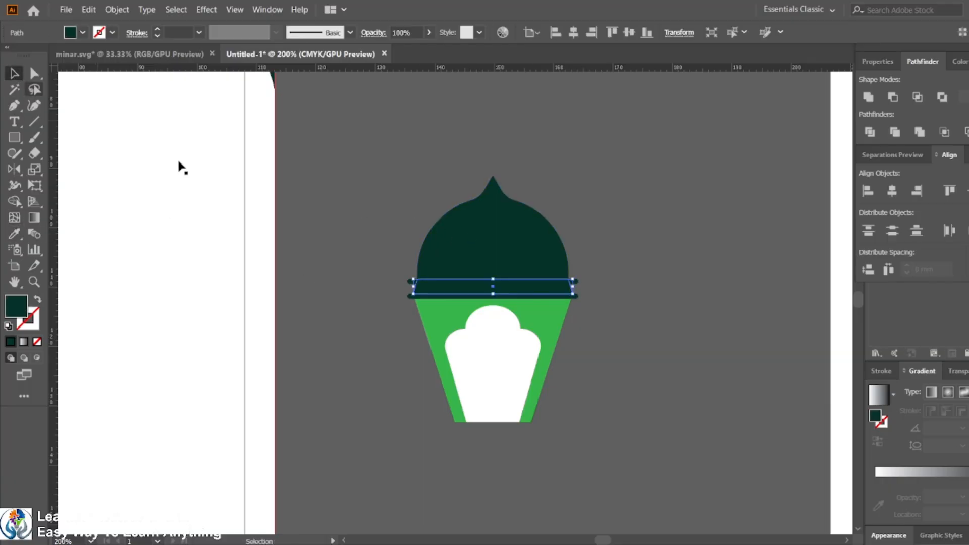
# Step: Fill both thin strips of the lantern with black
pyautogui.click(677, 298)
pyautogui.scroll(-2, 614, 314)
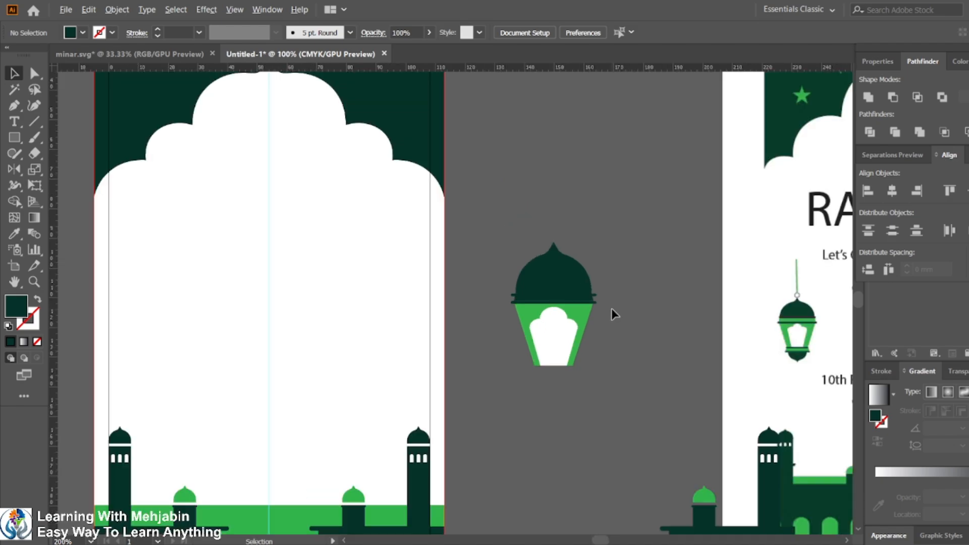
pyautogui.click(592, 294)
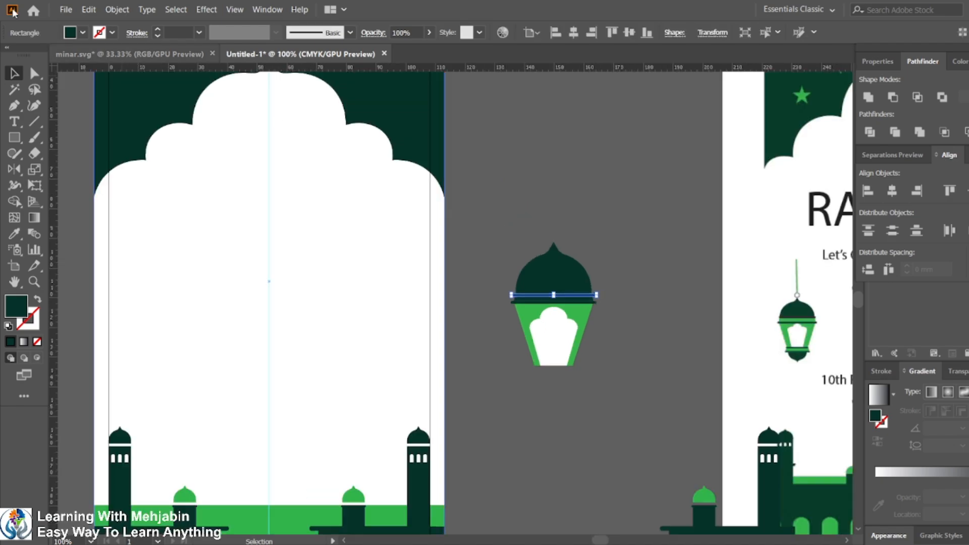
pyautogui.click(77, 32)
pyautogui.click(40, 57)
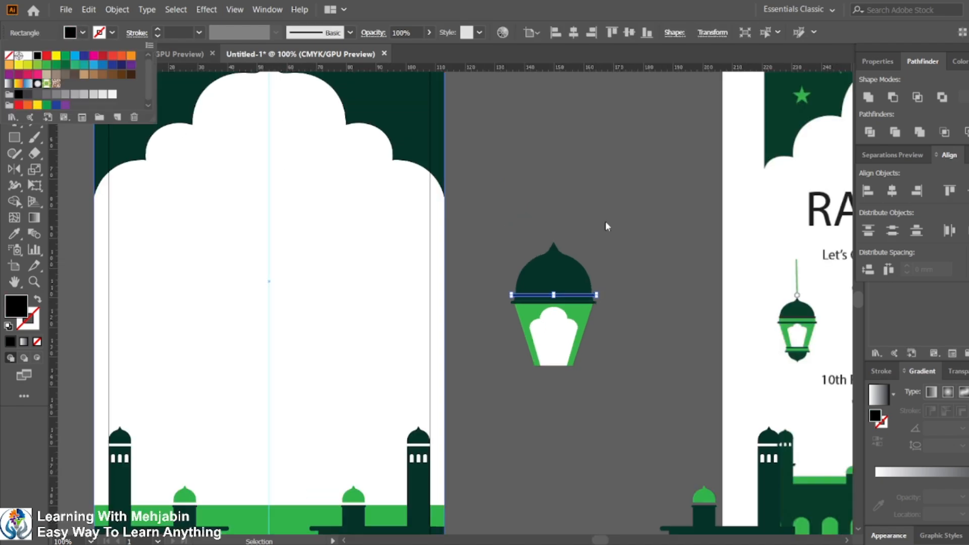
pyautogui.click(608, 221)
pyautogui.click(608, 221)
pyautogui.scroll(1, 632, 294)
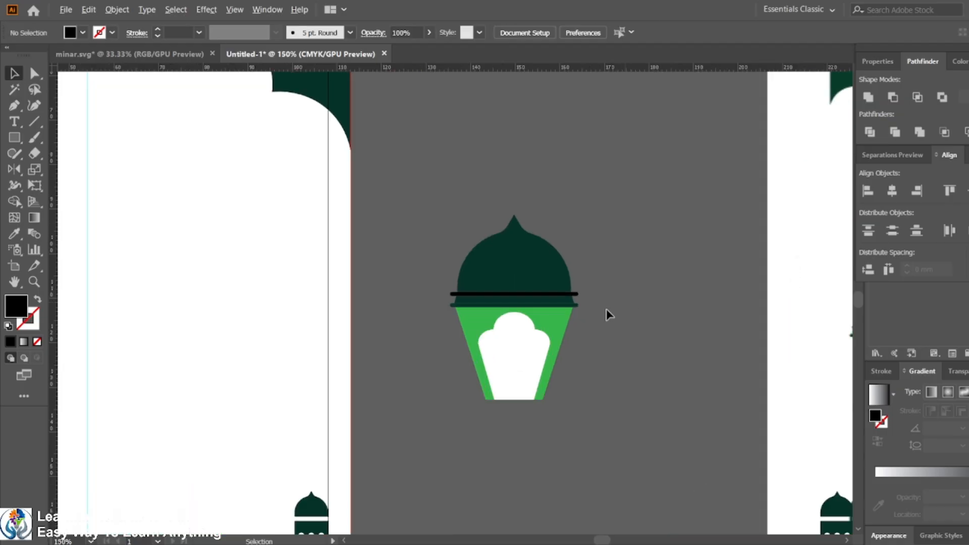
pyautogui.click(577, 305)
pyautogui.click(79, 34)
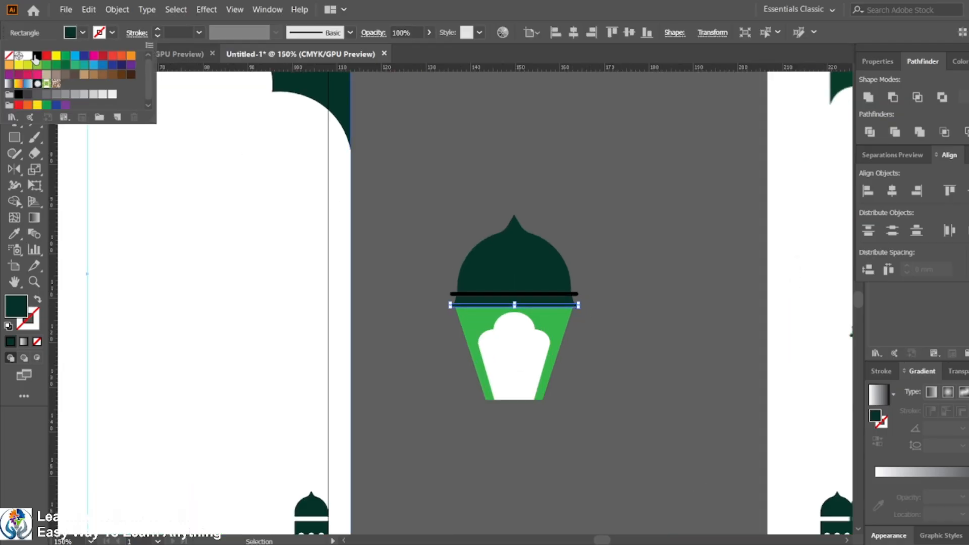
pyautogui.click(39, 55)
# Step: Duplicate the dome with its strips below the lantern and delete the copied green body
pyautogui.click(662, 241)
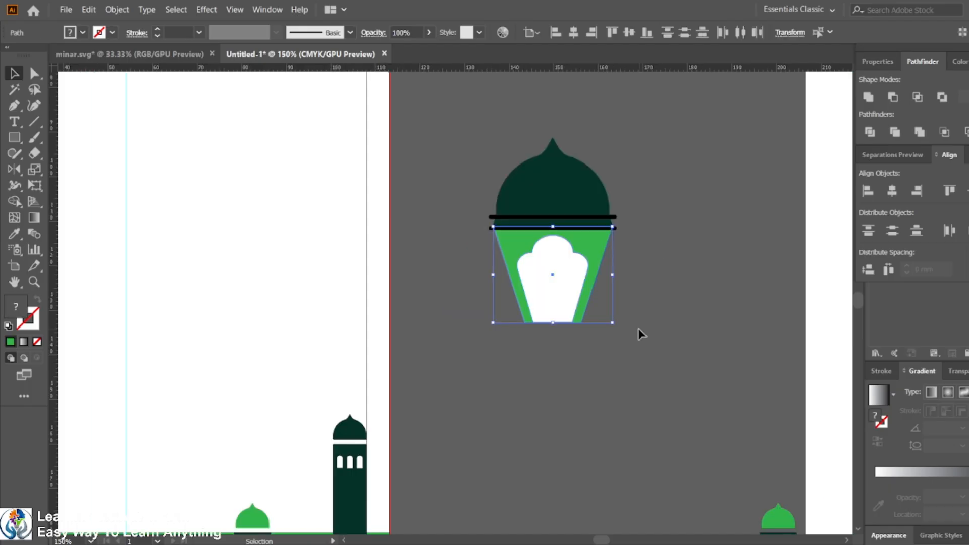
pyautogui.click(639, 328)
pyautogui.moveTo(483, 123); pyautogui.dragTo(626, 228)
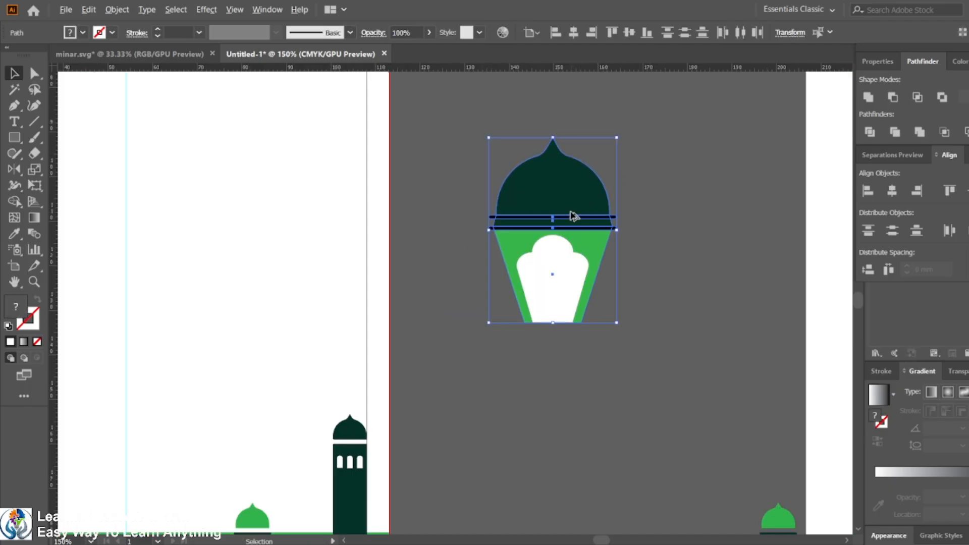
pyautogui.moveTo(572, 210); pyautogui.dragTo(564, 349)
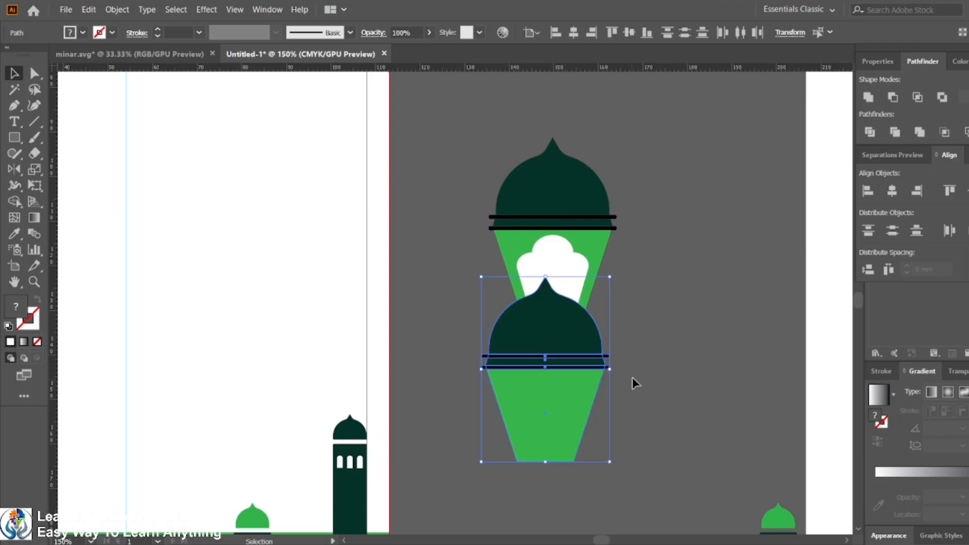
pyautogui.click(616, 404)
pyautogui.click(574, 423)
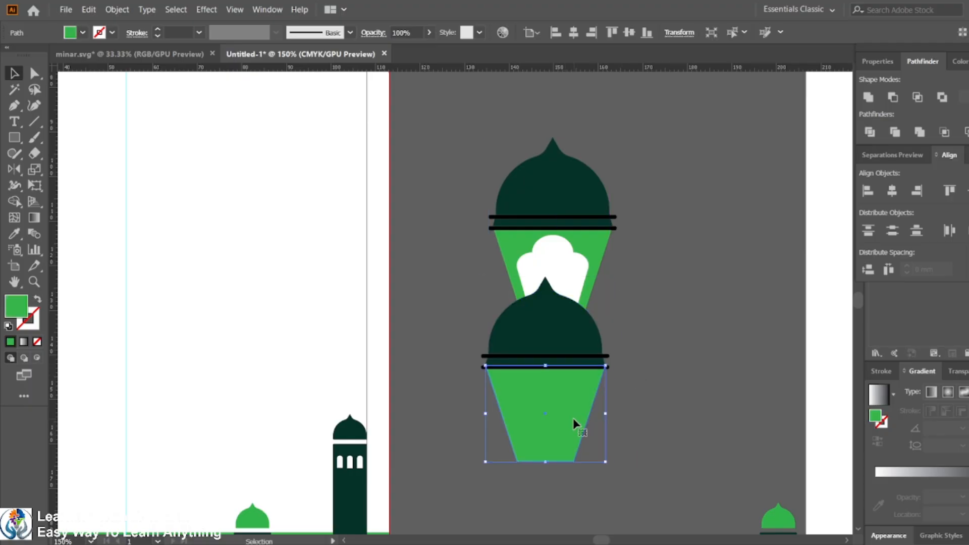
pyautogui.press('Delete')
# Step: Rotate the duplicated dome 180° so it points downward as the lantern's base cap
pyautogui.moveTo(504, 387); pyautogui.dragTo(504, 386)
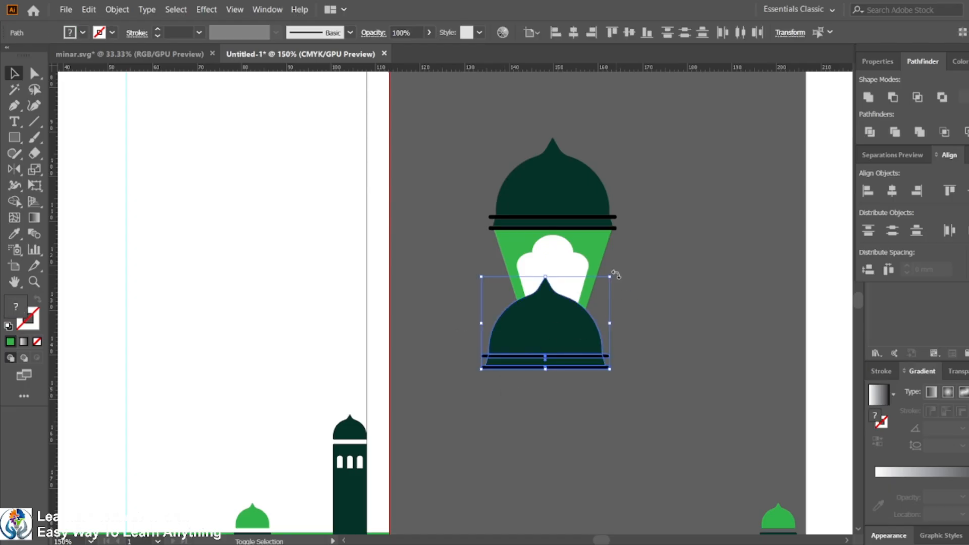
pyautogui.moveTo(615, 274); pyautogui.dragTo(449, 348)
pyautogui.click(593, 406)
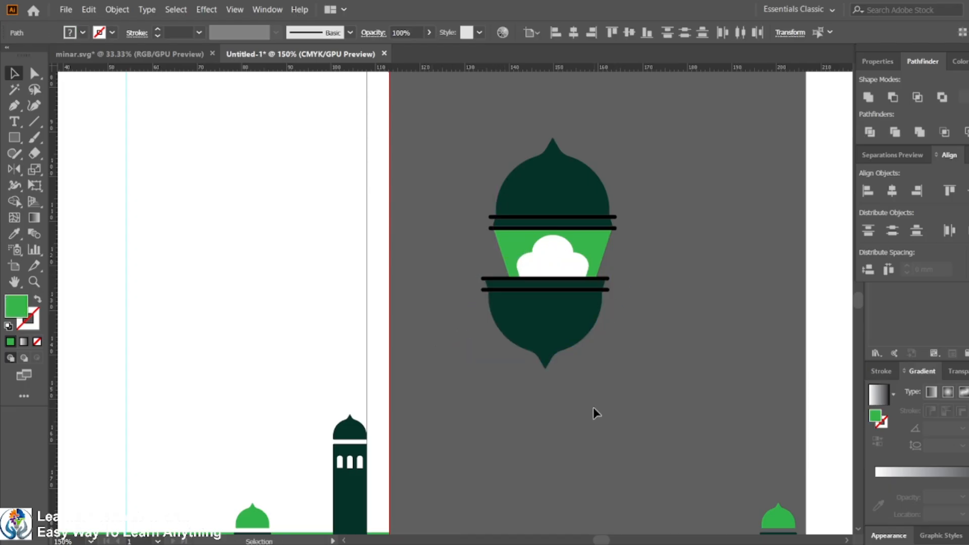
# Step: Scale the base cap down and position it at the bottom of the lantern body
pyautogui.moveTo(485, 302); pyautogui.dragTo(494, 309)
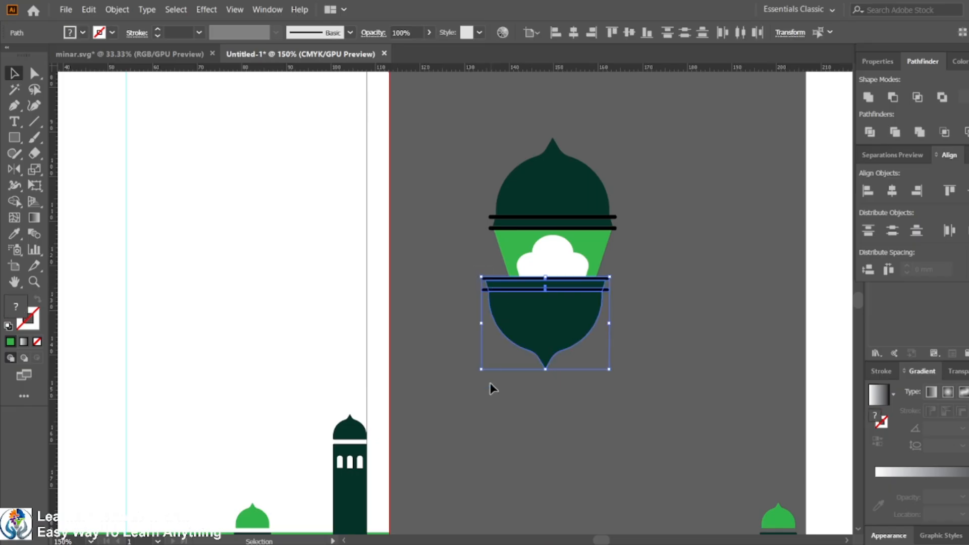
pyautogui.moveTo(480, 369); pyautogui.dragTo(511, 348)
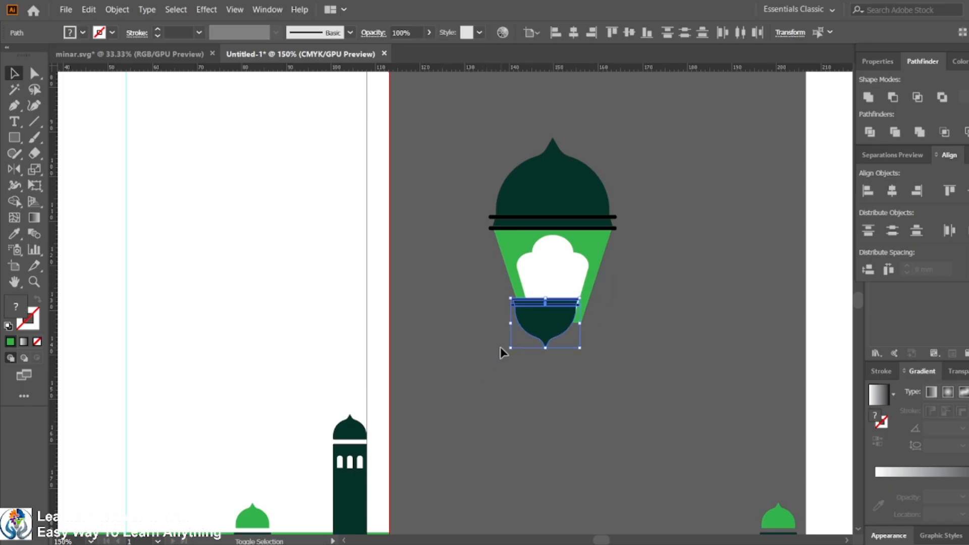
pyautogui.click(562, 391)
pyautogui.click(589, 297)
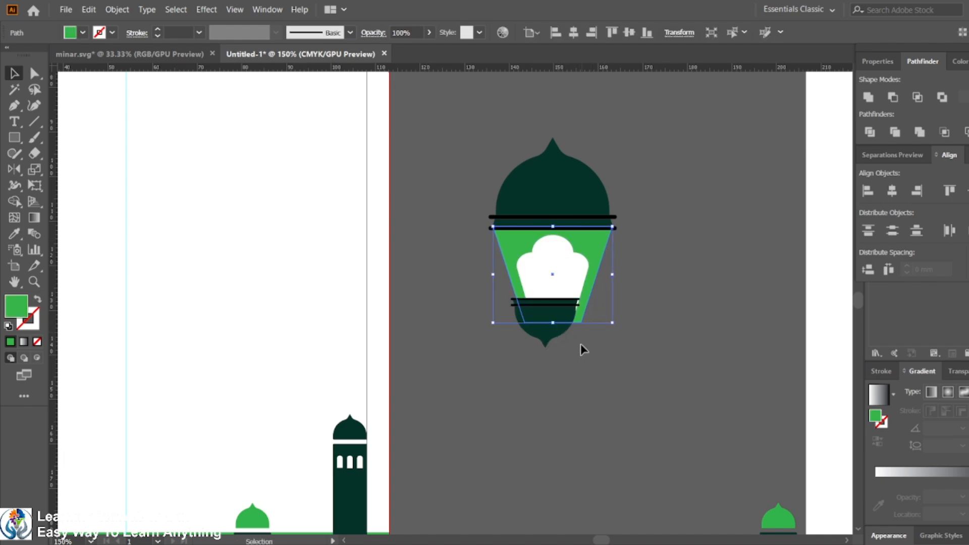
# Step: Center the base cap horizontally on the lantern and move it down beneath the green body
pyautogui.keyDown('shift'); pyautogui.click(550, 340); pyautogui.keyUp('shift')
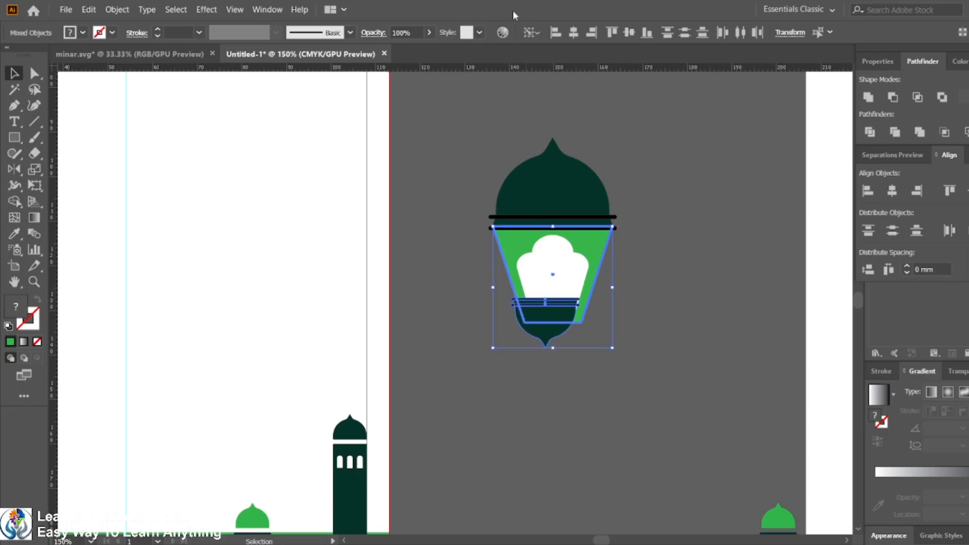
pyautogui.click(579, 38)
pyautogui.click(715, 292)
pyautogui.moveTo(550, 318); pyautogui.dragTo(555, 344)
pyautogui.click(624, 367)
pyautogui.click(563, 346)
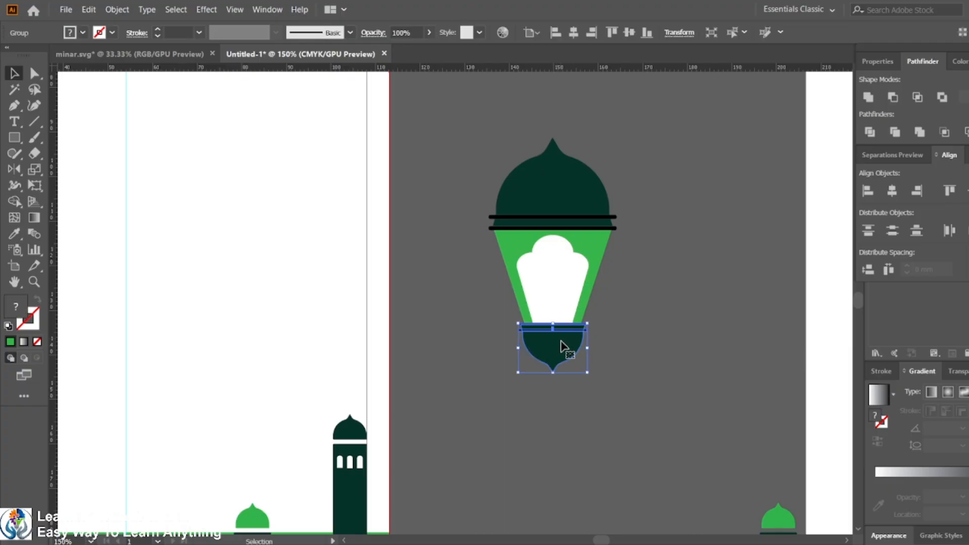
# Step: Inspect how the base cap and strips line up with the lantern body in outline view
pyautogui.hotkey('ctrl', '+')
pyautogui.hotkey('ctrl', '+')
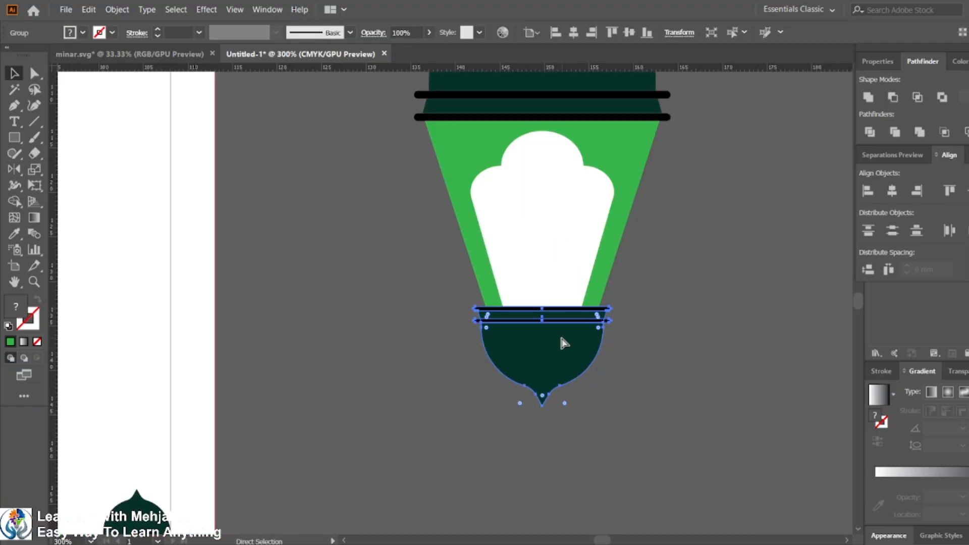
pyautogui.hotkey('ctrl', 'y')
pyautogui.click(704, 346)
pyautogui.hotkey('ctrl', '+')
pyautogui.hotkey('ctrl', '+')
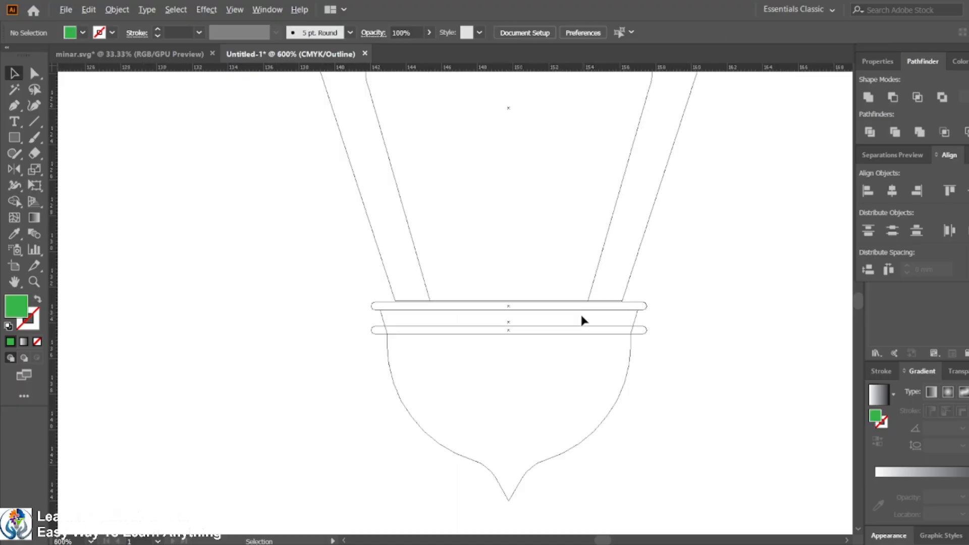
pyautogui.click(454, 450)
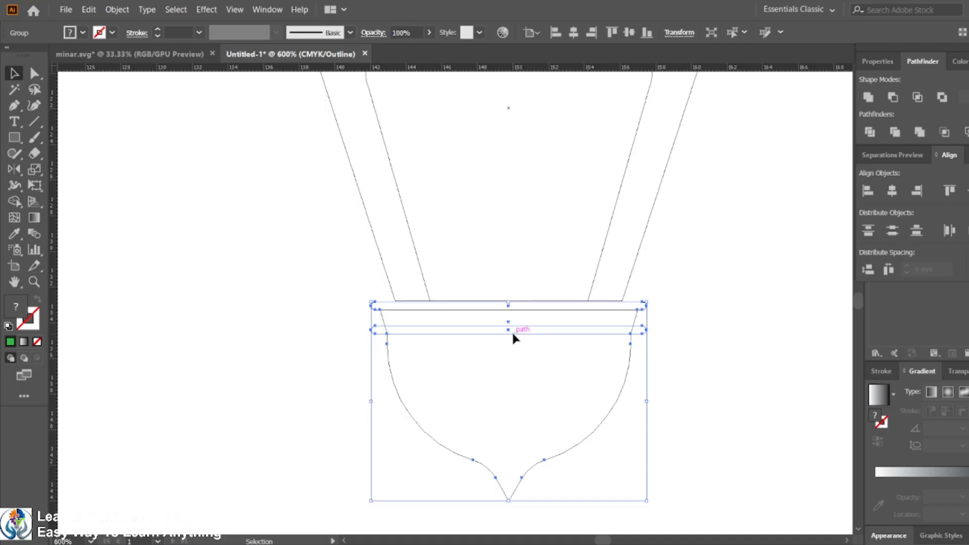
pyautogui.moveTo(511, 335); pyautogui.dragTo(512, 334)
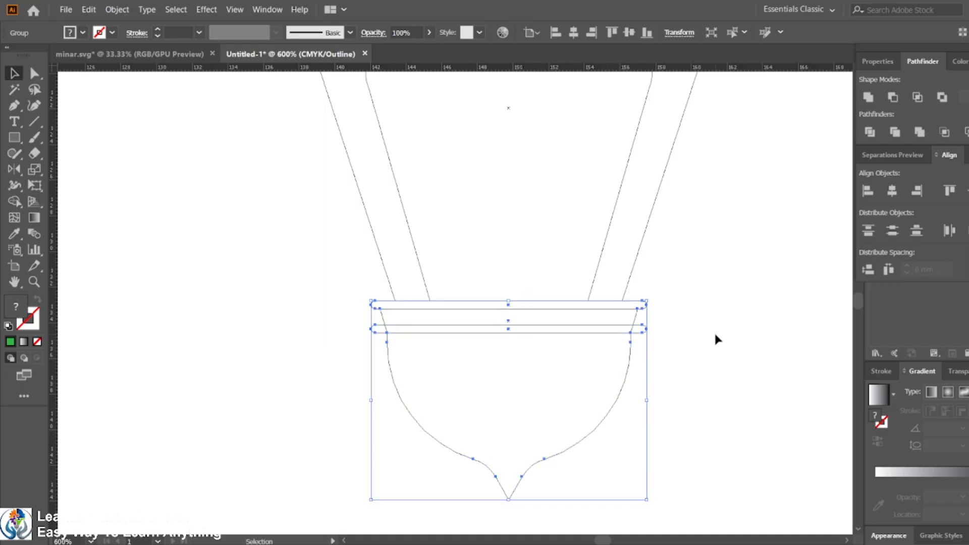
pyautogui.click(712, 332)
pyautogui.scroll(-4, 701, 342)
pyautogui.moveTo(723, 313); pyautogui.dragTo(586, 335)
pyautogui.hotkey('ctrl', 'y')
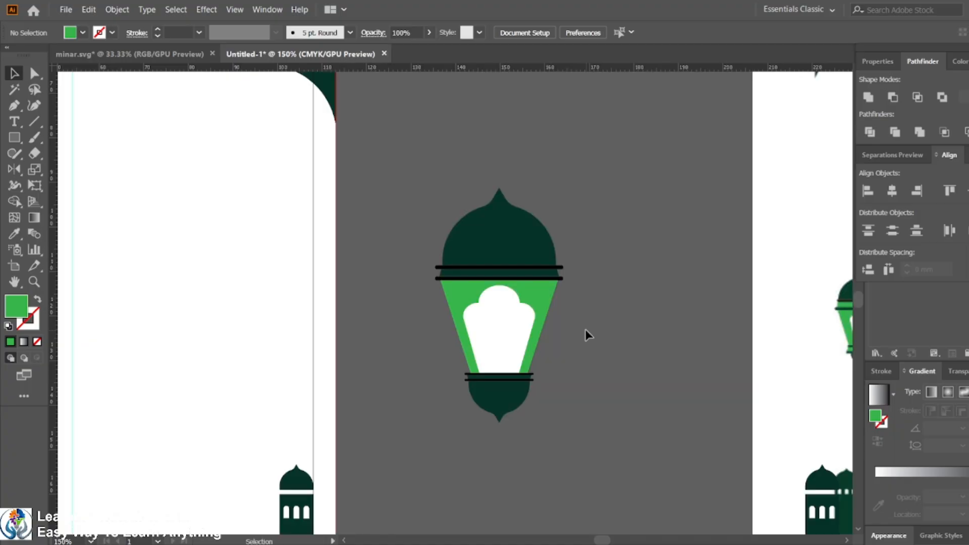
# Step: Move the white window shape up so its top meets the lower black strip under the dome
pyautogui.scroll(-1, 586, 329)
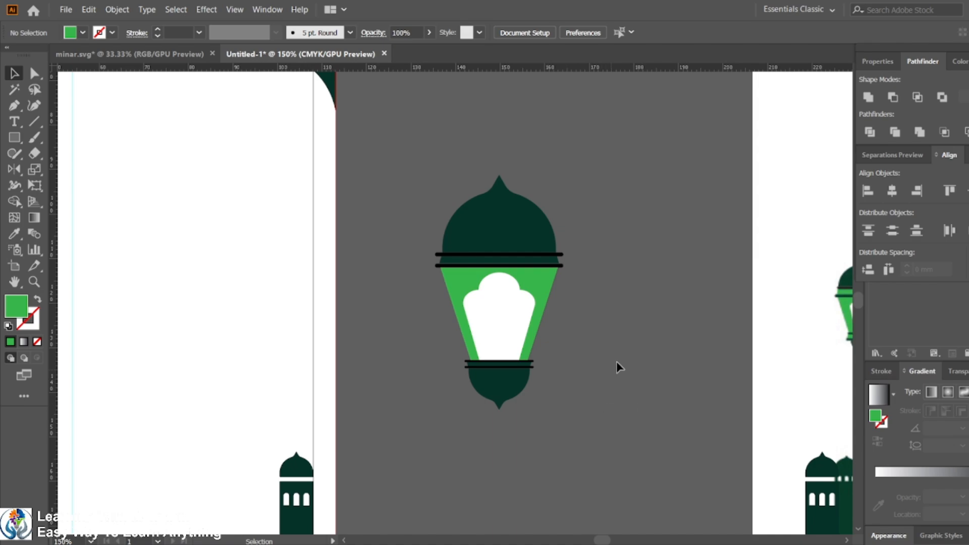
pyautogui.moveTo(616, 361); pyautogui.dragTo(528, 361)
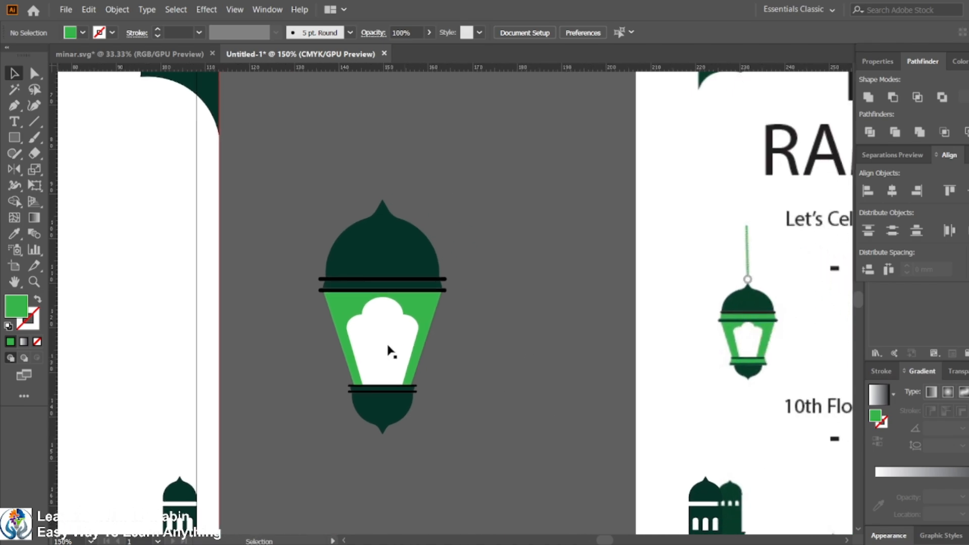
pyautogui.click(371, 311)
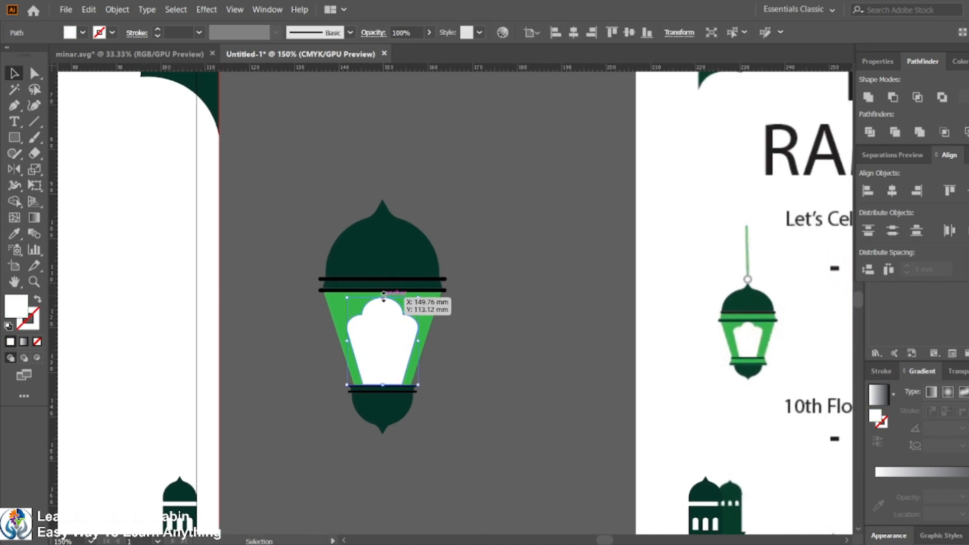
pyautogui.moveTo(384, 295); pyautogui.dragTo(382, 289)
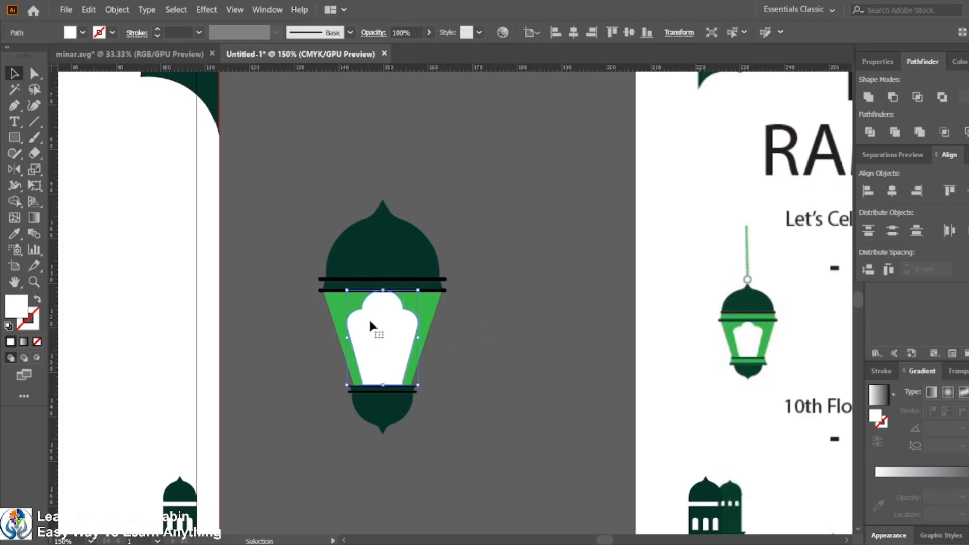
pyautogui.scroll(1, 370, 327)
pyautogui.scroll(2, 390, 371)
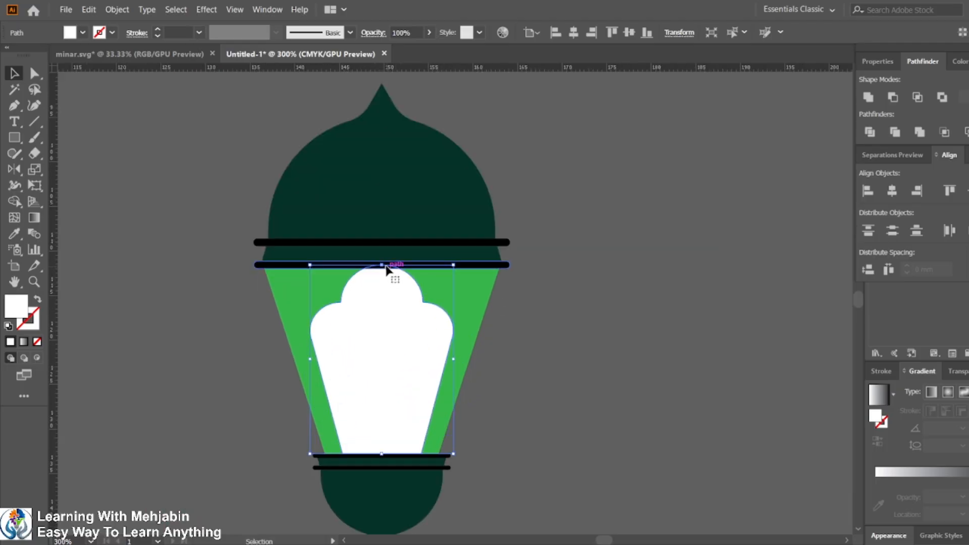
pyautogui.moveTo(382, 263); pyautogui.dragTo(382, 268)
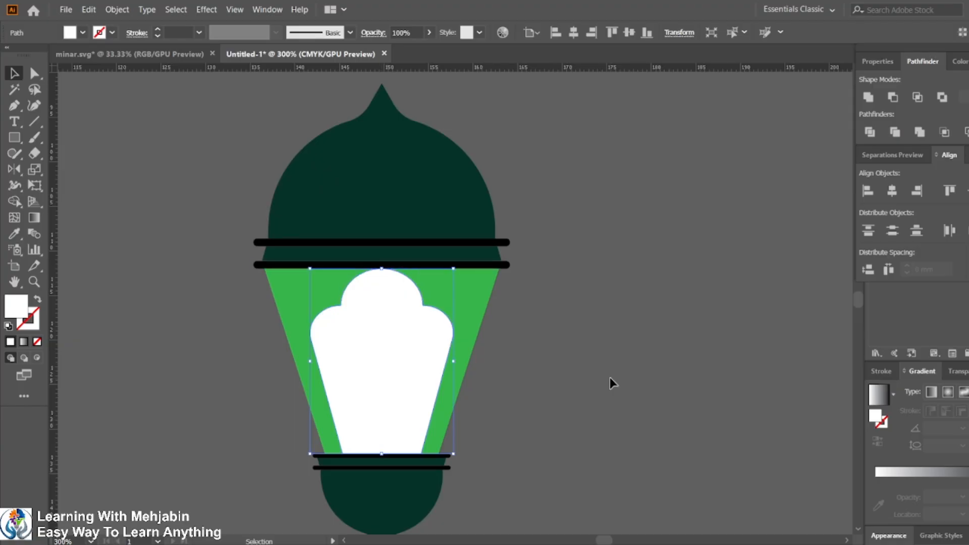
pyautogui.click(610, 378)
# Step: Cut the white window out of the green lantern body with Minus Front
pyautogui.scroll(-1, 547, 387)
pyautogui.scroll(-3, 494, 389)
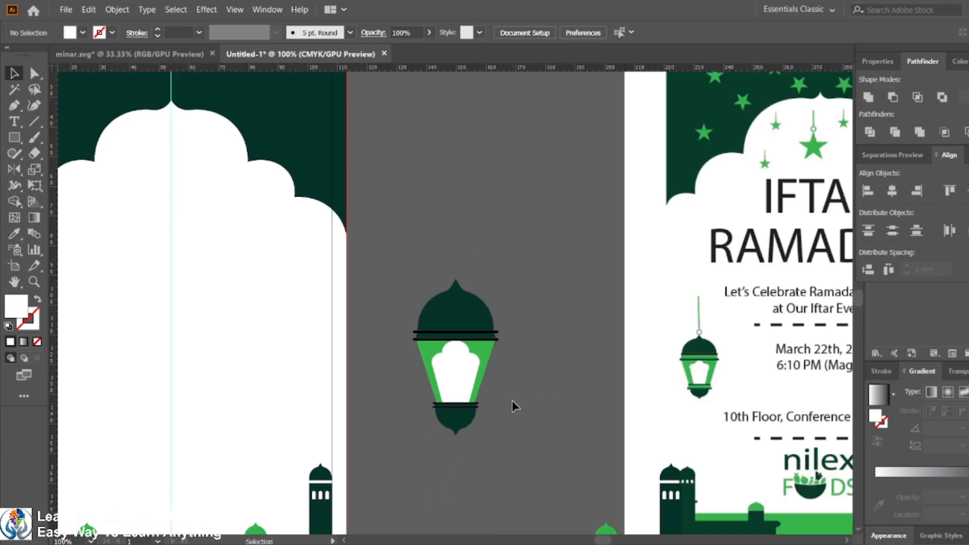
pyautogui.moveTo(380, 362); pyautogui.dragTo(499, 372)
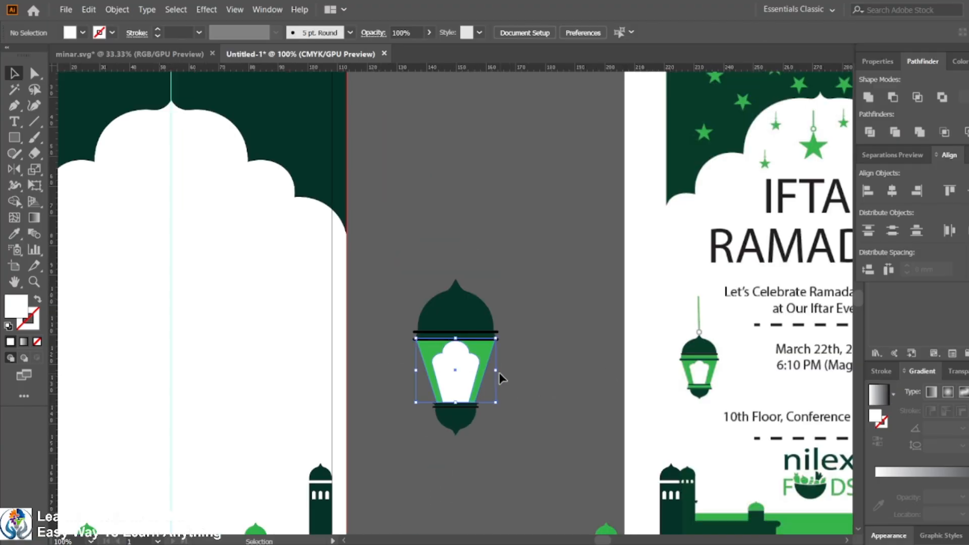
pyautogui.click(894, 99)
pyautogui.click(583, 397)
# Step: Select the whole lantern and scale it down
pyautogui.moveTo(407, 261); pyautogui.dragTo(504, 499)
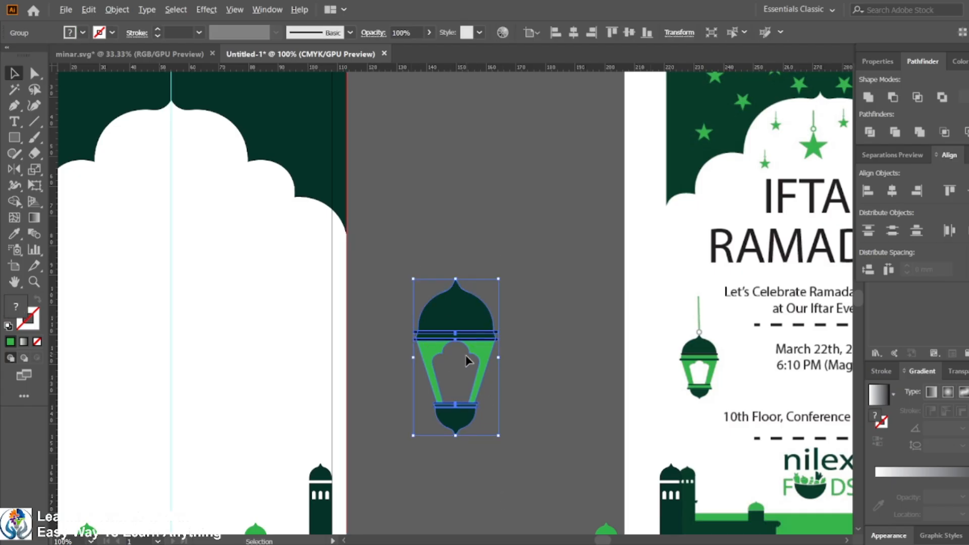
pyautogui.scroll(-1, 466, 355)
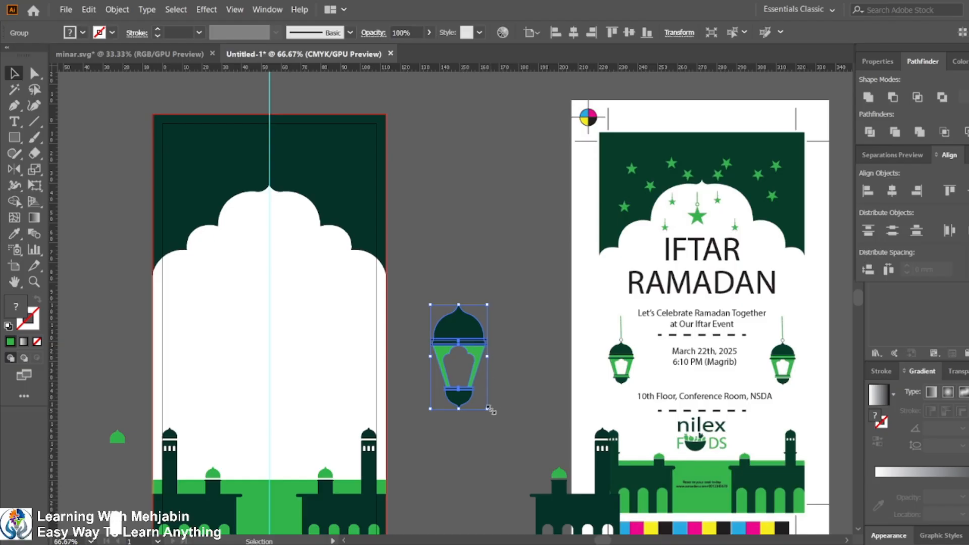
pyautogui.moveTo(490, 410)
pyautogui.mouseDown()
pyautogui.moveTo(502, 407)
pyautogui.moveTo(500, 393)
pyautogui.moveTo(492, 407)
pyautogui.mouseUp()
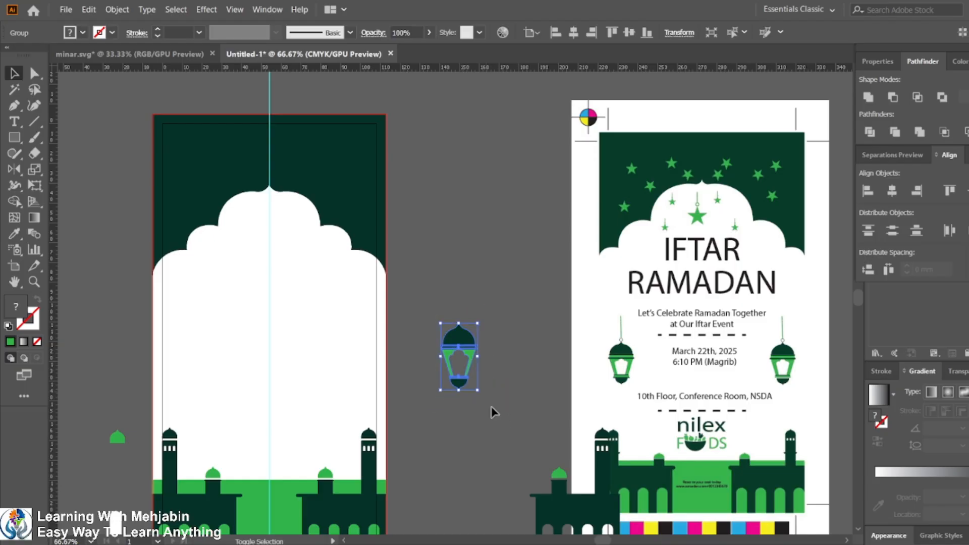
# Step: Move the lantern onto the card's left side below the arch
pyautogui.click(479, 386)
pyautogui.click(474, 363)
pyautogui.moveTo(475, 363); pyautogui.dragTo(232, 334)
# Step: Compare the layout against the reference printout of the invitation
pyautogui.moveTo(387, 347); pyautogui.dragTo(504, 349)
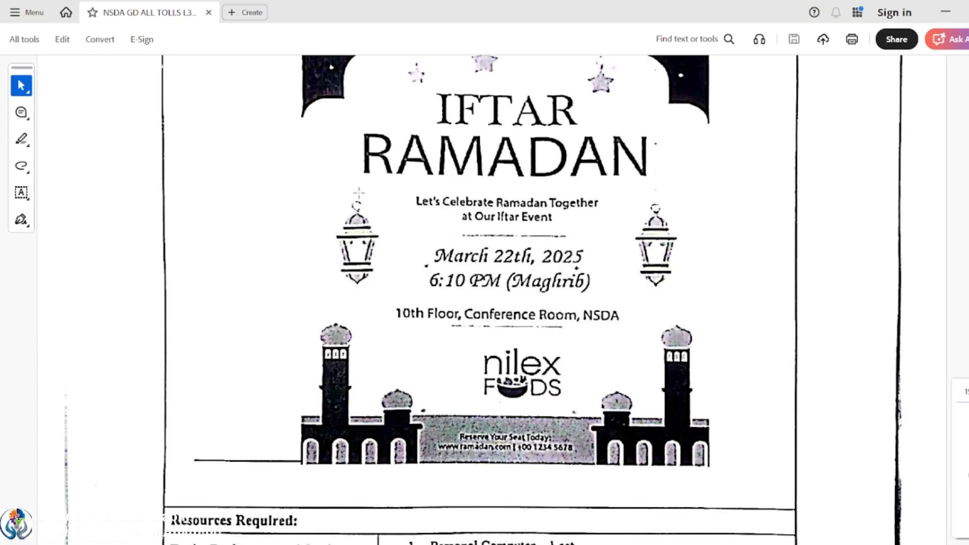
pyautogui.click(949, 13)
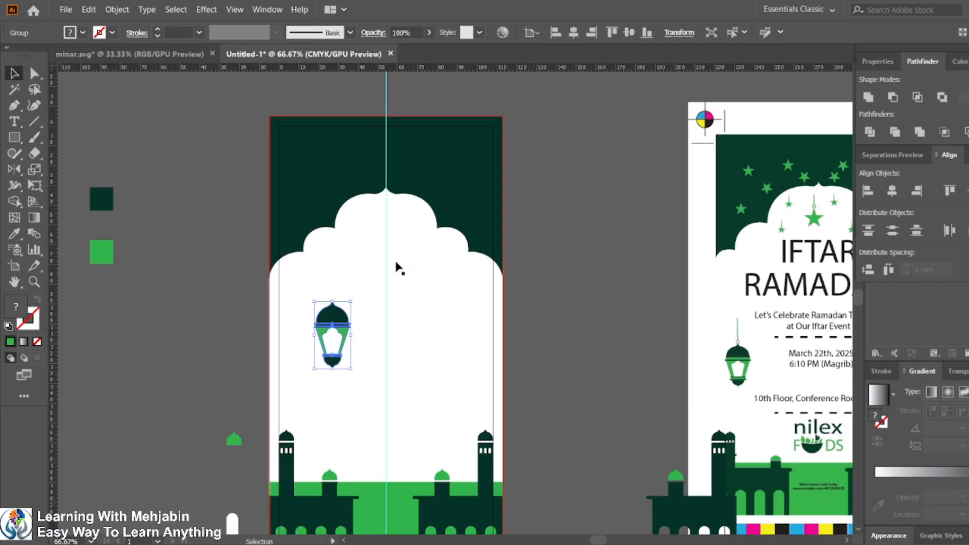
pyautogui.scroll(1, 347, 305)
pyautogui.scroll(-2, 348, 311)
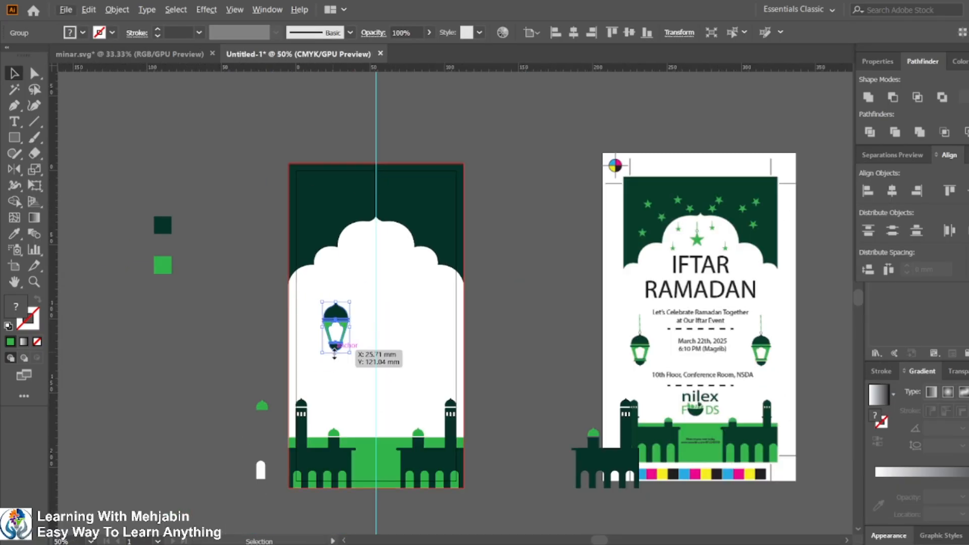
# Step: Fine-tune the lantern's position on the card's left side, nudging it down and left
pyautogui.moveTo(348, 352); pyautogui.dragTo(346, 348)
pyautogui.click(349, 384)
pyautogui.scroll(2, 351, 356)
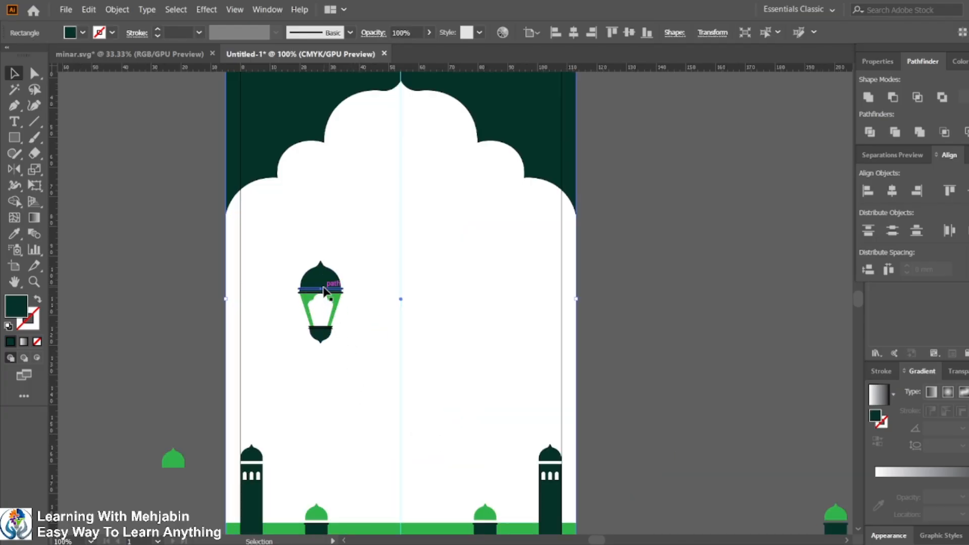
pyautogui.moveTo(324, 294); pyautogui.dragTo(326, 309)
pyautogui.scroll(-1, 327, 312)
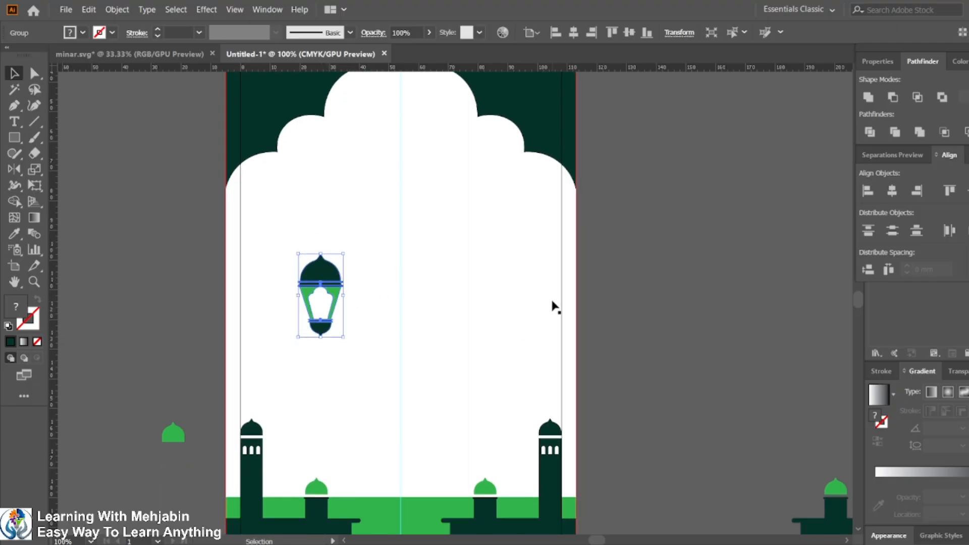
pyautogui.scroll(-2, 555, 306)
pyautogui.scroll(-2, 555, 306)
pyautogui.moveTo(758, 290); pyautogui.dragTo(665, 304)
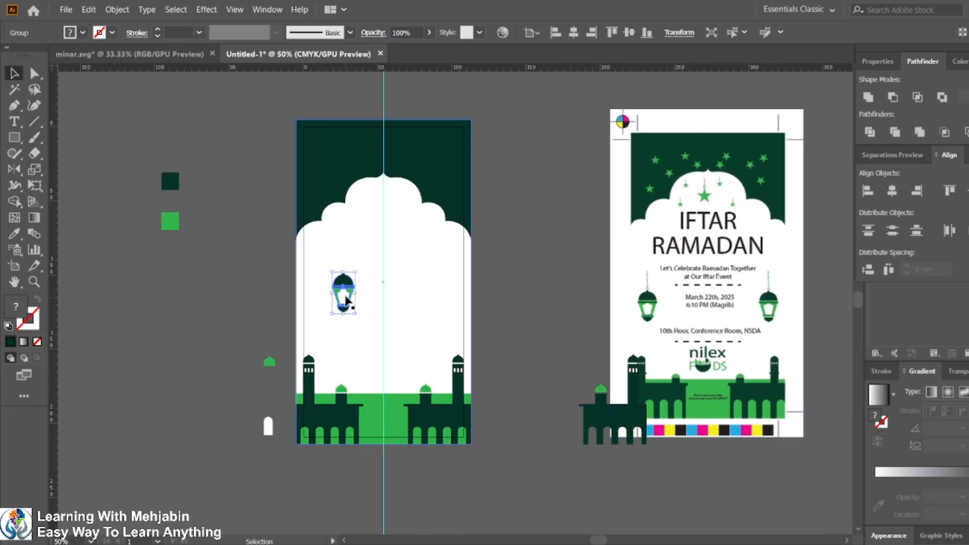
pyautogui.moveTo(347, 300); pyautogui.dragTo(333, 301)
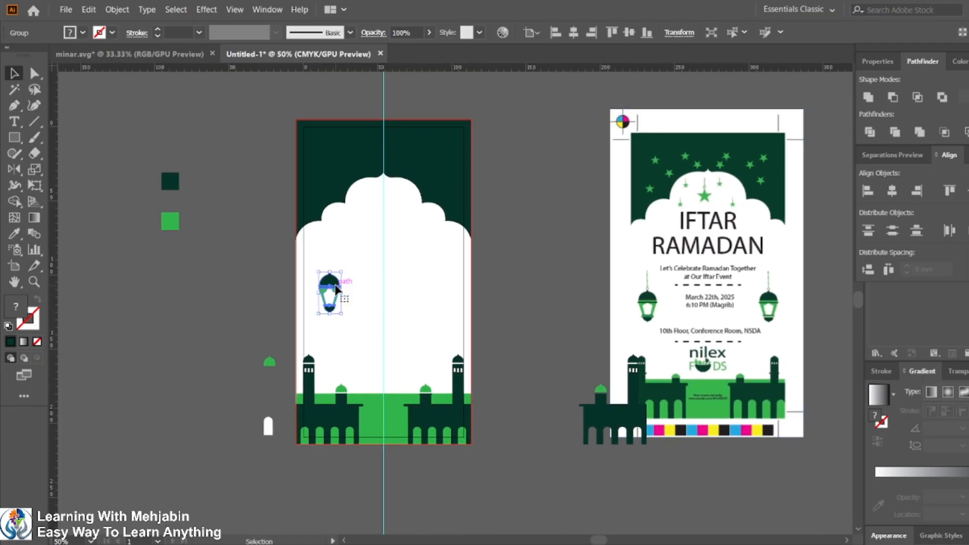
pyautogui.scroll(4, 336, 288)
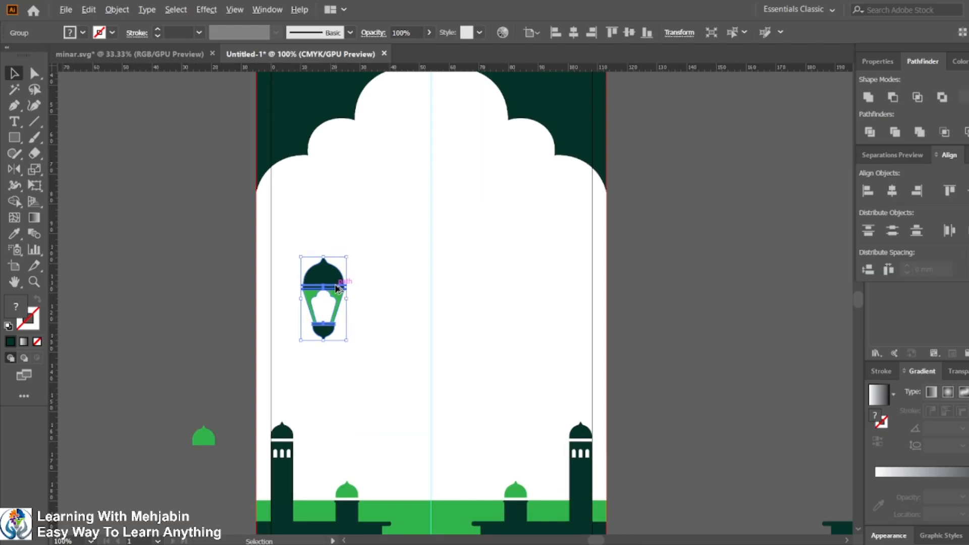
pyautogui.scroll(2, 337, 289)
pyautogui.click(169, 217)
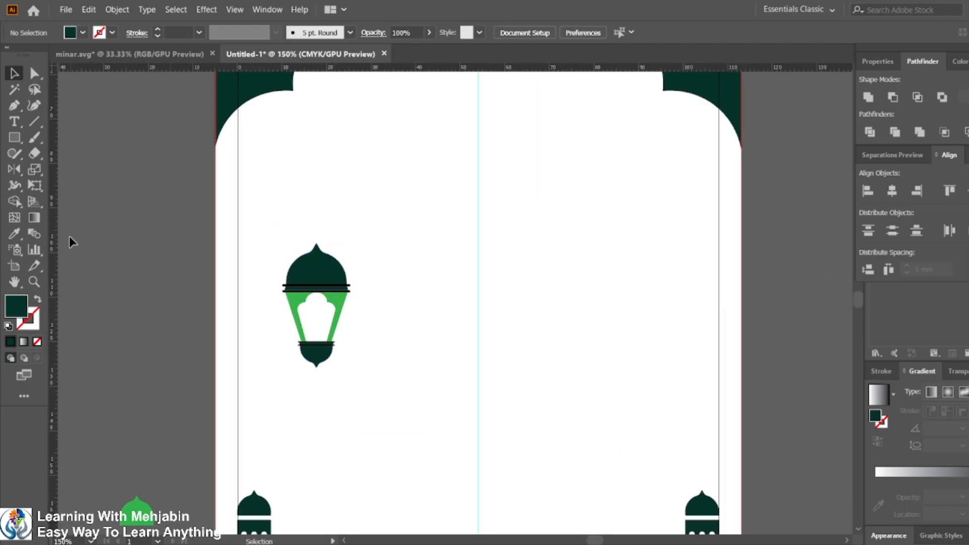
# Step: Draw a small circle above the lantern's dome with the Ellipse tool and center it horizontally on the lantern
pyautogui.moveTo(14, 137); pyautogui.dragTo(65, 171)
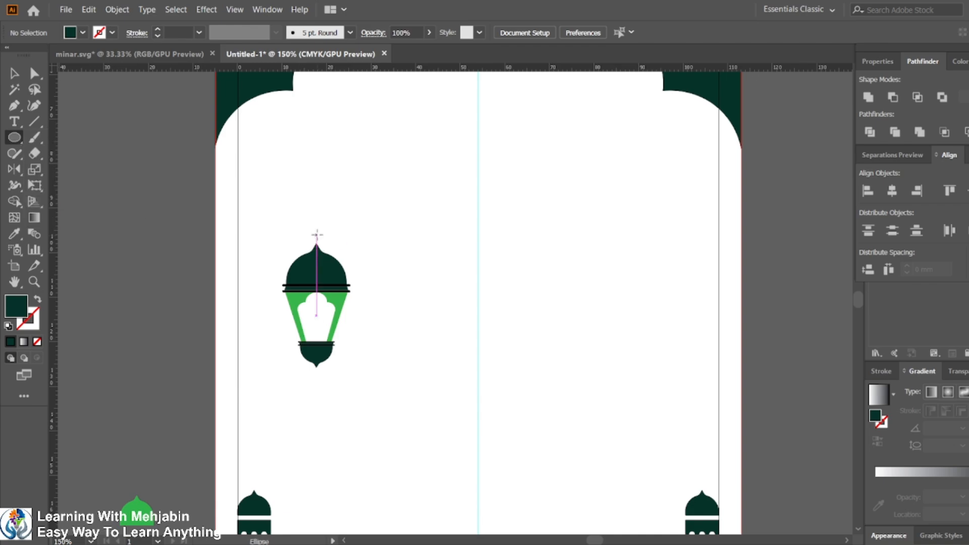
pyautogui.scroll(3, 317, 235)
pyautogui.moveTo(309, 227); pyautogui.dragTo(324, 242)
pyautogui.press('v')
pyautogui.keyDown('shift'); pyautogui.click(323, 280); pyautogui.keyUp('shift')
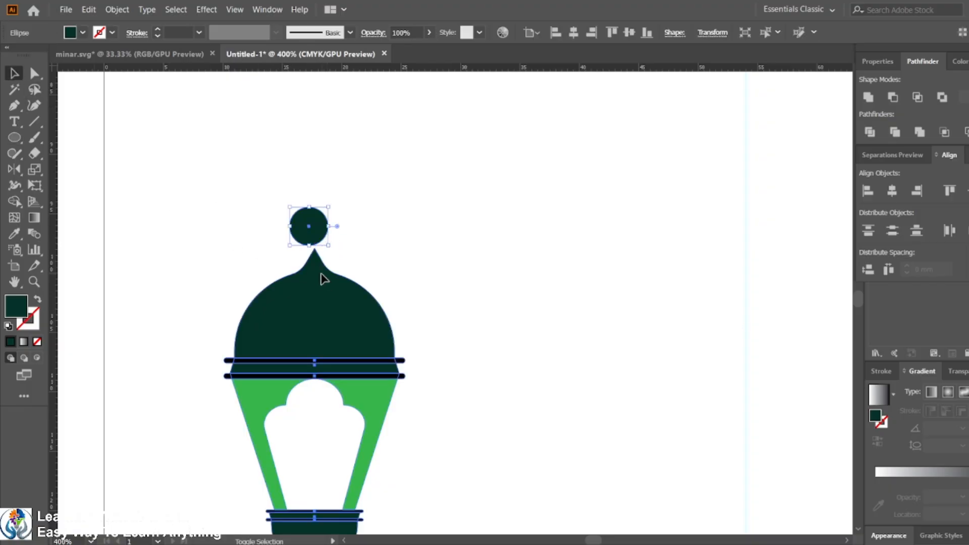
pyautogui.keyDown('shift'); pyautogui.click(323, 280); pyautogui.keyUp('shift')
pyautogui.click(323, 279)
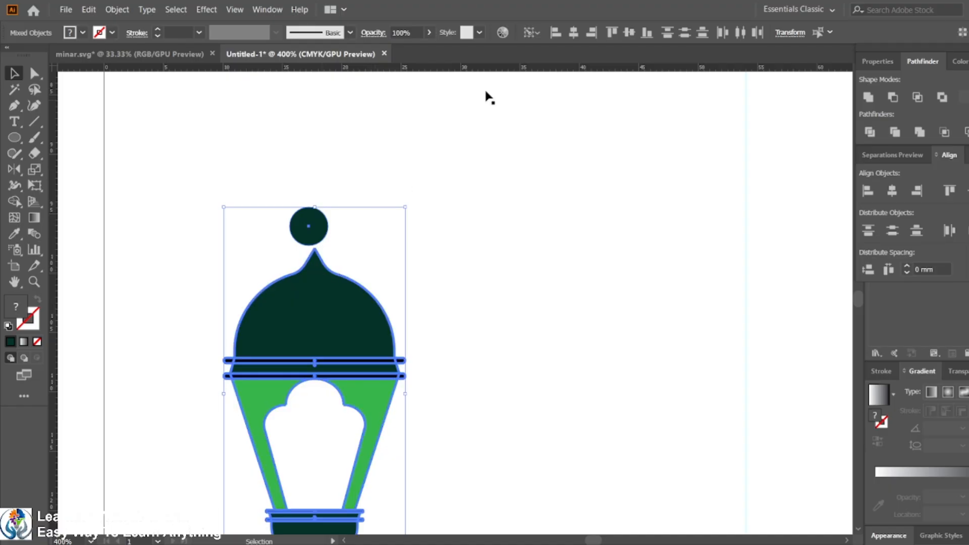
pyautogui.click(572, 34)
pyautogui.click(407, 272)
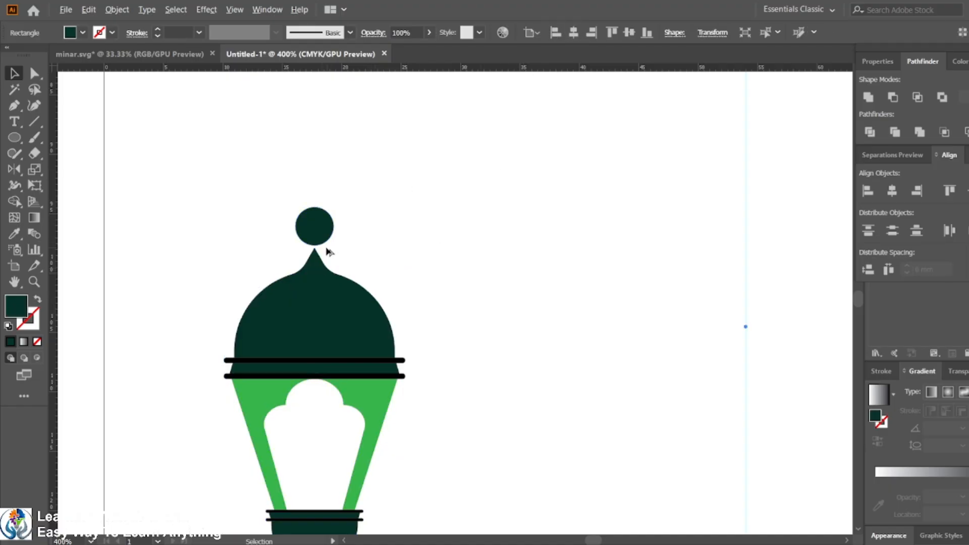
# Step: Lower the circle onto the dome tip and swap its fill to a stroke to form a hanging ring
pyautogui.scroll(3, 328, 251)
pyautogui.moveTo(292, 218); pyautogui.dragTo(294, 227)
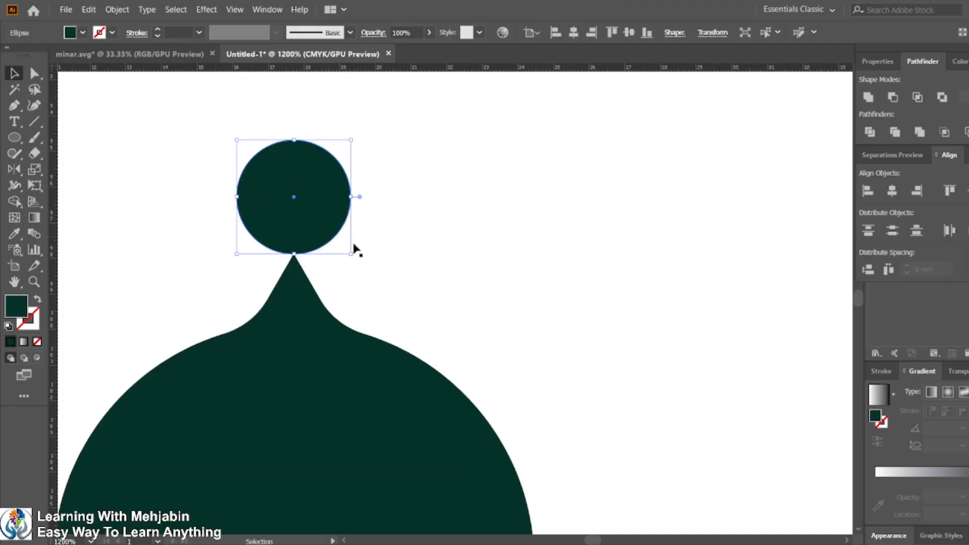
pyautogui.click(385, 247)
pyautogui.click(339, 212)
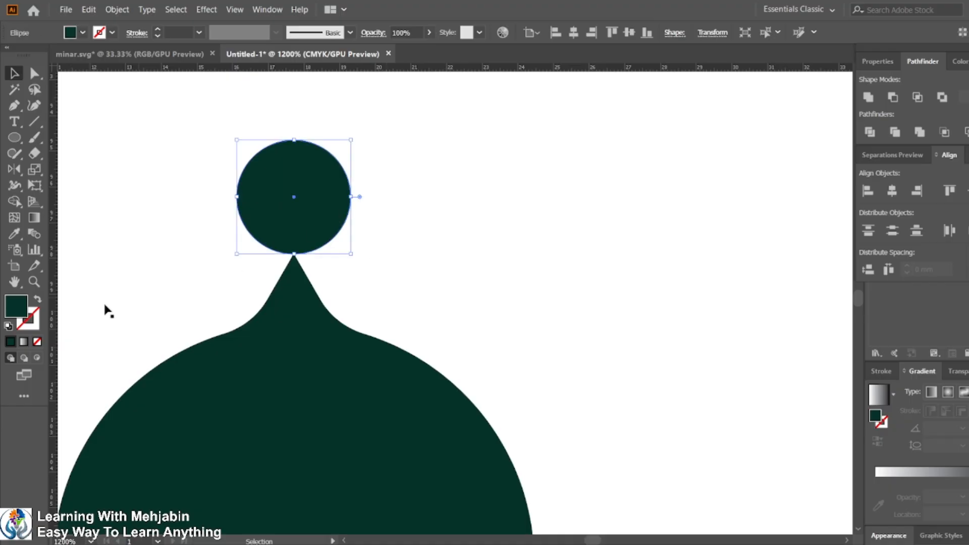
pyautogui.click(38, 296)
pyautogui.click(436, 248)
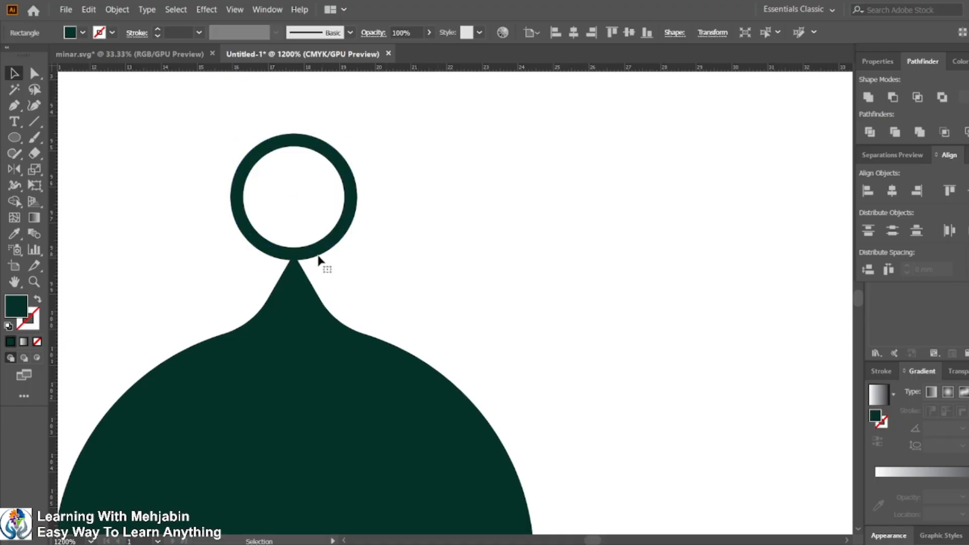
pyautogui.scroll(-8, 320, 256)
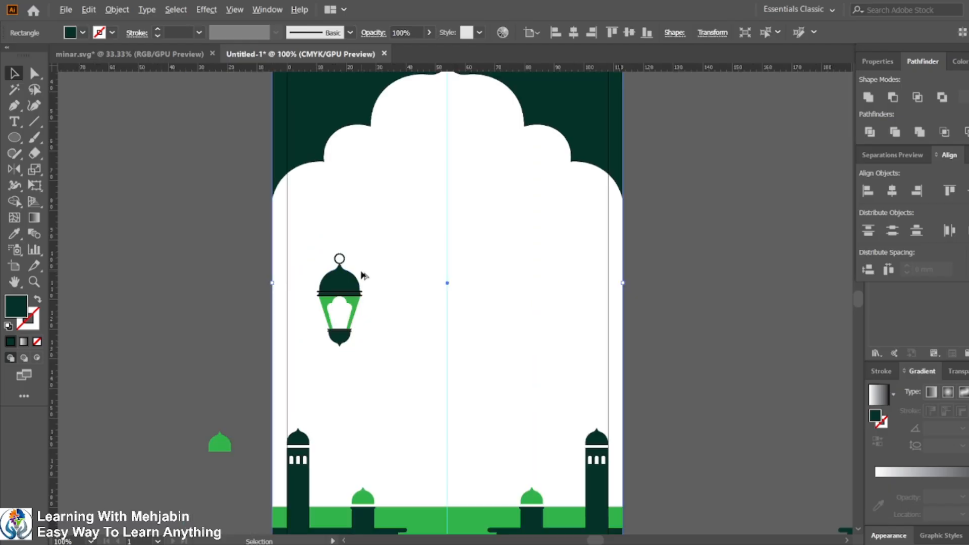
pyautogui.scroll(2, 348, 273)
pyautogui.scroll(-3, 487, 306)
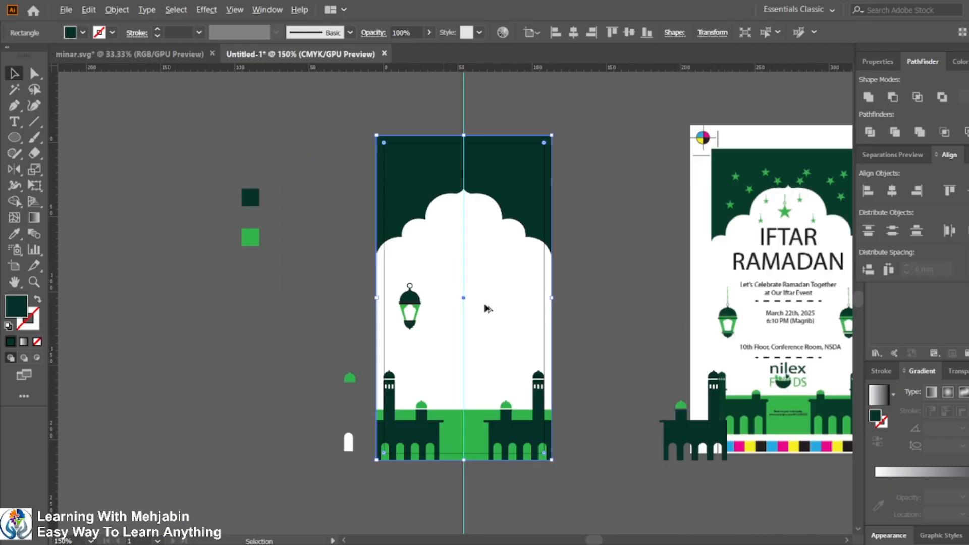
# Step: Examine the hanging chain above the lantern in the reference printout
pyautogui.scroll(3, 778, 301)
pyautogui.scroll(2, 778, 302)
pyautogui.scroll(3, 577, 318)
pyautogui.scroll(-3, 577, 318)
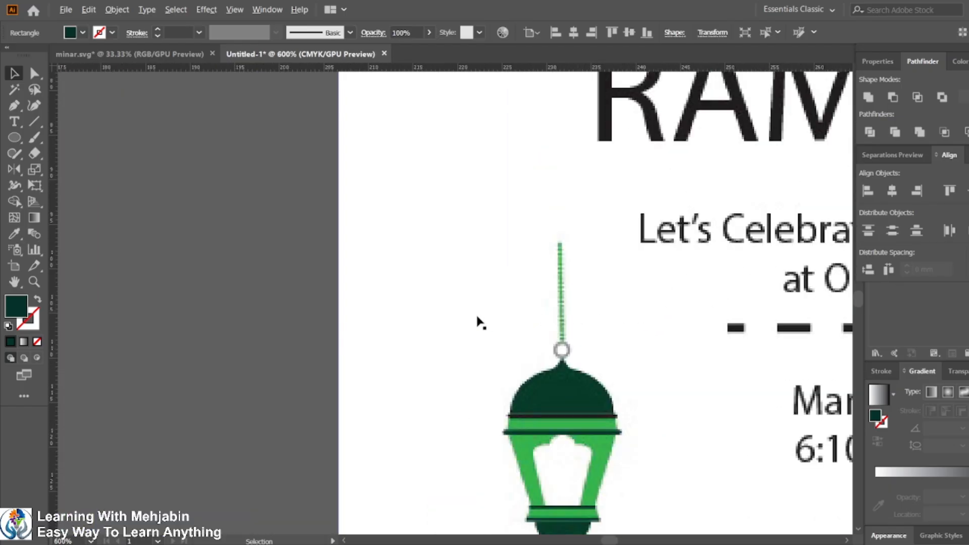
pyautogui.scroll(-2, 478, 322)
pyautogui.scroll(-3, 298, 322)
pyautogui.scroll(3, 297, 323)
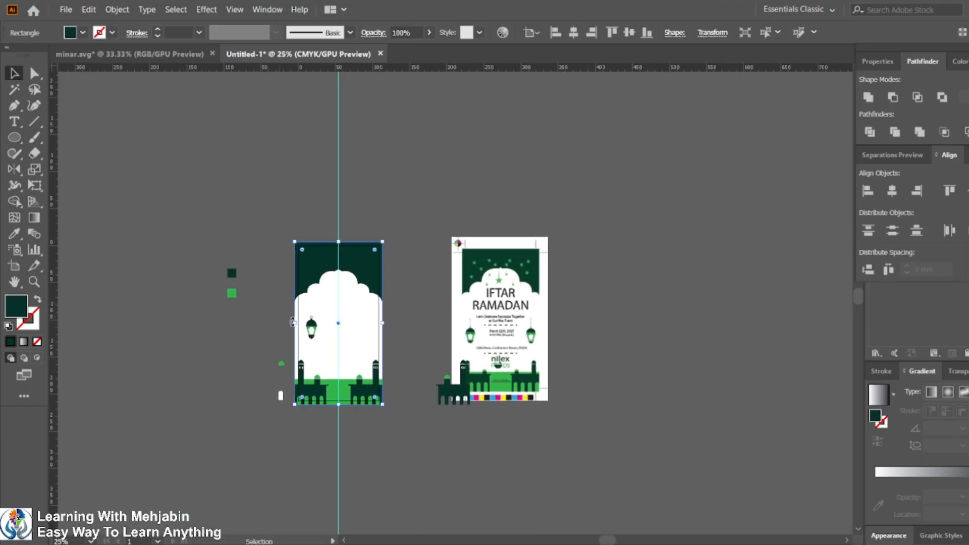
# Step: Draw a small filled circle above the lantern's ring with the Ellipse tool
pyautogui.scroll(4, 335, 317)
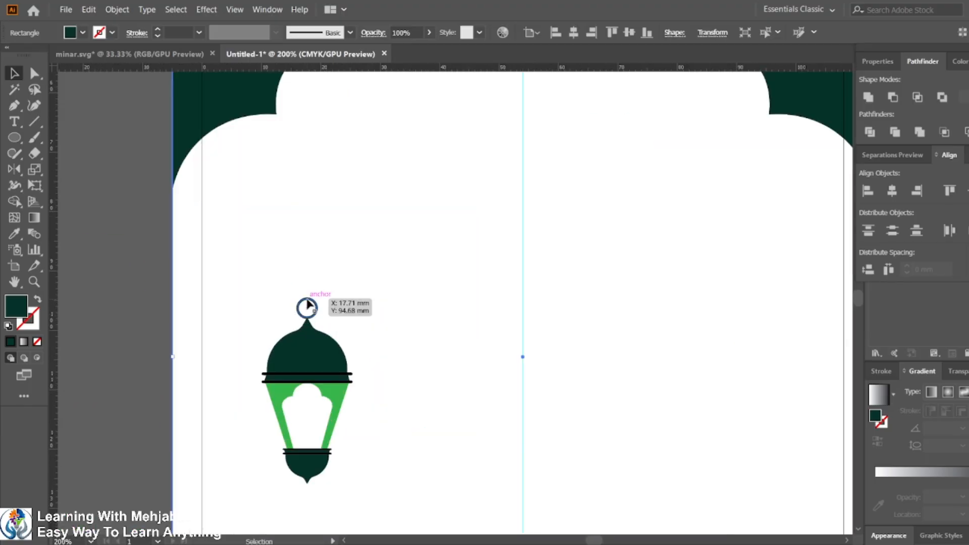
pyautogui.click(307, 306)
pyautogui.click(76, 144)
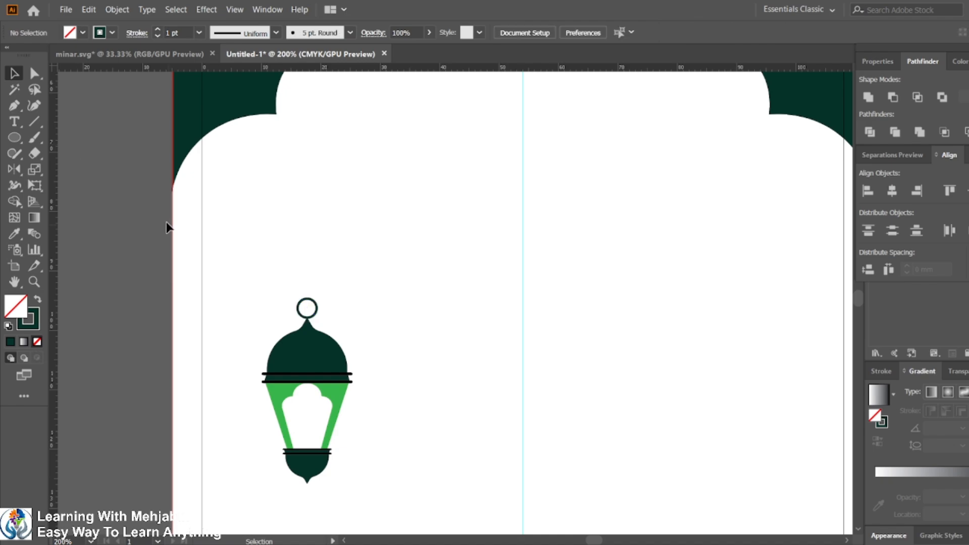
pyautogui.click(14, 138)
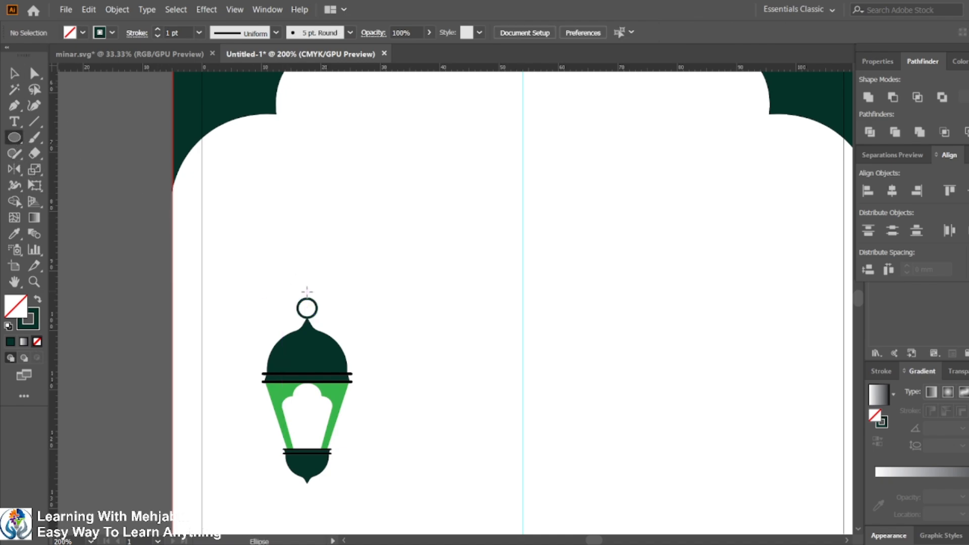
pyautogui.scroll(3, 313, 297)
pyautogui.moveTo(293, 283); pyautogui.dragTo(305, 295)
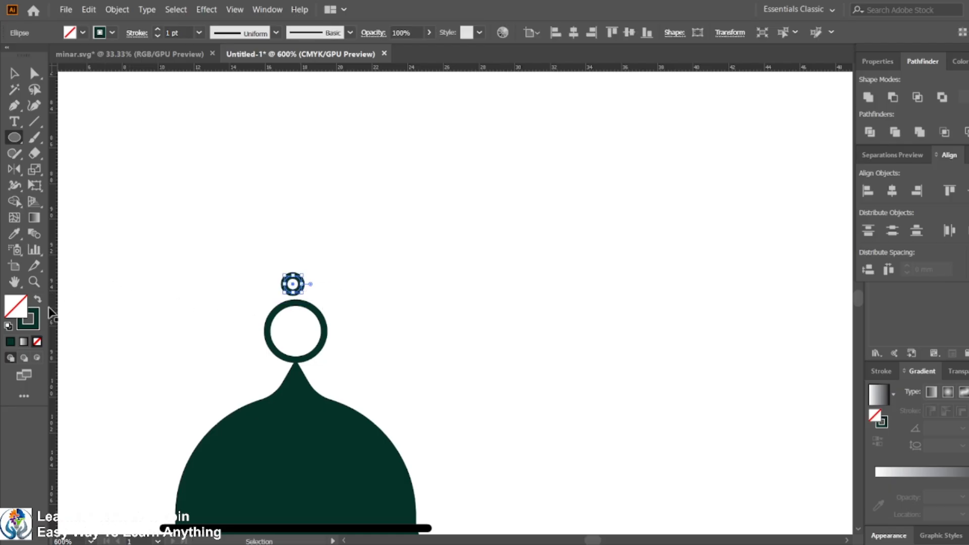
pyautogui.click(37, 302)
pyautogui.click(21, 78)
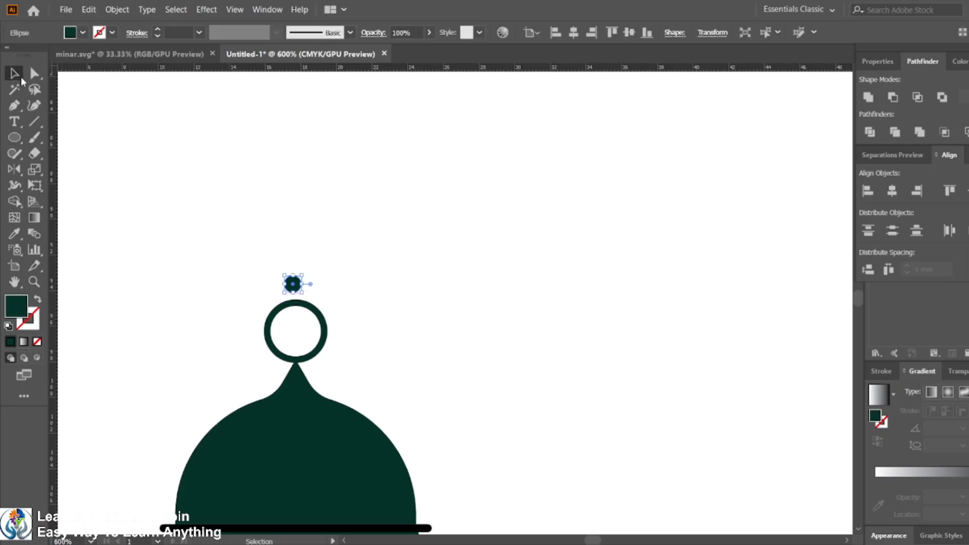
# Step: Center the small circle horizontally on the ring and move it down to rest on the ring's top
pyautogui.scroll(3, 303, 313)
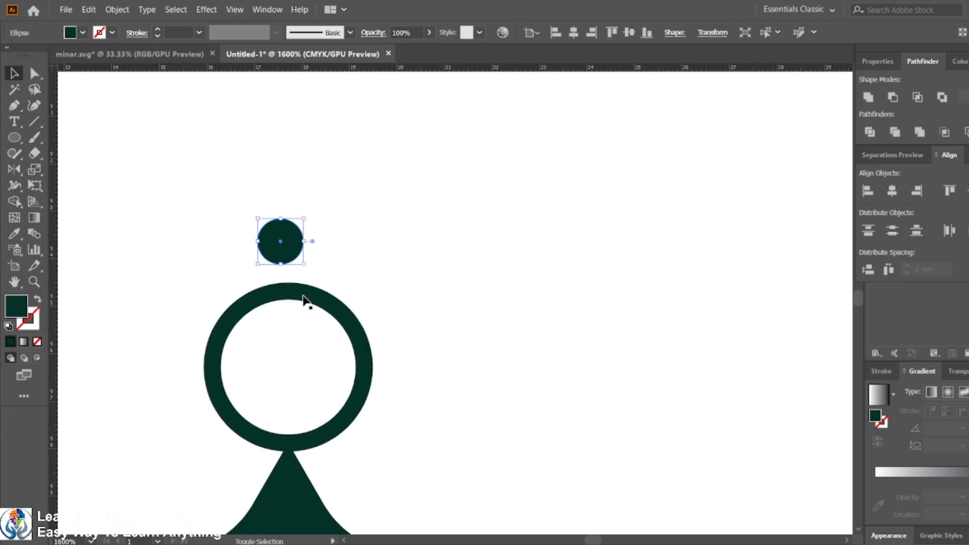
pyautogui.keyDown('shift'); pyautogui.click(305, 294); pyautogui.keyUp('shift')
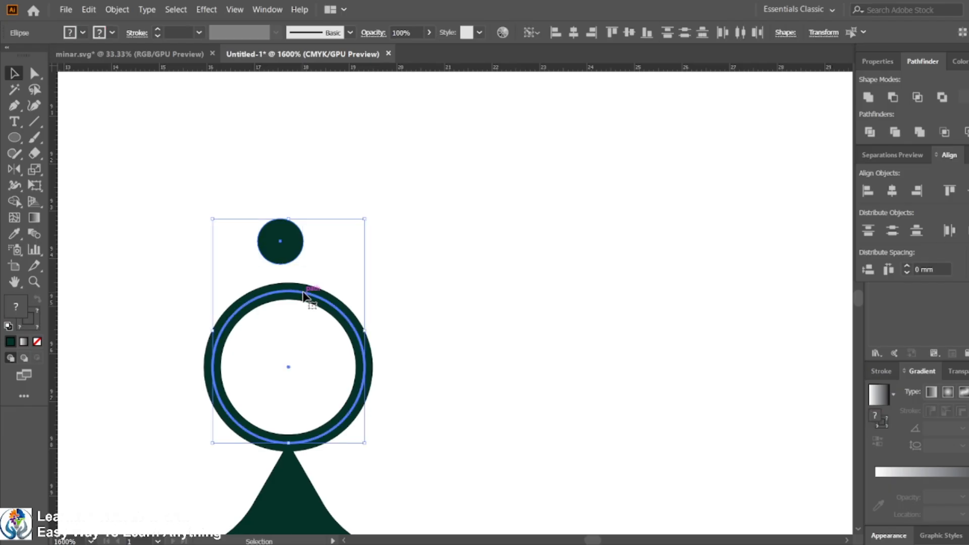
pyautogui.click(574, 33)
pyautogui.click(478, 216)
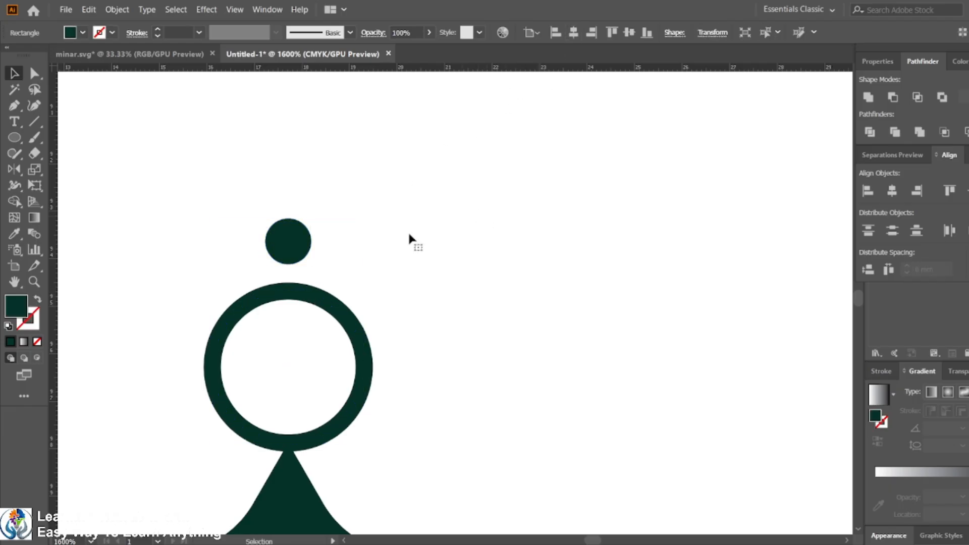
pyautogui.moveTo(289, 246); pyautogui.dragTo(289, 262)
pyautogui.click(335, 260)
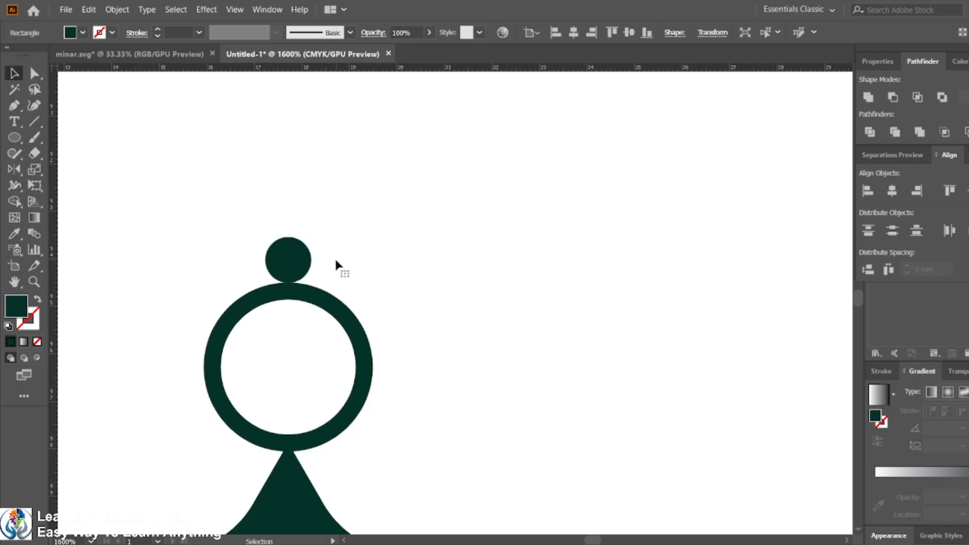
# Step: Reposition the small circle so it sits on top of the ring
pyautogui.scroll(-2, 296, 290)
pyautogui.scroll(2, 295, 292)
pyautogui.scroll(-4, 293, 293)
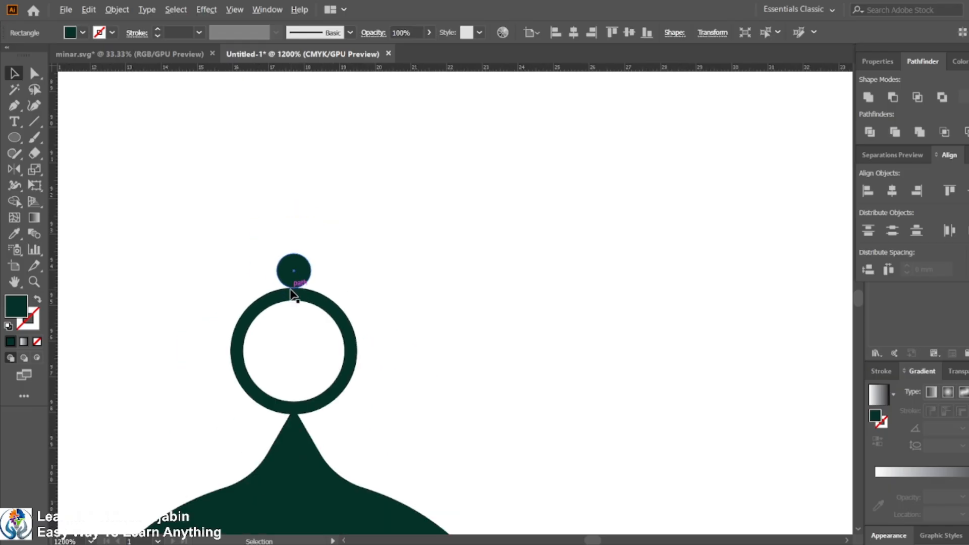
pyautogui.scroll(-5, 295, 303)
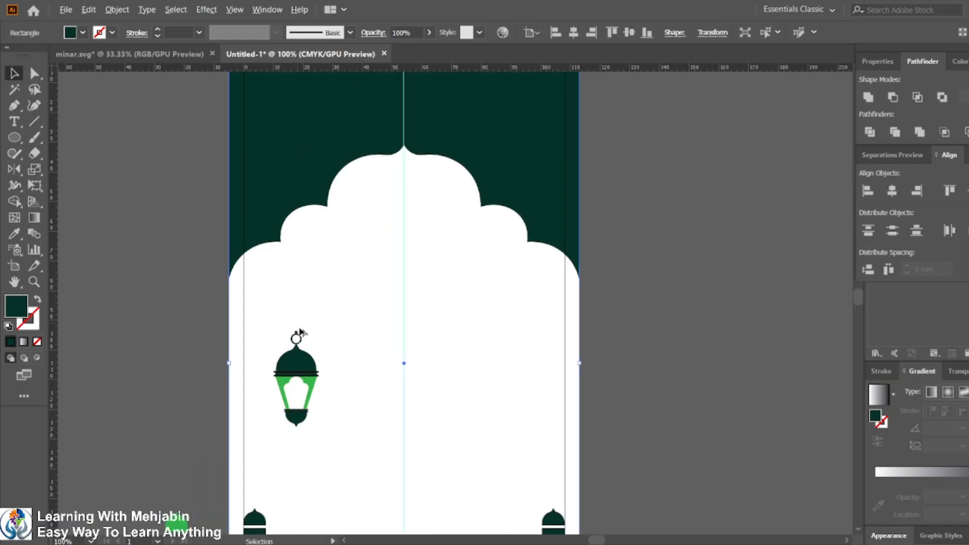
pyautogui.scroll(6, 304, 350)
pyautogui.click(310, 298)
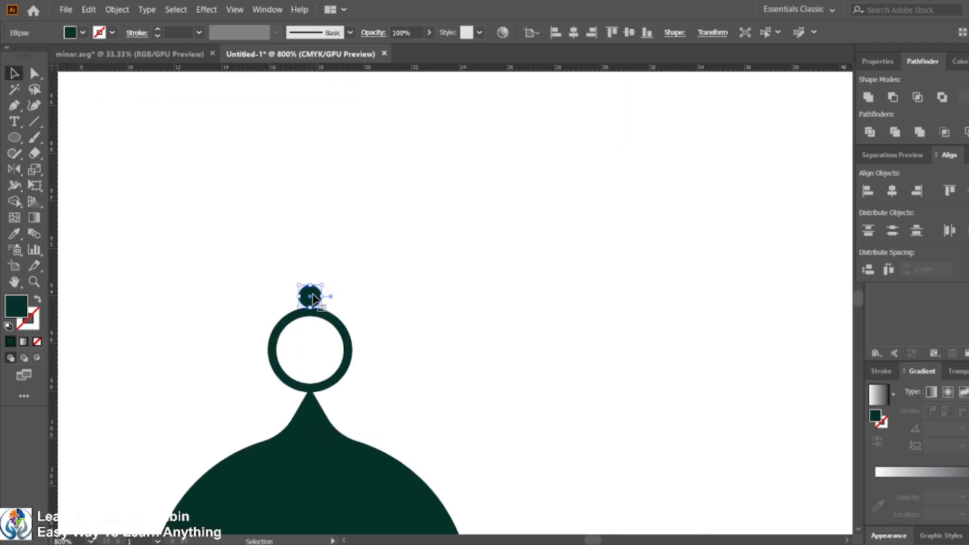
pyautogui.moveTo(297, 283); pyautogui.dragTo(291, 237)
pyautogui.click(383, 304)
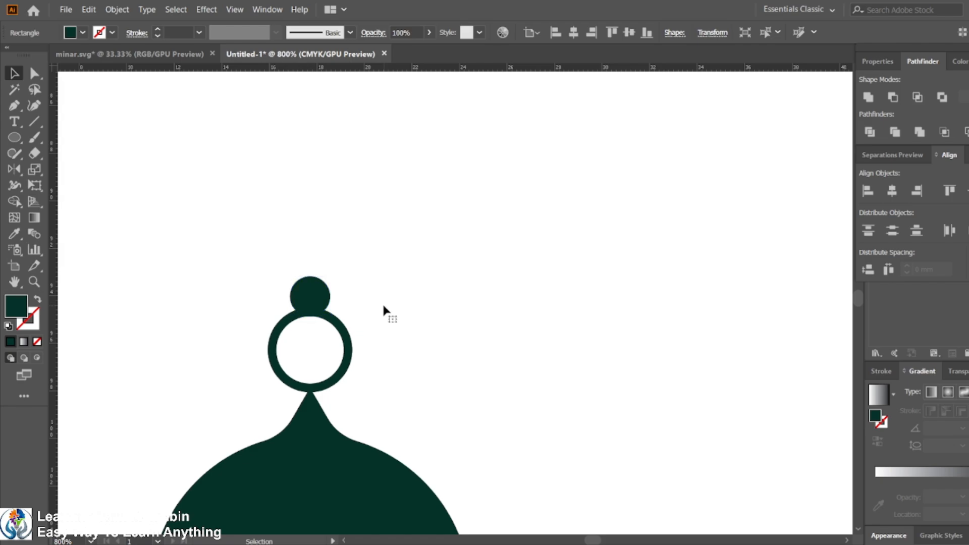
# Step: In outline view, raise the small circle slightly so it just touches the ring
pyautogui.scroll(-8, 383, 305)
pyautogui.scroll(3, 388, 322)
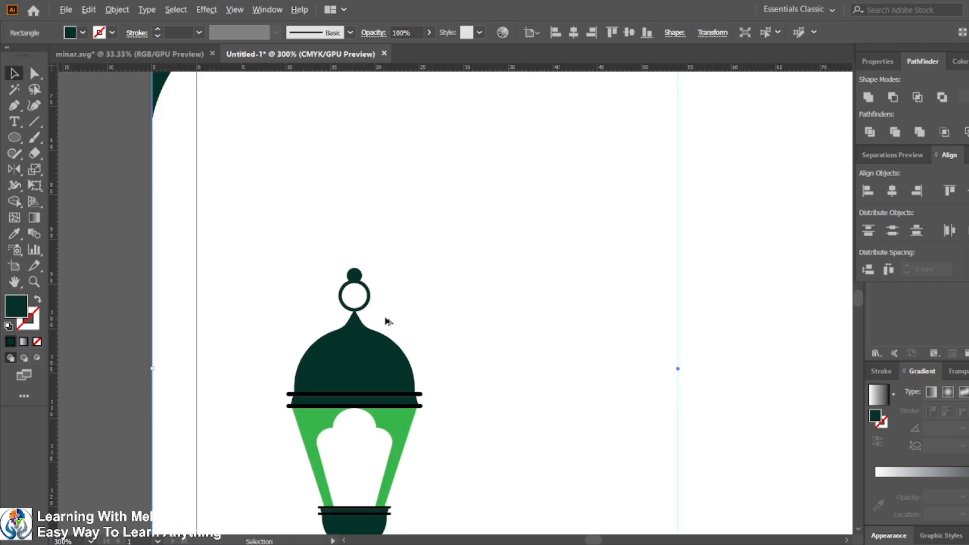
pyautogui.hotkey('ctrl', 'y')
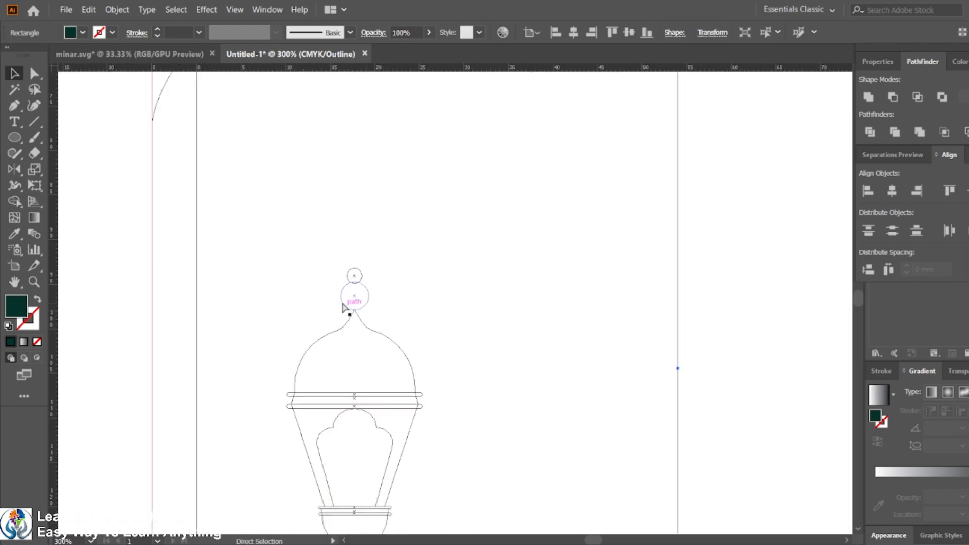
pyautogui.scroll(8, 353, 289)
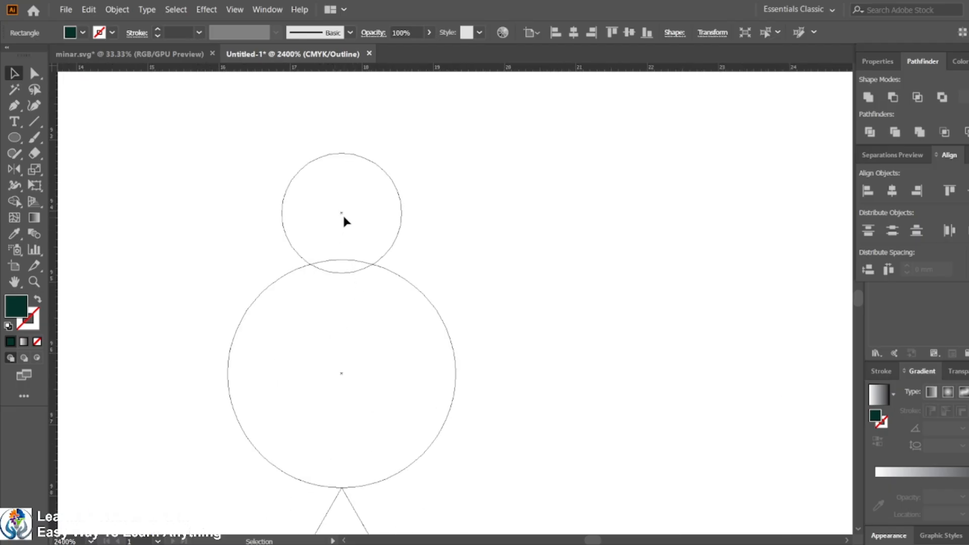
pyautogui.moveTo(344, 217); pyautogui.dragTo(341, 204)
pyautogui.scroll(-4, 341, 212)
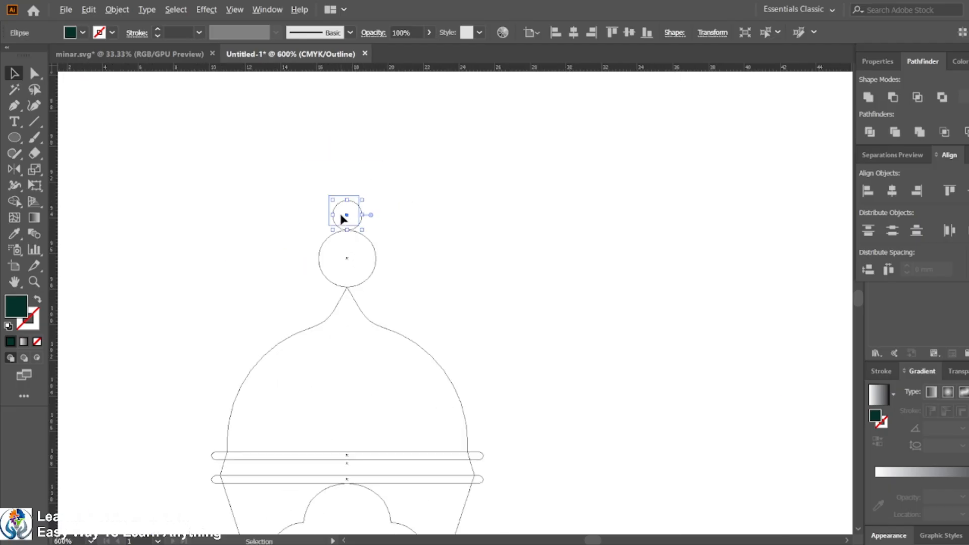
pyautogui.hotkey('ctrl', 'y')
# Step: Duplicate the small circle and move the copy straight up toward the arch
pyautogui.scroll(2, 428, 296)
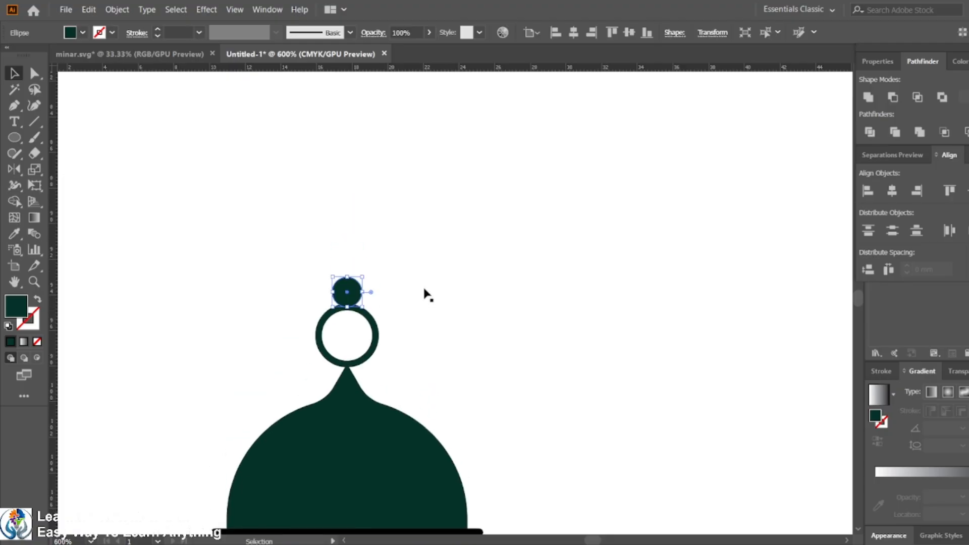
pyautogui.scroll(-2, 427, 301)
pyautogui.scroll(2, 426, 323)
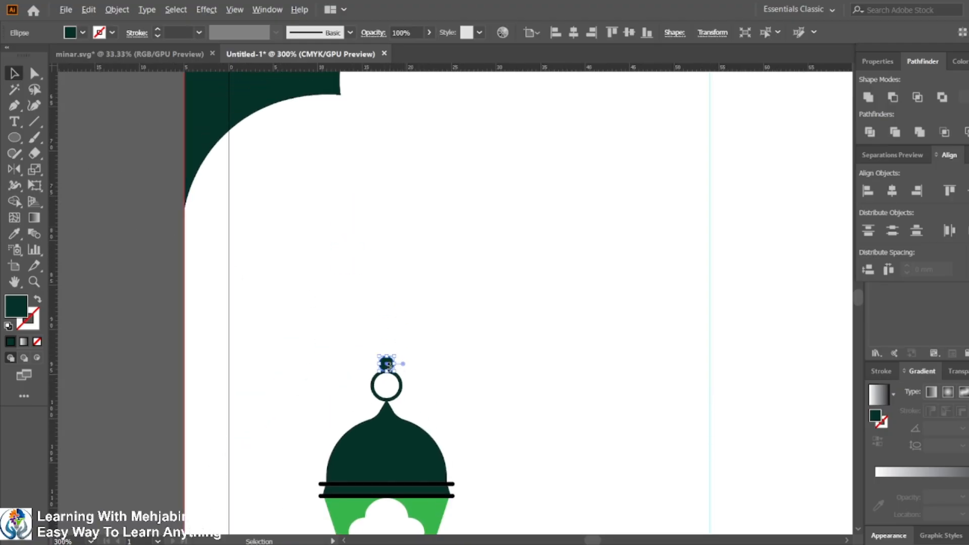
pyautogui.scroll(1, 407, 372)
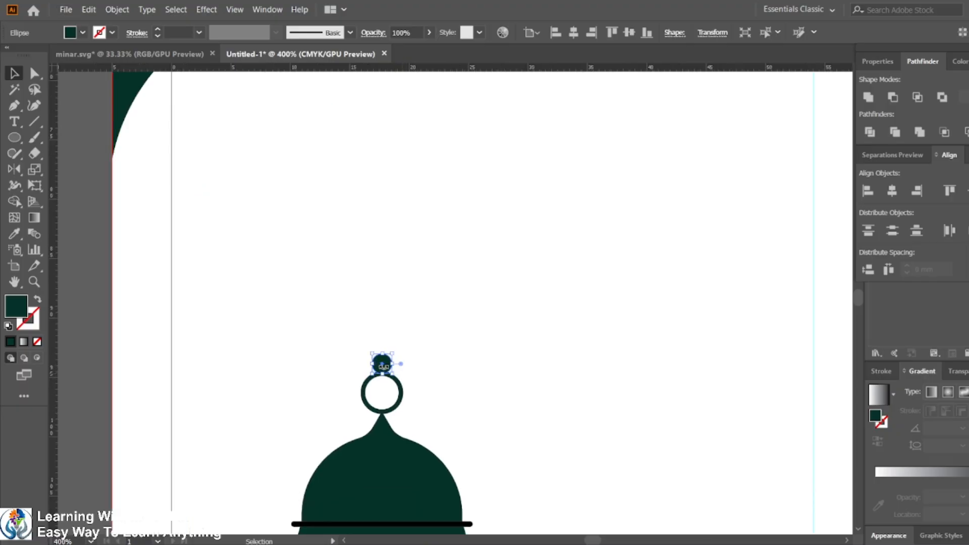
pyautogui.moveTo(388, 367); pyautogui.dragTo(374, 83)
pyautogui.scroll(-3, 396, 258)
pyautogui.scroll(1, 395, 258)
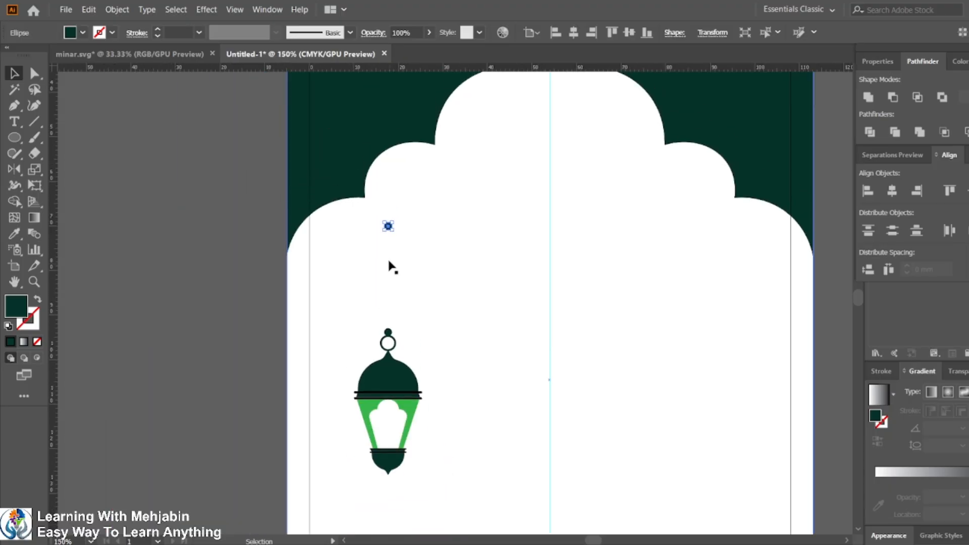
pyautogui.scroll(1, 395, 257)
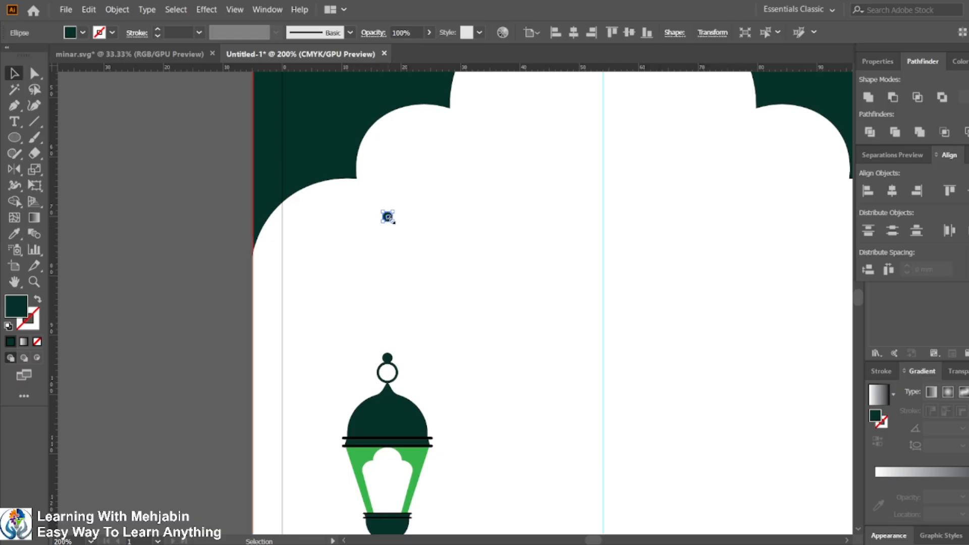
# Step: Nudge the upper circle higher, then blend it with the lower circle into a bead chain using the Blend tool
pyautogui.hotkey('shift', 'Up')
pyautogui.hotkey('shift', 'Up')
pyautogui.hotkey('shift', 'Up')
pyautogui.hotkey('shift', 'Up')
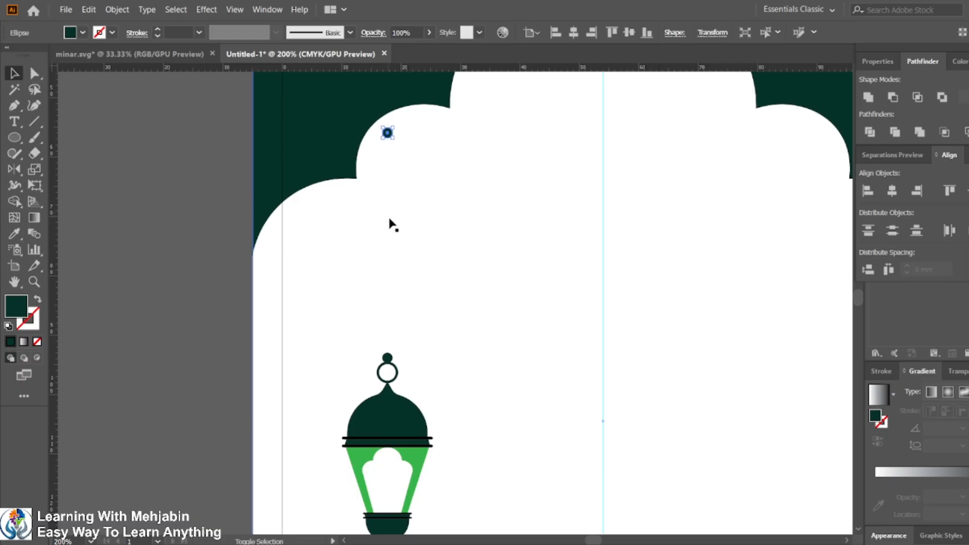
pyautogui.keyDown('shift'); pyautogui.click(387, 358); pyautogui.keyUp('shift')
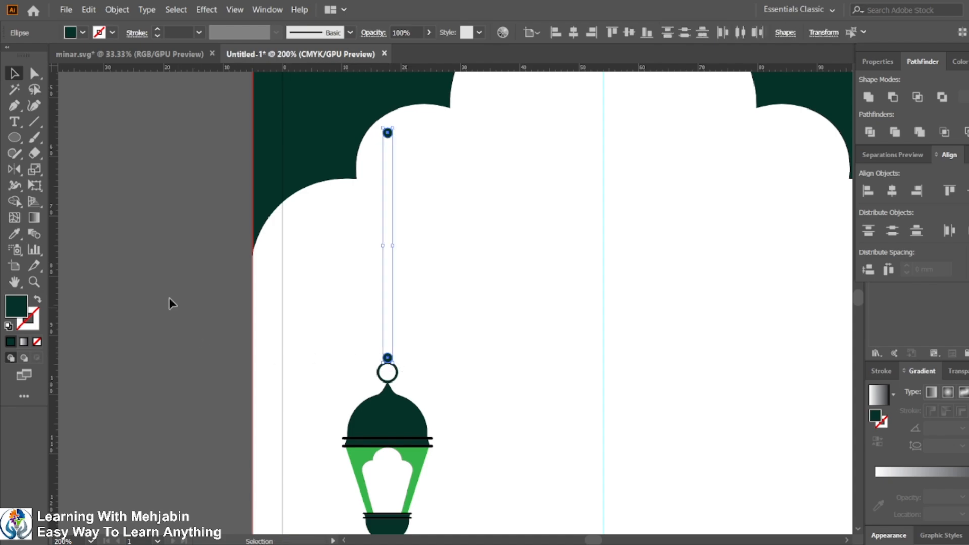
pyautogui.doubleClick(36, 239)
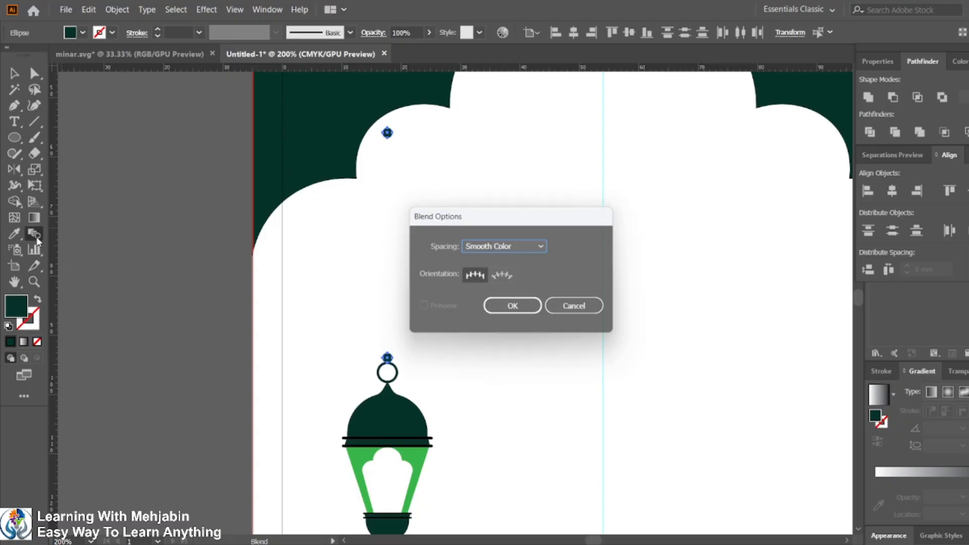
pyautogui.click(578, 312)
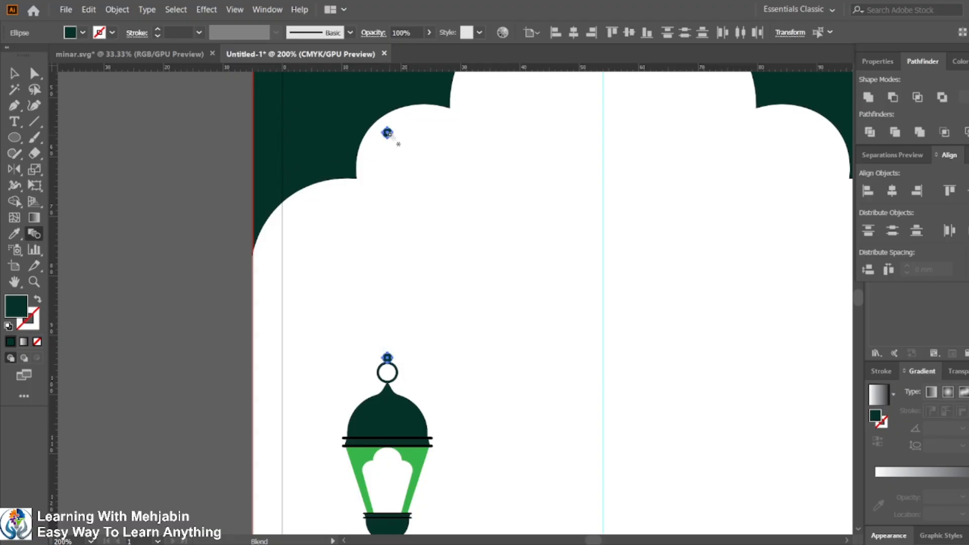
pyautogui.click(387, 358)
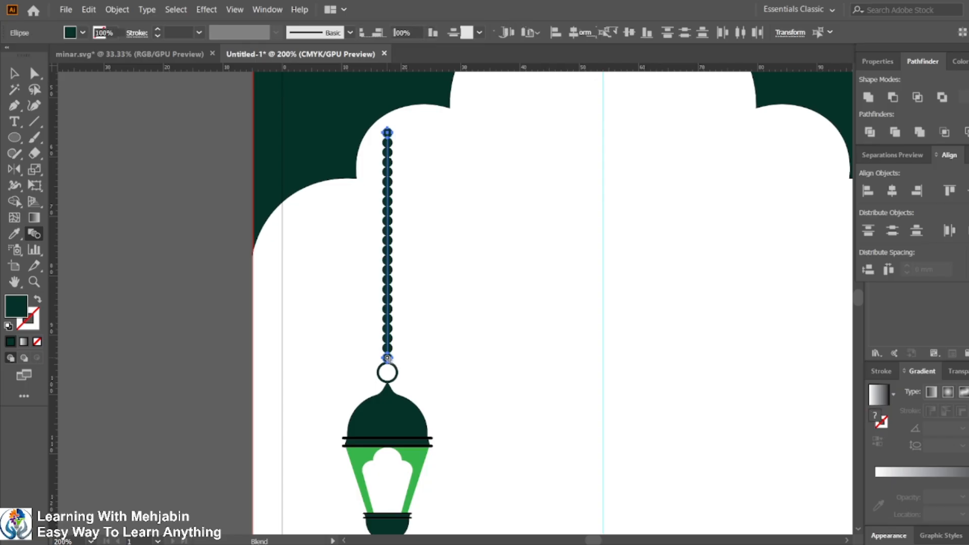
# Step: Expand the blended bead chain into separate objects
pyautogui.click(14, 75)
pyautogui.click(159, 290)
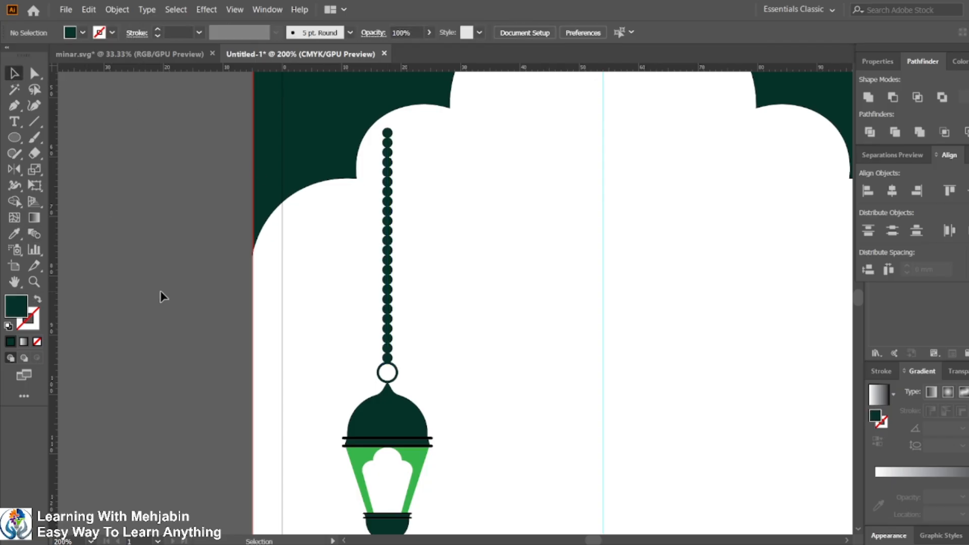
pyautogui.hotkey('ctrl', 'y')
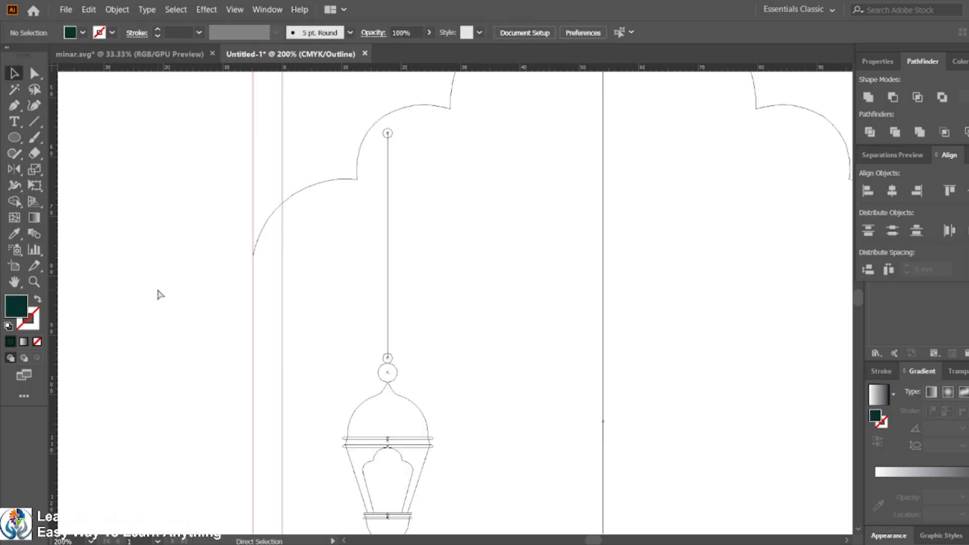
pyautogui.hotkey('ctrl', 'y')
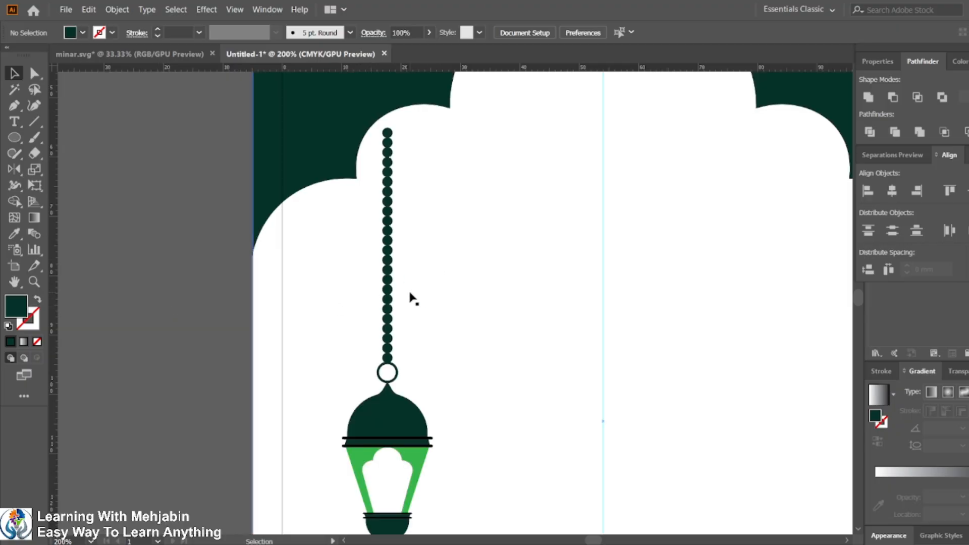
pyautogui.click(382, 308)
pyautogui.click(117, 9)
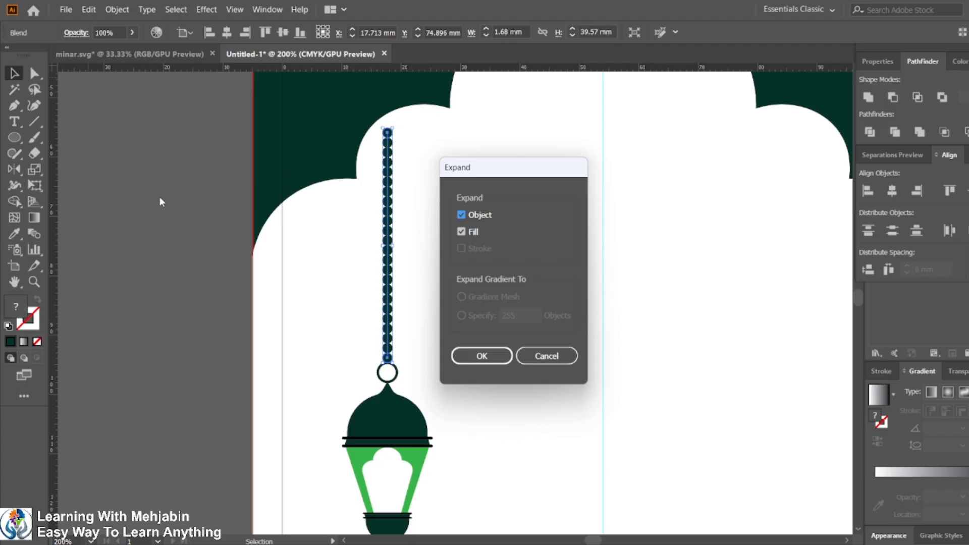
pyautogui.click(482, 356)
pyautogui.click(211, 353)
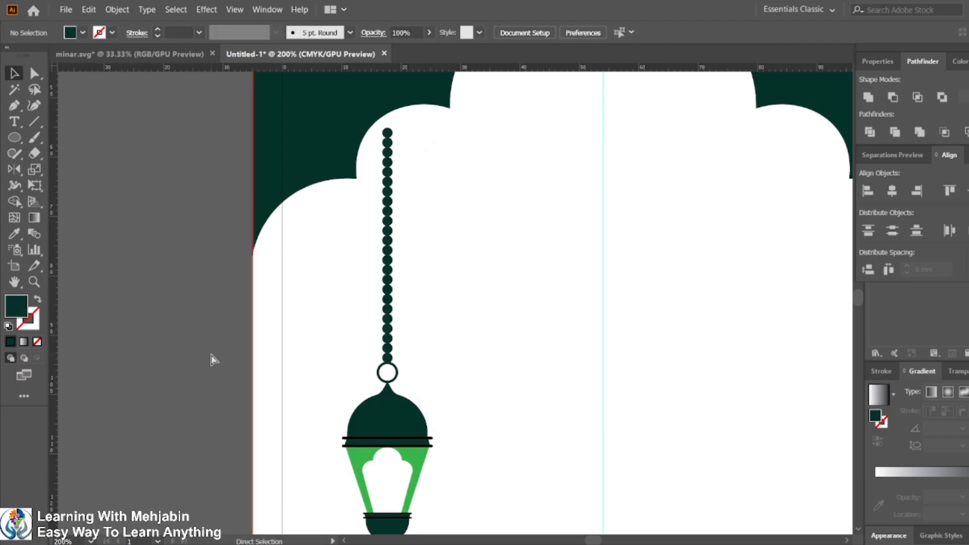
# Step: Recolor the bead chain green by sampling the card's green band with the Eyedropper
pyautogui.hotkey('ctrl', 'y')
pyautogui.hotkey('ctrl', 'y')
pyautogui.hotkey('ctrl', '-')
pyautogui.hotkey('ctrl', '-')
pyautogui.hotkey('ctrl', '-')
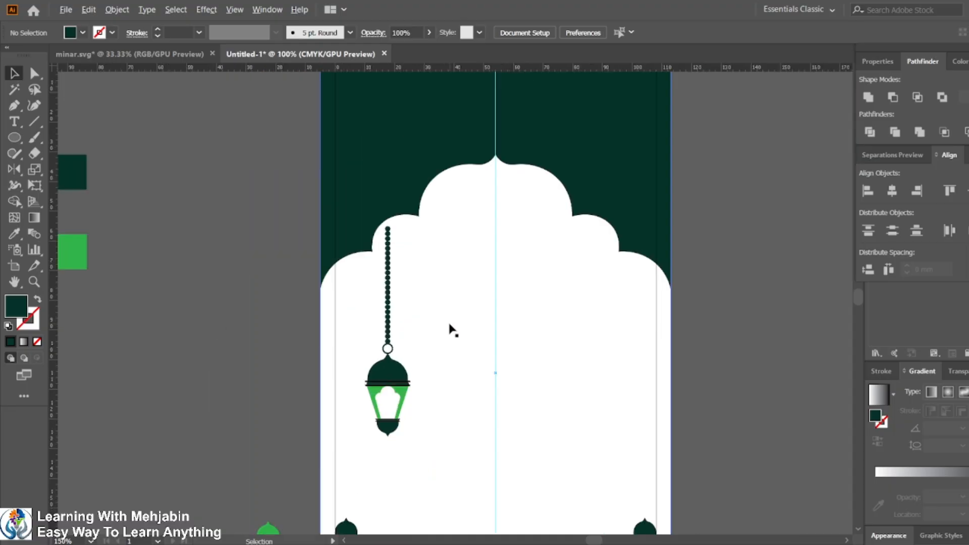
pyautogui.moveTo(638, 284); pyautogui.dragTo(491, 234)
pyautogui.click(255, 284)
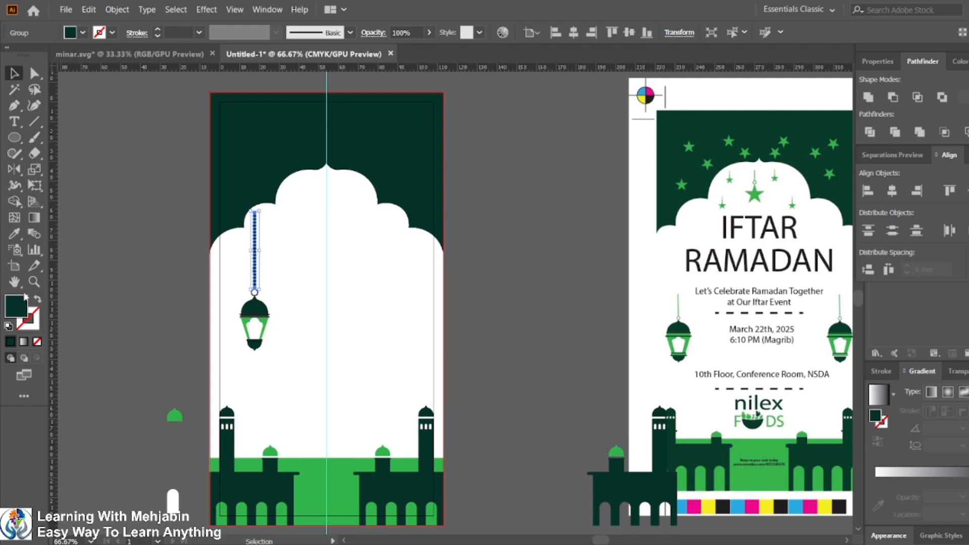
pyautogui.doubleClick(20, 309)
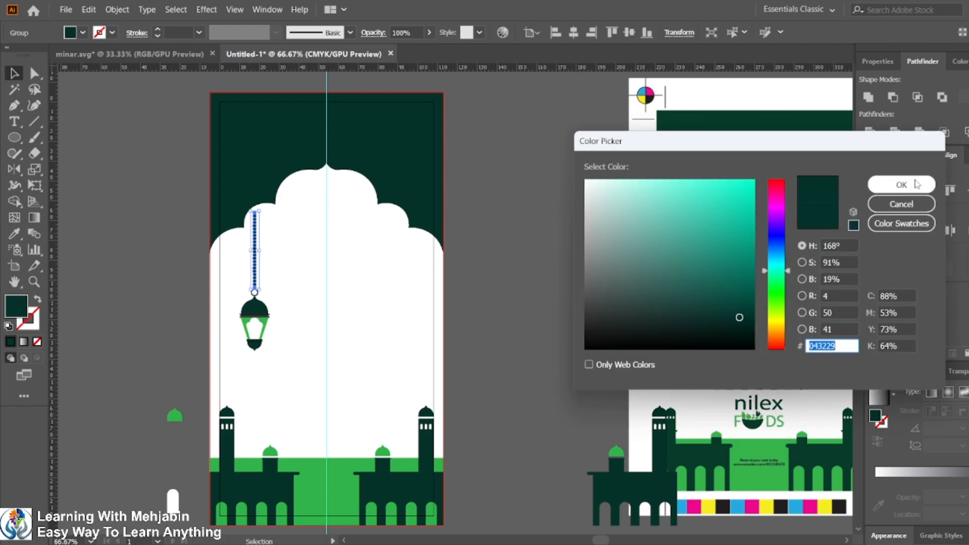
pyautogui.click(901, 204)
pyautogui.press('i')
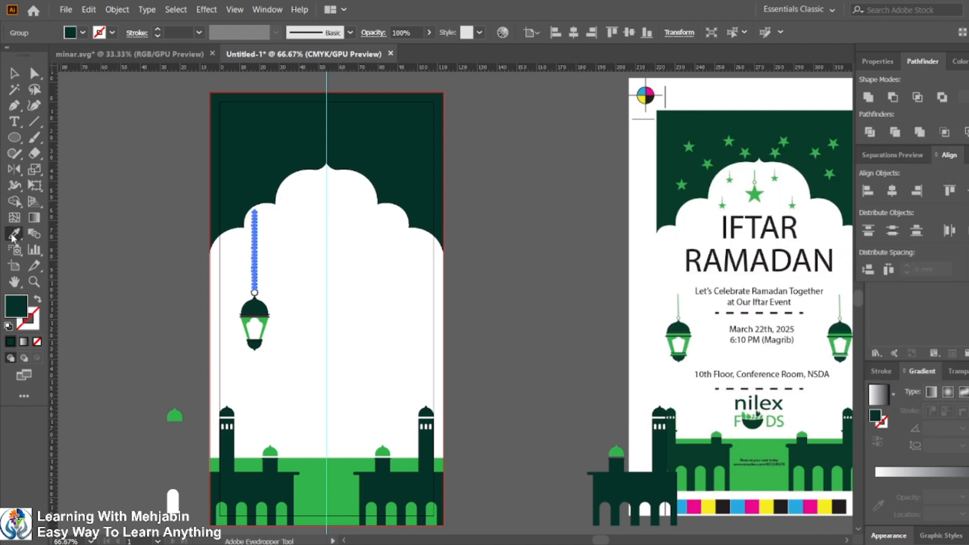
pyautogui.click(326, 476)
pyautogui.click(13, 74)
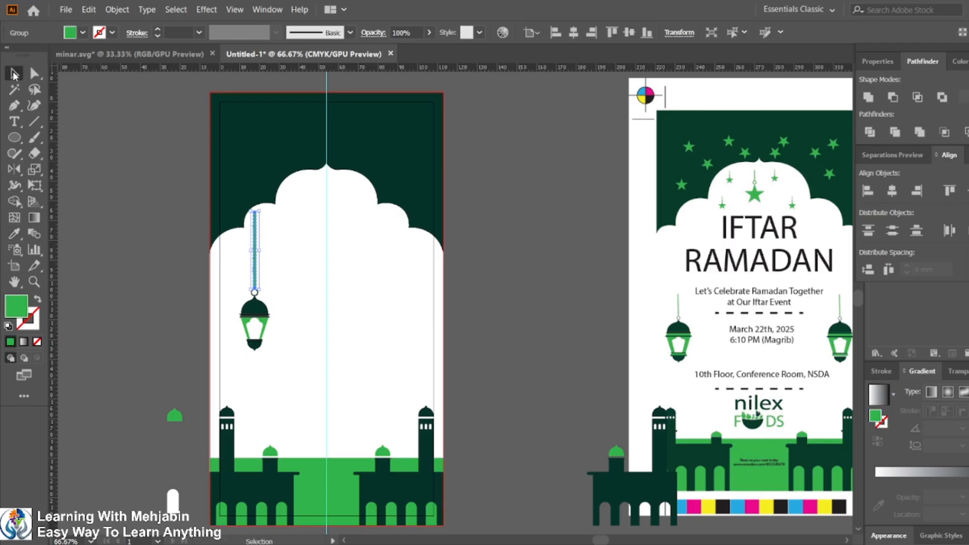
pyautogui.click(479, 311)
pyautogui.scroll(1, 277, 305)
pyautogui.scroll(-1, 279, 305)
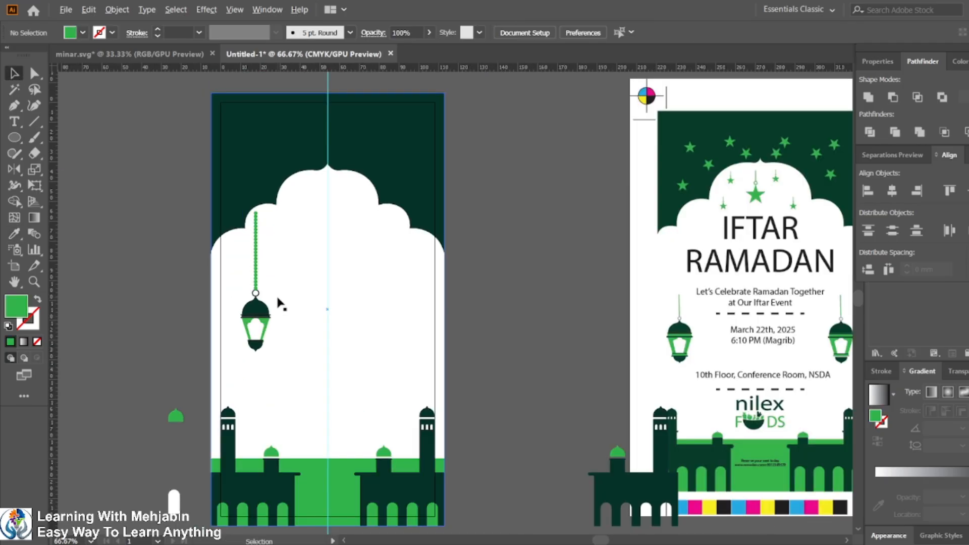
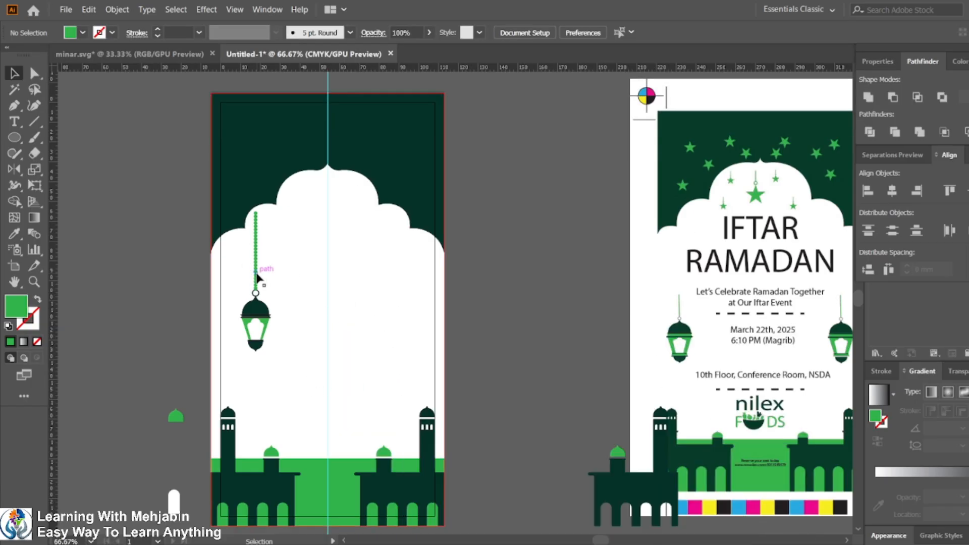
# Step: Group the left bead chain together with its lantern
pyautogui.click(257, 277)
pyautogui.scroll(4, 262, 307)
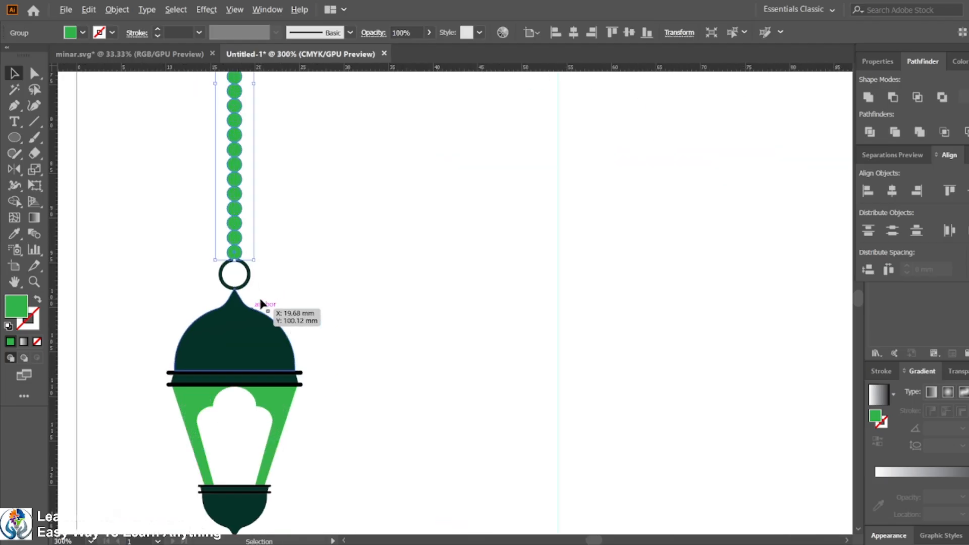
pyautogui.keyDown('shift'); pyautogui.click(253, 323); pyautogui.keyUp('shift')
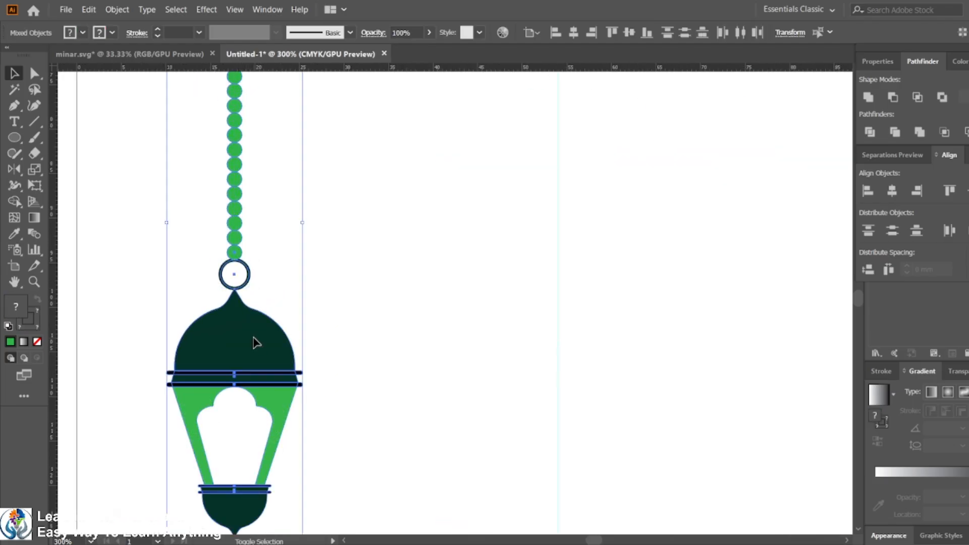
pyautogui.hotkey('ctrl', 'g')
pyautogui.scroll(-4, 253, 337)
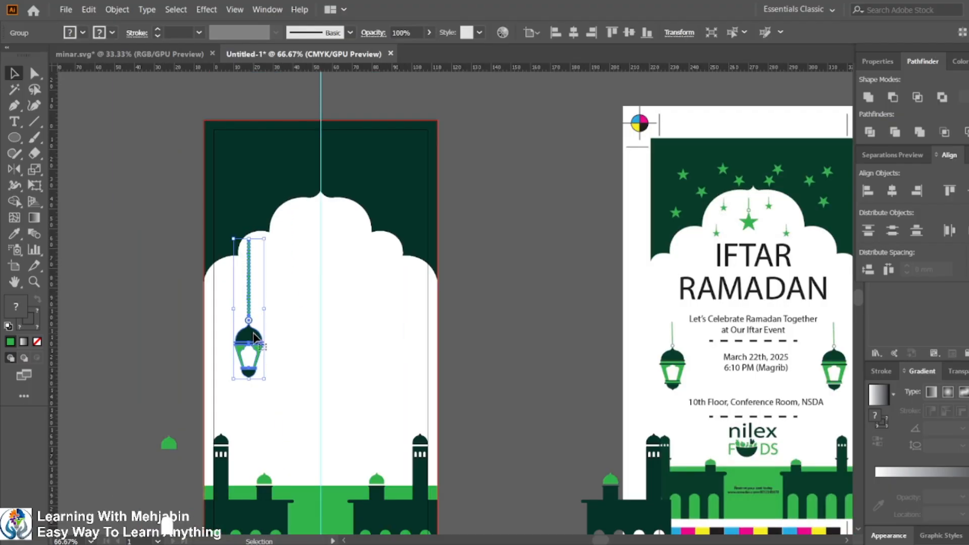
pyautogui.moveTo(254, 334); pyautogui.dragTo(252, 326)
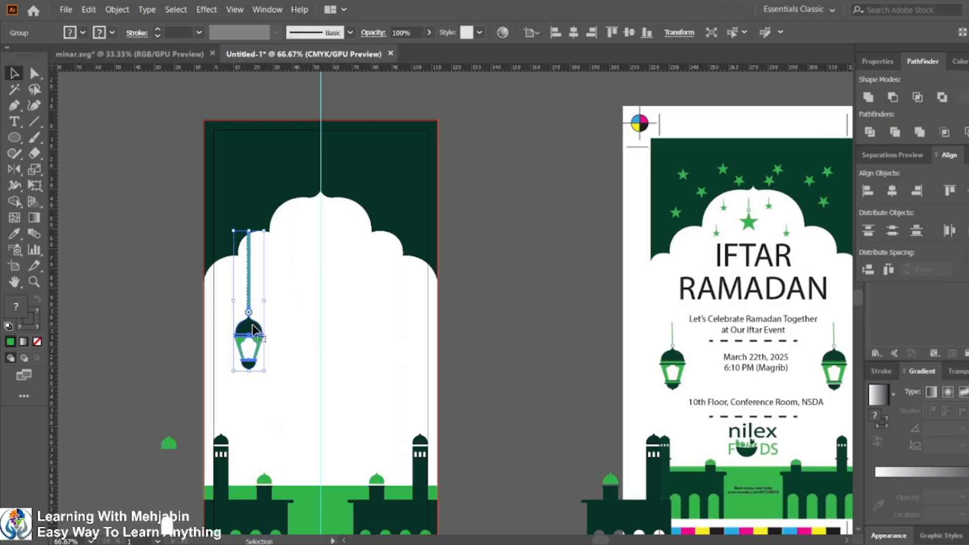
pyautogui.click(150, 339)
pyautogui.hotkey('ctrl', 'z')
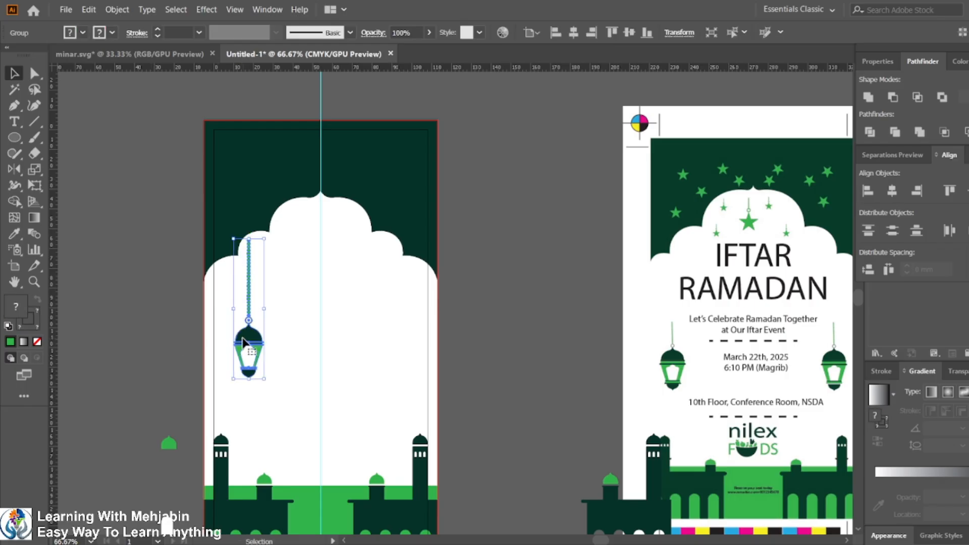
# Step: Duplicate the lantern group and place the copy on the right side of the arch at the same height
pyautogui.moveTo(243, 342); pyautogui.dragTo(389, 338)
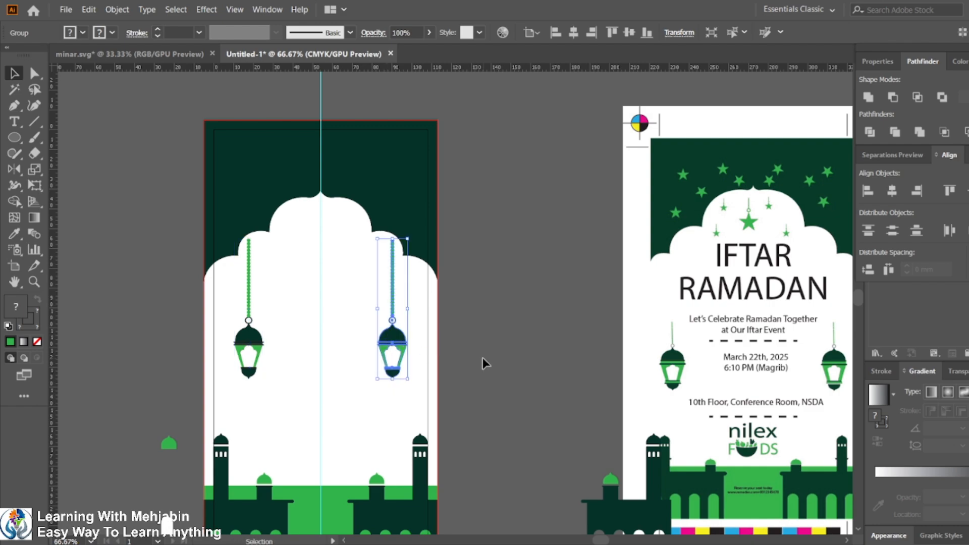
pyautogui.click(475, 358)
pyautogui.scroll(-3, 448, 327)
pyautogui.scroll(1, 454, 329)
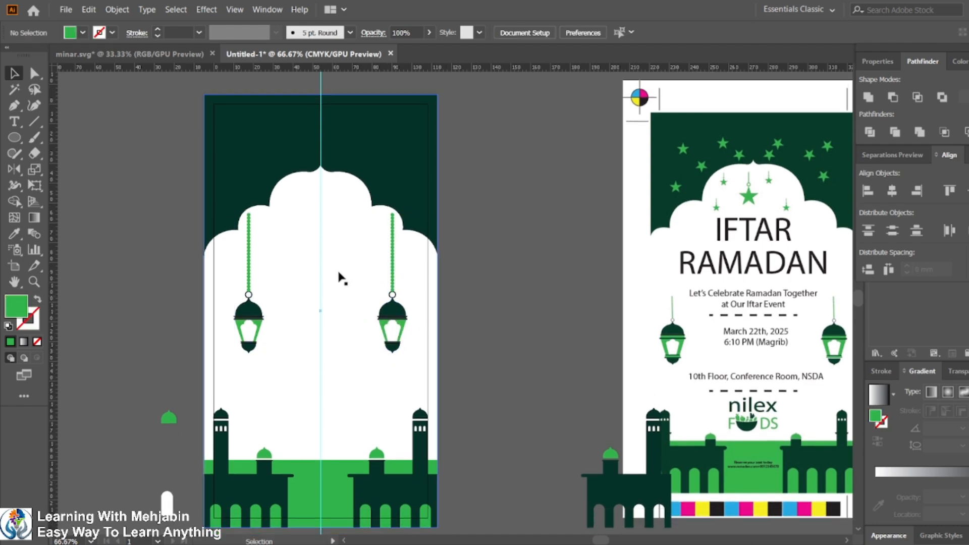
pyautogui.scroll(2, 304, 221)
pyautogui.scroll(-2, 303, 222)
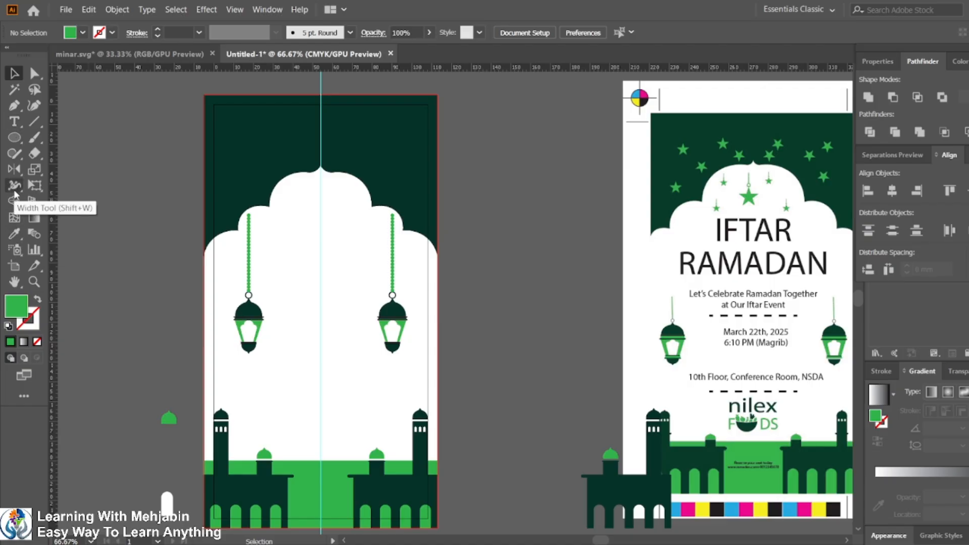
# Step: Draw a five-point star about 15 mm wide with the Star tool beside the artboard
pyautogui.click(14, 139)
pyautogui.moveTo(15, 143); pyautogui.dragTo(58, 198)
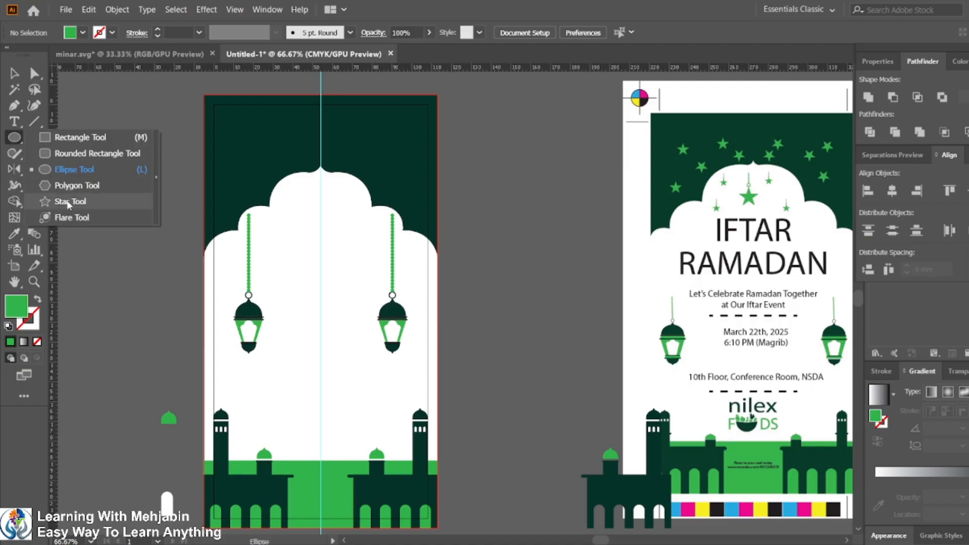
pyautogui.moveTo(115, 210); pyautogui.dragTo(130, 227)
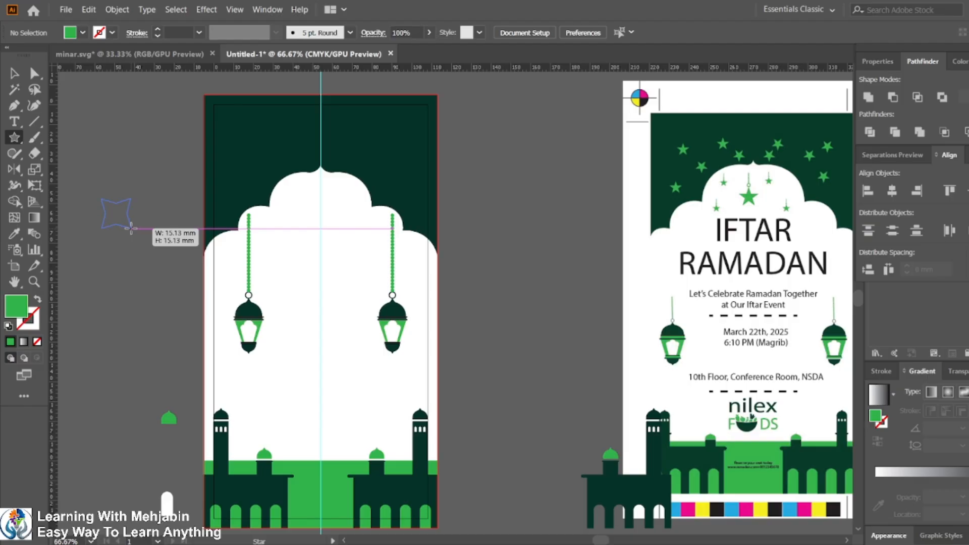
pyautogui.moveTo(131, 227); pyautogui.dragTo(131, 227)
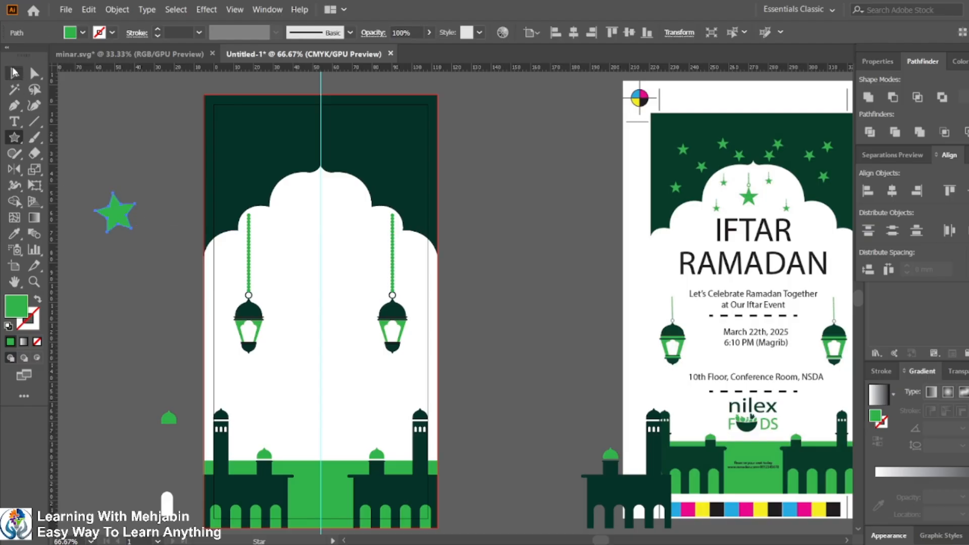
pyautogui.hotkey('ctrl', 'z')
# Step: Move the star into the top of the arch and center it horizontally
pyautogui.moveTo(111, 180); pyautogui.dragTo(255, 188)
pyautogui.click(15, 73)
pyautogui.click(573, 32)
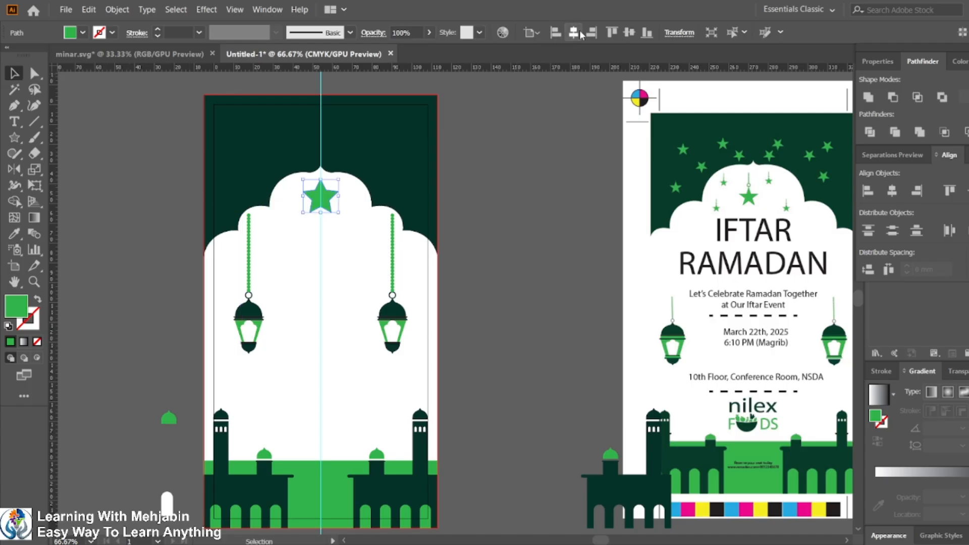
# Step: Scale the star down to a smaller size under the arch's peak
pyautogui.click(571, 228)
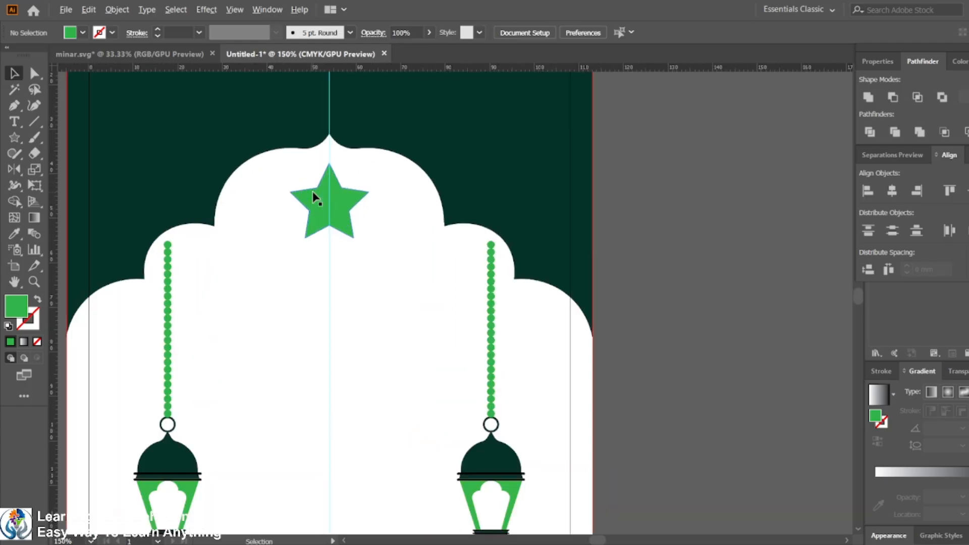
pyautogui.scroll(2, 309, 196)
pyautogui.click(353, 227)
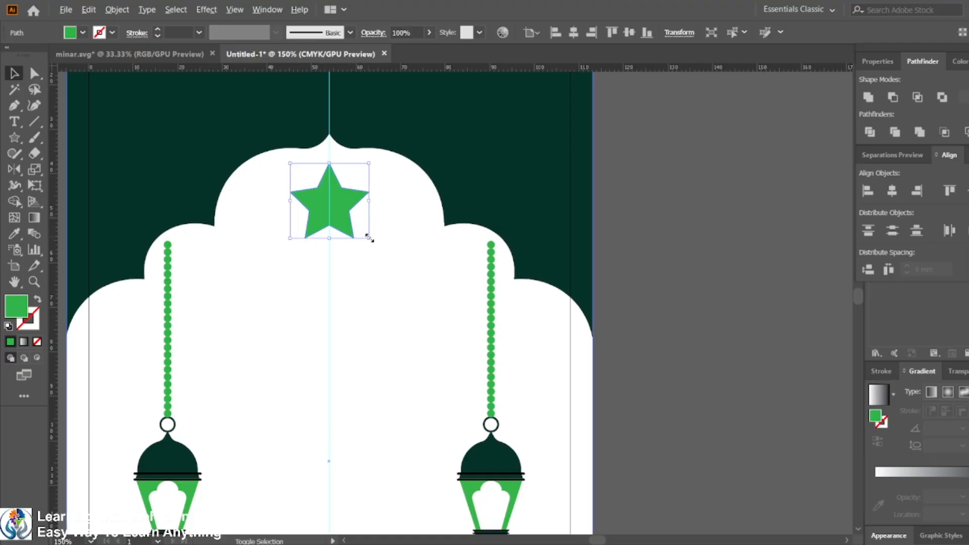
pyautogui.moveTo(369, 238); pyautogui.dragTo(352, 227)
pyautogui.click(679, 243)
pyautogui.hotkey('ctrl', '1')
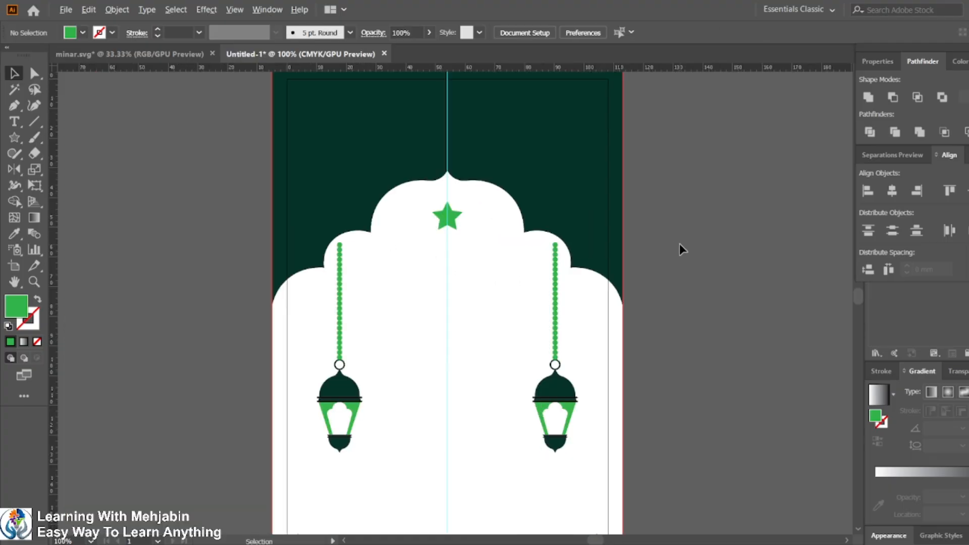
# Step: Select the card's dark green background shape and lock it
pyautogui.scroll(-3, 679, 244)
pyautogui.scroll(-1, 731, 234)
pyautogui.scroll(2, 713, 235)
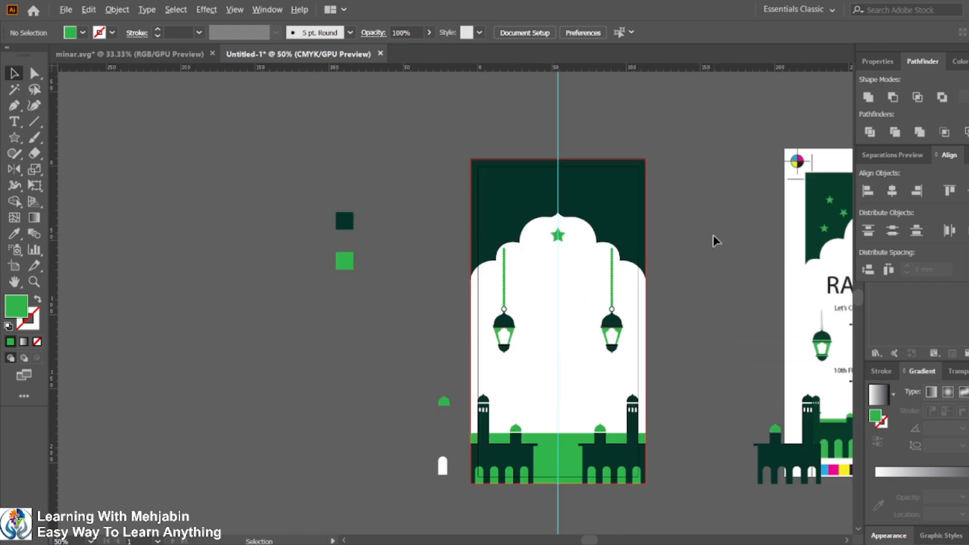
pyautogui.scroll(2, 714, 234)
pyautogui.click(510, 325)
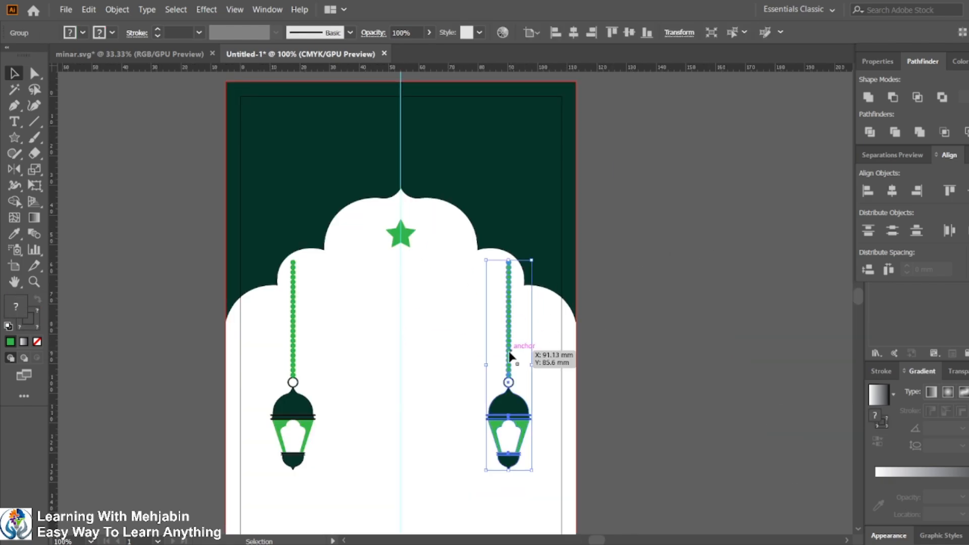
pyautogui.click(34, 73)
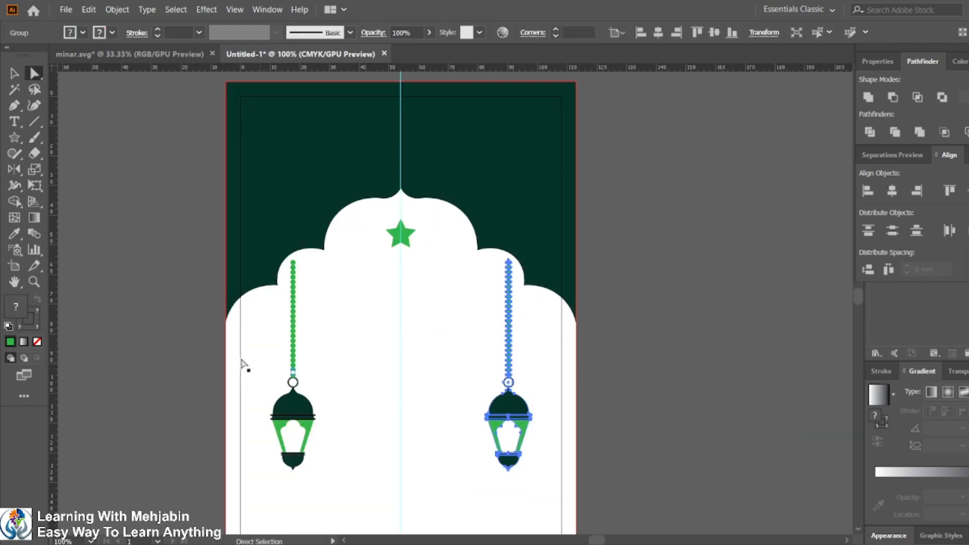
pyautogui.click(245, 399)
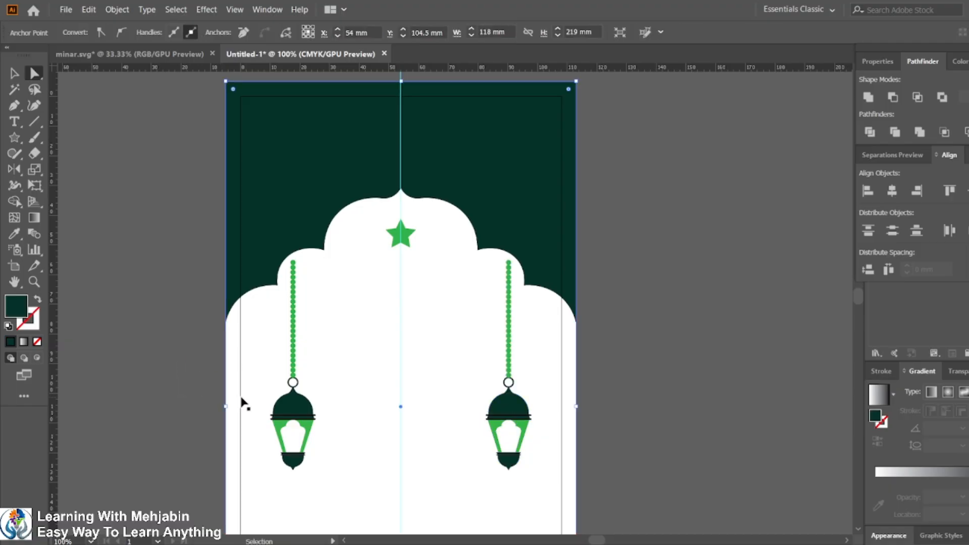
pyautogui.hotkey('ctrl', '2')
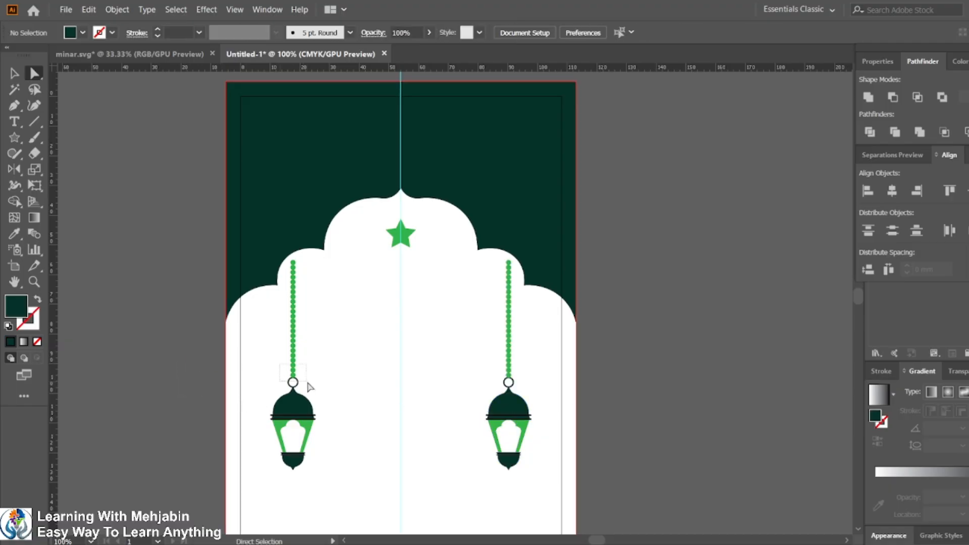
pyautogui.moveTo(309, 388); pyautogui.dragTo(306, 382)
pyautogui.click(286, 357)
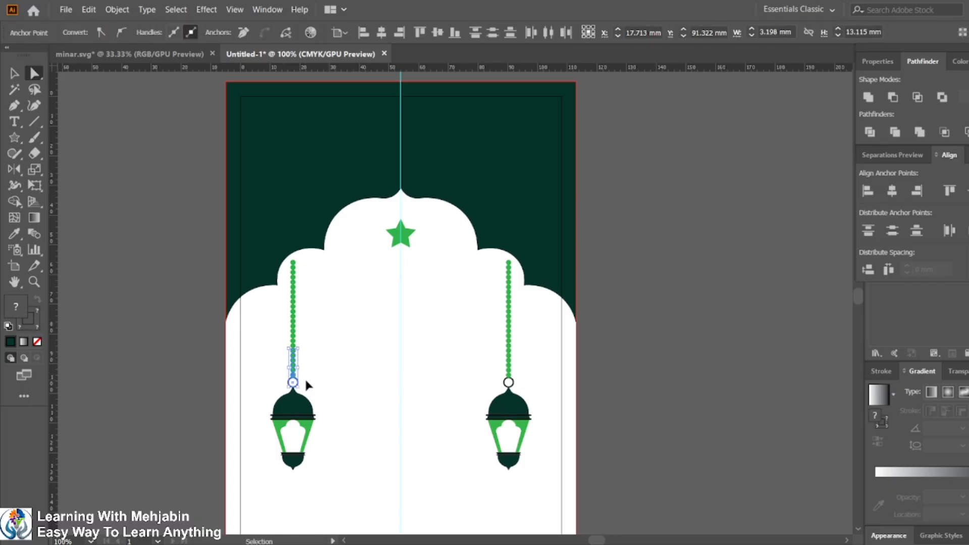
pyautogui.hotkey('ctrl', 'c')
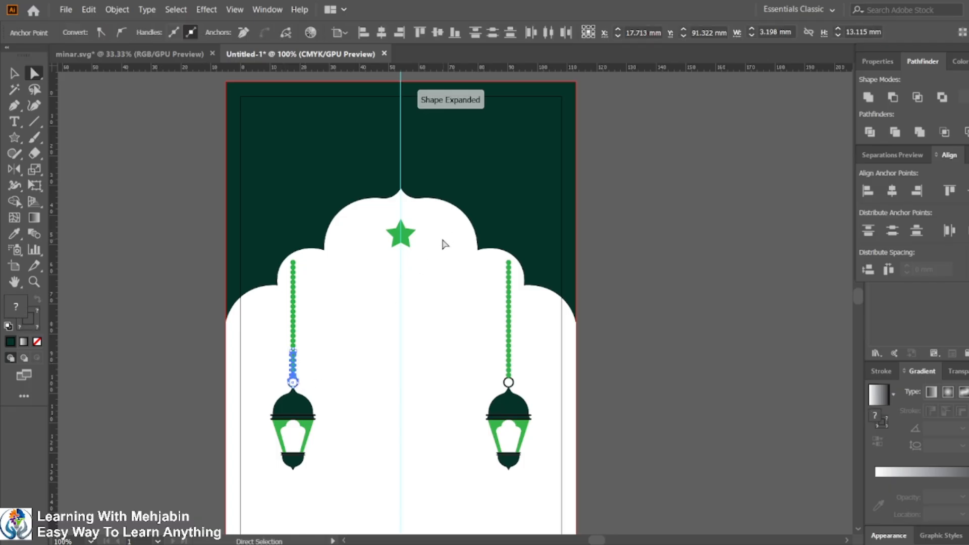
pyautogui.hotkey('ctrl', 'v')
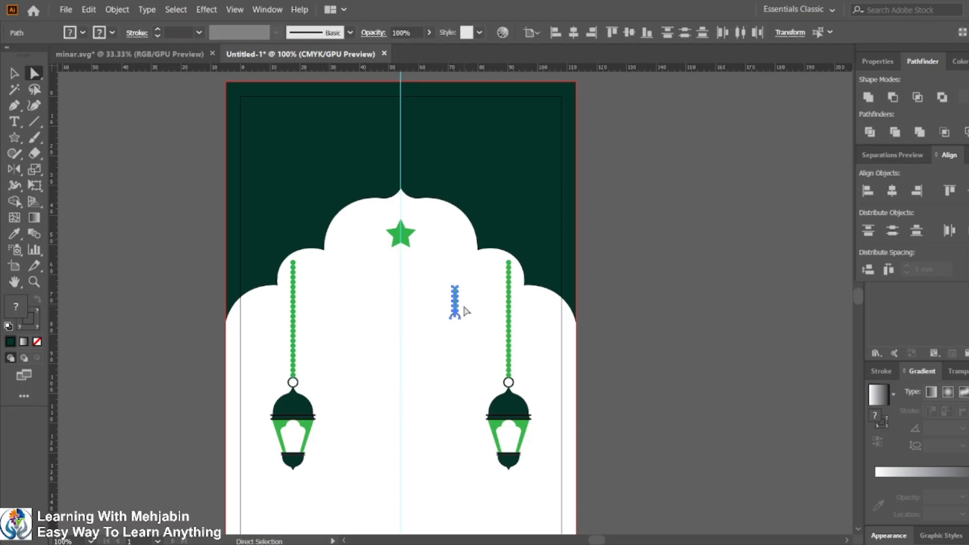
pyautogui.hotkey('ctrl', 'z')
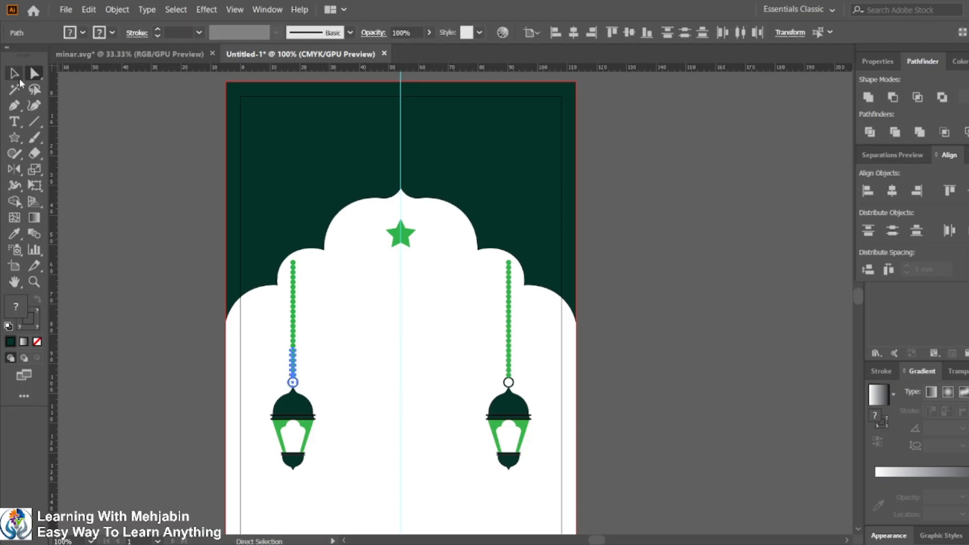
# Step: Copy the lowest few beads and the ring of the left chain with the Group Selection tool and paste a copy
pyautogui.click(35, 73)
pyautogui.click(76, 88)
pyautogui.click(131, 218)
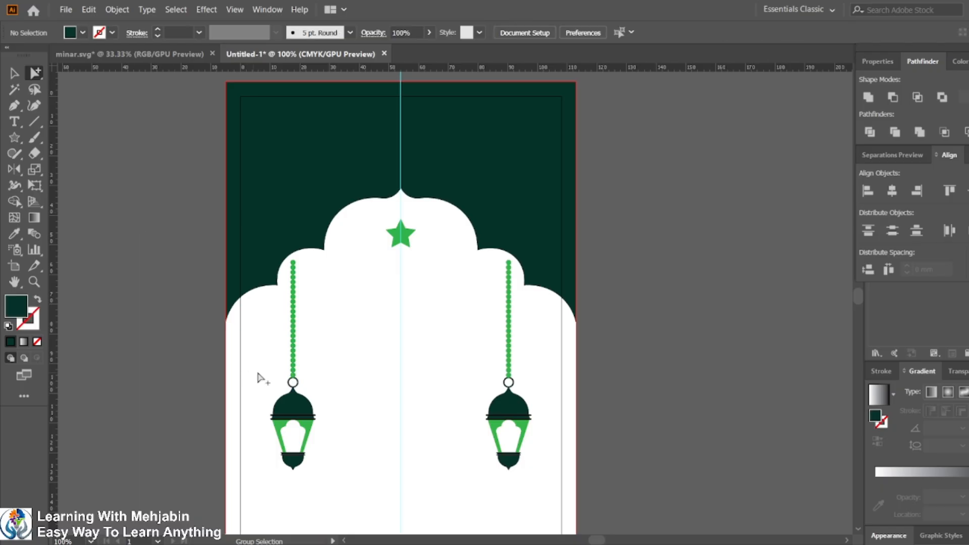
pyautogui.moveTo(280, 351); pyautogui.dragTo(311, 385)
pyautogui.press('ctrl')
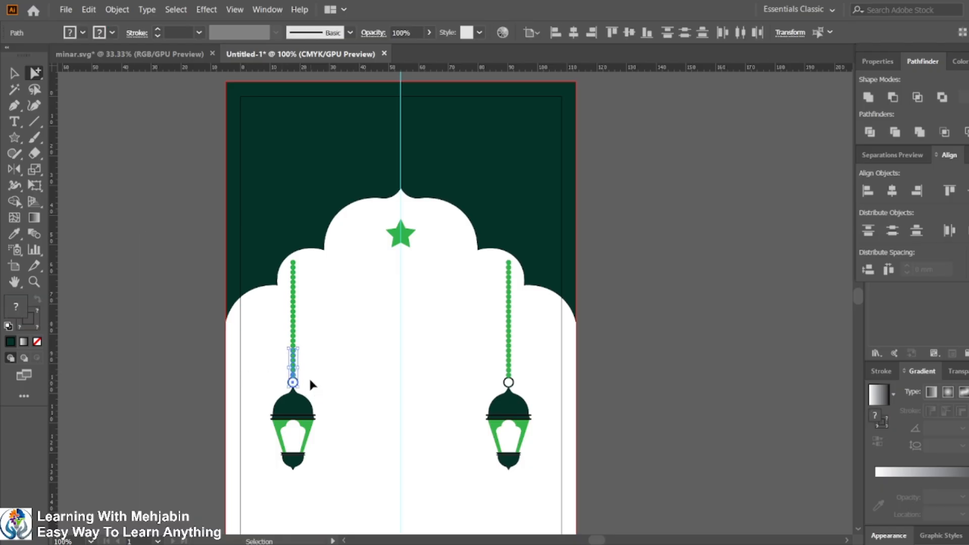
pyautogui.hotkey('ctrl', 'c')
pyautogui.hotkey('ctrl', 'v')
# Step: Center the short chain copy horizontally with the star
pyautogui.scroll(2, 445, 278)
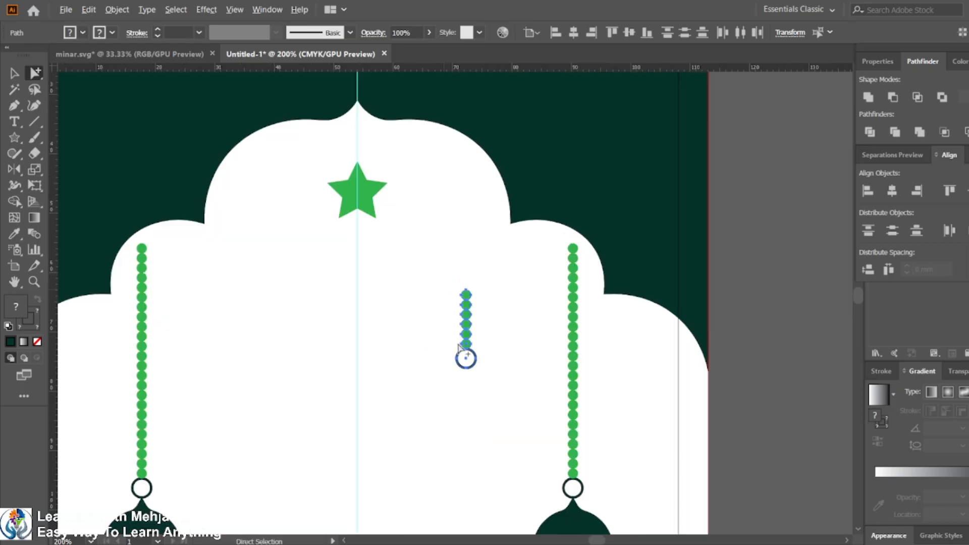
pyautogui.click(15, 73)
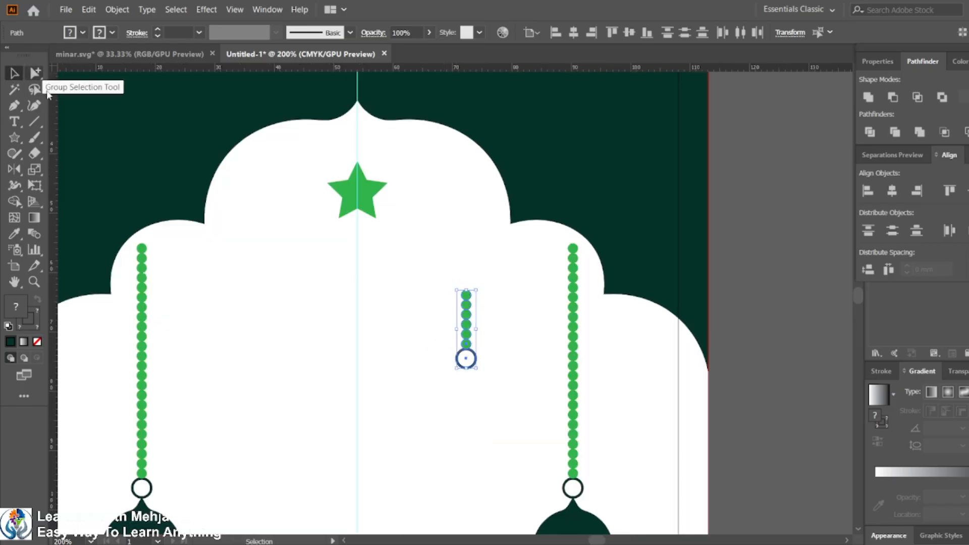
pyautogui.keyDown('shift'); pyautogui.click(365, 181); pyautogui.keyUp('shift')
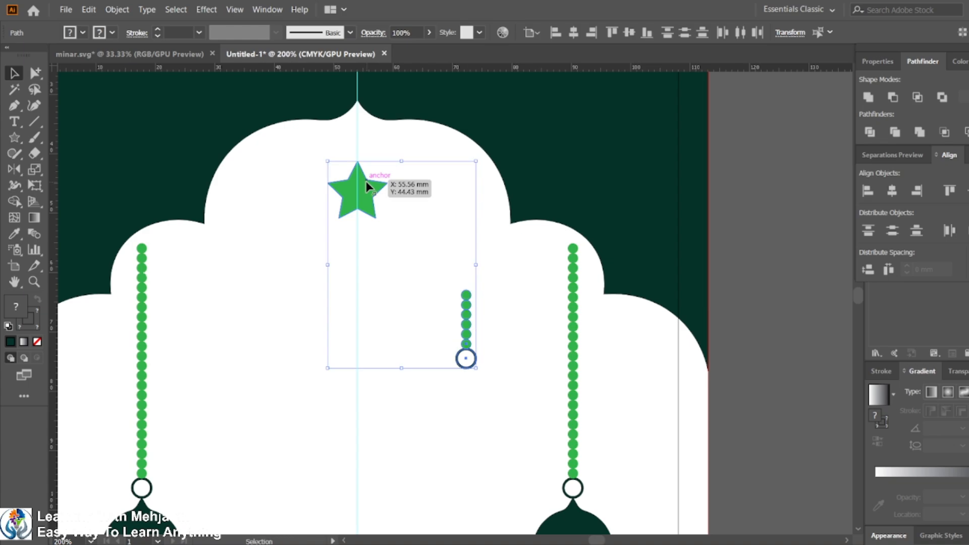
pyautogui.click(574, 32)
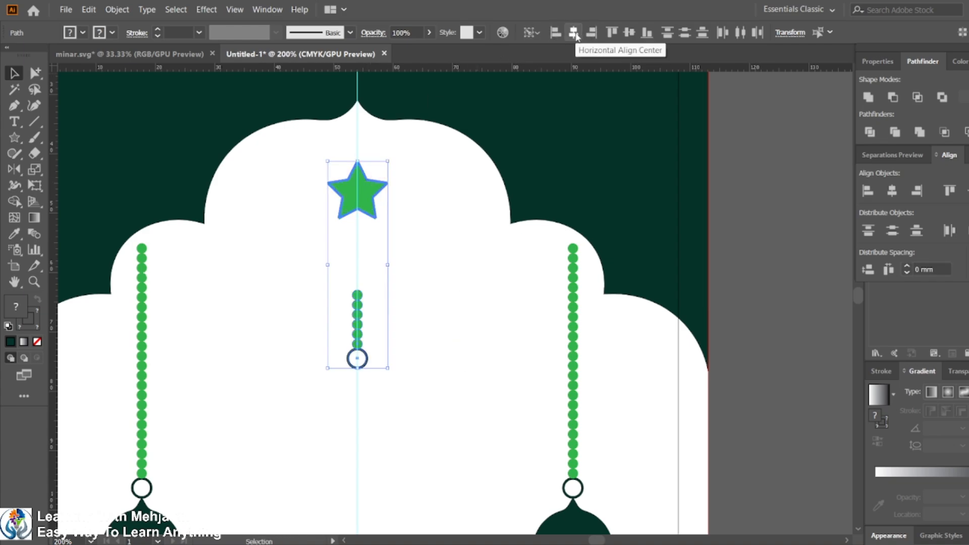
# Step: Try to top-align the short chain with the star, then undo that alignment
pyautogui.click(611, 32)
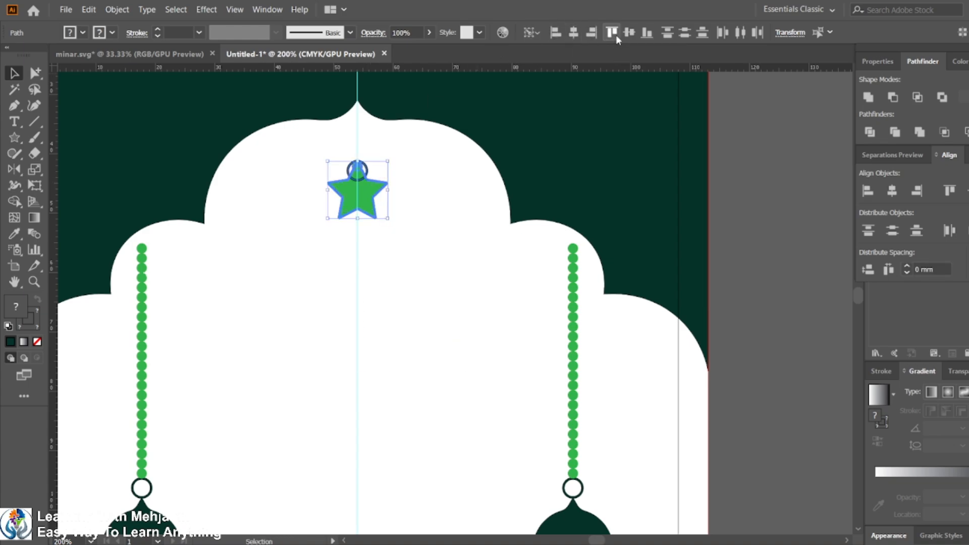
pyautogui.click(382, 225)
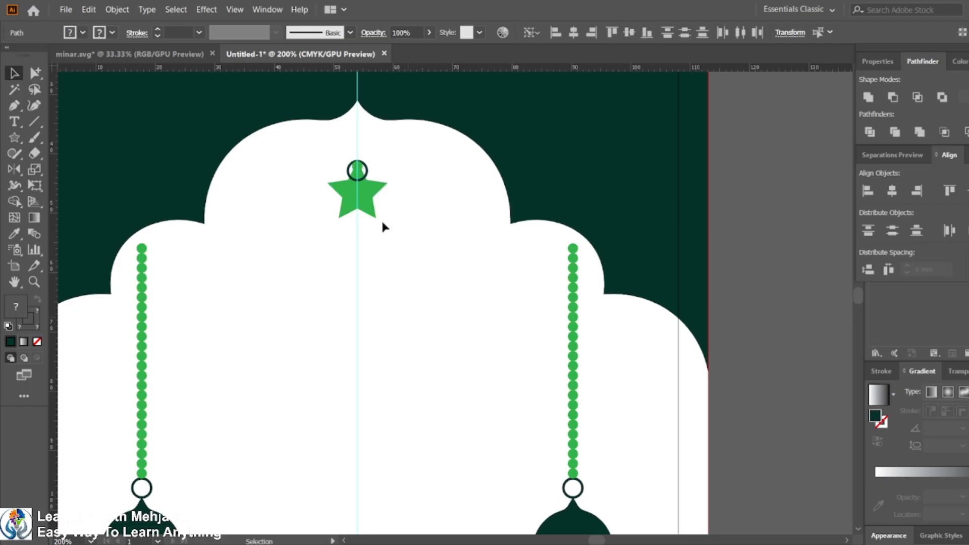
pyautogui.click(356, 178)
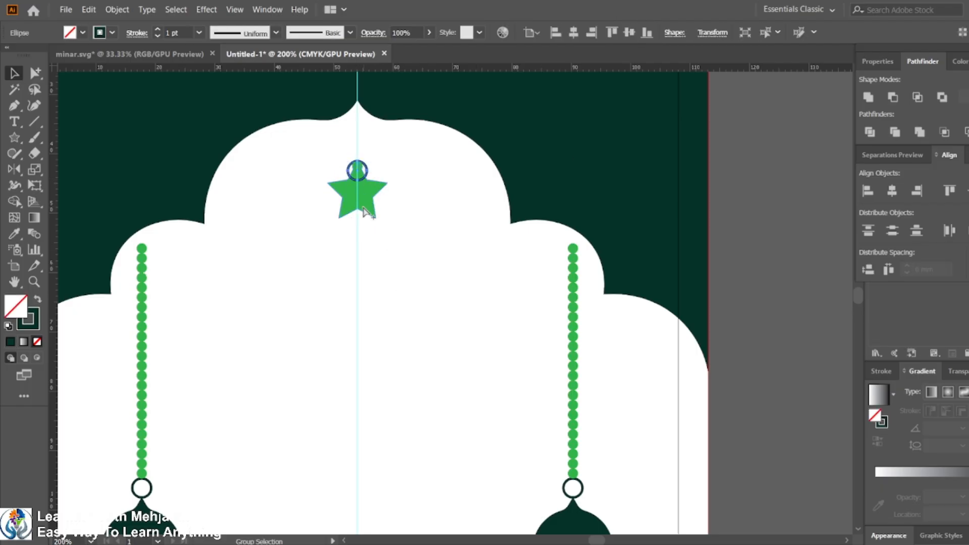
pyautogui.hotkey('ctrl', 'z')
# Step: Lock the white arch shape, then group the beads and ring of the short chain copy
pyautogui.click(410, 396)
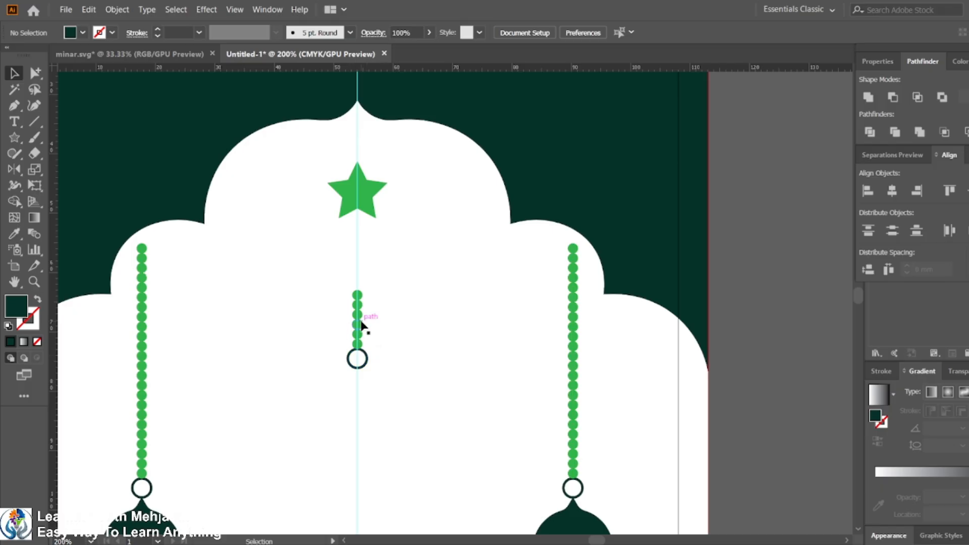
pyautogui.moveTo(345, 291); pyautogui.dragTo(380, 362)
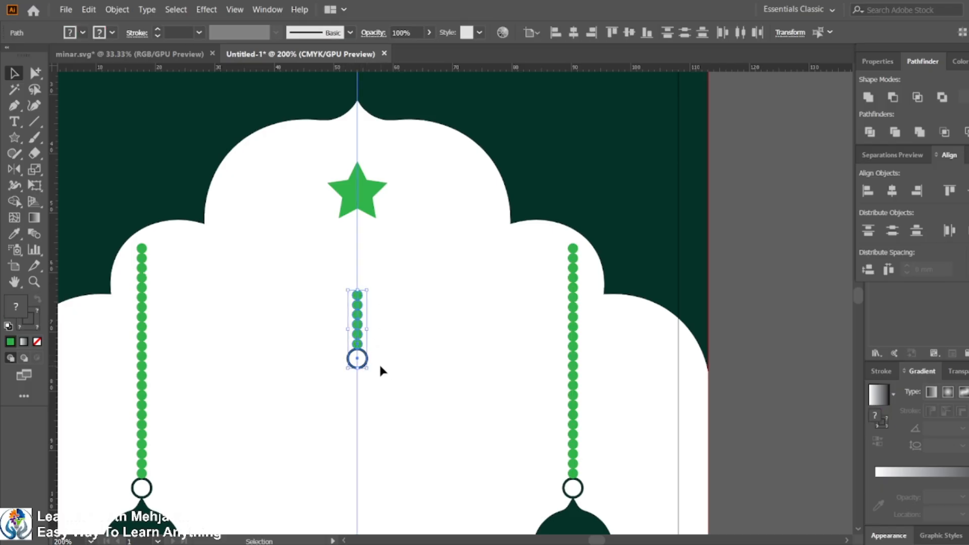
pyautogui.click(380, 367)
pyautogui.moveTo(328, 244); pyautogui.dragTo(384, 278)
pyautogui.hotkey('ctrl', '2')
pyautogui.moveTo(313, 277); pyautogui.dragTo(375, 368)
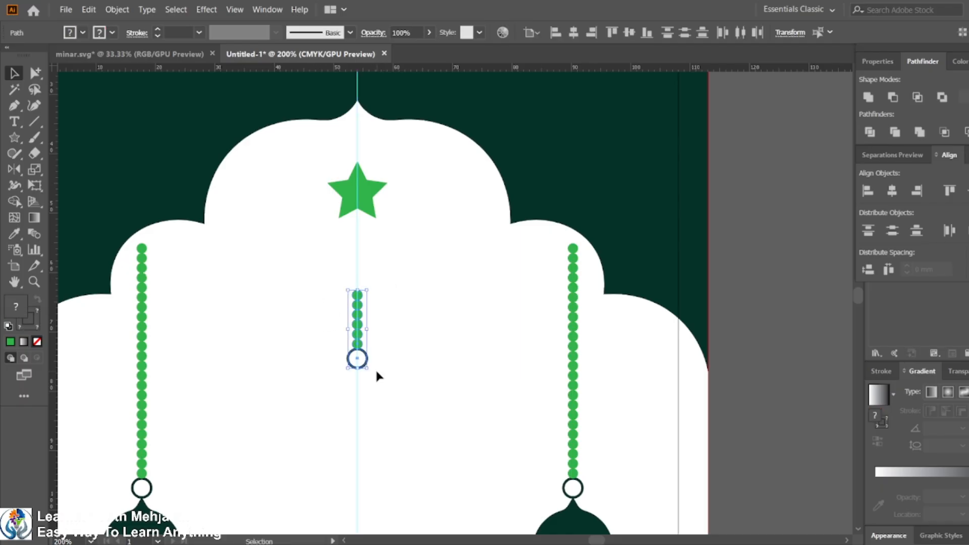
pyautogui.hotkey('ctrl', 'g')
# Step: Try to top-align the grouped short chain with the star, then undo the alignment
pyautogui.keyDown('shift'); pyautogui.click(363, 192); pyautogui.keyUp('shift')
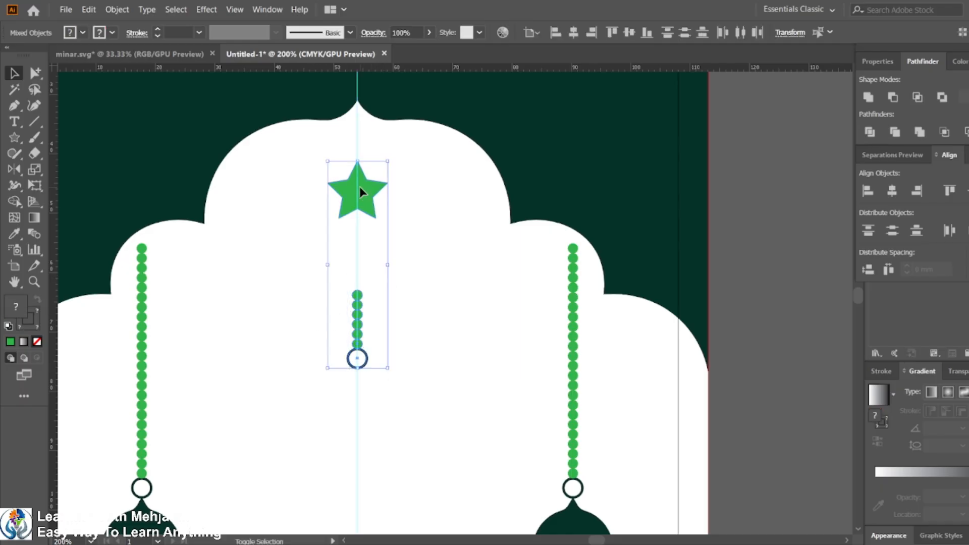
pyautogui.click(614, 35)
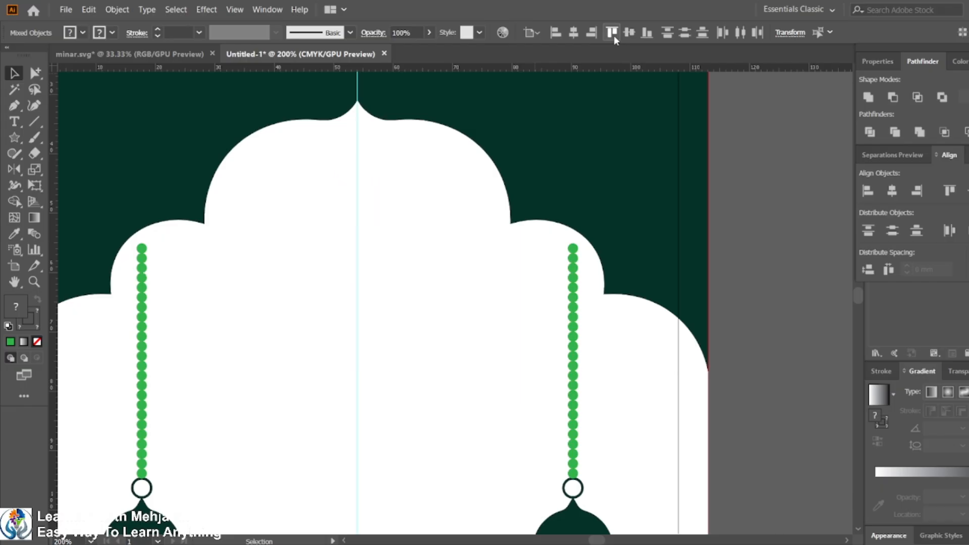
pyautogui.hotkey('ctrl', 'z')
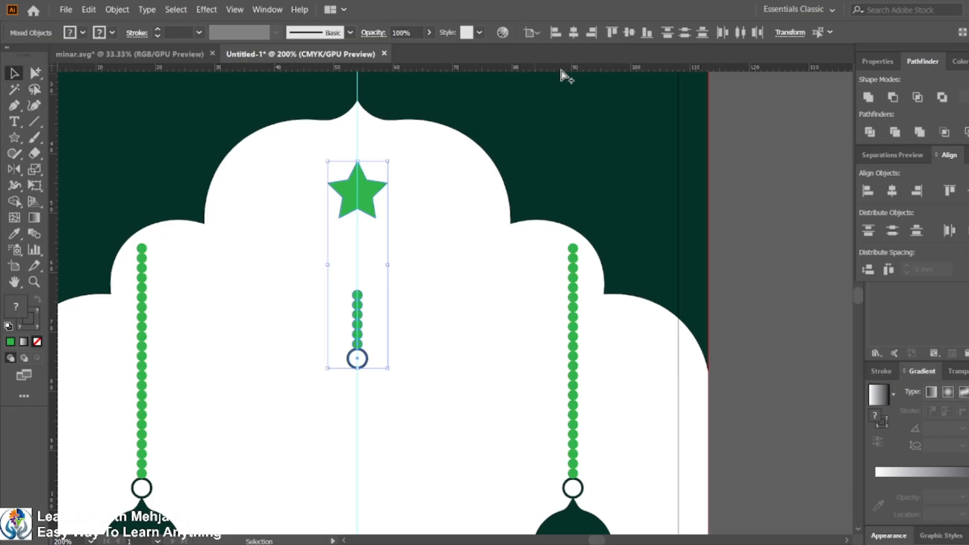
# Step: Top-align the chain to the star as key object, then raise the chain so its ring sits on the star's top point
pyautogui.click(372, 190)
pyautogui.click(616, 35)
pyautogui.click(442, 286)
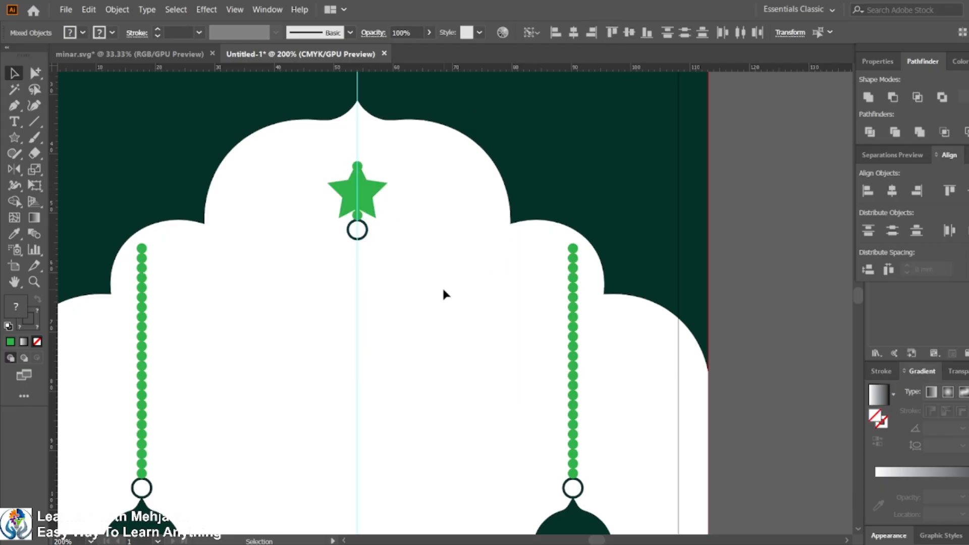
pyautogui.moveTo(360, 235); pyautogui.dragTo(361, 165)
# Step: Duplicate the star with its chain onto the left lobe of the arch and group the copy
pyautogui.scroll(-2, 369, 309)
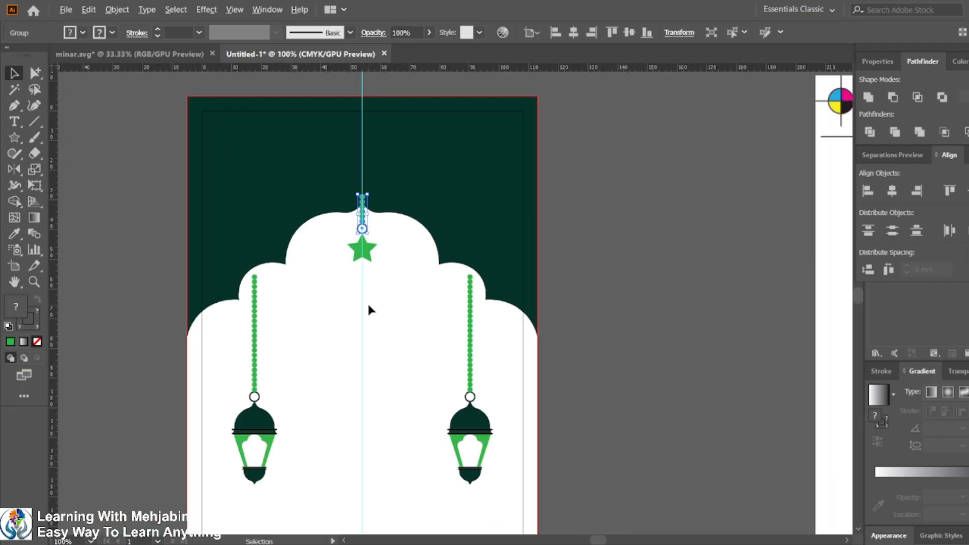
pyautogui.click(608, 273)
pyautogui.click(365, 225)
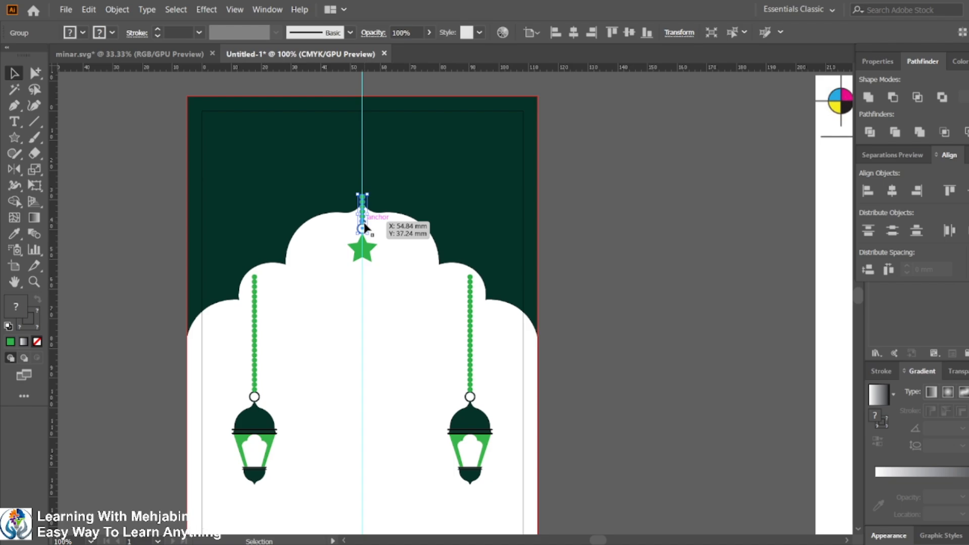
pyautogui.keyDown('shift'); pyautogui.click(370, 257); pyautogui.keyUp('shift')
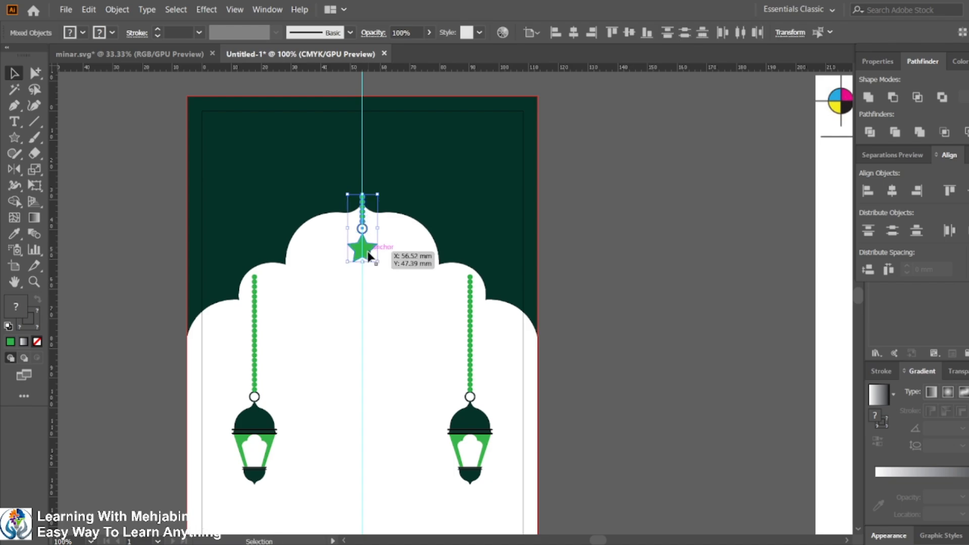
pyautogui.moveTo(369, 256); pyautogui.dragTo(271, 217)
pyautogui.scroll(2, 290, 321)
pyautogui.click(295, 309)
pyautogui.click(285, 269)
pyautogui.hotkey('ctrl', 'g')
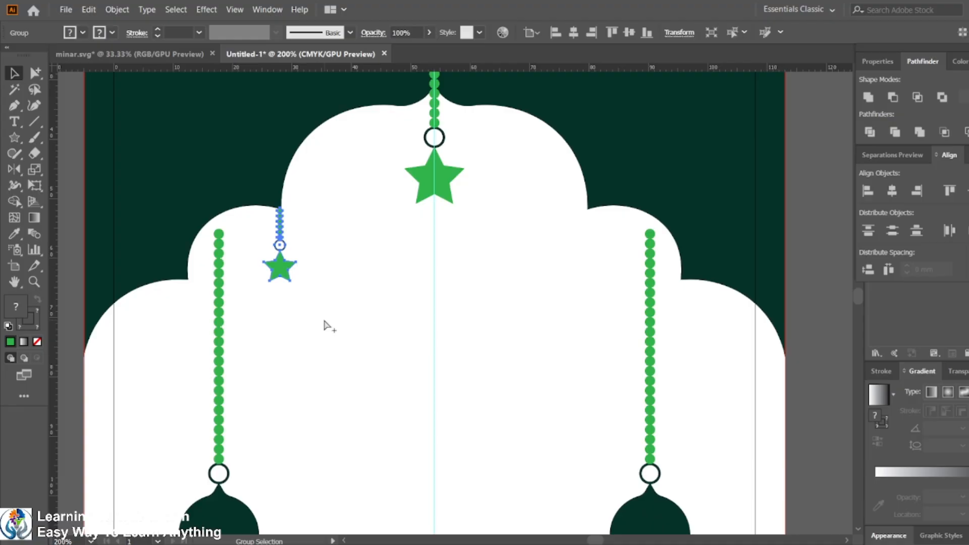
# Step: Copy the small hanging star to the matching position on the right lobe of the arch
pyautogui.press('v')
pyautogui.moveTo(285, 270); pyautogui.dragTo(594, 272)
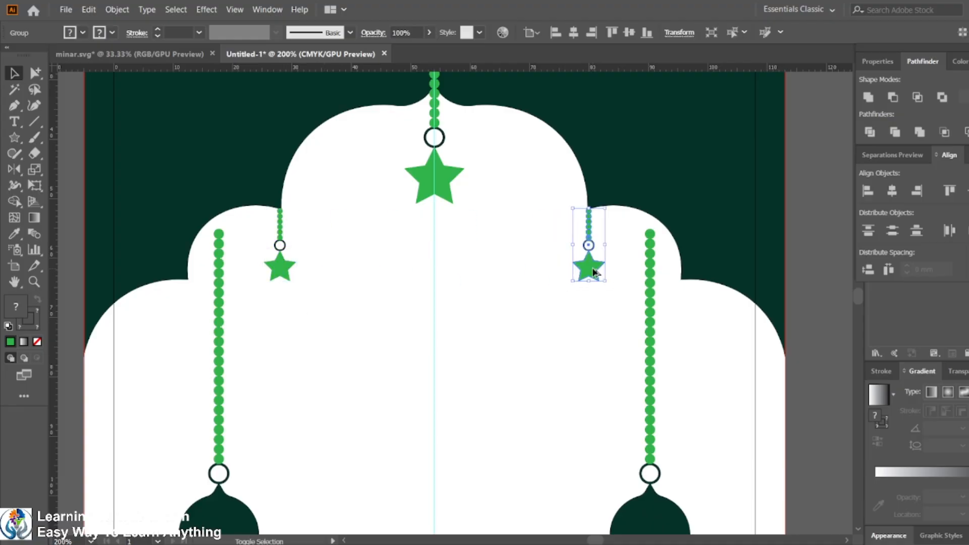
# Step: Copy the central star up into the dark background above the arch
pyautogui.scroll(-3, 528, 326)
pyautogui.click(740, 299)
pyautogui.moveTo(743, 297); pyautogui.dragTo(633, 227)
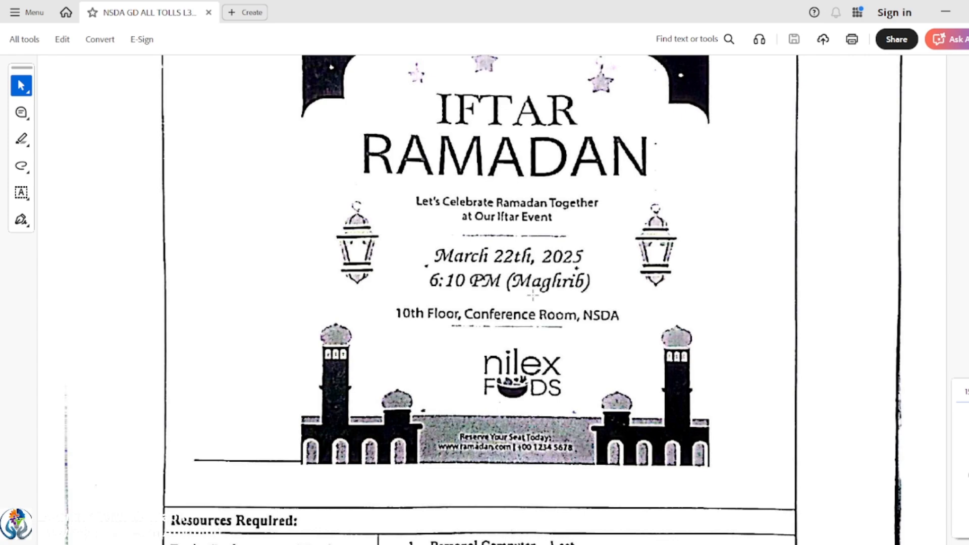
pyautogui.scroll(4, 484, 302)
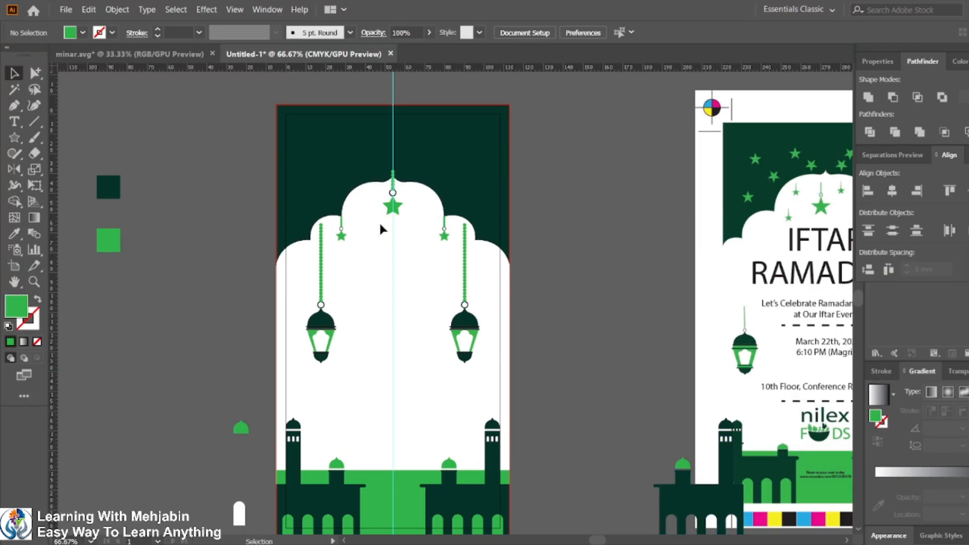
pyautogui.click(396, 213)
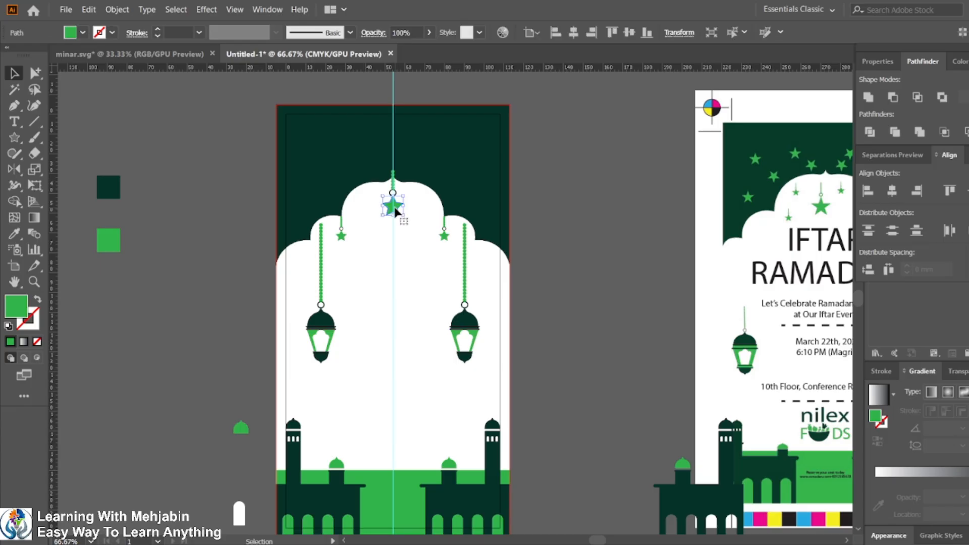
pyautogui.moveTo(397, 211); pyautogui.dragTo(372, 230)
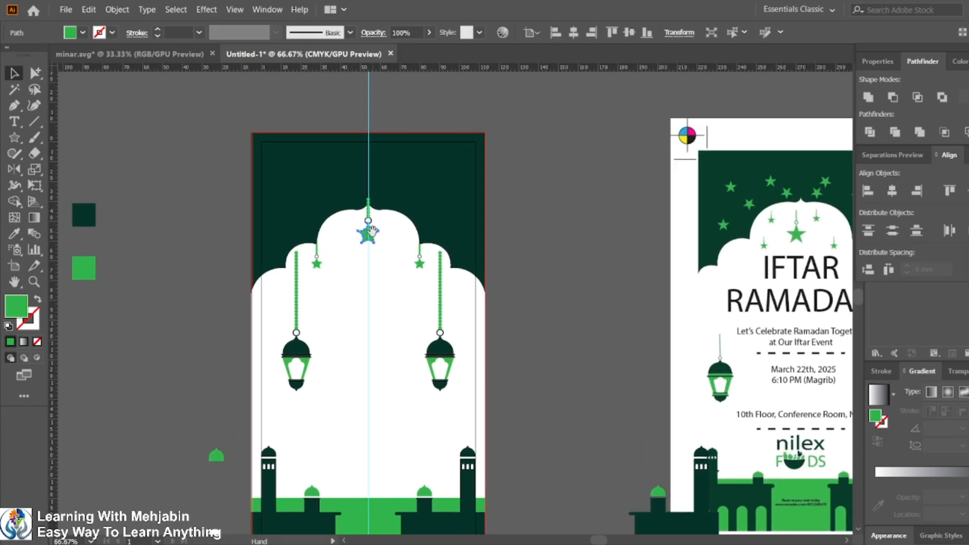
pyautogui.scroll(2, 371, 232)
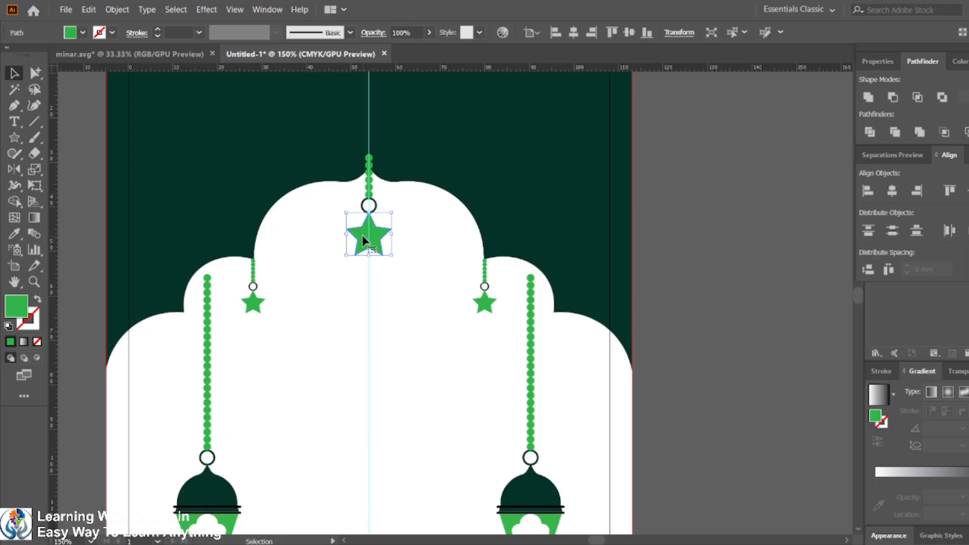
pyautogui.moveTo(362, 242); pyautogui.dragTo(221, 133)
# Step: Move the copied star into the card's top-left corner and scale it down
pyautogui.scroll(3, 240, 166)
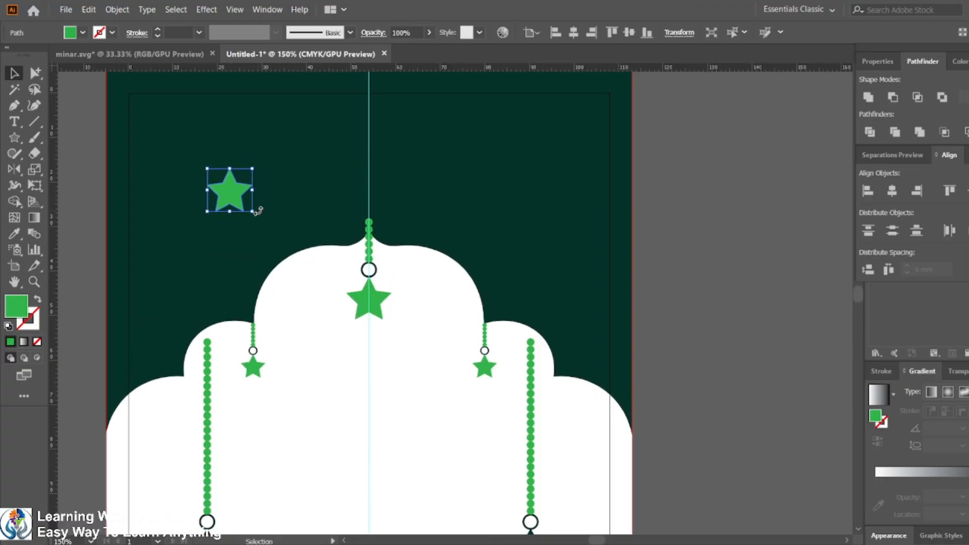
pyautogui.scroll(-2, 256, 210)
pyautogui.scroll(2, 253, 214)
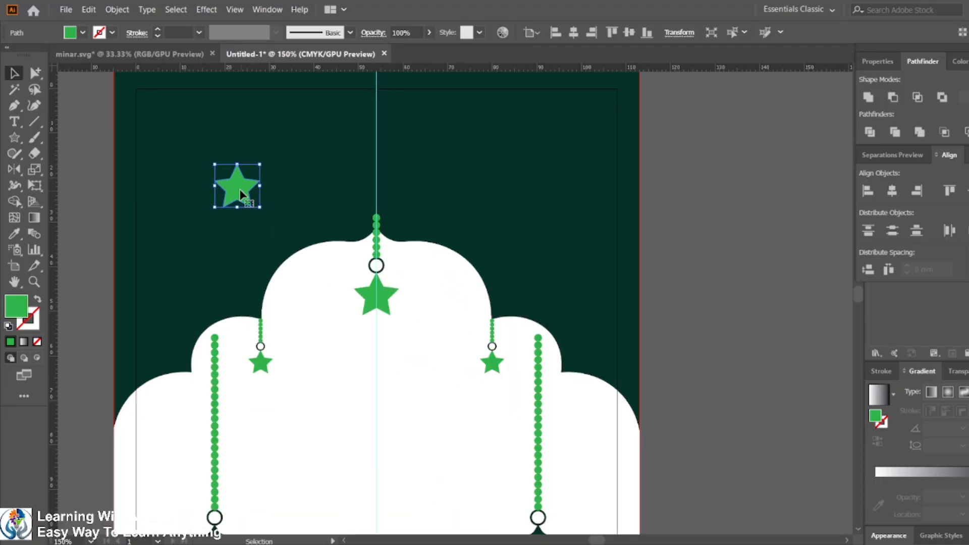
pyautogui.moveTo(239, 189); pyautogui.dragTo(166, 133)
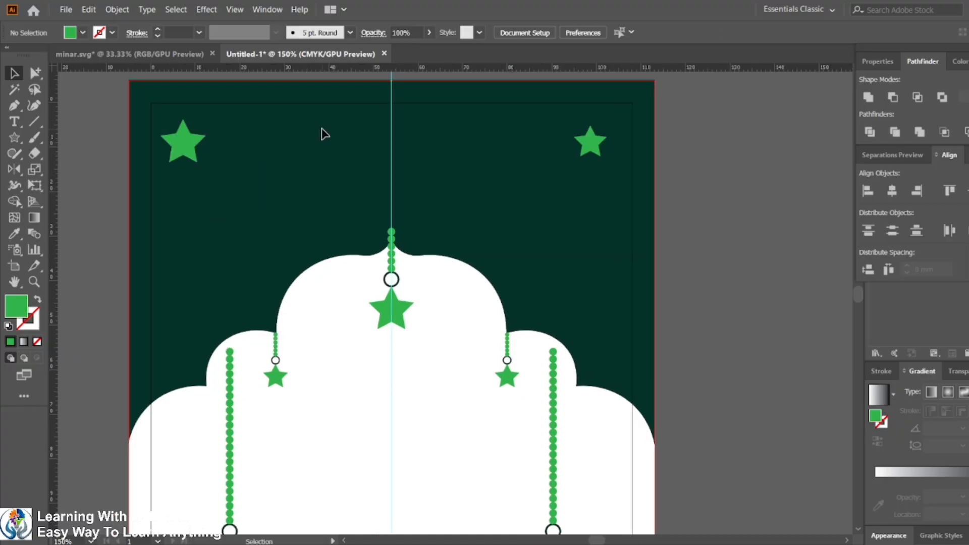
pyautogui.click(192, 150)
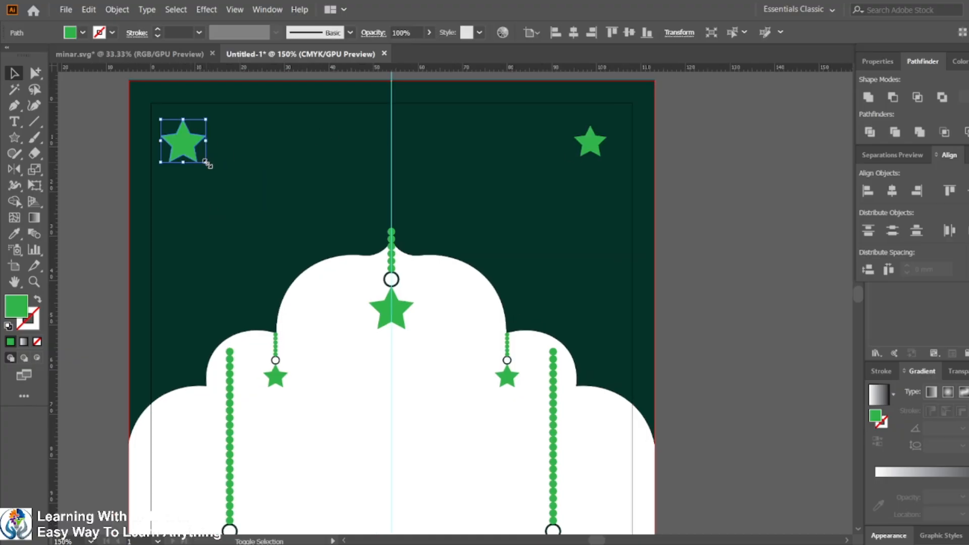
pyautogui.moveTo(206, 163); pyautogui.dragTo(202, 151)
# Step: Replace the top-right star with a copy of the small top-left star
pyautogui.click(596, 145)
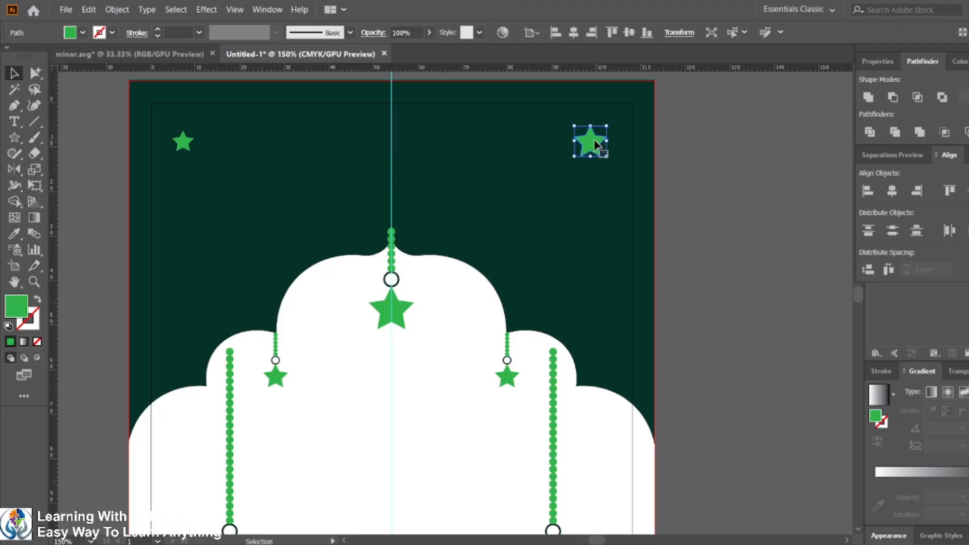
pyautogui.press('Delete')
pyautogui.click(183, 145)
pyautogui.moveTo(183, 145); pyautogui.dragTo(617, 145)
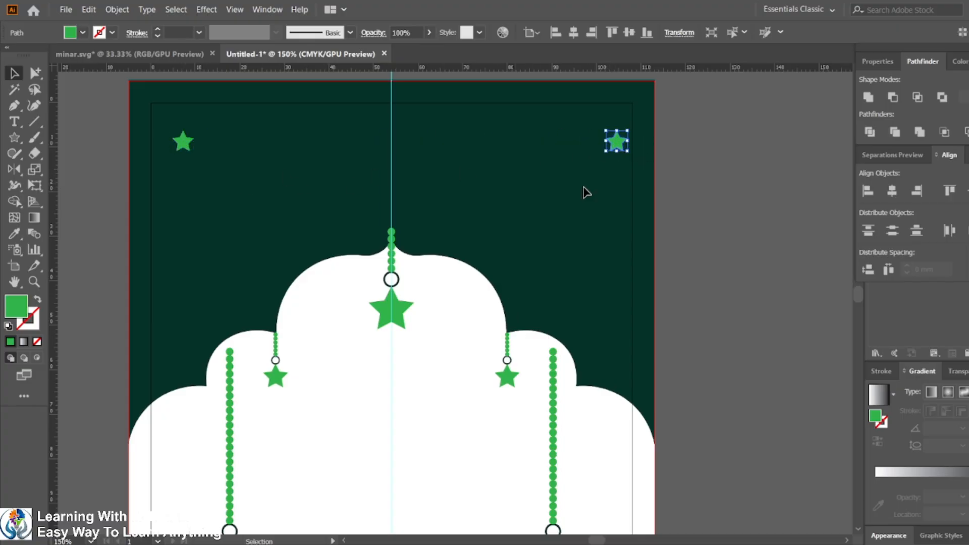
# Step: Blend the two corner stars using 3 specified steps
pyautogui.keyDown('shift'); pyautogui.click(183, 143); pyautogui.keyUp('shift')
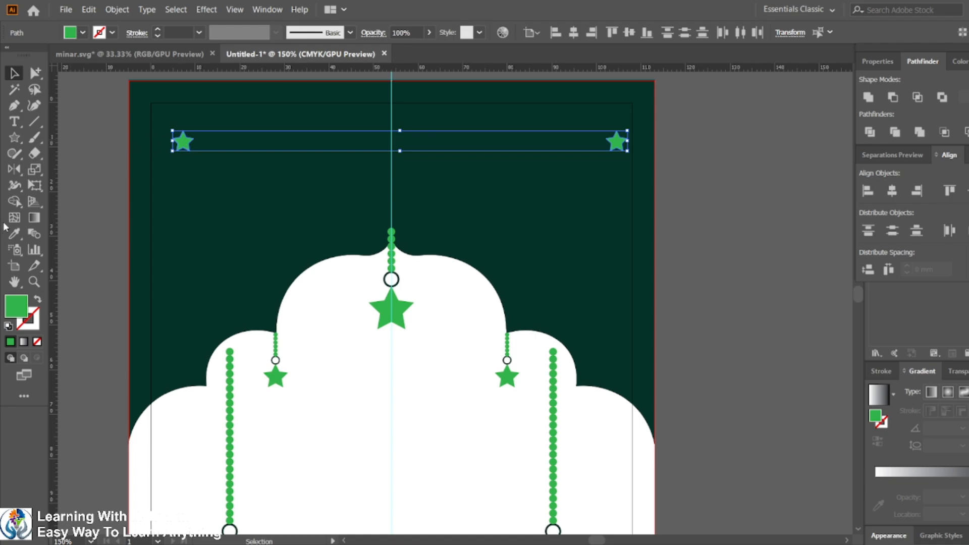
pyautogui.doubleClick(35, 235)
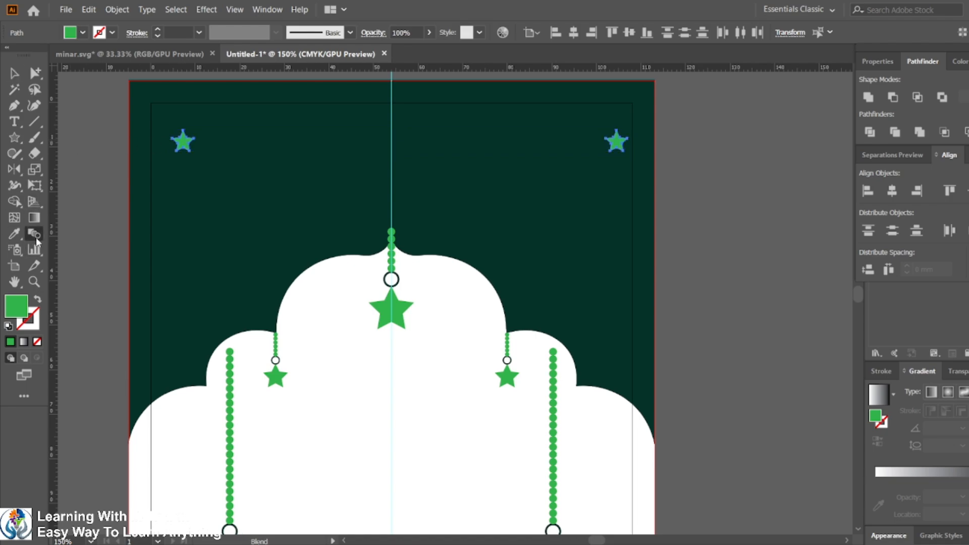
pyautogui.doubleClick(589, 246)
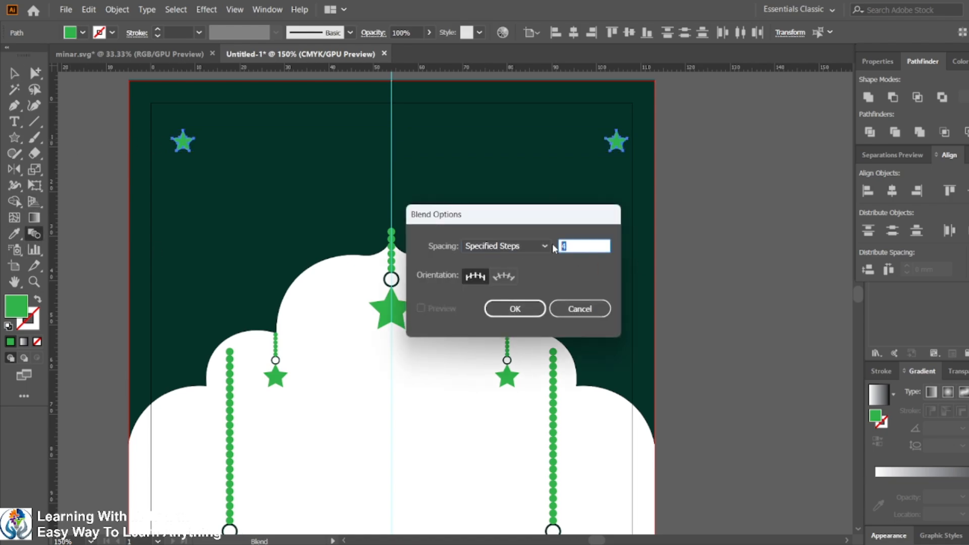
pyautogui.write('3')
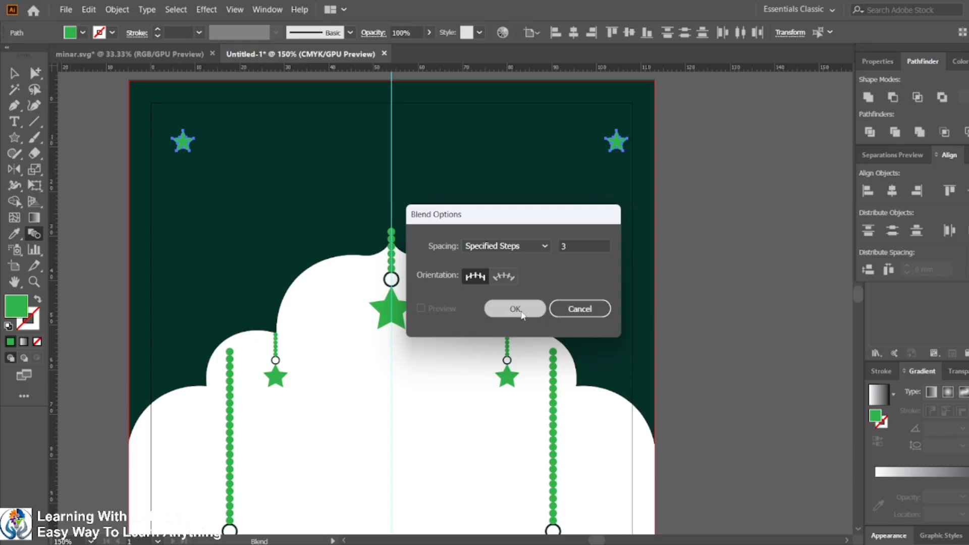
pyautogui.click(515, 309)
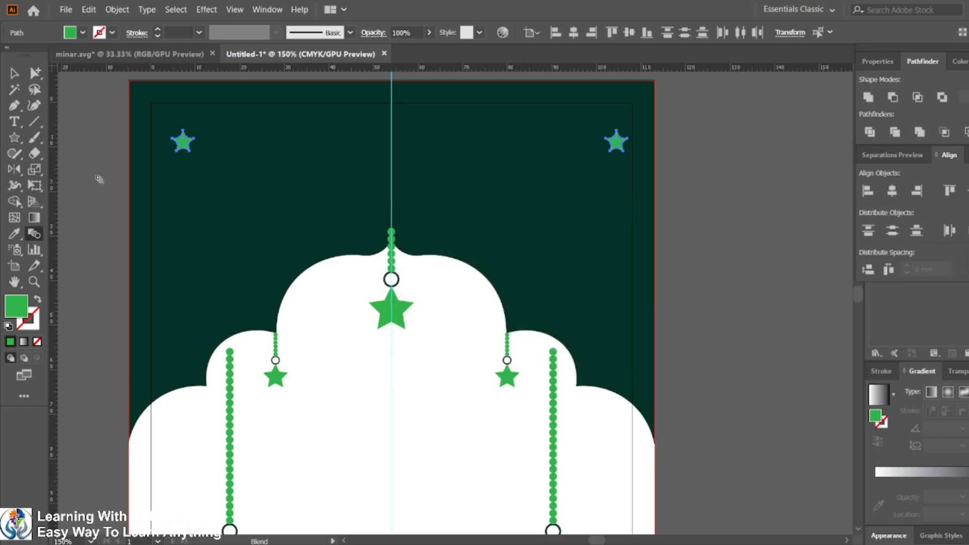
pyautogui.click(619, 143)
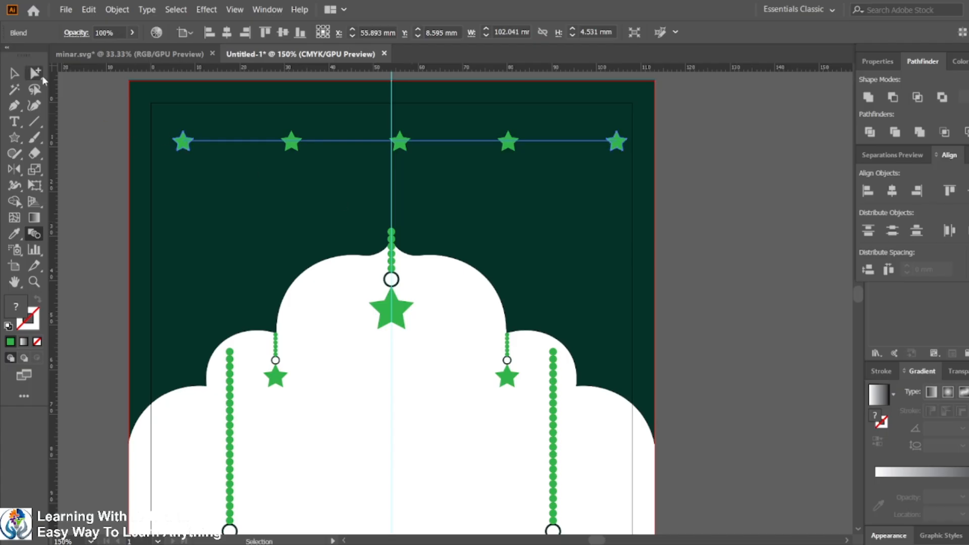
# Step: Expand the star blend into separate objects
pyautogui.click(116, 9)
pyautogui.click(151, 161)
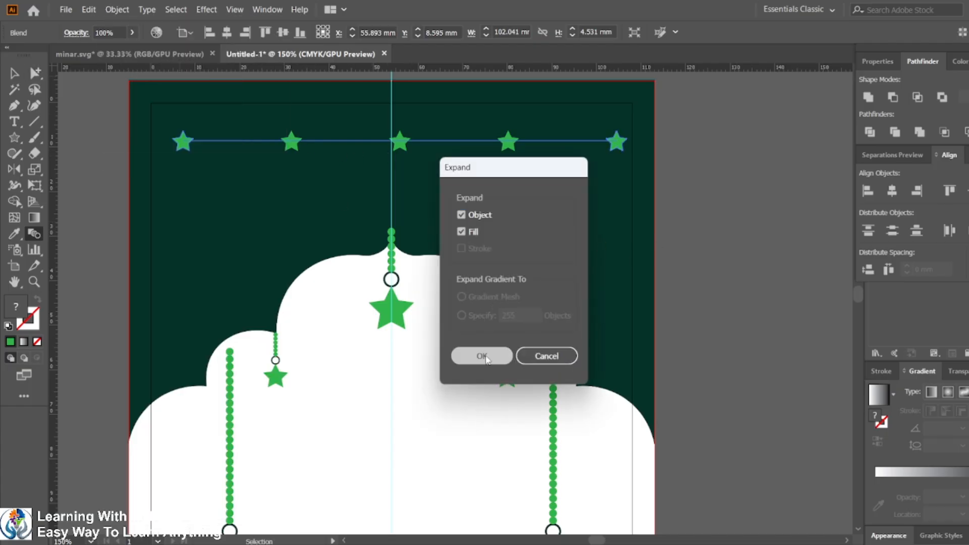
pyautogui.click(481, 355)
# Step: Duplicate the row of five stars slightly lower on the dark background
pyautogui.click(15, 73)
pyautogui.click(182, 142)
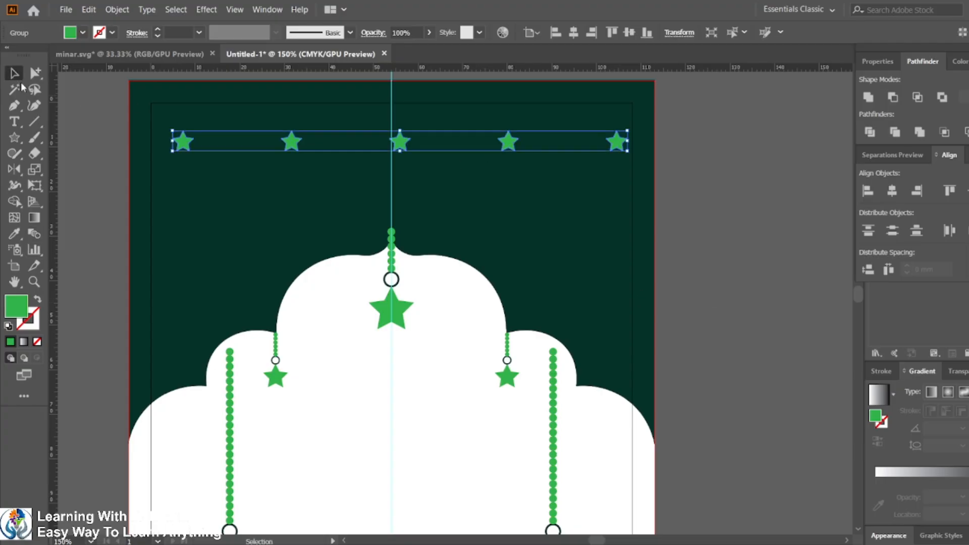
pyautogui.moveTo(294, 146); pyautogui.dragTo(287, 201)
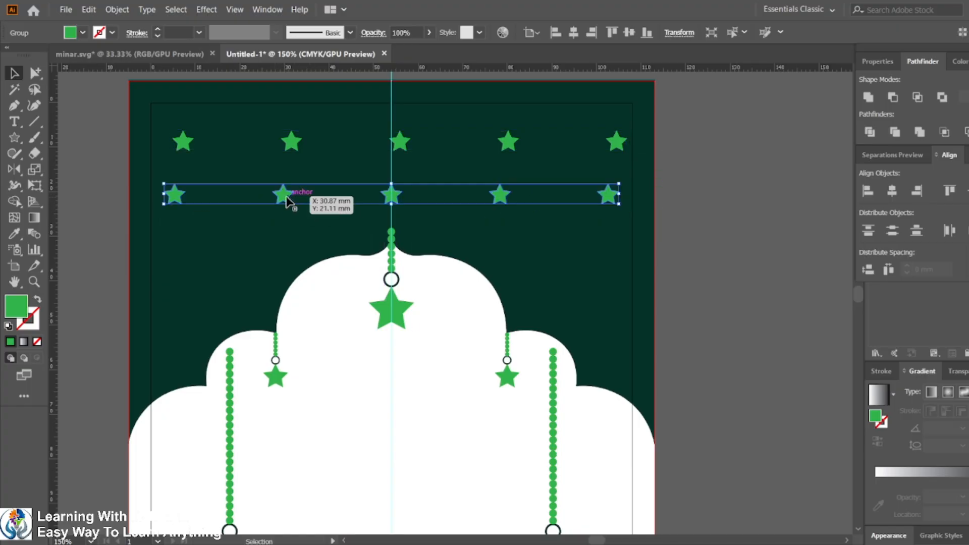
pyautogui.click(665, 219)
# Step: Try to move the first two stars of the lower row downward, then undo the move
pyautogui.click(617, 145)
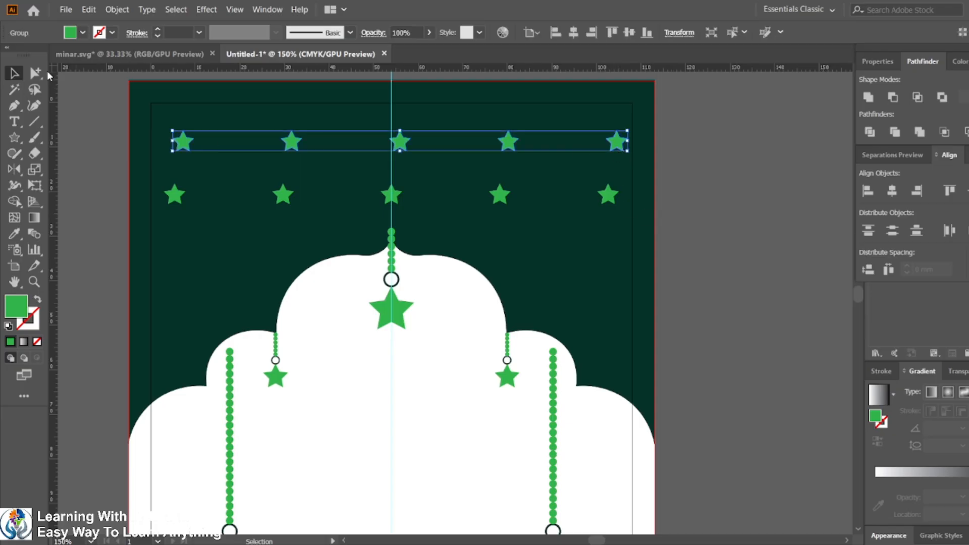
pyautogui.click(35, 73)
pyautogui.click(171, 200)
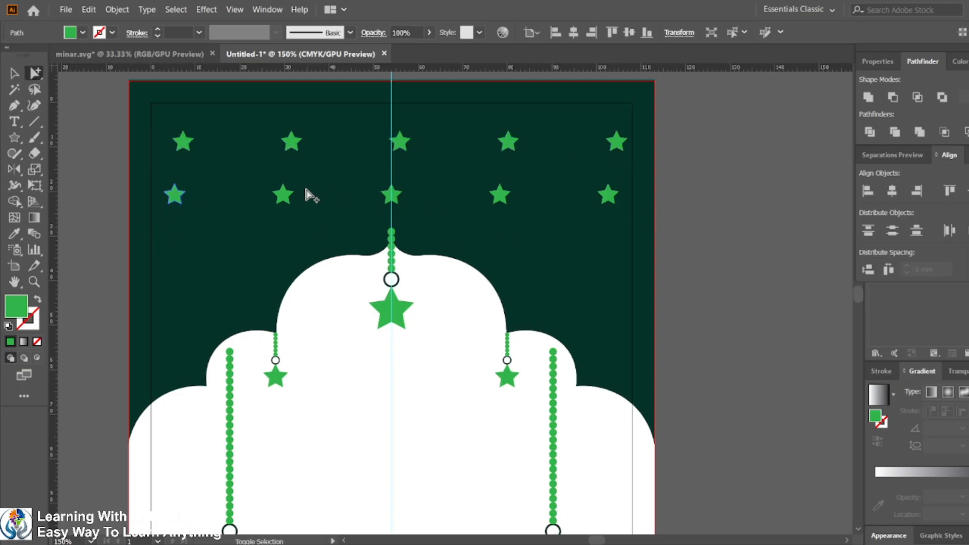
pyautogui.keyDown('shift'); pyautogui.click(281, 200); pyautogui.keyUp('shift')
pyautogui.moveTo(281, 200); pyautogui.dragTo(290, 245)
pyautogui.hotkey('ctrl', 'z')
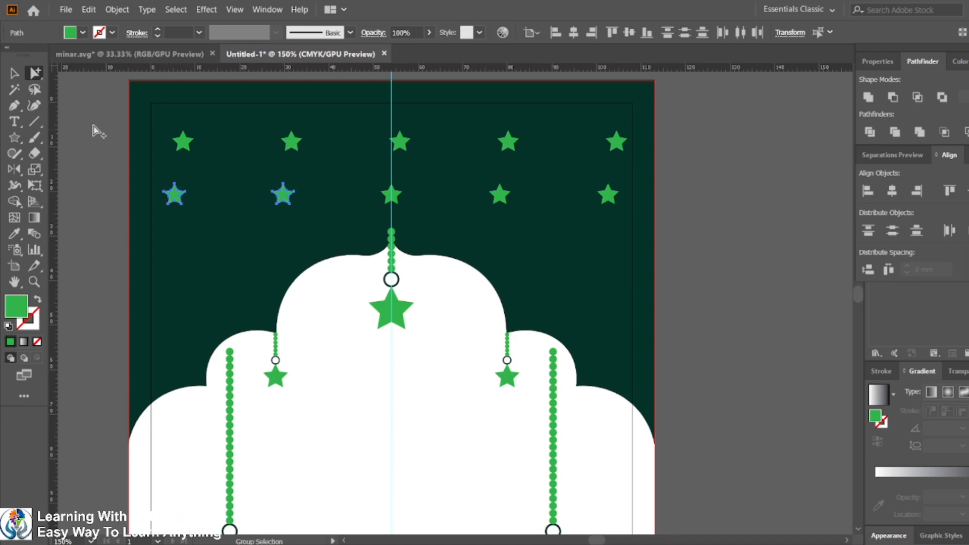
# Step: Move the lower row of star copies to scattered positions across the dark sky
pyautogui.click(16, 73)
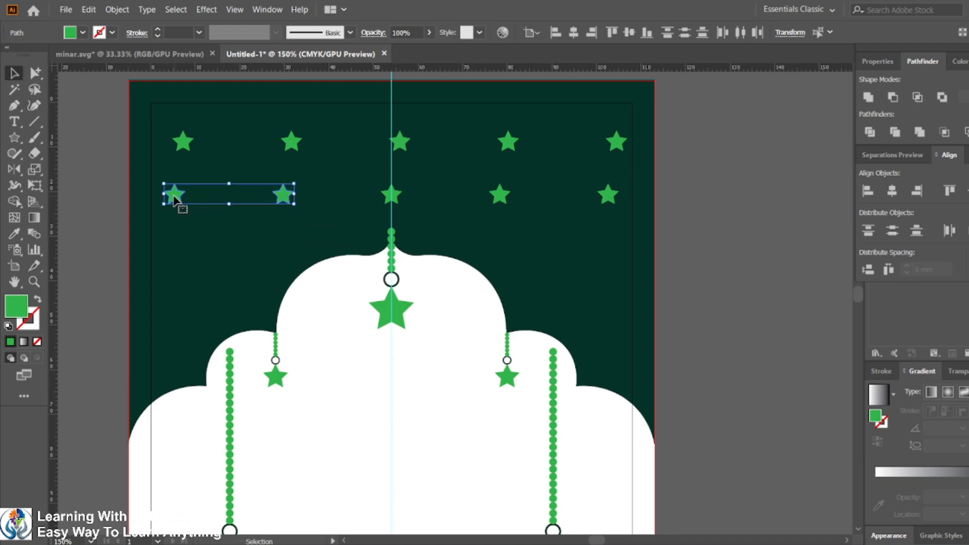
pyautogui.moveTo(176, 198); pyautogui.dragTo(177, 272)
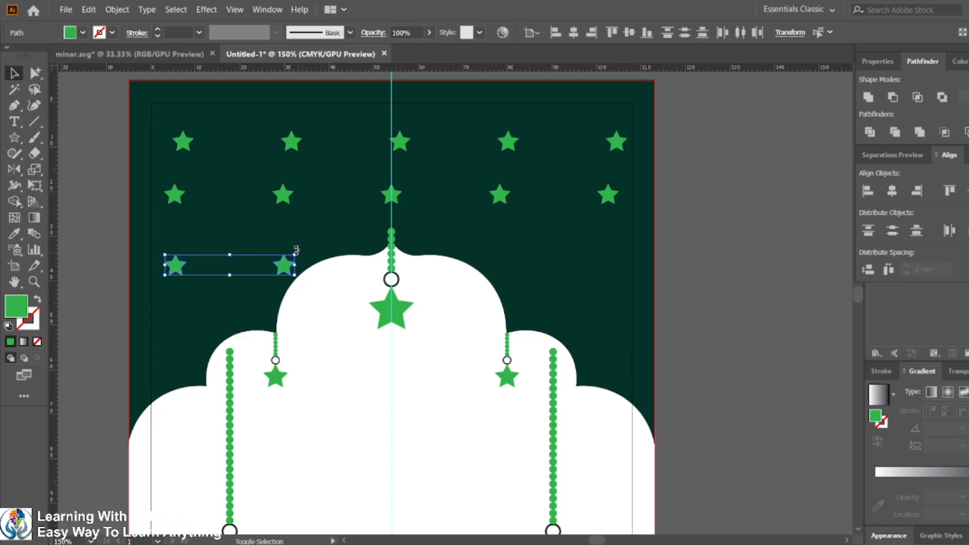
pyautogui.moveTo(299, 252); pyautogui.dragTo(653, 322)
pyautogui.click(704, 293)
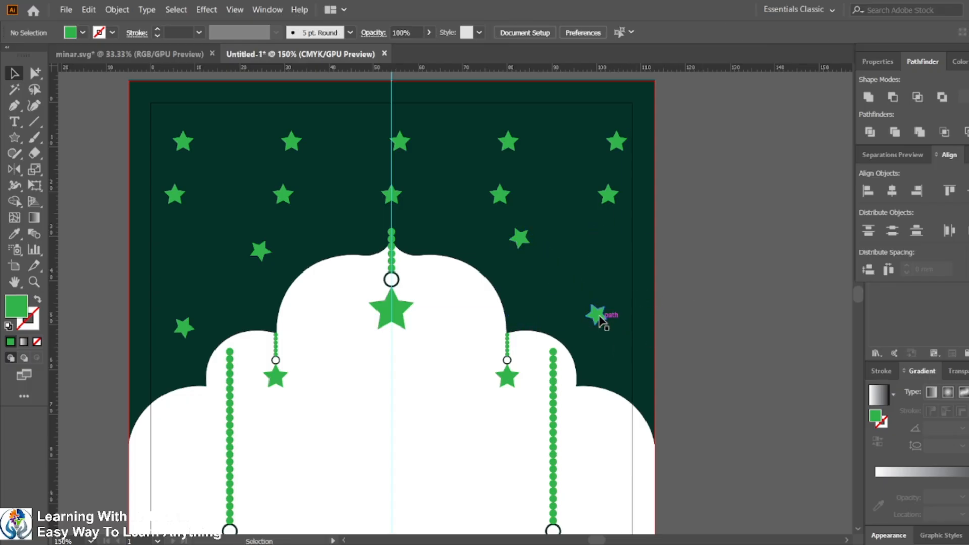
pyautogui.scroll(-2, 574, 310)
pyautogui.scroll(-1, 669, 337)
pyautogui.moveTo(714, 299); pyautogui.dragTo(577, 211)
# Step: Delete the stray mosque copy overlapping the reference image
pyautogui.scroll(-1, 557, 232)
pyautogui.scroll(1, 547, 246)
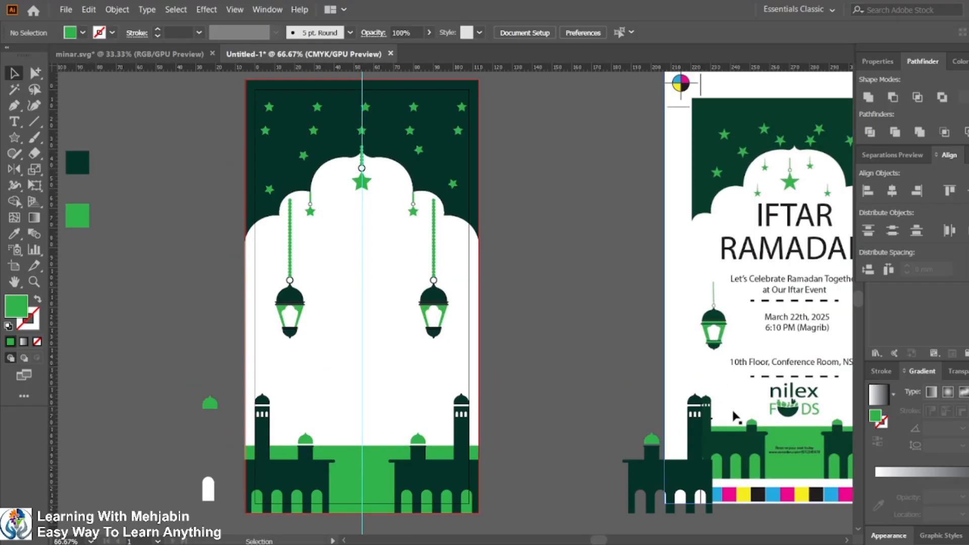
pyautogui.click(683, 468)
pyautogui.press('Delete')
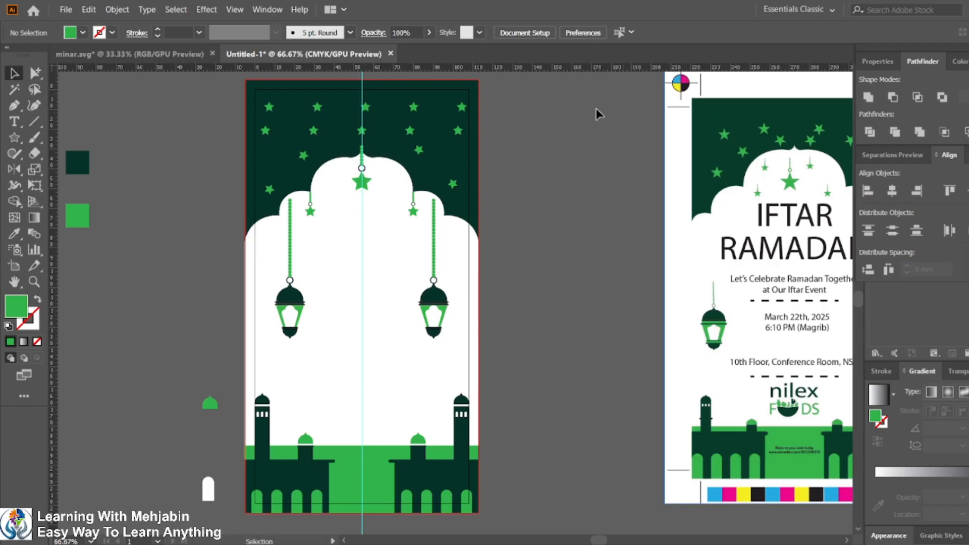
# Step: Draw a rectangle covering the artboard inside its margins and send it to the back
pyautogui.scroll(1, 306, 168)
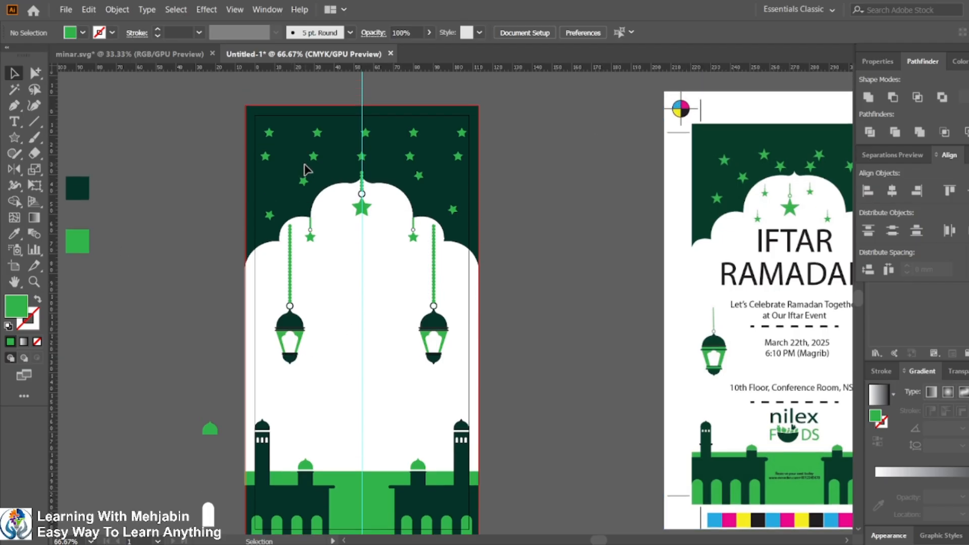
pyautogui.scroll(-1, 309, 130)
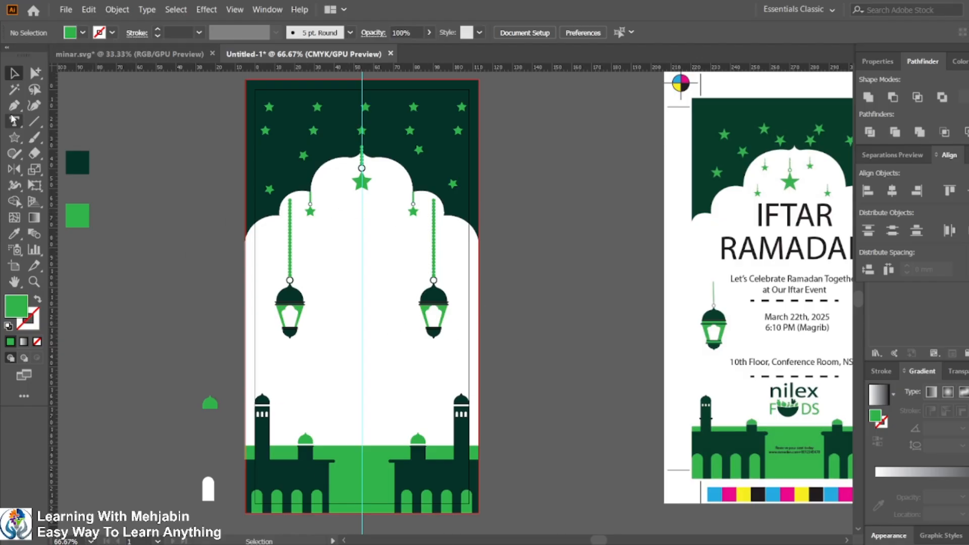
pyautogui.click(14, 139)
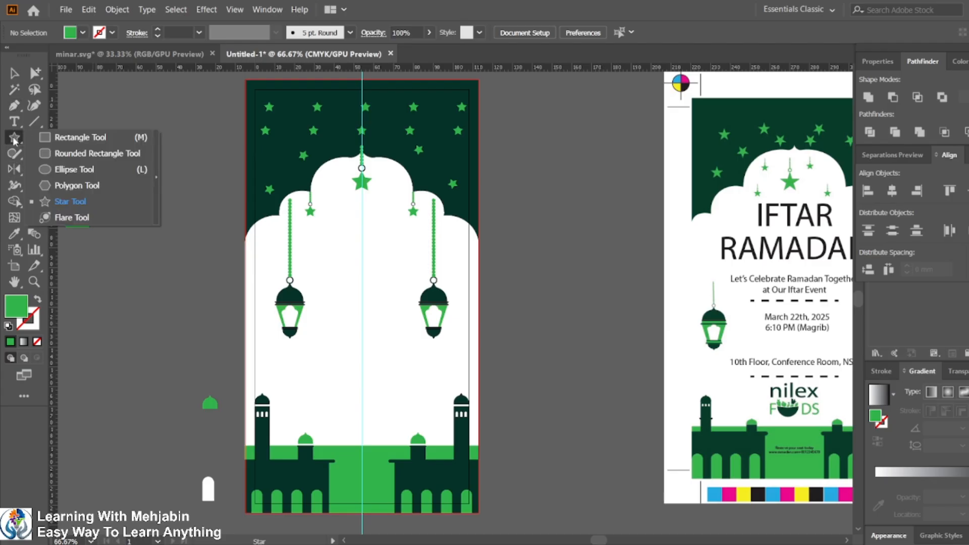
pyautogui.click(65, 135)
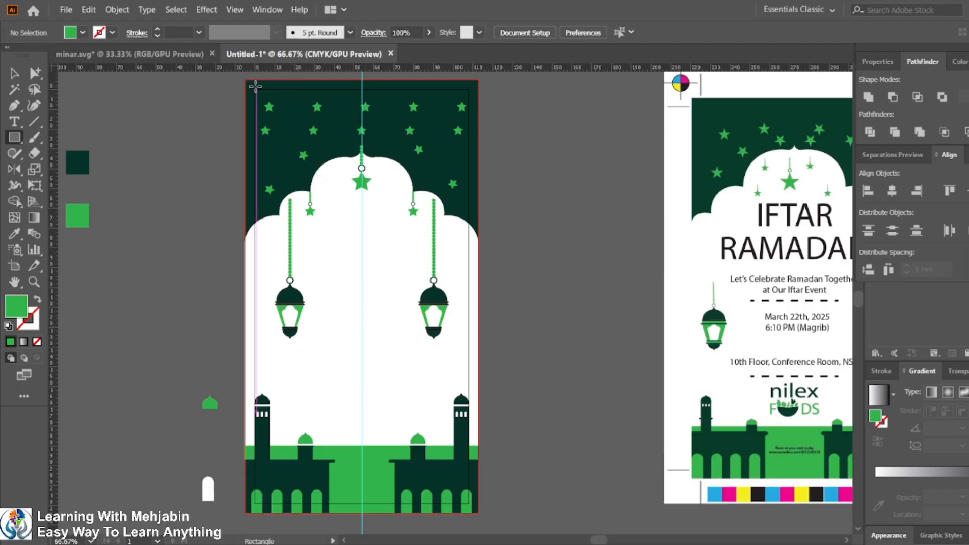
pyautogui.moveTo(253, 89); pyautogui.dragTo(470, 503)
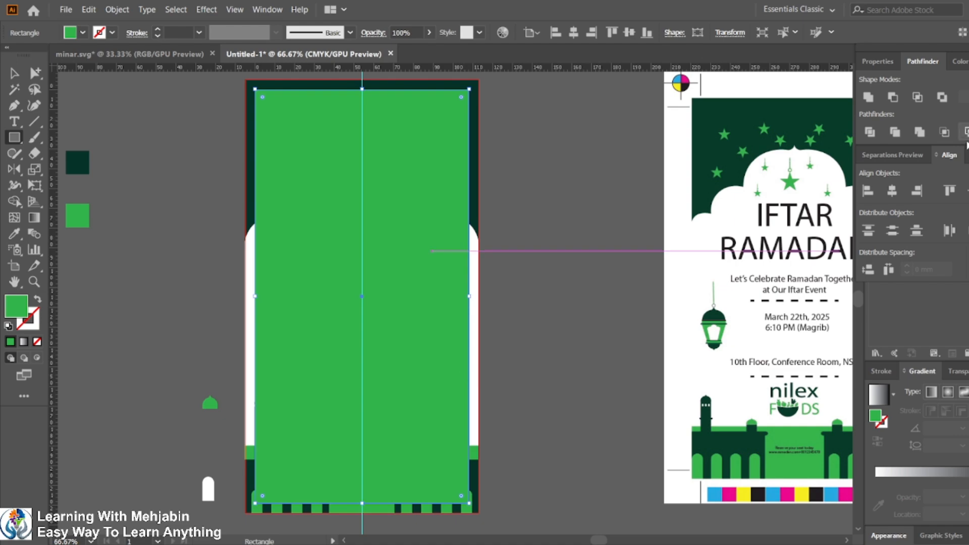
pyautogui.click(877, 61)
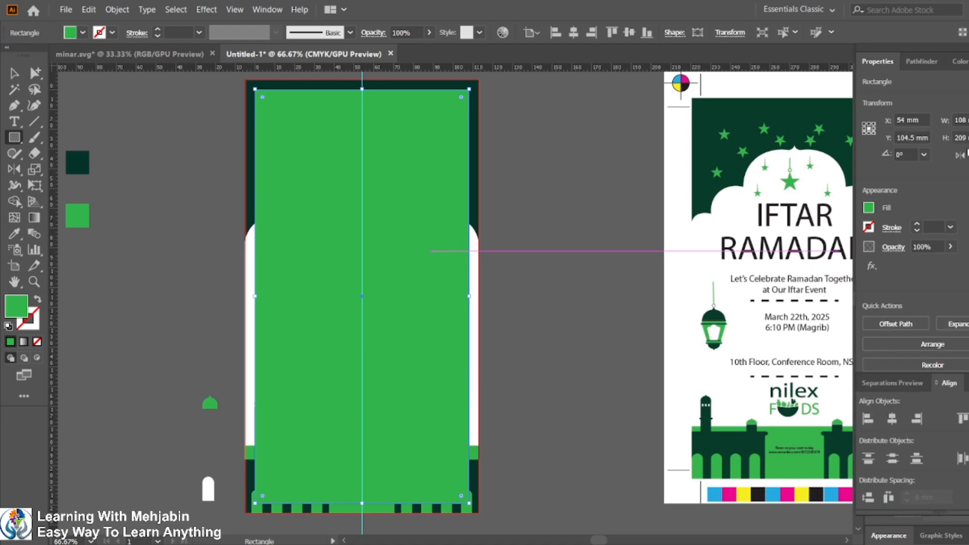
pyautogui.press('v')
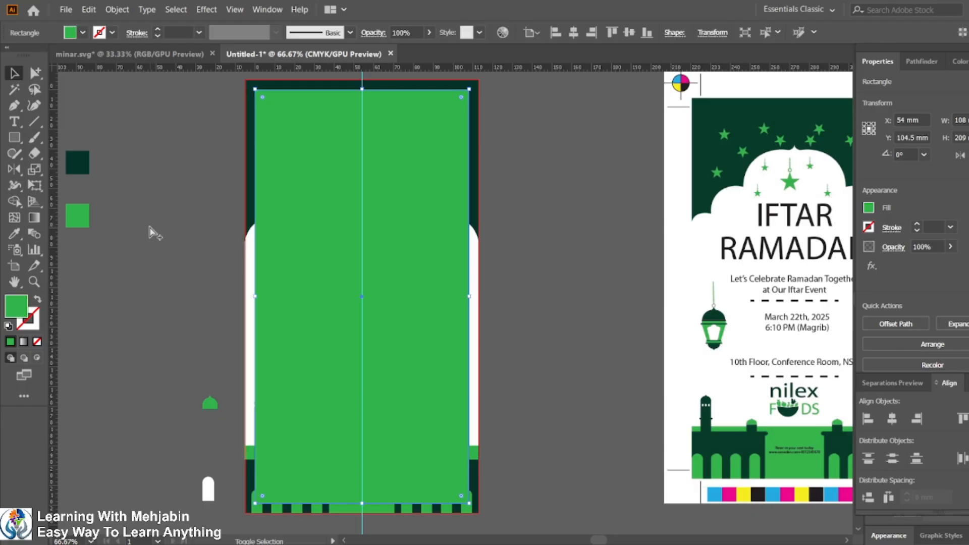
pyautogui.hotkey('ctrl', 'shift', '[')
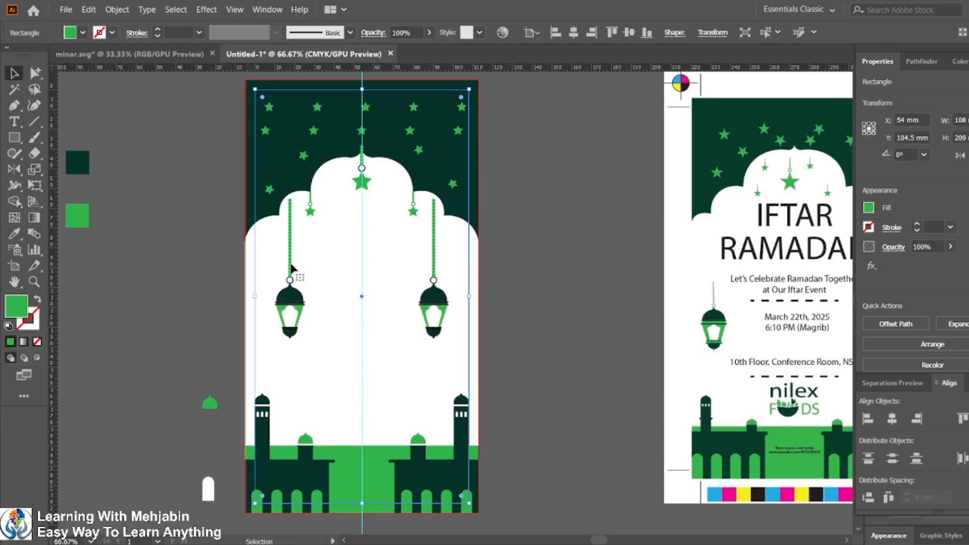
# Step: Create trim marks from the selected rectangle, then deselect
pyautogui.scroll(-2, 437, 235)
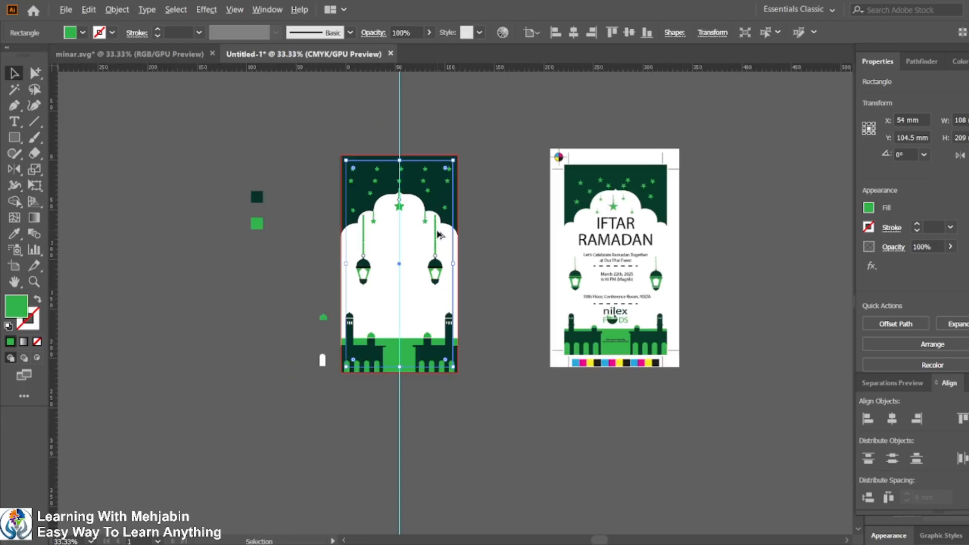
pyautogui.scroll(1, 438, 235)
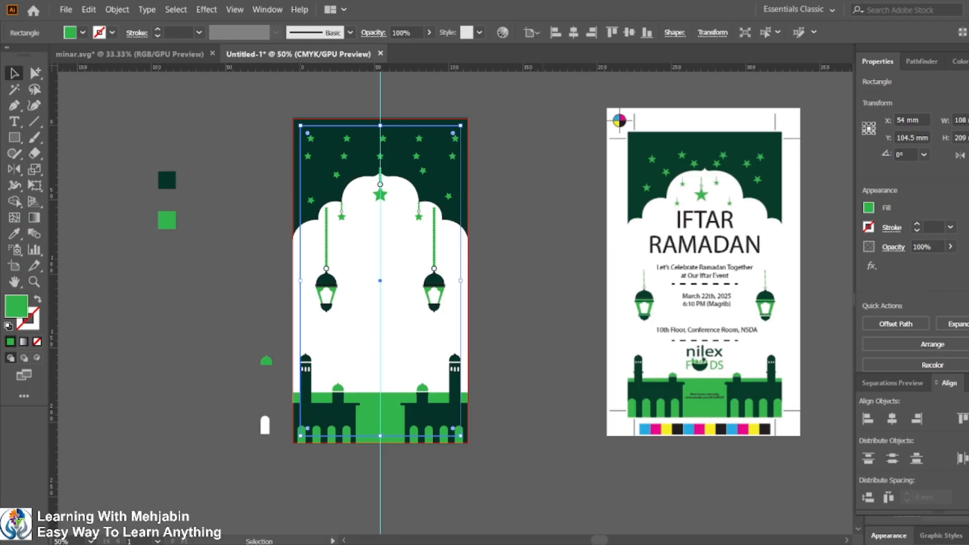
pyautogui.click(116, 9)
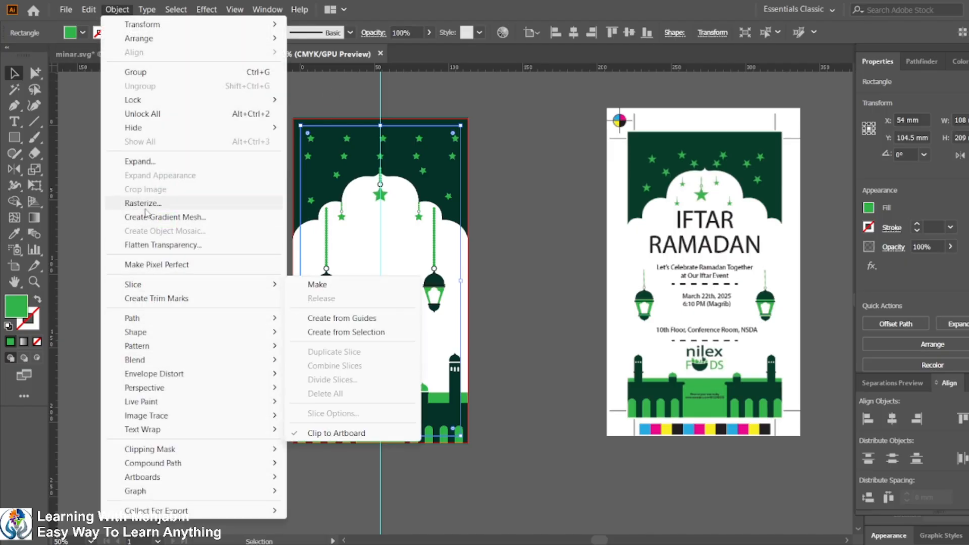
pyautogui.click(152, 299)
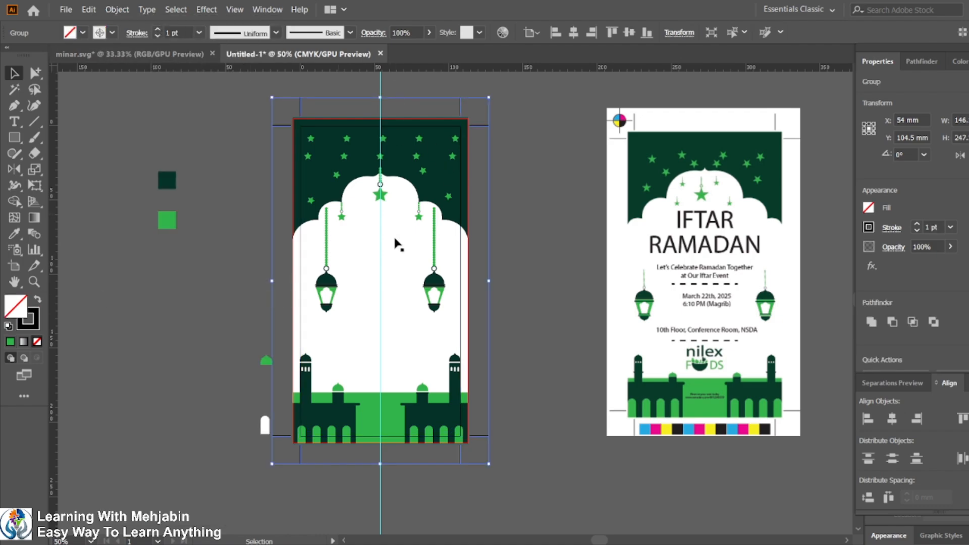
pyautogui.click(536, 272)
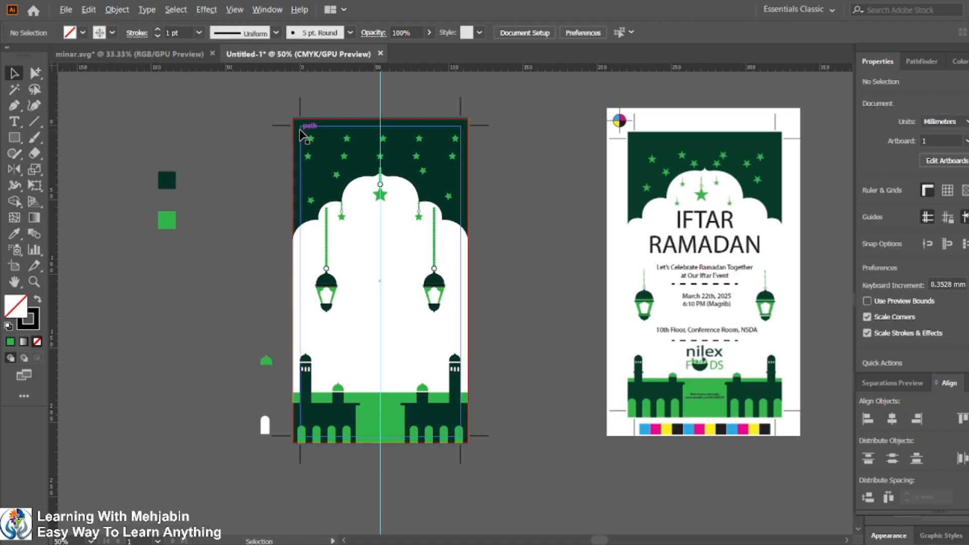
# Step: Create a 10 mm by 10 mm circle off the artboard with the Ellipse tool
pyautogui.scroll(3, 299, 130)
pyautogui.scroll(2, 299, 287)
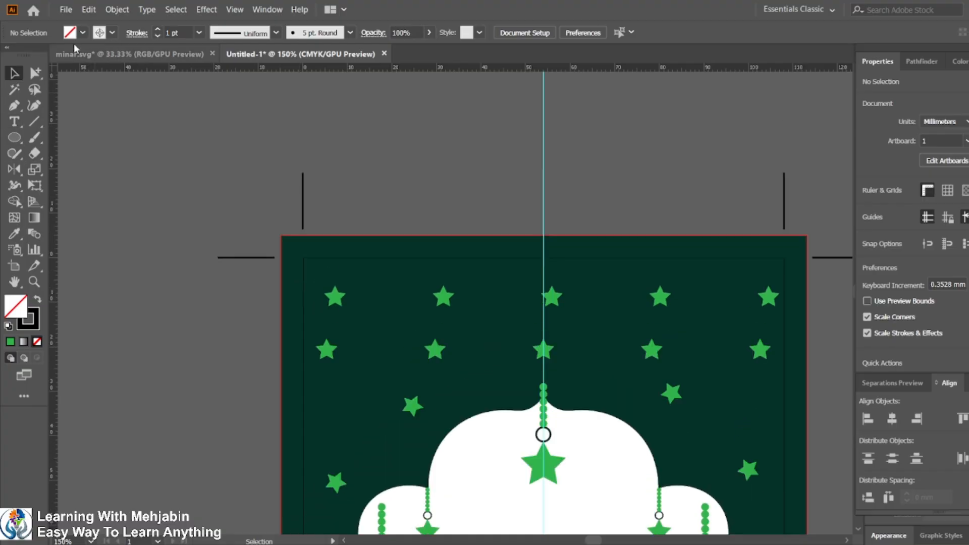
pyautogui.click(18, 135)
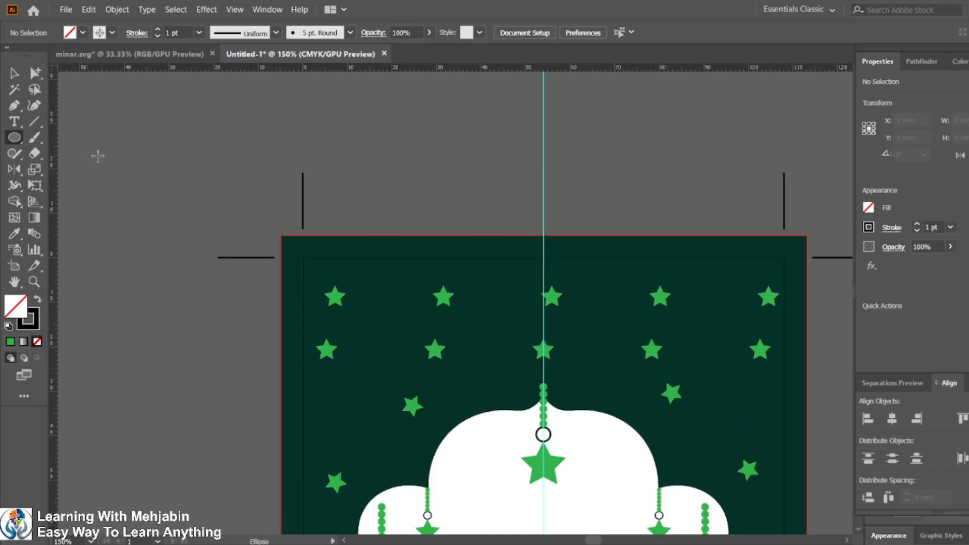
pyautogui.click(457, 266)
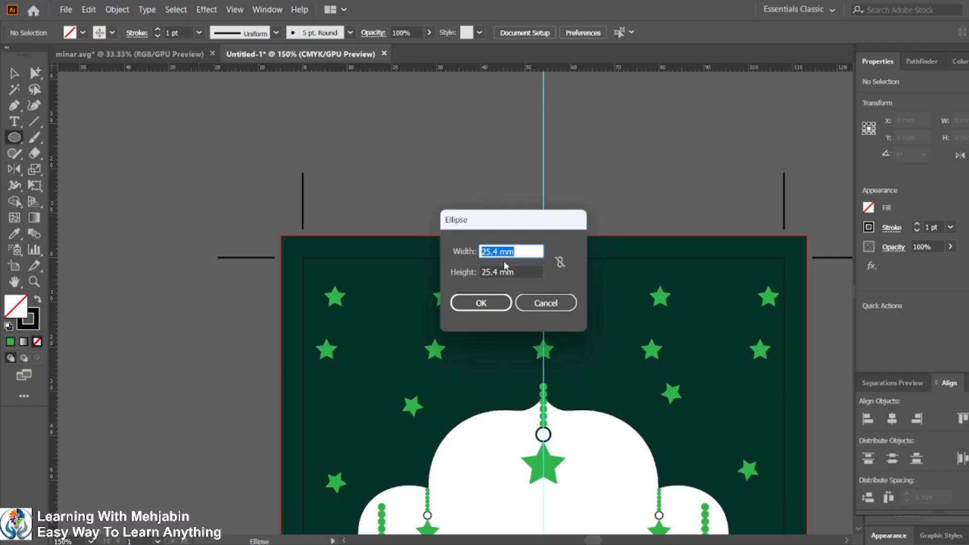
pyautogui.write('10')
pyautogui.press('Tab')
pyautogui.write('1')
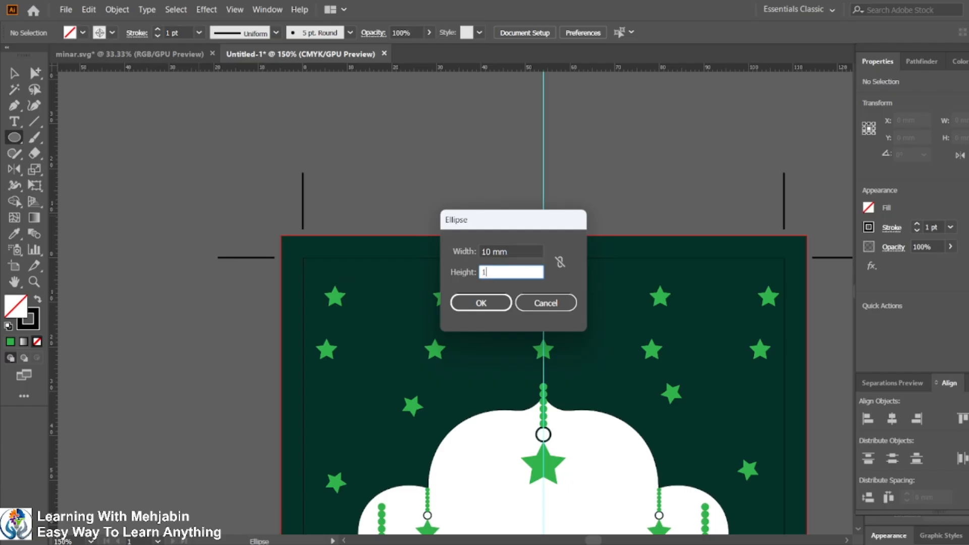
pyautogui.write('0')
pyautogui.click(462, 302)
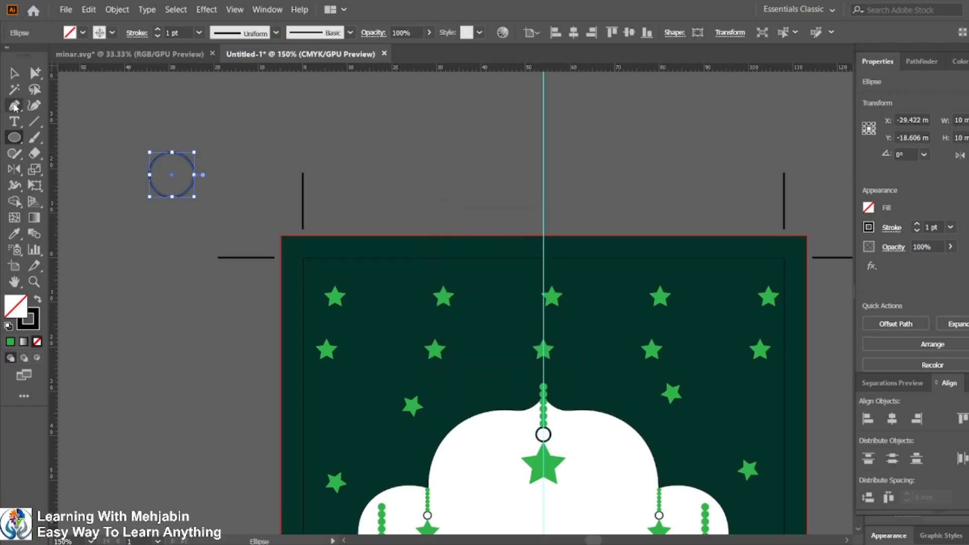
# Step: Create a 20 mm line at a 0° angle with the Line Segment tool
pyautogui.click(35, 121)
pyautogui.click(108, 117)
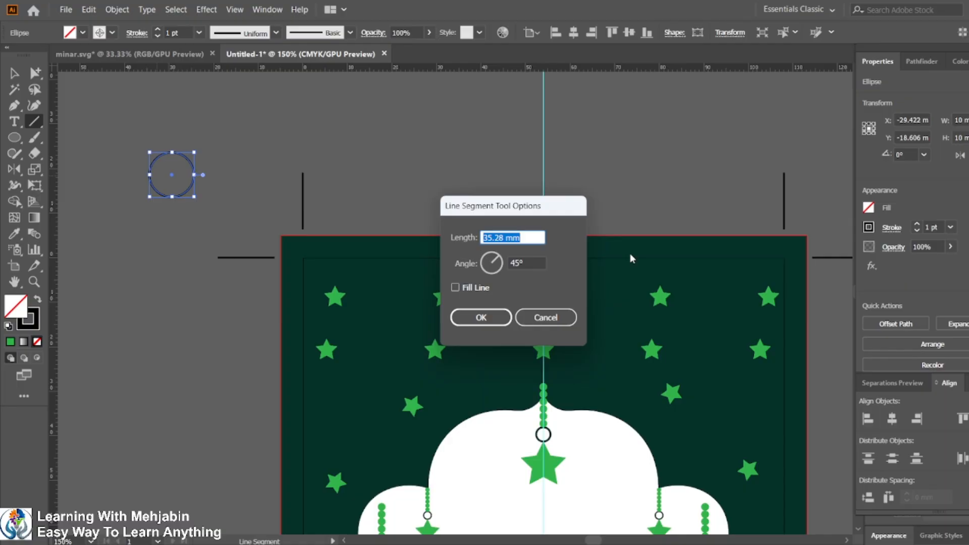
pyautogui.write('20')
pyautogui.press('Tab')
pyautogui.write('0')
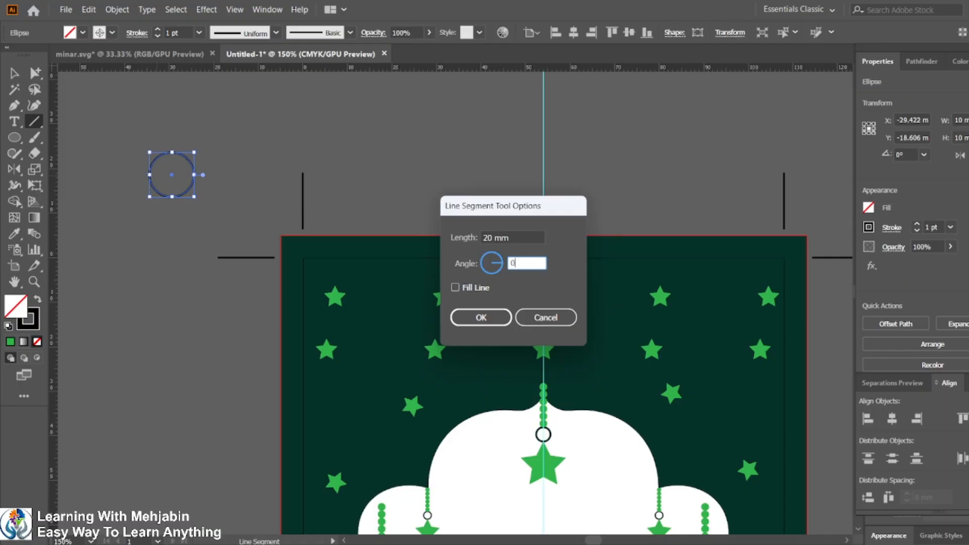
pyautogui.click(481, 318)
pyautogui.click(14, 73)
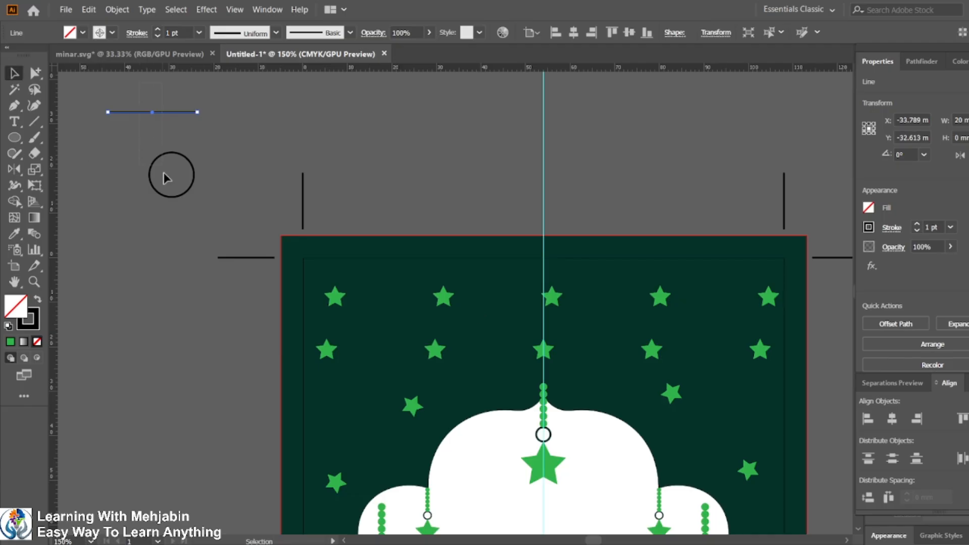
# Step: Select the circle and line and align their horizontal and vertical centers
pyautogui.keyDown('shift'); pyautogui.click(177, 175); pyautogui.keyUp('shift')
pyautogui.click(180, 159)
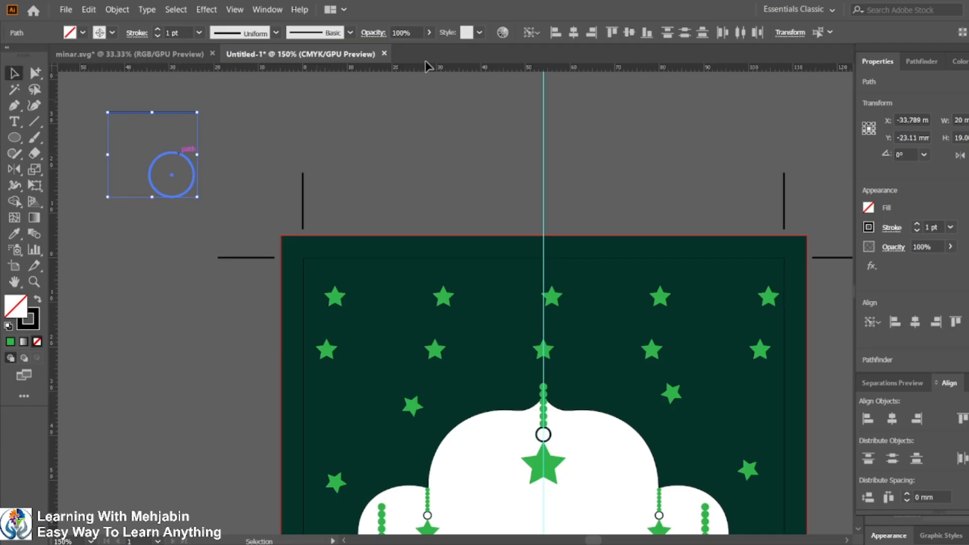
pyautogui.click(574, 38)
pyautogui.click(629, 32)
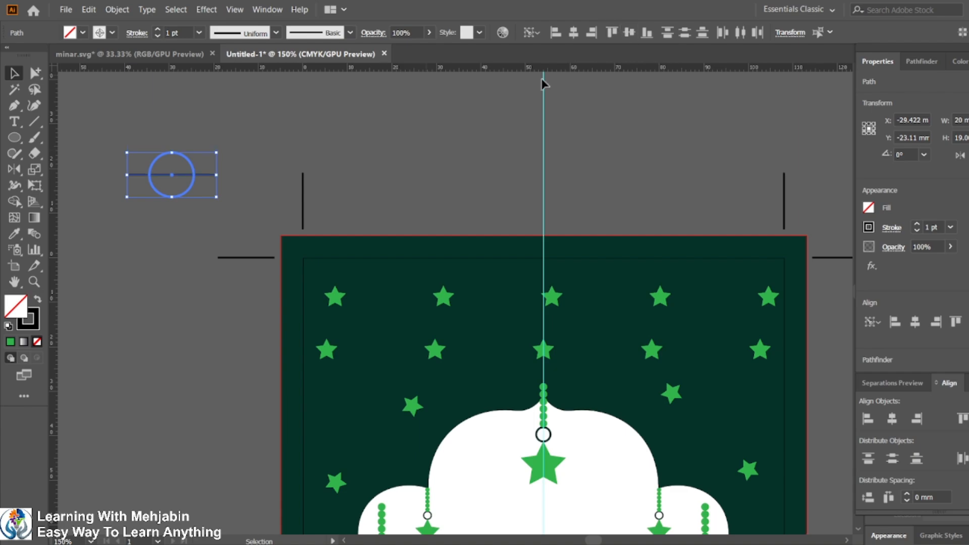
# Step: Rotate a copy of the line 90° to form a cross through the circle, and duplicate the crosshair beside it
pyautogui.click(359, 134)
pyautogui.moveTo(132, 204); pyautogui.dragTo(137, 210)
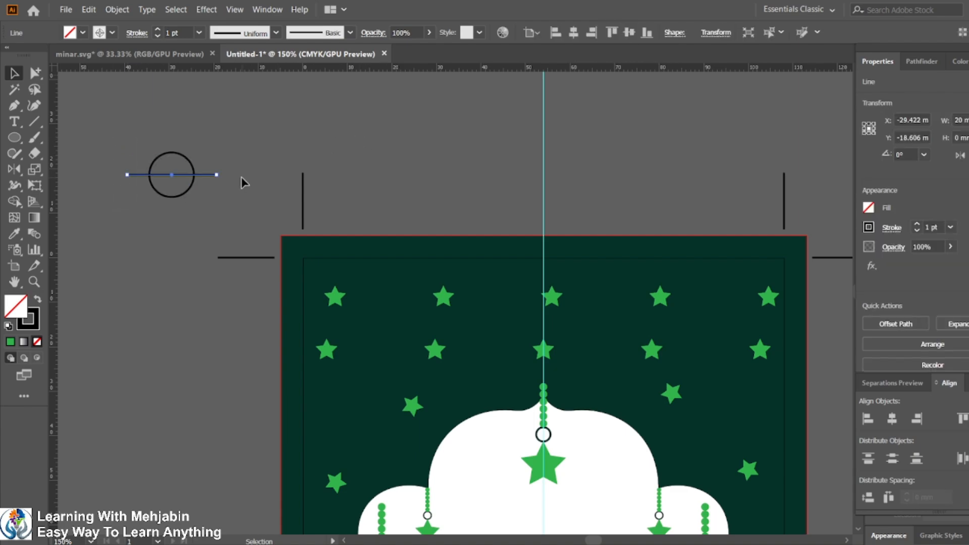
pyautogui.hotkey('ctrl', 'alt')
pyautogui.moveTo(220, 175); pyautogui.dragTo(174, 105)
pyautogui.moveTo(126, 129); pyautogui.dragTo(292, 153)
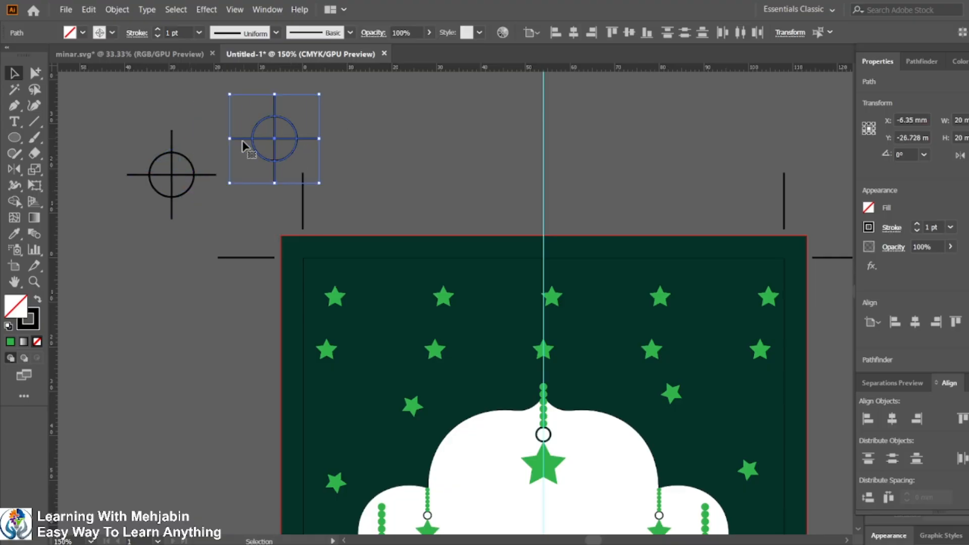
# Step: Divide the original circle with its crossing lines using Pathfinder
pyautogui.moveTo(158, 130); pyautogui.dragTo(197, 248)
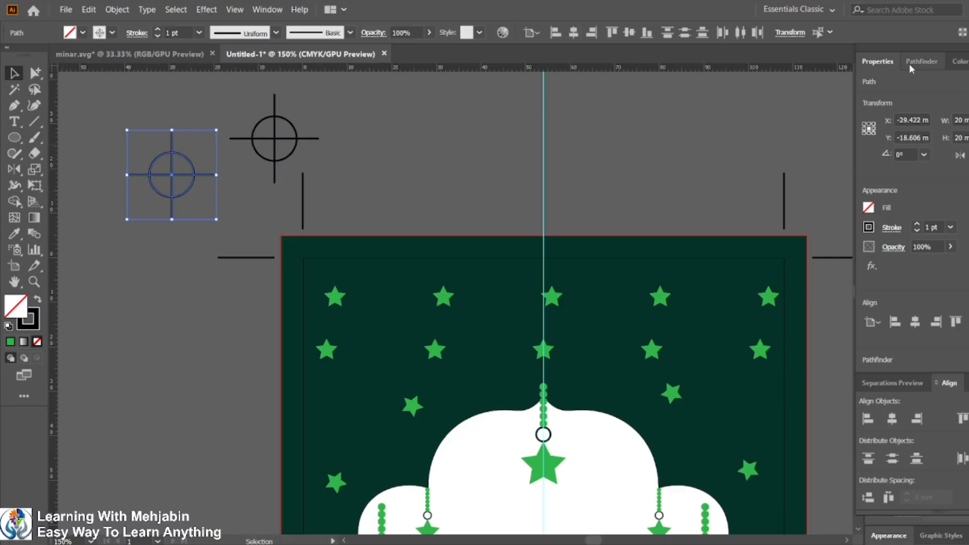
pyautogui.click(928, 62)
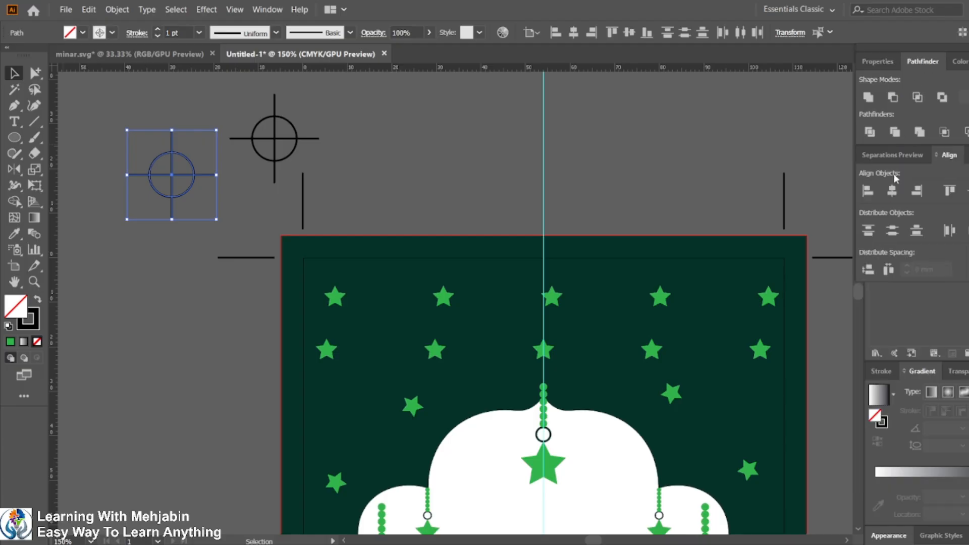
pyautogui.click(870, 135)
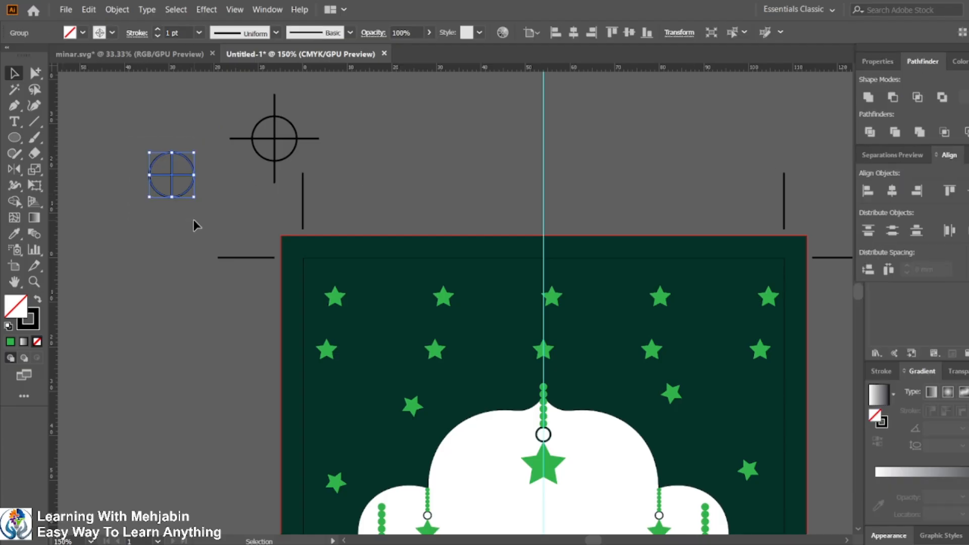
# Step: Fill the divided circle white with no stroke
pyautogui.click(38, 301)
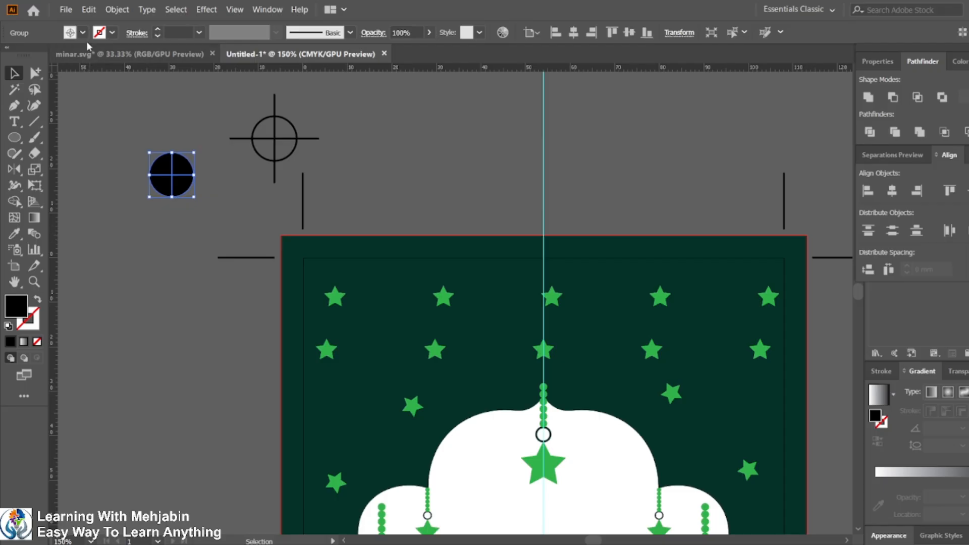
pyautogui.click(83, 32)
pyautogui.click(27, 55)
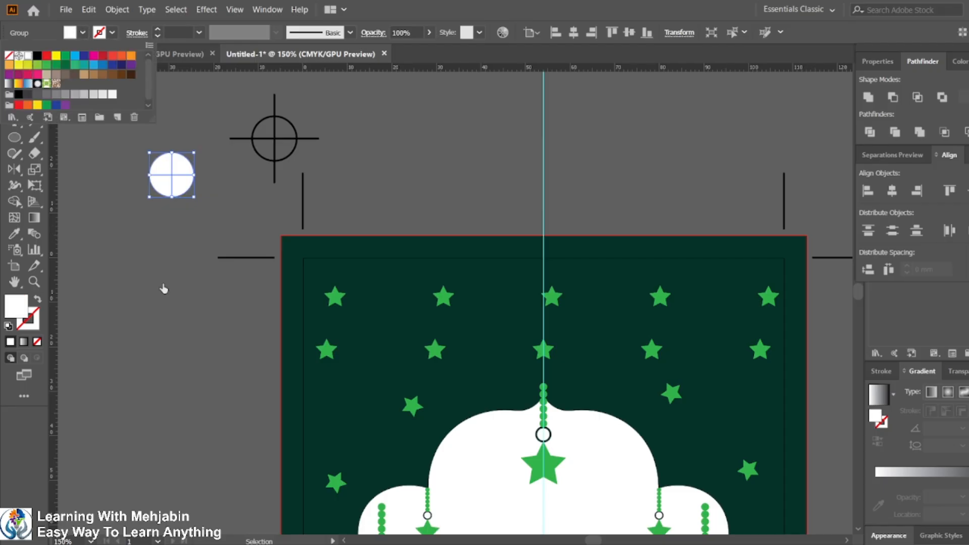
pyautogui.click(168, 278)
pyautogui.click(169, 277)
pyautogui.moveTo(259, 132); pyautogui.dragTo(323, 155)
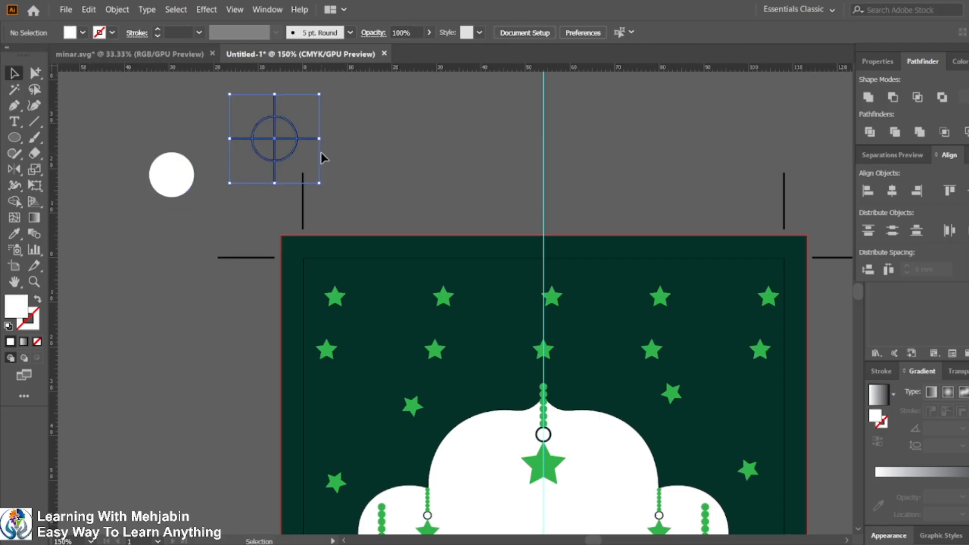
pyautogui.click(112, 32)
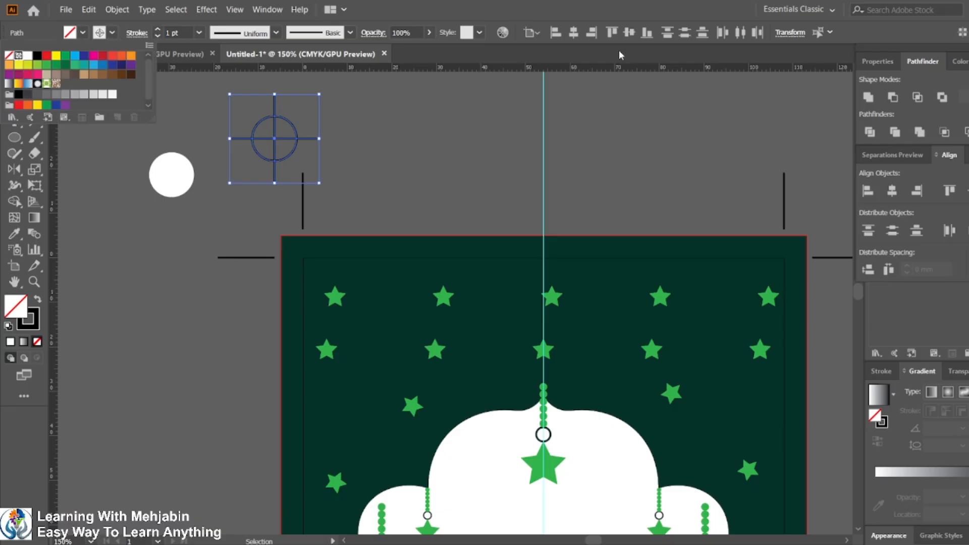
pyautogui.click(571, 138)
pyautogui.click(571, 138)
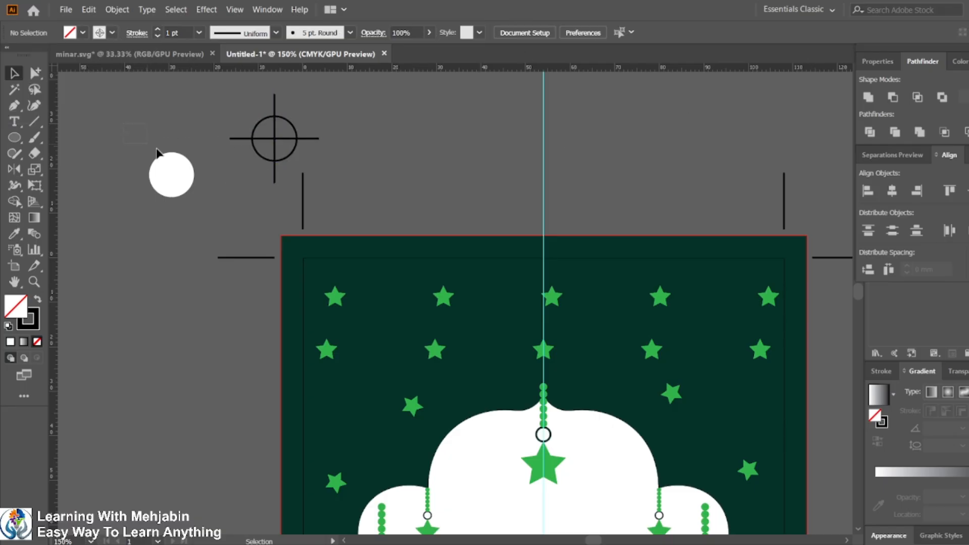
# Step: Try to align the divided circle's centers with the crosshair lines, then undo the alignment
pyautogui.moveTo(269, 160); pyautogui.dragTo(270, 170)
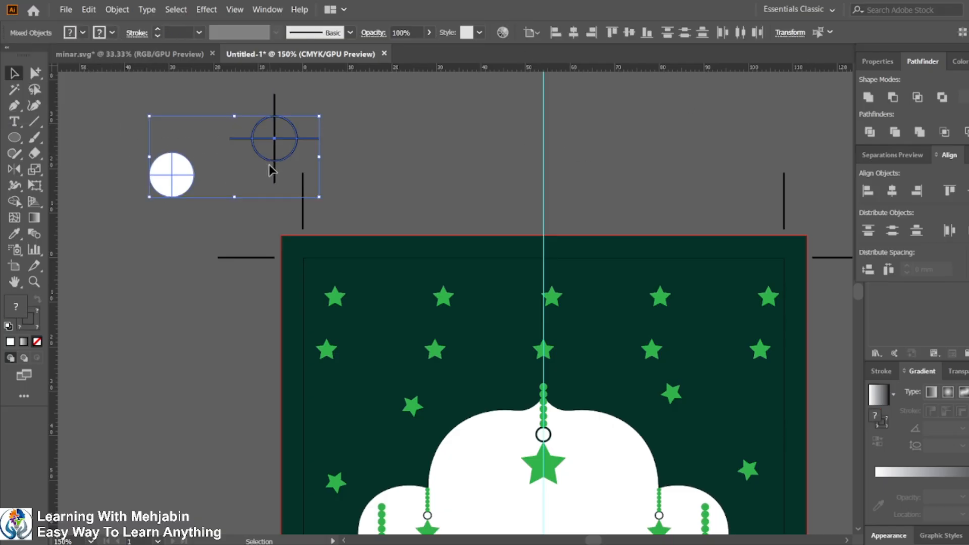
pyautogui.click(163, 173)
pyautogui.click(573, 32)
pyautogui.click(629, 33)
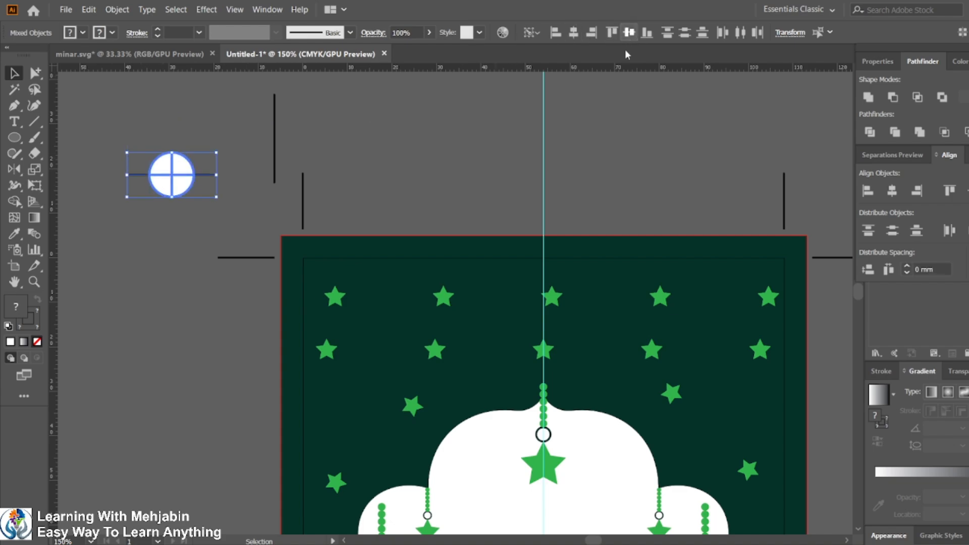
pyautogui.hotkey('ctrl', 'z')
pyautogui.hotkey('ctrl', 'z')
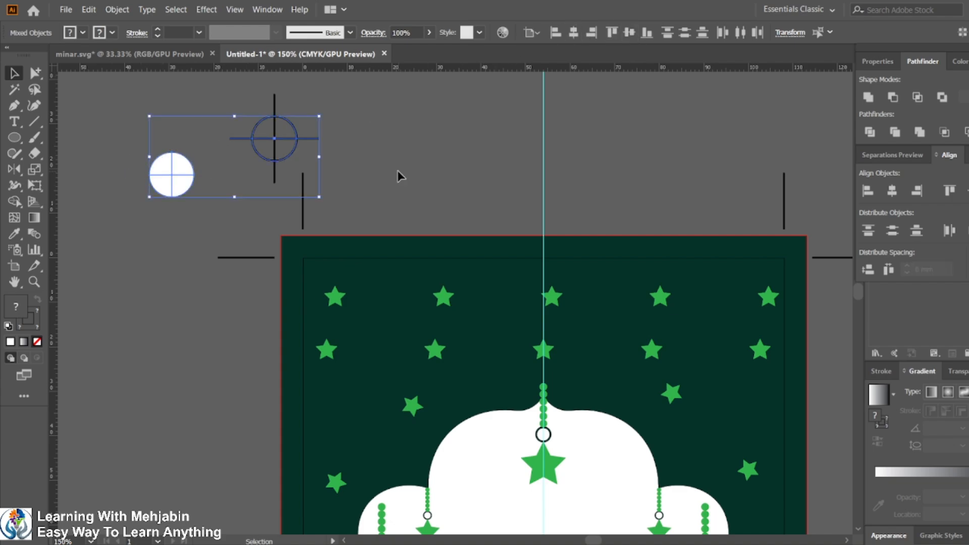
# Step: Select the crosshair and divided white circle and align their horizontal and vertical centers, centering the circle in the crosshair
pyautogui.click(398, 171)
pyautogui.click(273, 137)
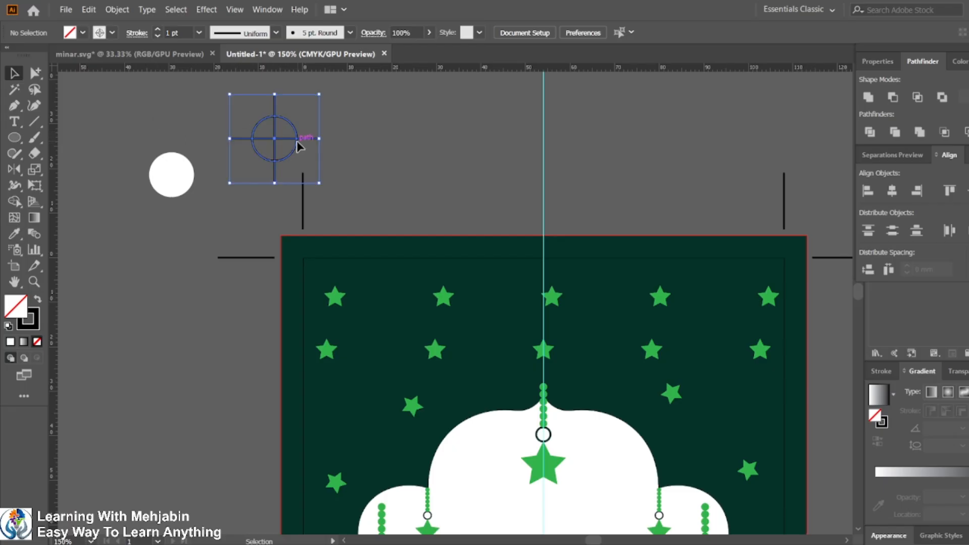
pyautogui.keyDown('shift'); pyautogui.click(159, 172); pyautogui.keyUp('shift')
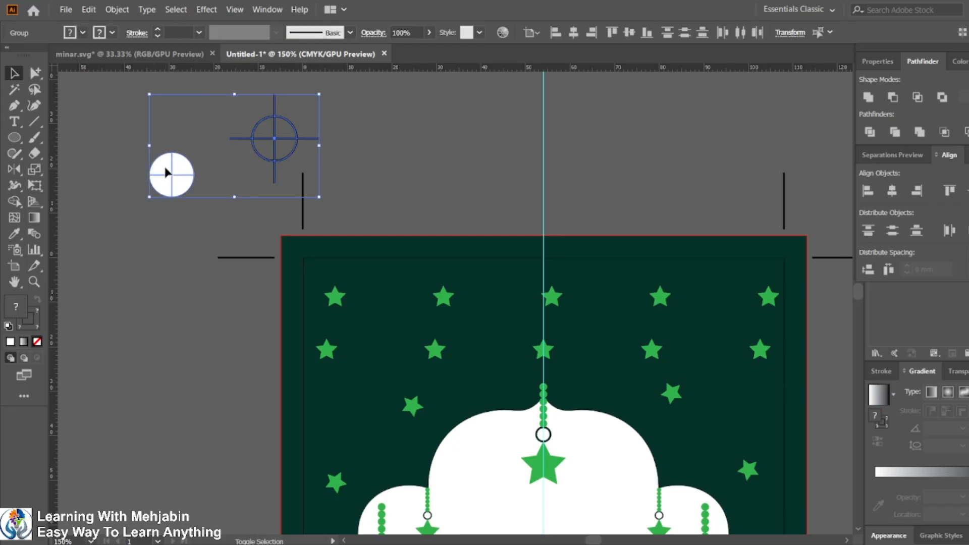
pyautogui.click(573, 32)
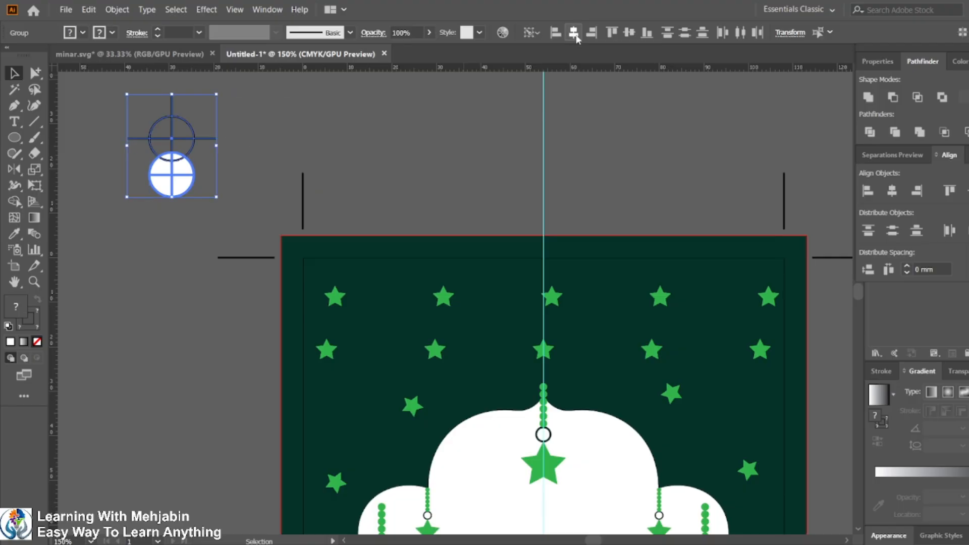
pyautogui.click(628, 32)
pyautogui.click(513, 167)
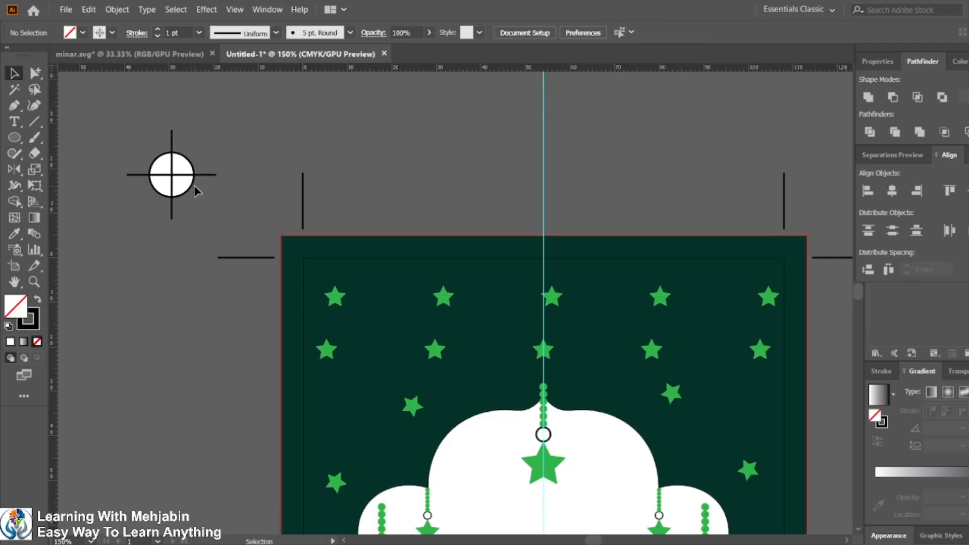
# Step: Fill the registration circle's top-left quarter with full cyan using the Color panel
pyautogui.scroll(1, 194, 186)
pyautogui.moveTo(180, 150); pyautogui.dragTo(339, 194)
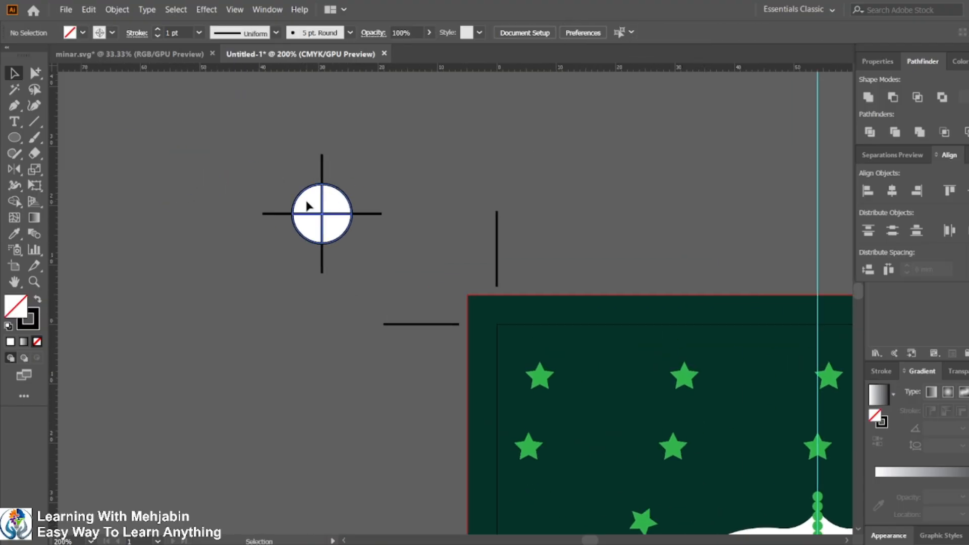
pyautogui.rightClick(307, 202)
pyautogui.click(158, 145)
pyautogui.click(36, 74)
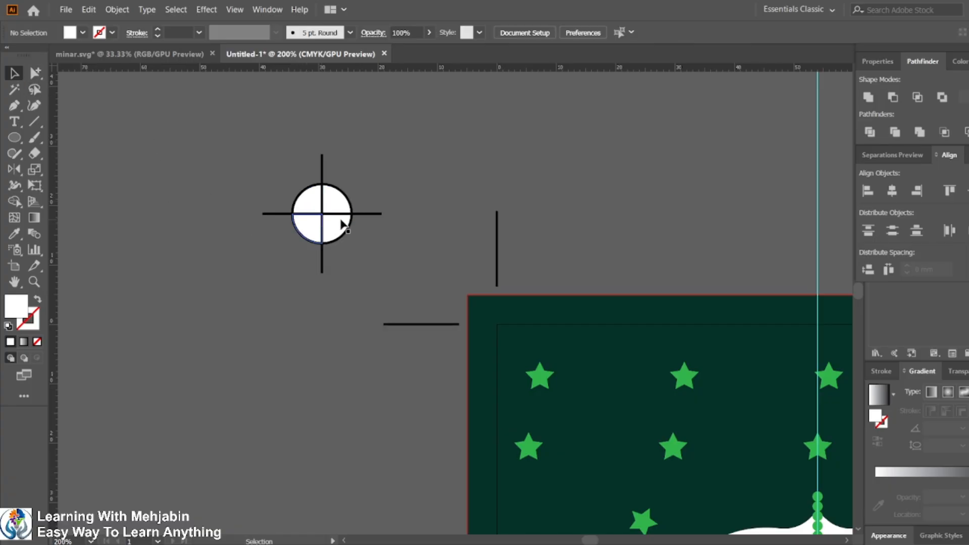
pyautogui.click(310, 202)
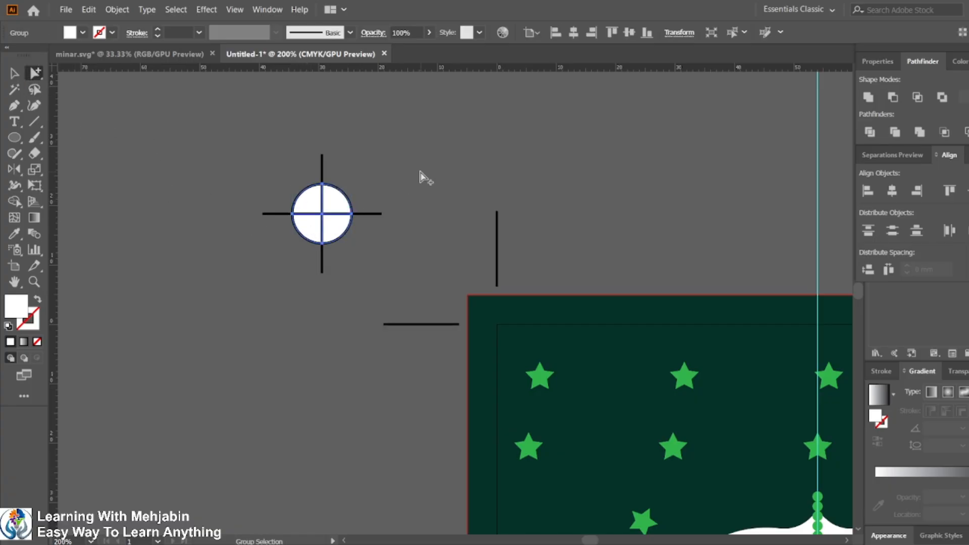
pyautogui.click(297, 208)
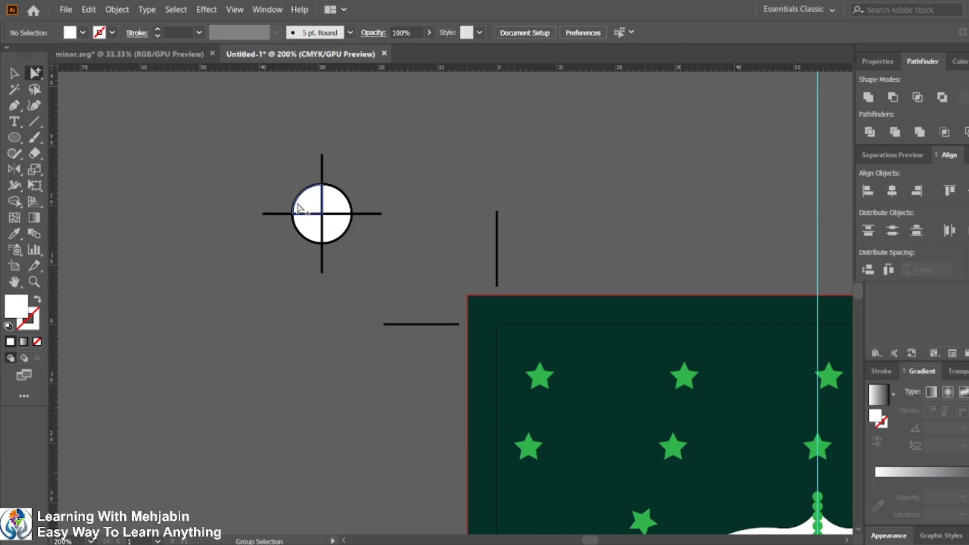
pyautogui.click(271, 10)
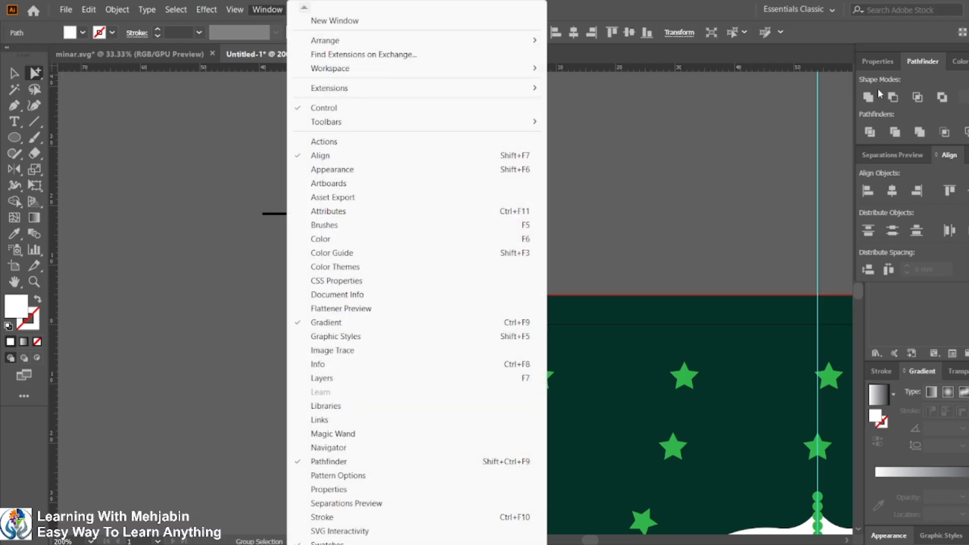
pyautogui.click(342, 240)
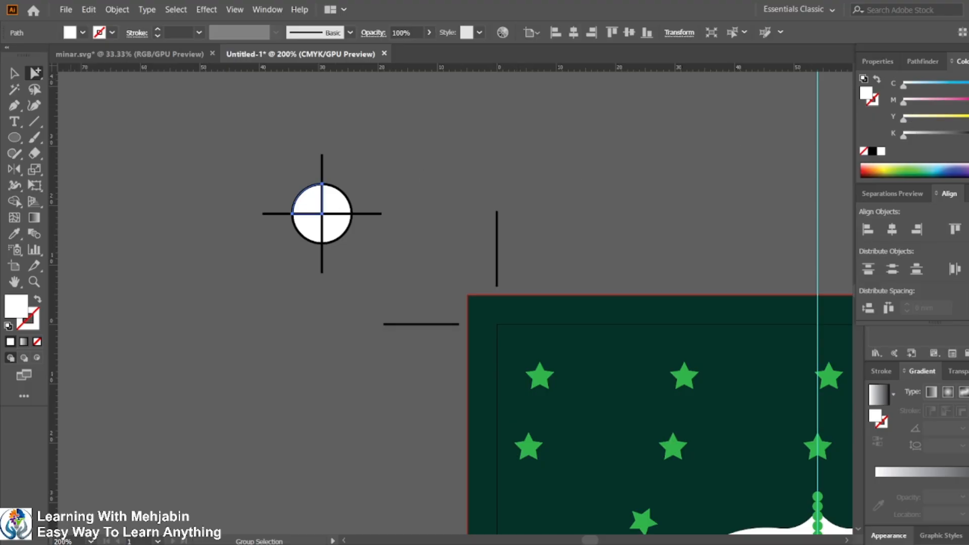
pyautogui.moveTo(948, 84); pyautogui.dragTo(968, 85)
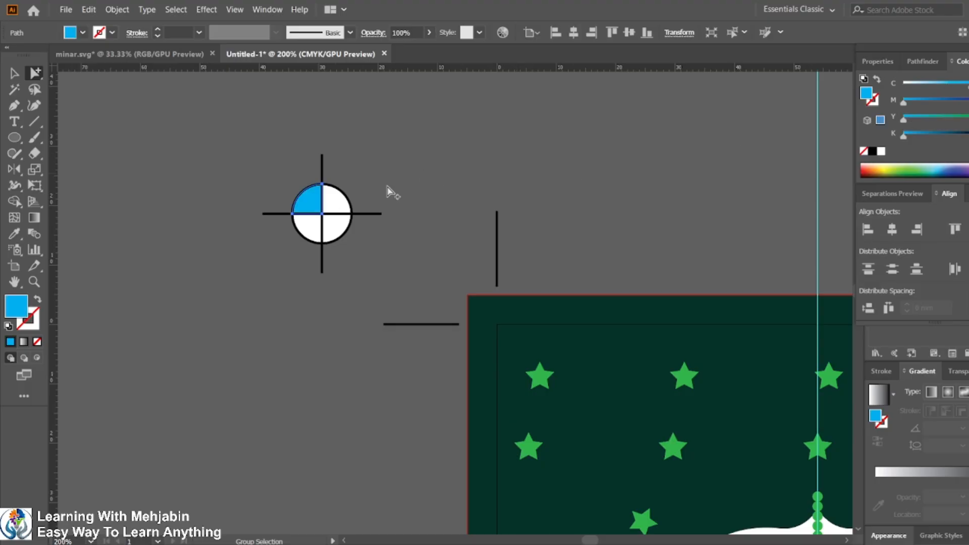
# Step: Fill the top-right quarter with full magenta and the bottom-left quarter with full yellow
pyautogui.click(340, 203)
pyautogui.moveTo(936, 99); pyautogui.dragTo(967, 99)
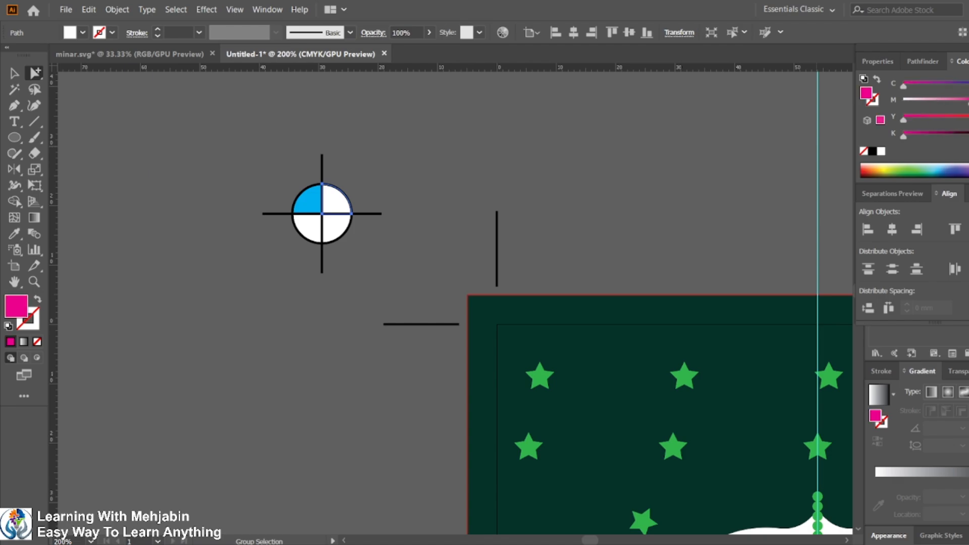
pyautogui.click(309, 228)
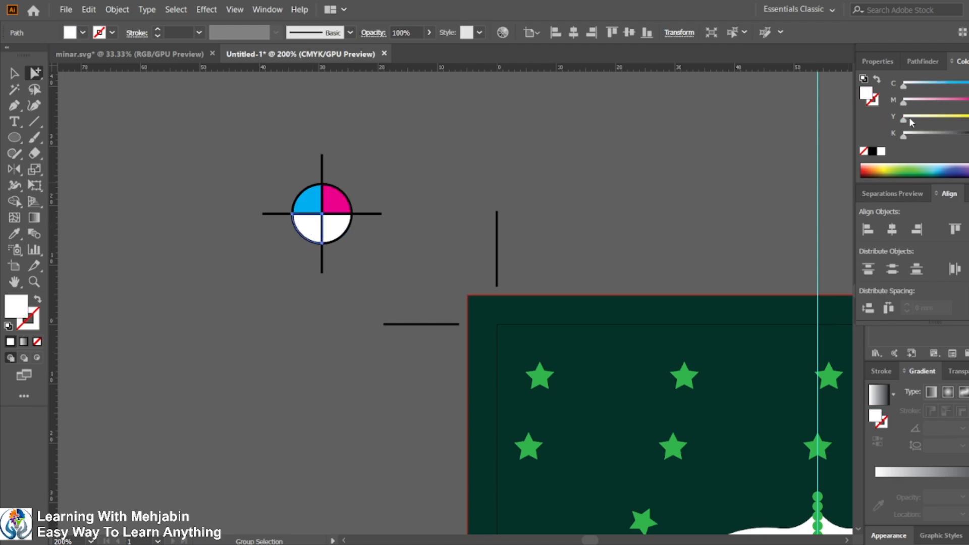
pyautogui.moveTo(910, 122); pyautogui.dragTo(967, 116)
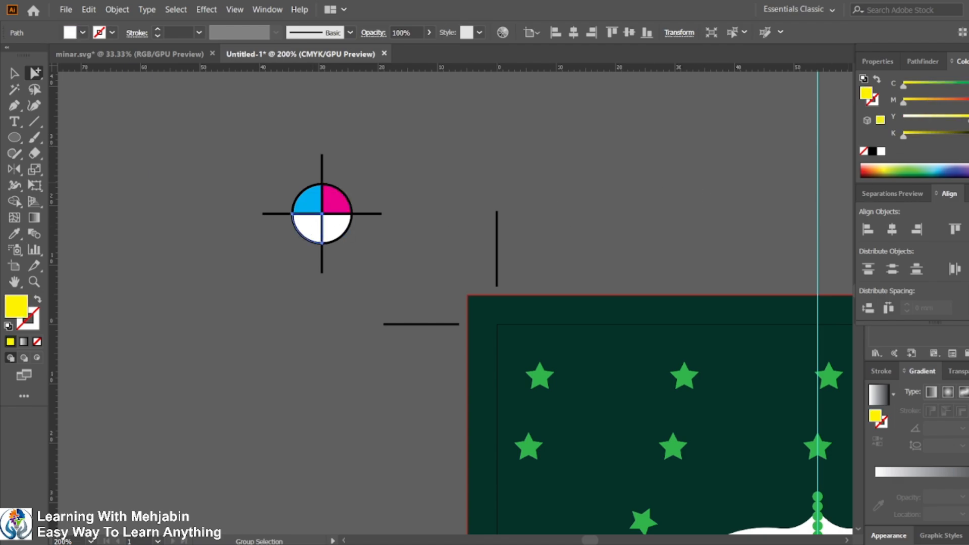
# Step: Fill the bottom-right quarter with full black
pyautogui.click(331, 234)
pyautogui.moveTo(903, 136); pyautogui.dragTo(968, 136)
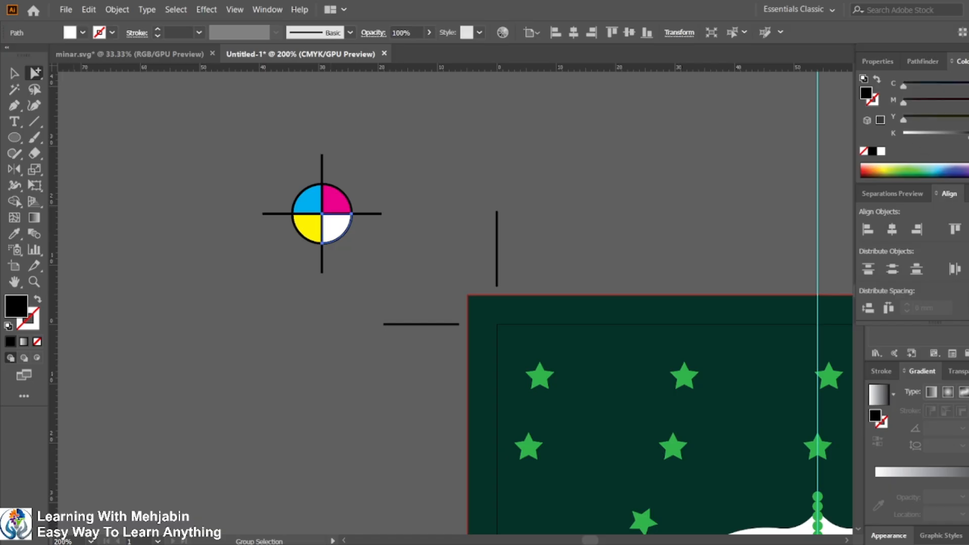
pyautogui.click(14, 73)
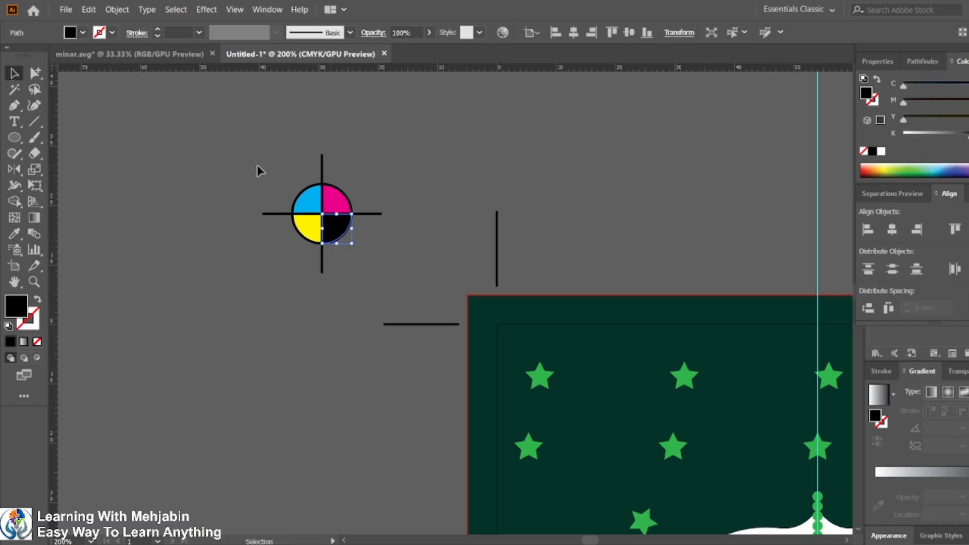
# Step: Move the CMYK registration mark to just outside the card's top-left trim marks
pyautogui.click(382, 262)
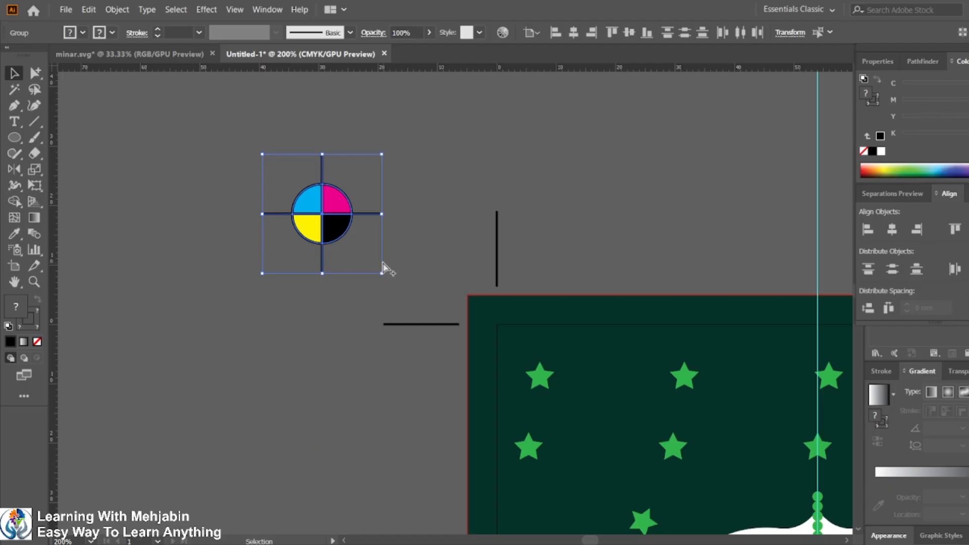
pyautogui.scroll(-2, 528, 230)
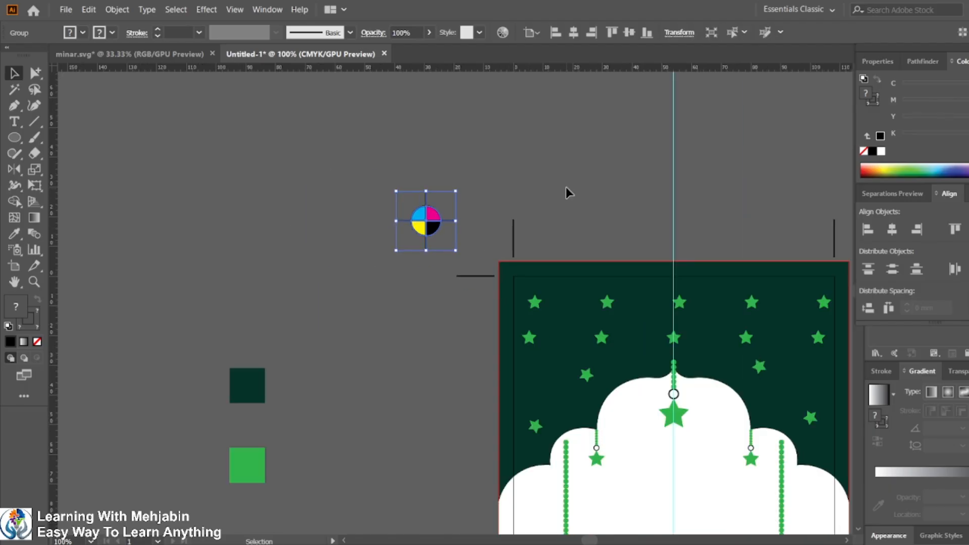
pyautogui.moveTo(569, 191); pyautogui.dragTo(317, 149)
pyautogui.moveTo(180, 180); pyautogui.dragTo(228, 202)
pyautogui.click(355, 183)
# Step: Delete the leftover dome and arch shapes sitting beside the card
pyautogui.scroll(-3, 355, 183)
pyautogui.scroll(2, 370, 226)
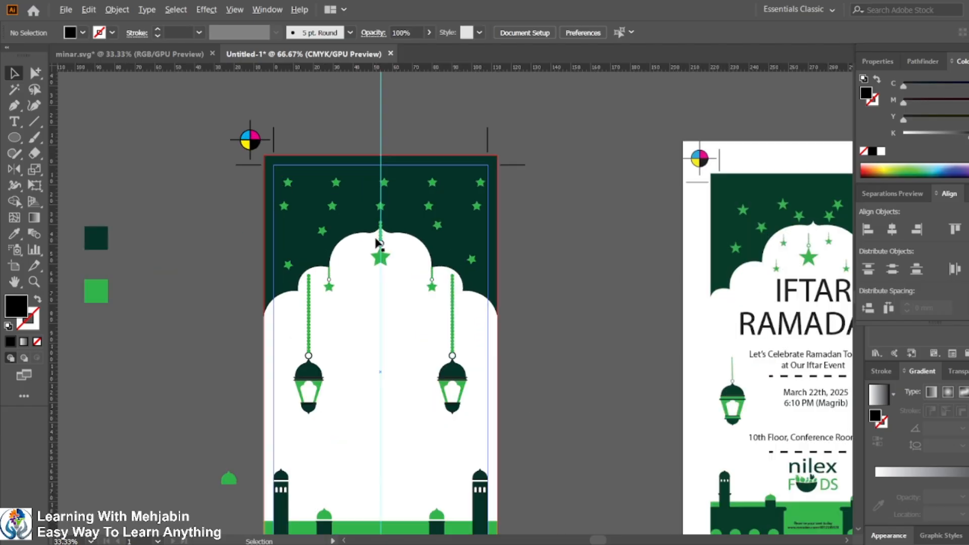
pyautogui.scroll(-1, 369, 238)
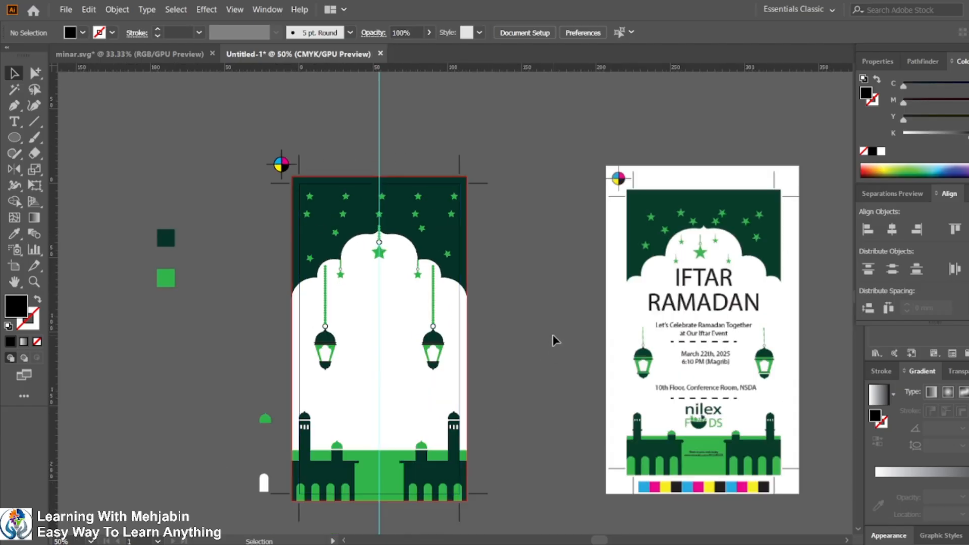
pyautogui.scroll(-1, 514, 322)
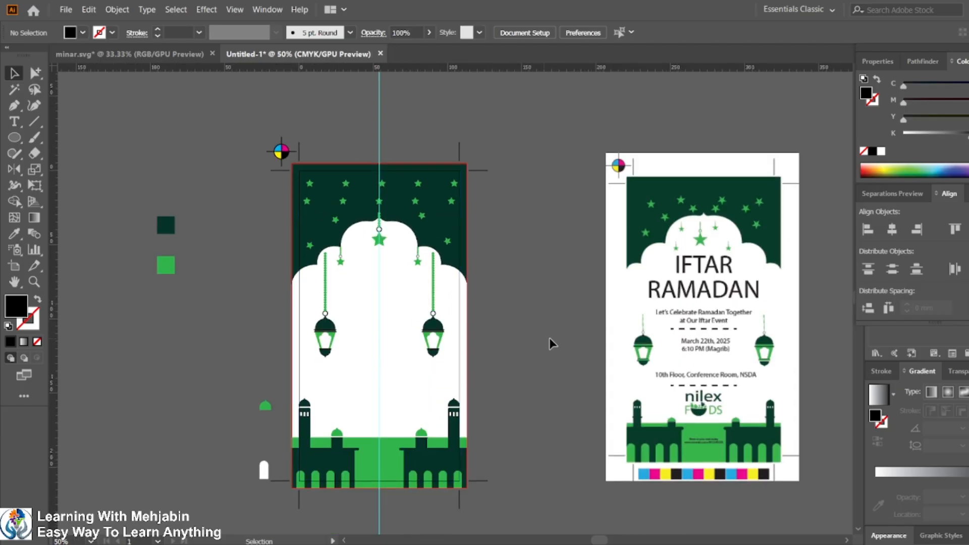
pyautogui.scroll(-3, 537, 334)
pyautogui.click(270, 435)
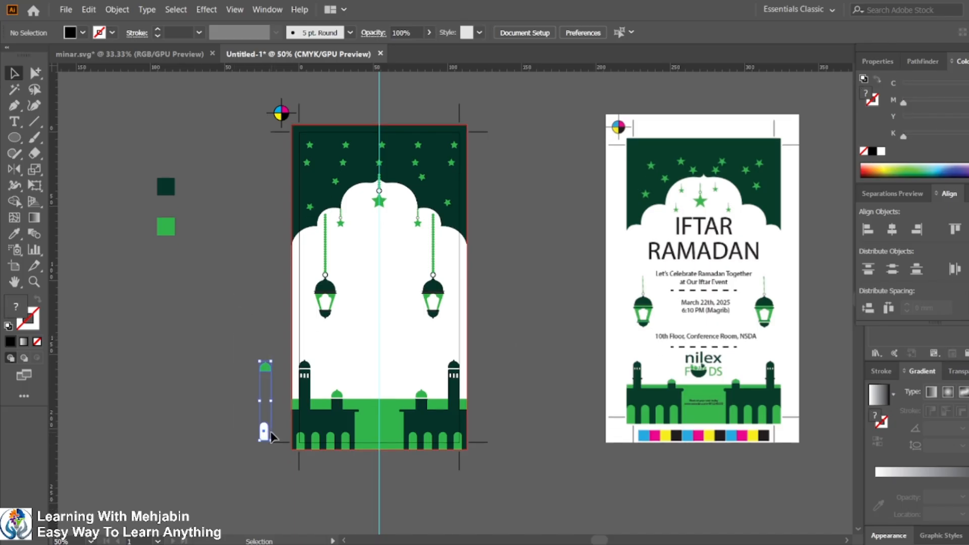
pyautogui.press('Delete')
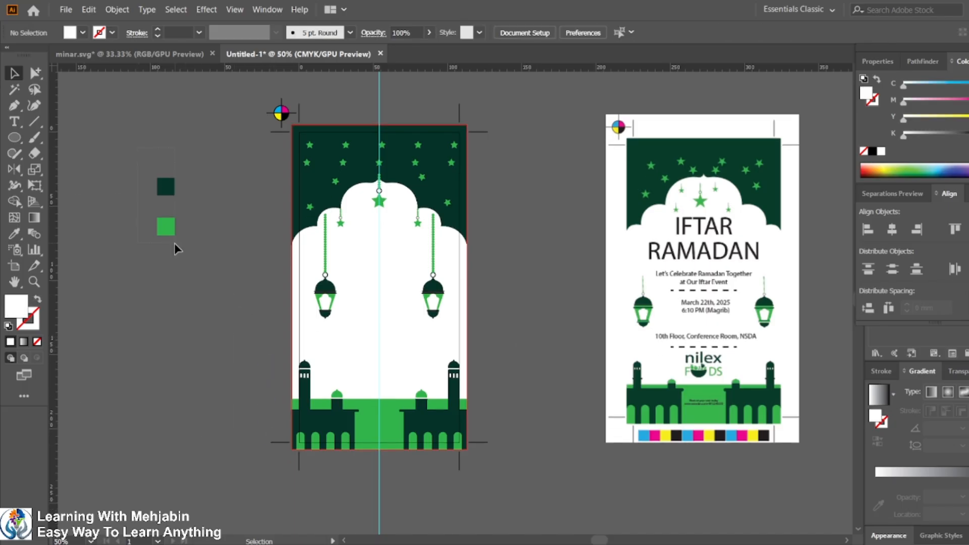
# Step: Move the two green color sample squares closer to the card
pyautogui.moveTo(174, 243); pyautogui.dragTo(259, 247)
pyautogui.click(258, 315)
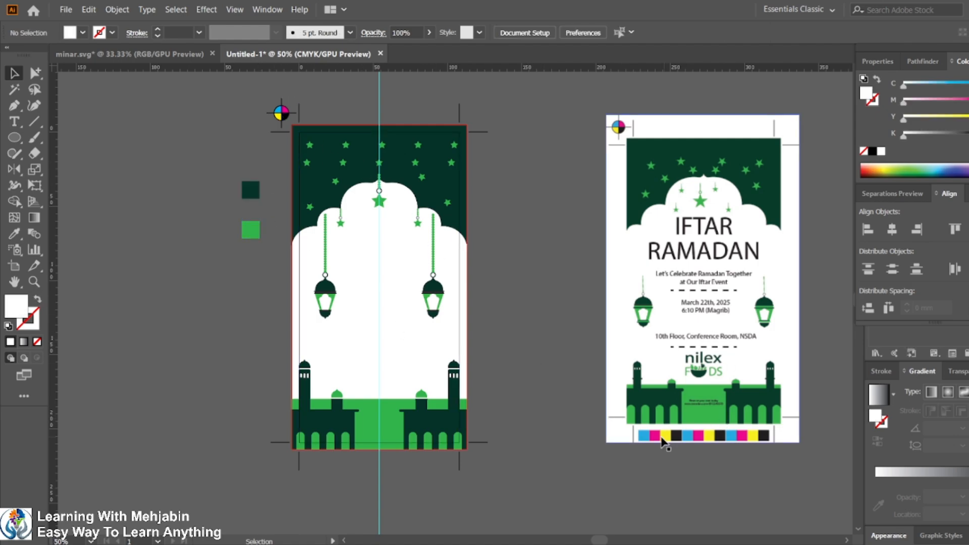
# Step: Draw a small square below the card's bottom-left corner and fill it with full cyan
pyautogui.scroll(-3, 141, 335)
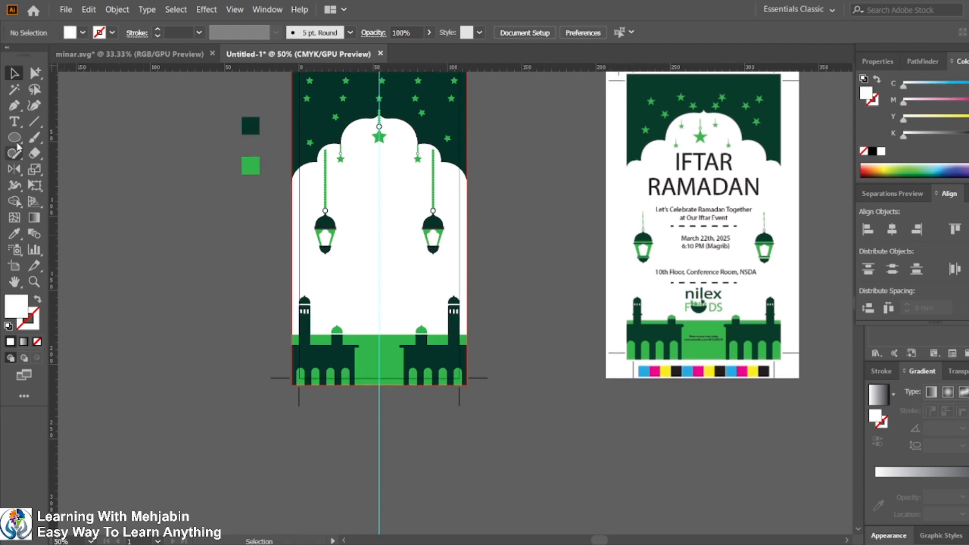
pyautogui.moveTo(15, 139); pyautogui.dragTo(71, 136)
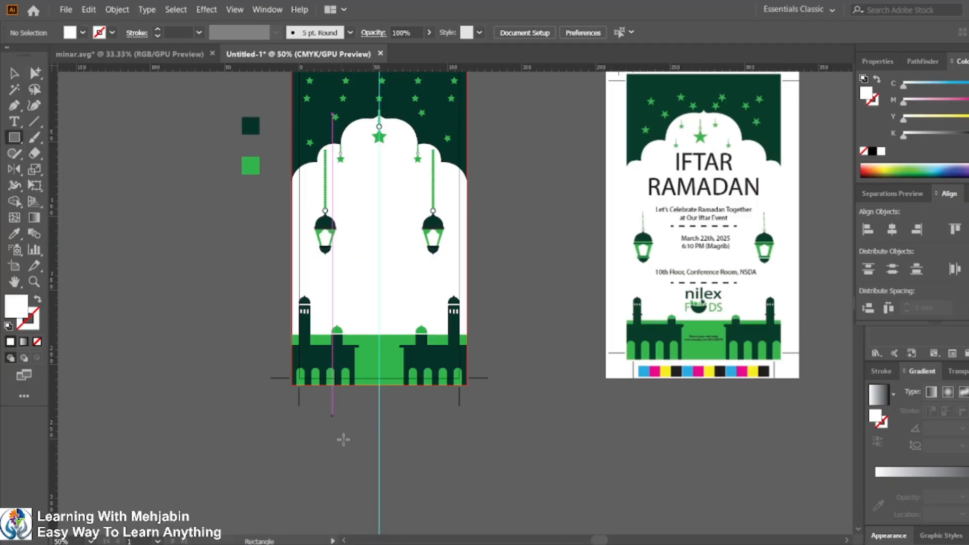
pyautogui.scroll(3, 344, 439)
pyautogui.moveTo(193, 250); pyautogui.dragTo(207, 270)
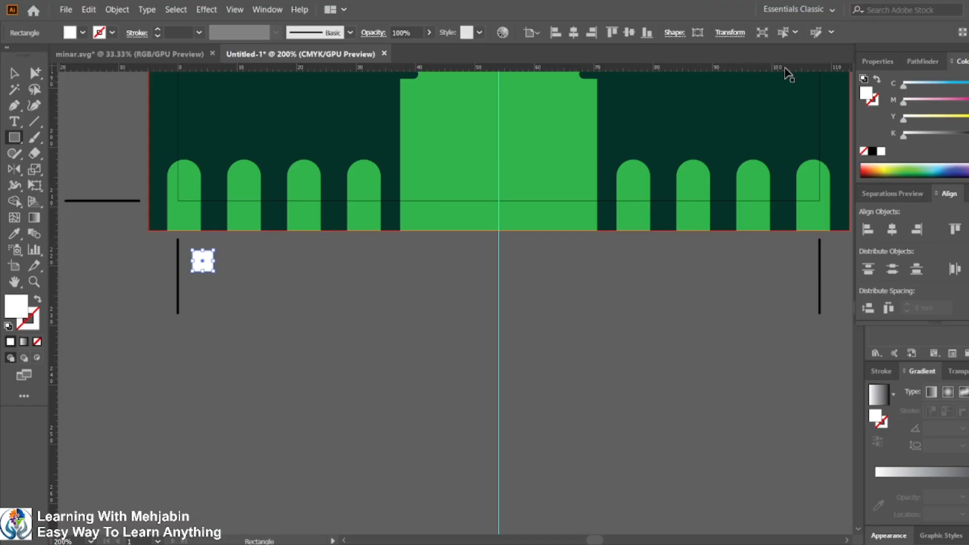
pyautogui.moveTo(910, 87); pyautogui.dragTo(965, 84)
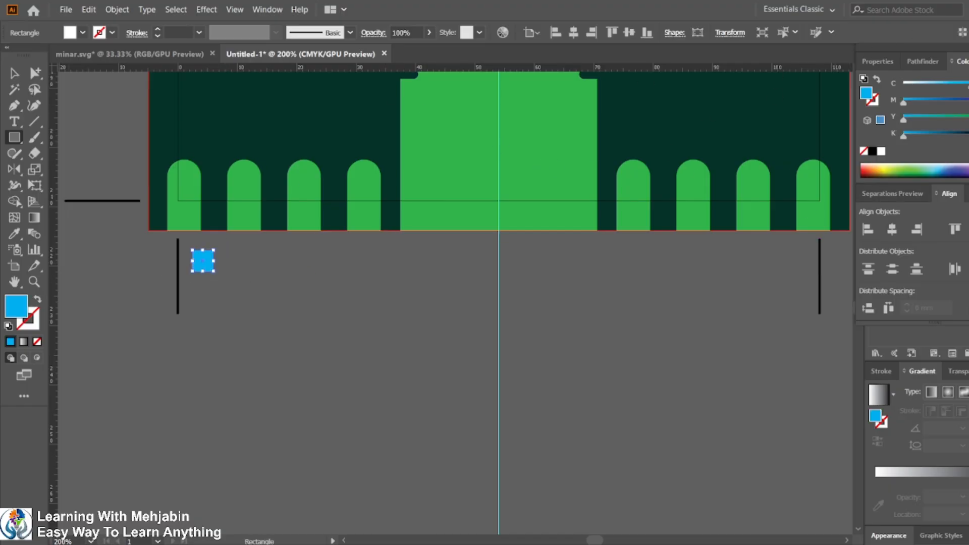
pyautogui.press('v')
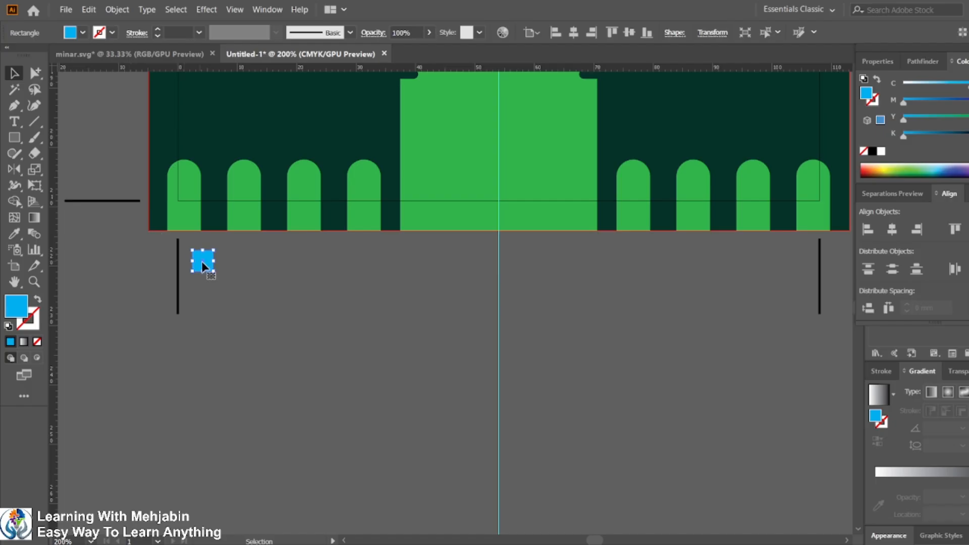
# Step: Duplicate the cyan square beside itself and recolor the copy to full magenta
pyautogui.moveTo(202, 261); pyautogui.dragTo(224, 262)
pyautogui.hotkey('ctrl', 'y')
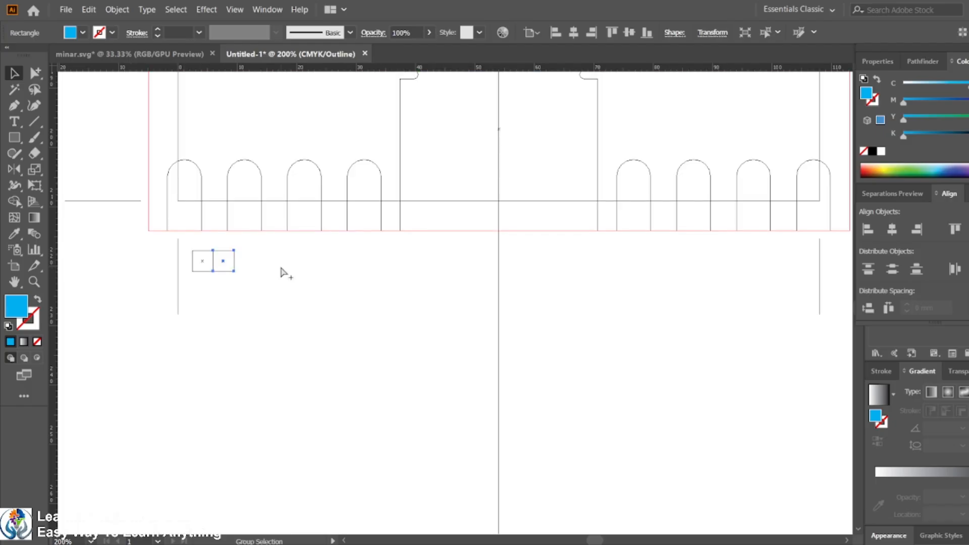
pyautogui.hotkey('ctrl', 'y')
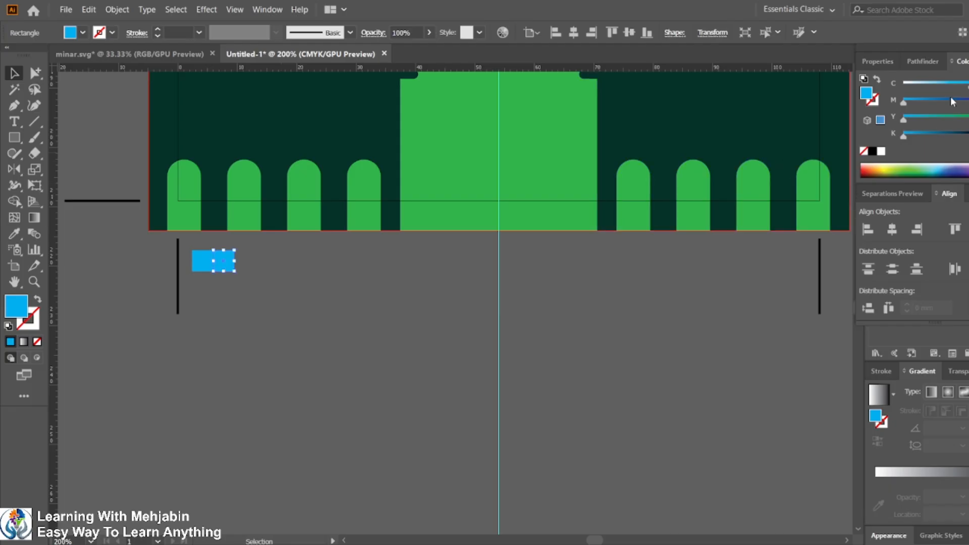
pyautogui.click(953, 100)
pyautogui.moveTo(967, 87); pyautogui.dragTo(903, 86)
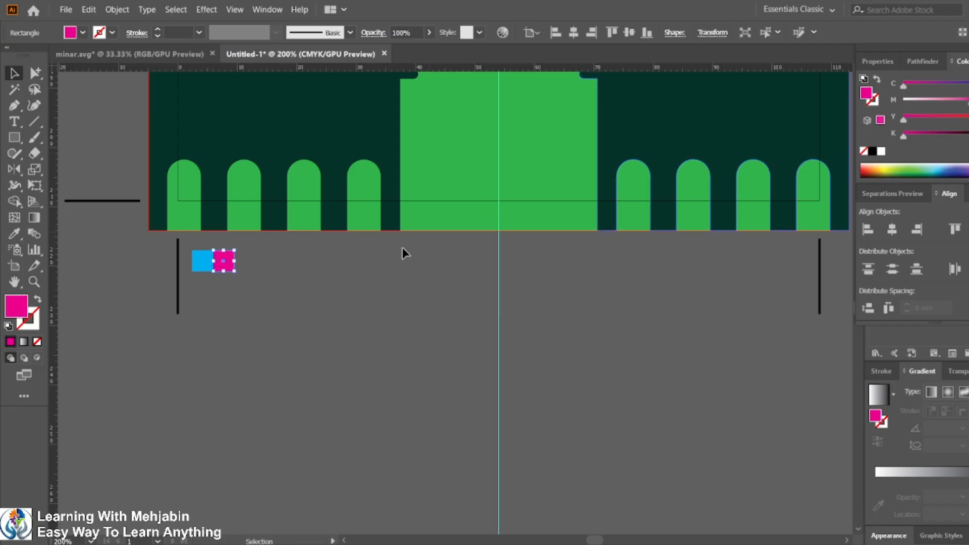
pyautogui.click(400, 248)
# Step: Duplicate the magenta square twice in a row and recolor the third square to full yellow
pyautogui.moveTo(224, 266); pyautogui.dragTo(246, 264)
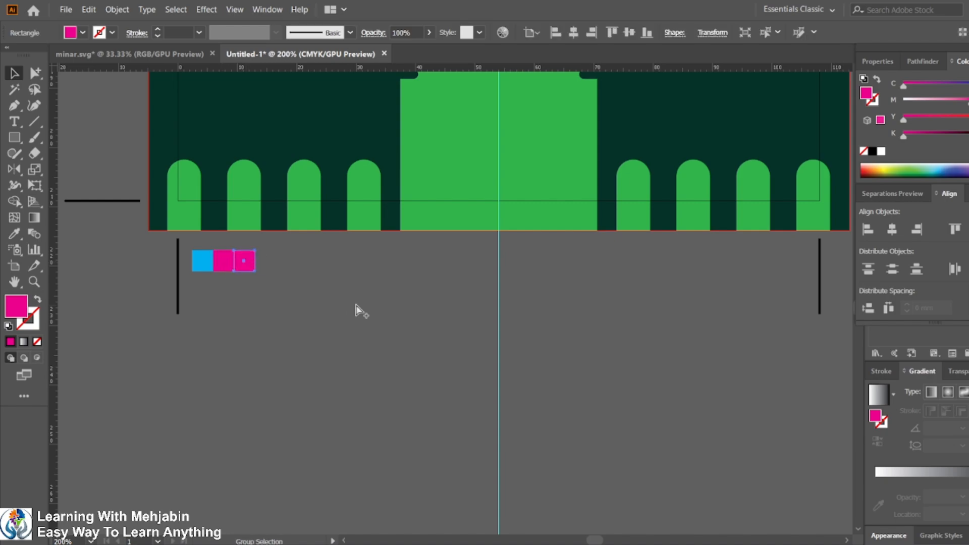
pyautogui.hotkey('ctrl', 'd')
pyautogui.click(332, 307)
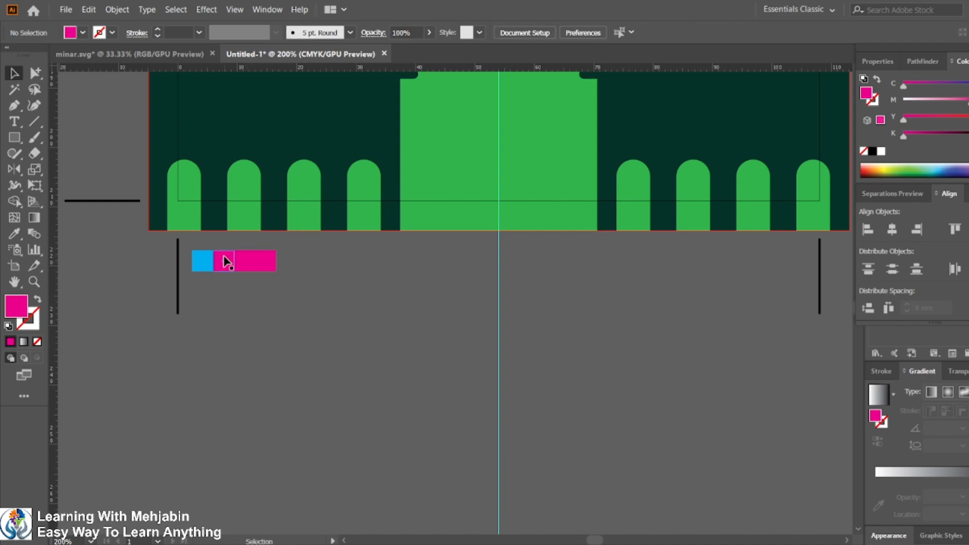
pyautogui.click(245, 261)
pyautogui.moveTo(930, 116); pyautogui.dragTo(832, 101)
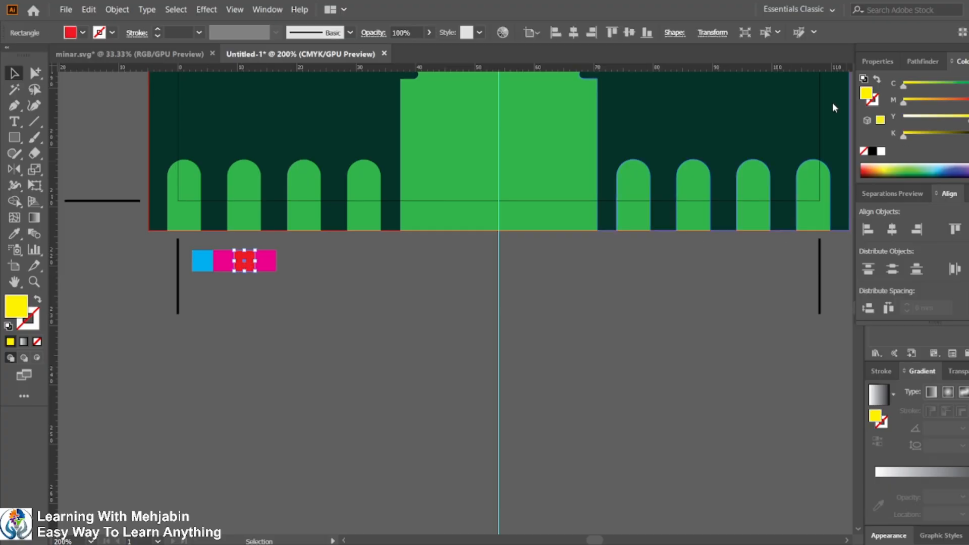
# Step: Recolor the fourth square to full black
pyautogui.click(268, 264)
pyautogui.moveTo(903, 137); pyautogui.dragTo(968, 136)
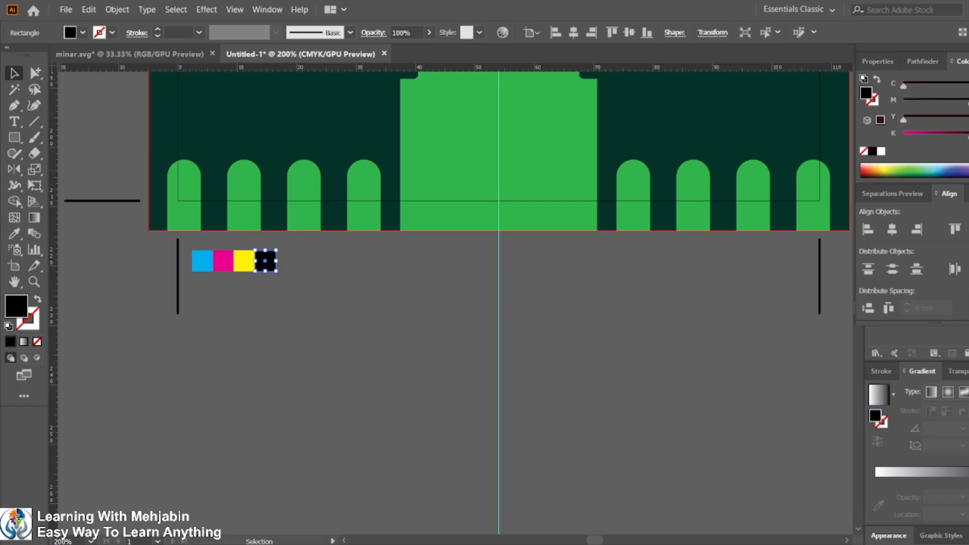
pyautogui.moveTo(968, 102); pyautogui.dragTo(821, 100)
pyautogui.click(302, 314)
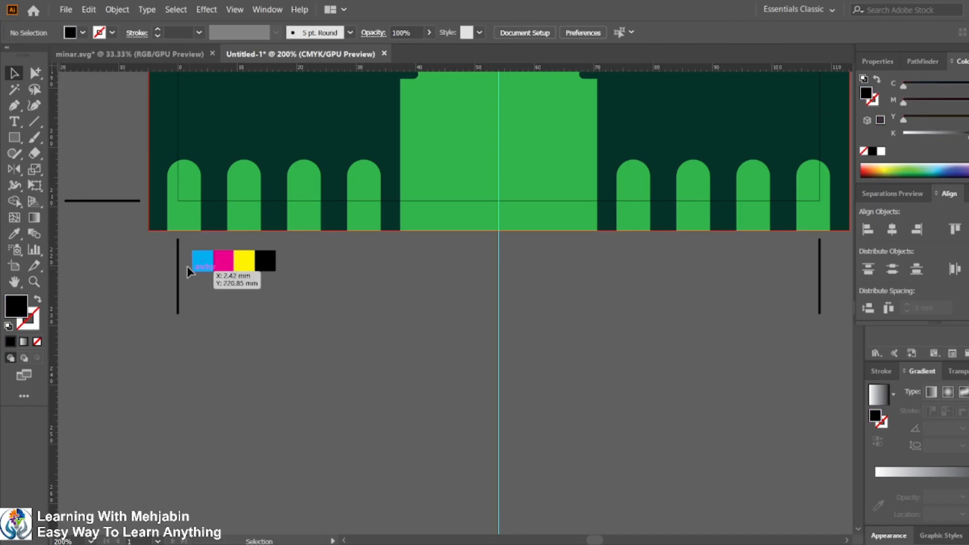
# Step: Duplicate the set of cyan, magenta, yellow and black squares repeatedly to form a color bar under the card's bottom edge
pyautogui.moveTo(290, 292); pyautogui.dragTo(188, 246)
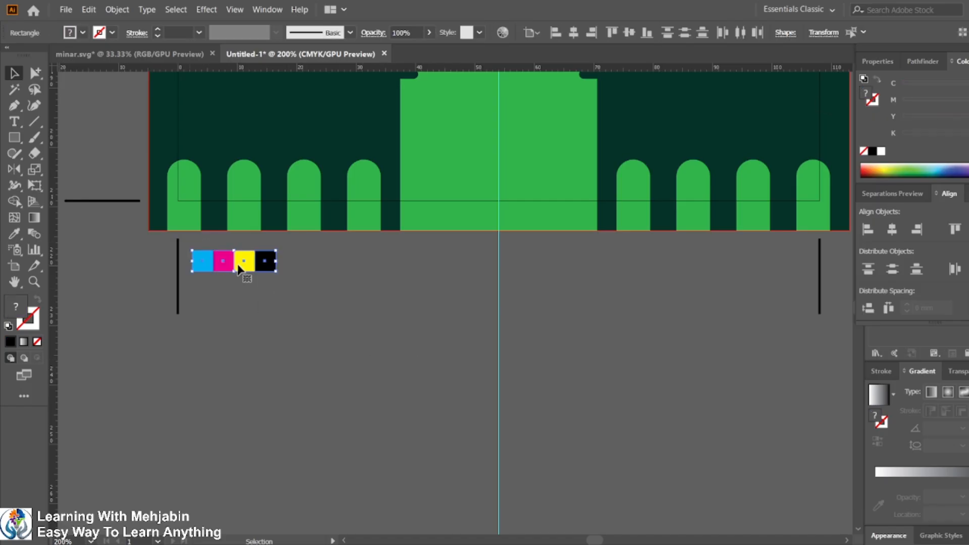
pyautogui.moveTo(237, 268); pyautogui.dragTo(325, 264)
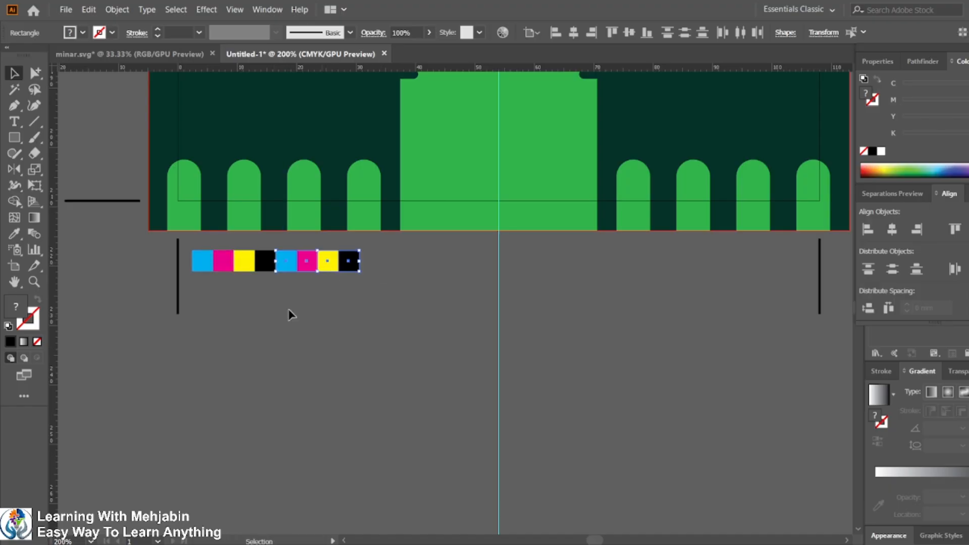
pyautogui.scroll(-1, 335, 341)
pyautogui.scroll(-1, 335, 336)
pyautogui.hotkey('ctrl', 'd')
pyautogui.hotkey('ctrl', 'd')
pyautogui.hotkey('ctrl', 'd')
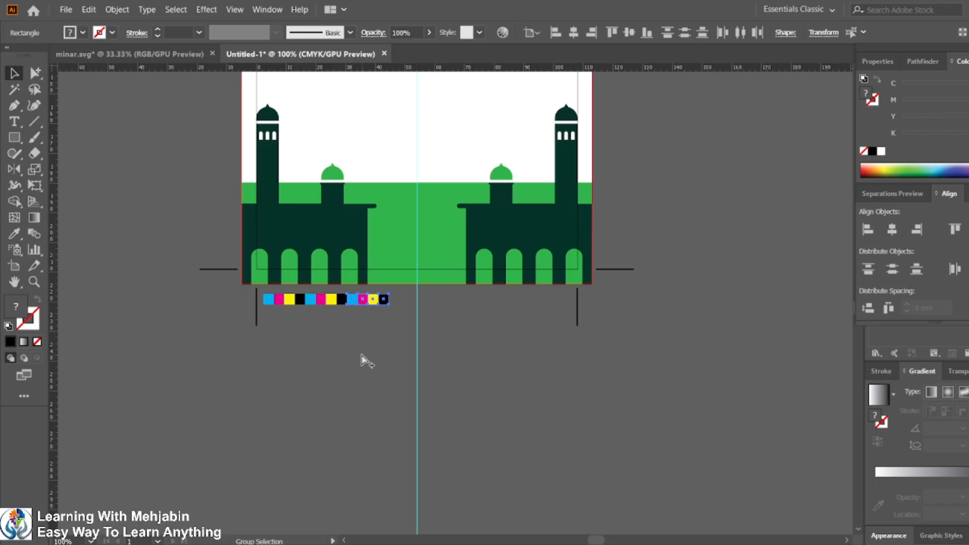
pyautogui.hotkey('ctrl', 'd')
pyautogui.hotkey('ctrl', 'd')
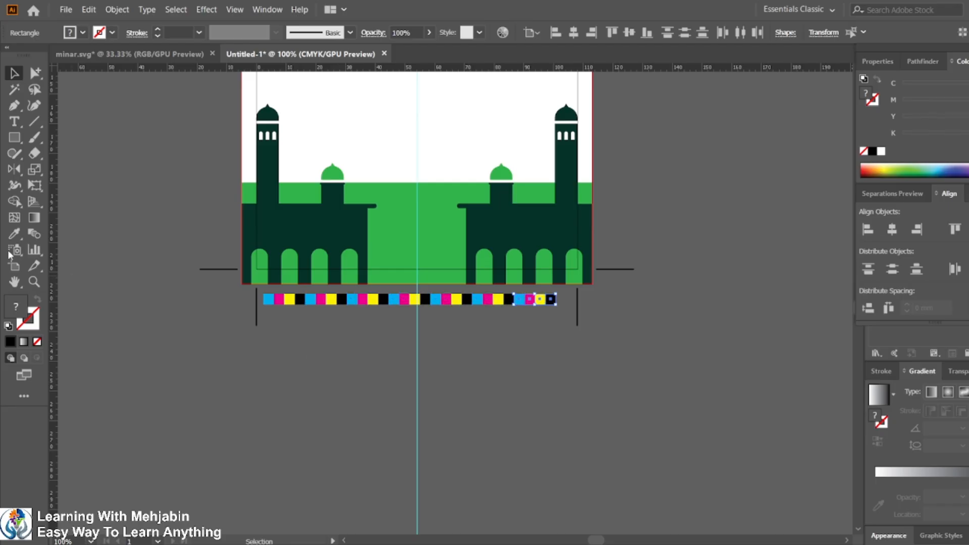
# Step: Group all the color bar squares and center the group horizontally under the card
pyautogui.moveTo(264, 313); pyautogui.dragTo(555, 300)
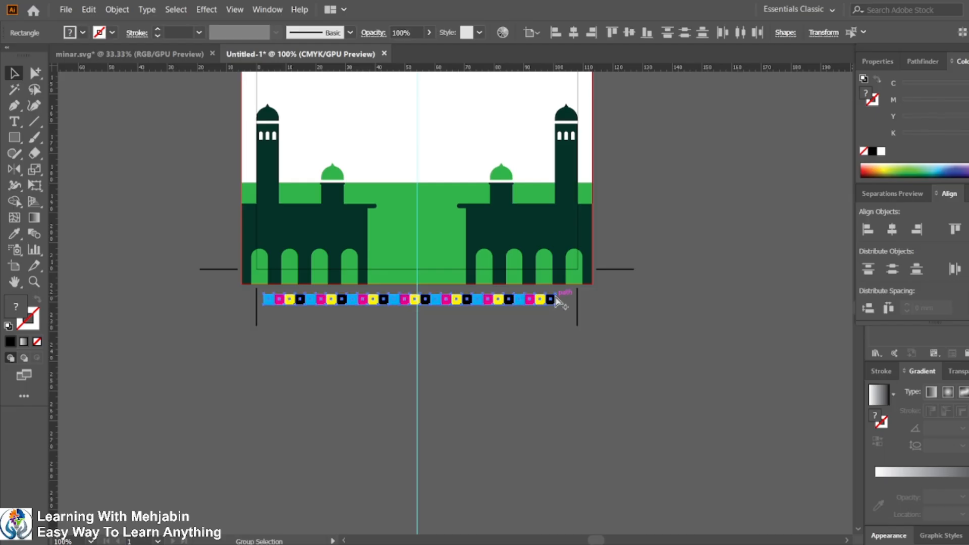
pyautogui.hotkey('ctrl', 'g')
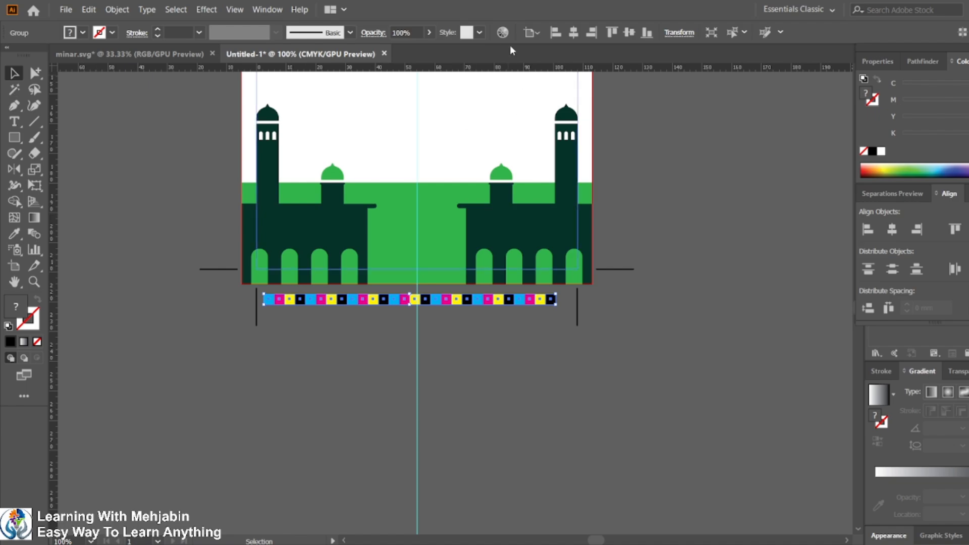
pyautogui.click(576, 32)
pyautogui.click(393, 311)
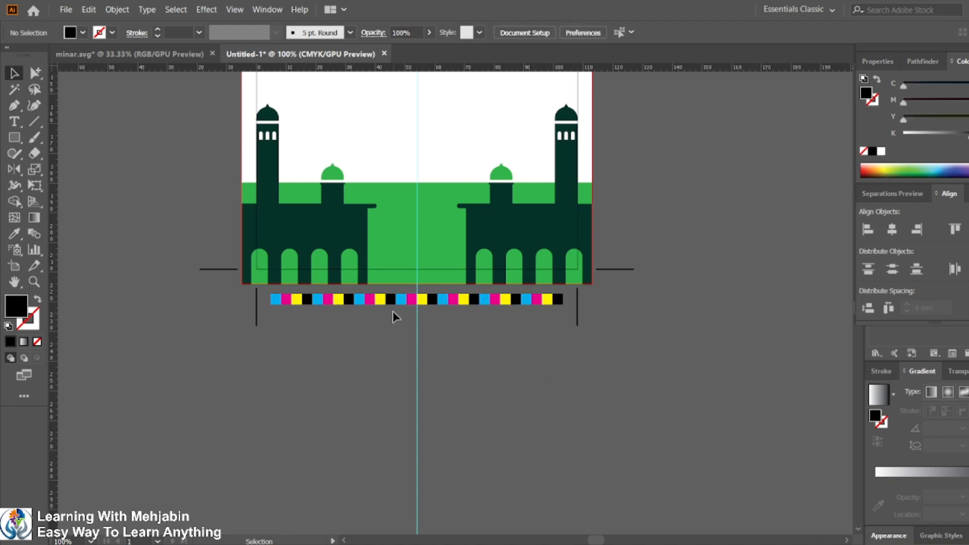
# Step: Review the sample card and the requirements list in the task brief PDF
pyautogui.scroll(-2, 392, 311)
pyautogui.scroll(2, 431, 346)
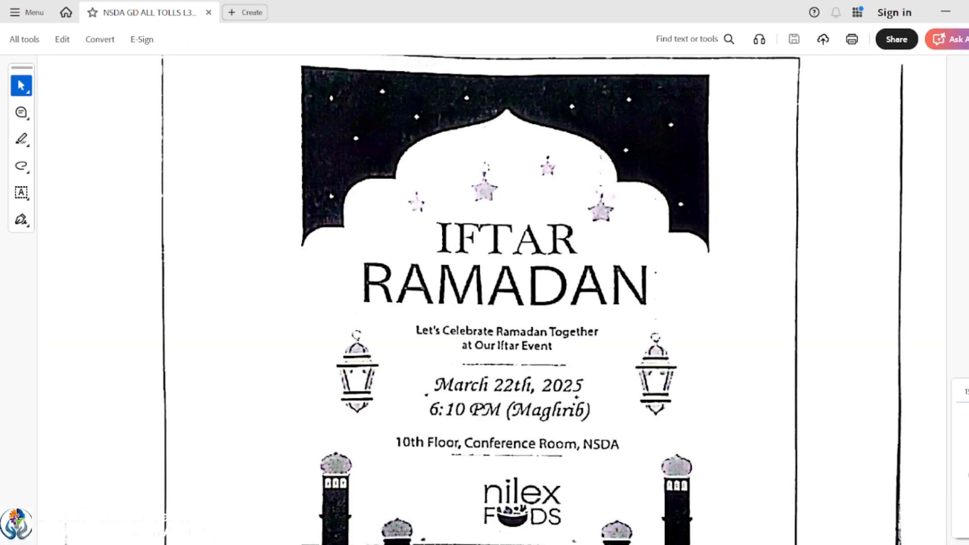
pyautogui.scroll(-3, 480, 333)
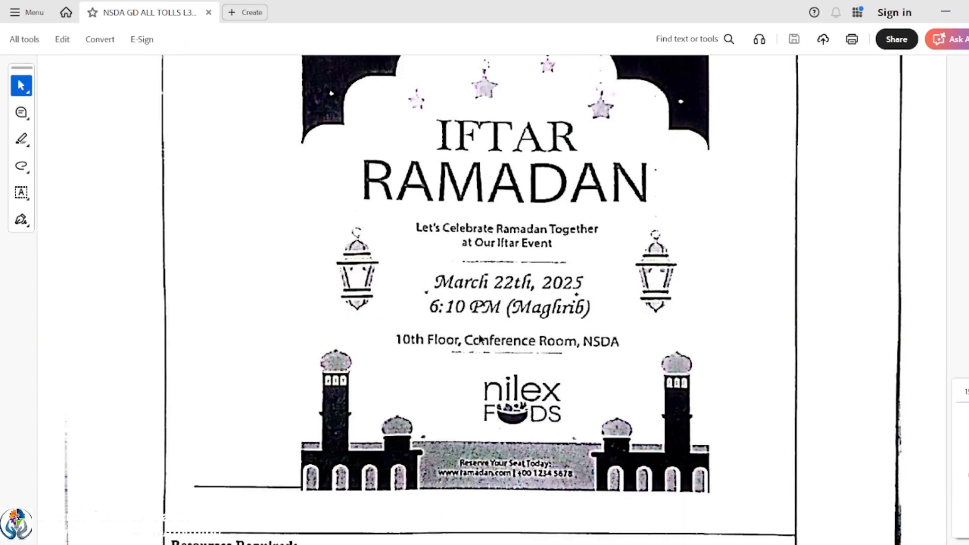
pyautogui.scroll(-3, 483, 270)
pyautogui.scroll(15, 465, 273)
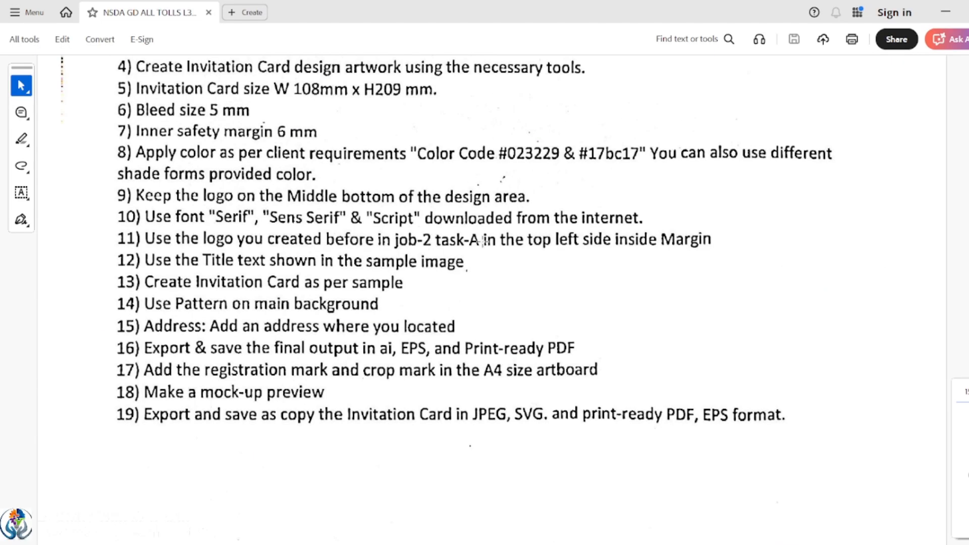
pyautogui.hotkey('ctrl', 'a')
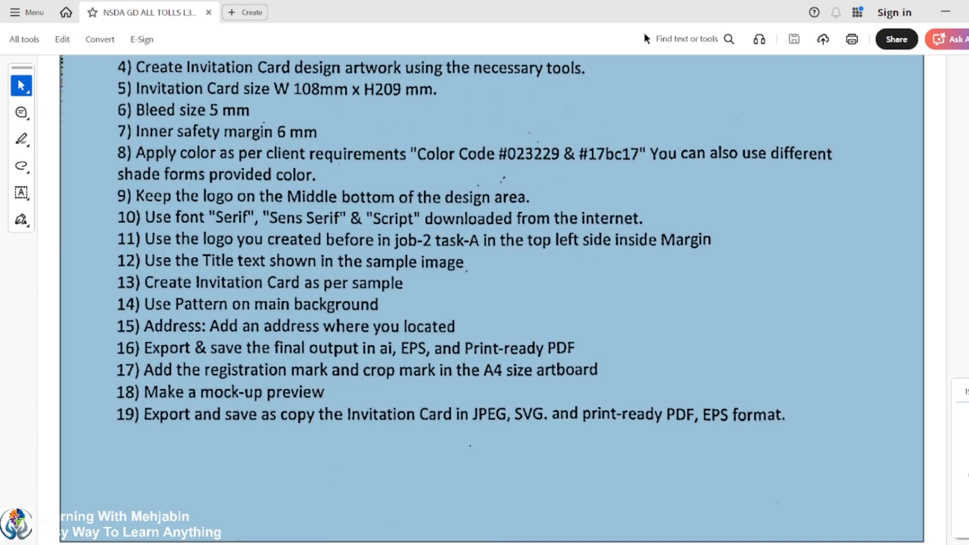
pyautogui.click(945, 11)
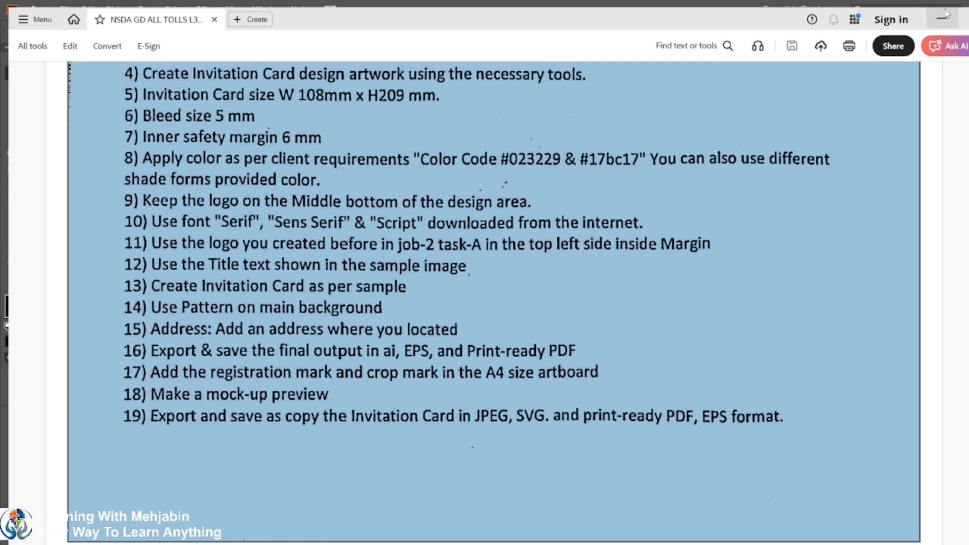
# Step: Create a negative offset path inside the card's frame rectangle for the safety margin
pyautogui.click(353, 139)
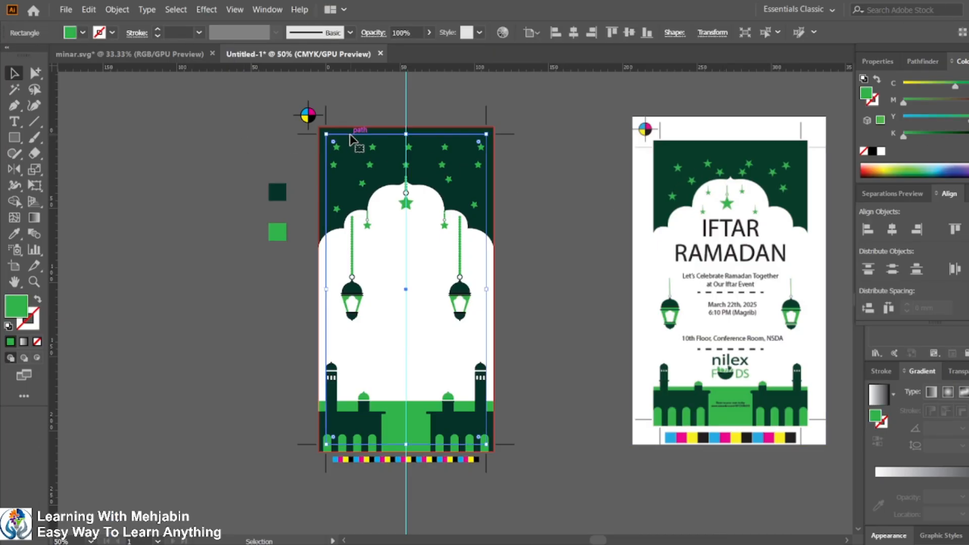
pyautogui.click(117, 9)
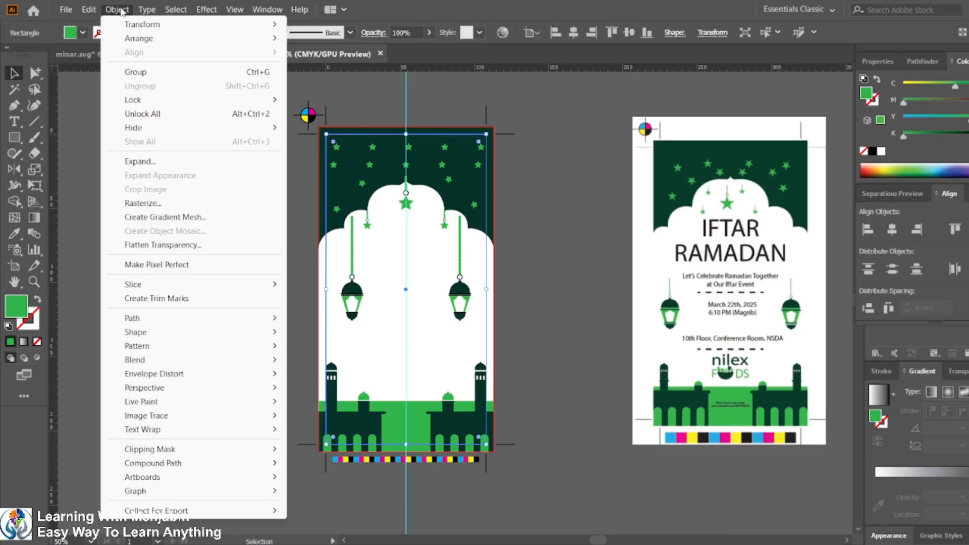
pyautogui.moveTo(148, 317)
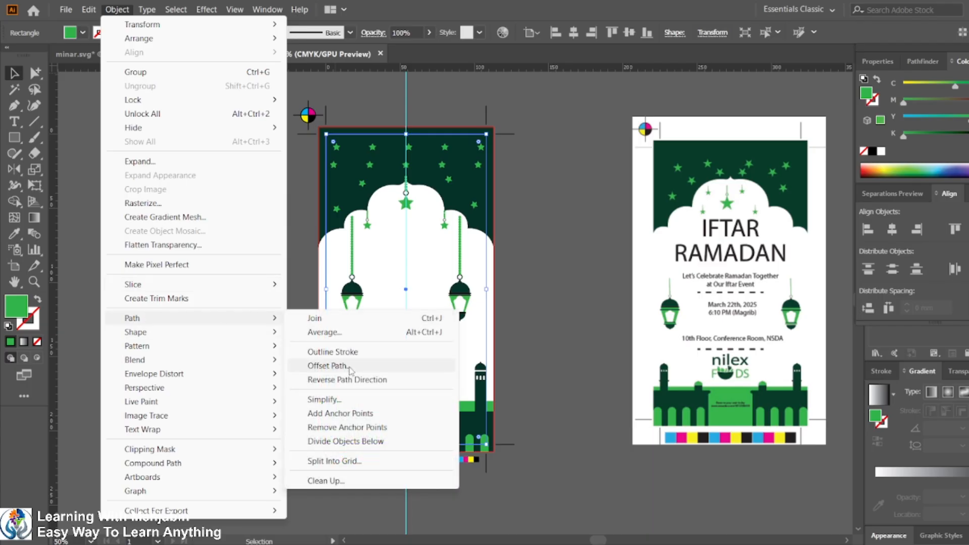
pyautogui.click(328, 365)
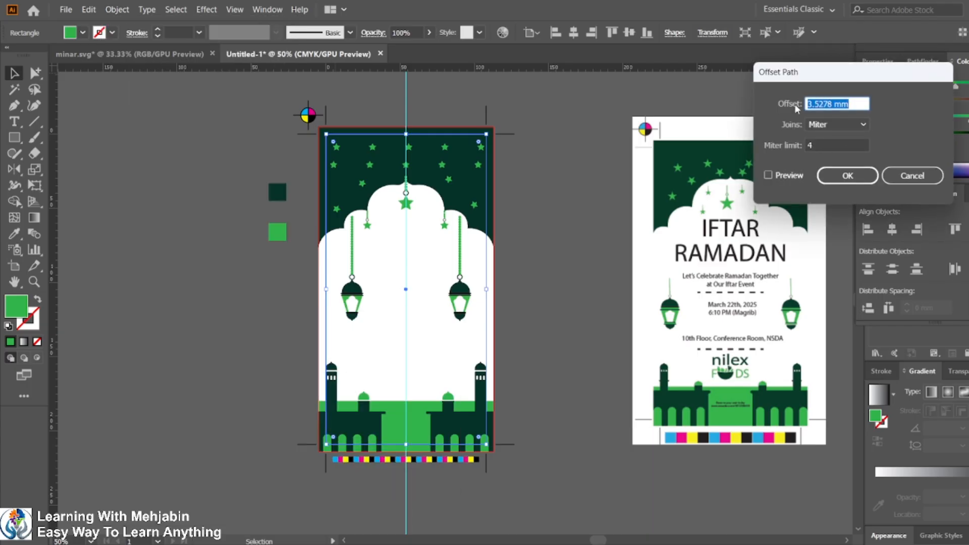
pyautogui.write('-6mm')
pyautogui.click(769, 175)
pyautogui.click(848, 175)
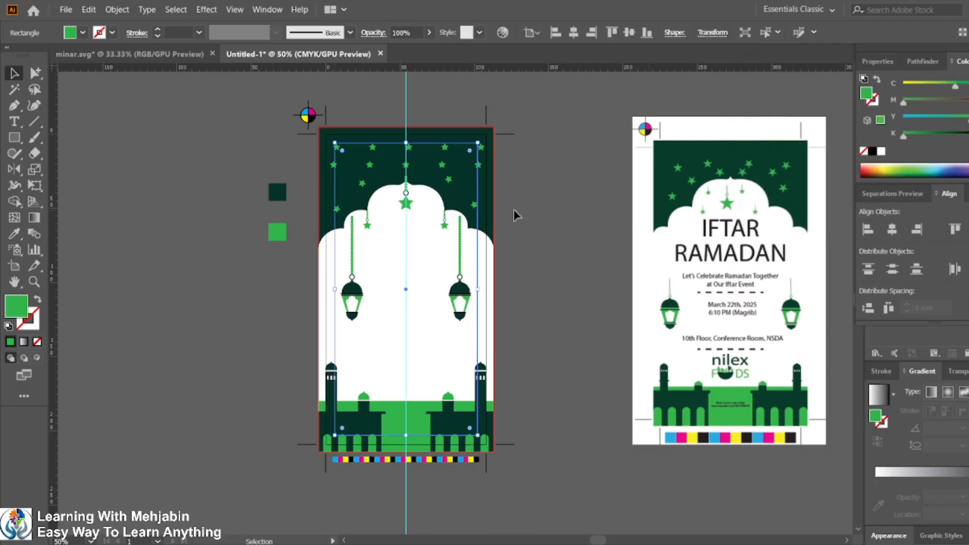
# Step: Convert the inner offset path into a safety-margin guide
pyautogui.hotkey('ctrl', '5')
pyautogui.click(362, 96)
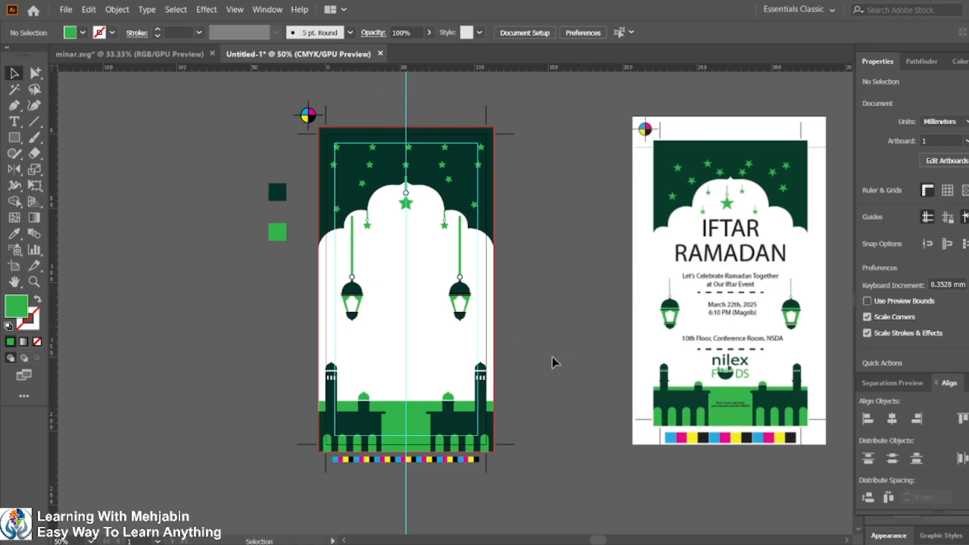
# Step: Hide the guides and undo the last change
pyautogui.press('alt')
pyautogui.hotkey('ctrl', ';')
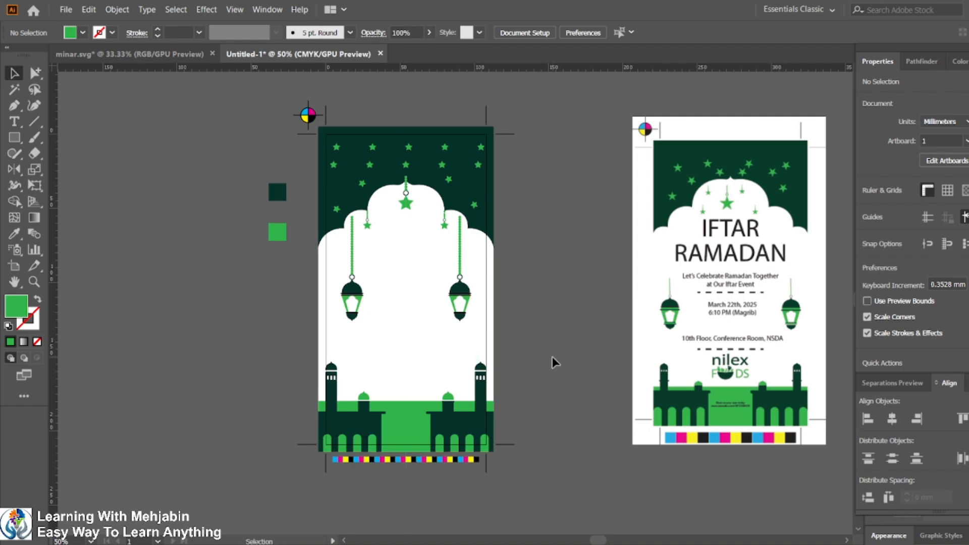
pyautogui.hotkey('ctrl', 'z')
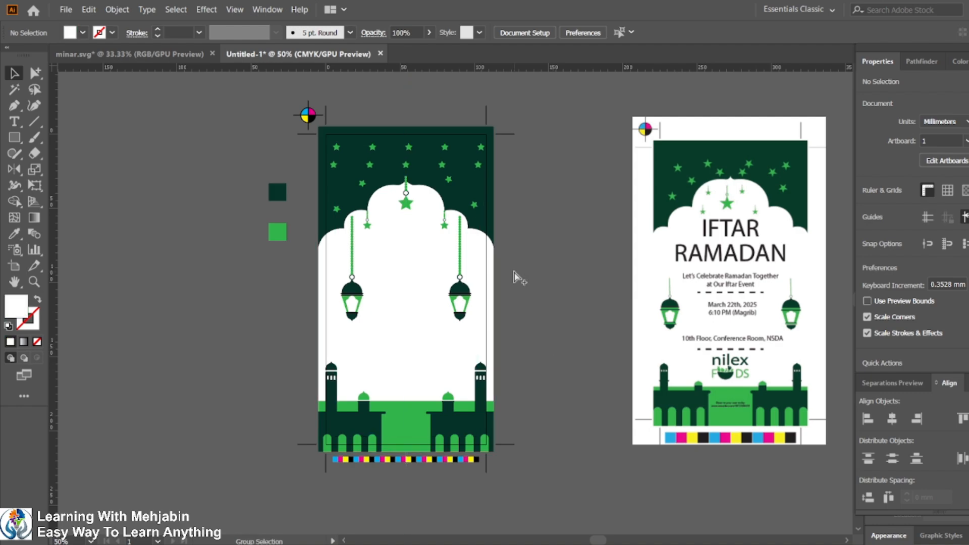